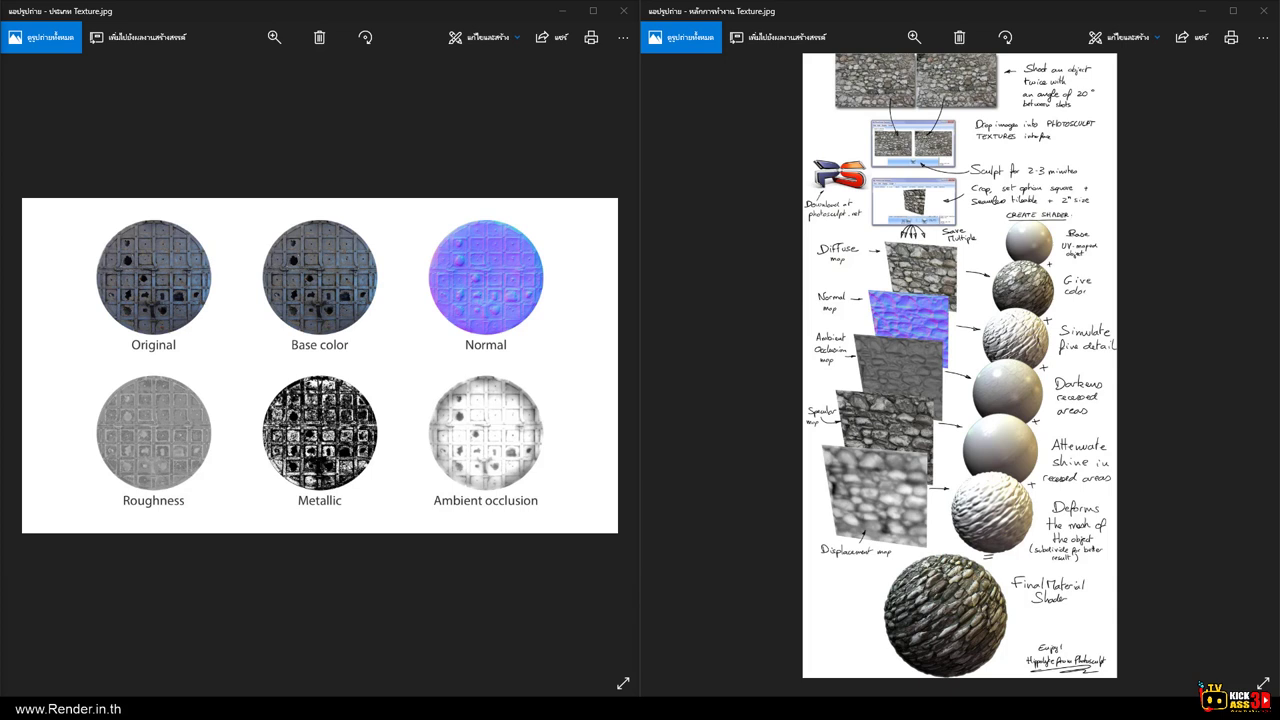
Open metalness02.jpg, the specular-vs-metalness lens comparison, in Firefox over the Photos windows.
left_click_drag(163, 57, 0, 112)
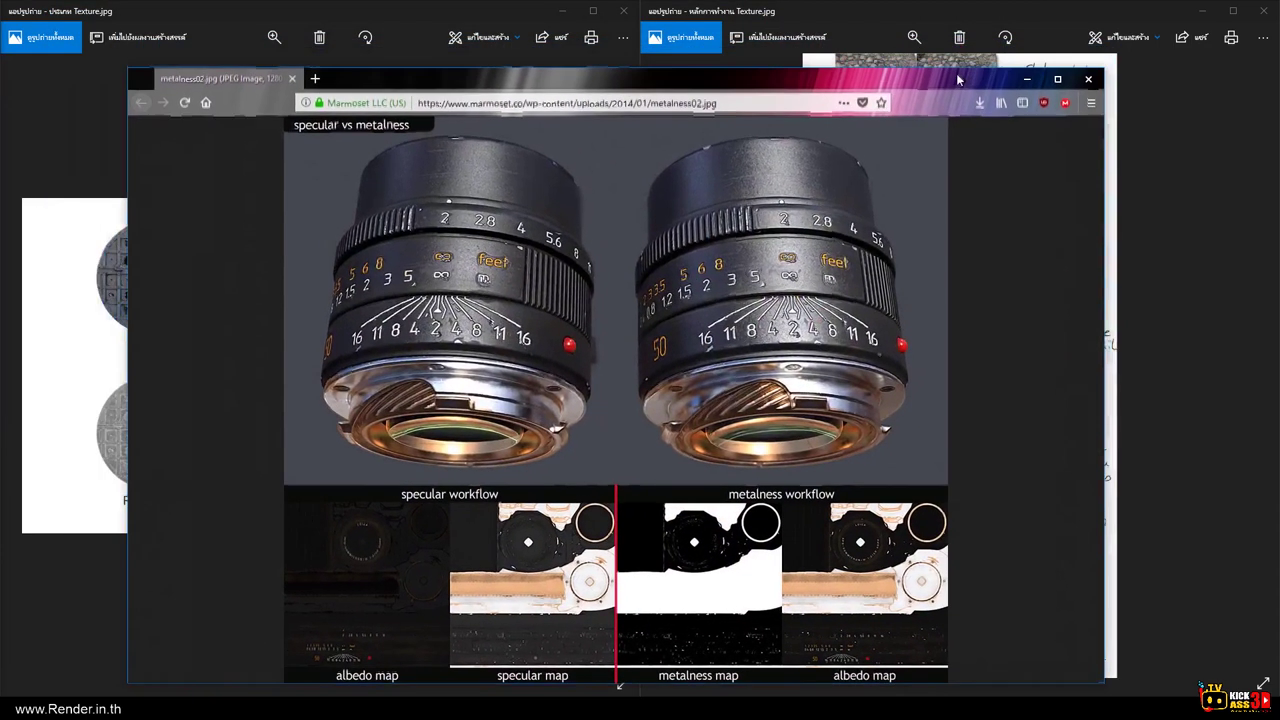
left_click_drag(873, 41, 940, 87)
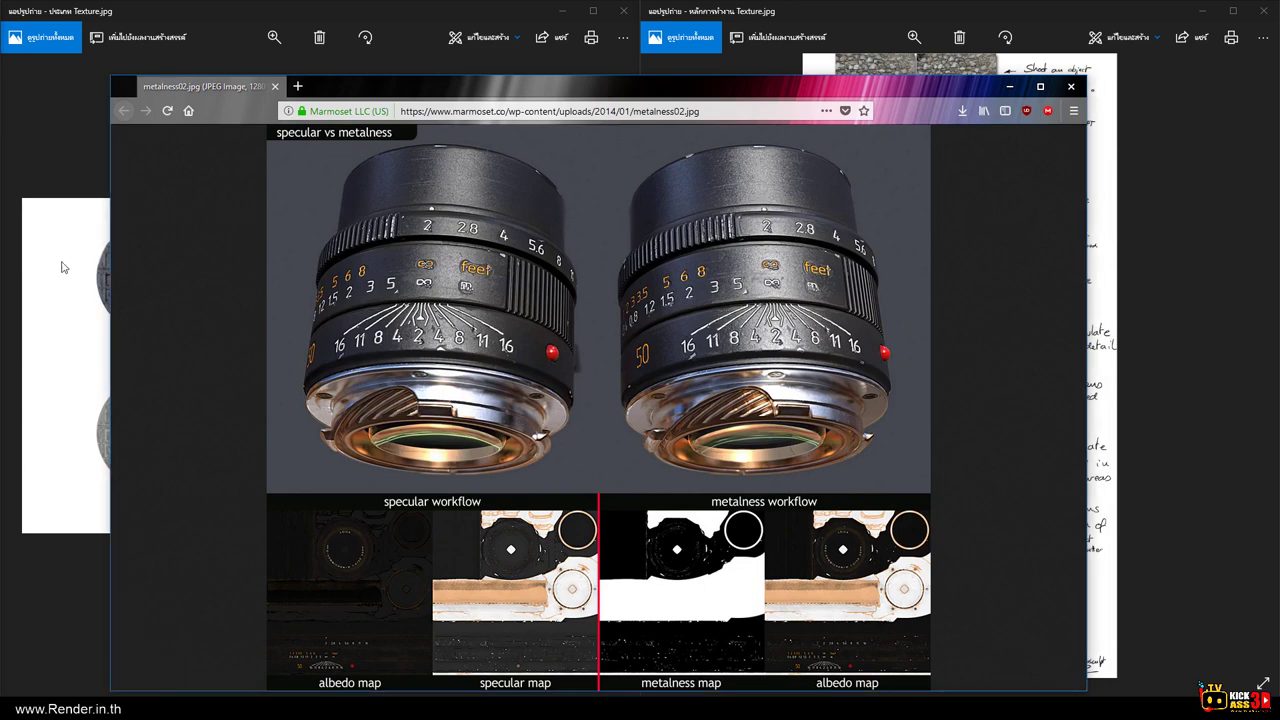
left_click_drag(537, 87, 542, 71)
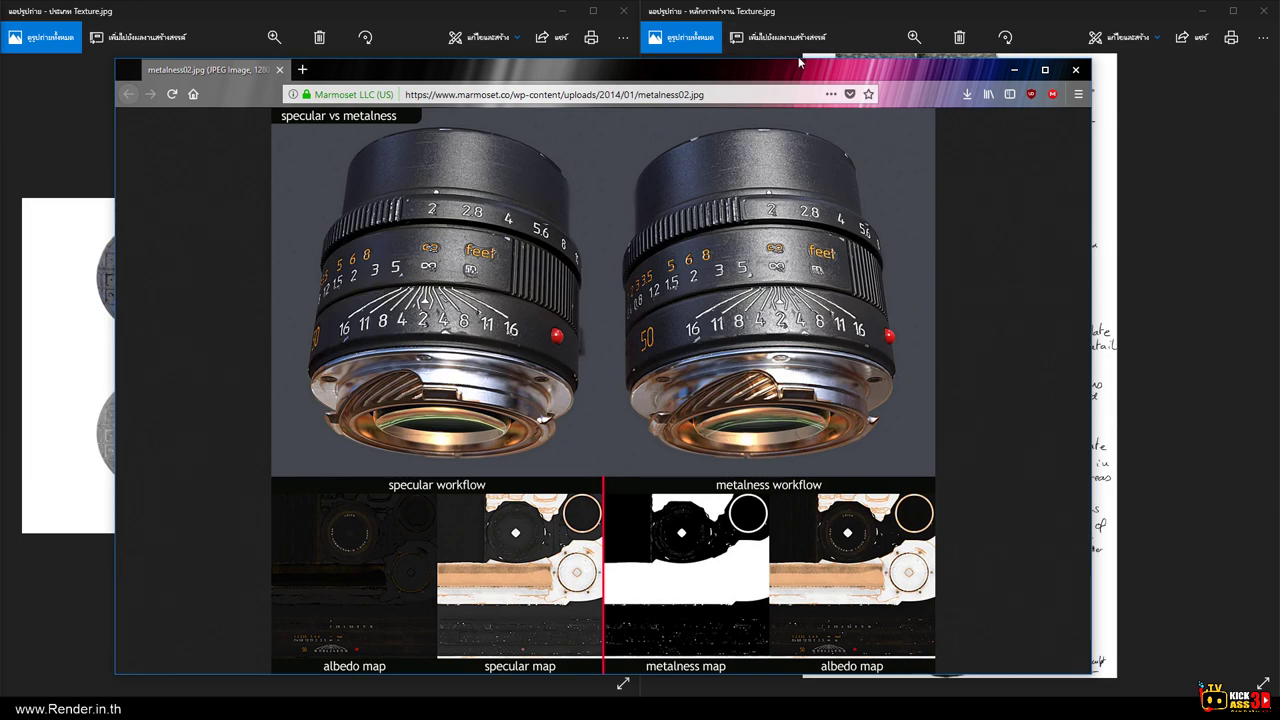
Shift the Firefox lens comparison window to the left, off the texture references.
left_click_drag(800, 62, 730, 72)
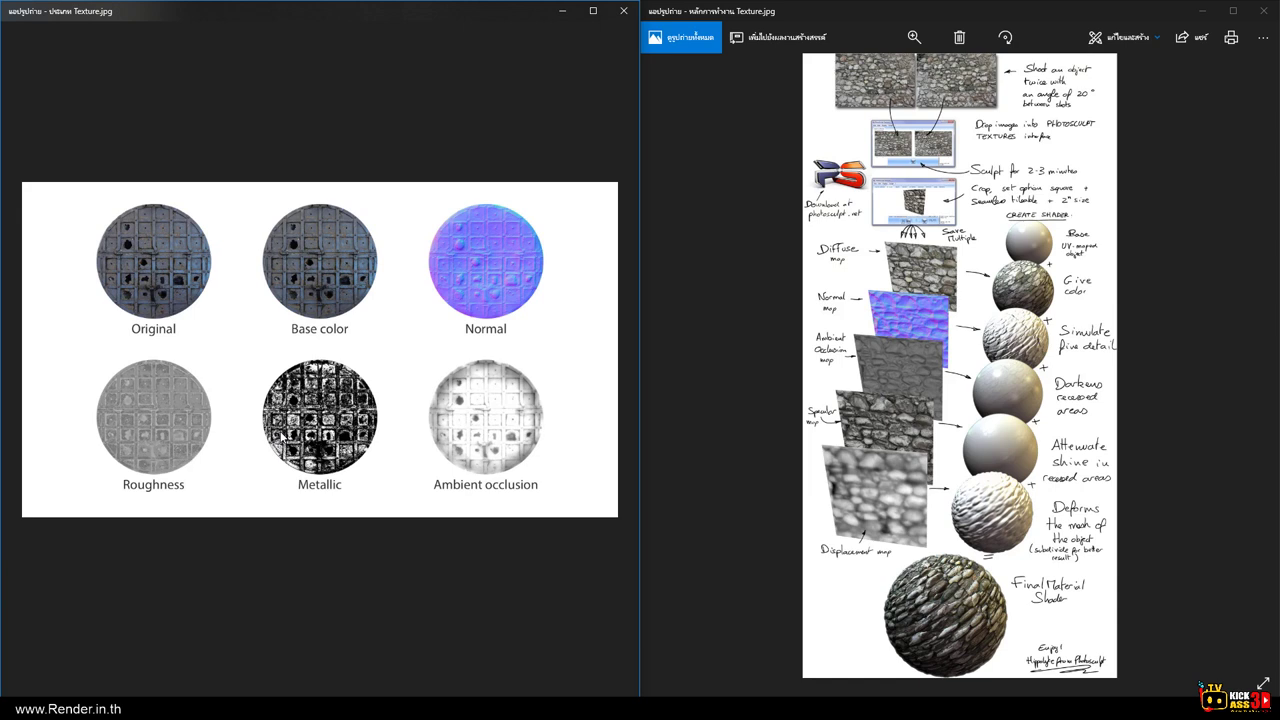
mouse_move(160, 710)
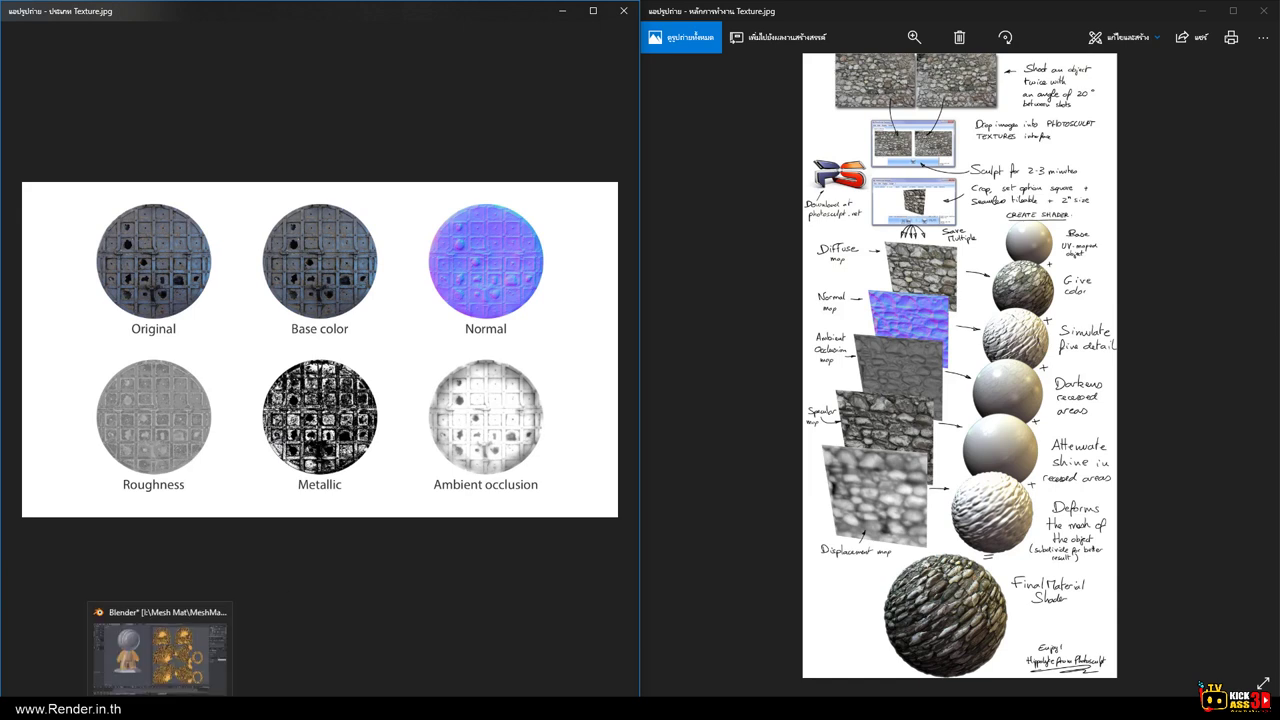
Turn the UV/Image Editor into a Shader node editor with nodes enabled for 02_Body.
left_click(160, 651)
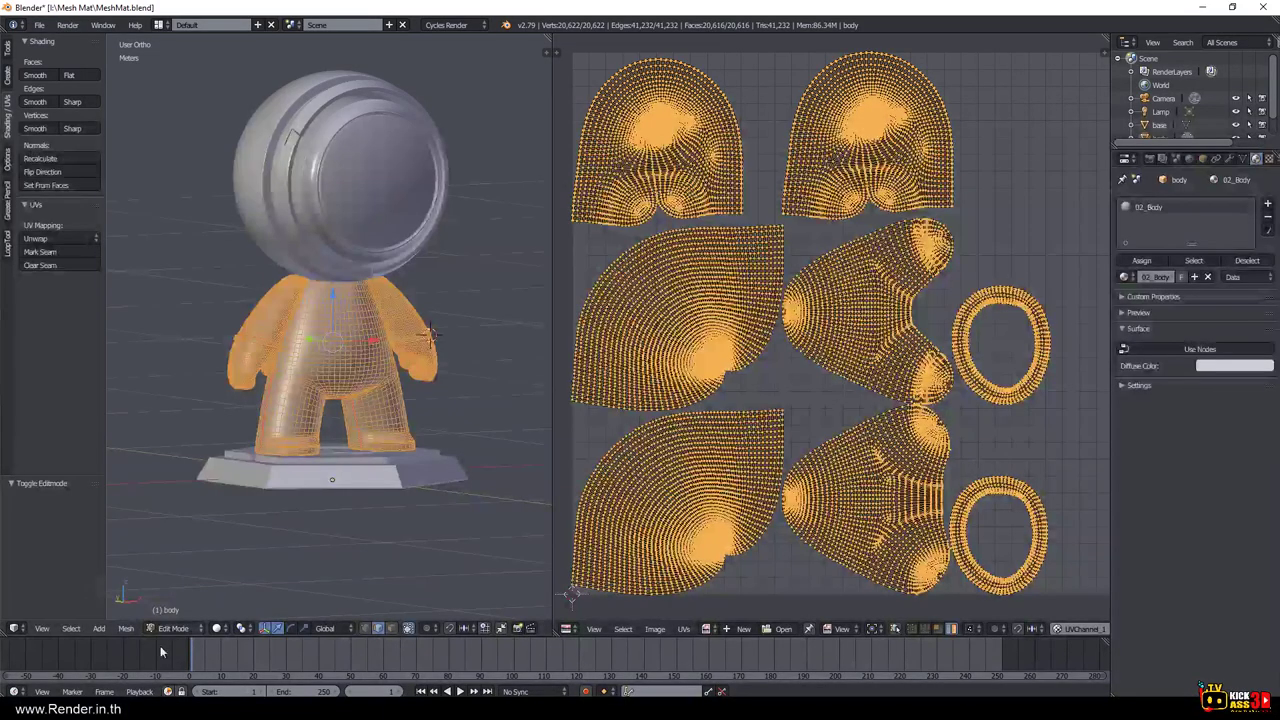
left_click(566, 628)
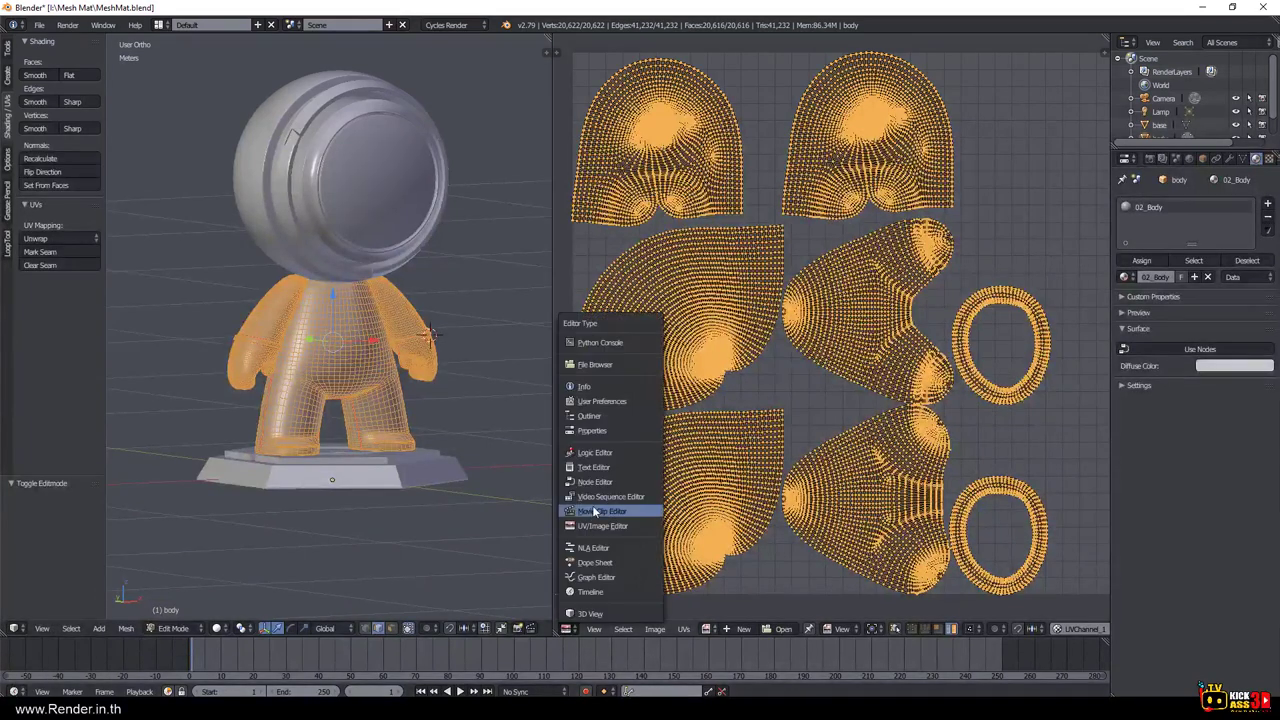
left_click(600, 484)
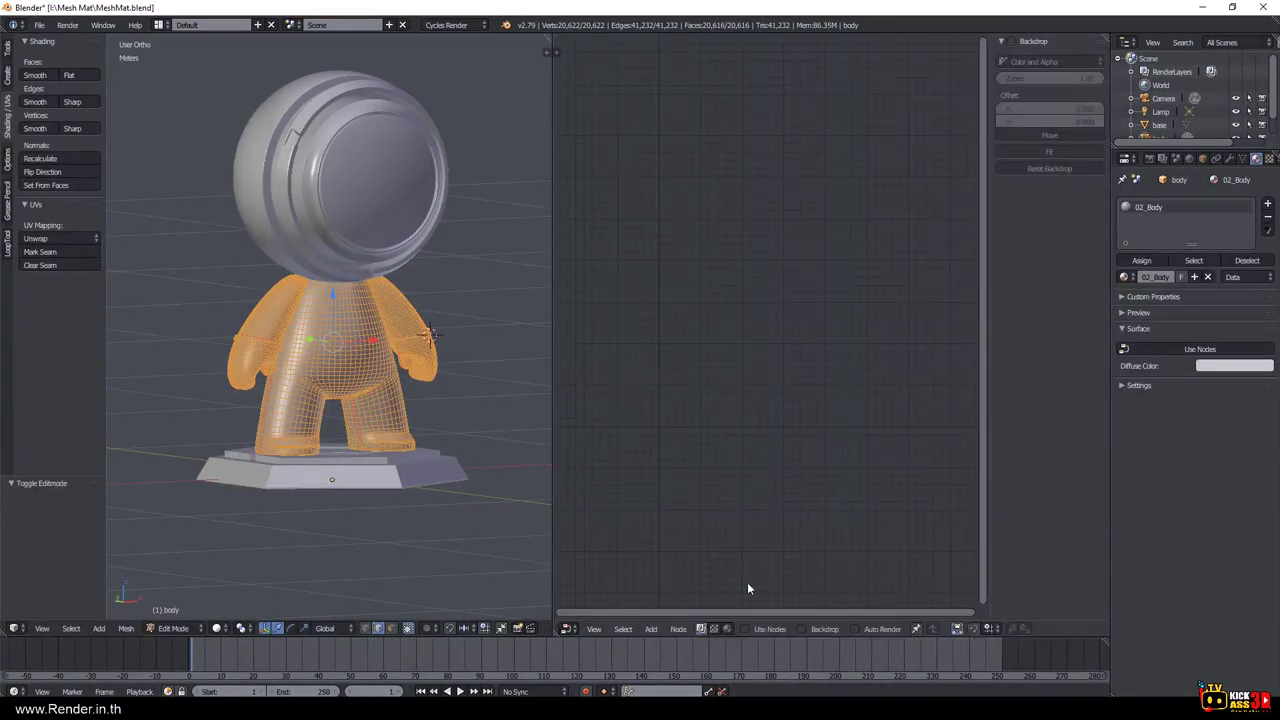
left_click(729, 628)
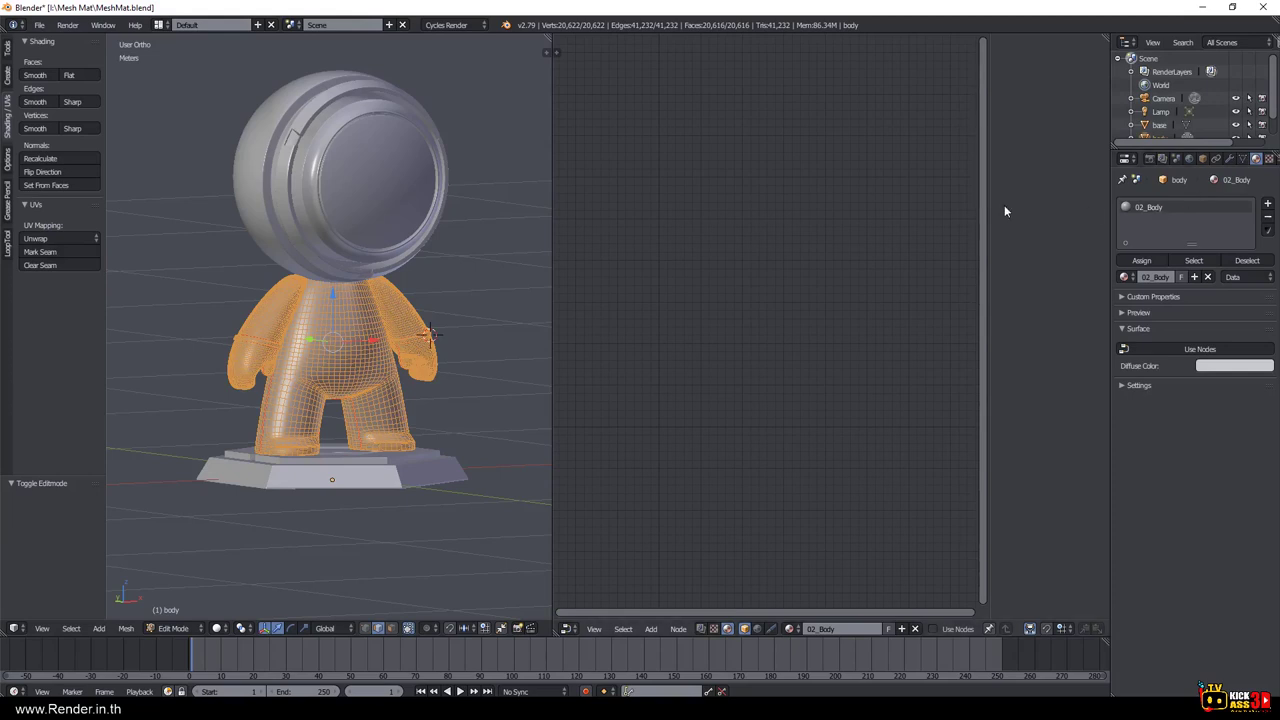
left_click(1171, 349)
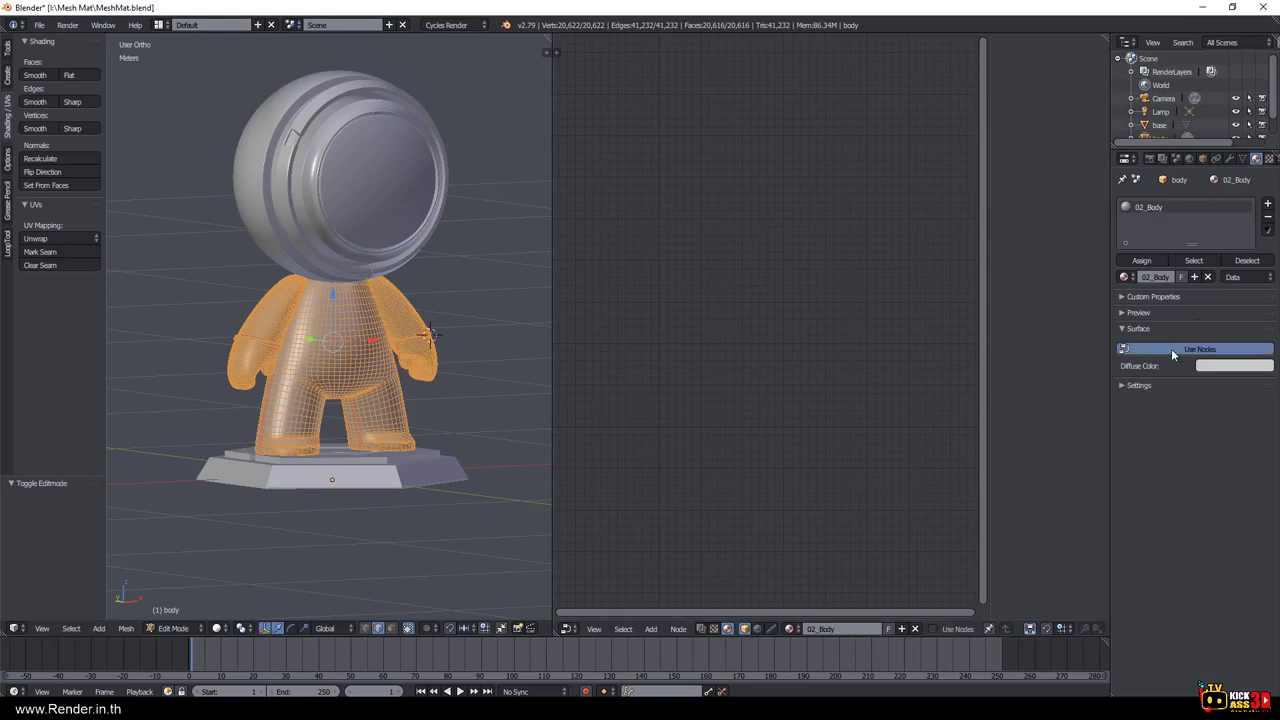
Replace the default Diffuse BSDF node with a new Principled BSDF node.
left_click(644, 306)
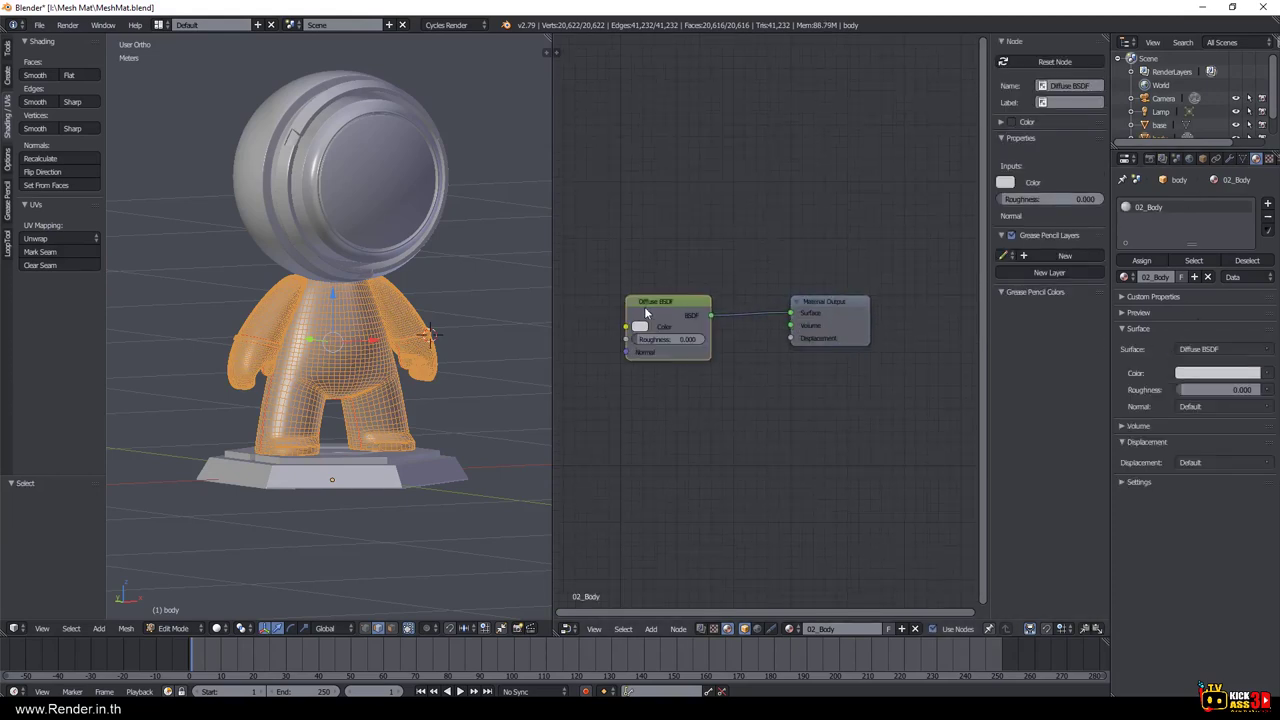
key("x")
key("shift+a")
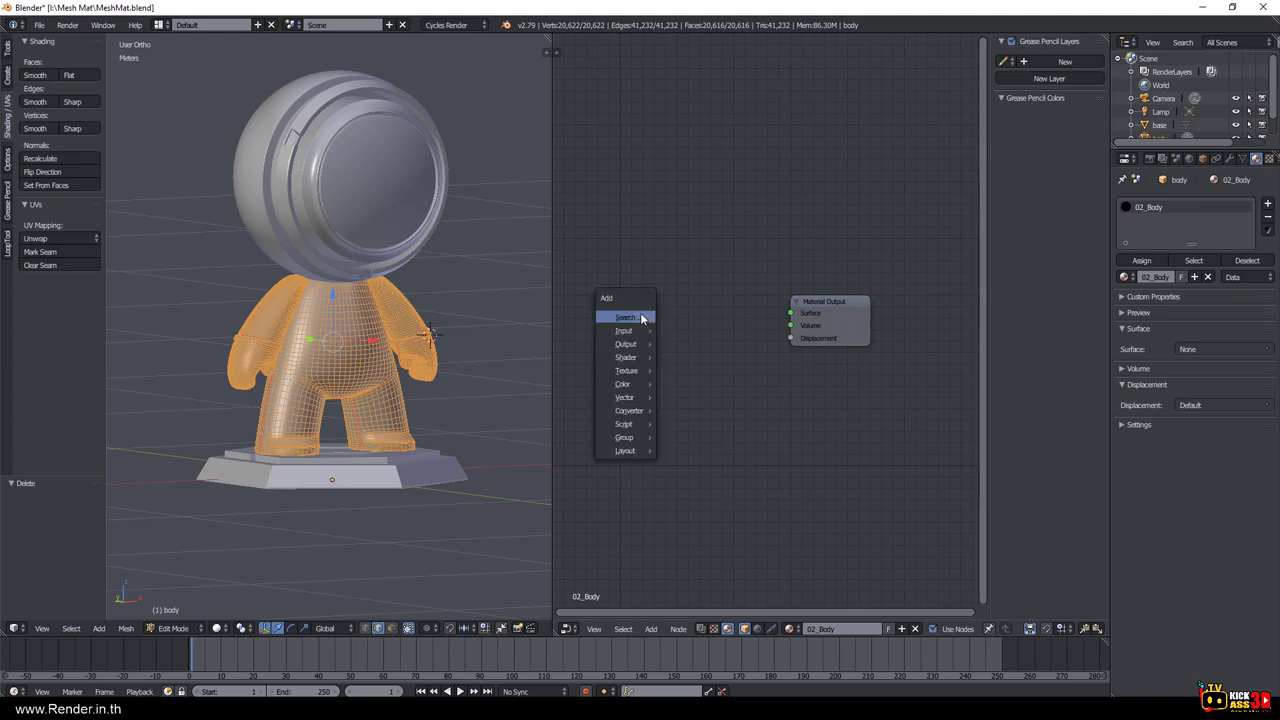
mouse_move(626, 357)
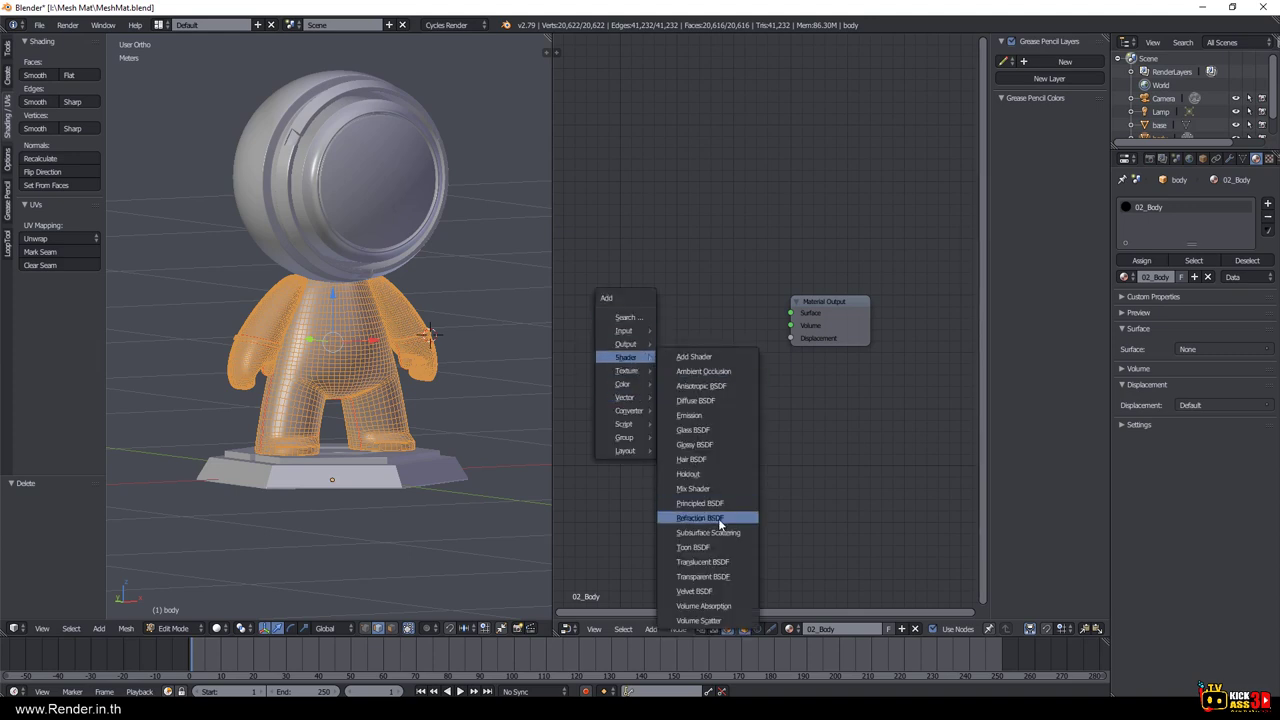
left_click(700, 503)
Place the Principled BSDF, wire its BSDF output into Material Output Surface, and frame both nodes.
left_click(625, 225)
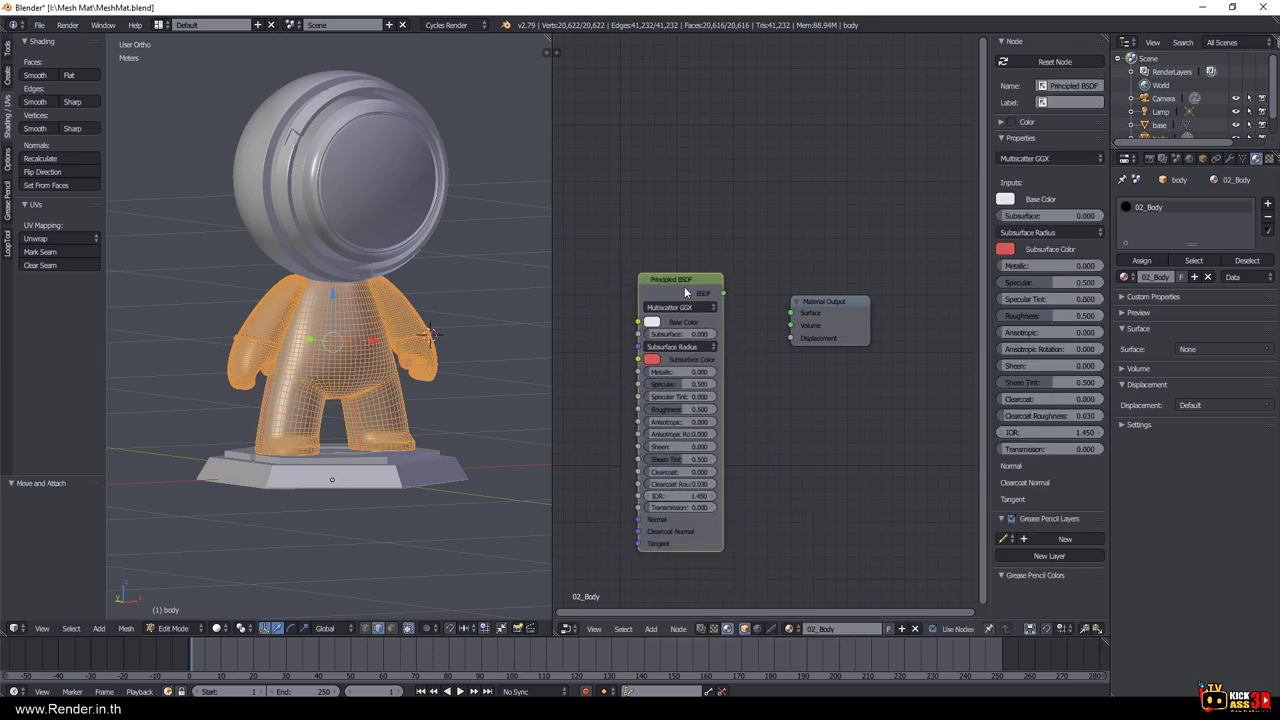
left_click_drag(723, 294, 791, 313)
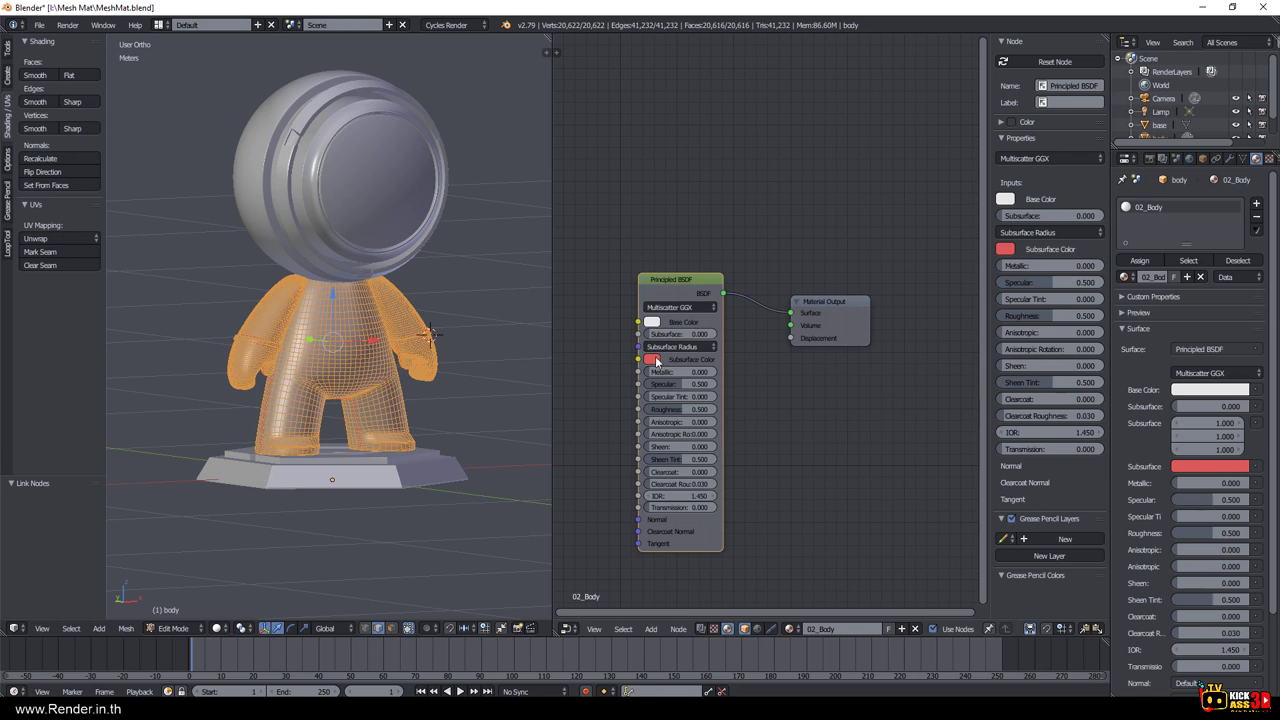
key("Home")
scroll(744, 321, "up", 1)
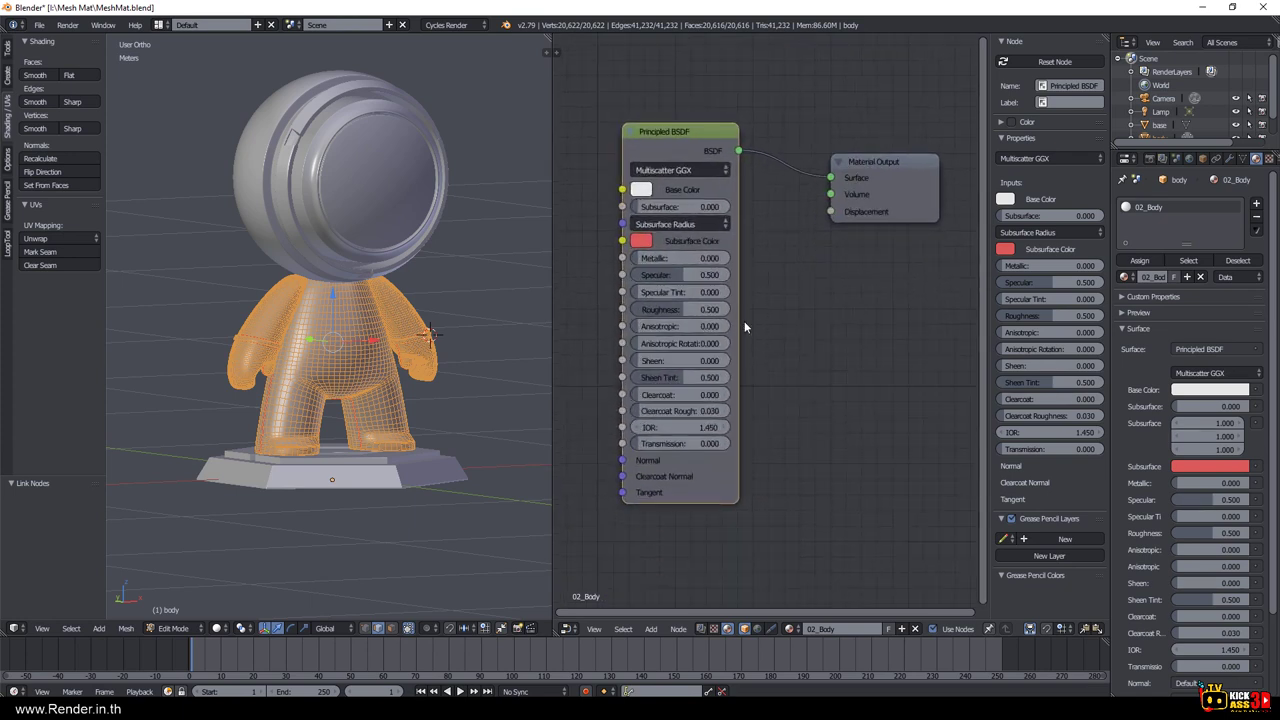
scroll(744, 321, "up", 1)
scroll(744, 321, "up", 1)
scroll(750, 339, "up", 1)
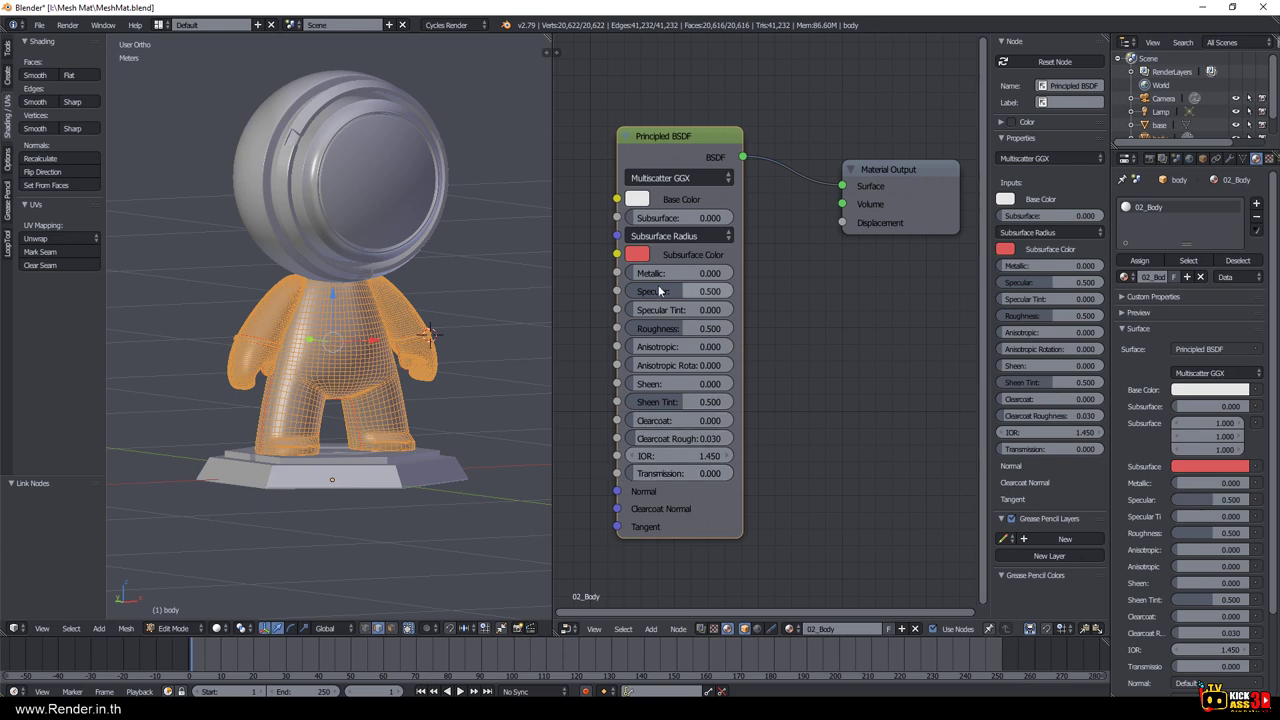
Move the Principled BSDF node left and slide its Metallic value to 1.000.
mouse_move(672, 133)
left_mouse_down()
mouse_move(702, 139)
mouse_move(643, 288)
mouse_move(566, 282)
left_mouse_up()
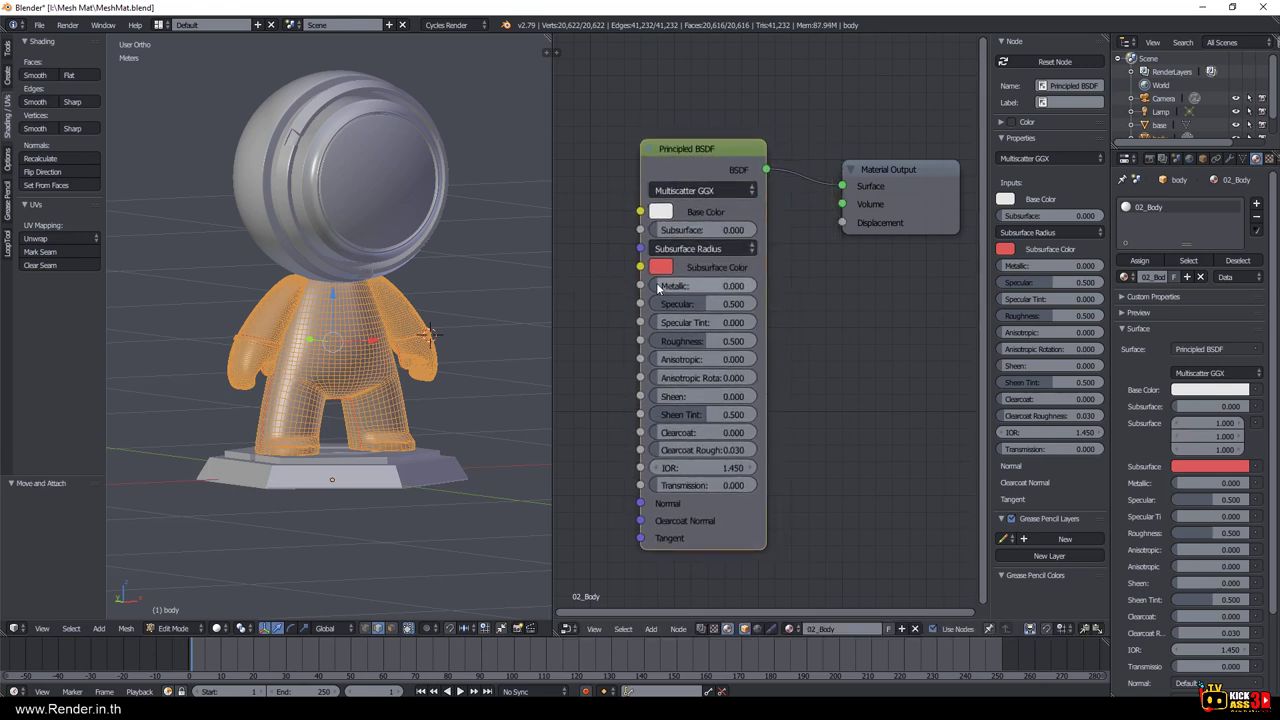
left_click_drag(662, 288, 683, 330)
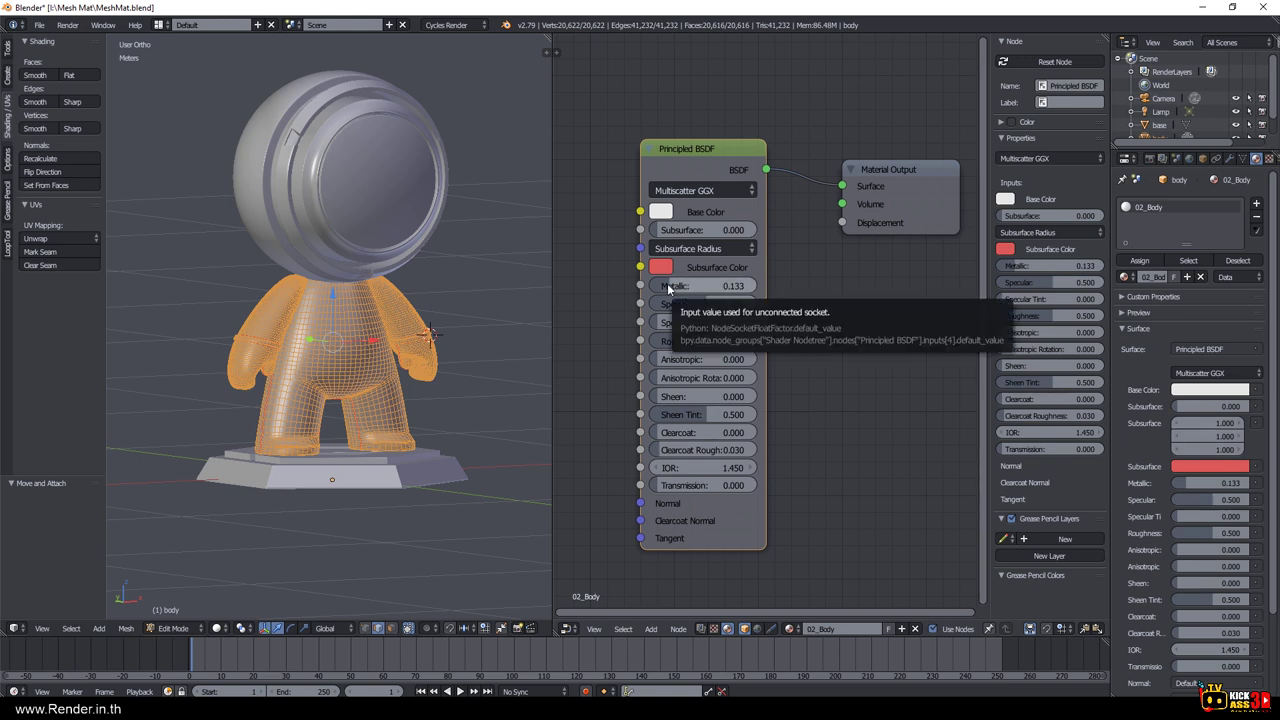
mouse_move(705, 286)
left_mouse_down()
mouse_move(758, 286)
mouse_move(656, 286)
left_mouse_up()
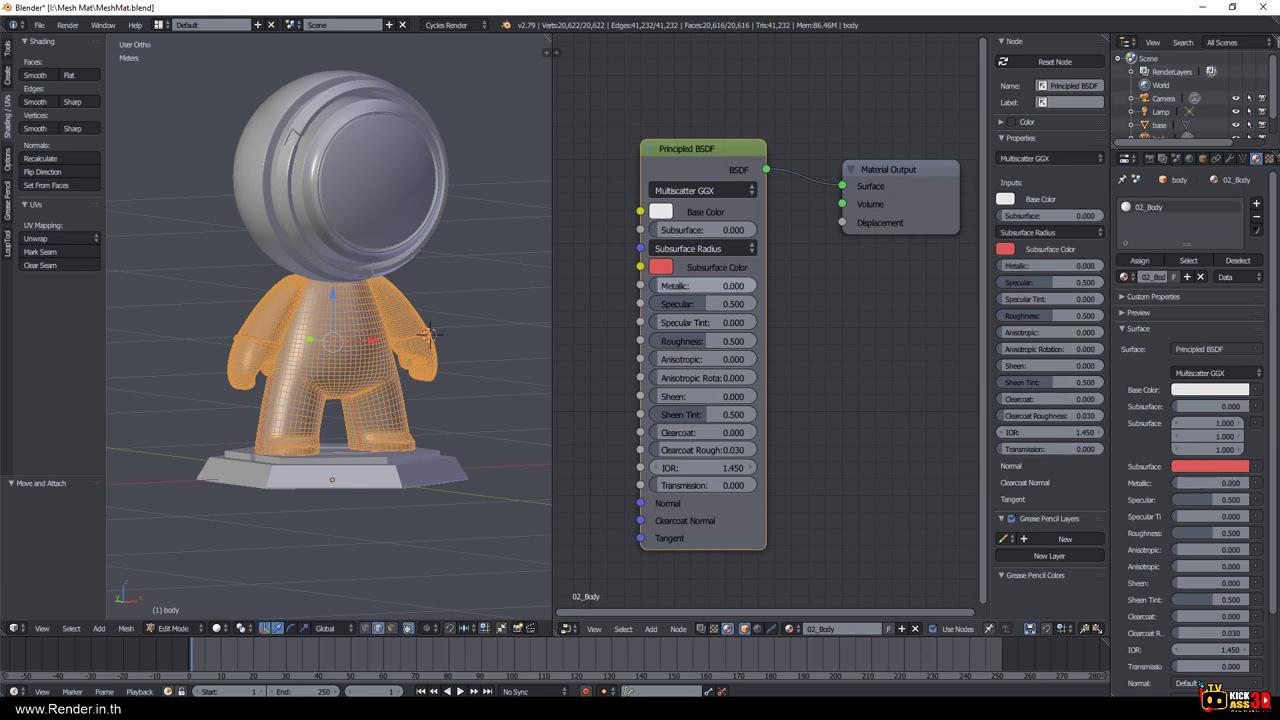
left_click_drag(656, 286, 758, 286)
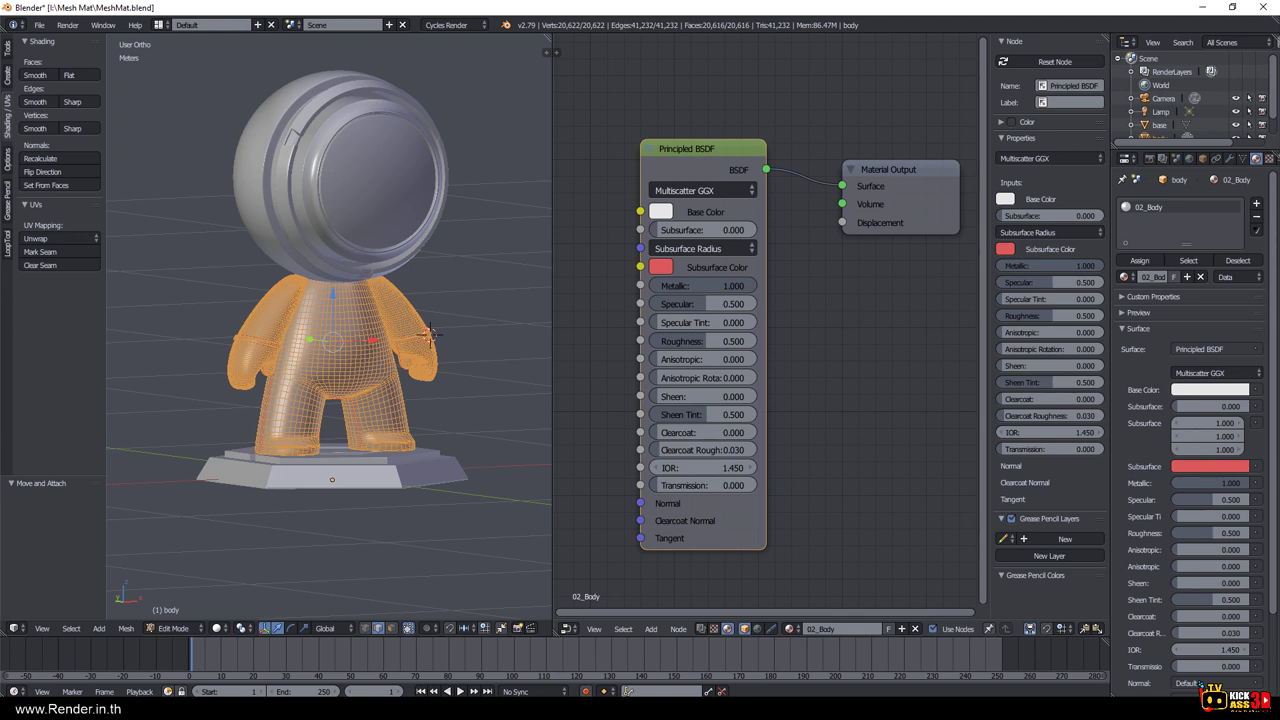
left_click_drag(758, 286, 656, 286)
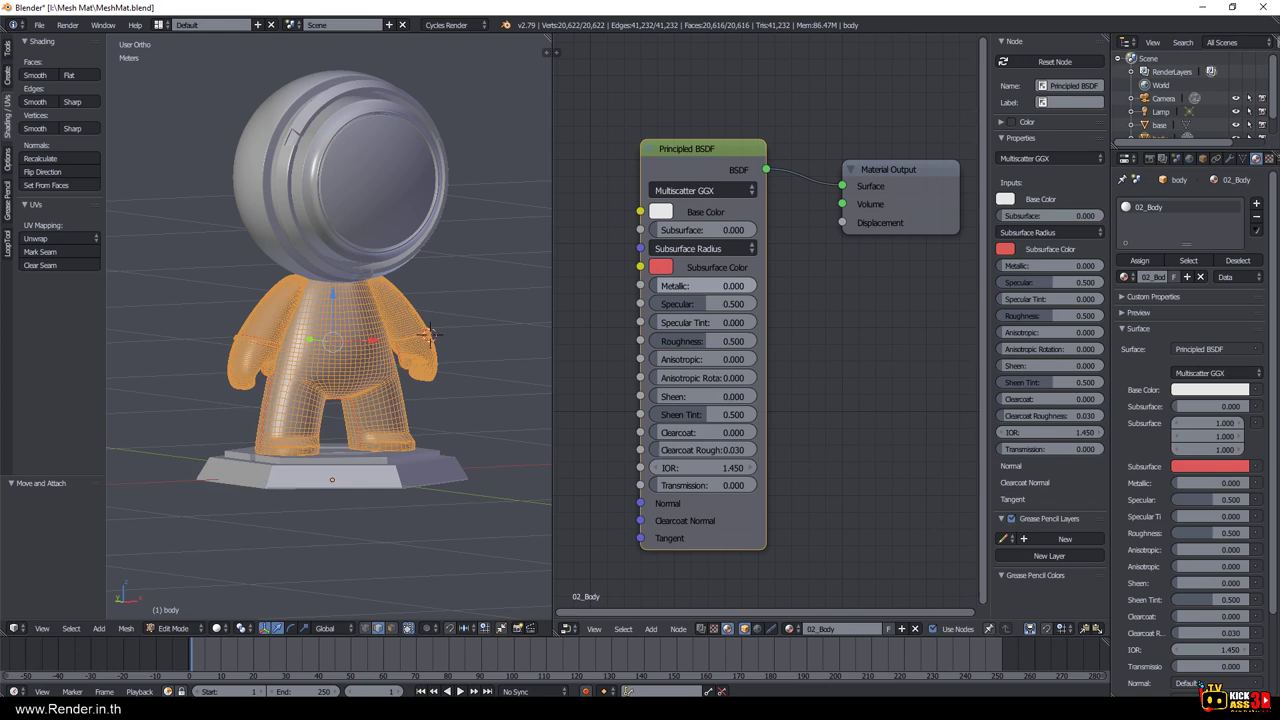
left_click_drag(658, 286, 756, 287)
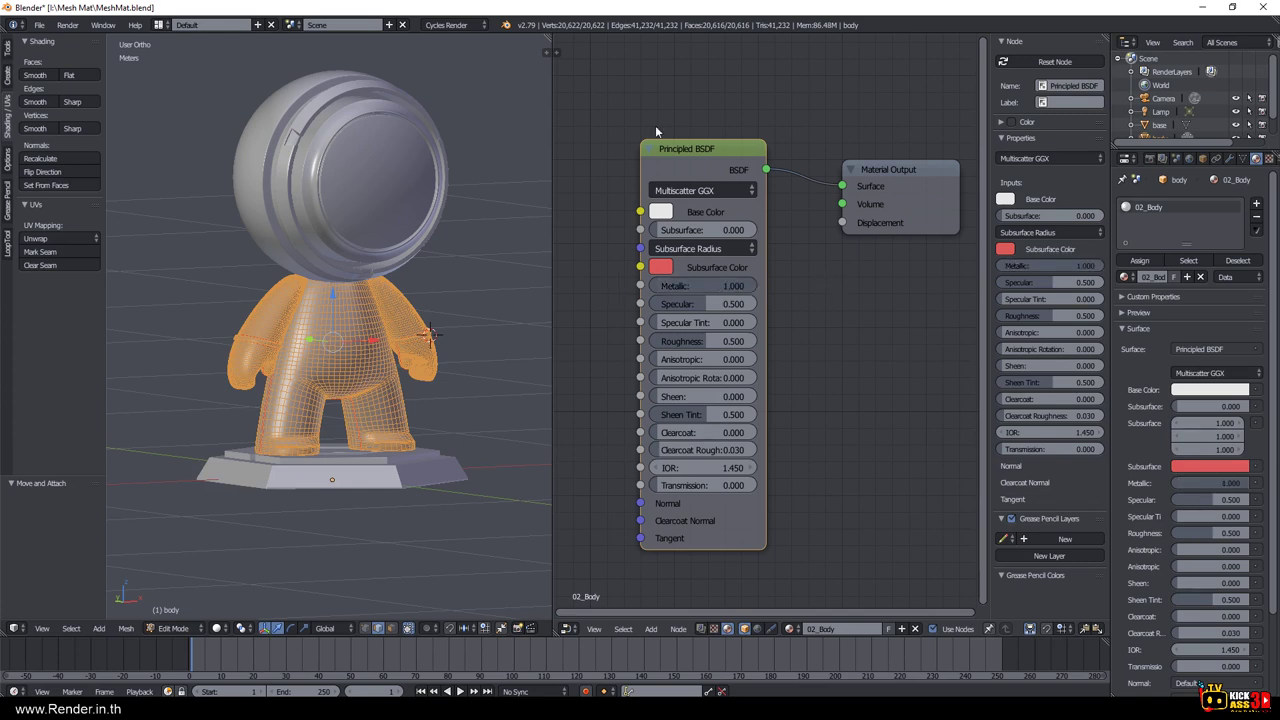
Minimize Blender and bring the Firefox specular-vs-metalness comparison back in front.
left_click(1199, 10)
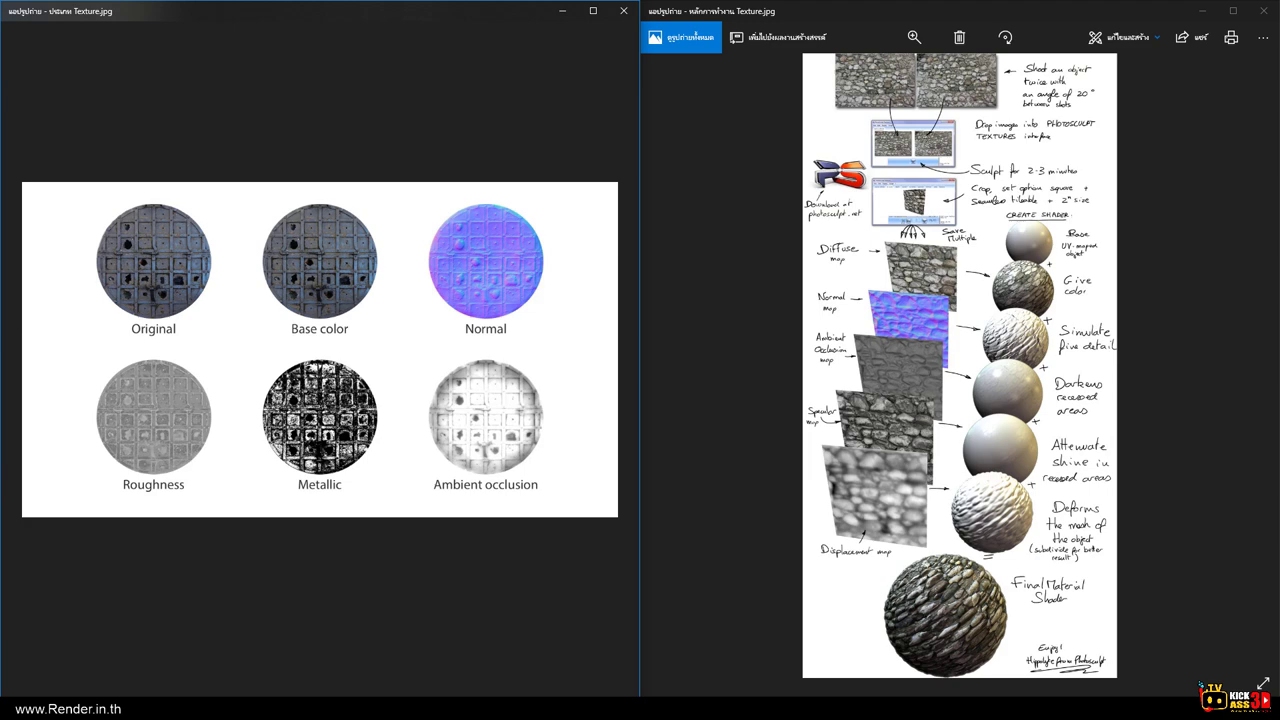
key("alt+Tab")
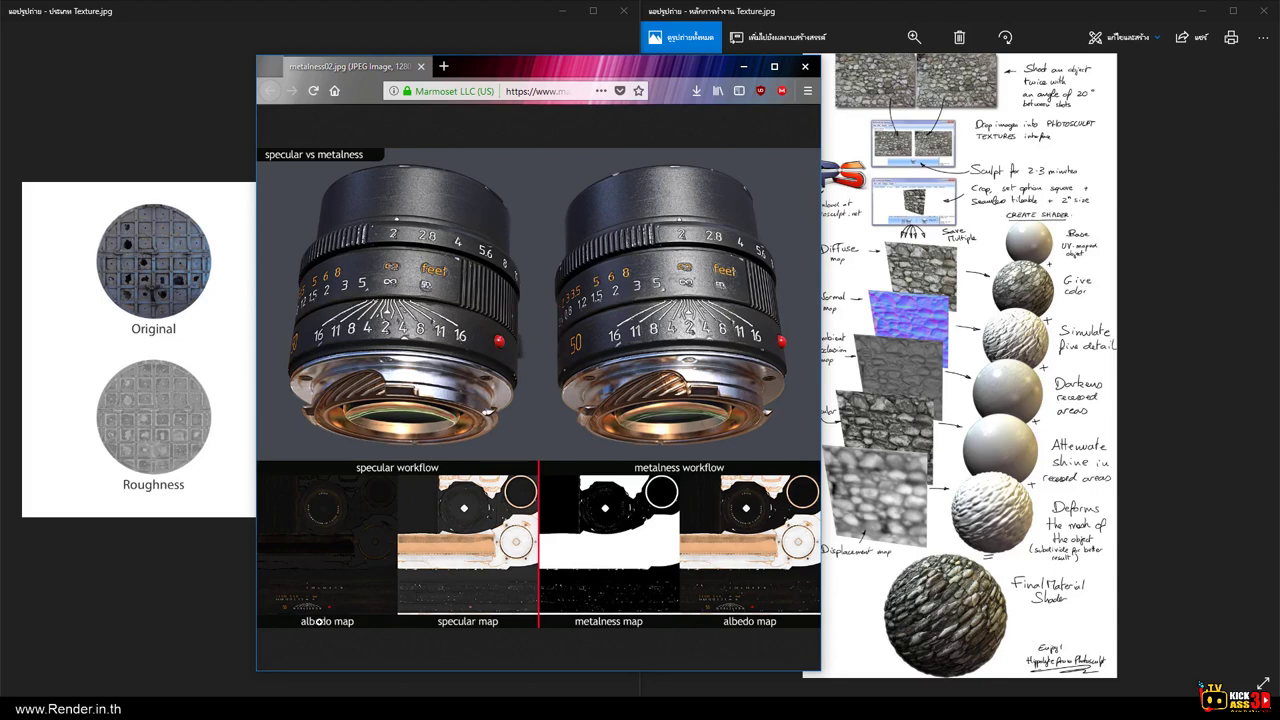
Move the Firefox lens comparison window to the right.
left_click_drag(540, 74, 719, 77)
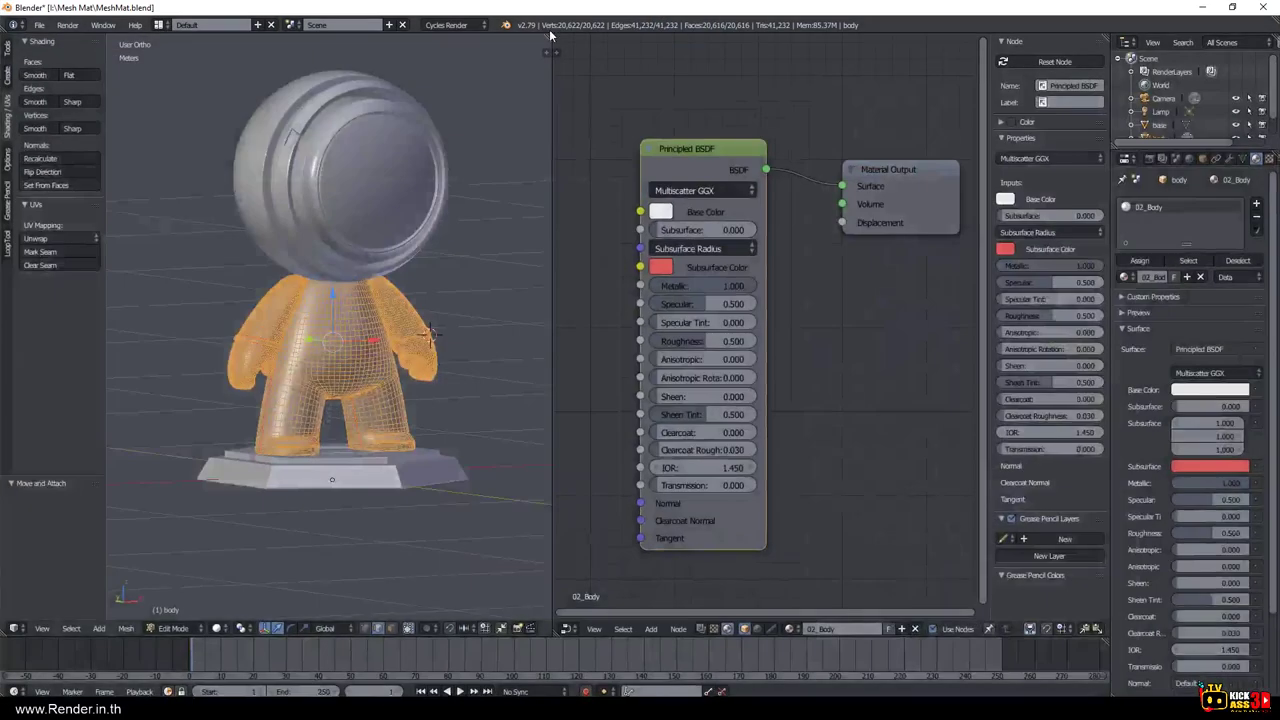
Switch the mascot from Edit Mode back to Object Mode.
left_click(175, 628)
left_click(195, 610)
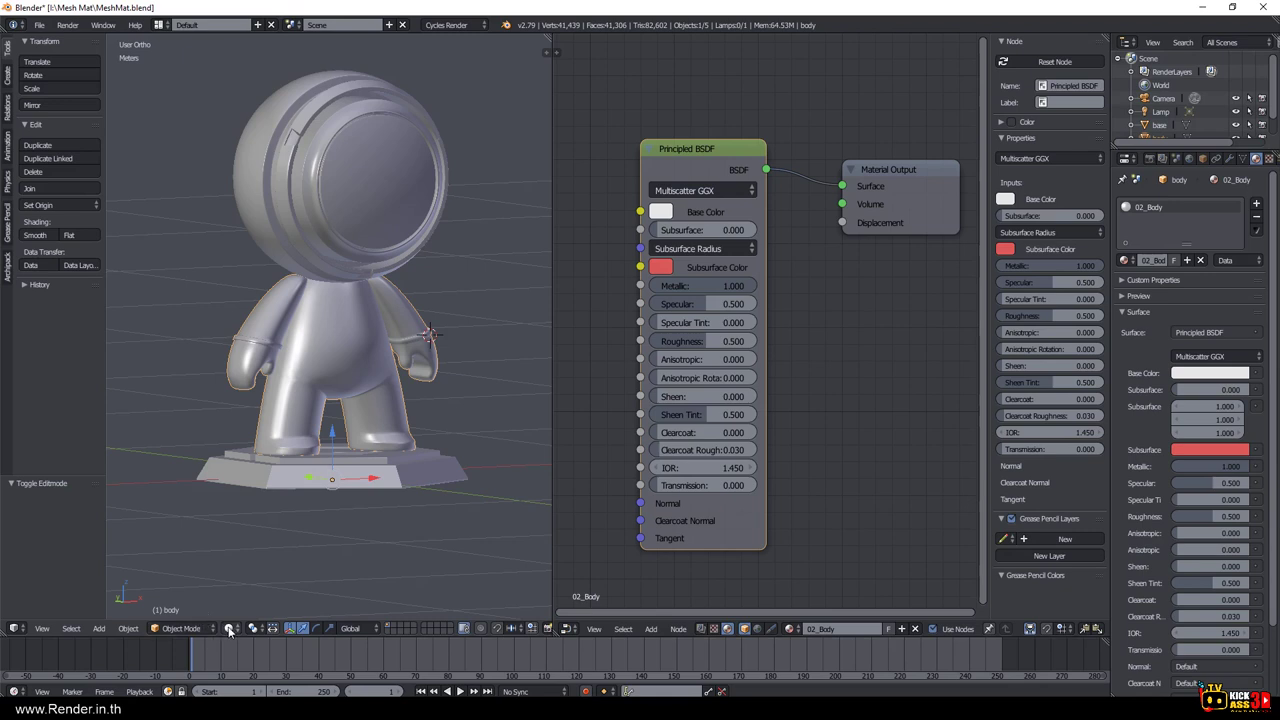
left_click(228, 628)
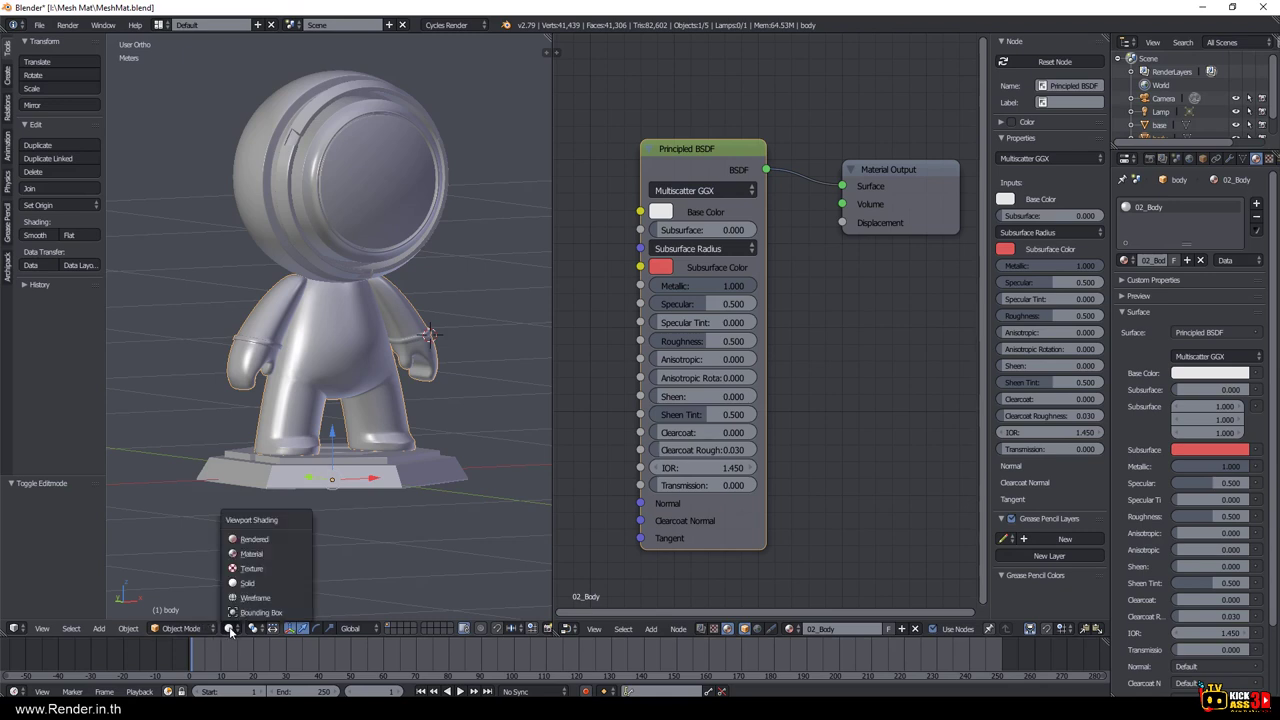
Show the material preview sphere, set Metallic 0 and Specular 1, and widen the properties area.
left_click(1134, 297)
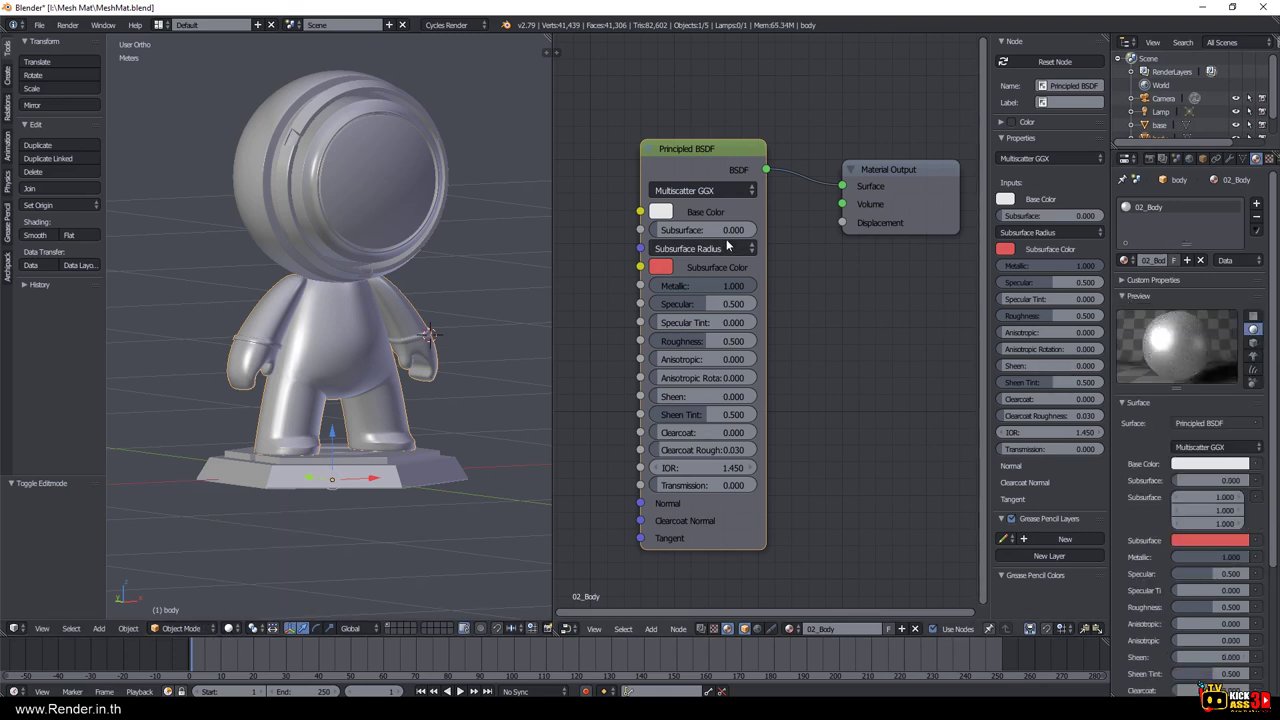
mouse_move(700, 287)
left_mouse_down()
mouse_move(665, 303)
mouse_move(660, 341)
left_mouse_up()
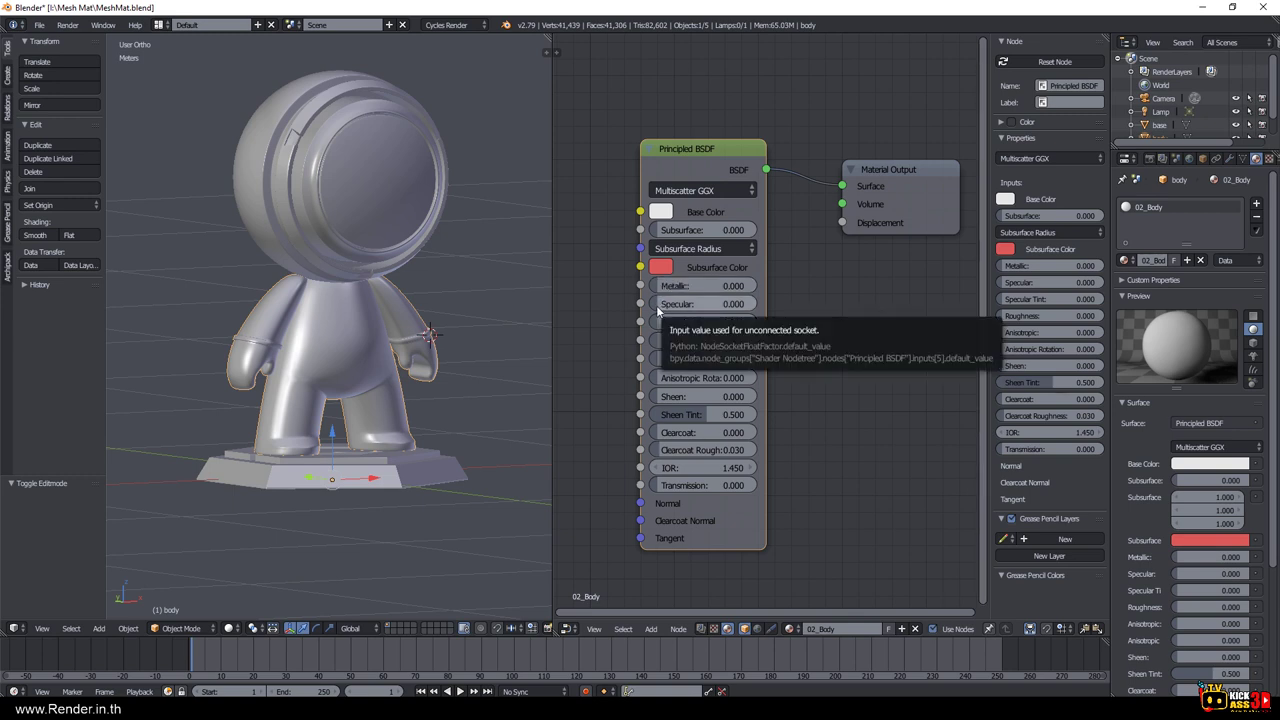
left_click_drag(660, 303, 760, 303)
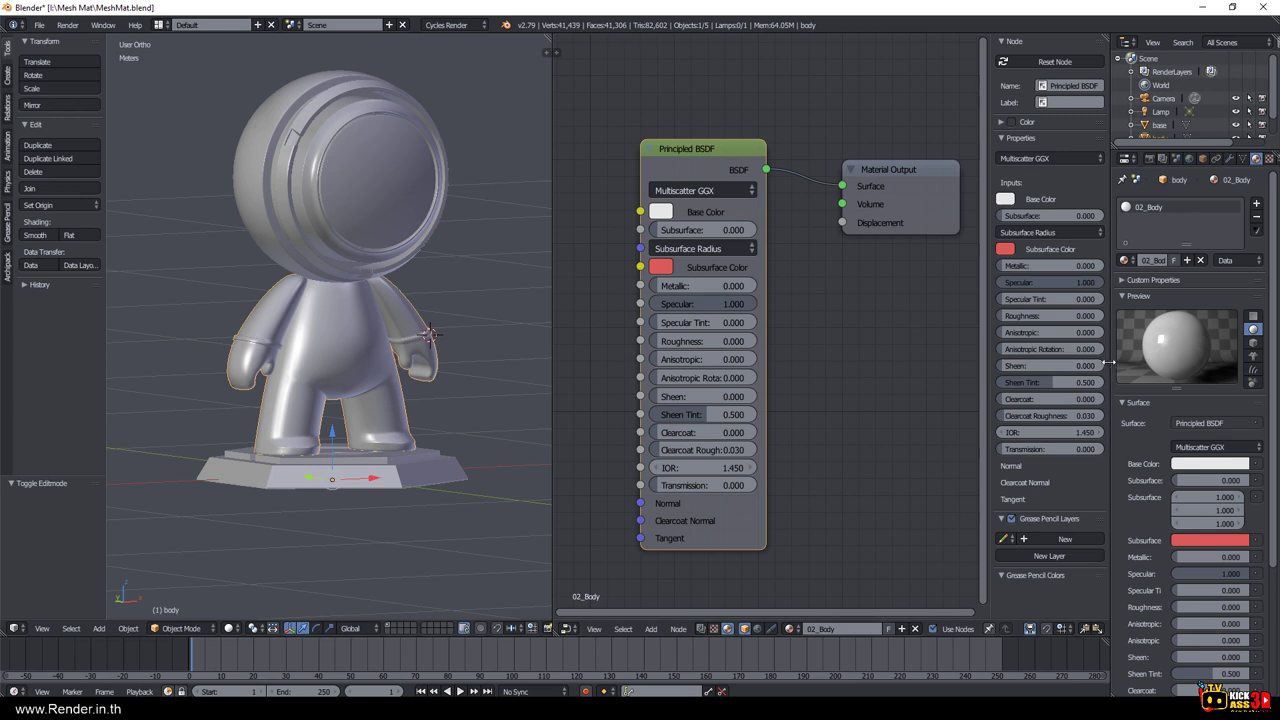
left_click_drag(1111, 364, 902, 349)
Enlarge the material preview, centre on the Principled BSDF node, and enter Roughness 0.0.
left_click_drag(1080, 386, 1059, 541)
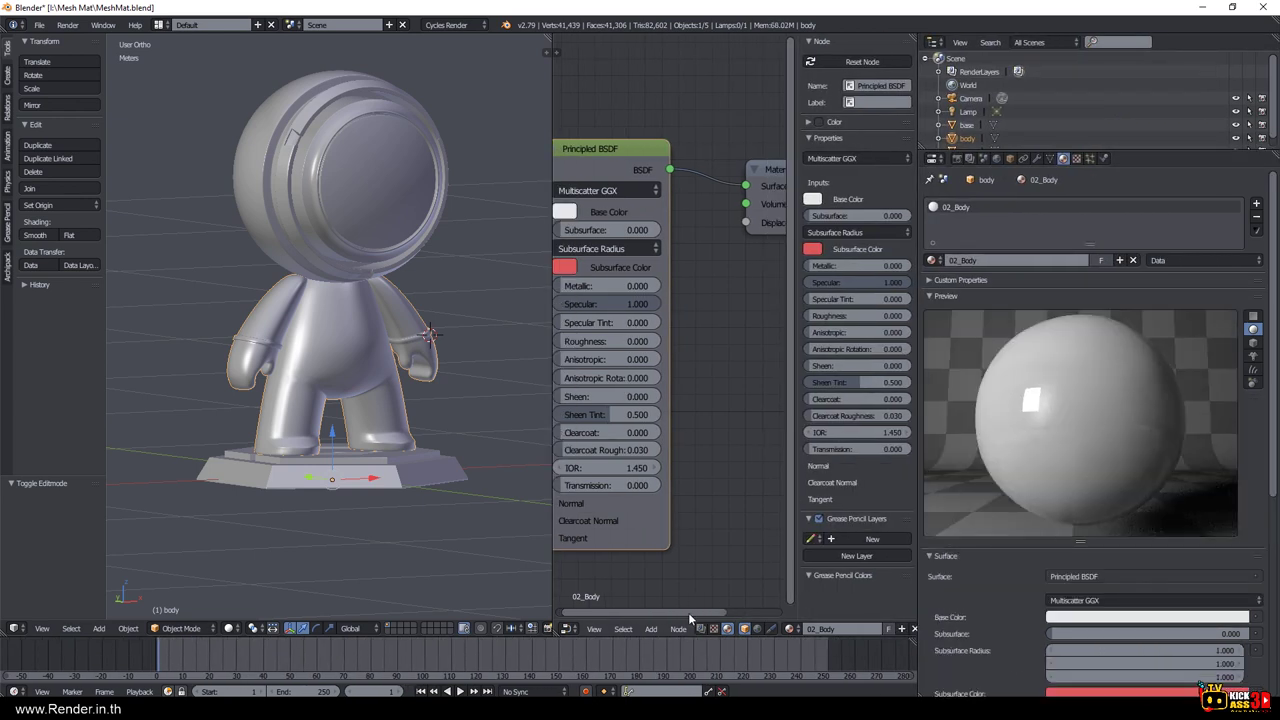
key("KP_Decimal")
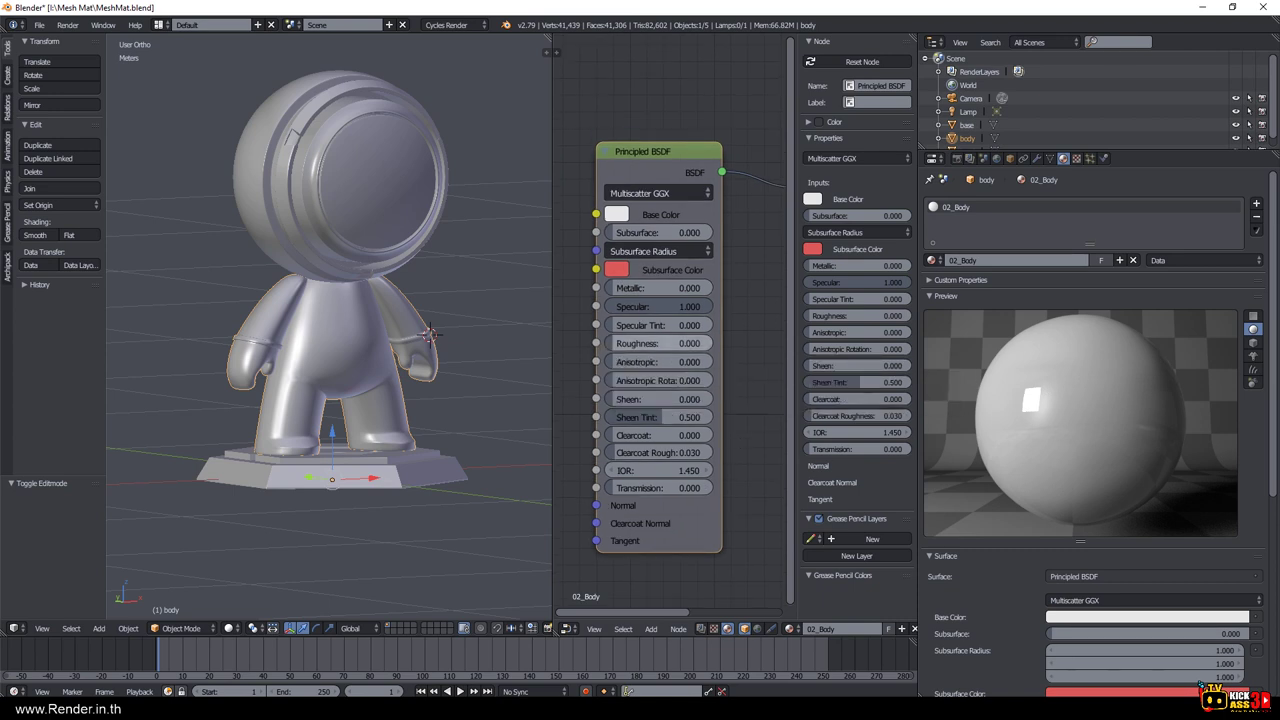
left_click(612, 343)
type("0.0")
key("Return")
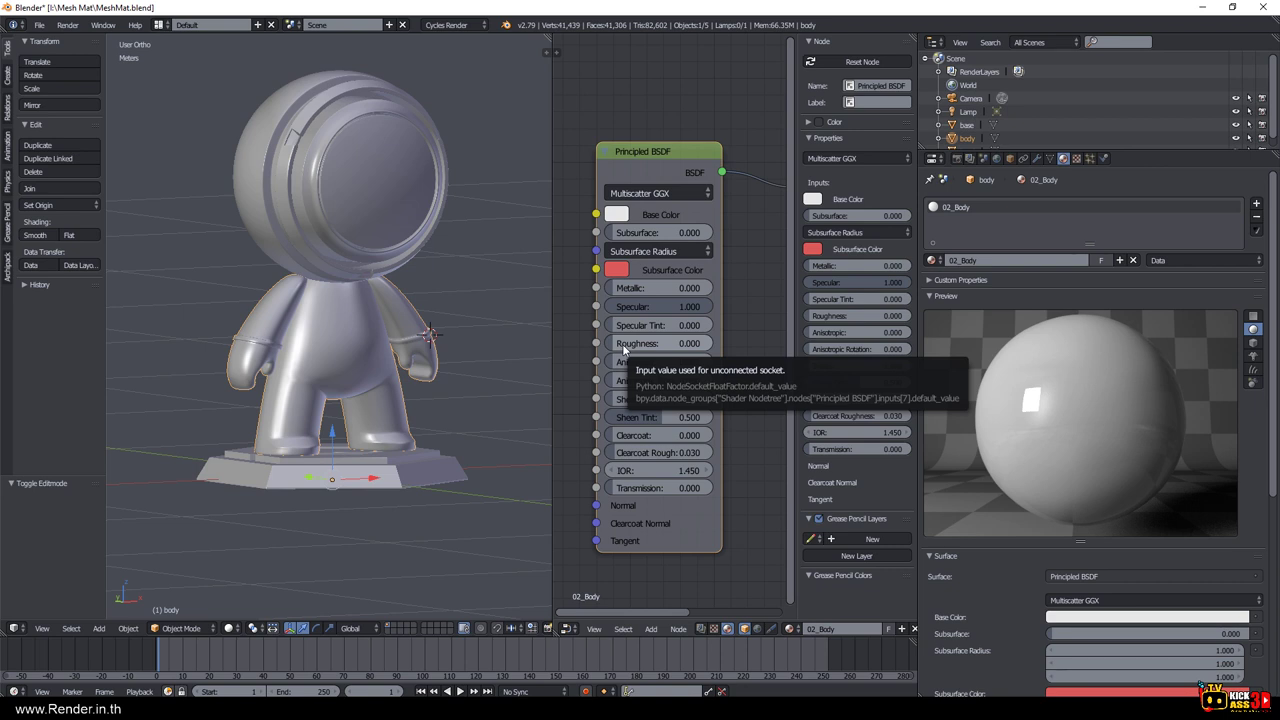
Set Roughness to 1, then slide it back down to 0.
left_click(650, 343)
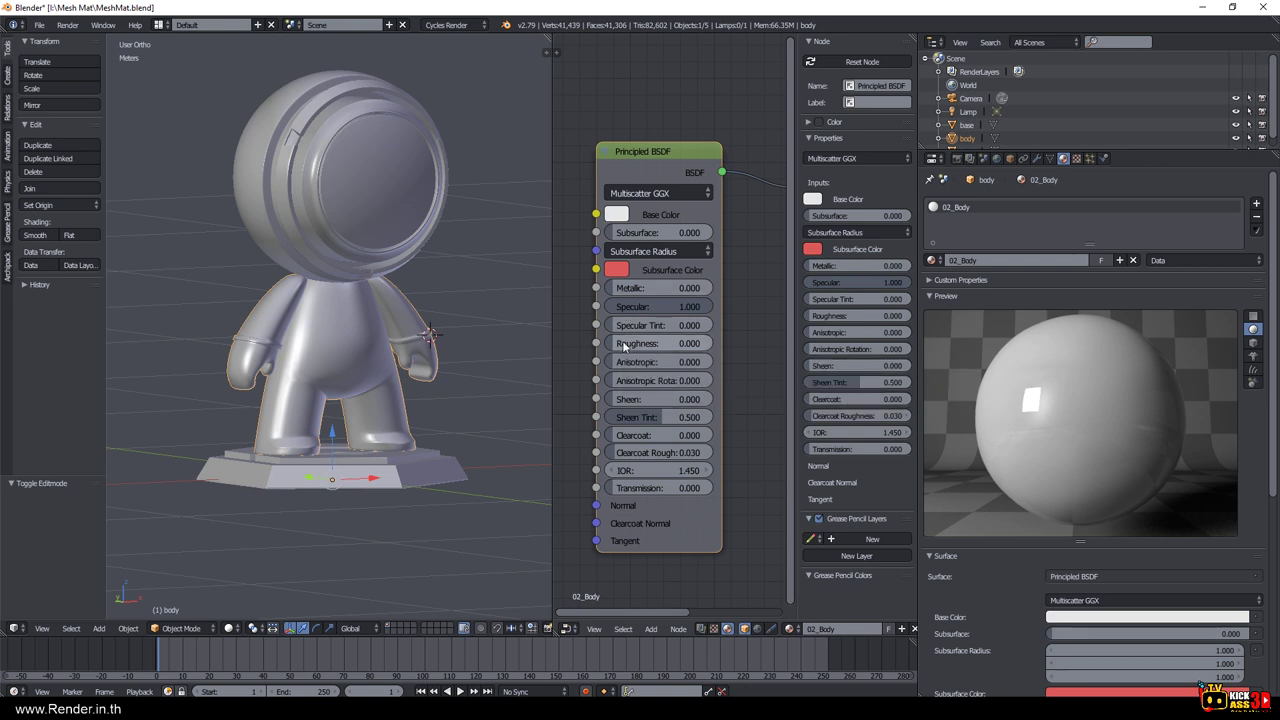
type("1")
key("Return")
left_click_drag(676, 343, 616, 343)
Try Roughness values of 1/3 and 0.5, then return Roughness to 0.
left_click(650, 343)
type("1/3")
key("Return")
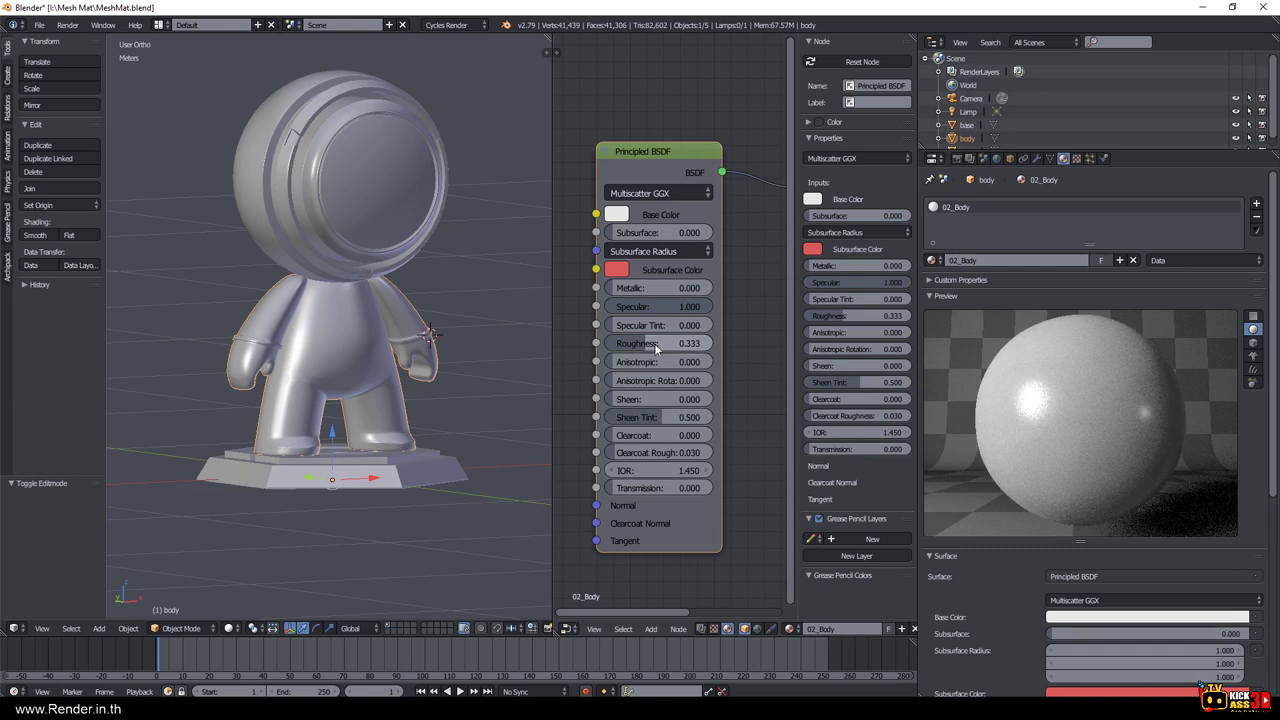
left_click(663, 350)
type("0.5")
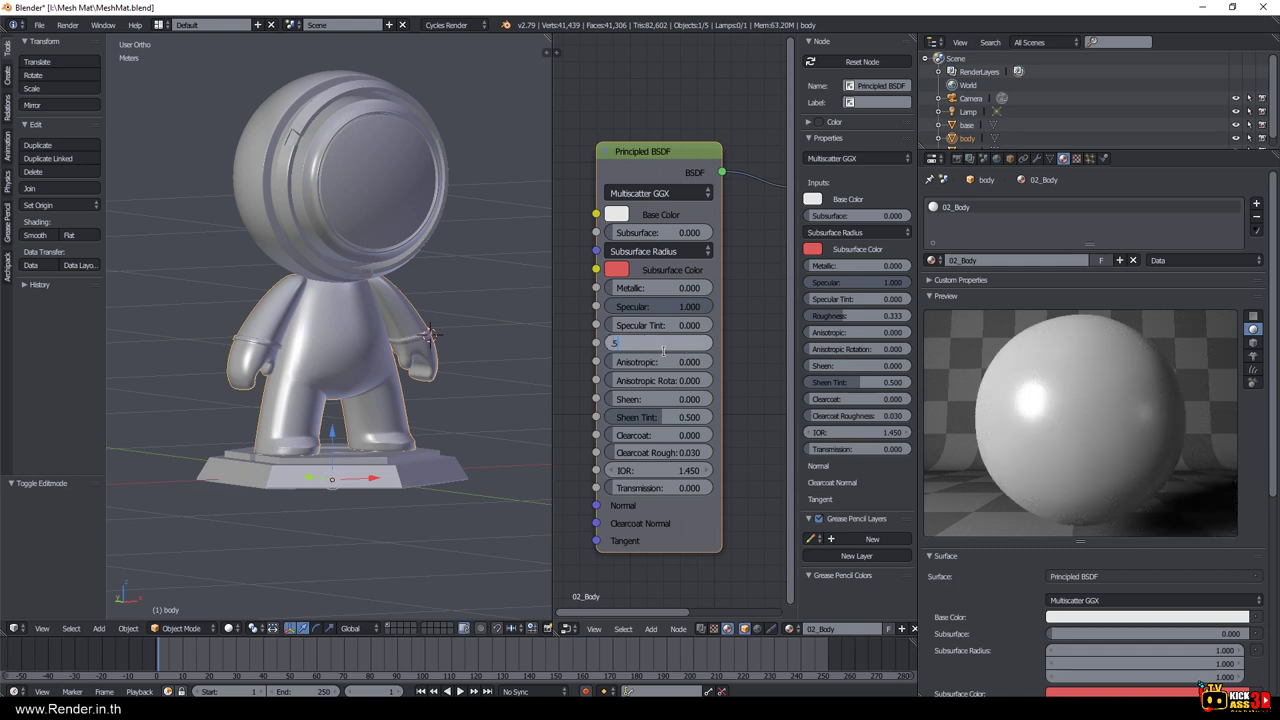
key("Return")
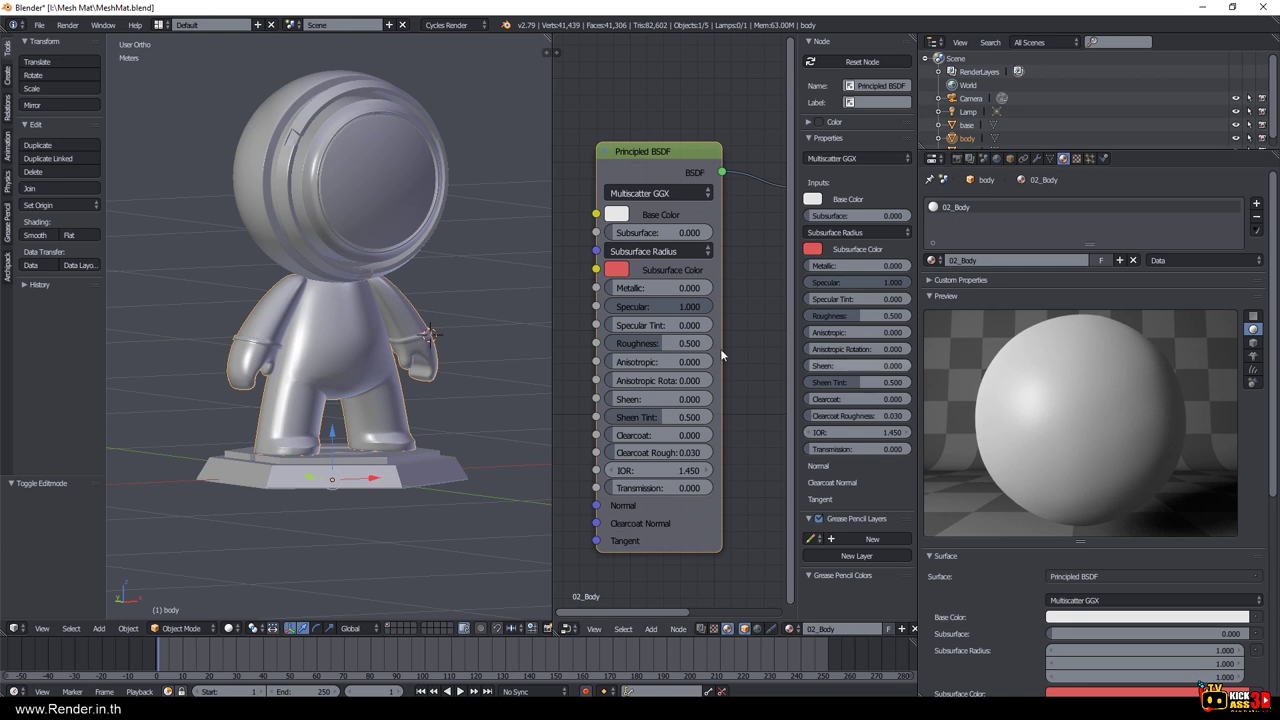
key("BackSpace")
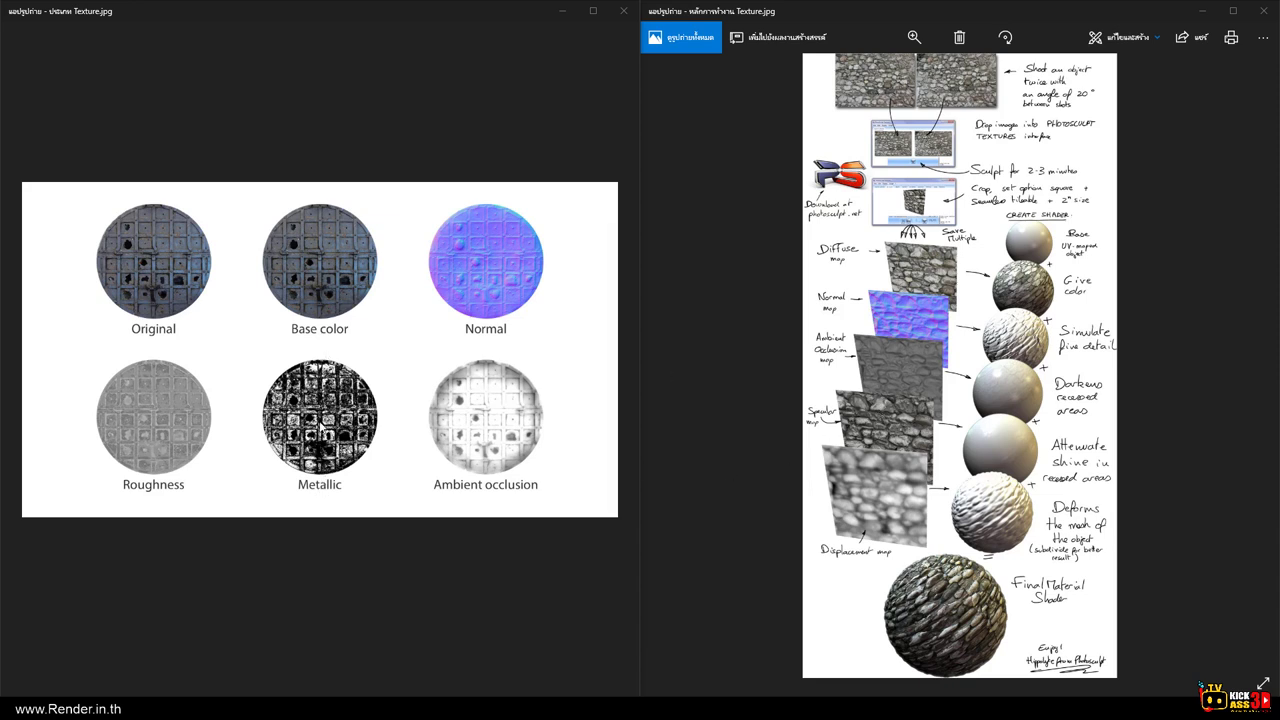
Compare the Marmoset specular-versus-metalness lens comparison with the PBR texture references, then return to Blender.
key("alt+Tab")
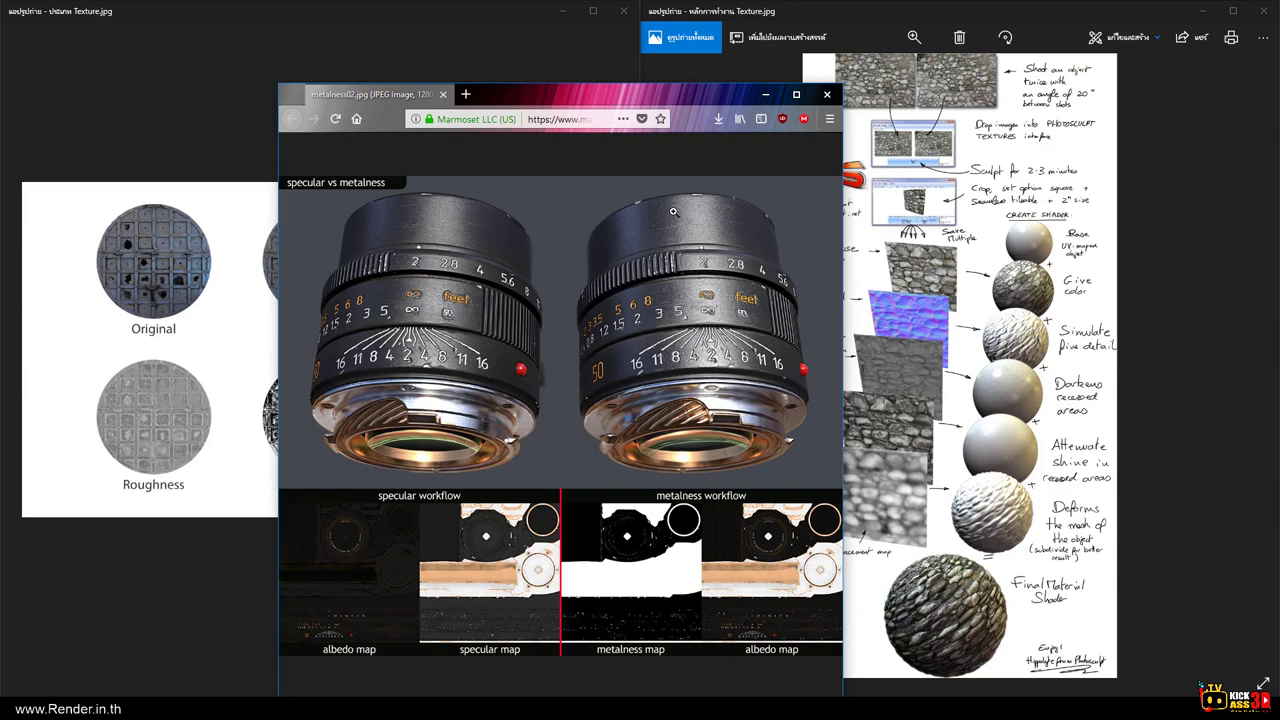
left_click(765, 94)
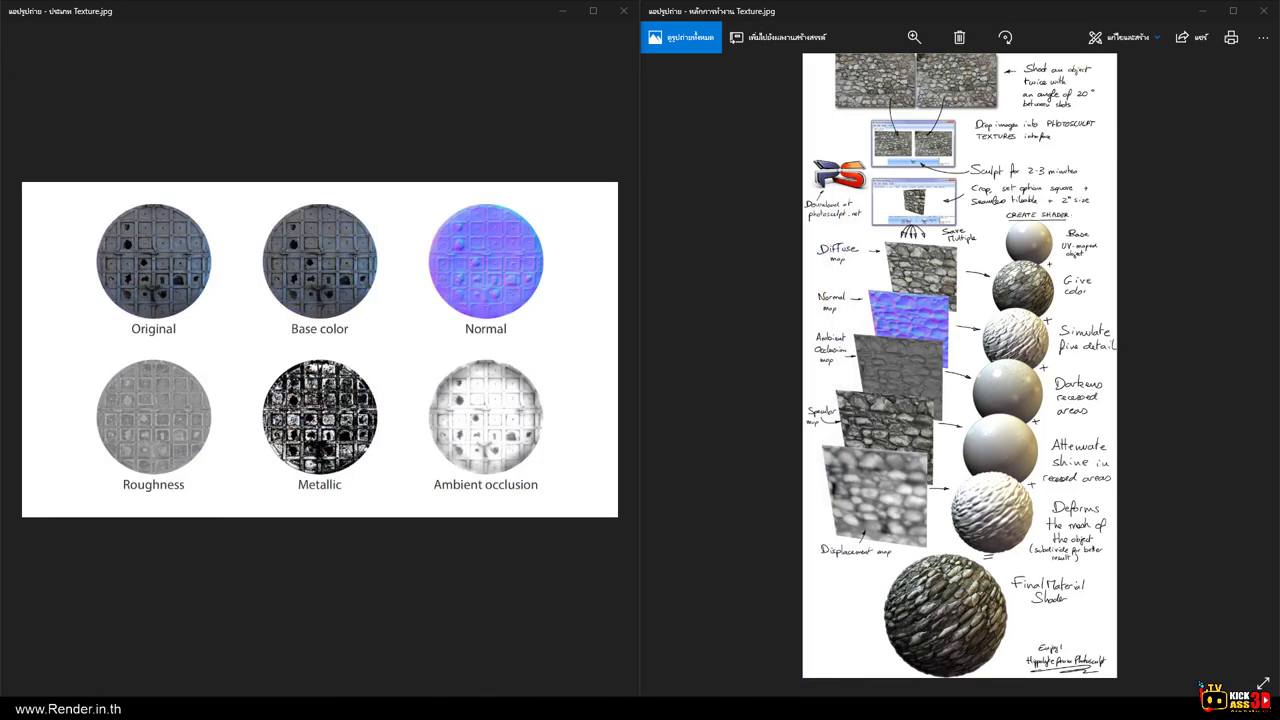
key("alt+Tab")
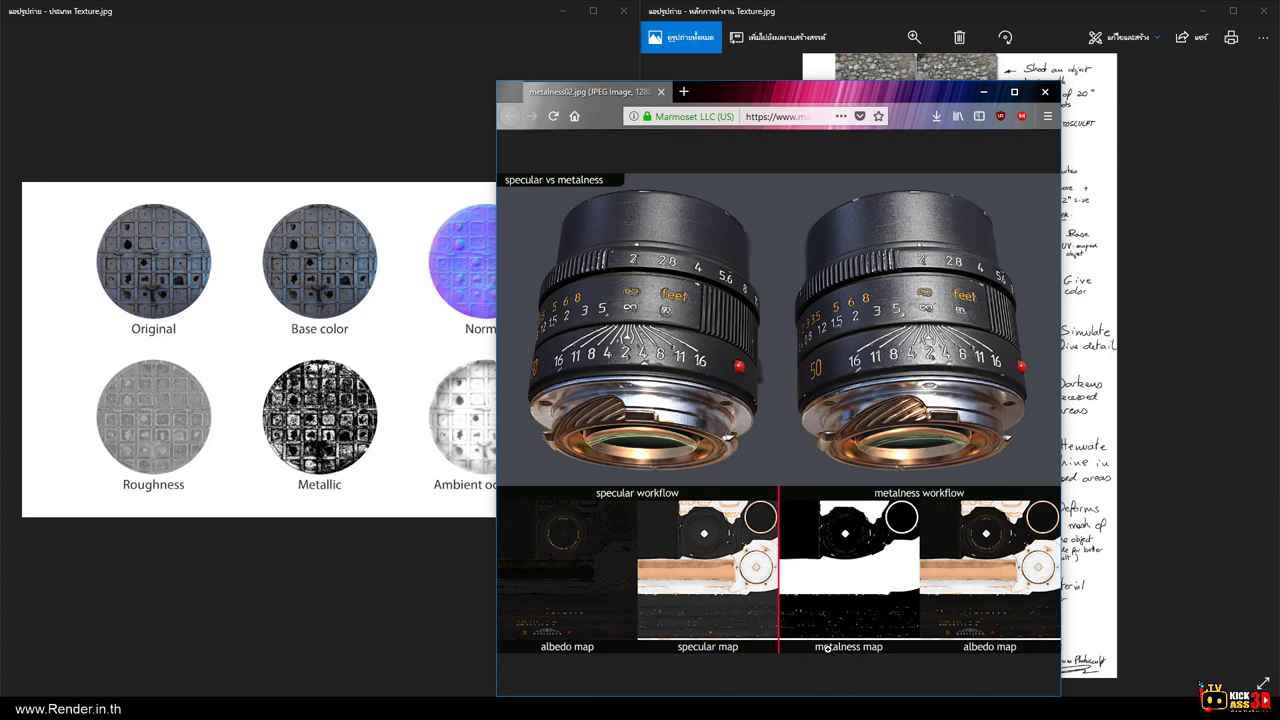
left_click(983, 91)
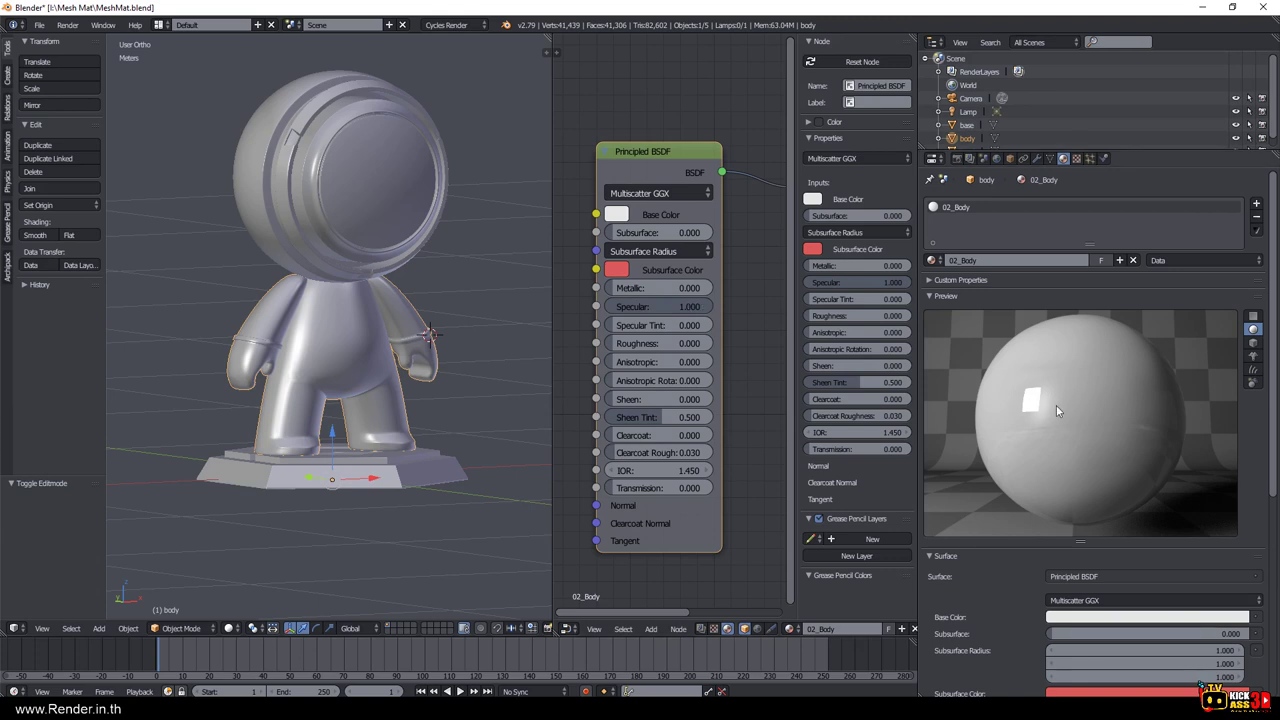
Darken the 02_Body Base Color to pure black and drop Specular to 0.
left_click(617, 213)
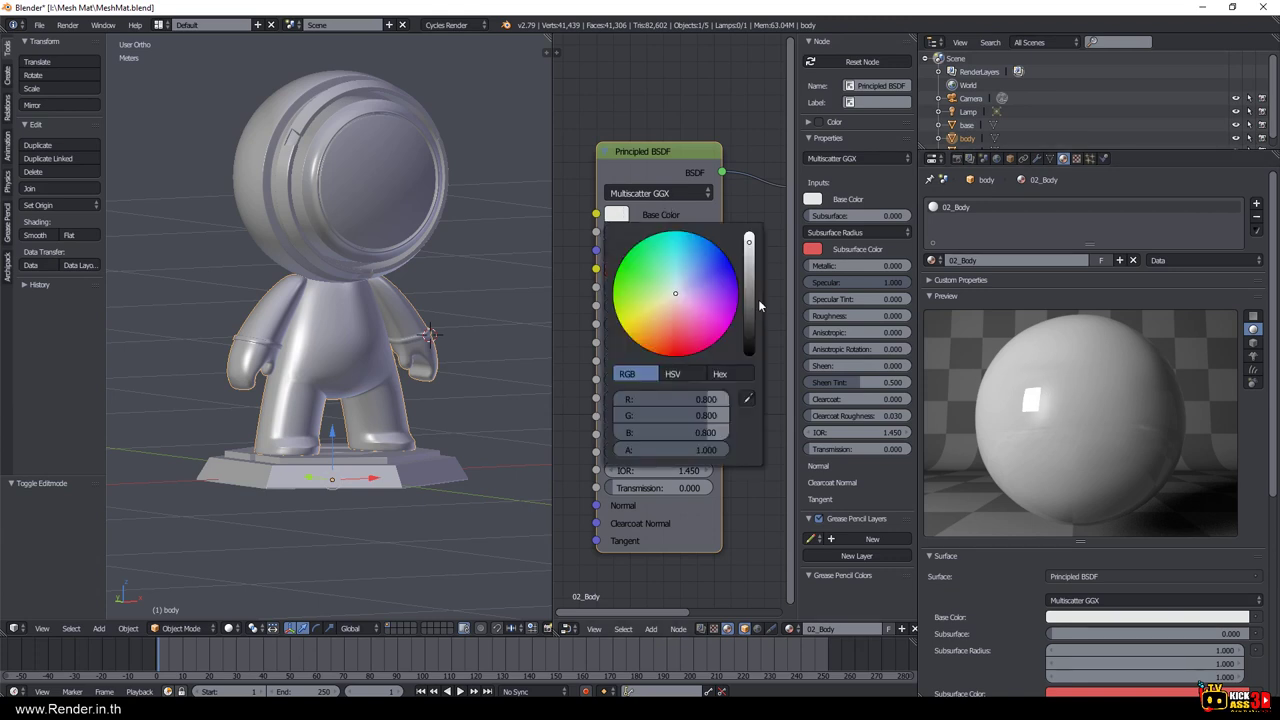
mouse_move(750, 262)
left_mouse_down()
mouse_move(749, 236)
mouse_move(749, 354)
left_mouse_up()
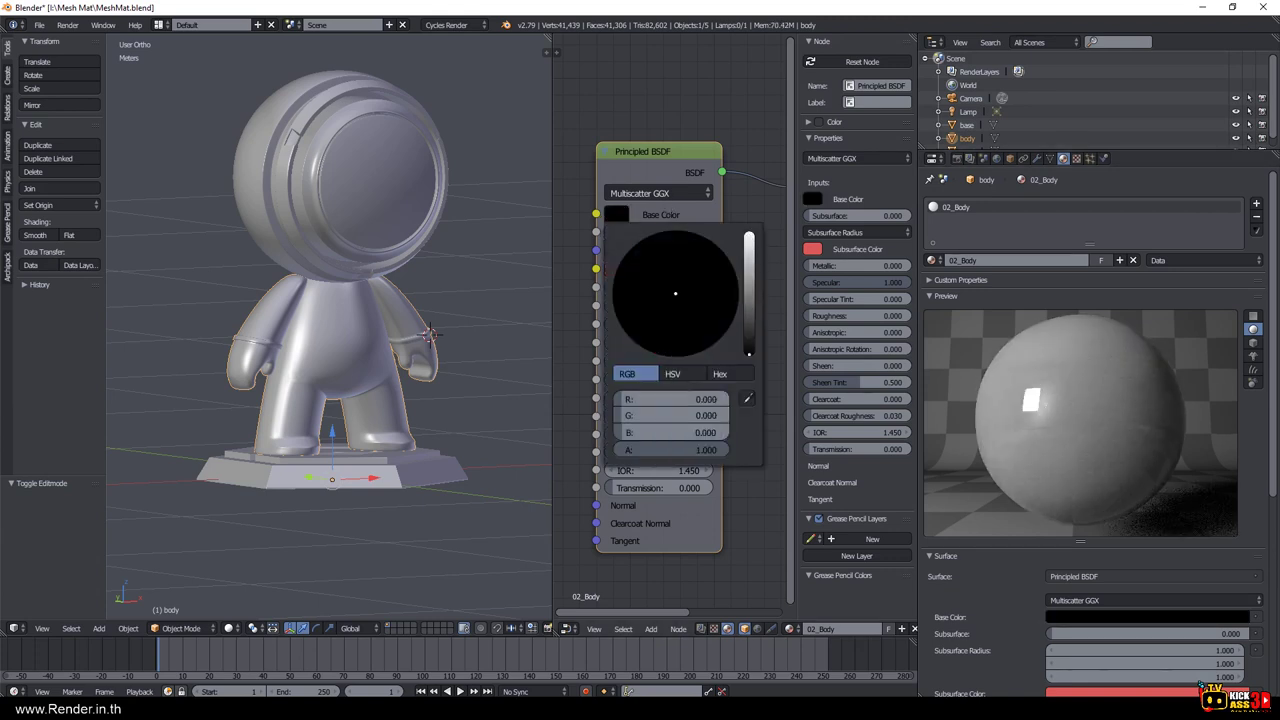
left_click(713, 530)
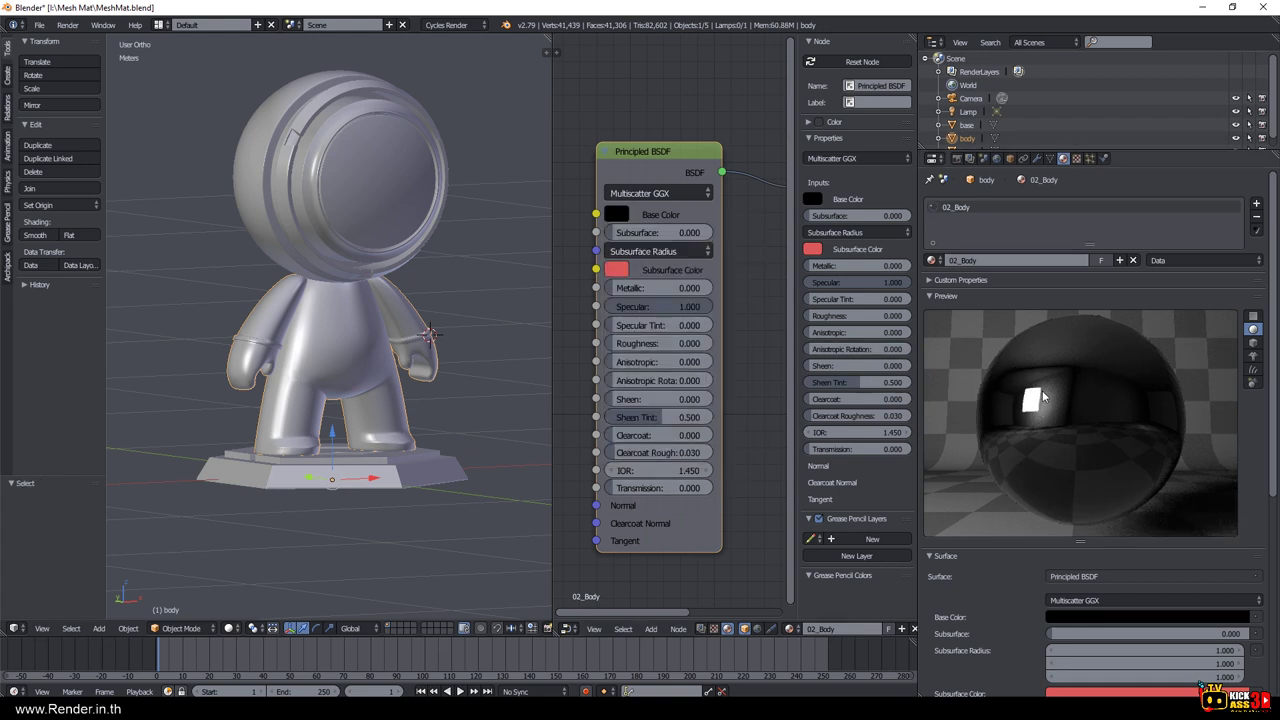
mouse_move(690, 306)
left_mouse_down()
mouse_move(625, 306)
mouse_move(700, 288)
left_mouse_up()
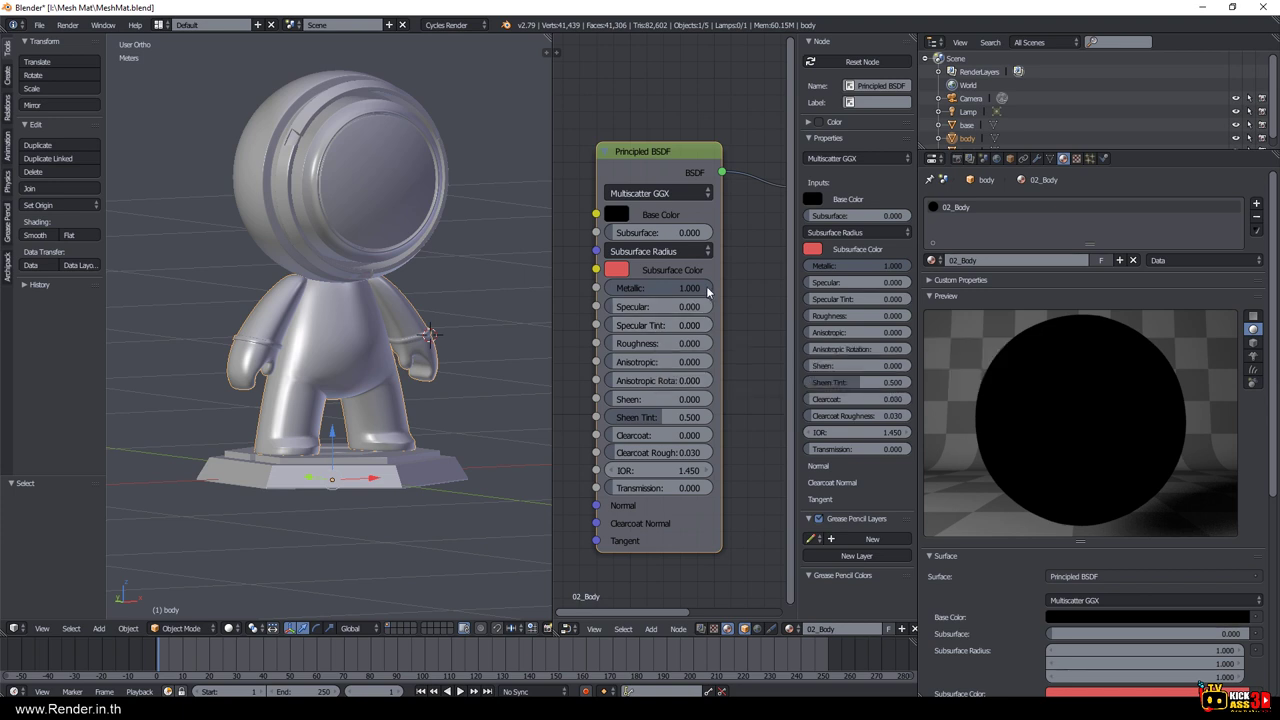
Reset Metallic to 0, raise Specular to about 0.983, and pick a pure red Base Color.
key("BackSpace")
left_click_drag(620, 306, 713, 306)
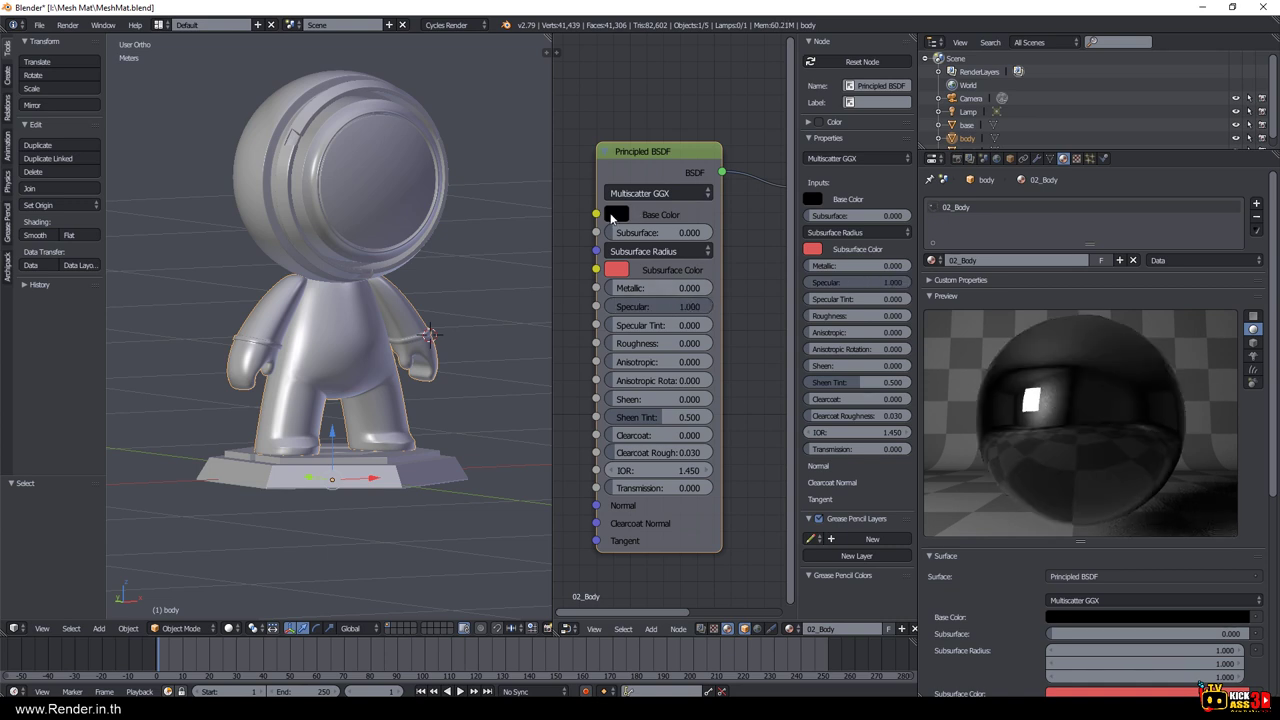
left_click(614, 215)
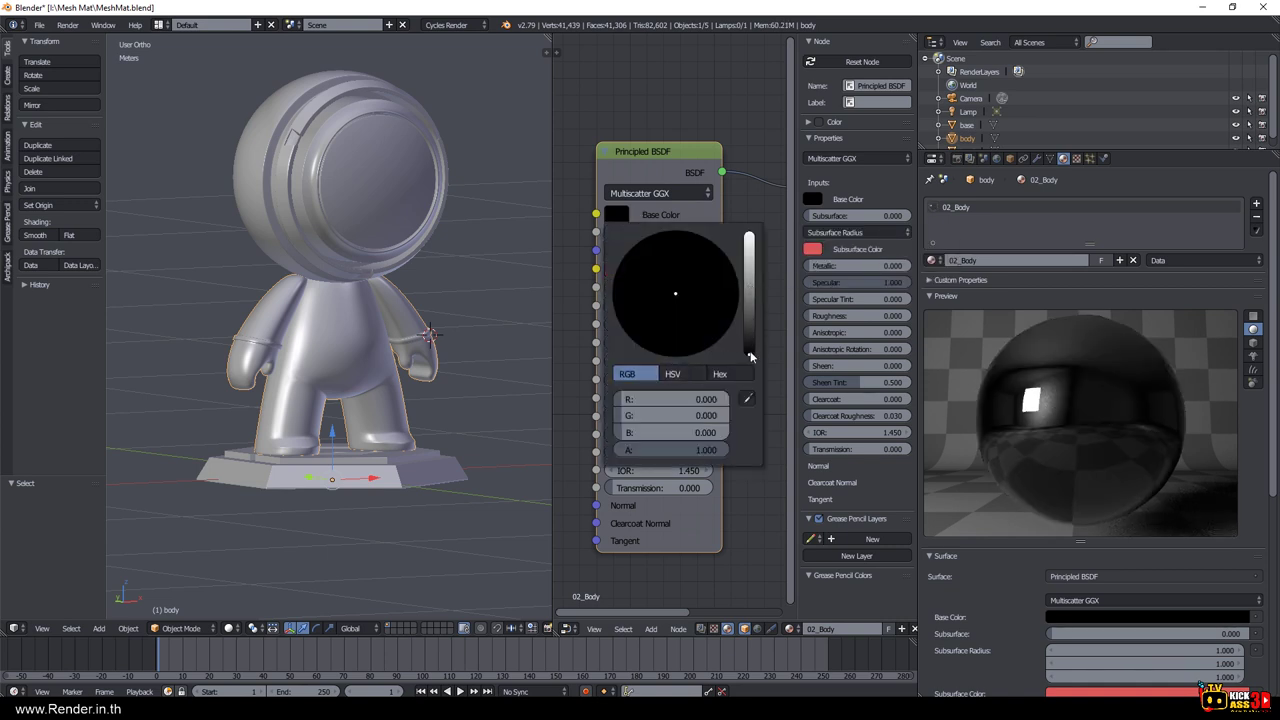
left_click_drag(751, 357, 749, 236)
left_click(673, 354)
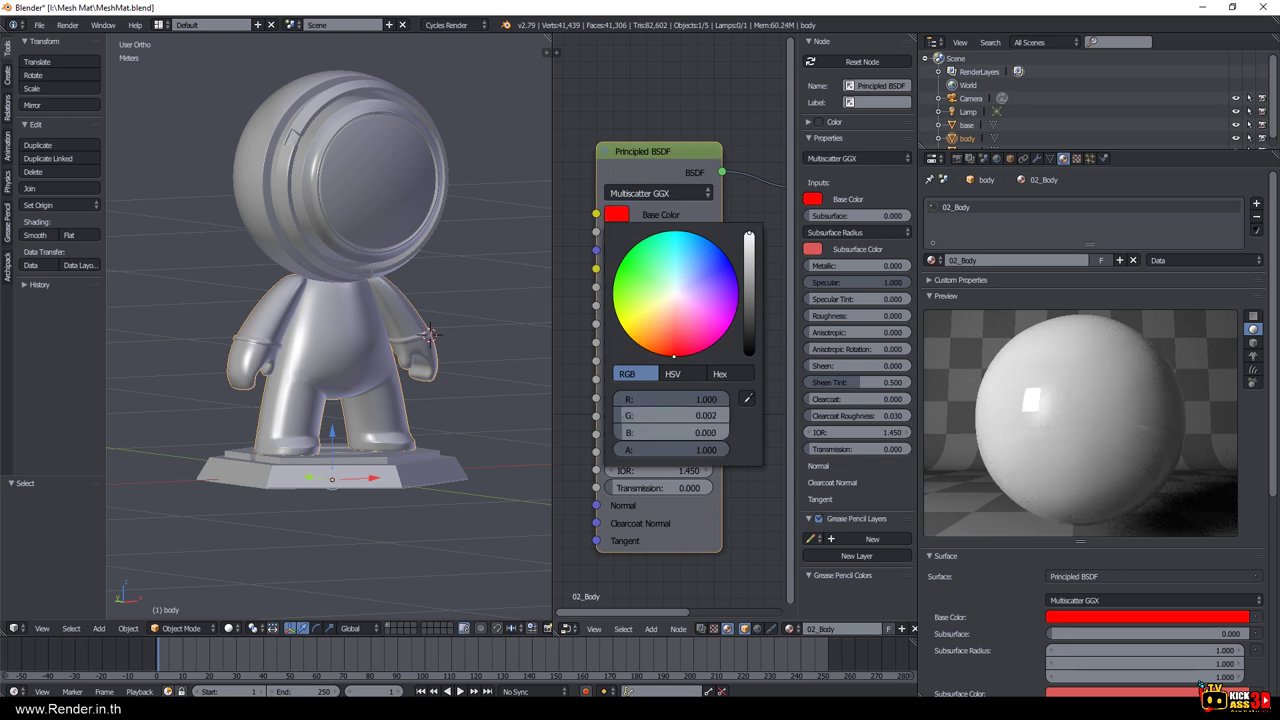
left_click(677, 355)
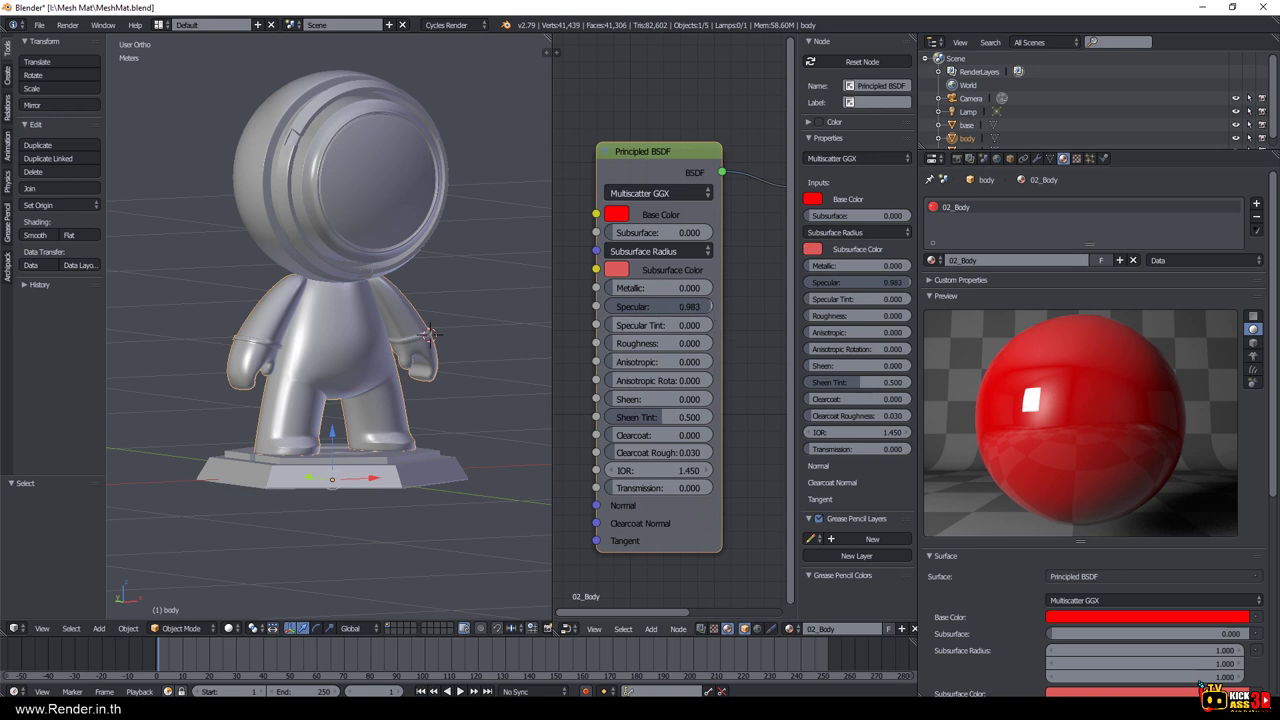
Make the red material fully metallic (Metallic 1.000) with Specular back at 0.000.
key("BackSpace")
left_click_drag(612, 288, 705, 288)
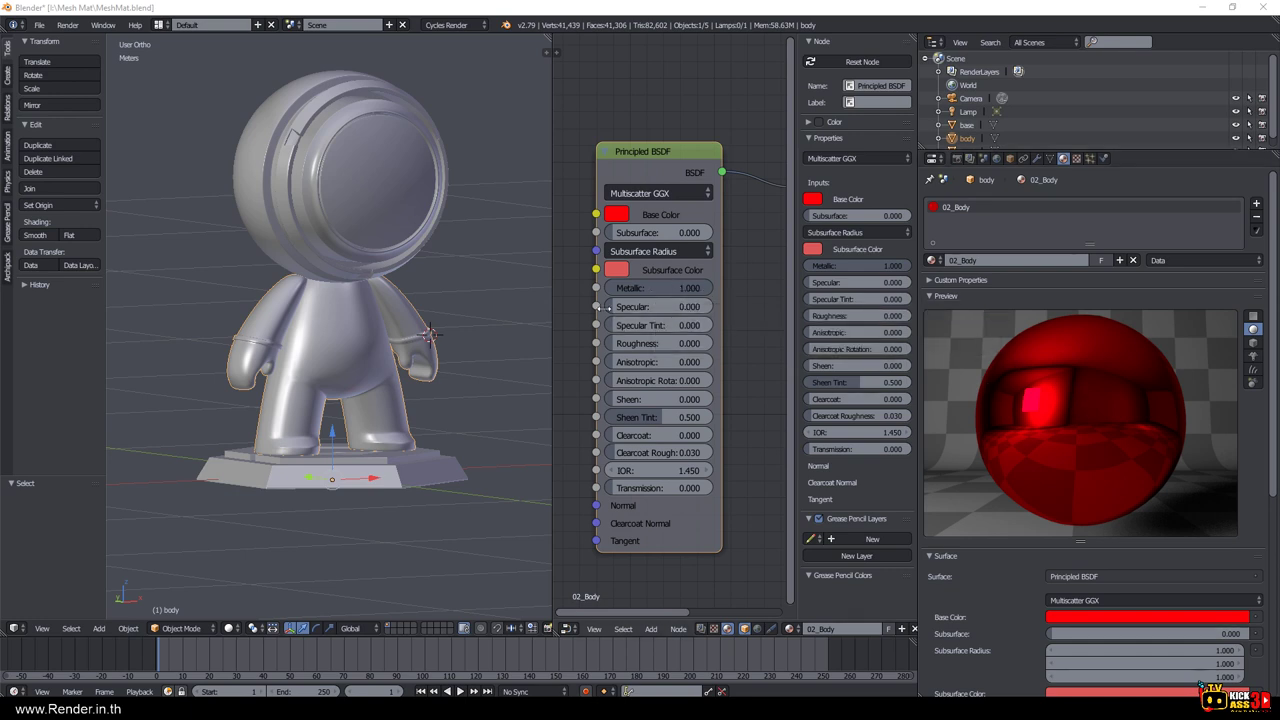
left_click_drag(650, 306, 700, 306)
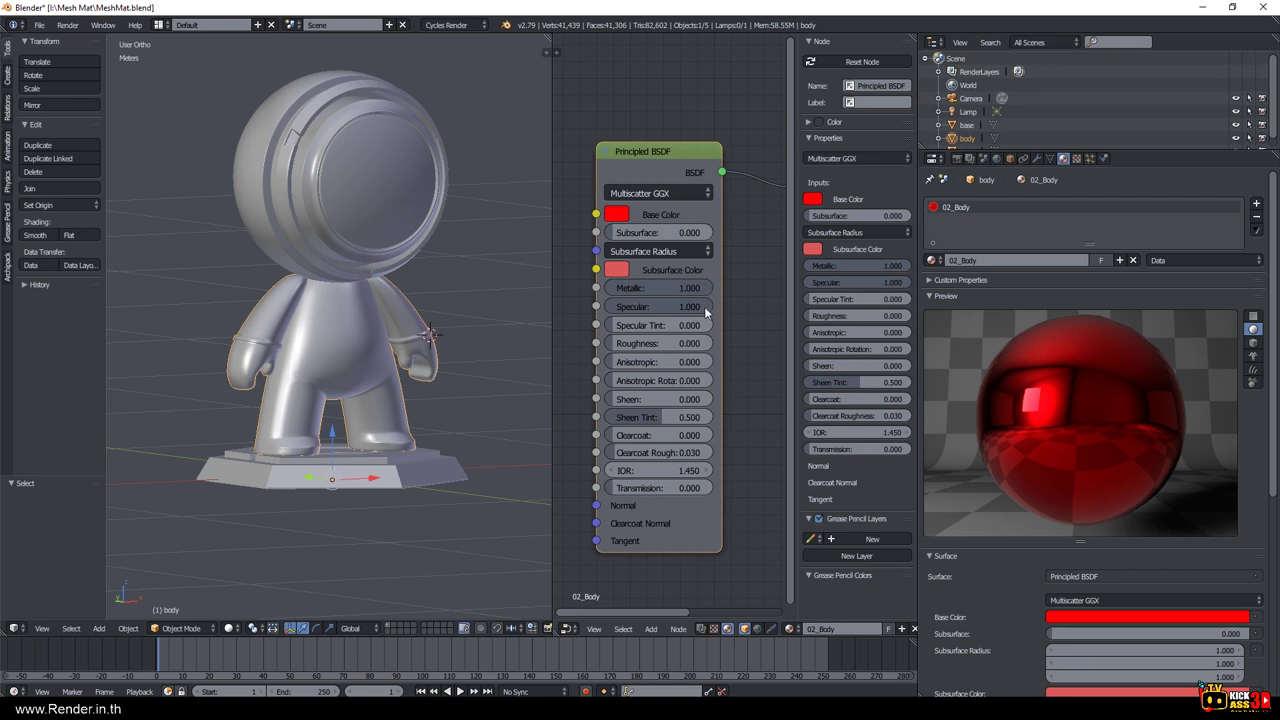
left_click_drag(704, 306, 612, 306)
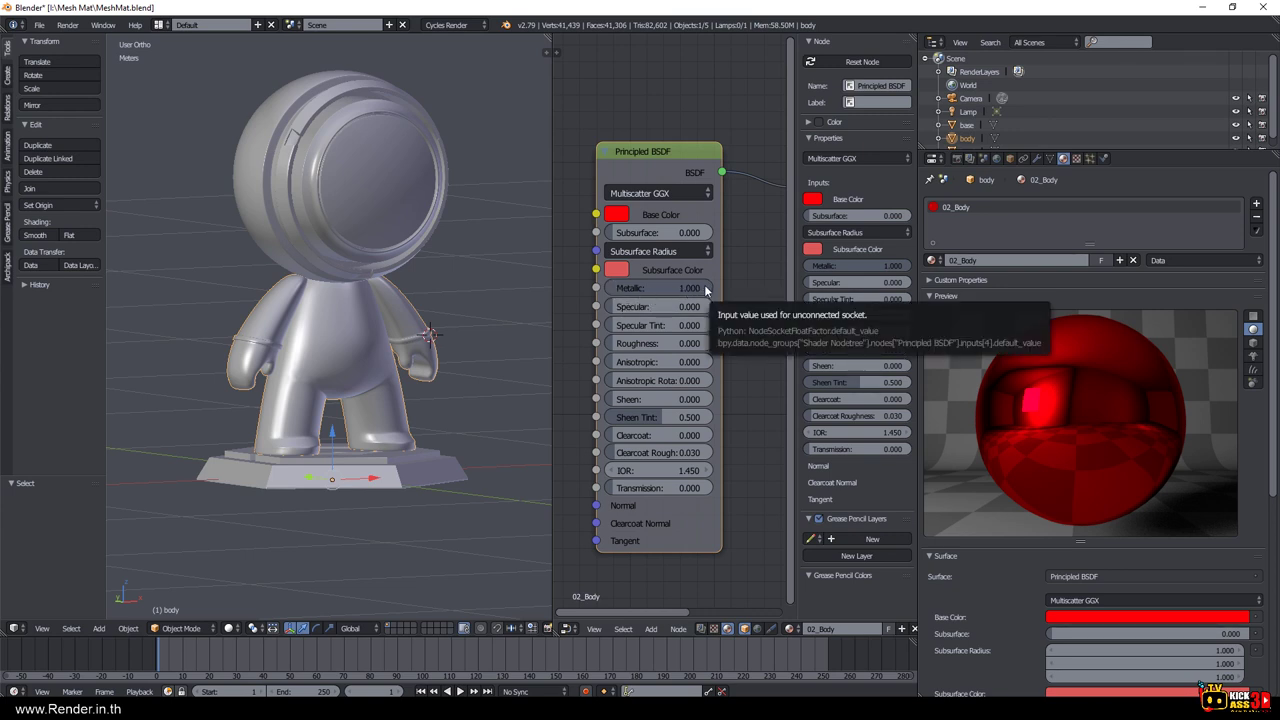
mouse_move(704, 288)
left_mouse_down()
mouse_move(648, 288)
mouse_move(712, 288)
left_mouse_up()
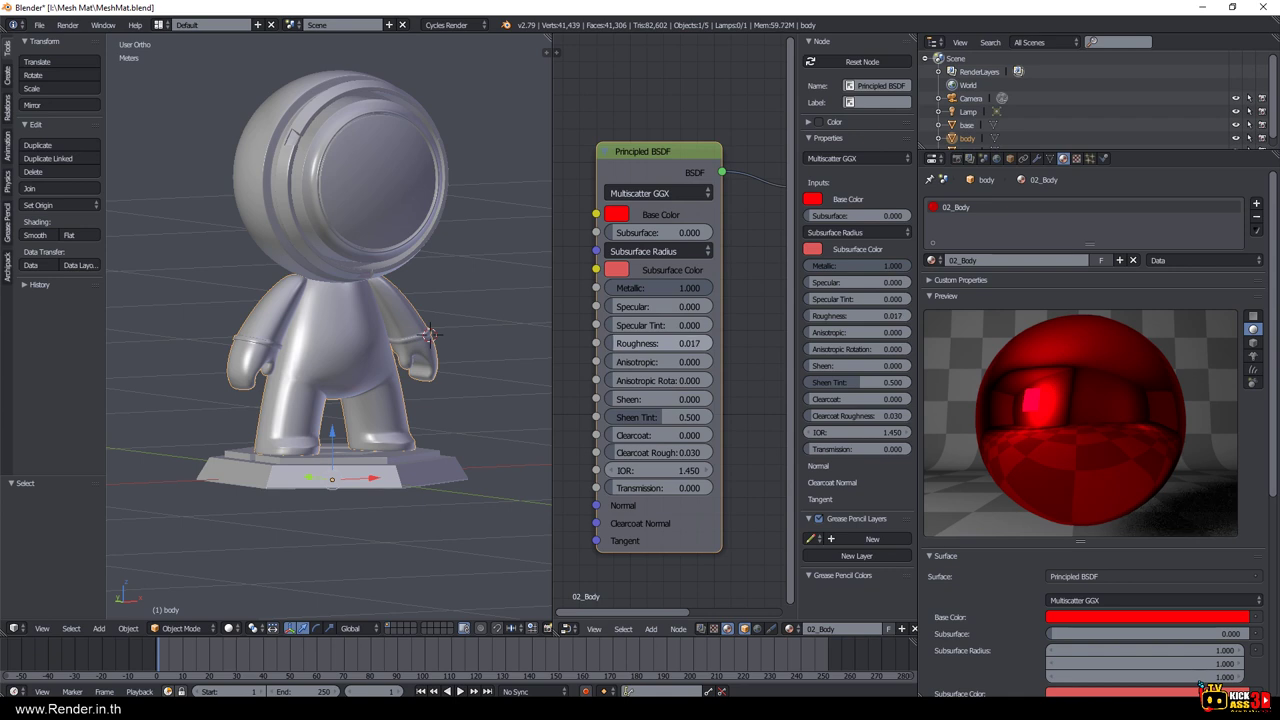
Set the Roughness to 0.150.
left_click(652, 343)
key("BackSpace")
key("Return")
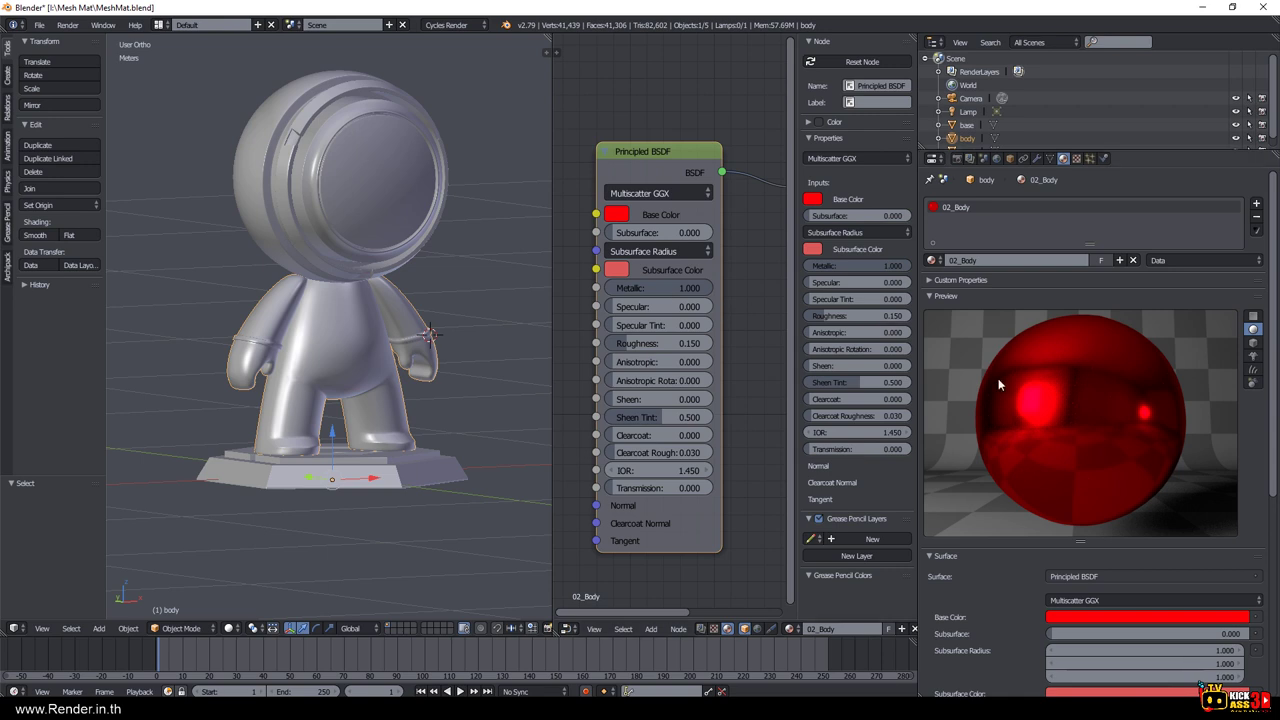
Try several base colours and settle on blue (R 0.139, G 0.286, B 1.000), then widen the node editor.
left_click(620, 215)
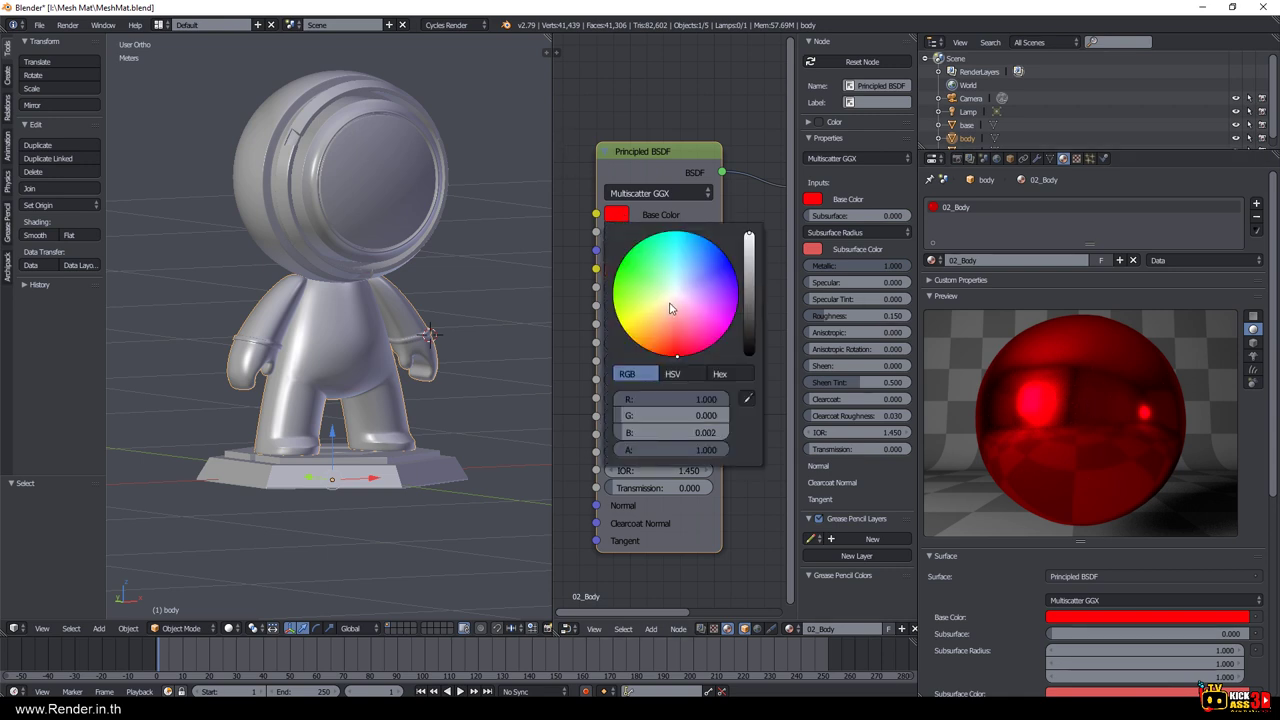
left_click(669, 306)
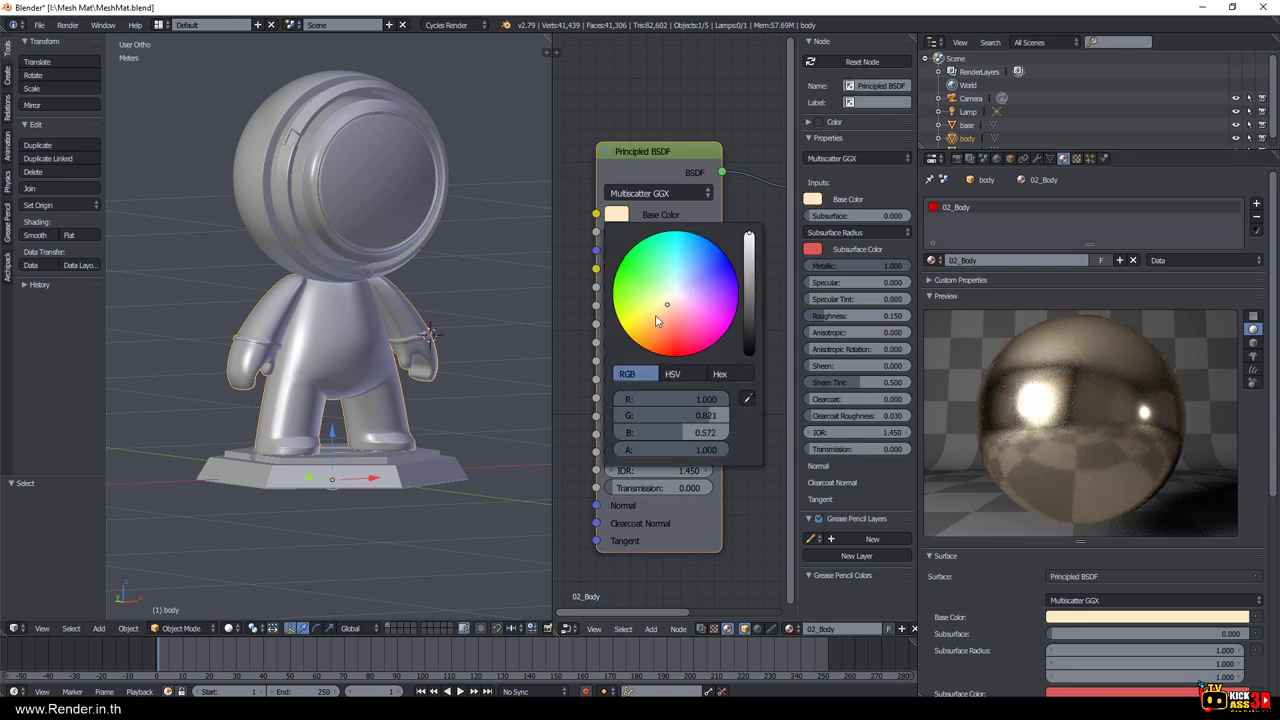
left_click_drag(657, 320, 661, 318)
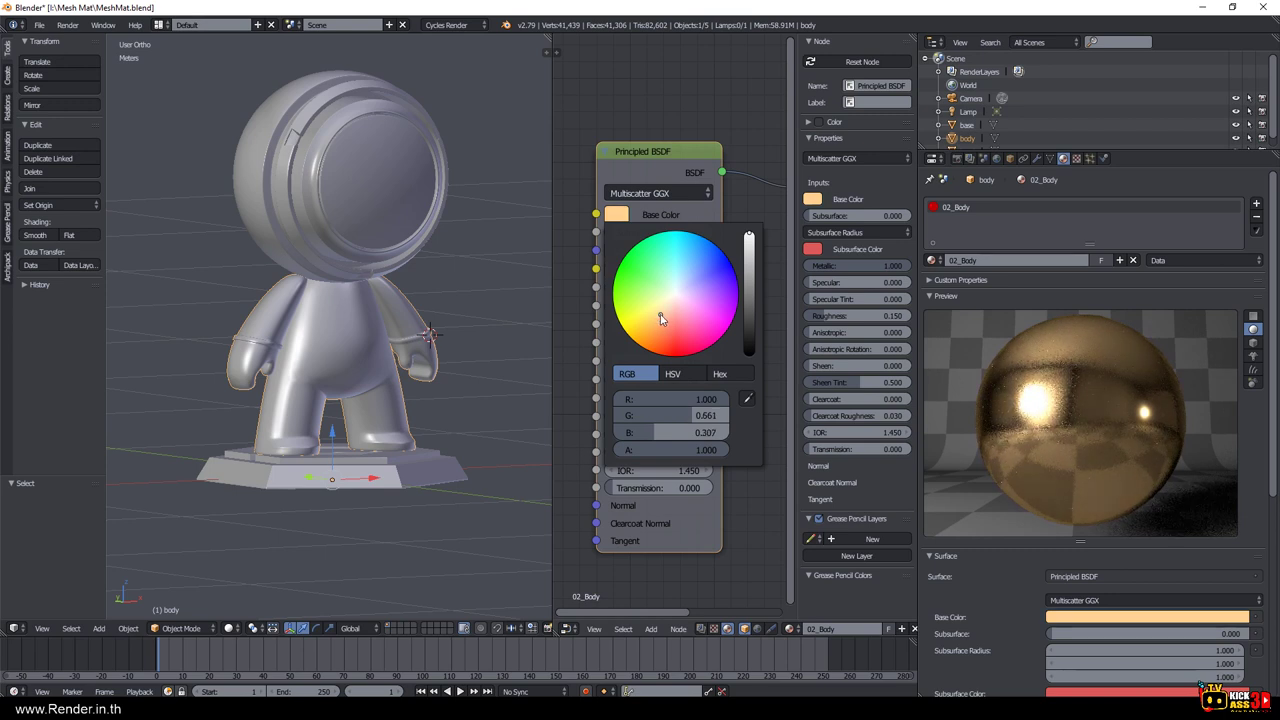
left_click(677, 313)
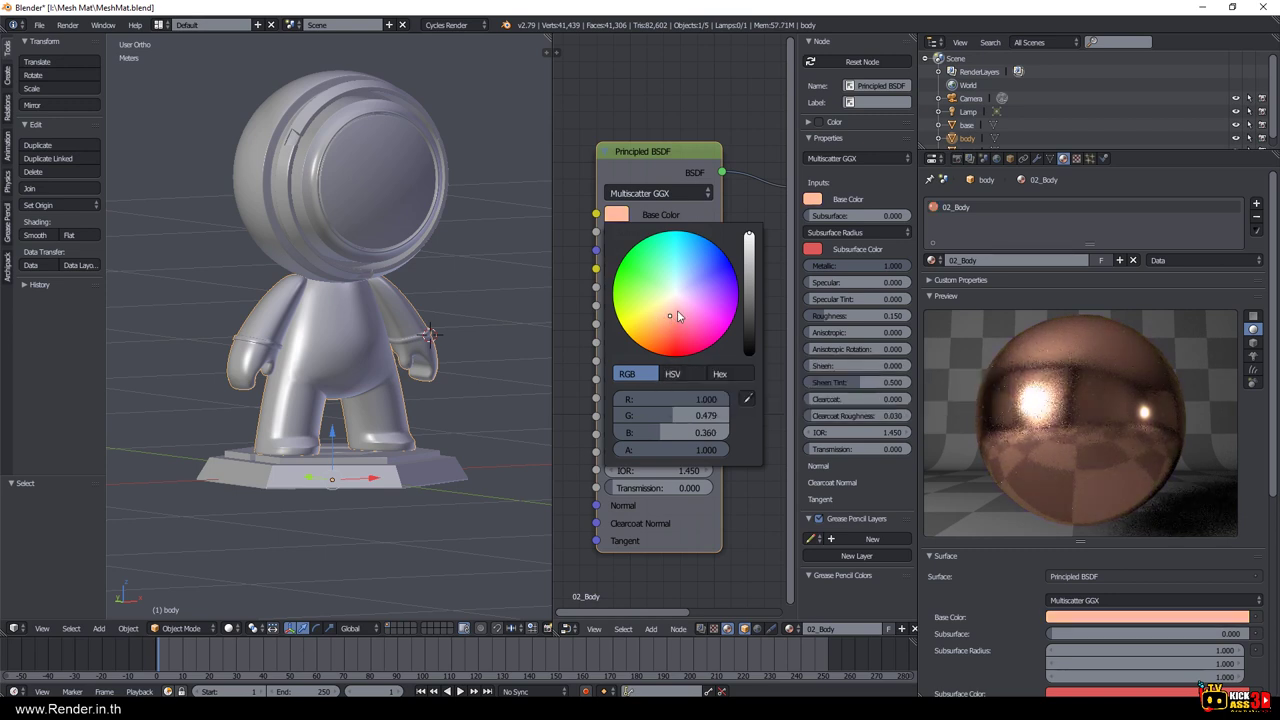
left_click(661, 304)
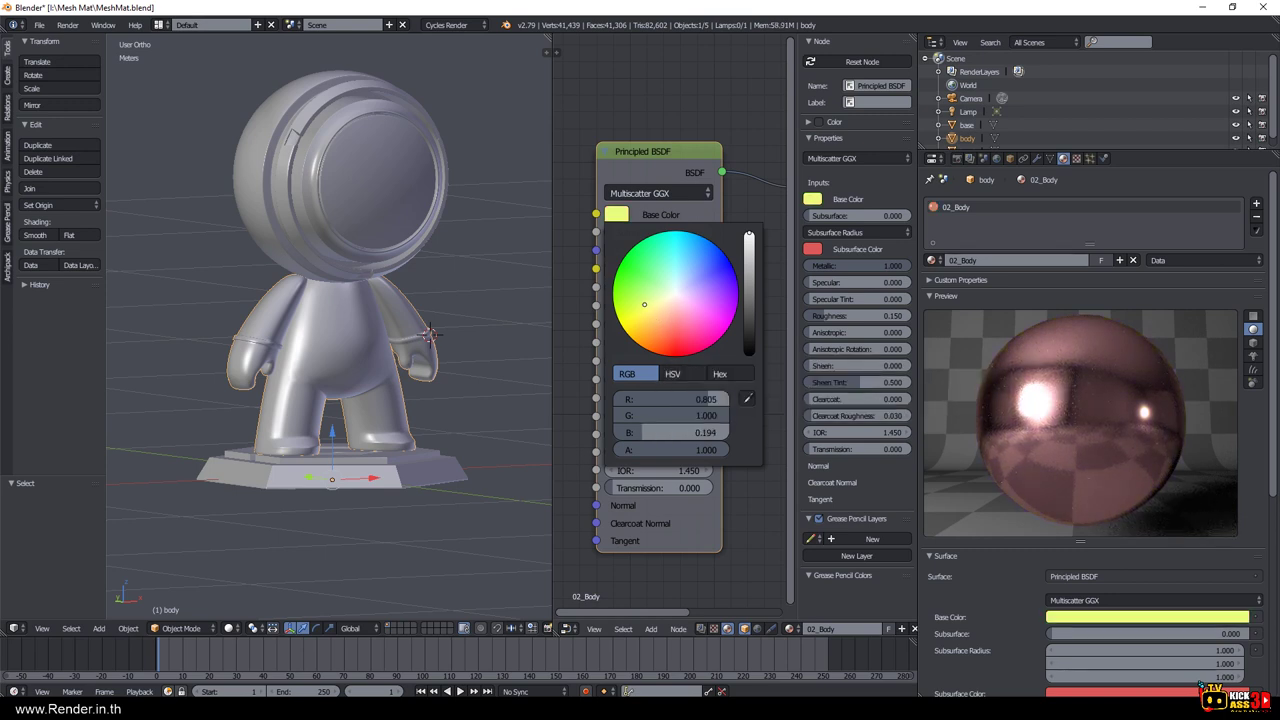
left_click(660, 325)
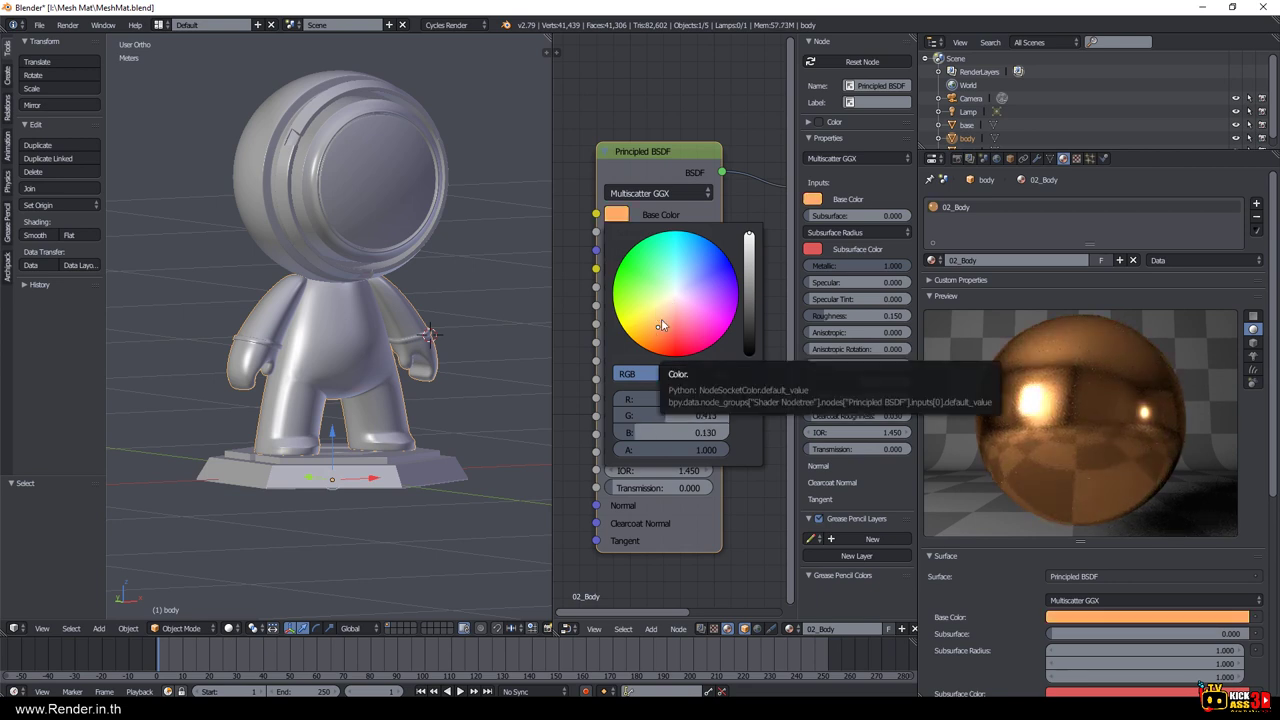
left_click(707, 311)
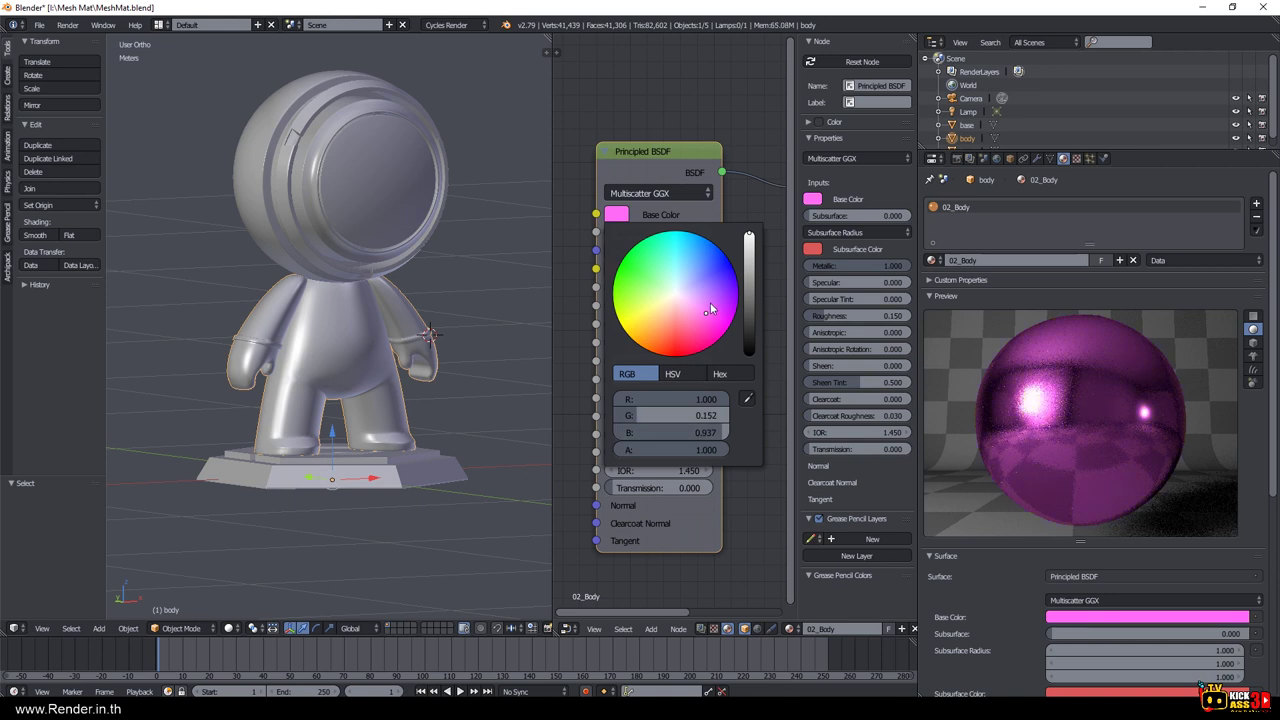
left_click(700, 277)
left_click(701, 266)
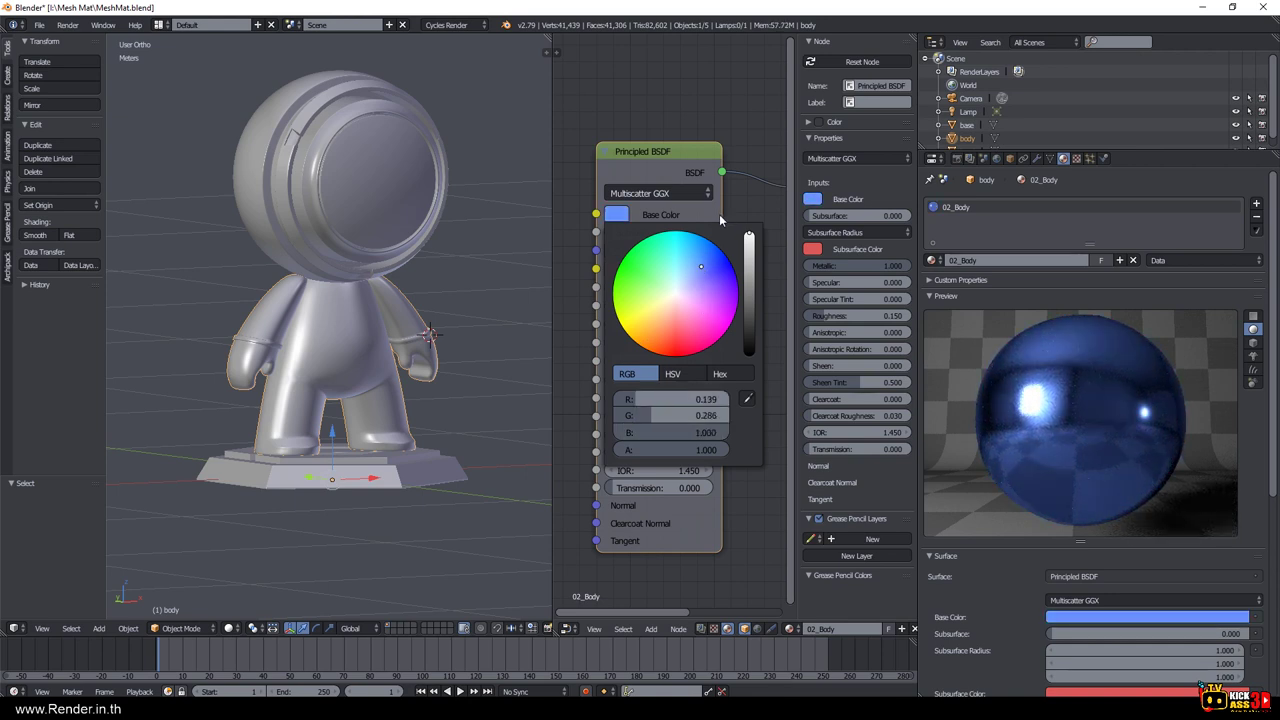
left_click(657, 227)
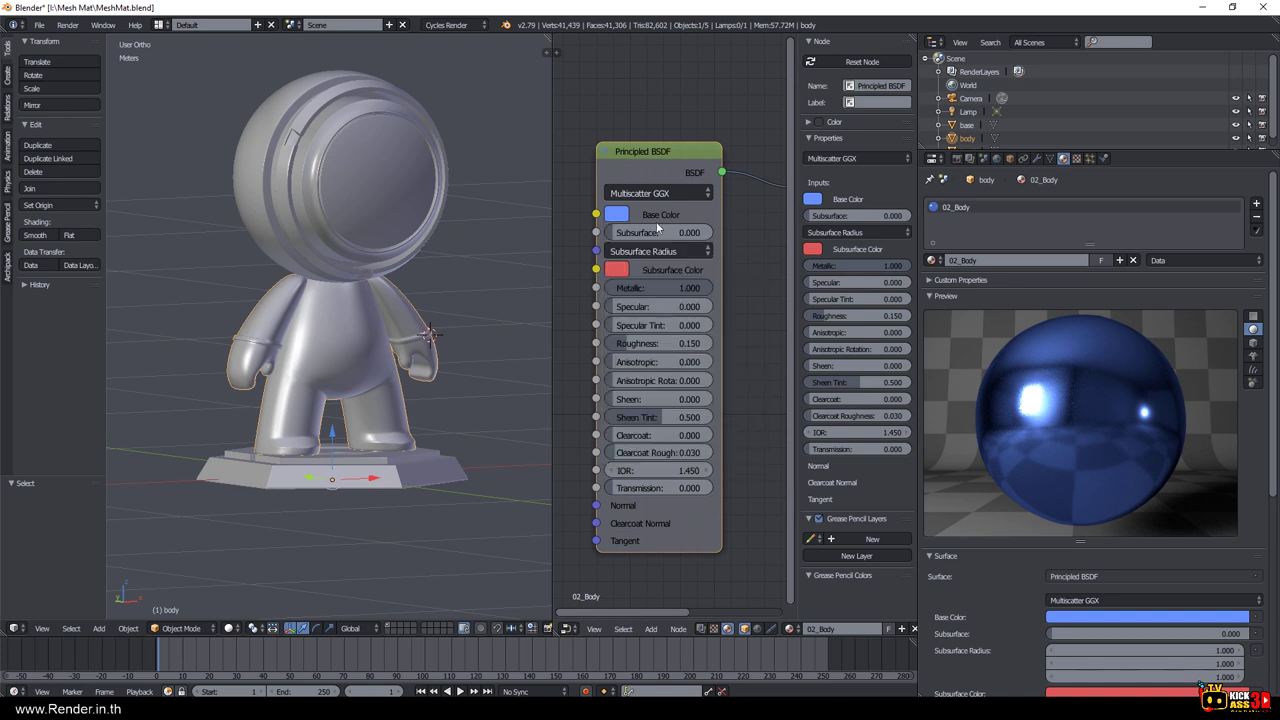
left_click_drag(551, 254, 334, 255)
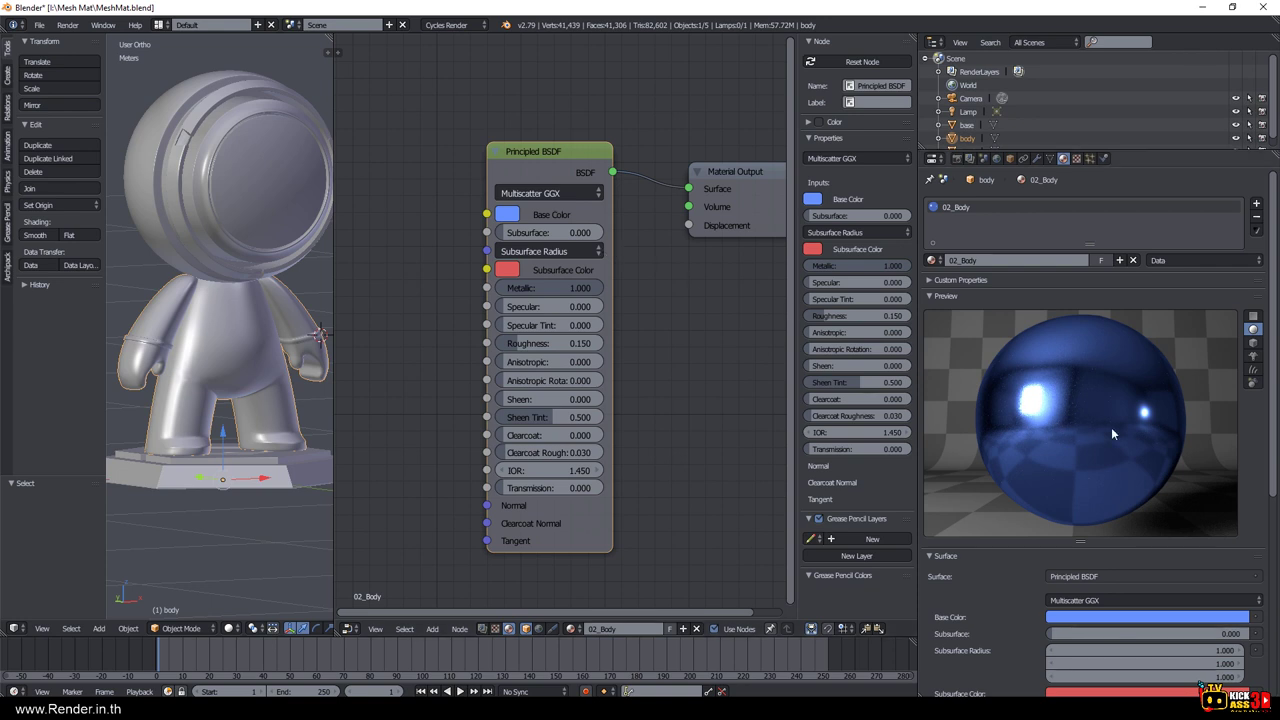
Turn Metallic down to 0.000 on the blue material, then bring up the Add node menu.
left_click(507, 215)
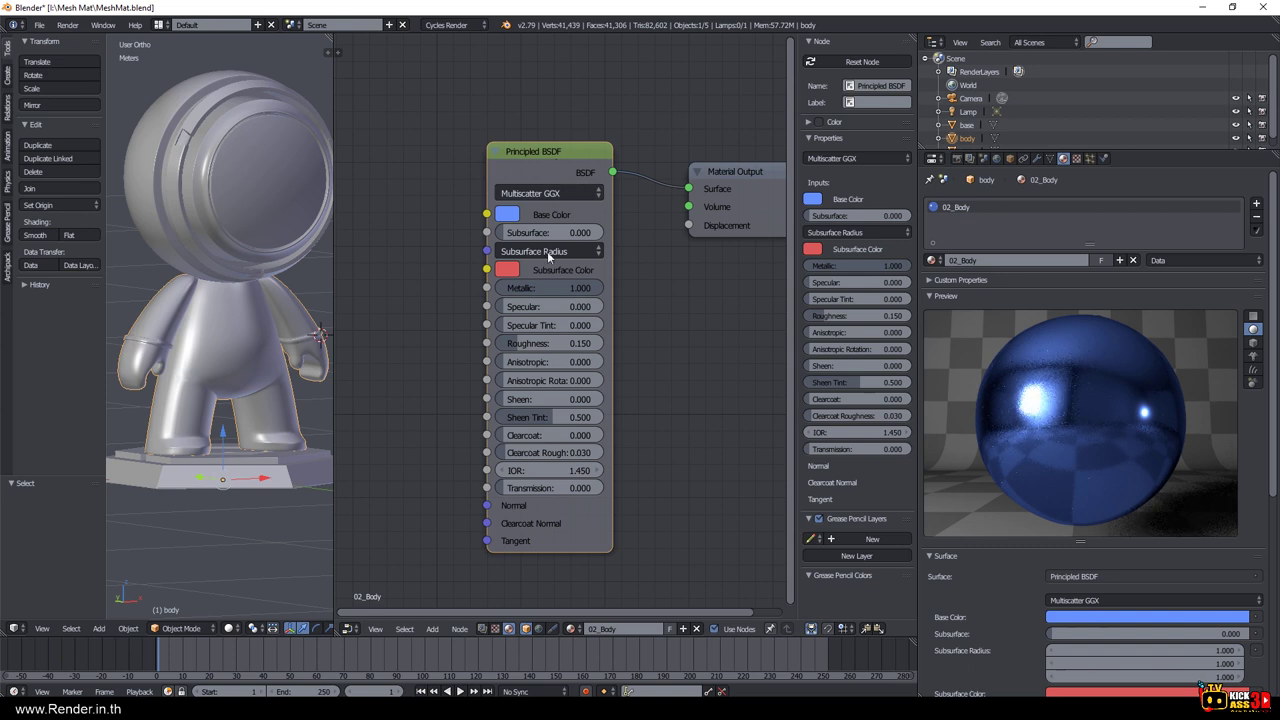
mouse_move(600, 288)
left_mouse_down()
mouse_move(520, 288)
mouse_move(600, 306)
left_mouse_up()
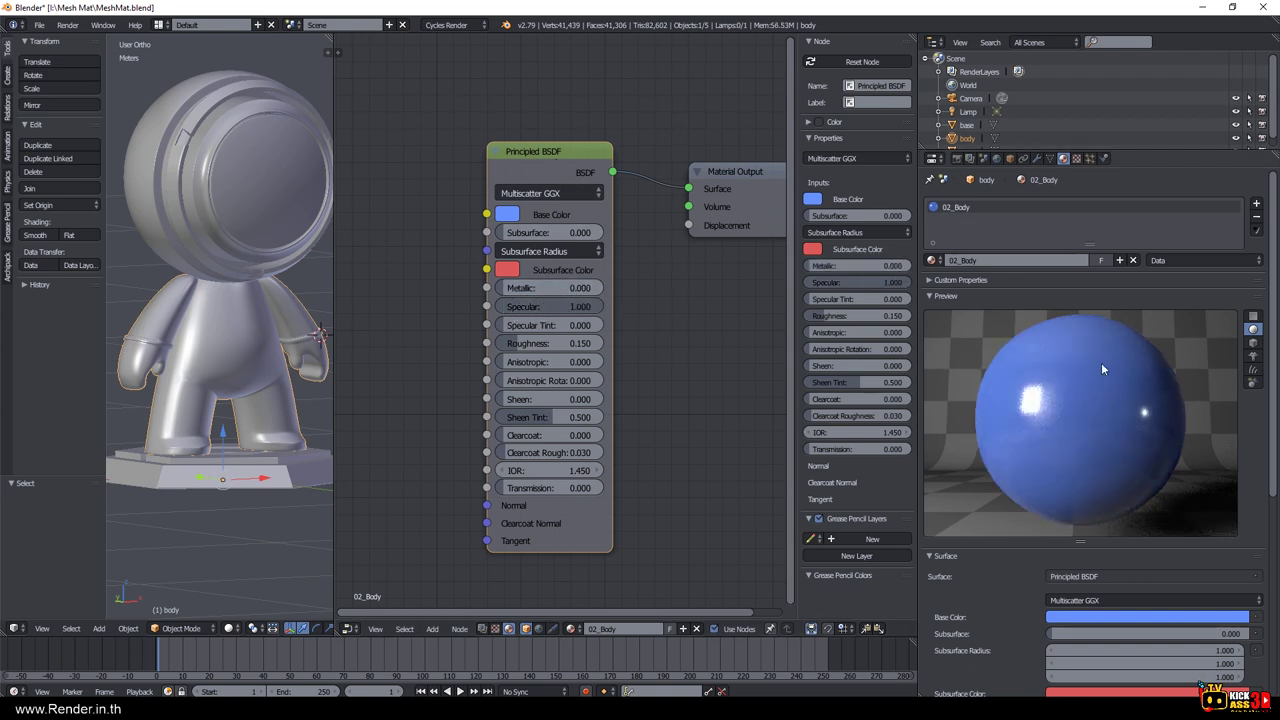
left_click_drag(432, 328, 501, 332)
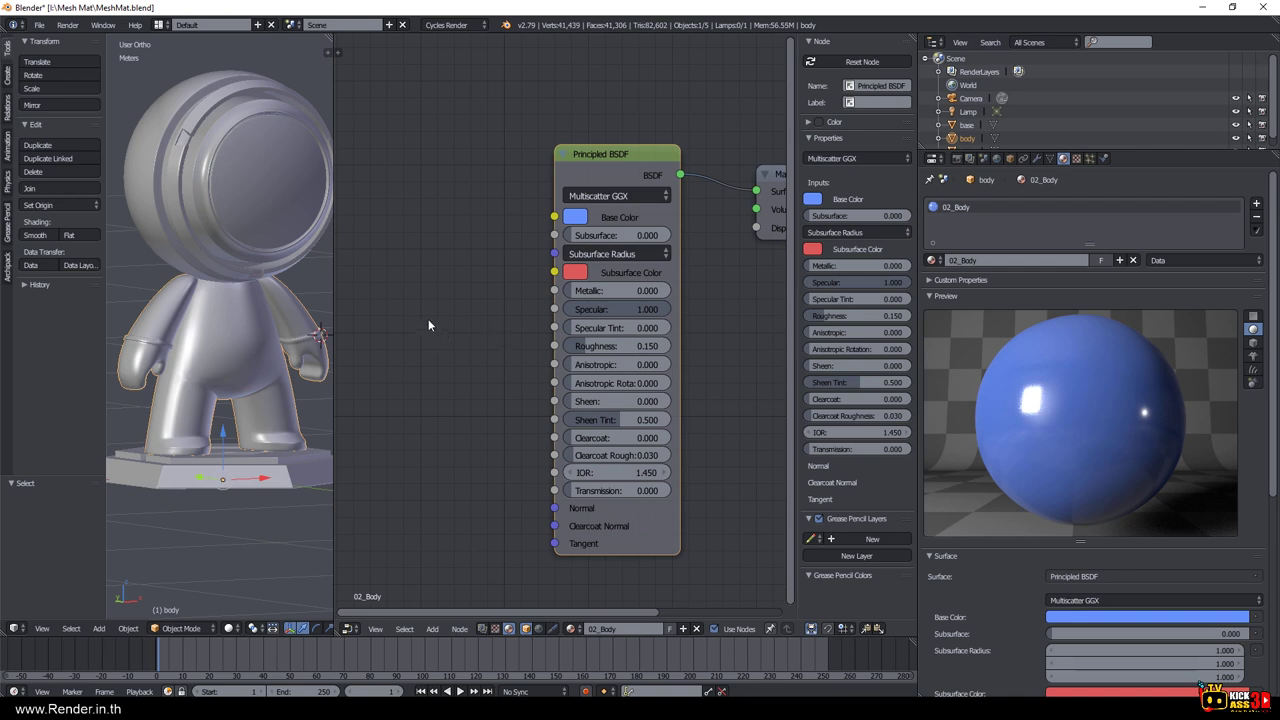
key("shift+a")
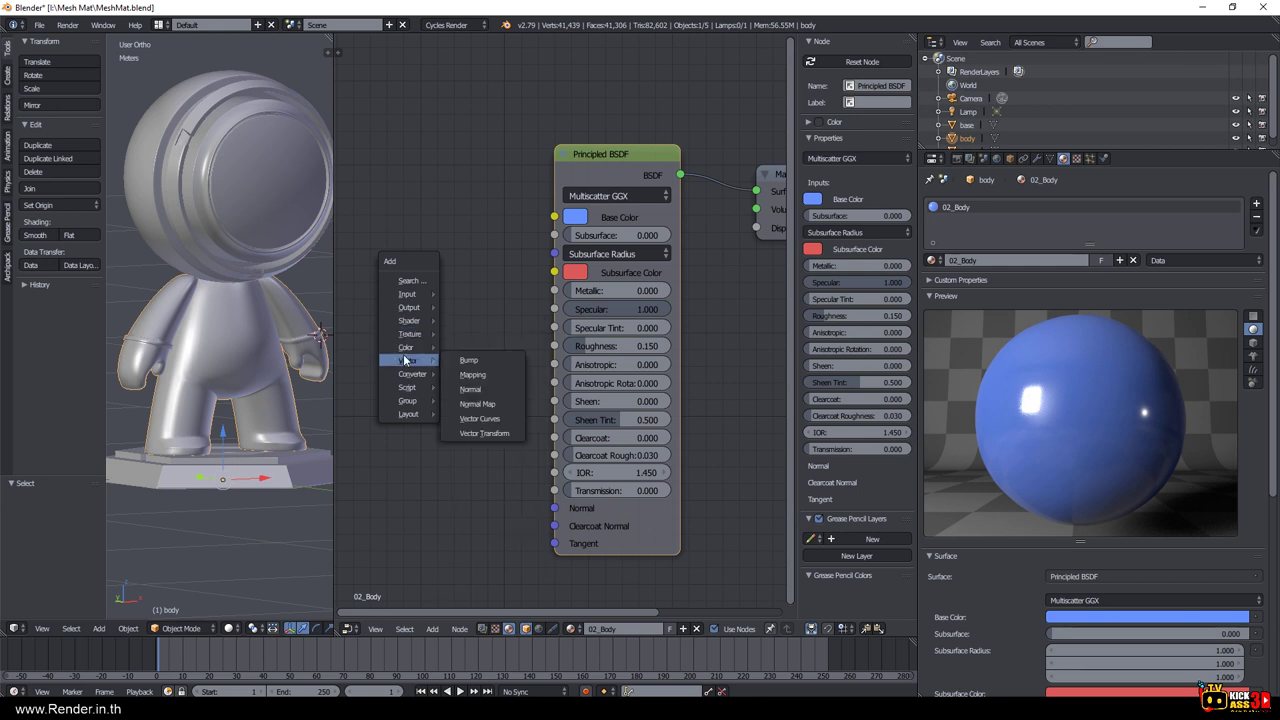
mouse_move(406, 347)
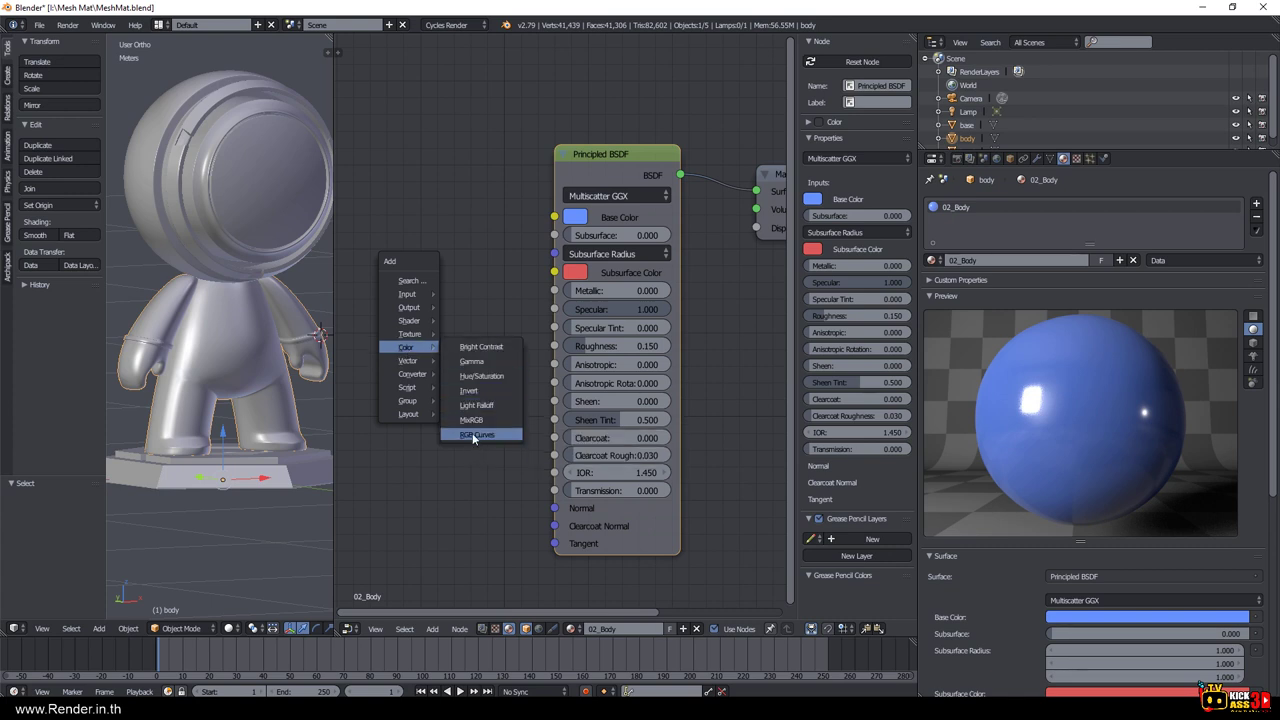
Add an RGB Curves node, feed its colour into Specular, and brighten its input colour.
left_click(462, 437)
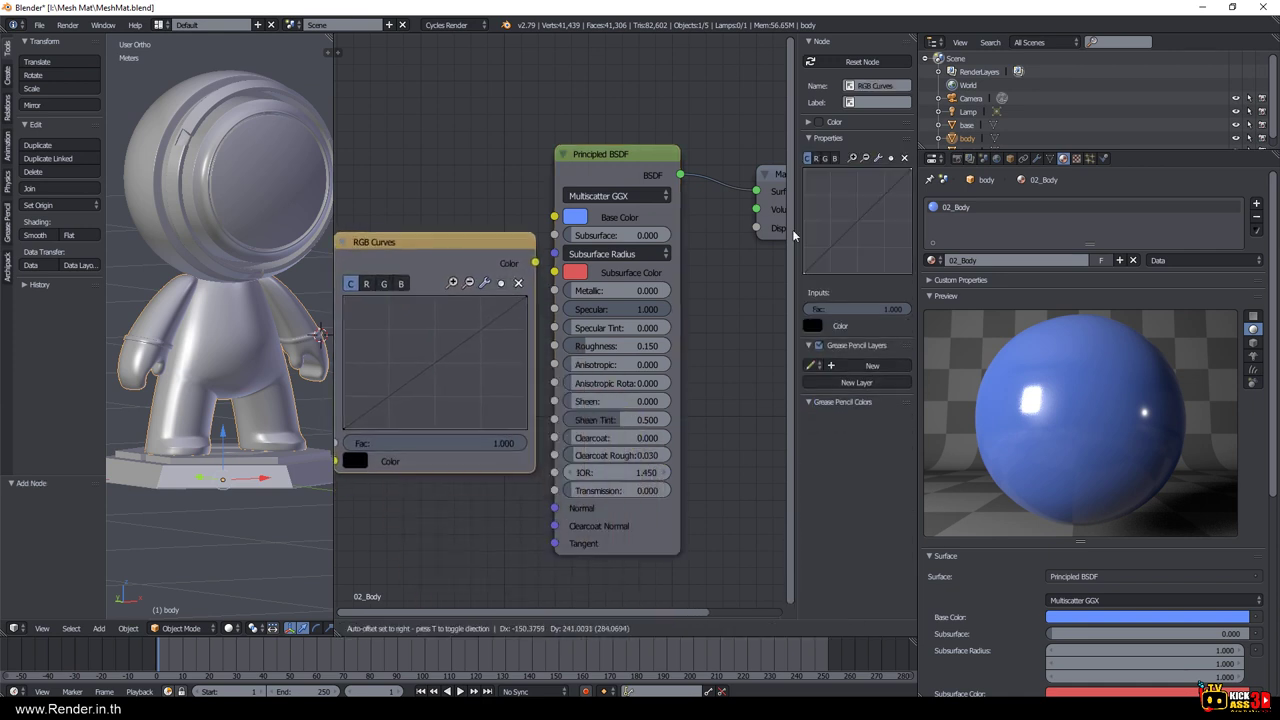
mouse_move(503, 245)
left_mouse_down()
mouse_move(492, 247)
mouse_move(551, 276)
mouse_move(556, 312)
left_mouse_up()
left_click_drag(346, 460, 384, 453)
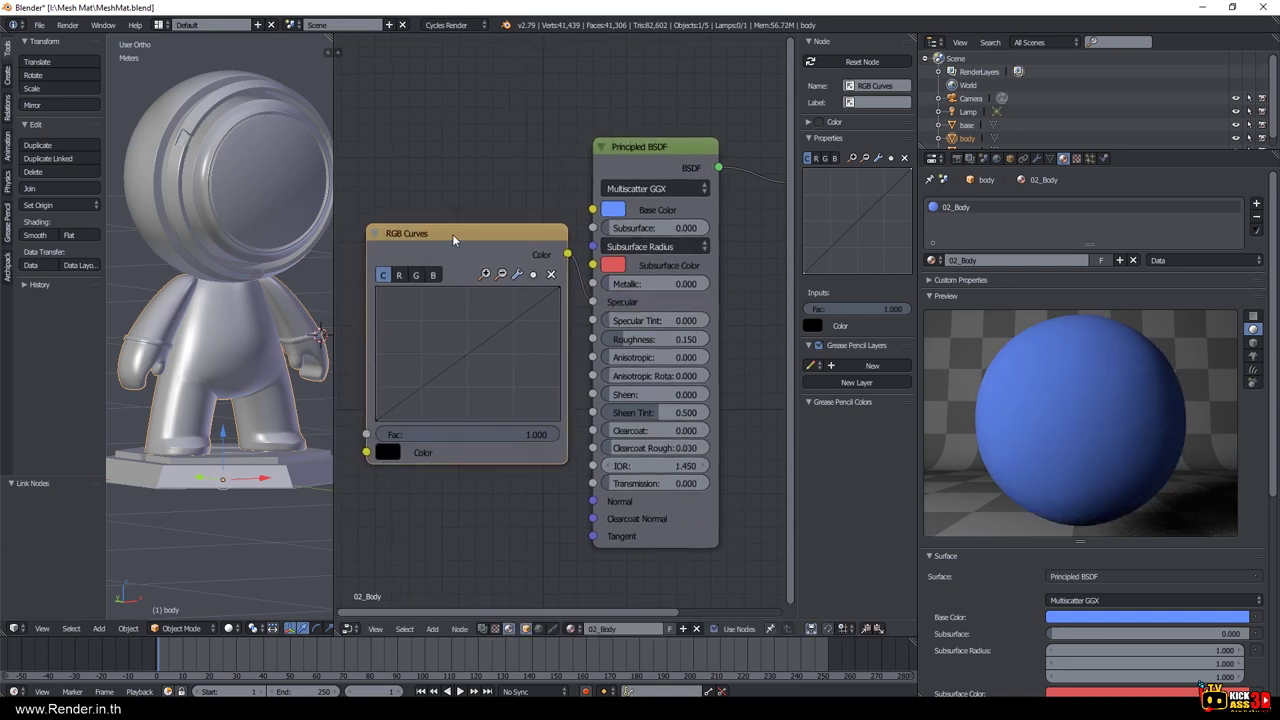
left_click_drag(452, 234, 428, 254)
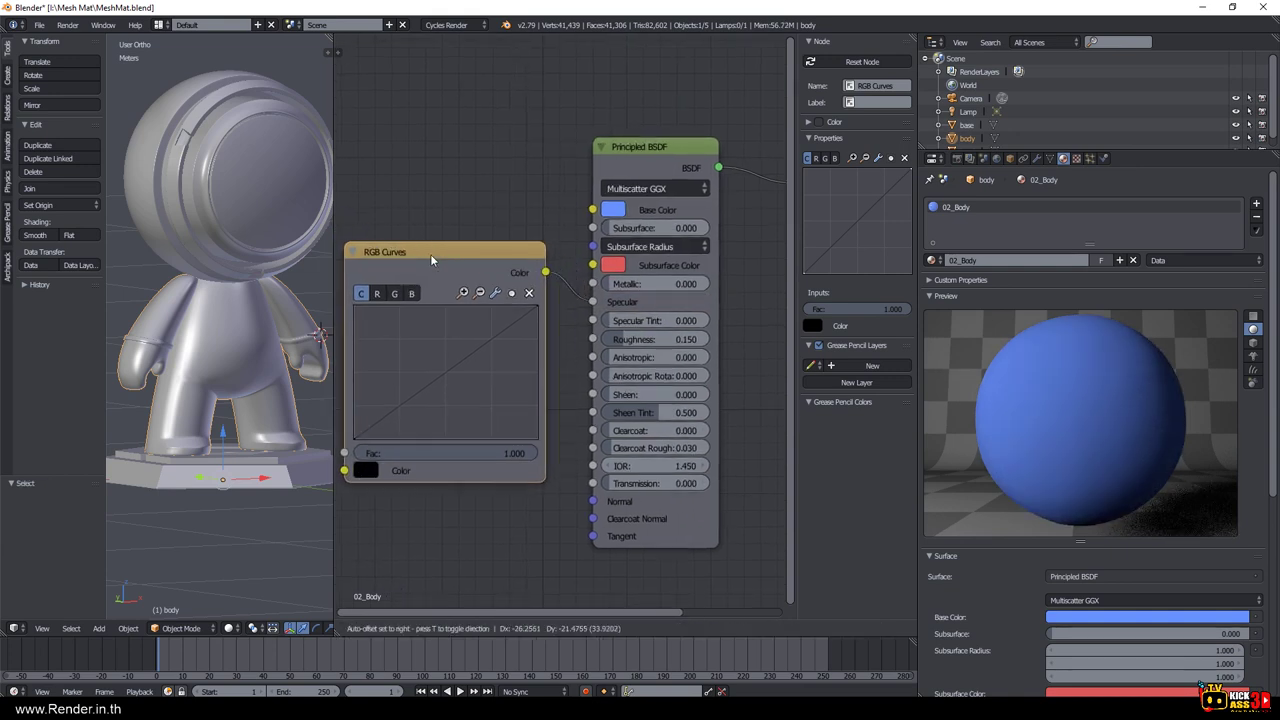
left_click(366, 472)
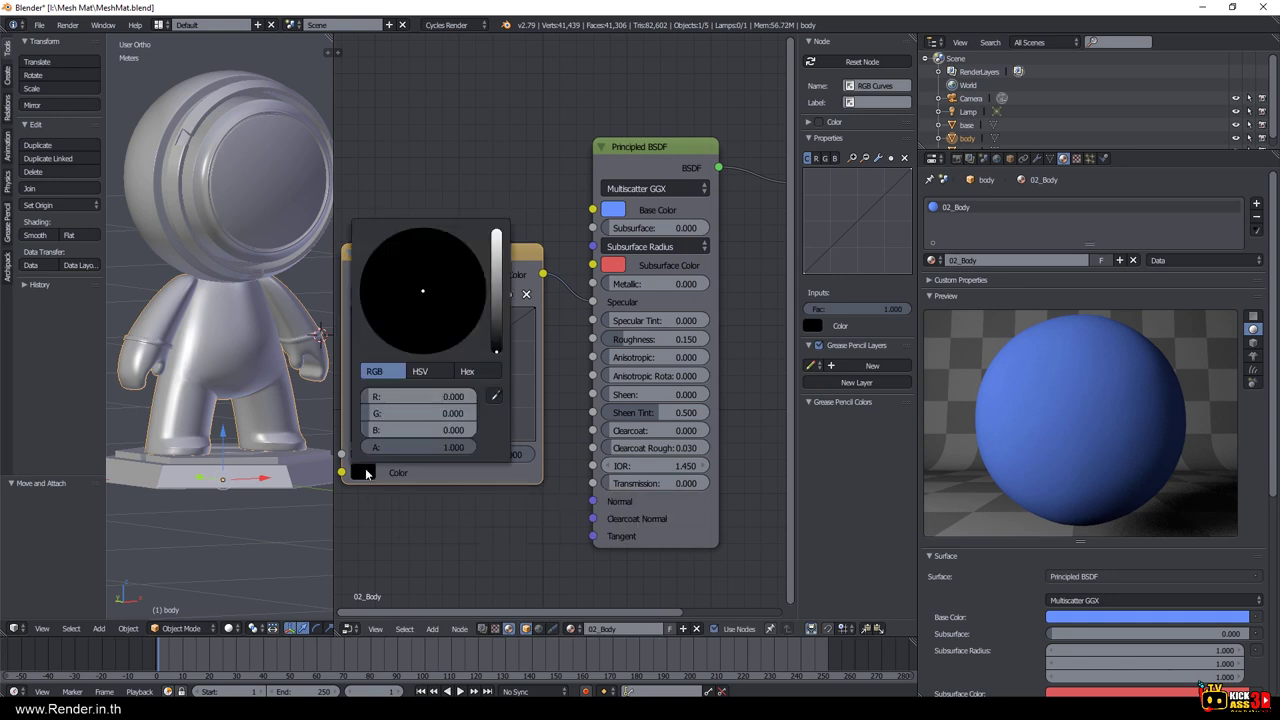
left_click(499, 354)
Lower the Principled BSDF Roughness to 0.083 for a glossier preview sphere.
scroll(360, 444, "up", 3)
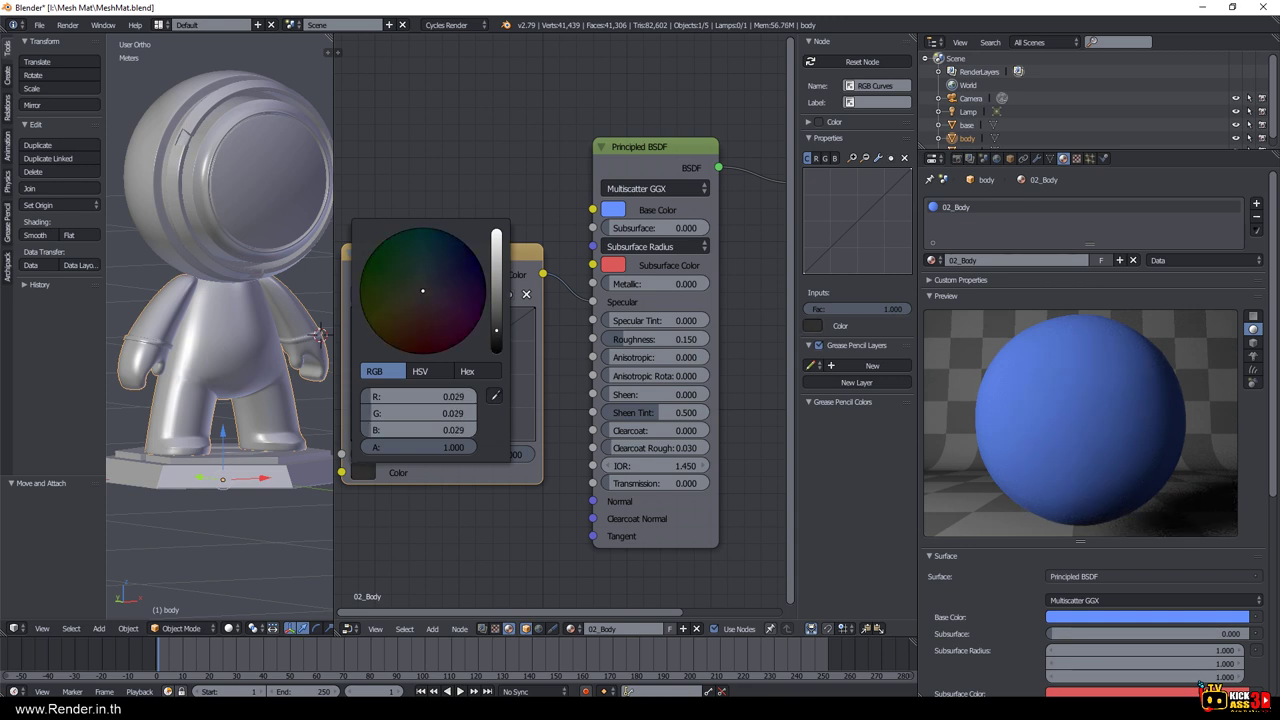
scroll(360, 444, "up", 4)
scroll(360, 444, "up", 1)
scroll(360, 444, "up", 1)
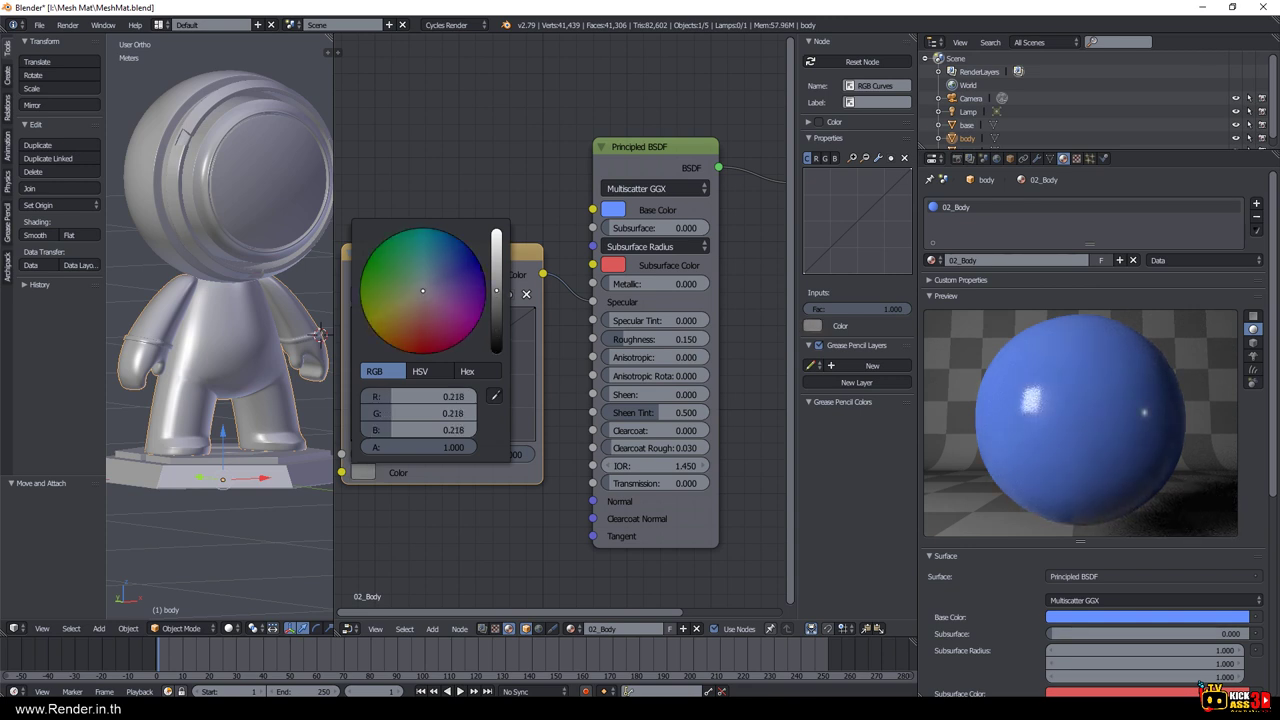
scroll(360, 444, "up", 6)
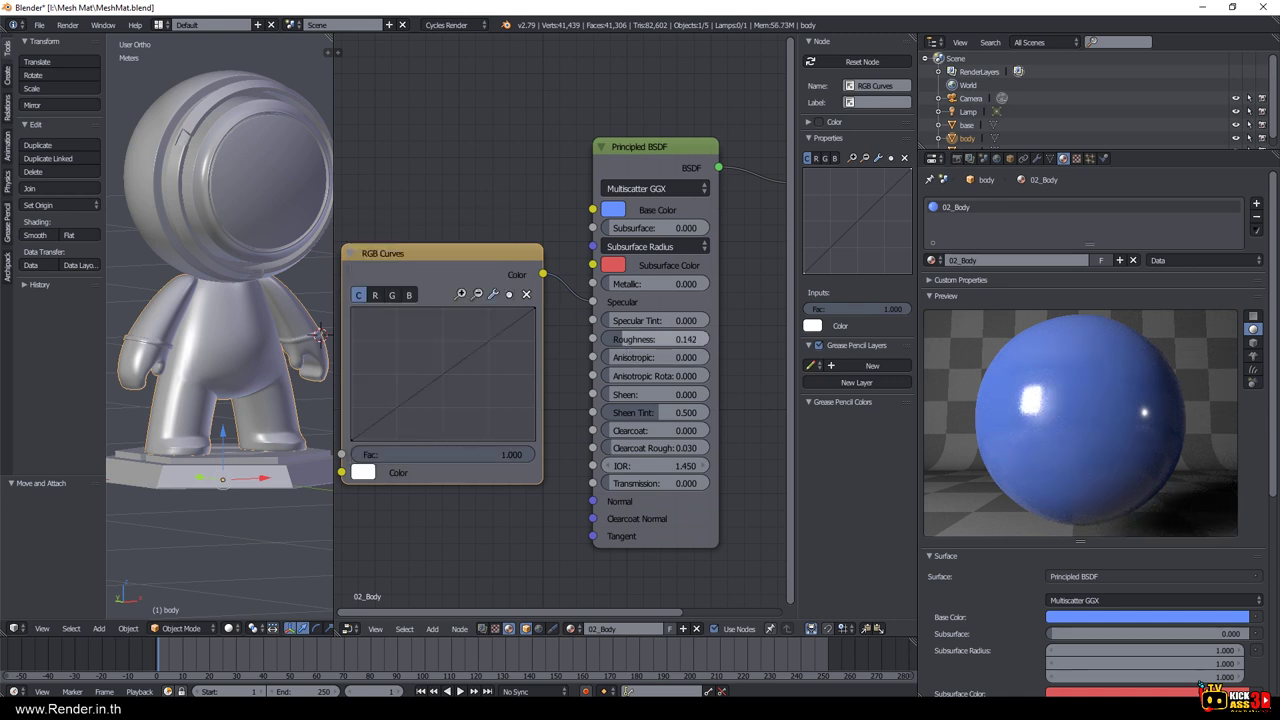
mouse_move(655, 339)
left_mouse_down()
mouse_move(640, 339)
mouse_move(662, 339)
left_mouse_up()
left_click(432, 258)
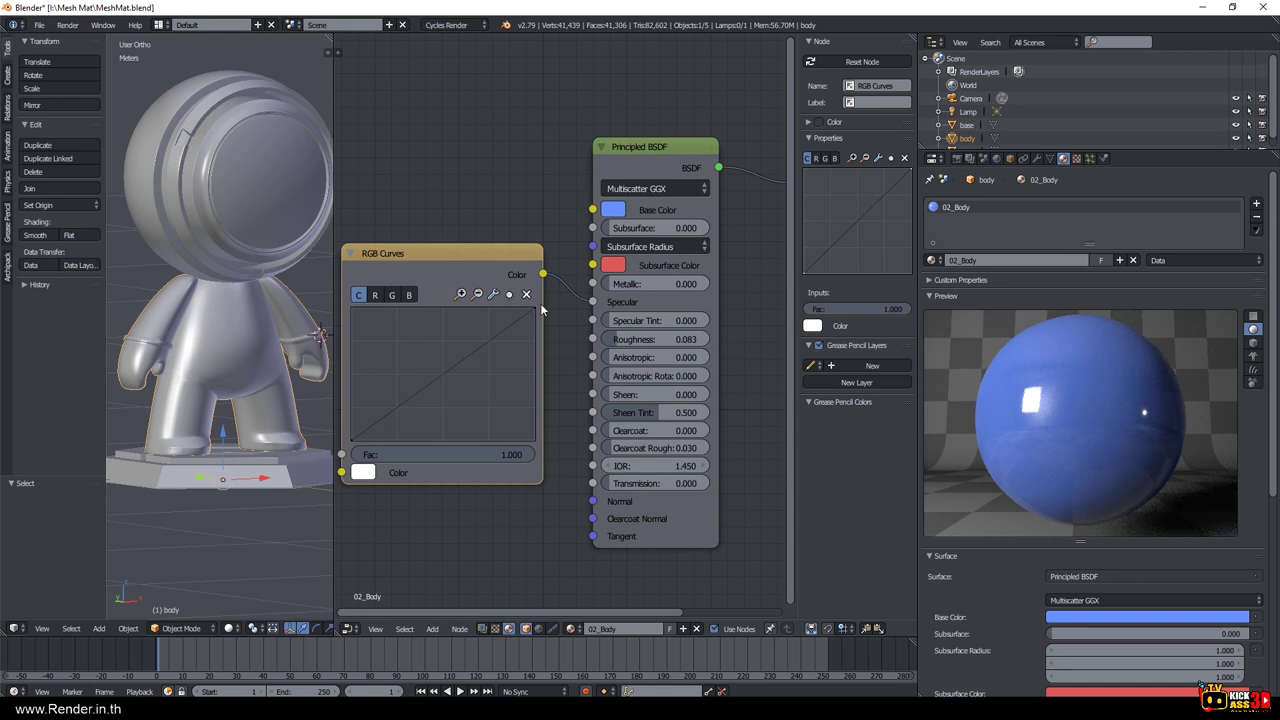
left_click(362, 472)
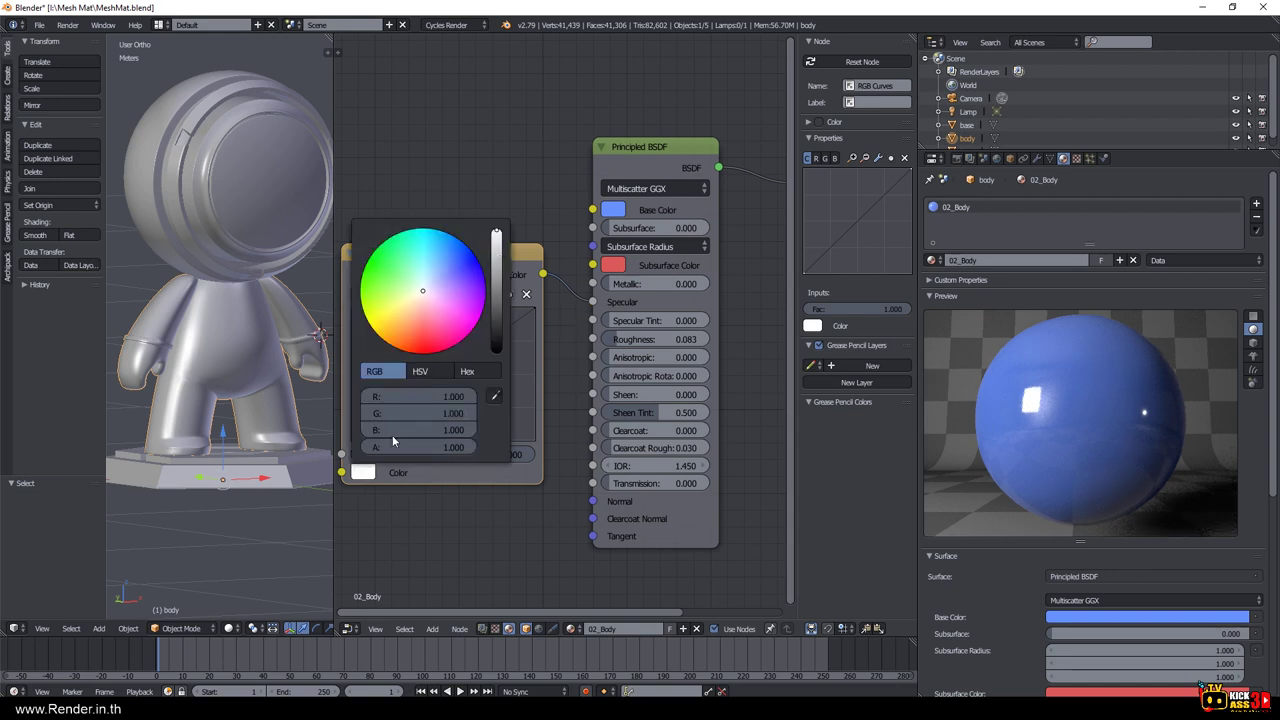
Try grey, white and black on the RGB Curves colour, ending on muted tan (R 0.433, G 0.410, B 0.182).
left_click(362, 472)
left_click(498, 248)
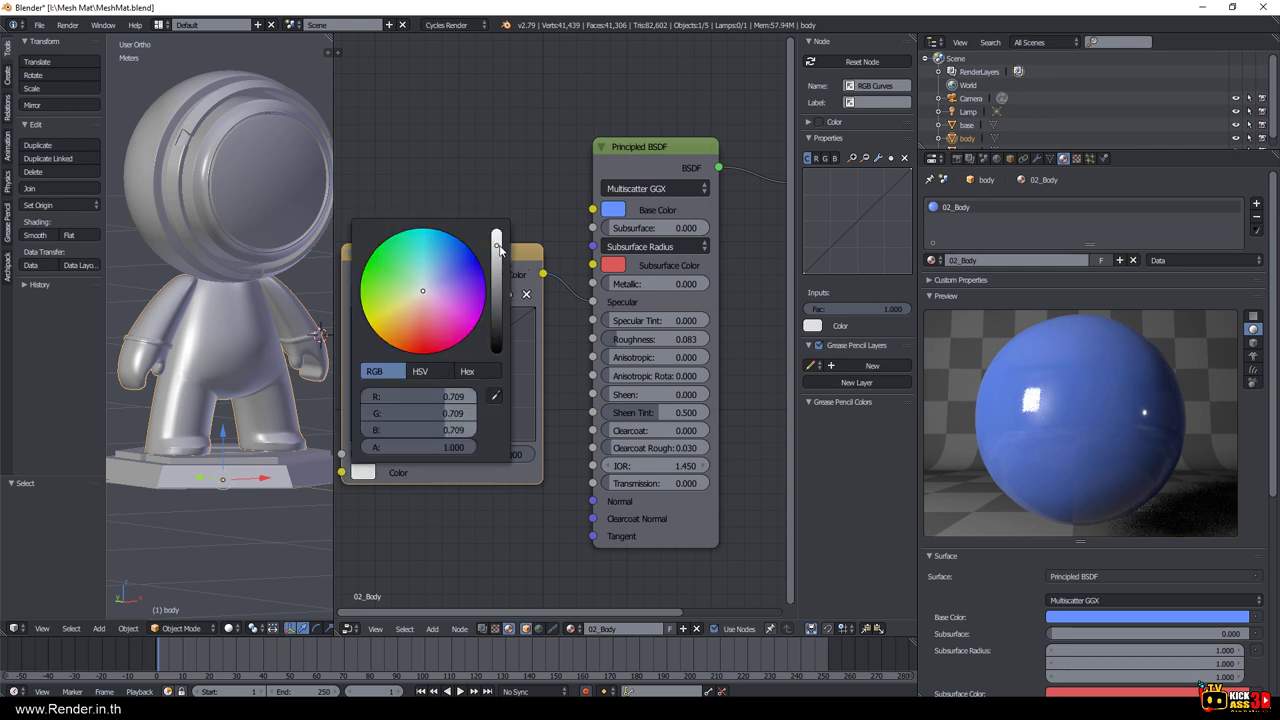
mouse_move(500, 250)
left_mouse_down()
mouse_move(496, 314)
mouse_move(360, 444)
left_mouse_up()
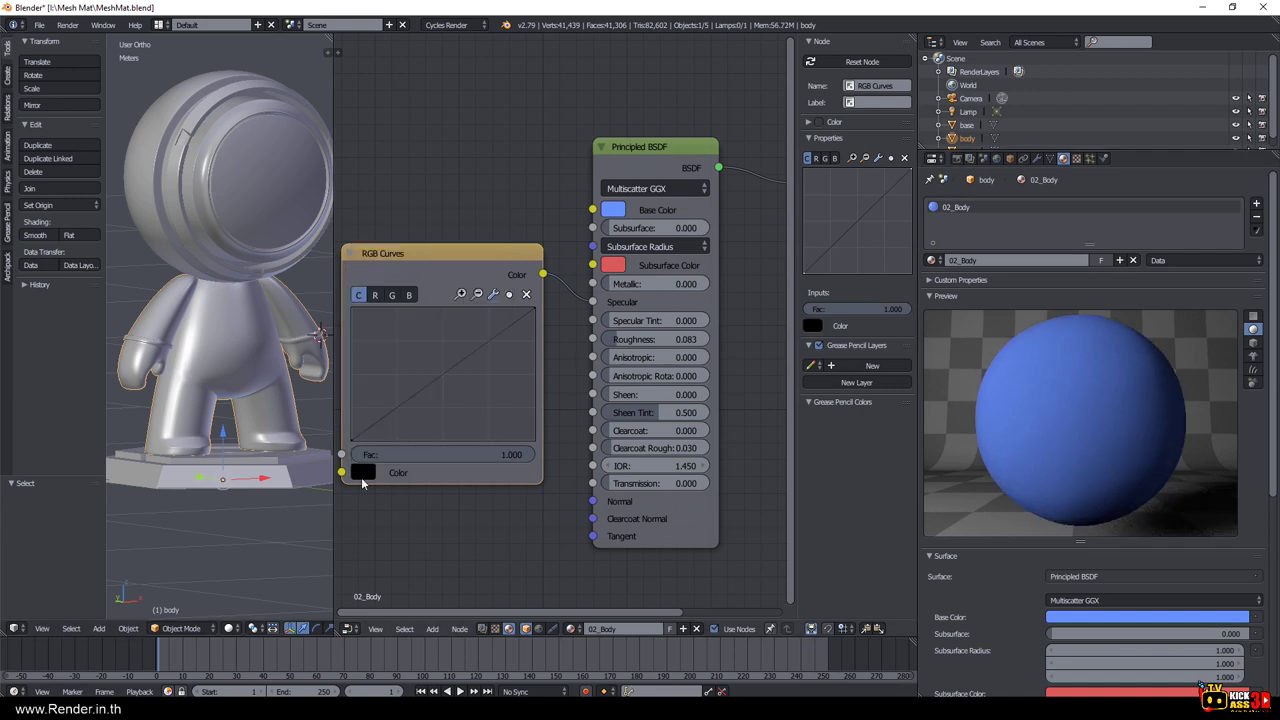
left_click(362, 472)
left_click_drag(496, 348, 498, 233)
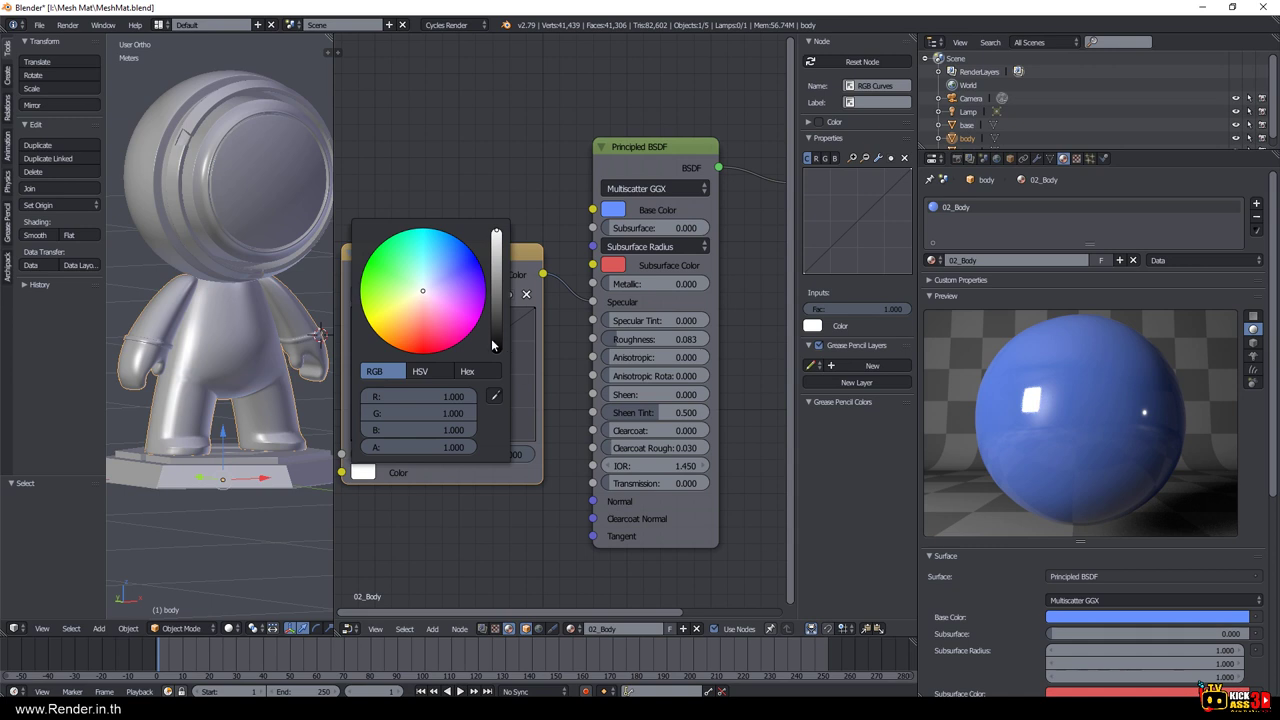
mouse_move(491, 344)
left_mouse_down()
mouse_move(496, 236)
mouse_move(496, 267)
left_mouse_up()
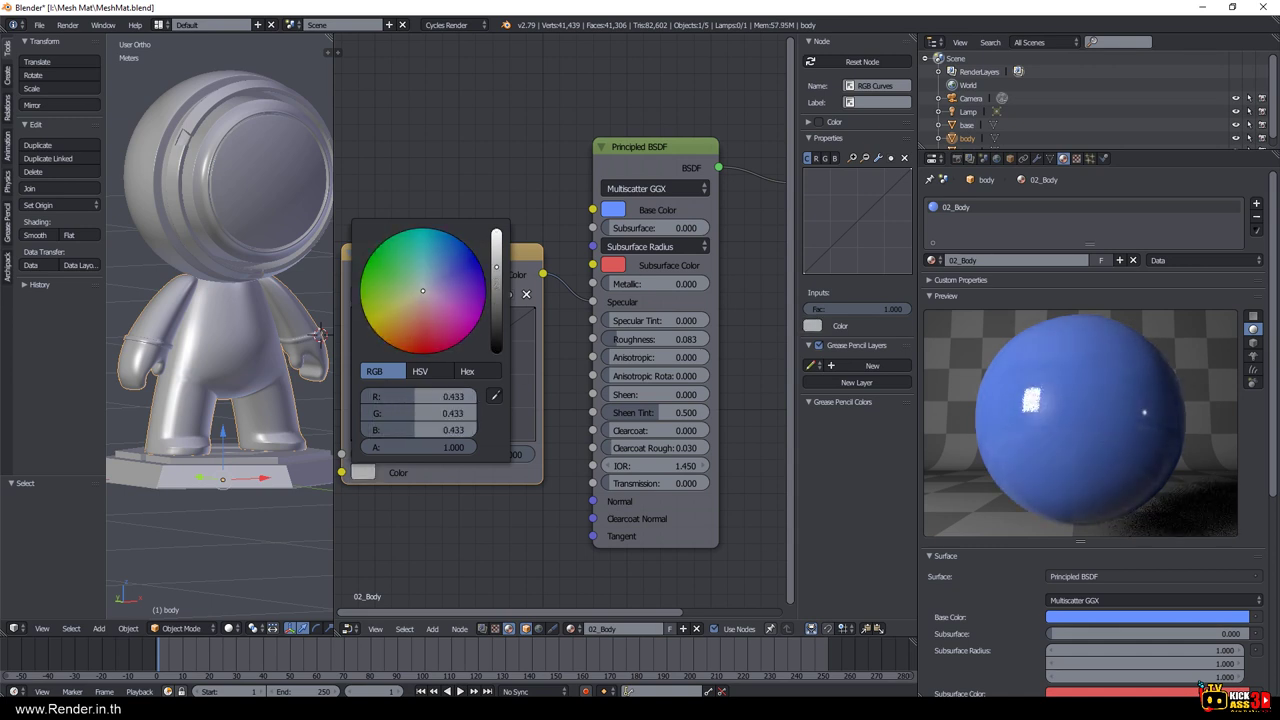
left_click(363, 472)
mouse_move(407, 307)
left_mouse_down()
mouse_move(398, 315)
mouse_move(402, 301)
left_mouse_up()
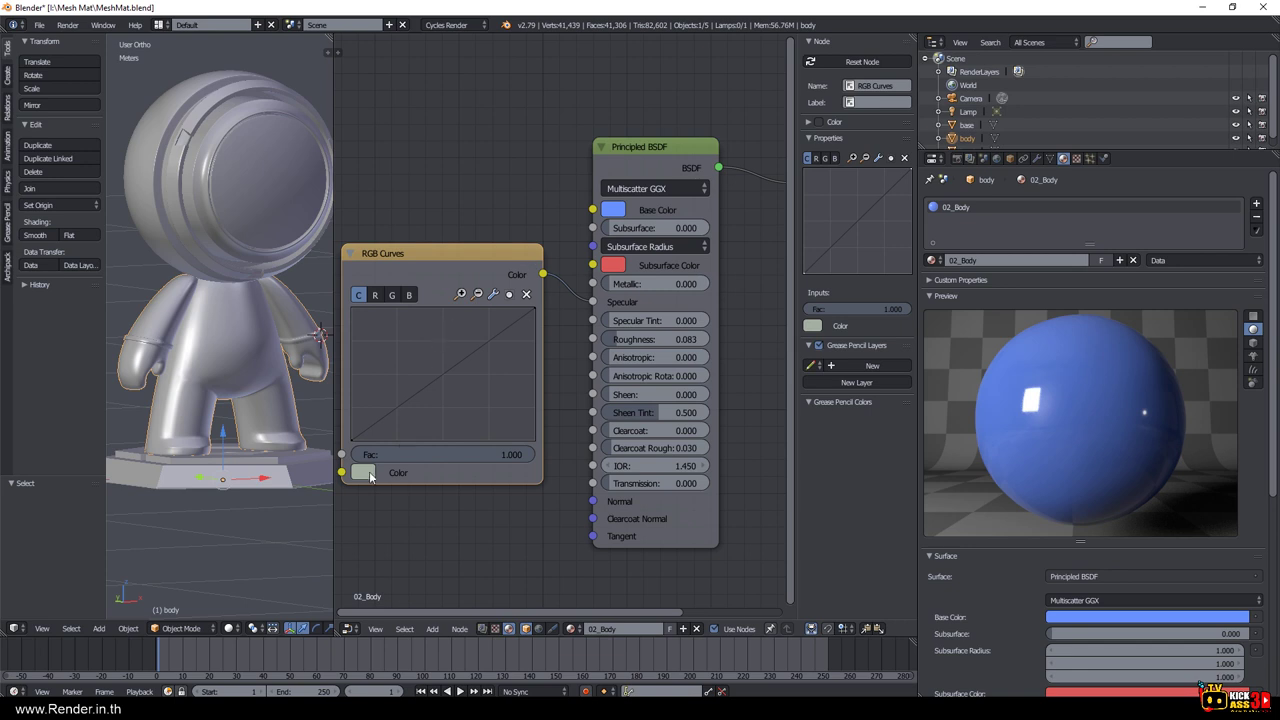
left_click(364, 478)
left_click(406, 301)
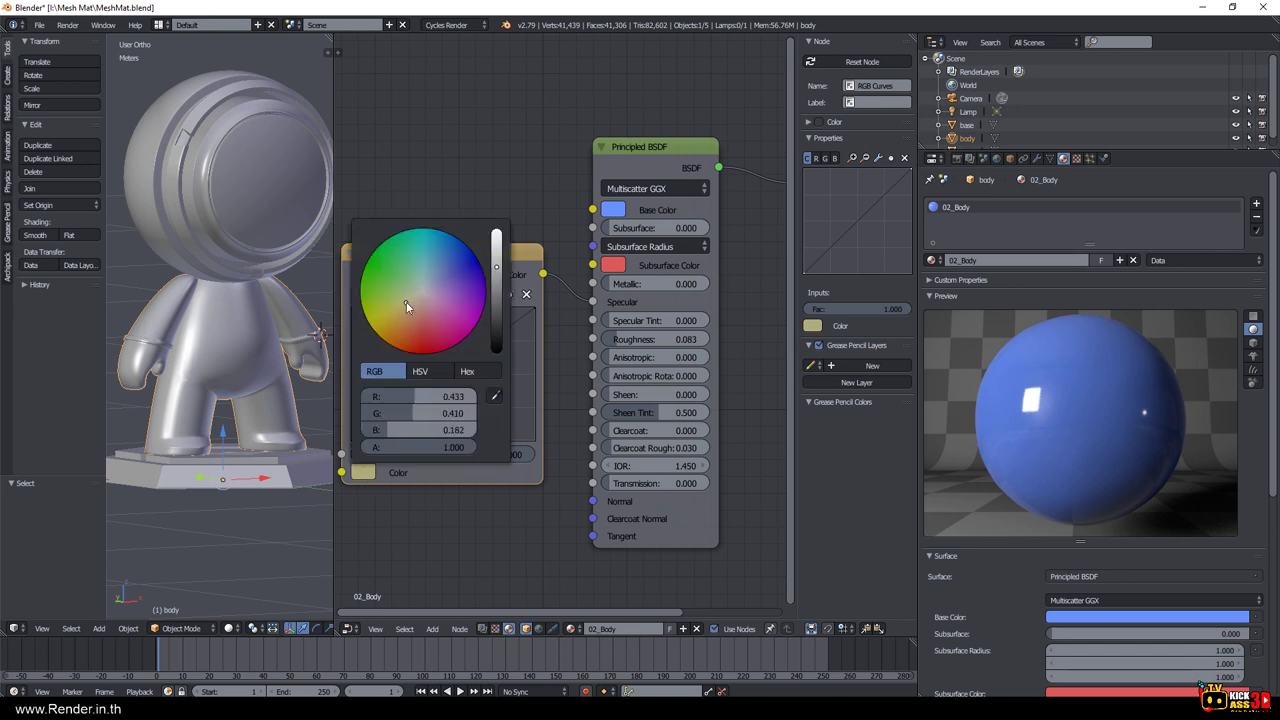
Experiment with Base Color shades of blue, cyan and white before setting it to black.
left_click(613, 210)
left_click(746, 312)
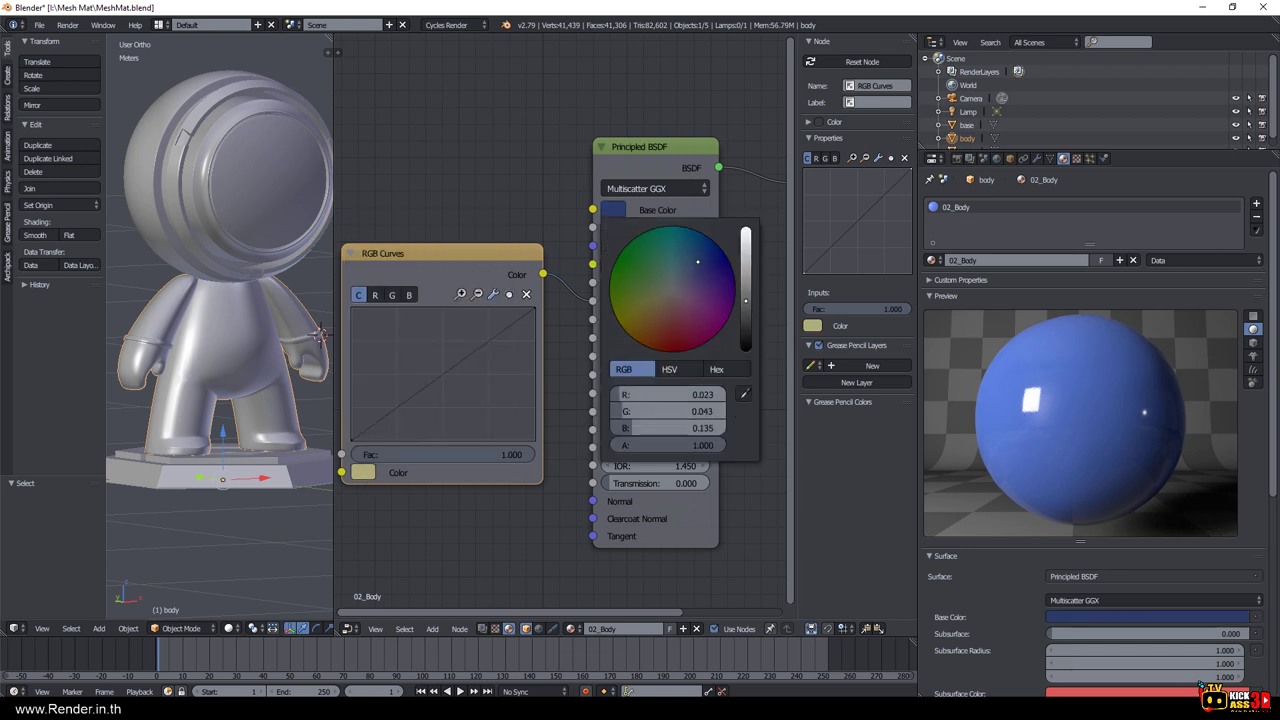
left_click_drag(746, 312, 745, 231)
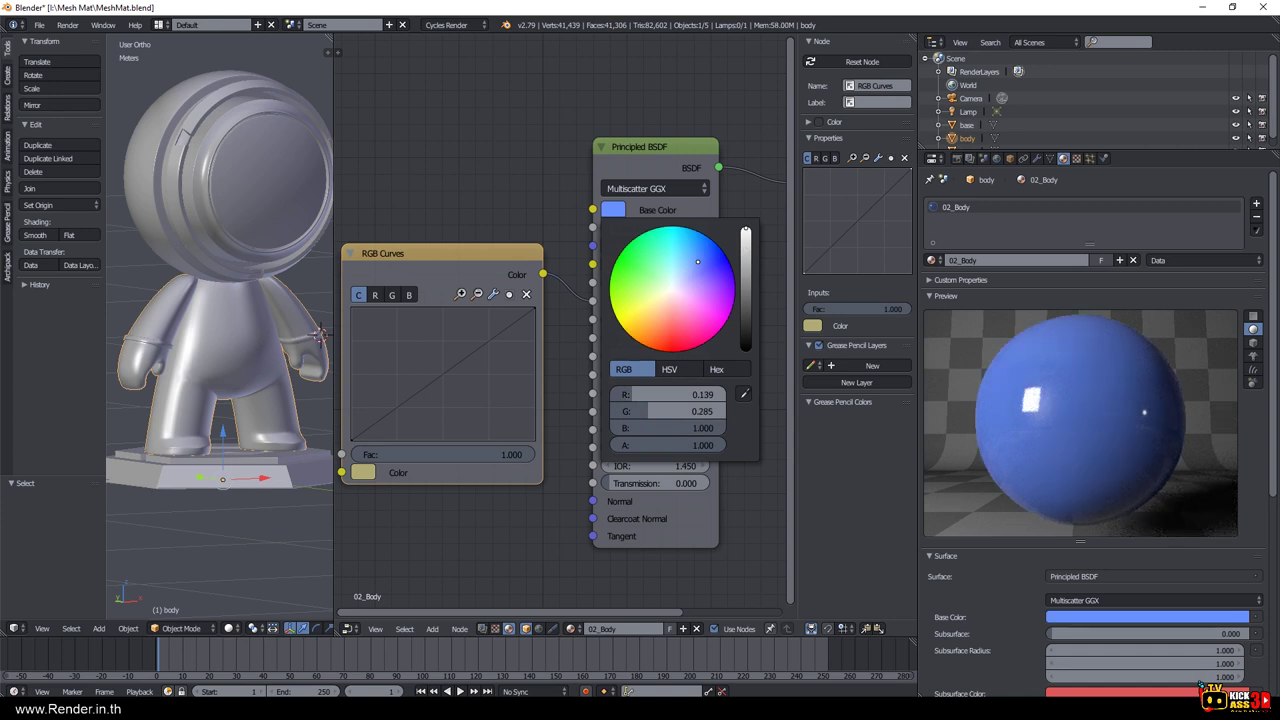
left_click_drag(662, 411, 726, 411)
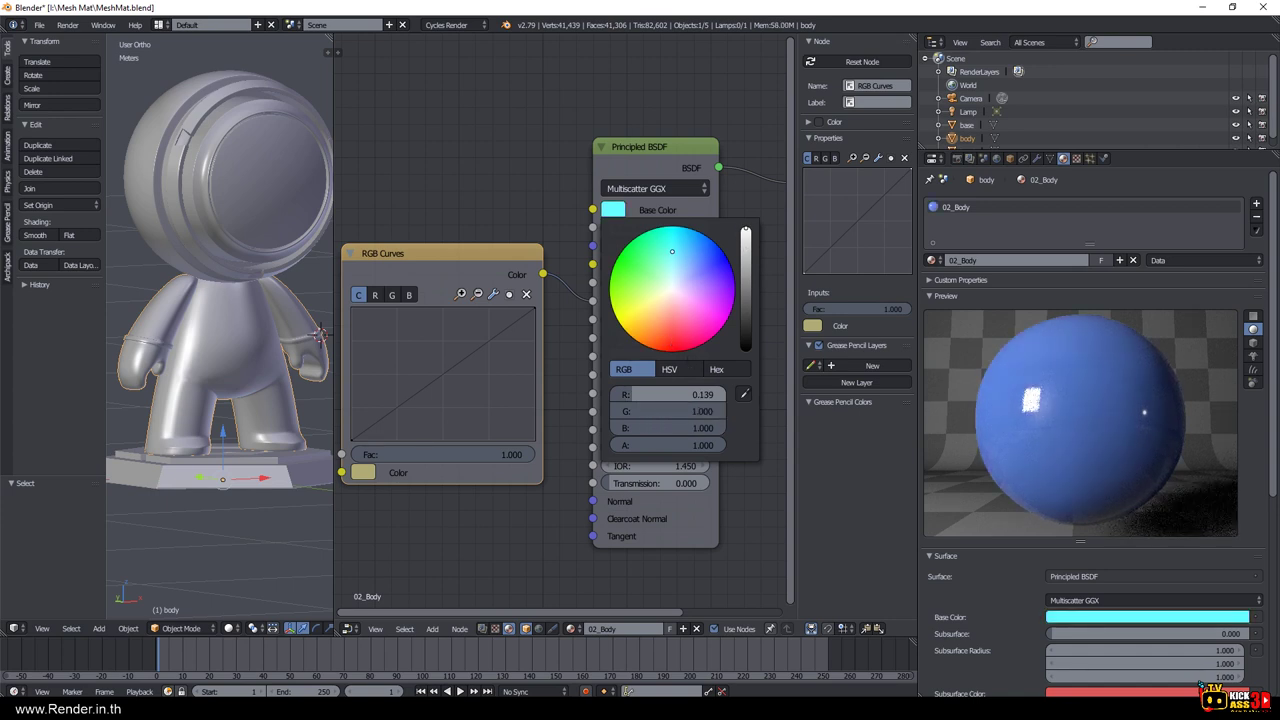
left_click_drag(648, 394, 726, 394)
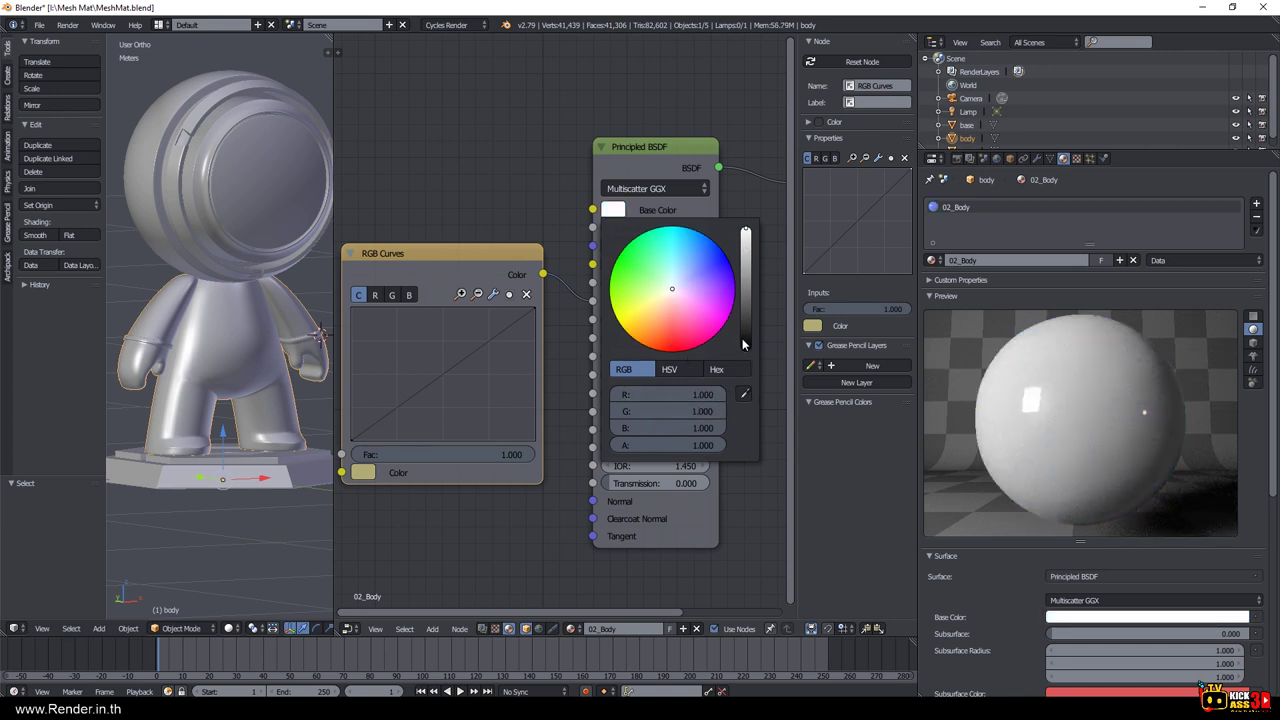
left_click_drag(745, 233, 745, 350)
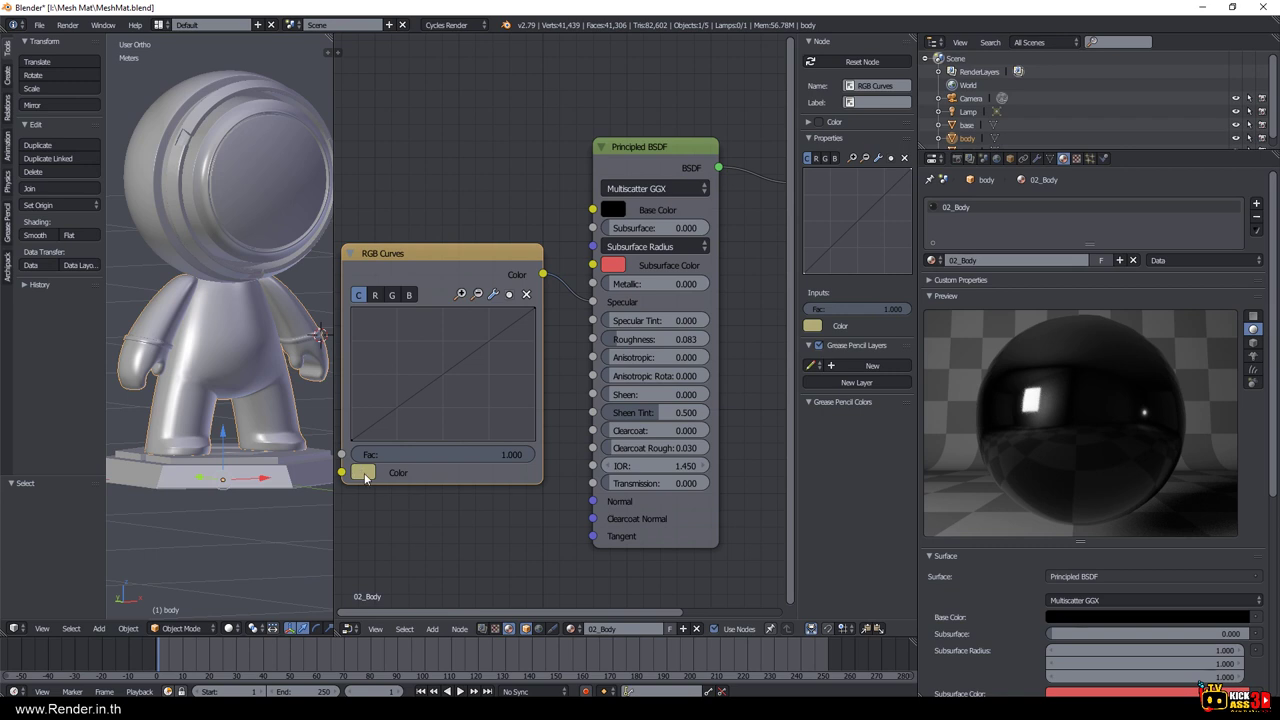
Shift the RGB Curves colour toward orange and plug it into Base Color.
left_click(365, 474)
mouse_move(410, 315)
left_mouse_down()
mouse_move(405, 325)
mouse_move(414, 305)
left_mouse_up()
left_click_drag(593, 302, 593, 210)
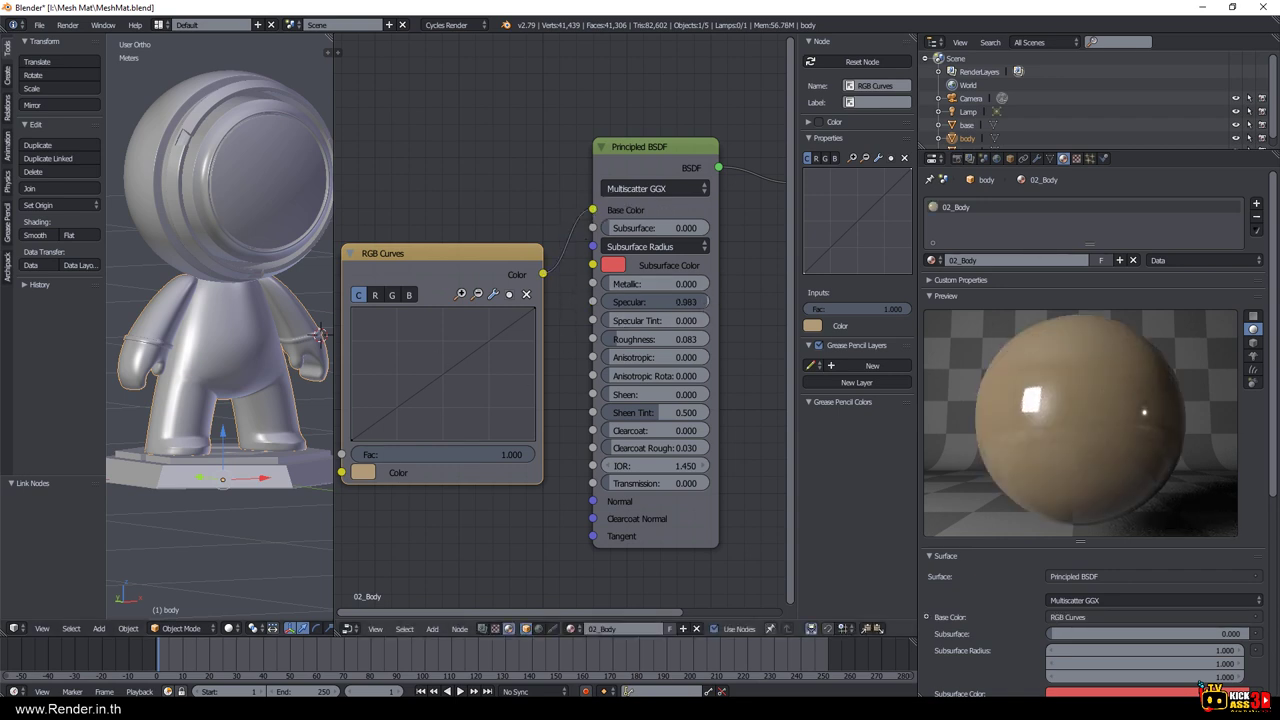
Set Specular to 0, then disconnect and delete the RGB Curves node.
mouse_move(640, 302)
left_mouse_down()
mouse_move(612, 302)
mouse_move(710, 286)
left_mouse_up()
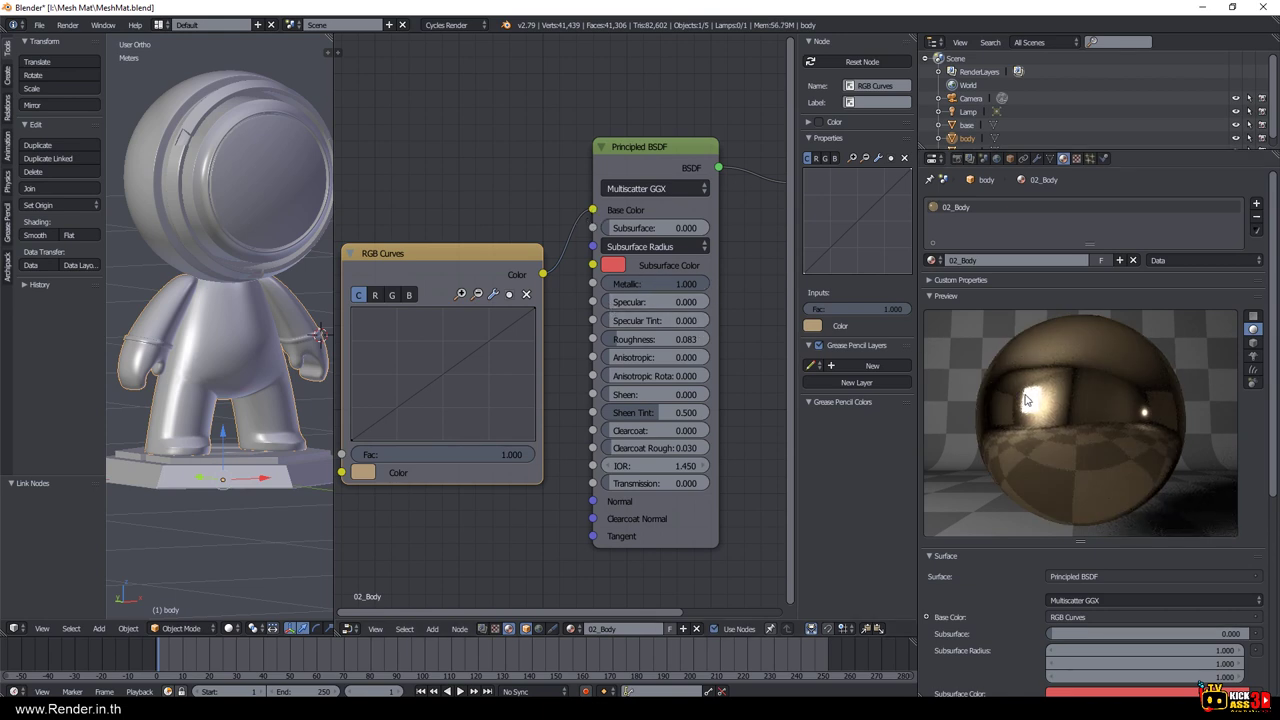
left_click_drag(592, 210, 591, 304)
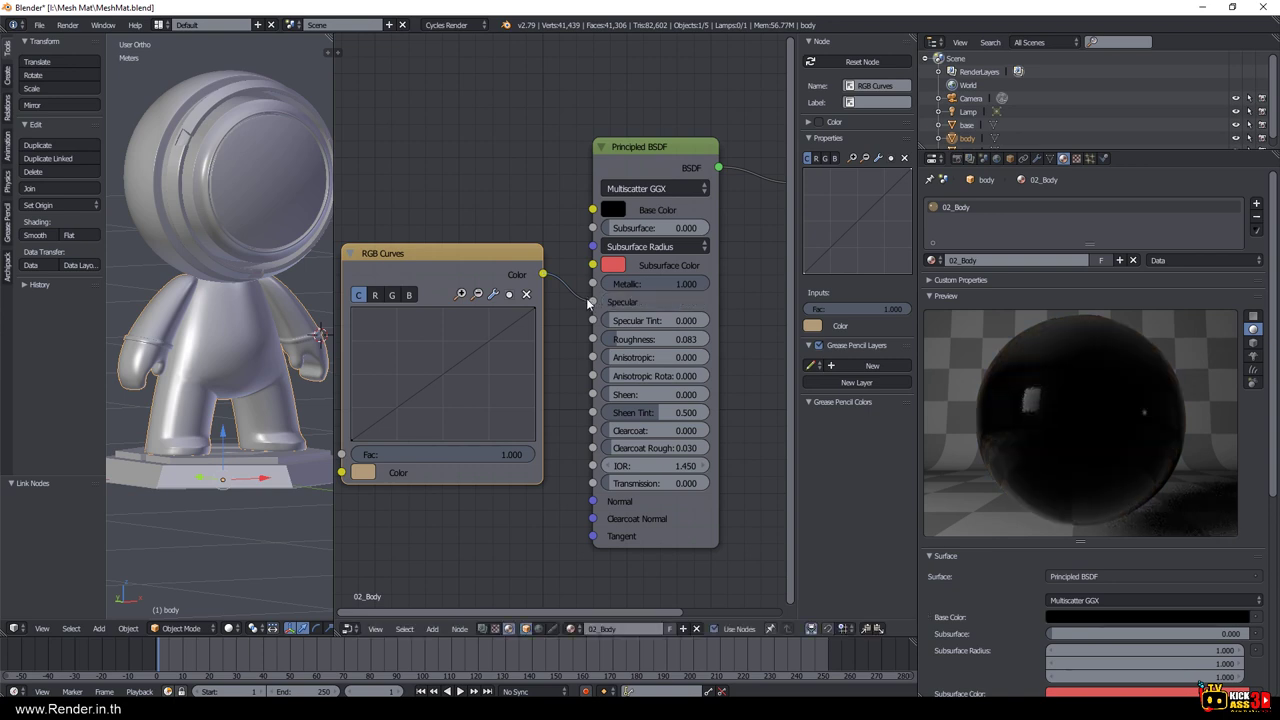
left_click(488, 260)
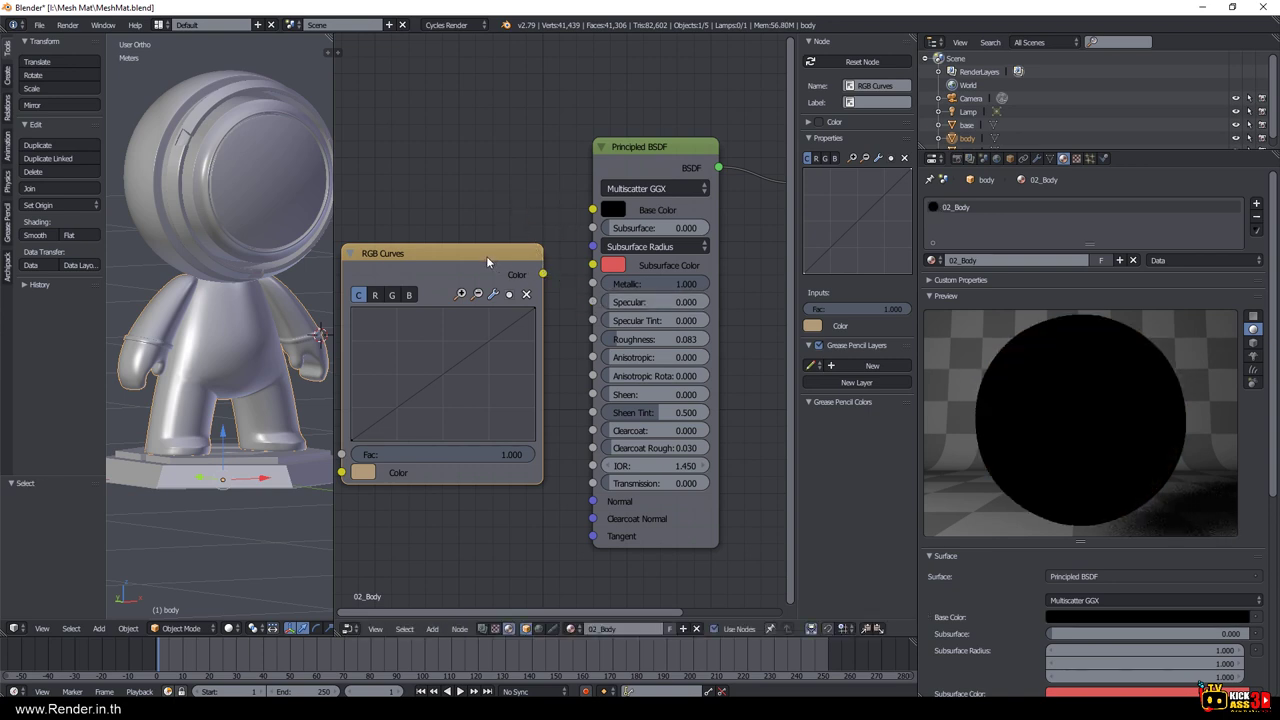
key("x")
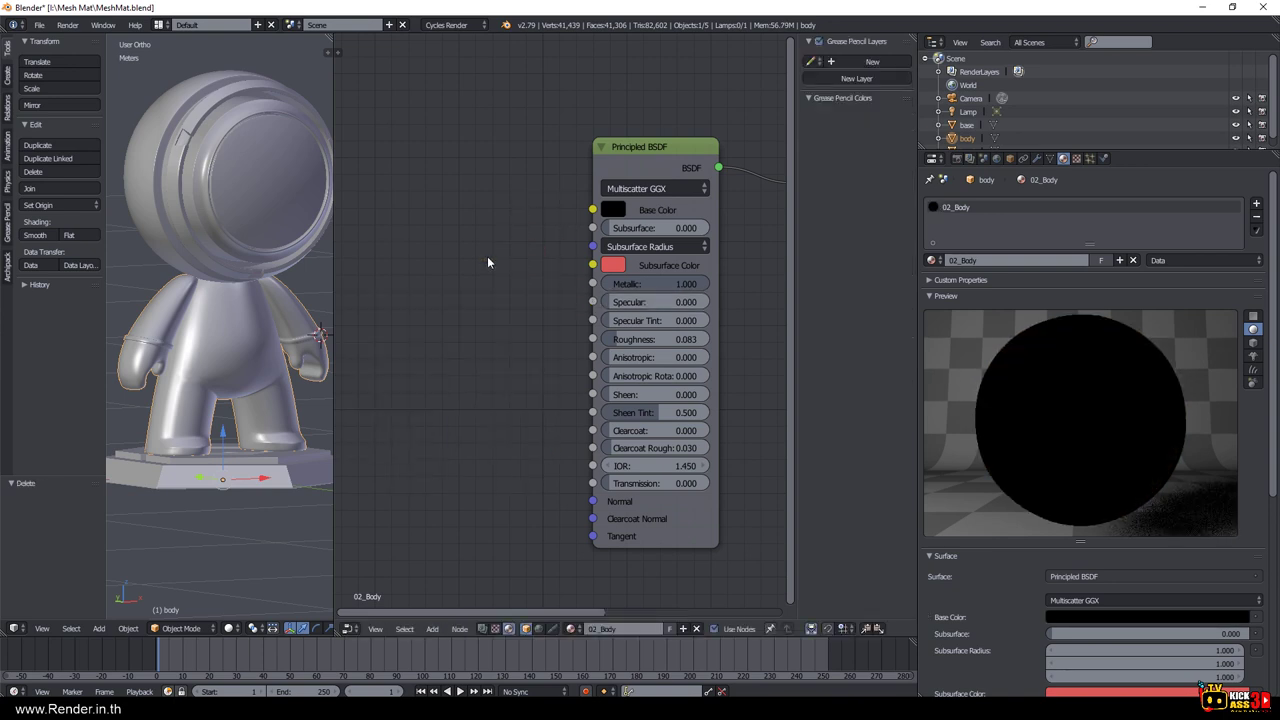
Give the Base Color a dark brown (R 0.189, G 0.107, B 0.061).
left_click(610, 209)
left_click(745, 293)
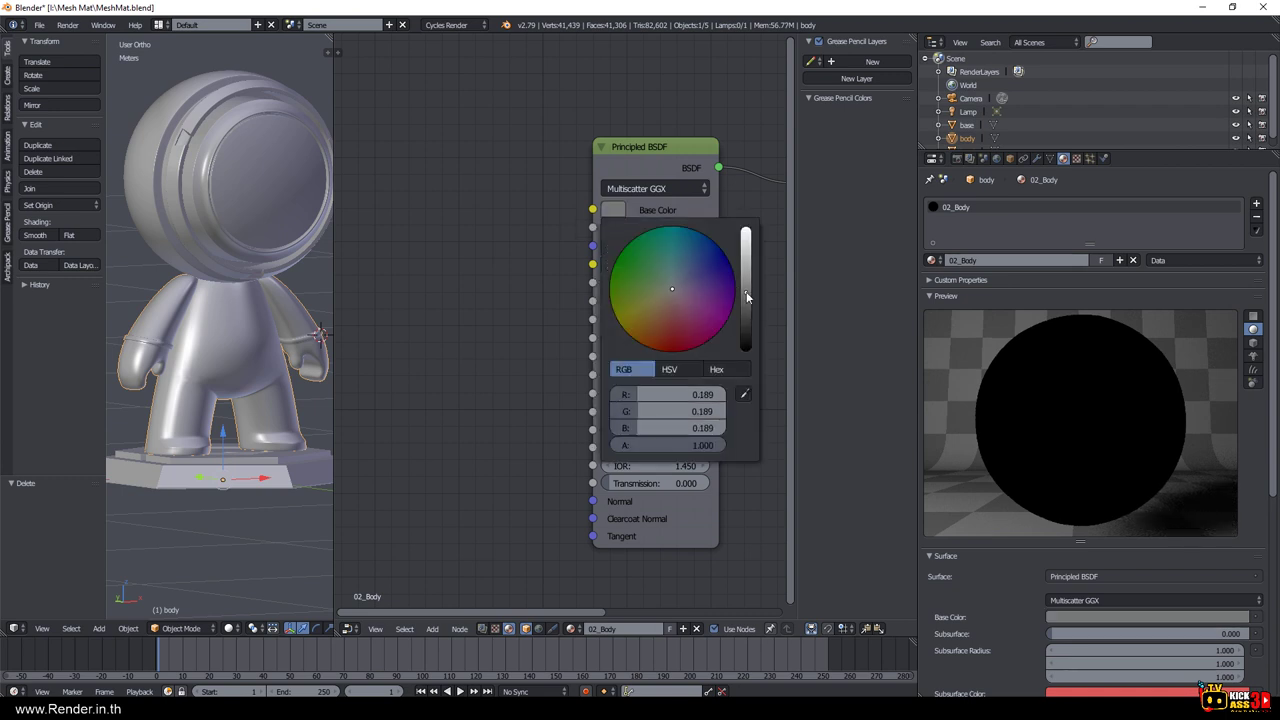
left_click(662, 304)
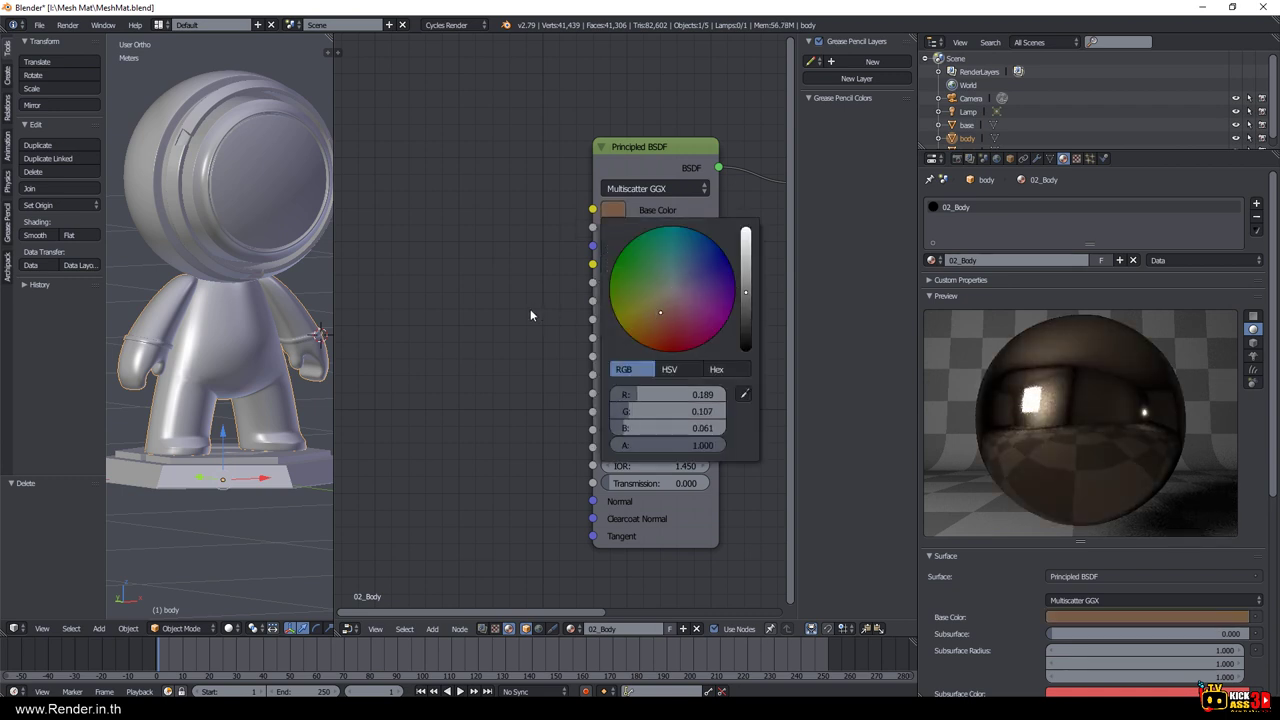
Lighten the body's Base Color to a paler tan in the color wheel.
left_click(620, 212)
left_click(661, 297)
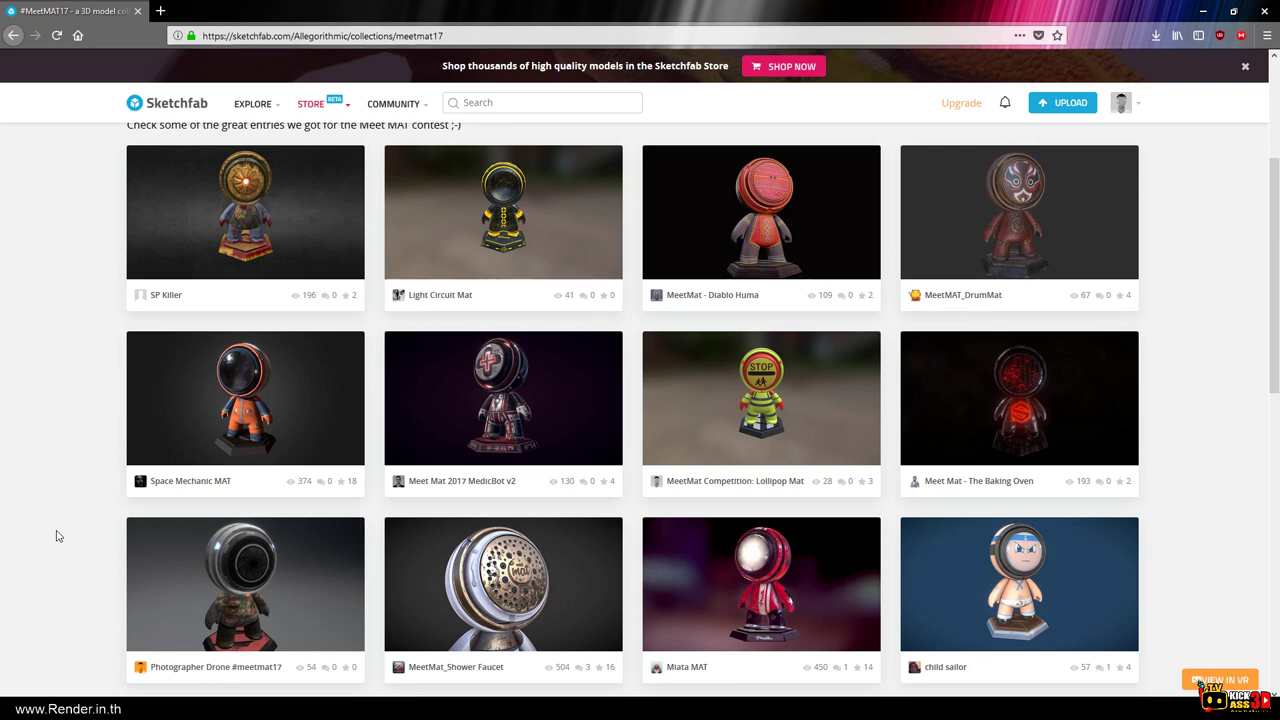
Browse the #MeetMAT17 entries down to the page footer and back up to the top.
scroll(140, 507, "up", 3)
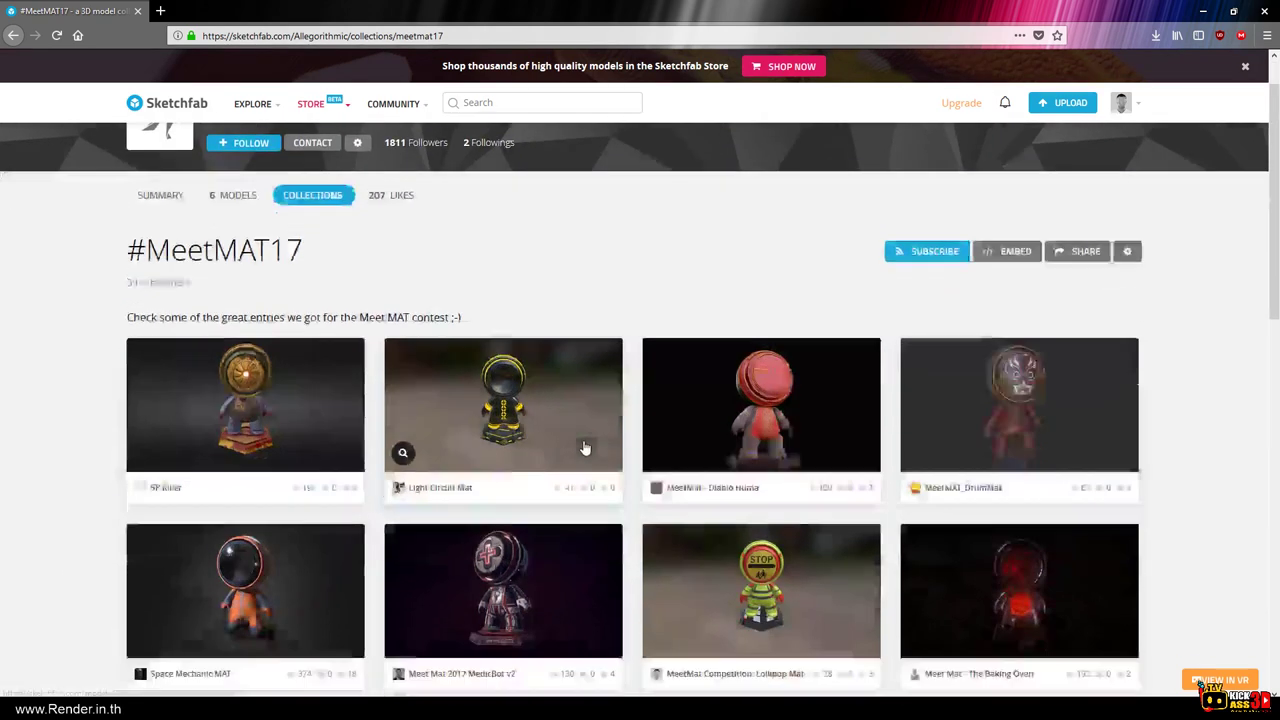
scroll(400, 349, "down", 2)
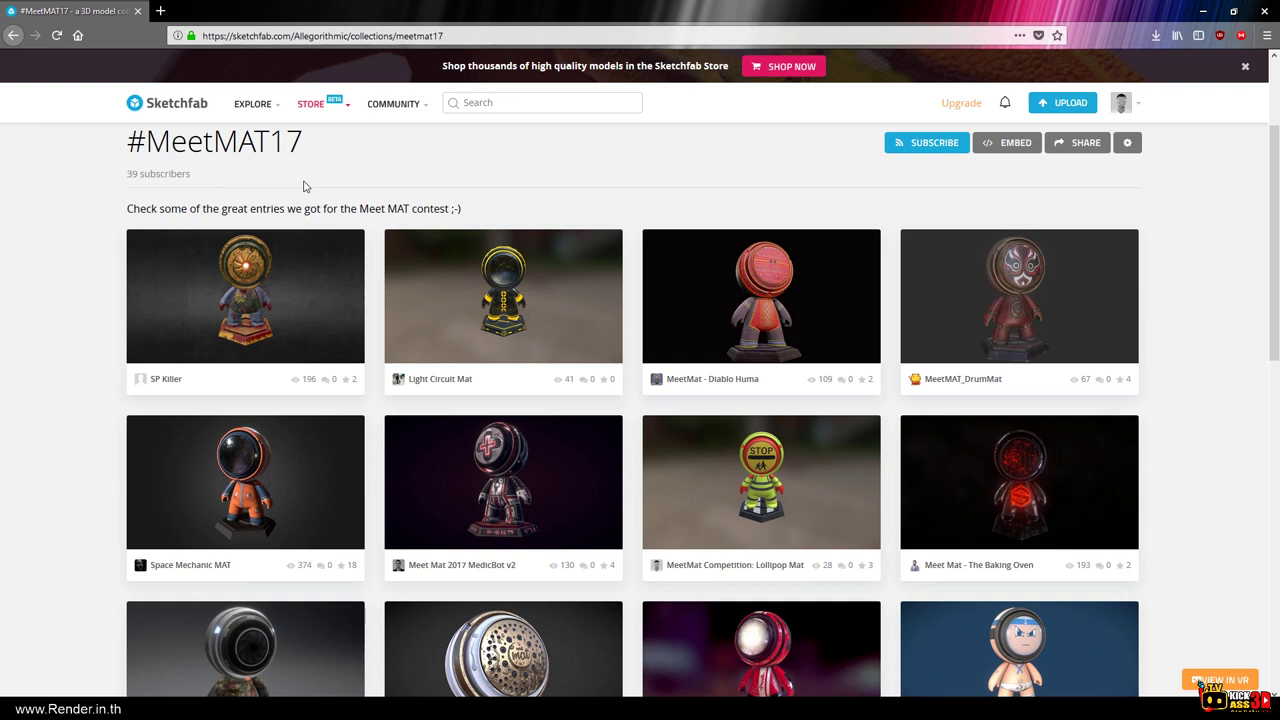
scroll(520, 354, "down", 1)
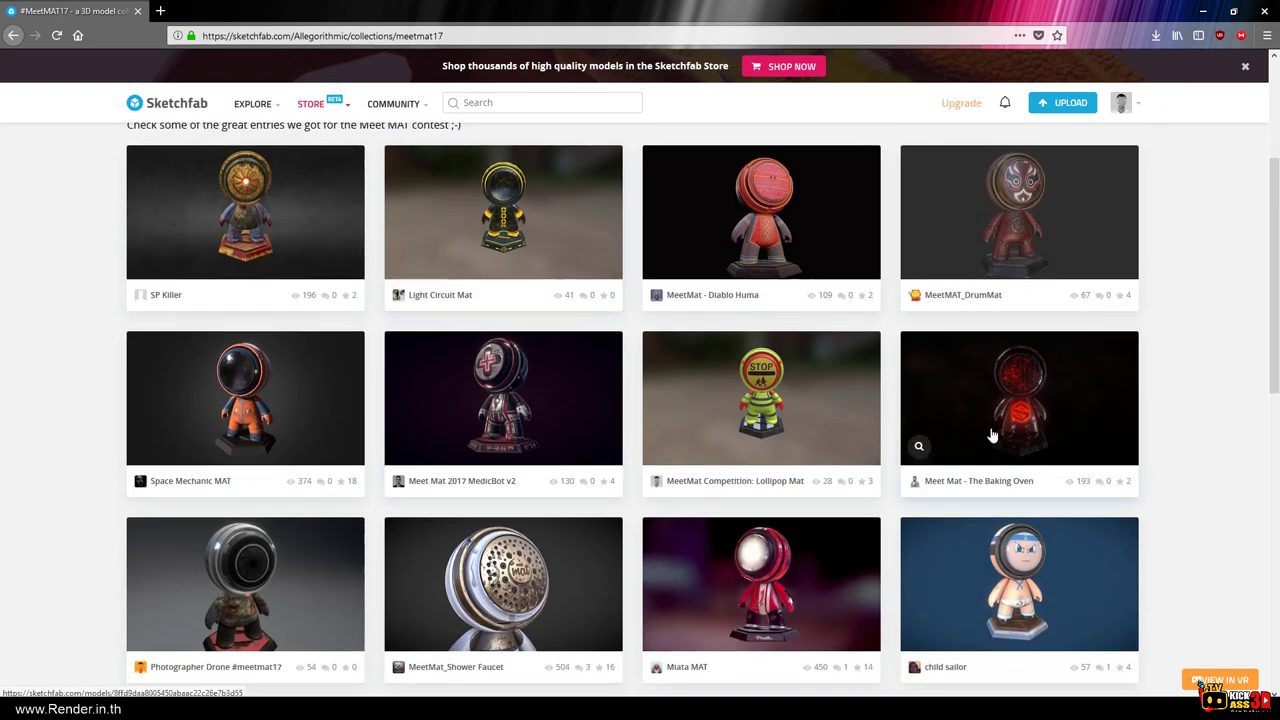
scroll(605, 408, "down", 2)
scroll(602, 410, "down", 3)
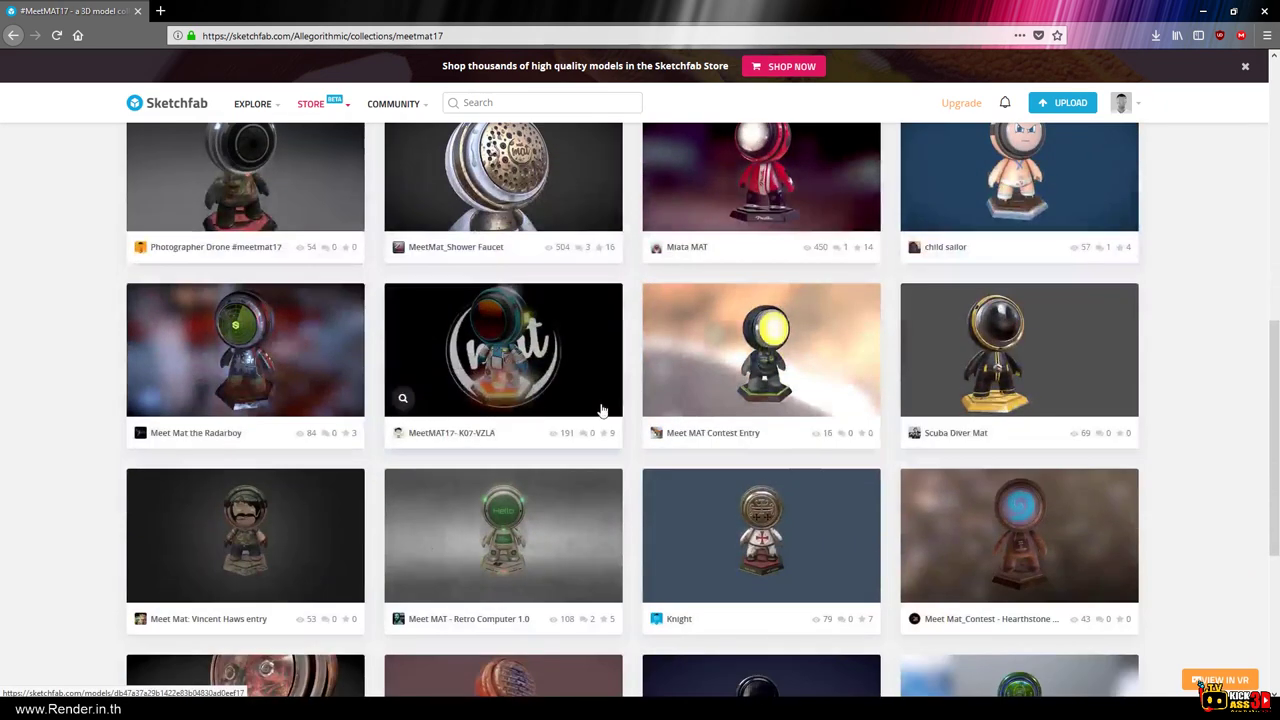
scroll(602, 411, "down", 1)
scroll(602, 411, "down", 2)
scroll(602, 411, "down", 1)
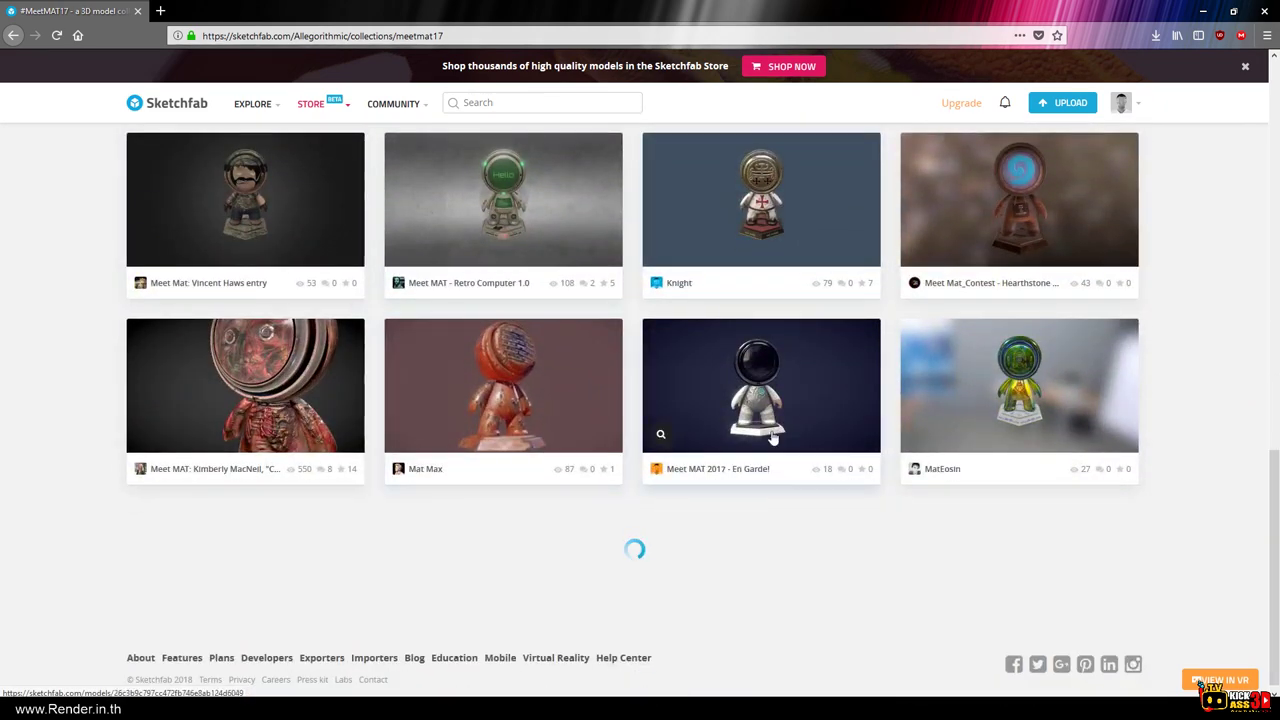
scroll(699, 434, "up", 3)
scroll(699, 434, "up", 2)
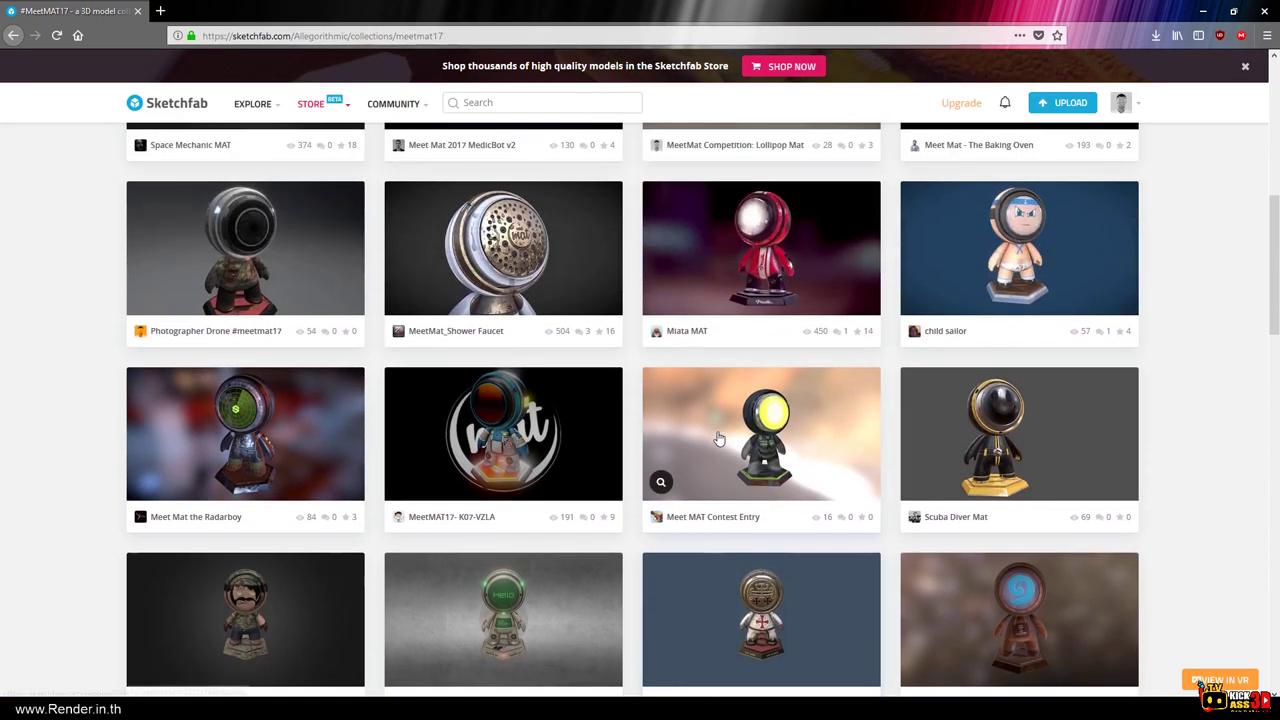
scroll(978, 437, "up", 1)
scroll(978, 437, "up", 3)
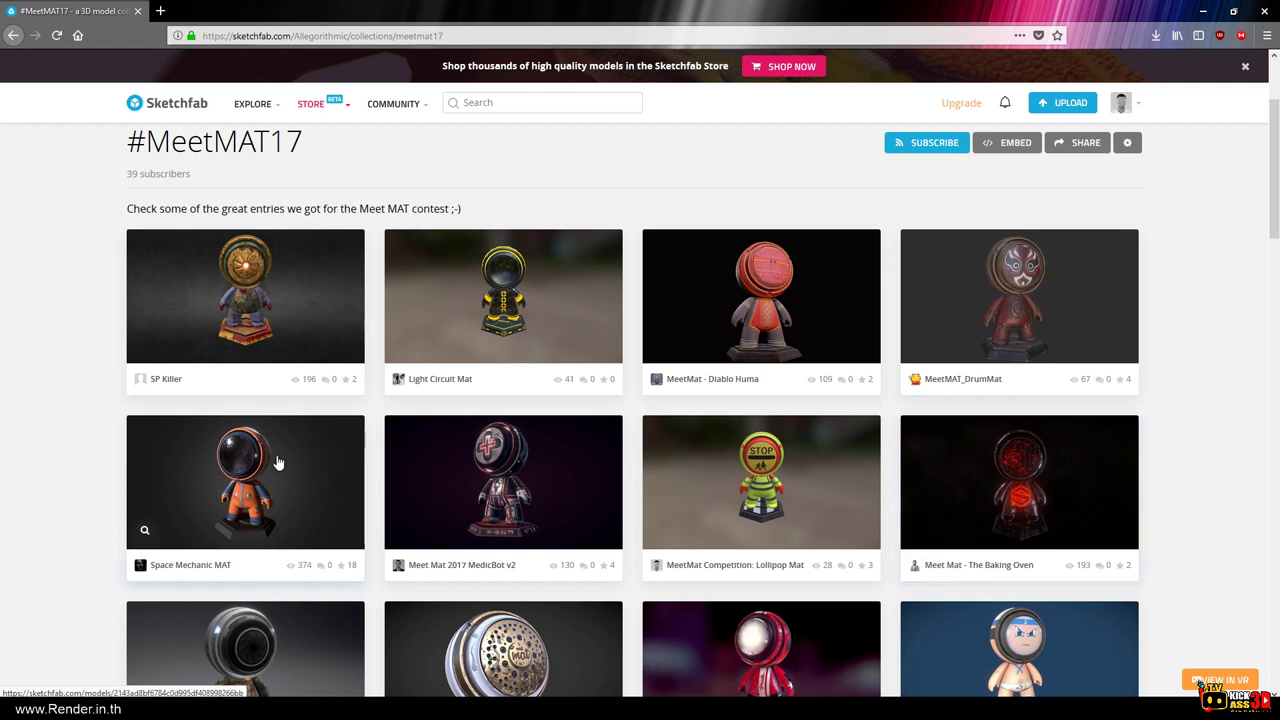
Open the Space Mechanic MAT entry, glance at its texture image, and view the astronaut full screen.
left_click(234, 460)
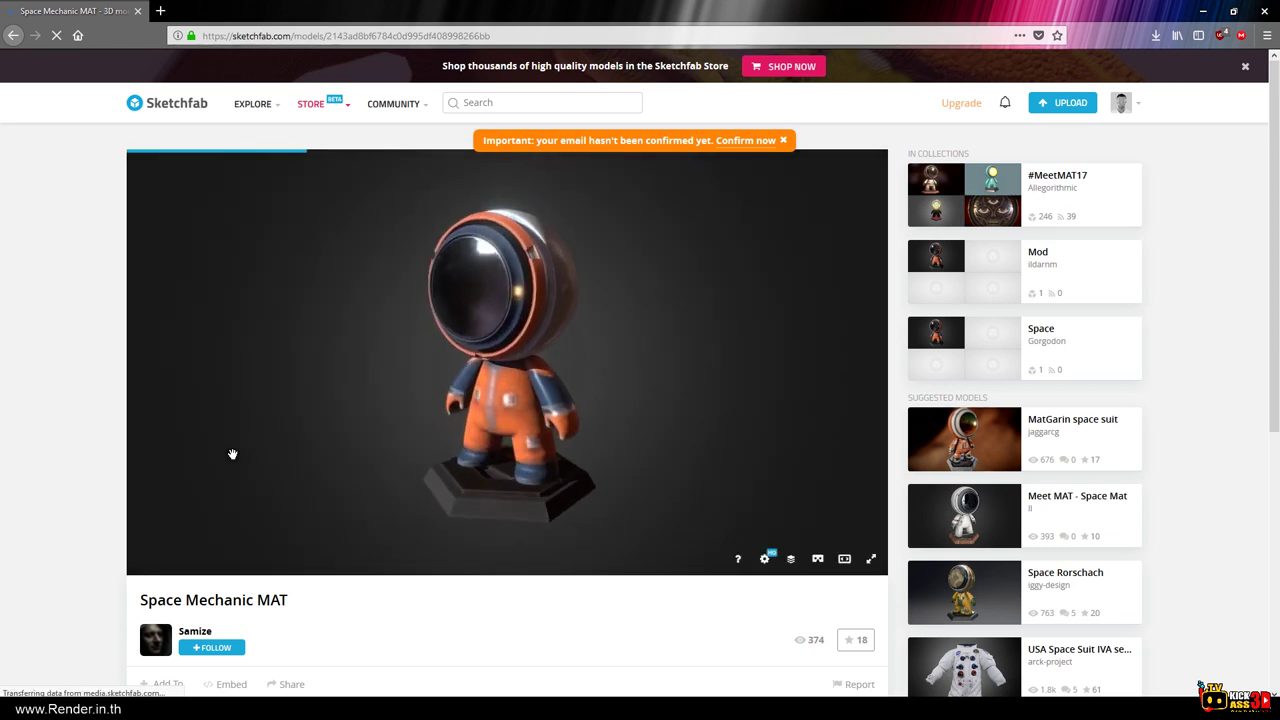
left_click(665, 660)
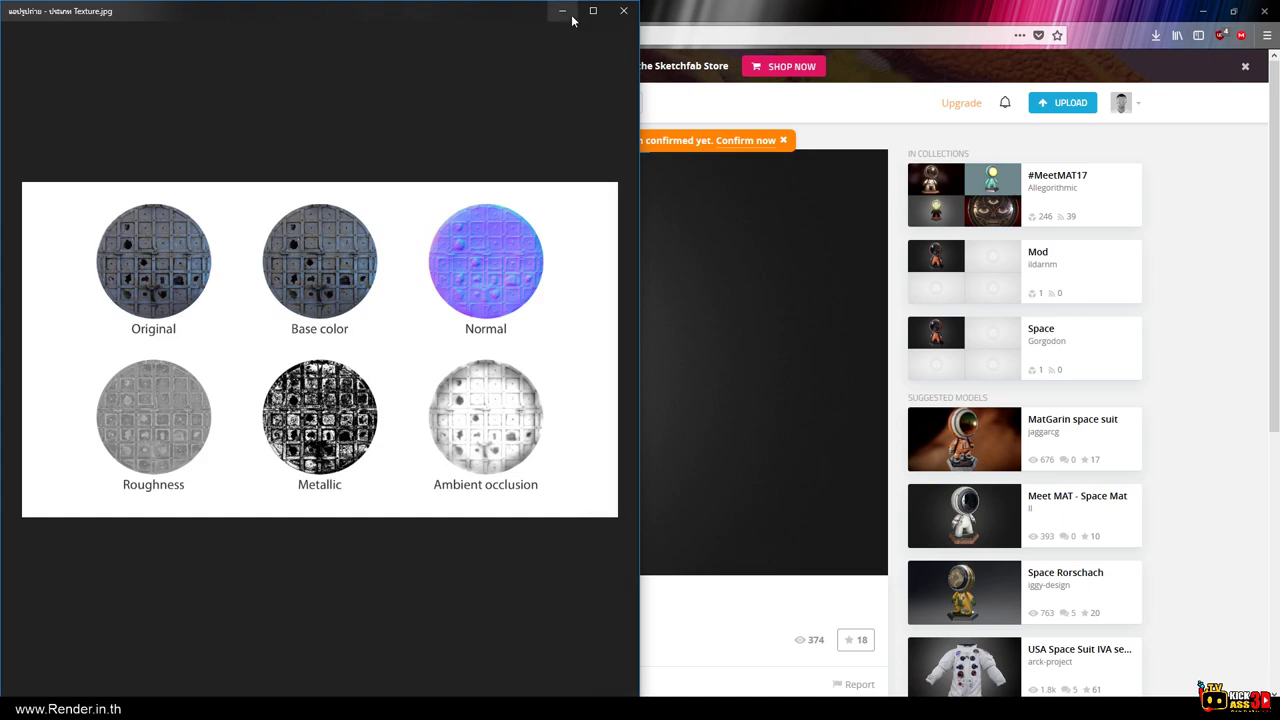
left_click(623, 10)
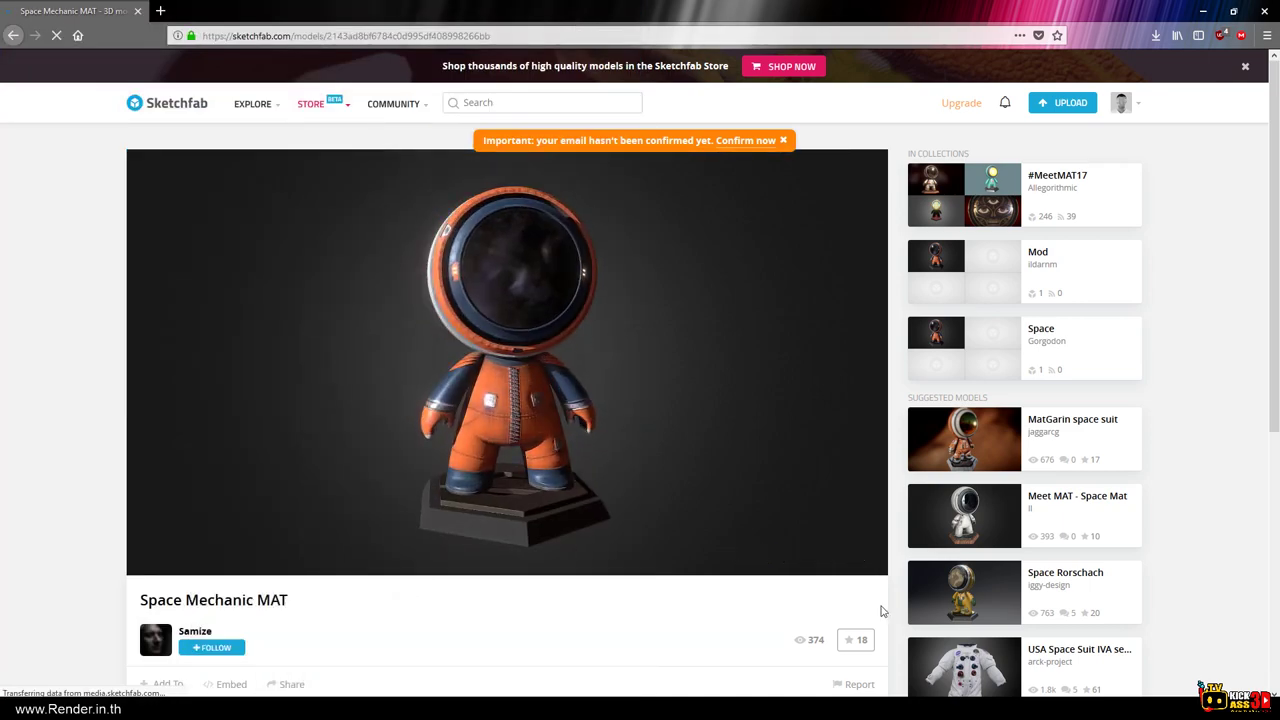
left_click(870, 560)
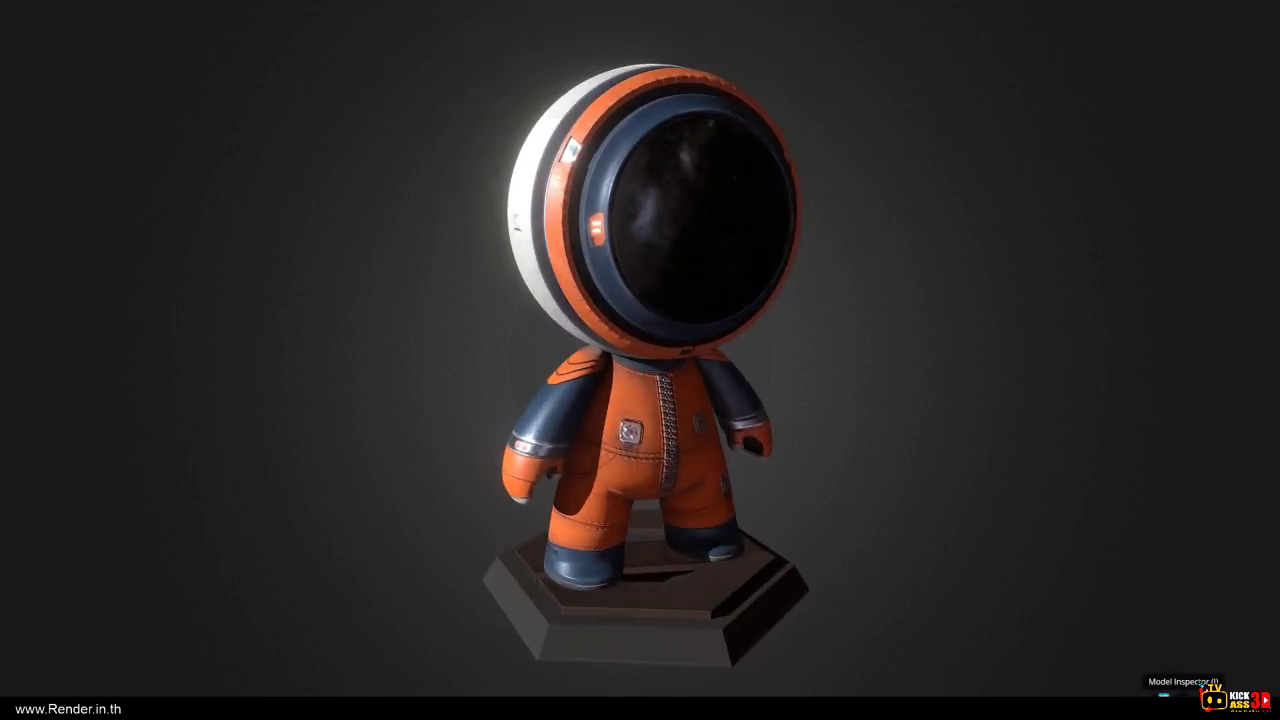
Open the Model Inspector and orbit the astronaut in Wireframe view.
left_click(1163, 694)
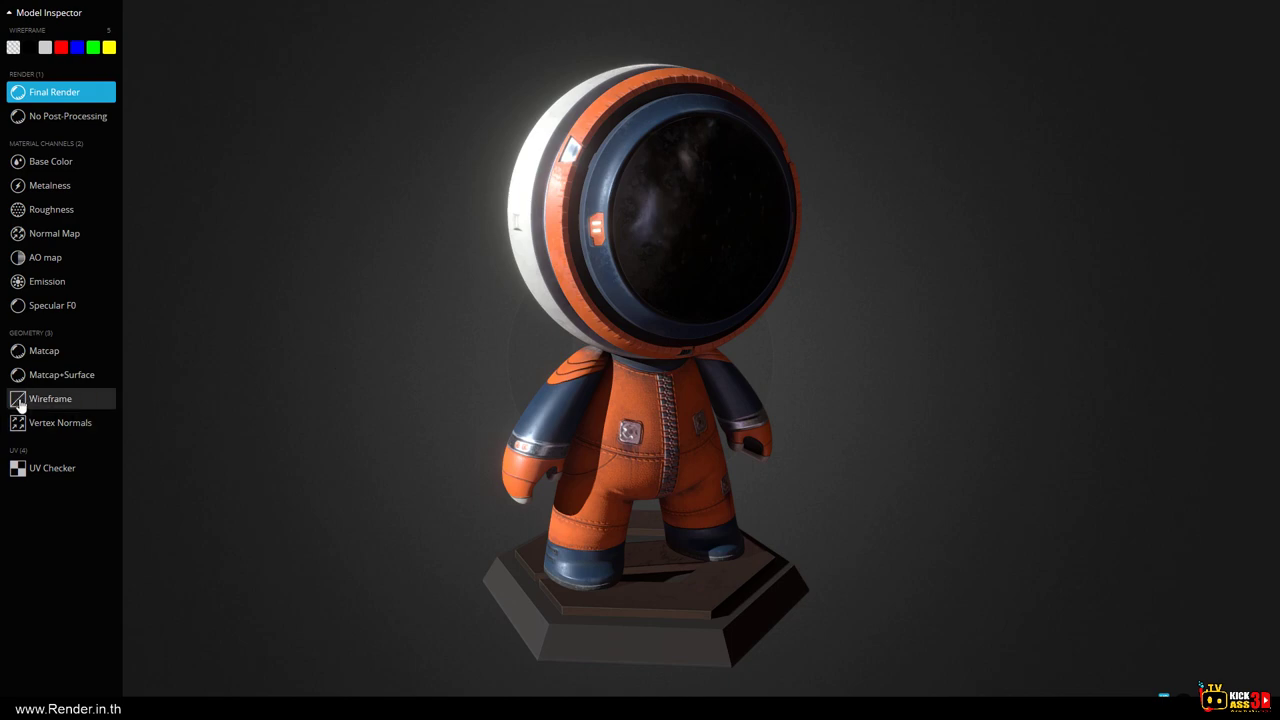
left_click(20, 403)
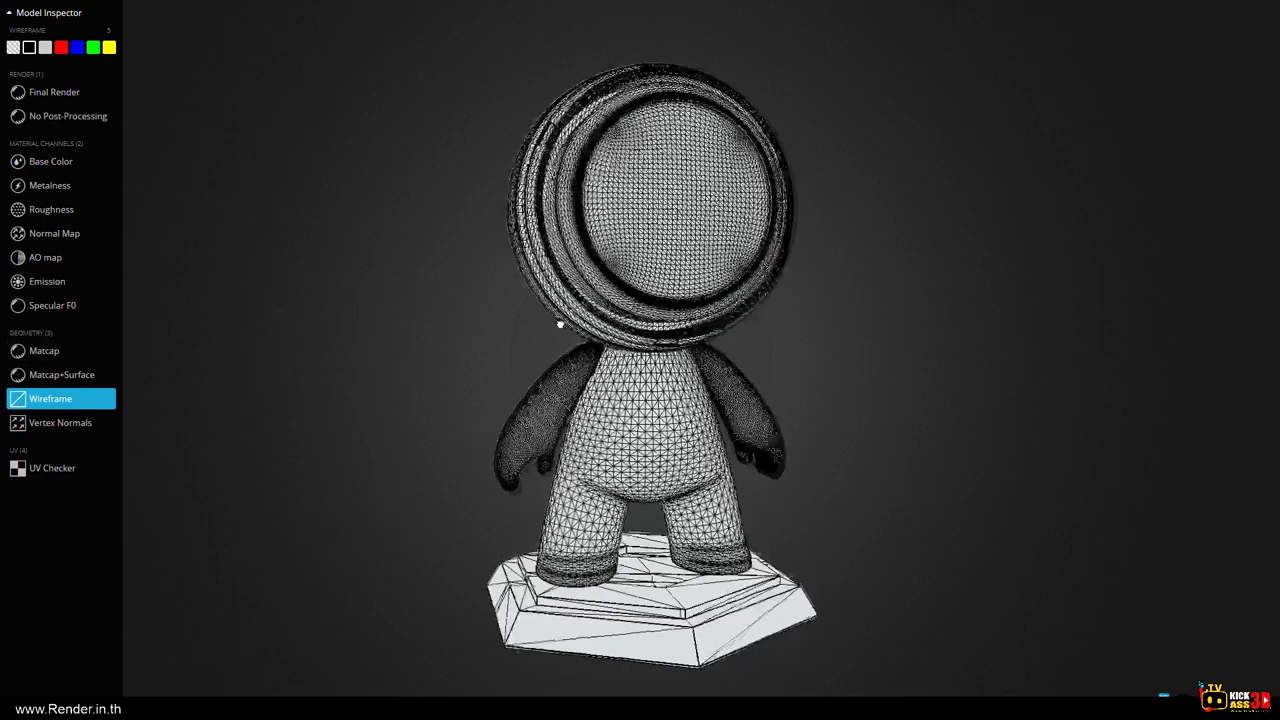
left_click_drag(576, 336, 580, 328)
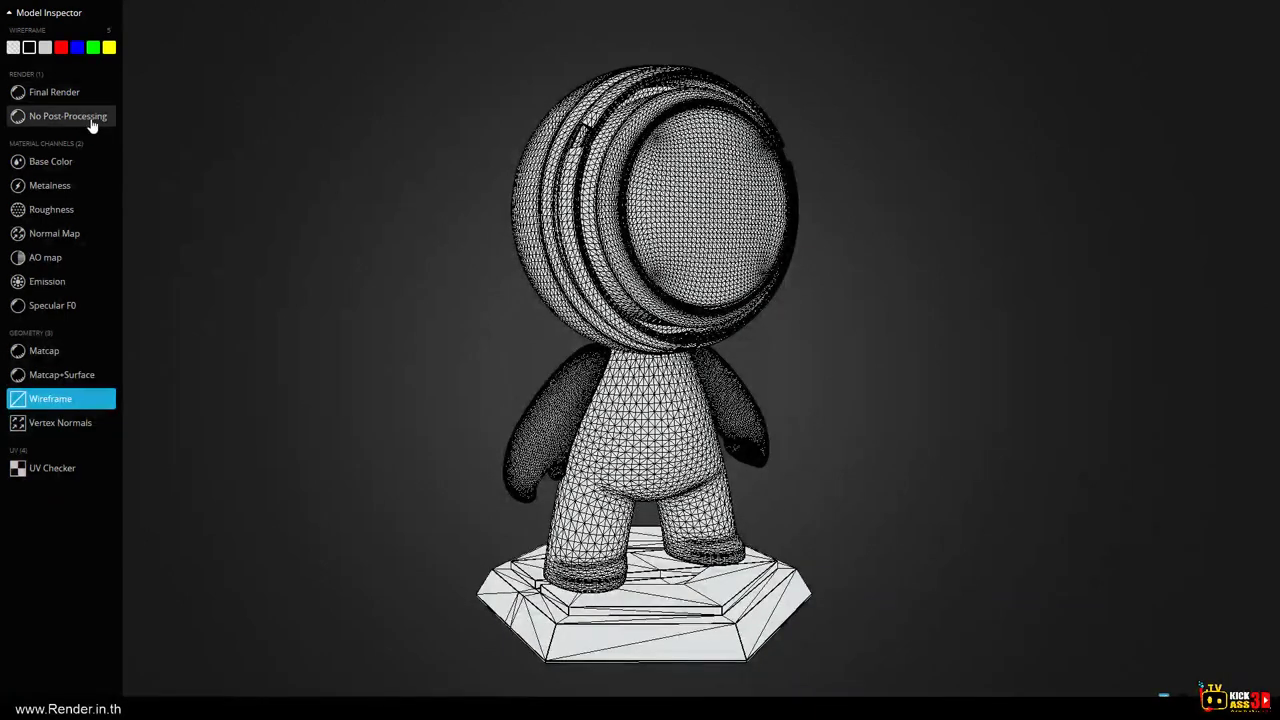
Compare No Post-Processing with Final Render from a side view, ending in No Post-Processing.
left_click(31, 118)
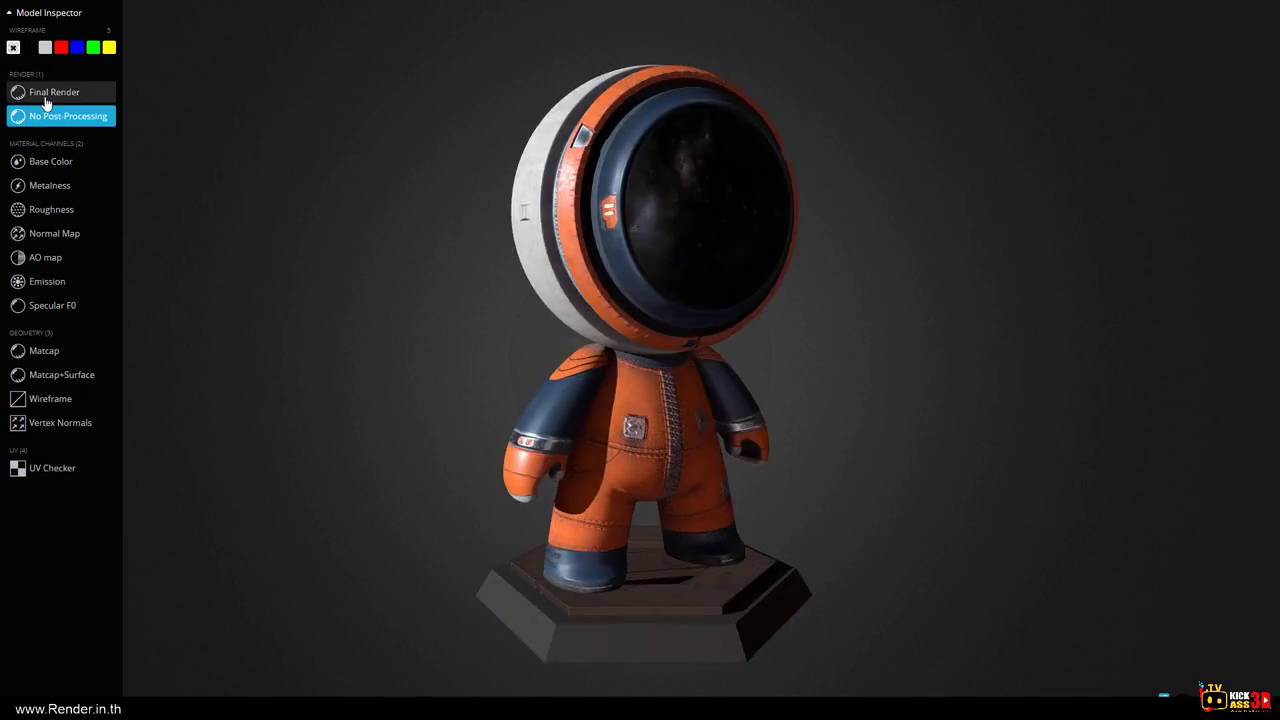
left_click(45, 103)
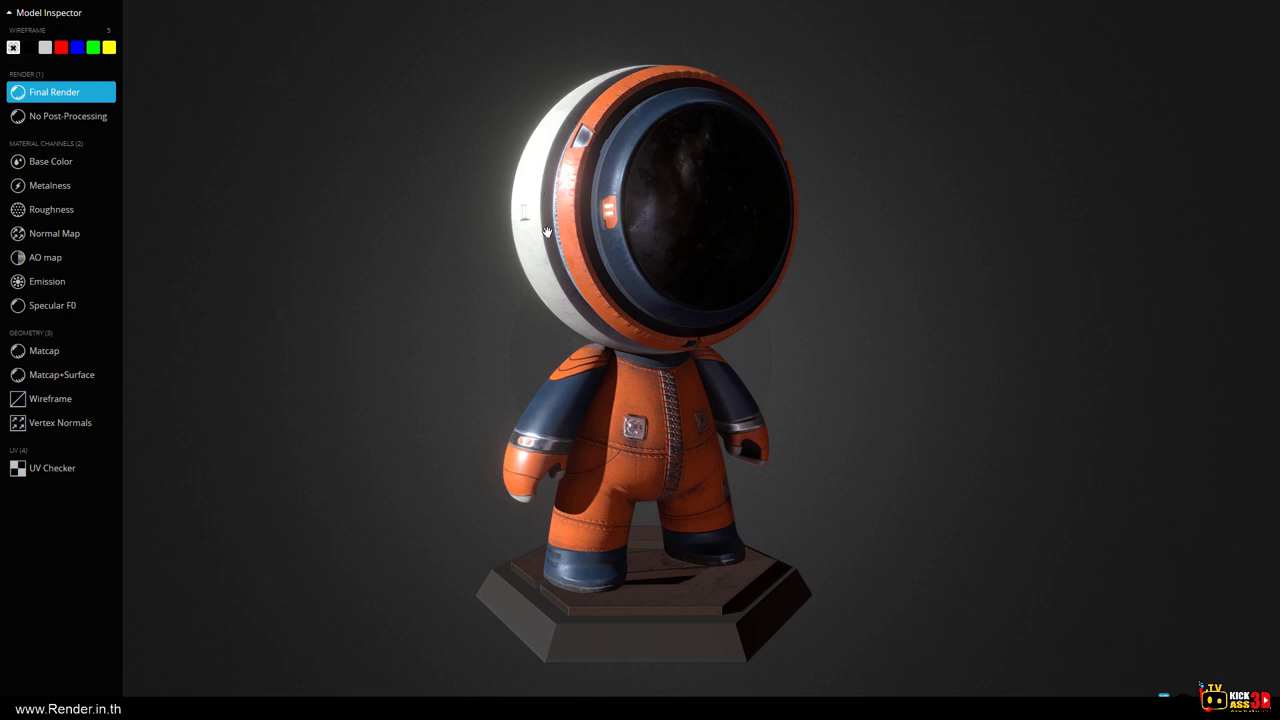
mouse_move(548, 232)
left_mouse_down()
mouse_move(578, 240)
mouse_move(566, 206)
mouse_move(620, 210)
left_mouse_up()
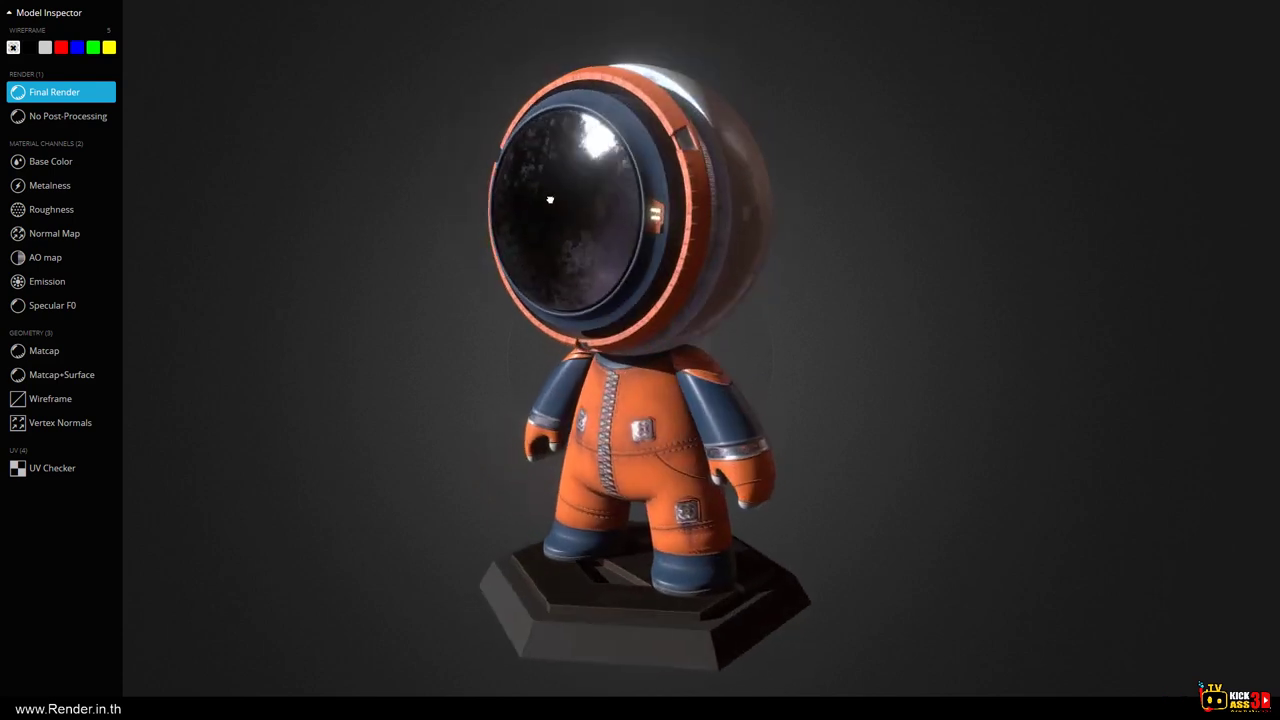
left_click(33, 118)
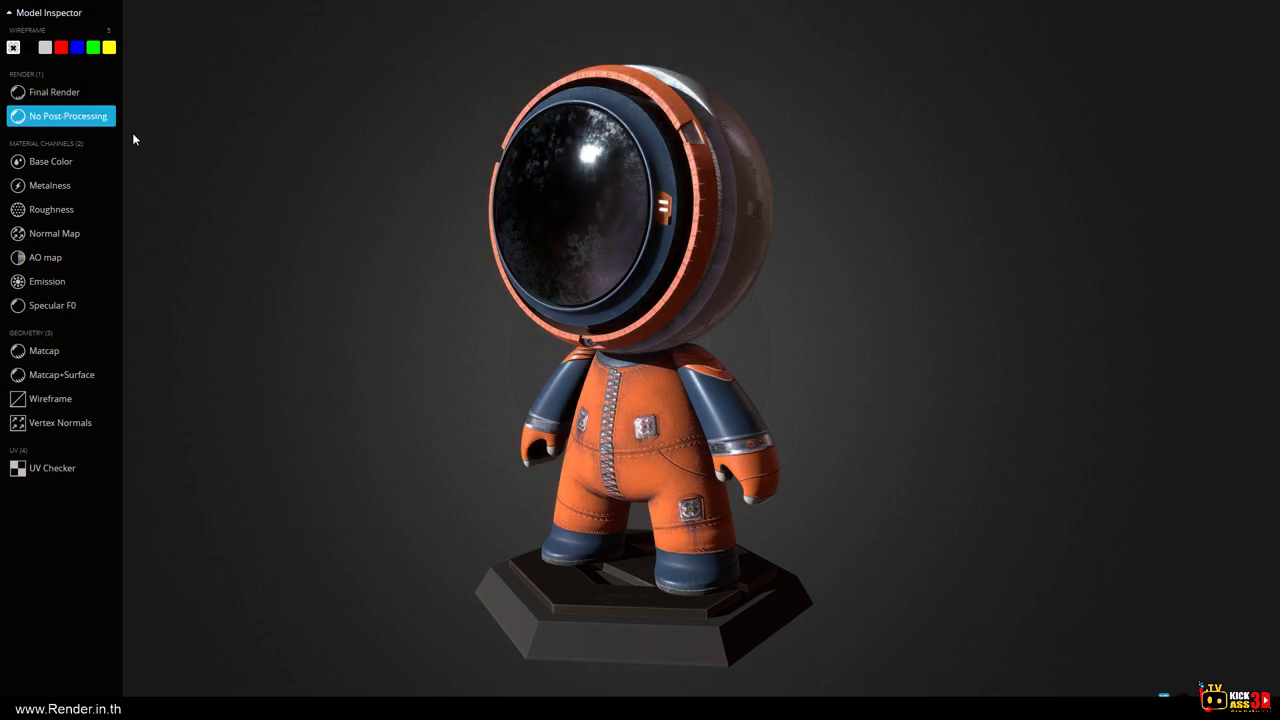
mouse_move(650, 395)
left_mouse_down()
mouse_move(779, 395)
mouse_move(706, 400)
mouse_move(724, 400)
left_mouse_up()
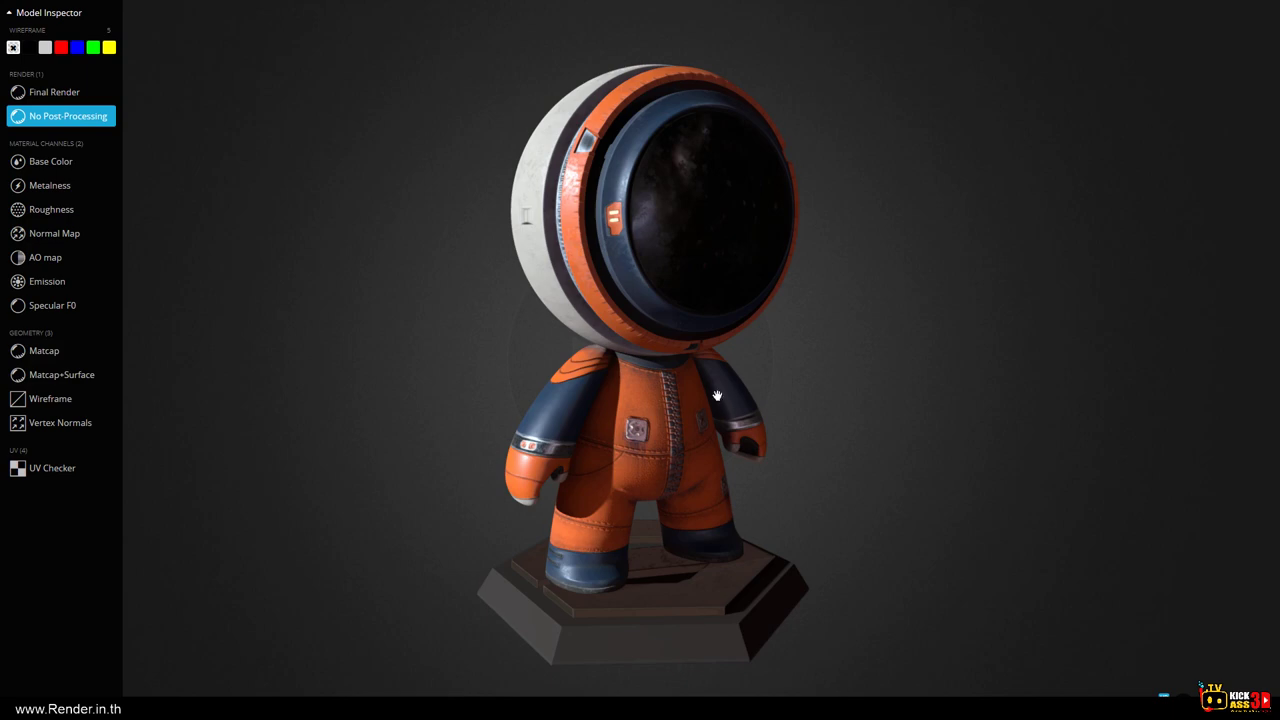
mouse_move(716, 396)
left_mouse_down()
mouse_move(607, 384)
mouse_move(684, 396)
mouse_move(679, 386)
mouse_move(642, 504)
mouse_move(627, 456)
mouse_move(550, 433)
left_mouse_up()
left_click_drag(658, 430, 578, 421)
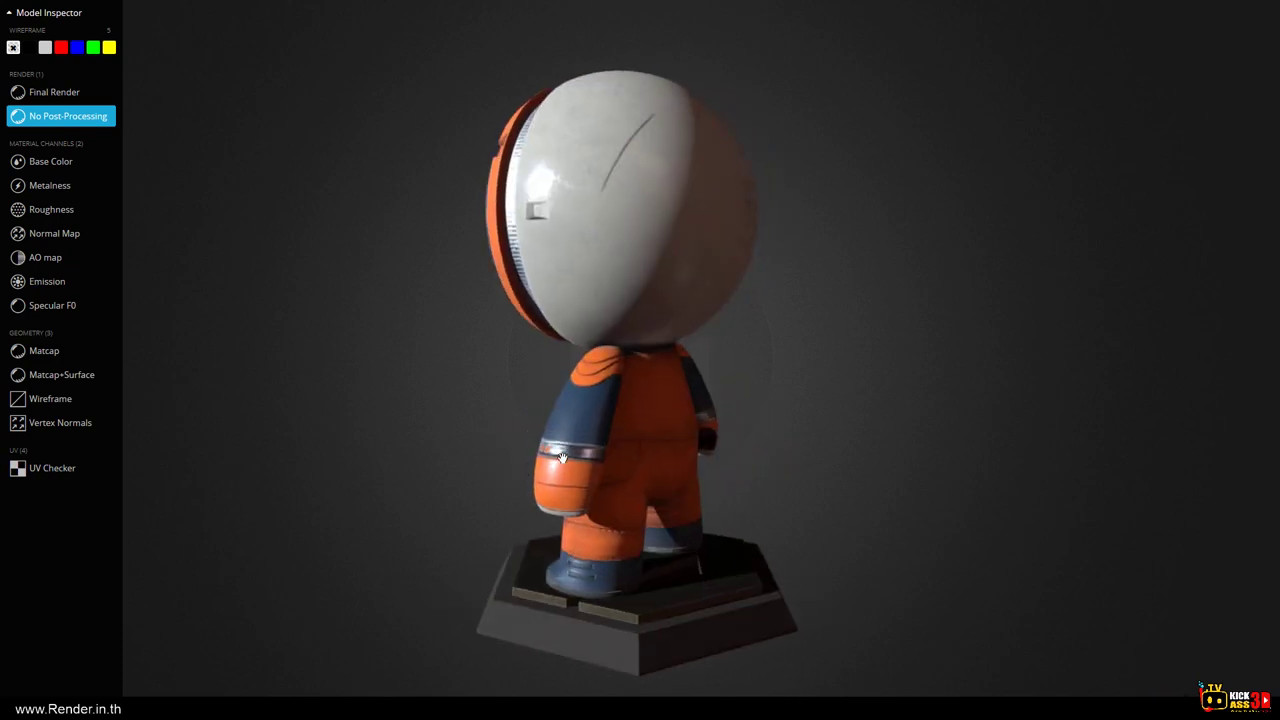
mouse_move(567, 454)
left_mouse_down()
mouse_move(703, 457)
mouse_move(565, 412)
left_mouse_up()
scroll(642, 452, "up", 3)
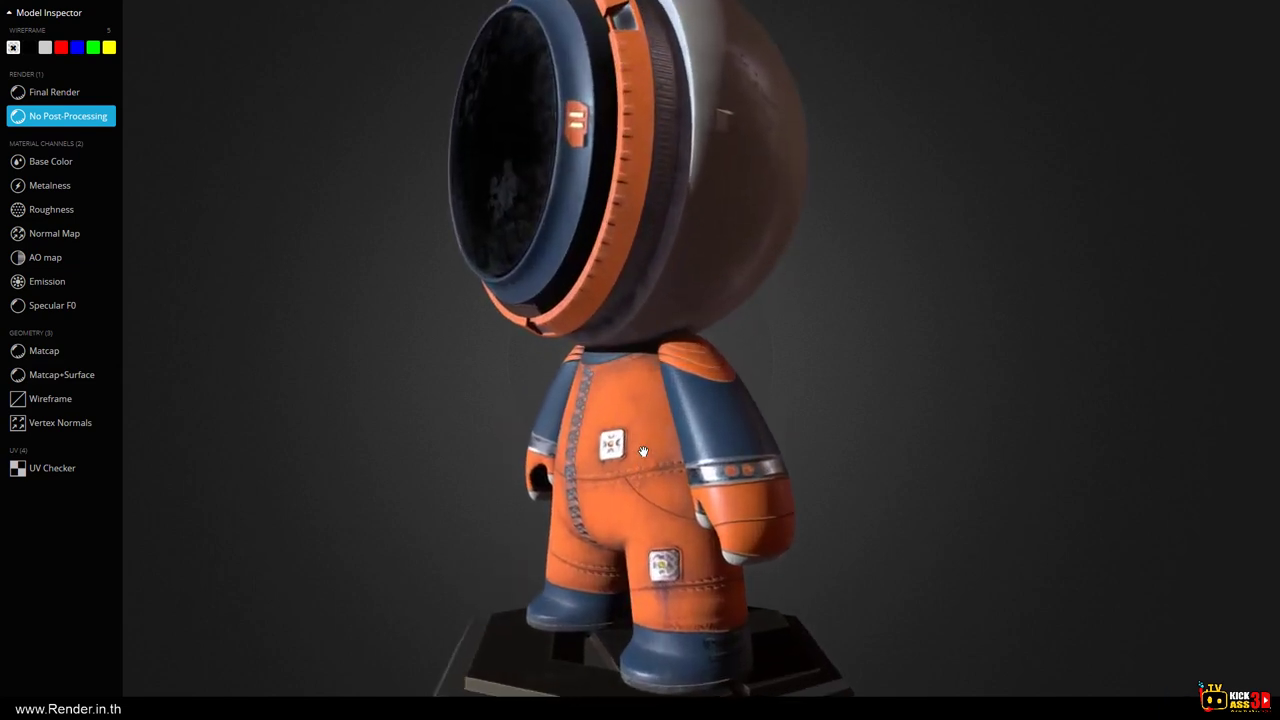
scroll(645, 451, "up", 3)
scroll(650, 440, "up", 2)
mouse_move(645, 405)
left_mouse_down()
mouse_move(674, 417)
mouse_move(642, 370)
mouse_move(606, 463)
mouse_move(771, 523)
left_mouse_up()
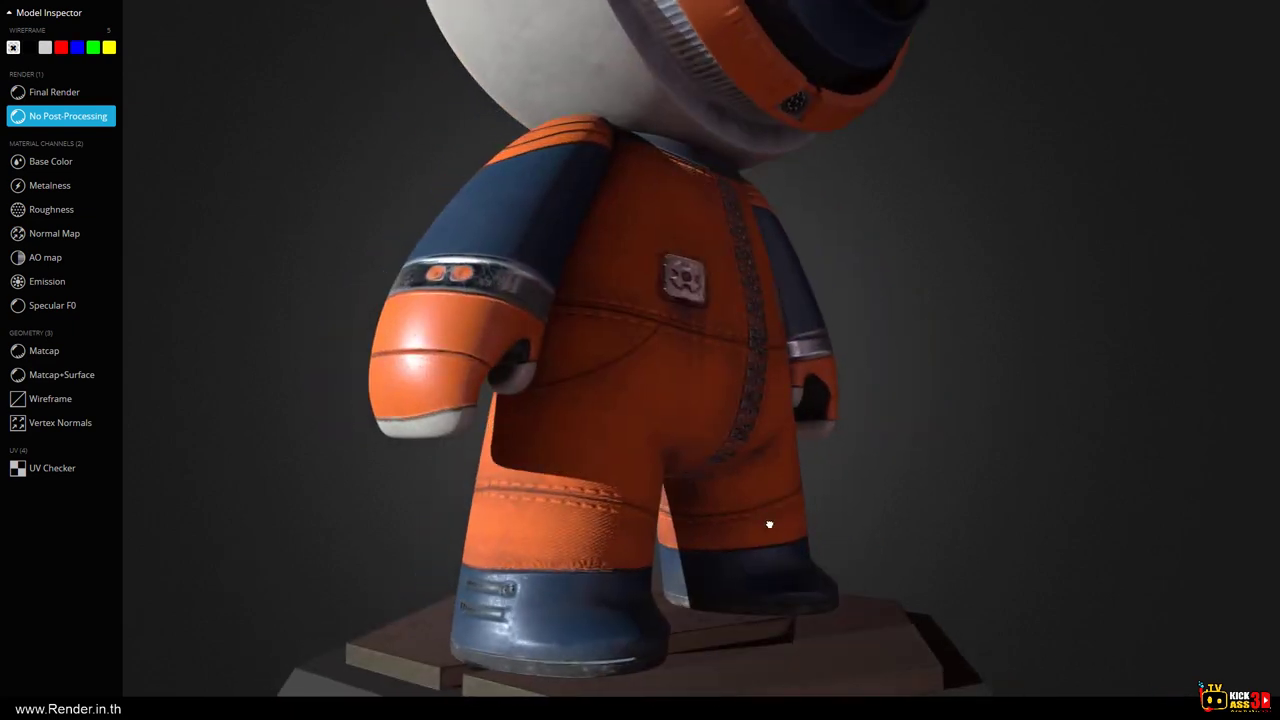
mouse_move(564, 534)
left_mouse_down()
mouse_move(474, 523)
mouse_move(420, 534)
mouse_move(500, 566)
mouse_move(535, 606)
mouse_move(486, 523)
mouse_move(586, 511)
mouse_move(445, 501)
mouse_move(528, 423)
mouse_move(571, 457)
mouse_move(580, 508)
mouse_move(538, 450)
mouse_move(714, 451)
mouse_move(571, 443)
mouse_move(589, 430)
left_mouse_up()
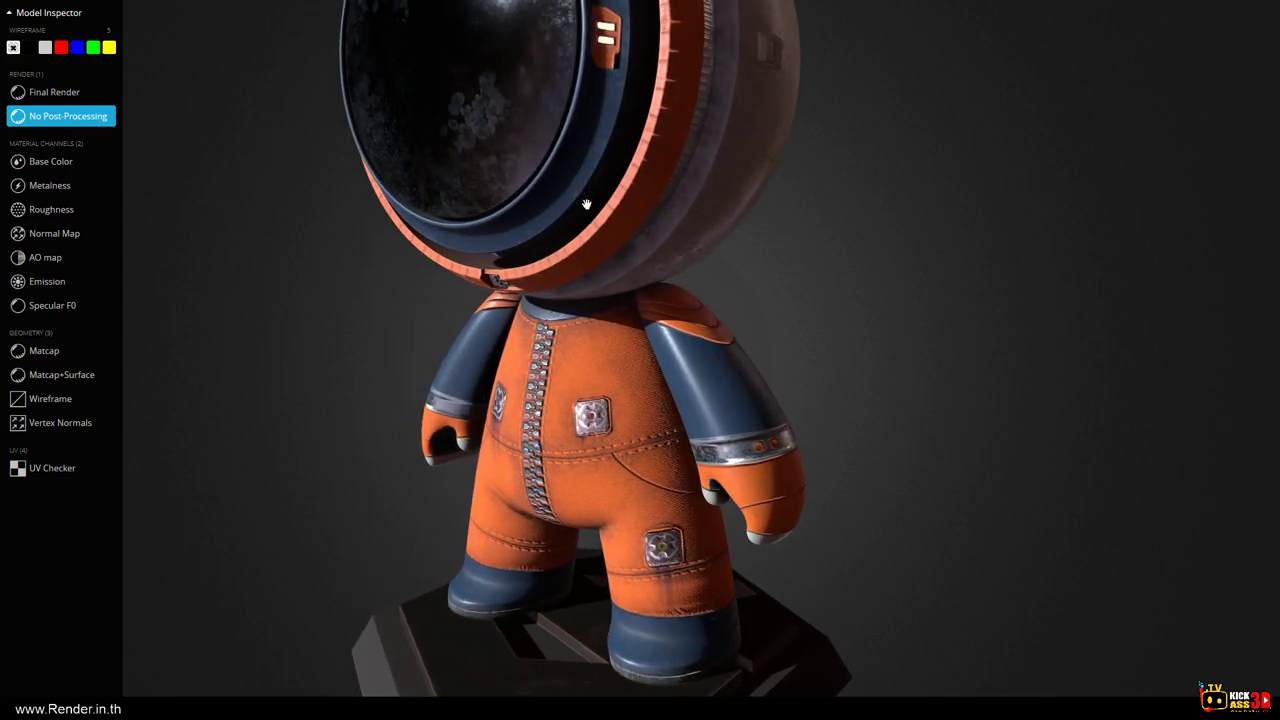
mouse_move(586, 204)
left_mouse_down()
mouse_move(413, 385)
mouse_move(427, 418)
mouse_move(437, 411)
mouse_move(457, 438)
left_mouse_up()
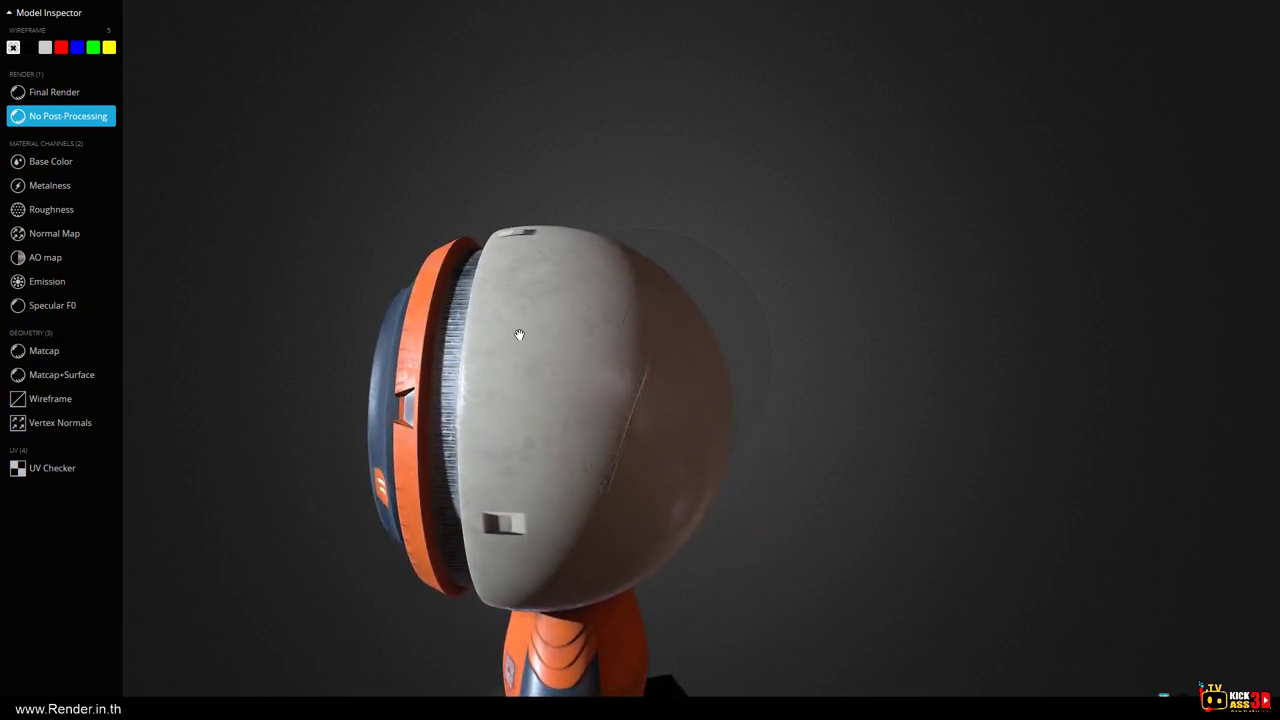
mouse_move(445, 408)
left_mouse_down()
mouse_move(486, 380)
mouse_move(594, 461)
mouse_move(640, 469)
left_mouse_up()
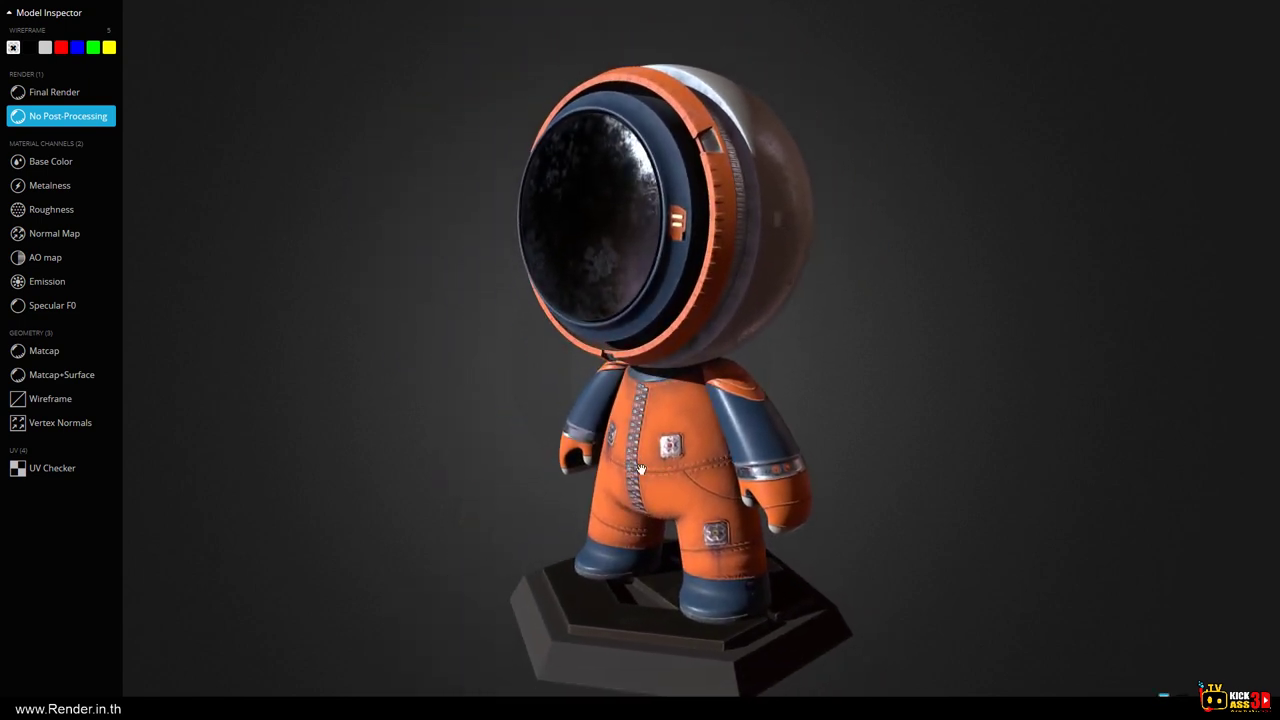
Isolate the Base Color material channel and orbit to see the flat suit and helmet colours.
left_click(72, 164)
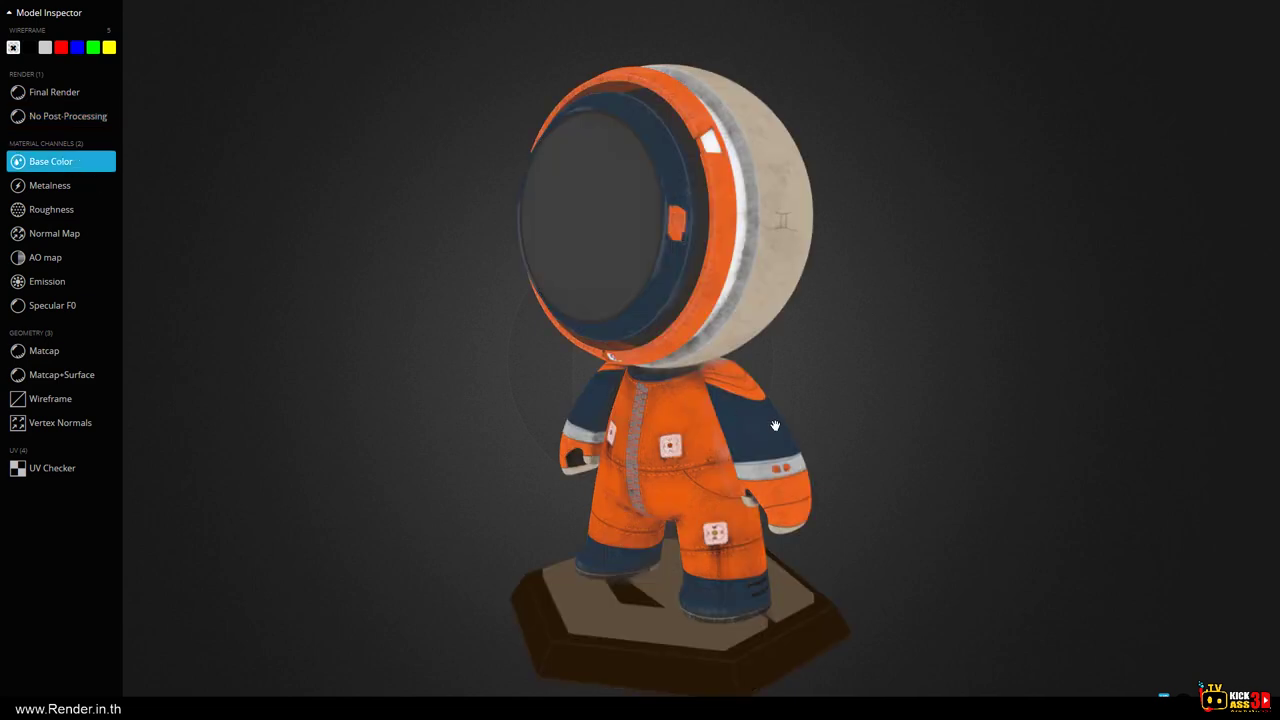
mouse_move(775, 426)
left_mouse_down()
mouse_move(434, 409)
mouse_move(709, 431)
mouse_move(628, 432)
left_mouse_up()
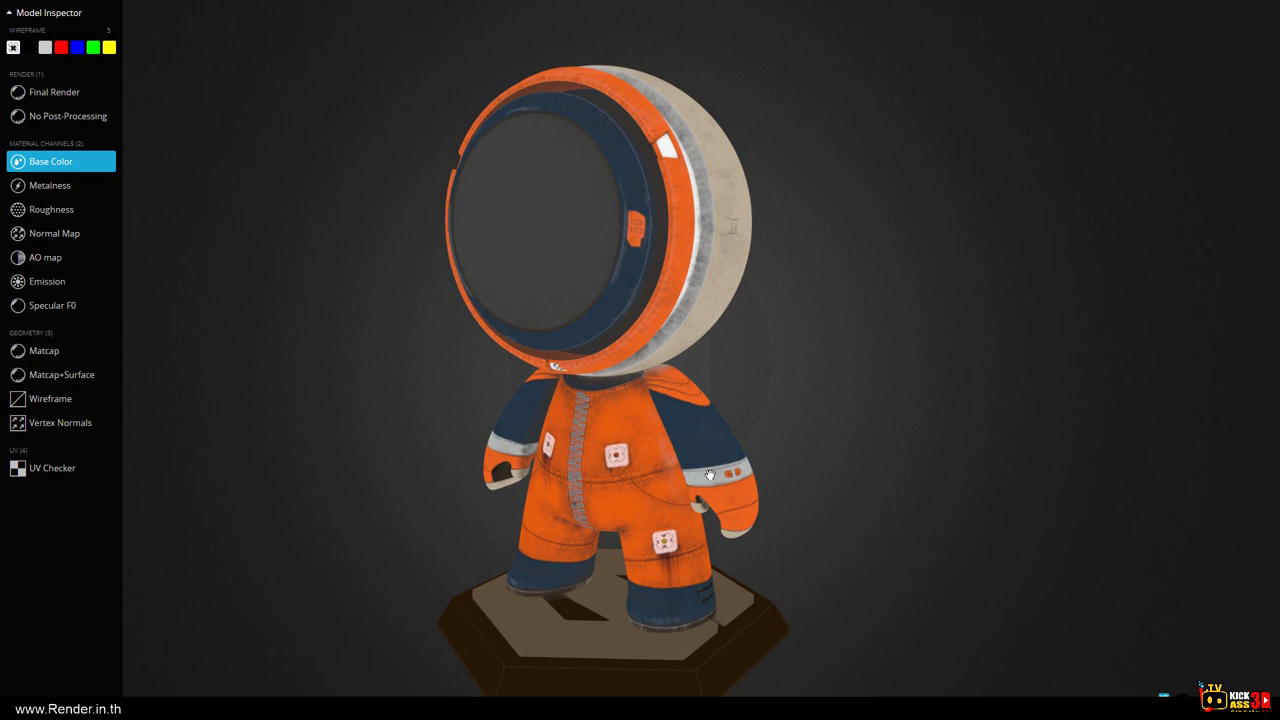
Orbit the astronaut from side to back and front while viewing its metalness map.
left_click_drag(703, 371, 684, 138)
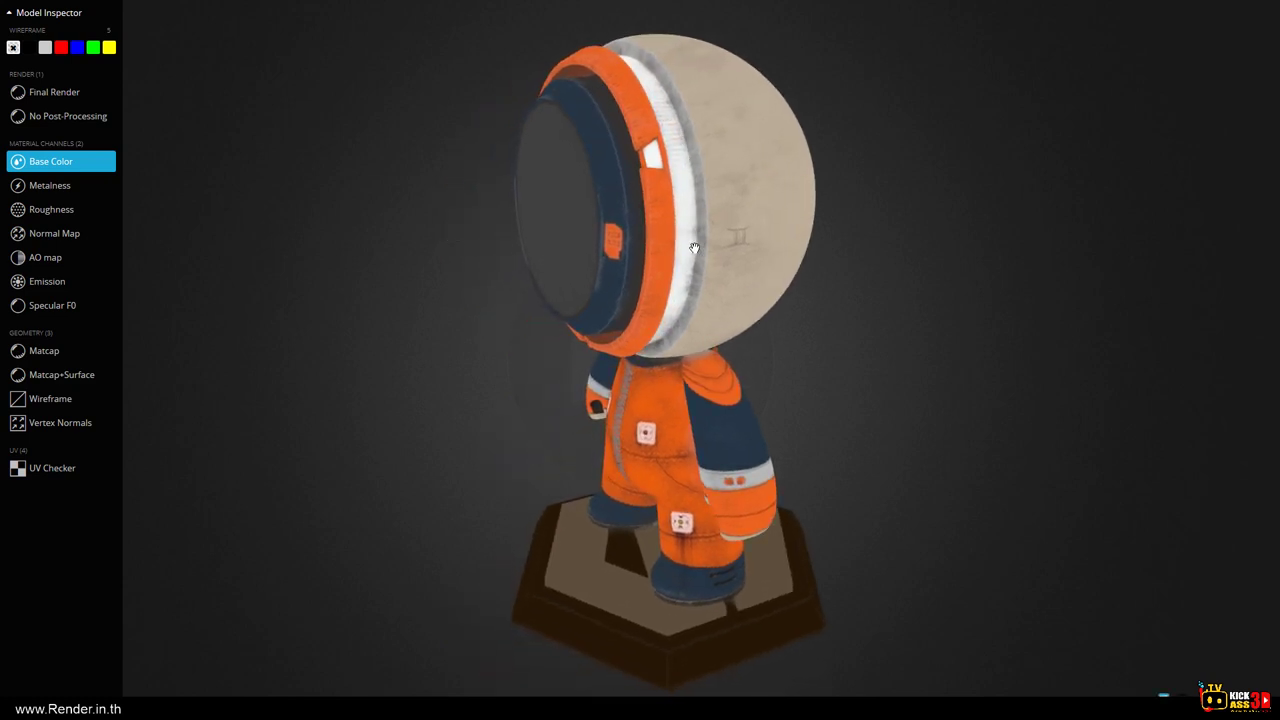
left_click_drag(681, 298, 650, 170)
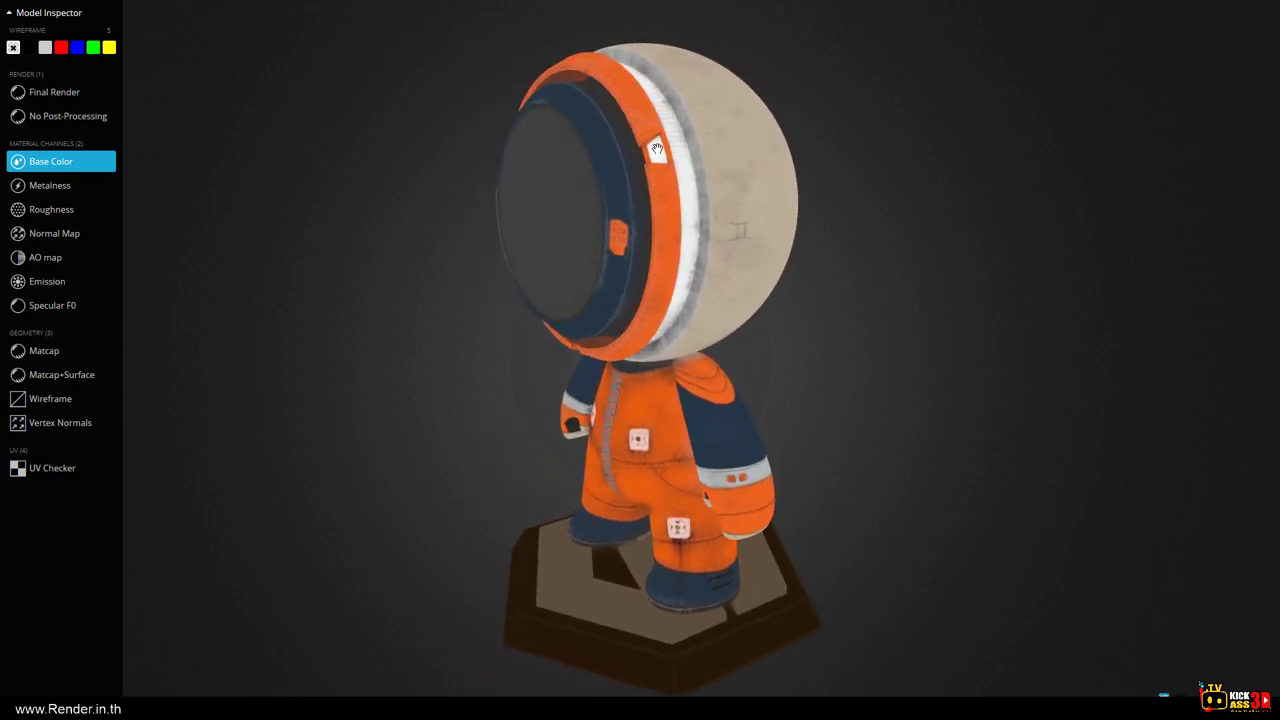
left_click_drag(694, 319, 22, 192)
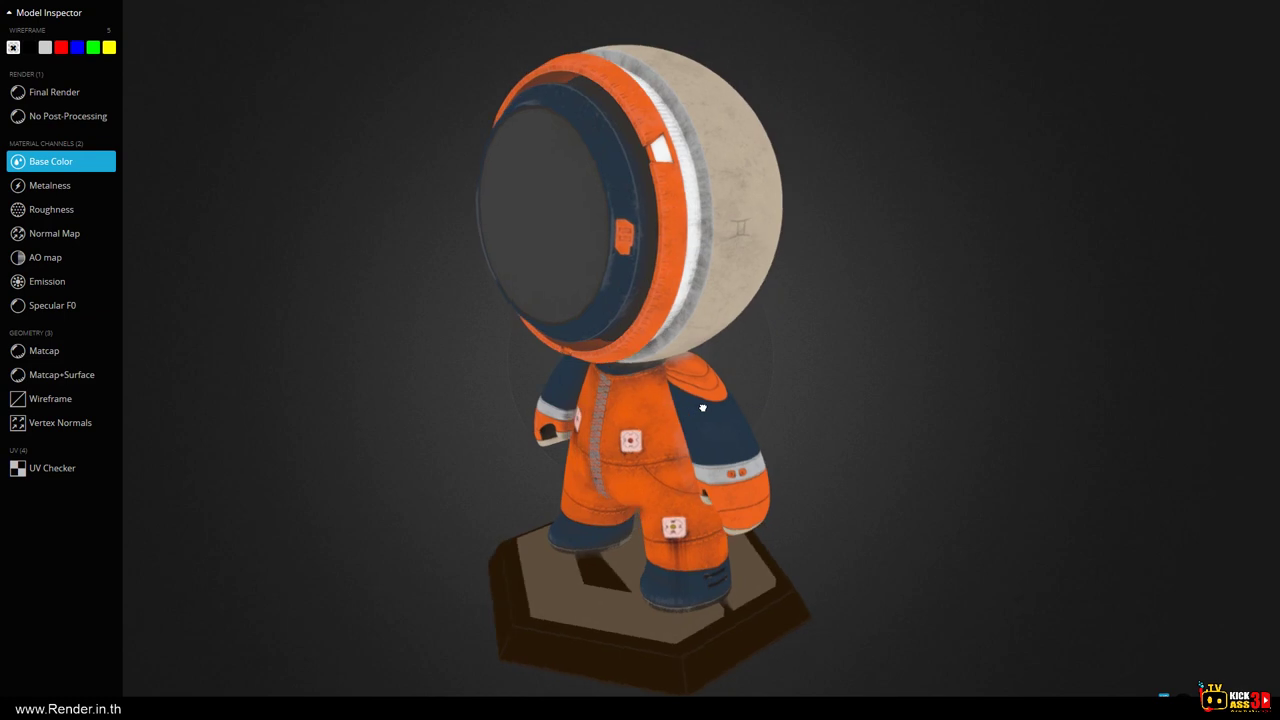
left_click(30, 189)
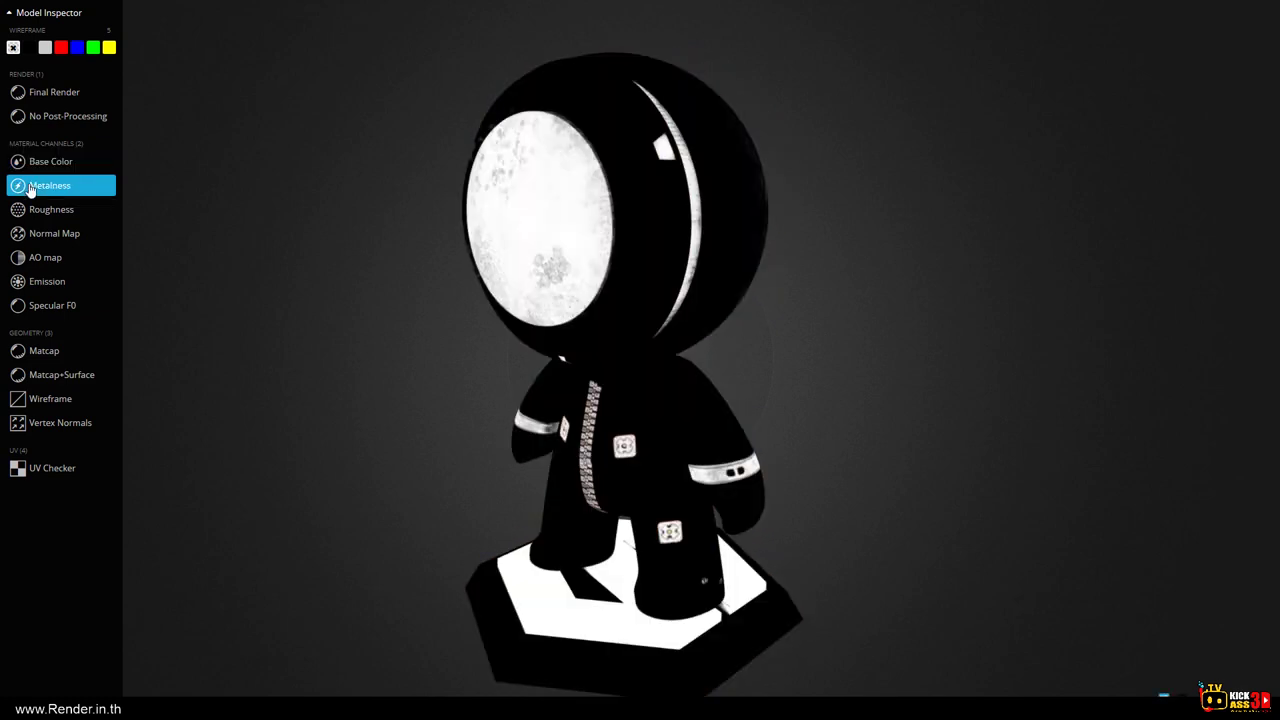
left_click_drag(695, 203, 703, 250)
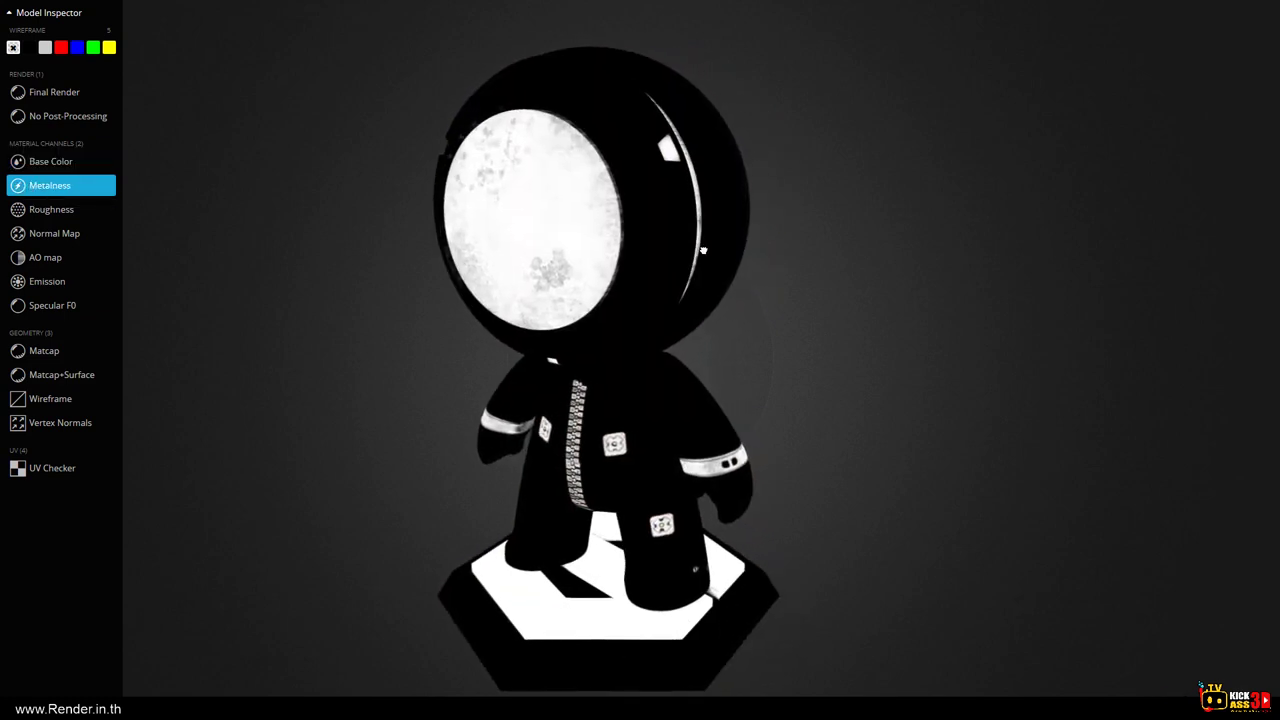
left_click_drag(658, 470, 691, 512)
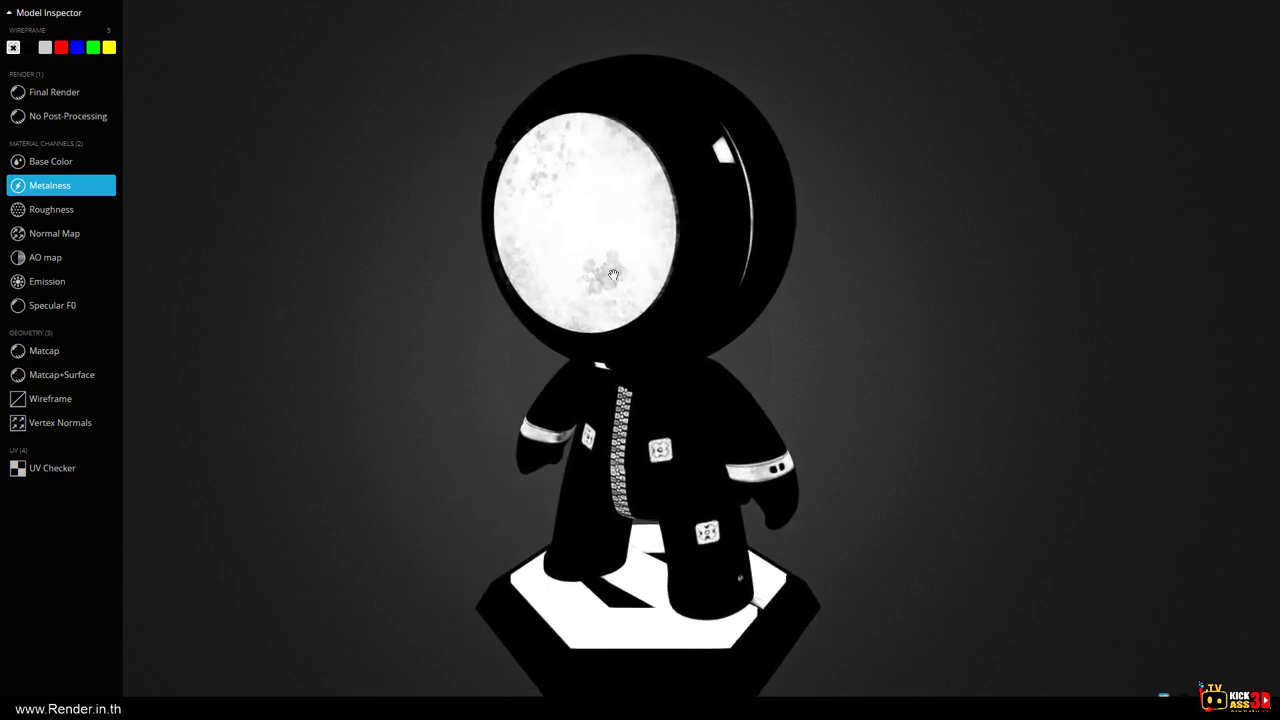
Compare the base colour and unprocessed render around the astronaut, then return to the metalness map.
left_click(35, 161)
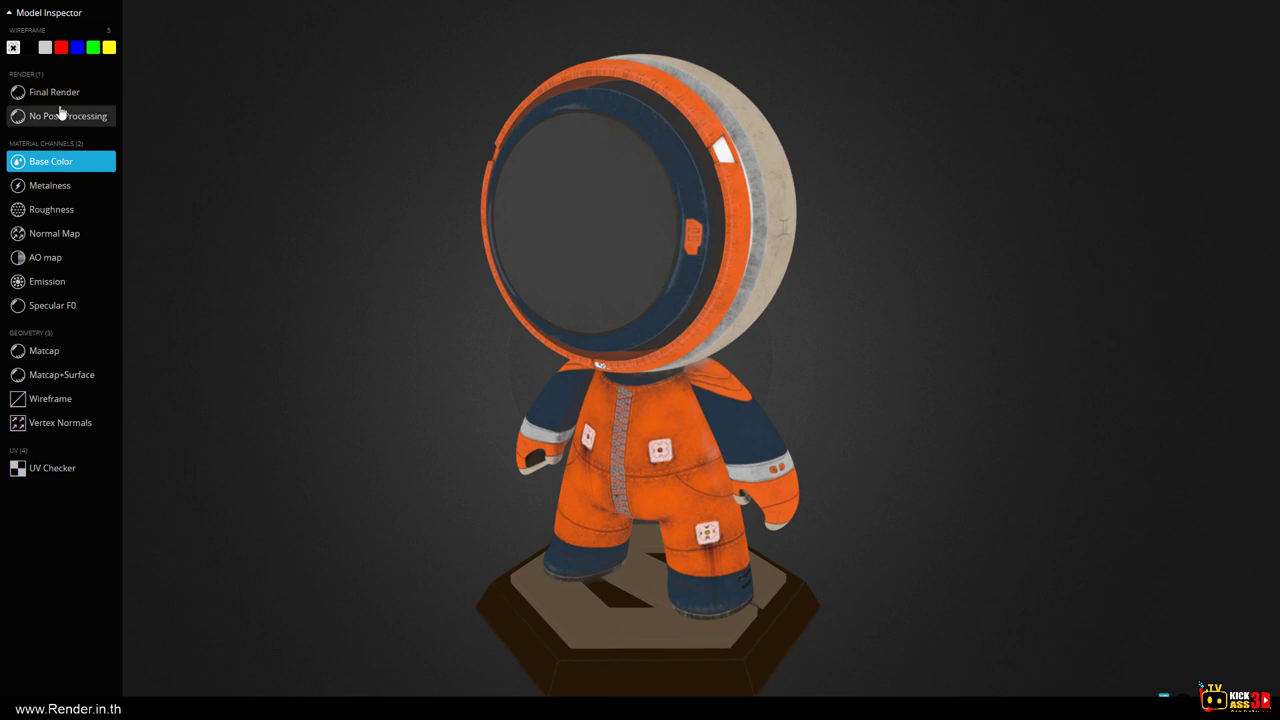
left_click(60, 113)
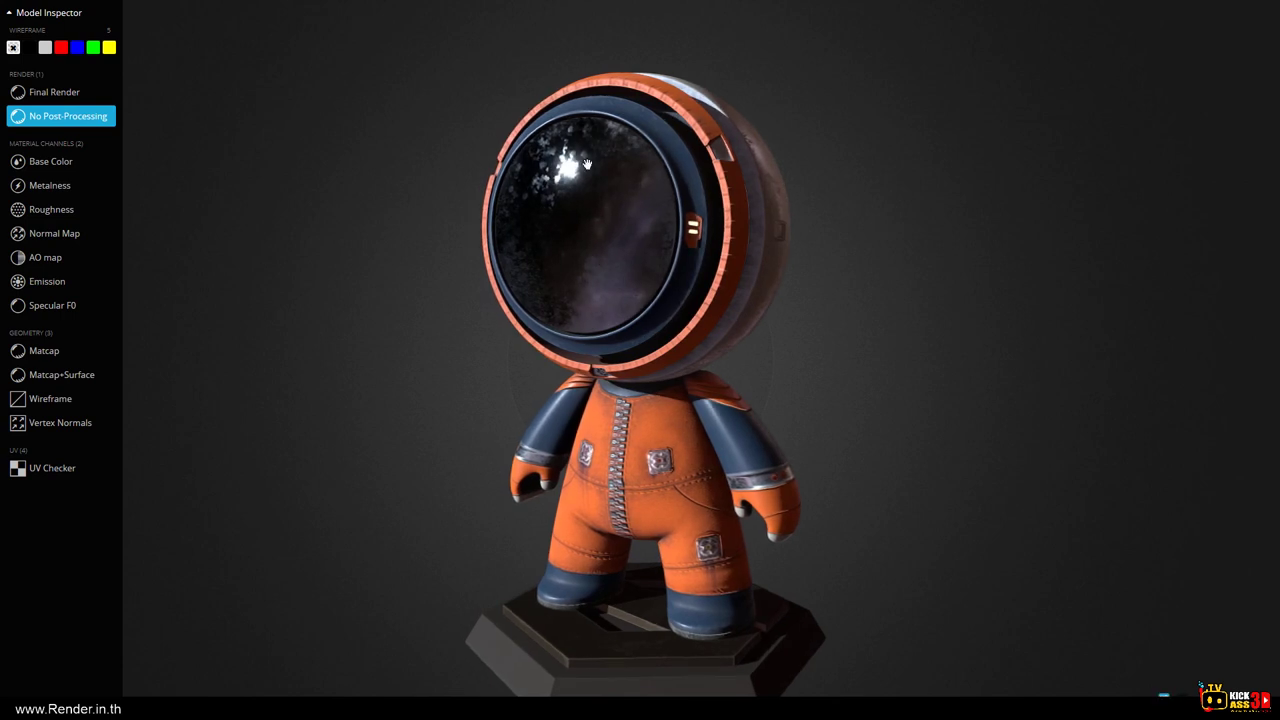
left_click(73, 163)
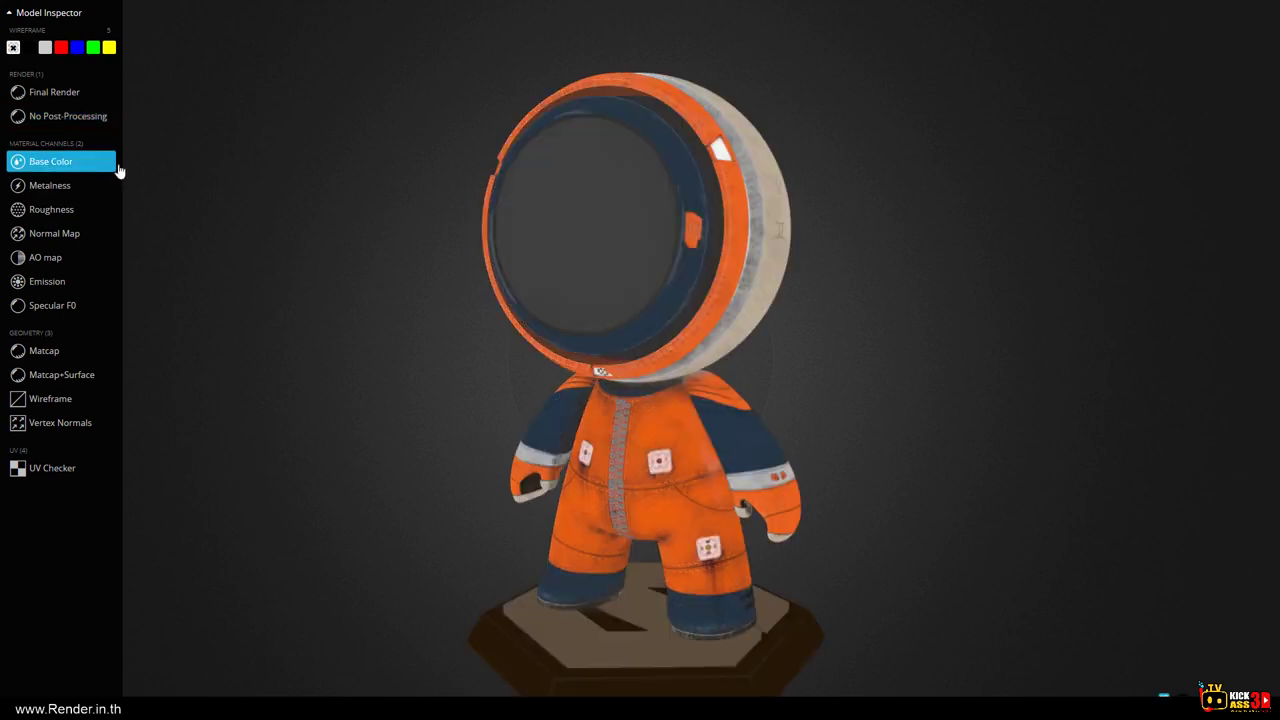
mouse_move(650, 218)
left_mouse_down()
mouse_move(754, 231)
mouse_move(628, 224)
mouse_move(743, 223)
left_mouse_up()
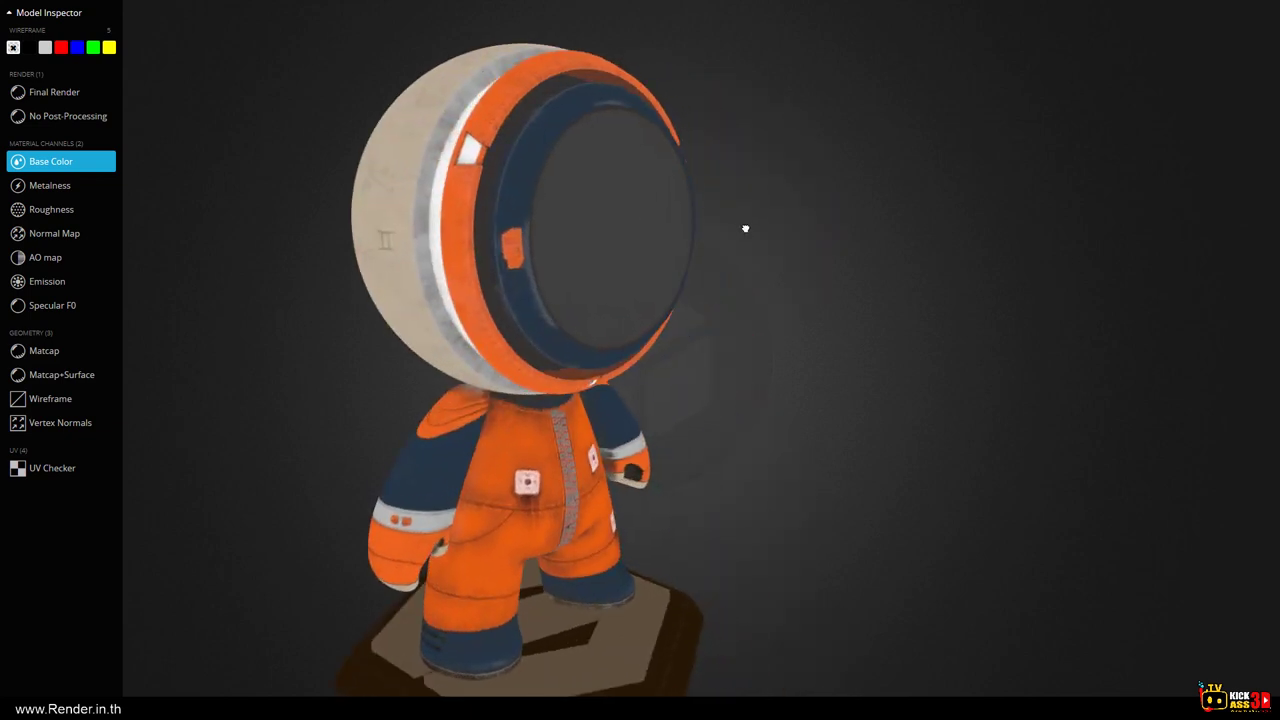
mouse_move(600, 218)
left_mouse_down()
mouse_move(646, 209)
mouse_move(626, 223)
mouse_move(649, 211)
mouse_move(700, 254)
mouse_move(603, 251)
mouse_move(566, 189)
mouse_move(424, 211)
left_mouse_up()
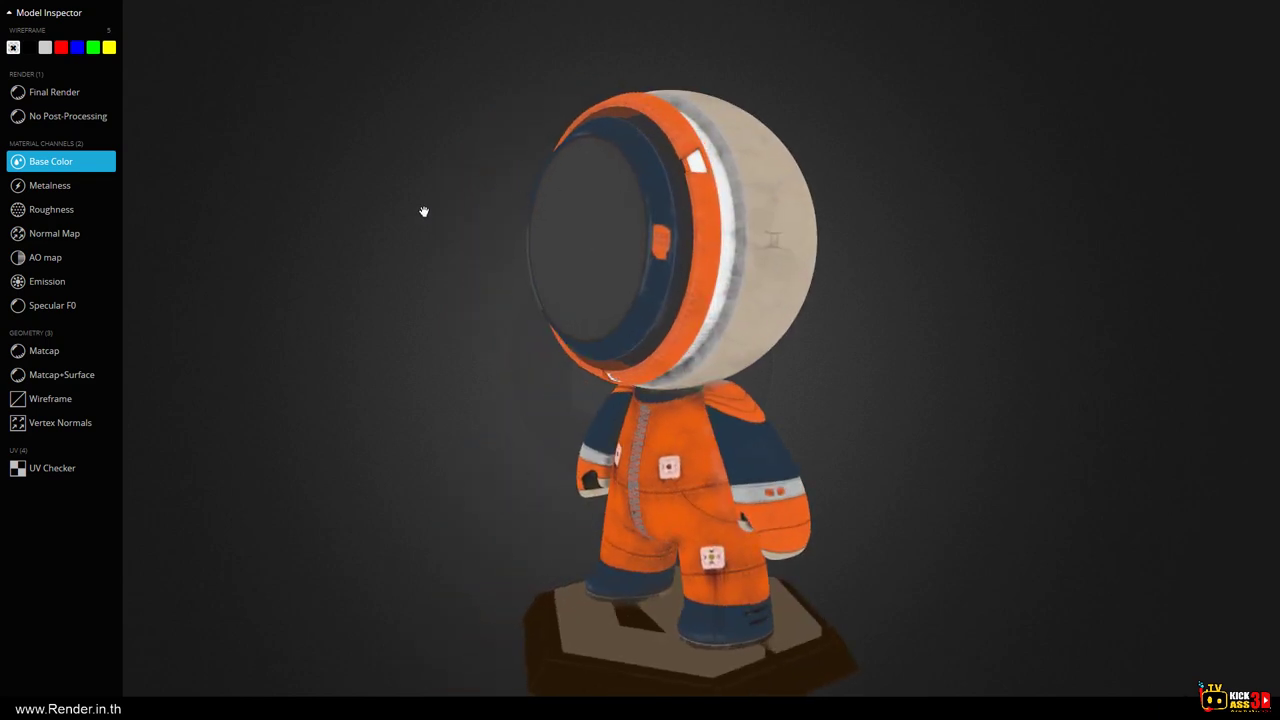
left_click(49, 186)
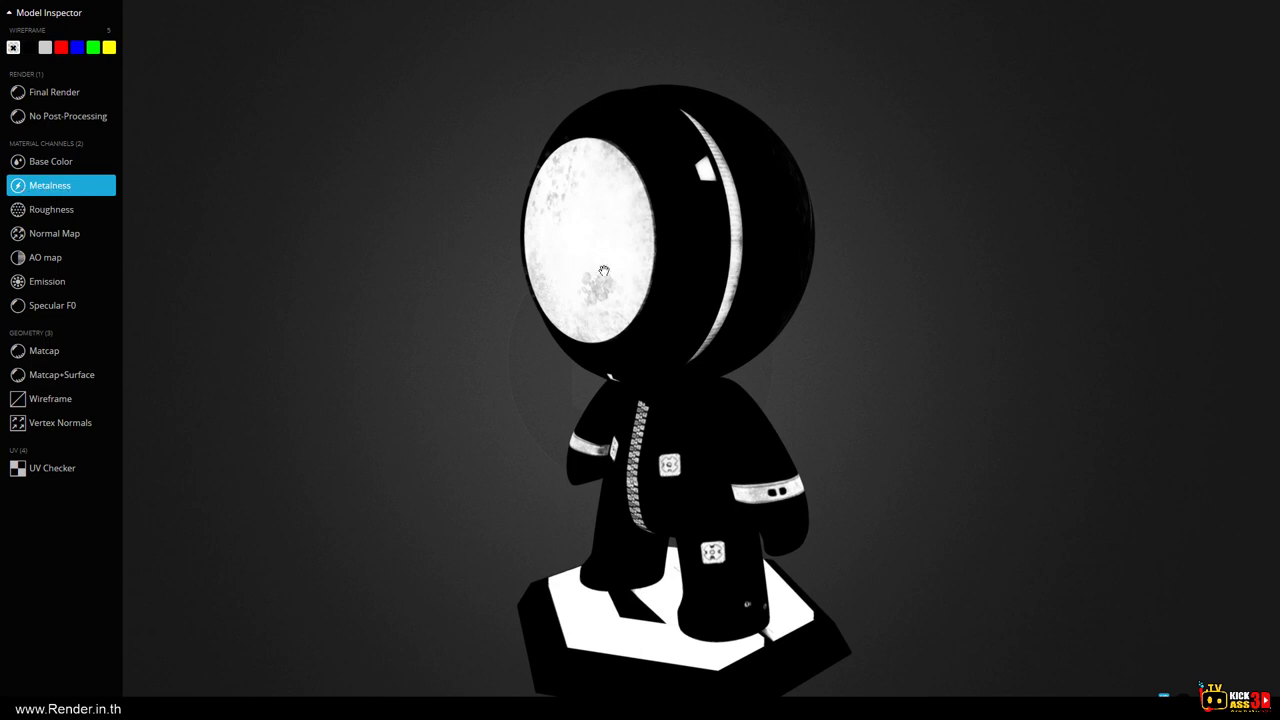
left_click_drag(738, 448, 701, 275)
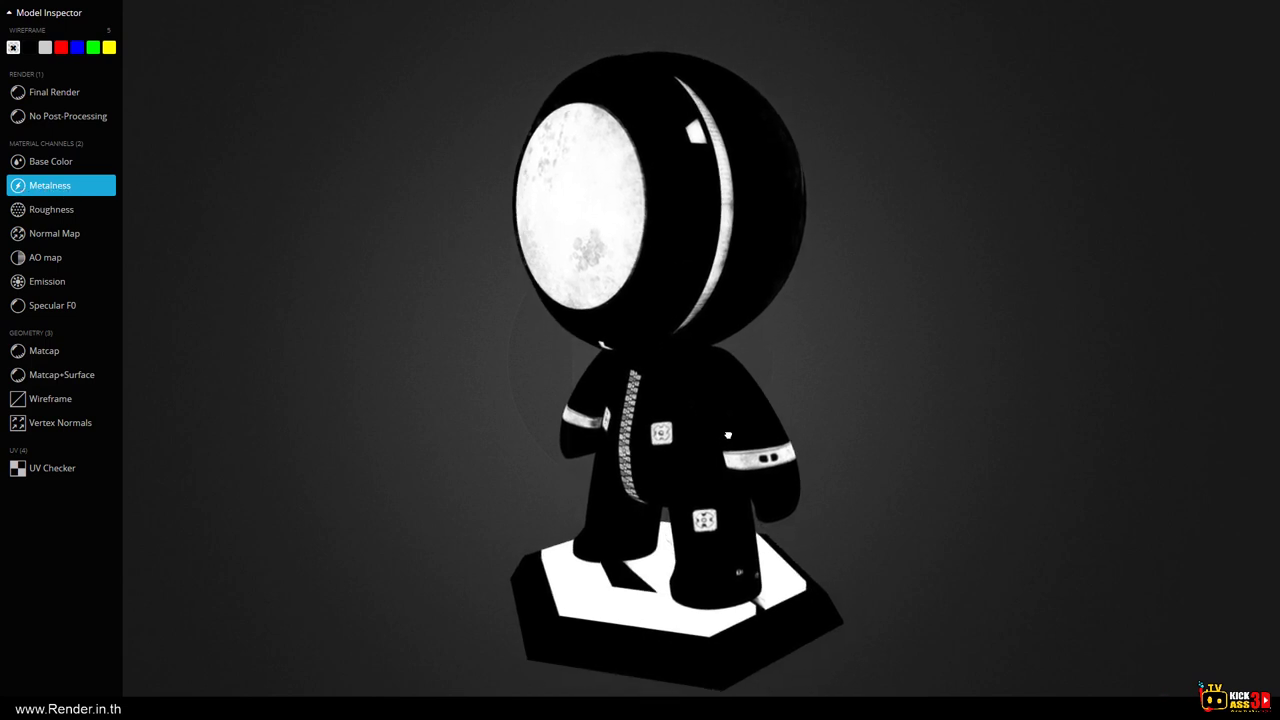
scroll(701, 275, "up", 5)
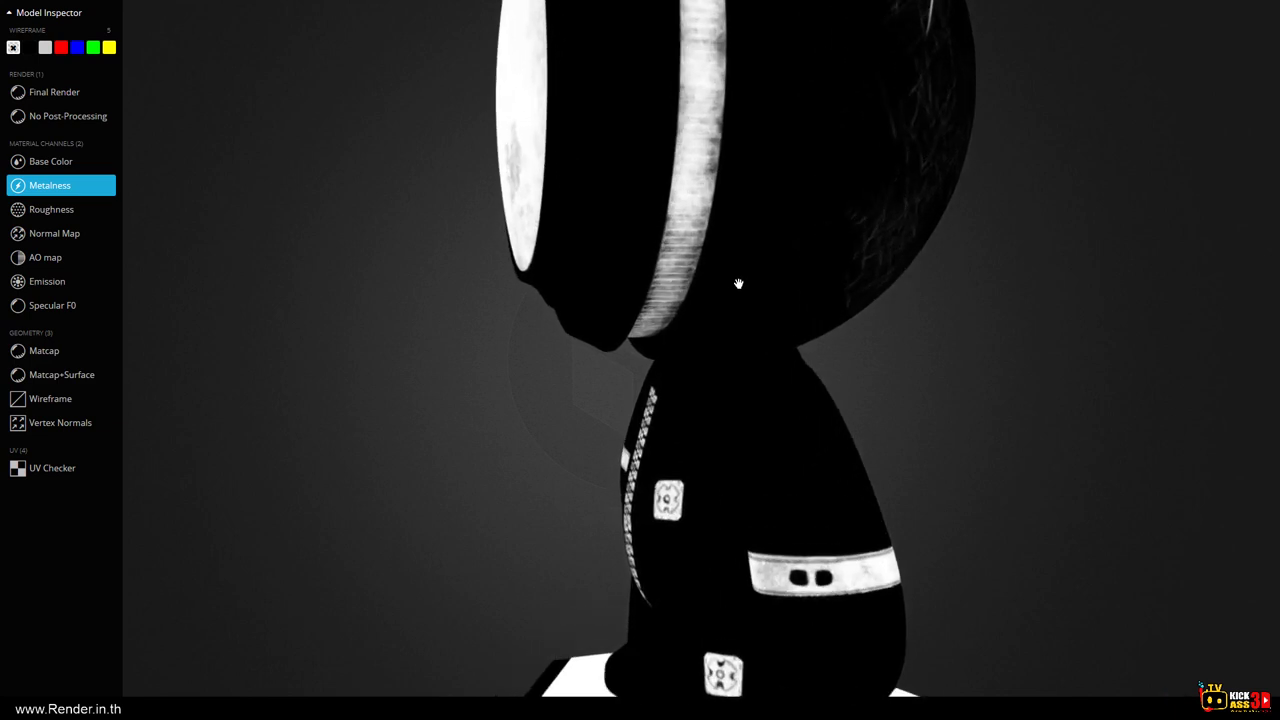
scroll(720, 300, "down", 5)
left_click_drag(720, 300, 707, 350)
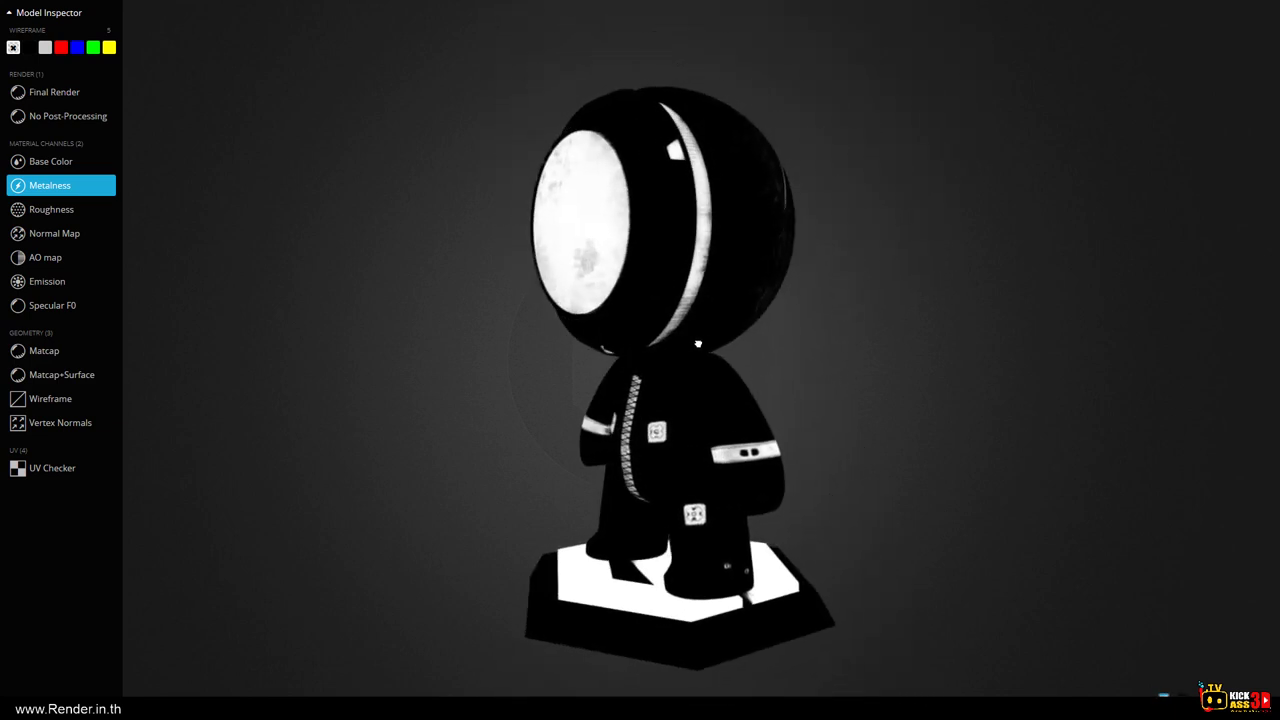
scroll(689, 297, "up", 2)
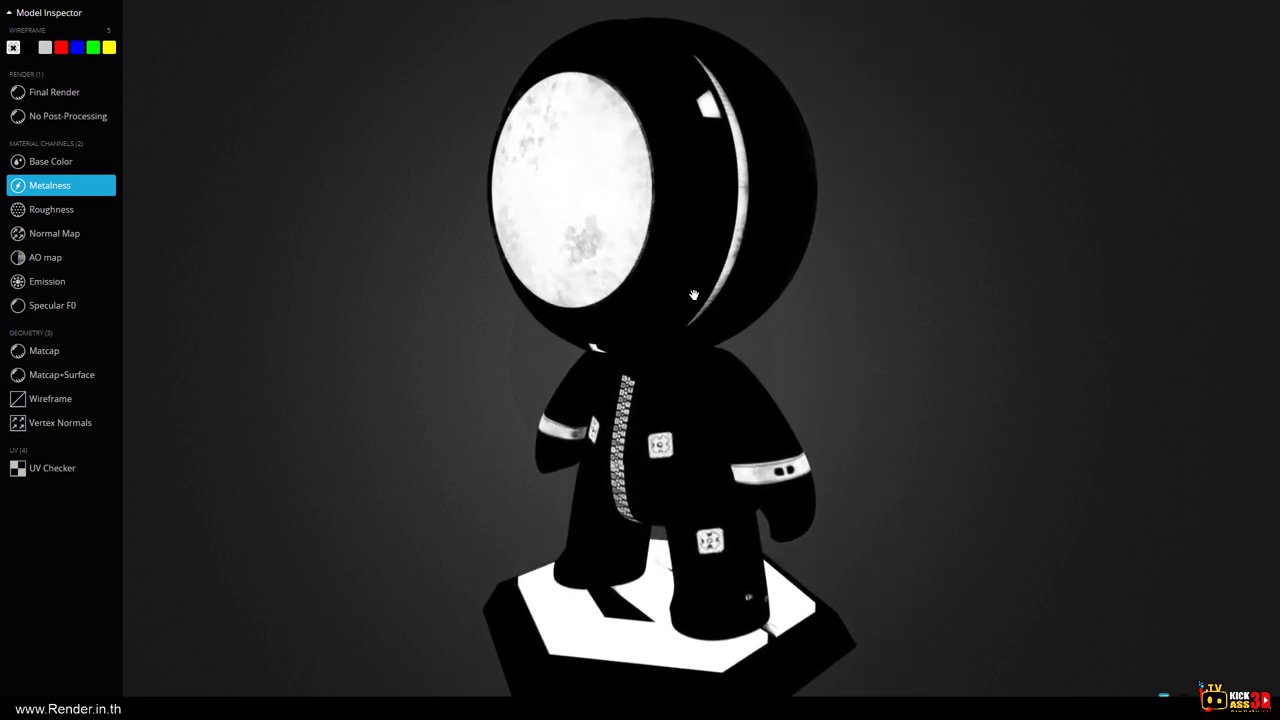
scroll(697, 298, "down", 2)
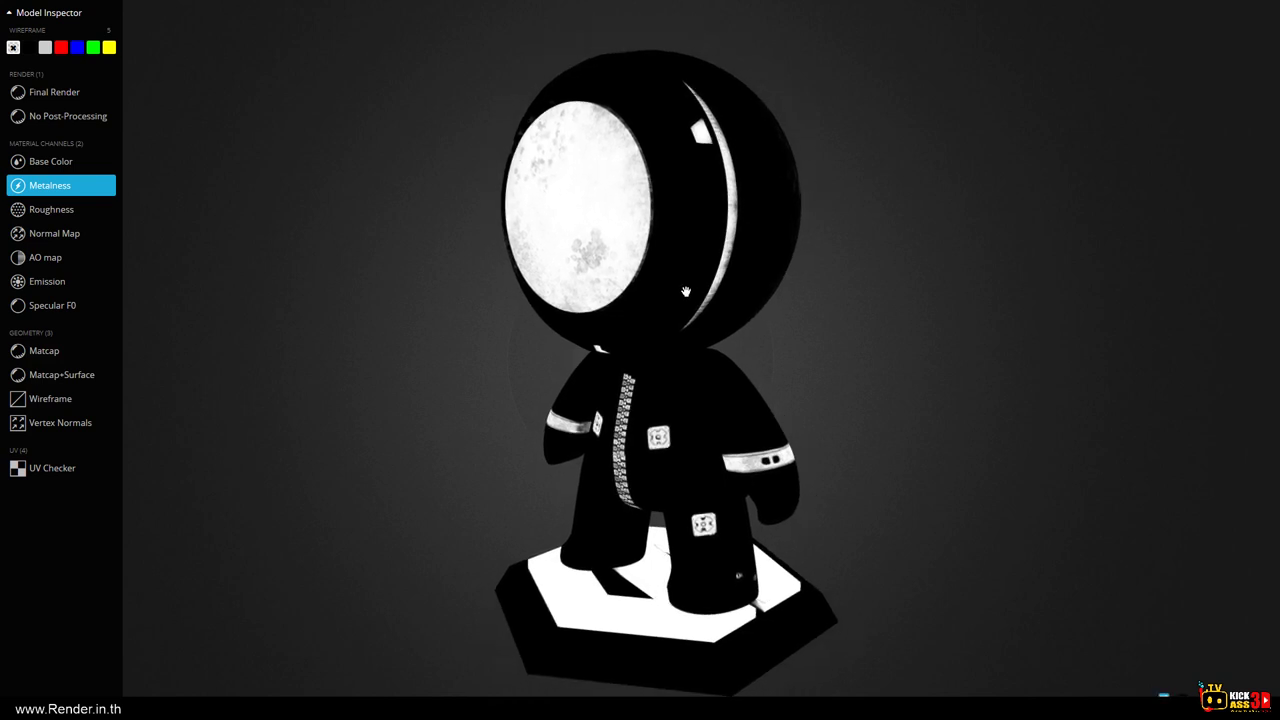
left_click_drag(697, 298, 600, 246)
scroll(672, 293, "up", 1)
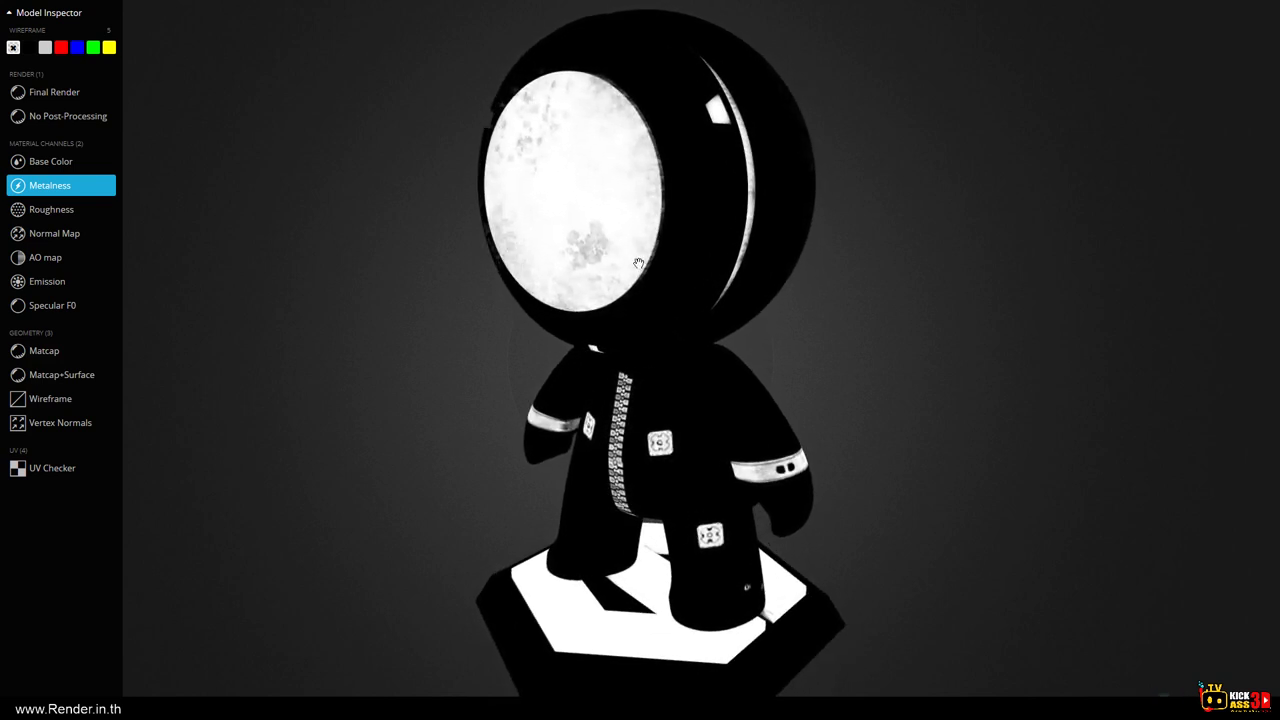
scroll(655, 270, "down", 2)
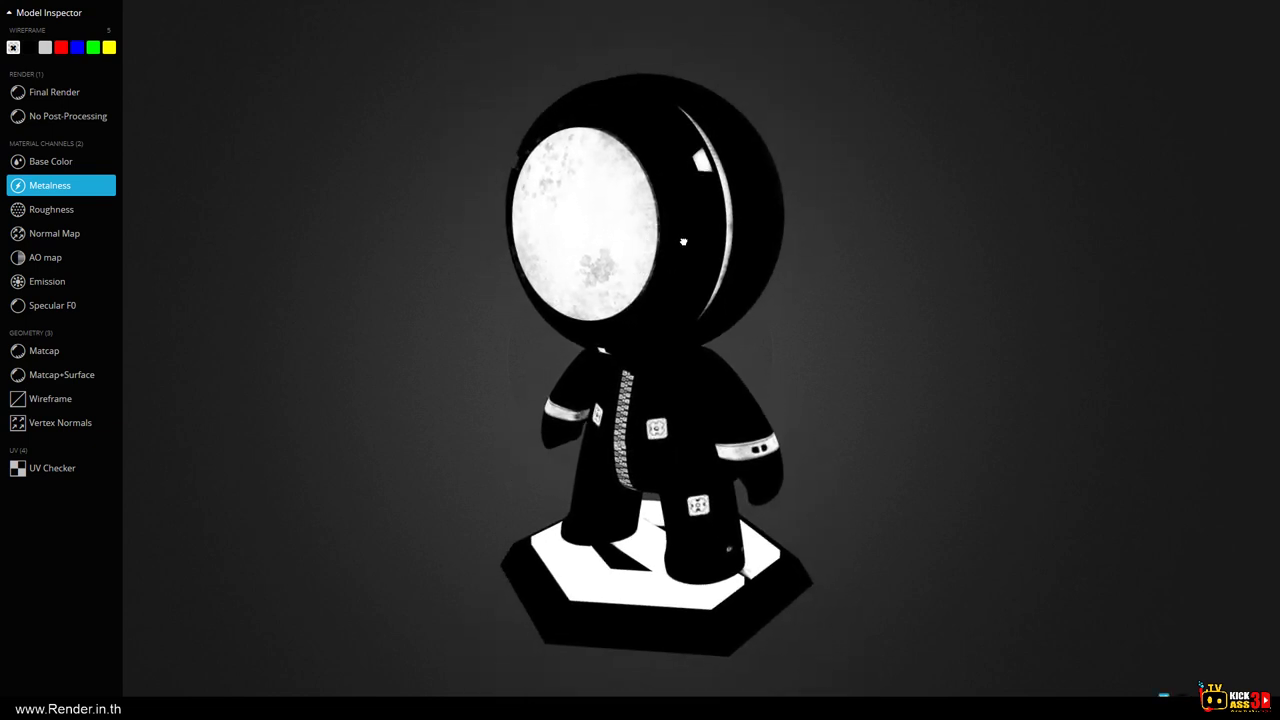
mouse_move(683, 241)
left_mouse_down()
mouse_move(649, 241)
mouse_move(741, 268)
mouse_move(702, 213)
left_mouse_up()
left_click_drag(685, 258, 628, 404)
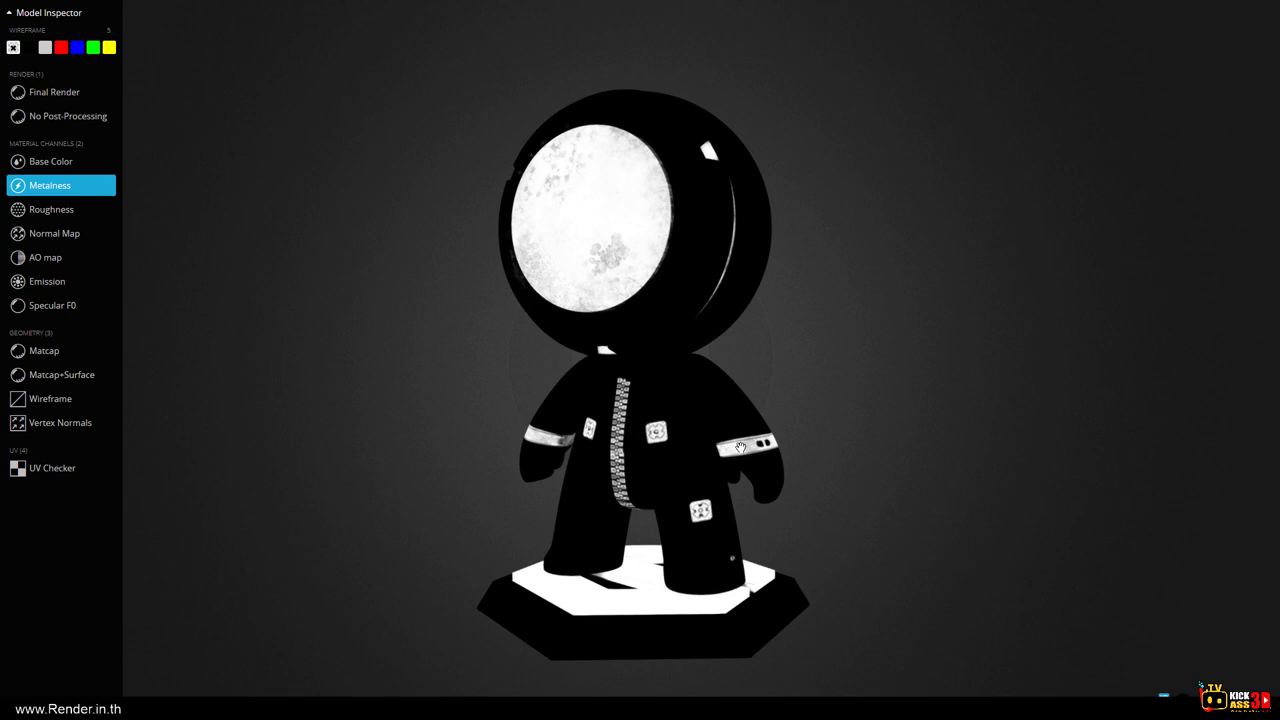
left_click_drag(621, 274, 594, 271)
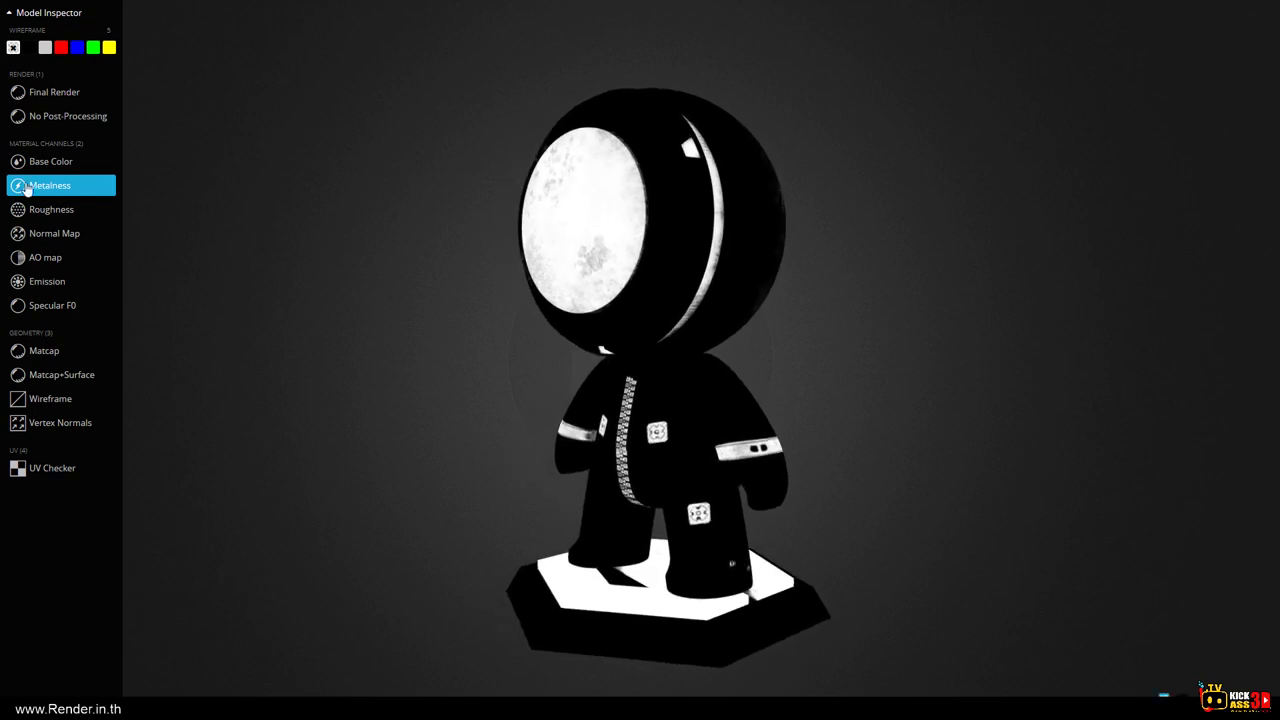
Show the roughness map, then orbit and zoom in on the astronaut's helmet.
left_click(45, 210)
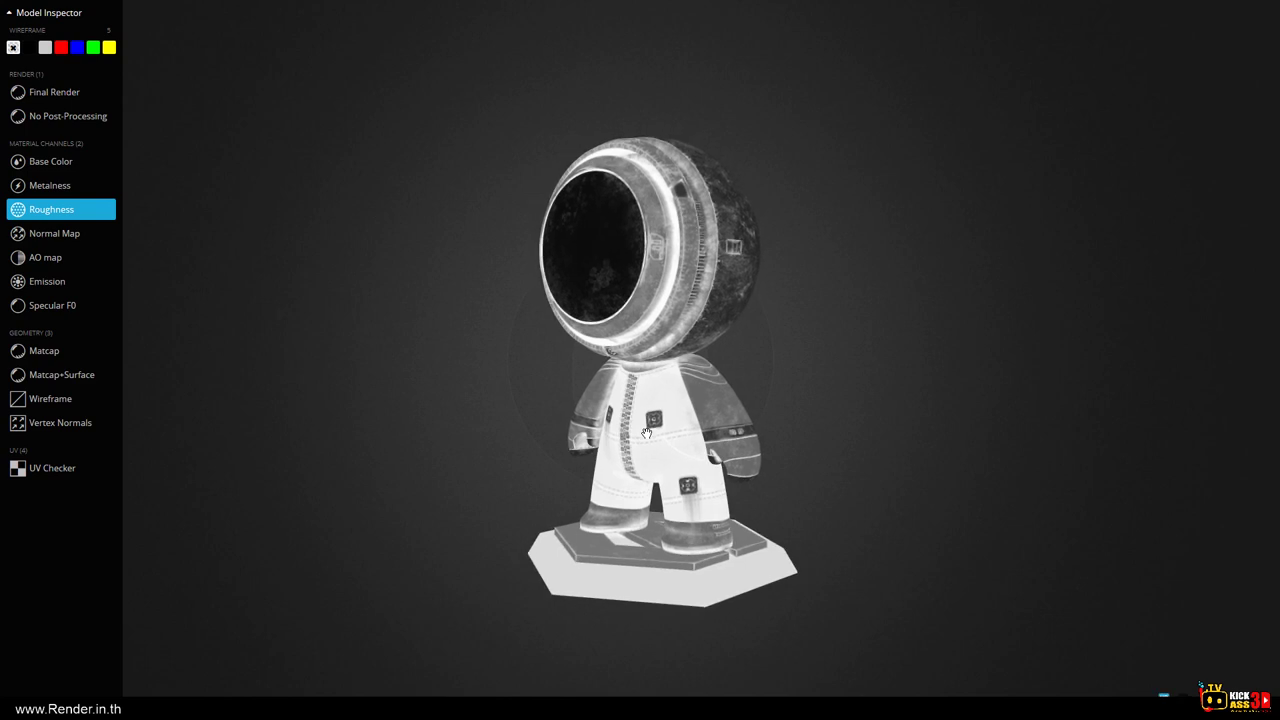
mouse_move(646, 432)
left_mouse_down()
mouse_move(786, 443)
mouse_move(271, 321)
left_mouse_up()
mouse_move(432, 312)
left_mouse_down()
mouse_move(477, 324)
mouse_move(524, 441)
left_mouse_up()
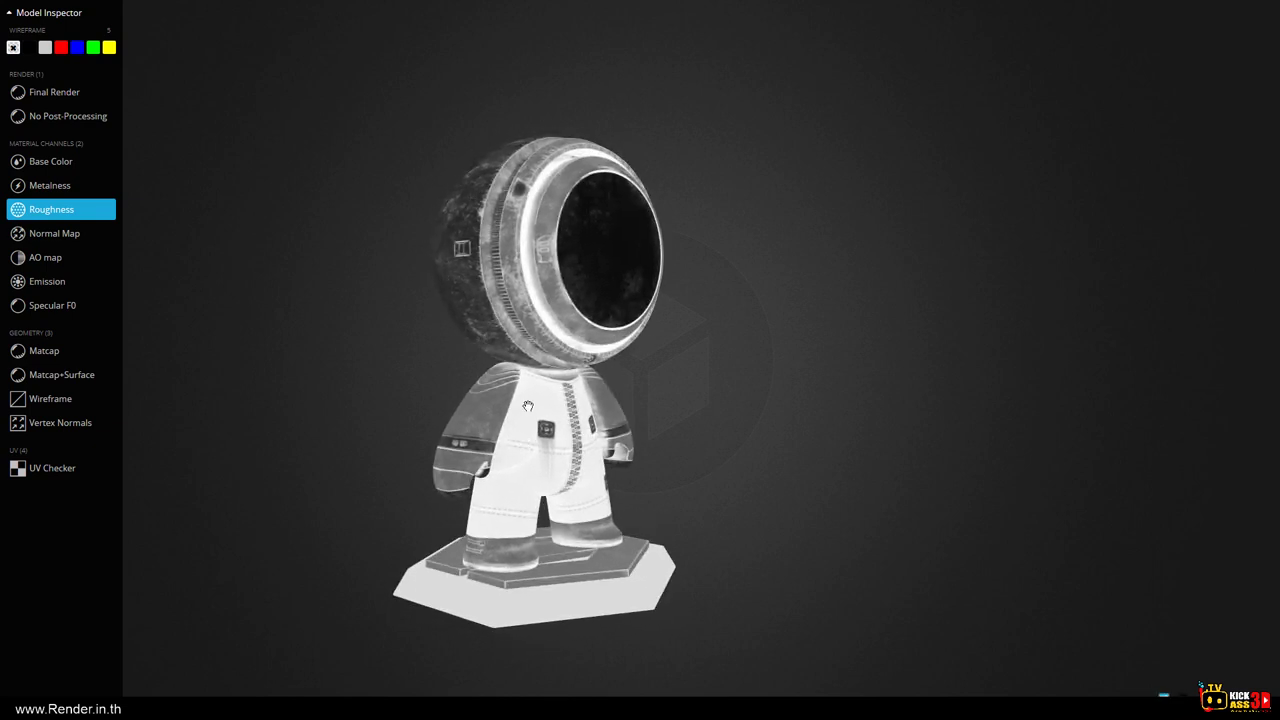
scroll(502, 415, "down", 2)
scroll(495, 410, "up", 3)
scroll(488, 405, "up", 2)
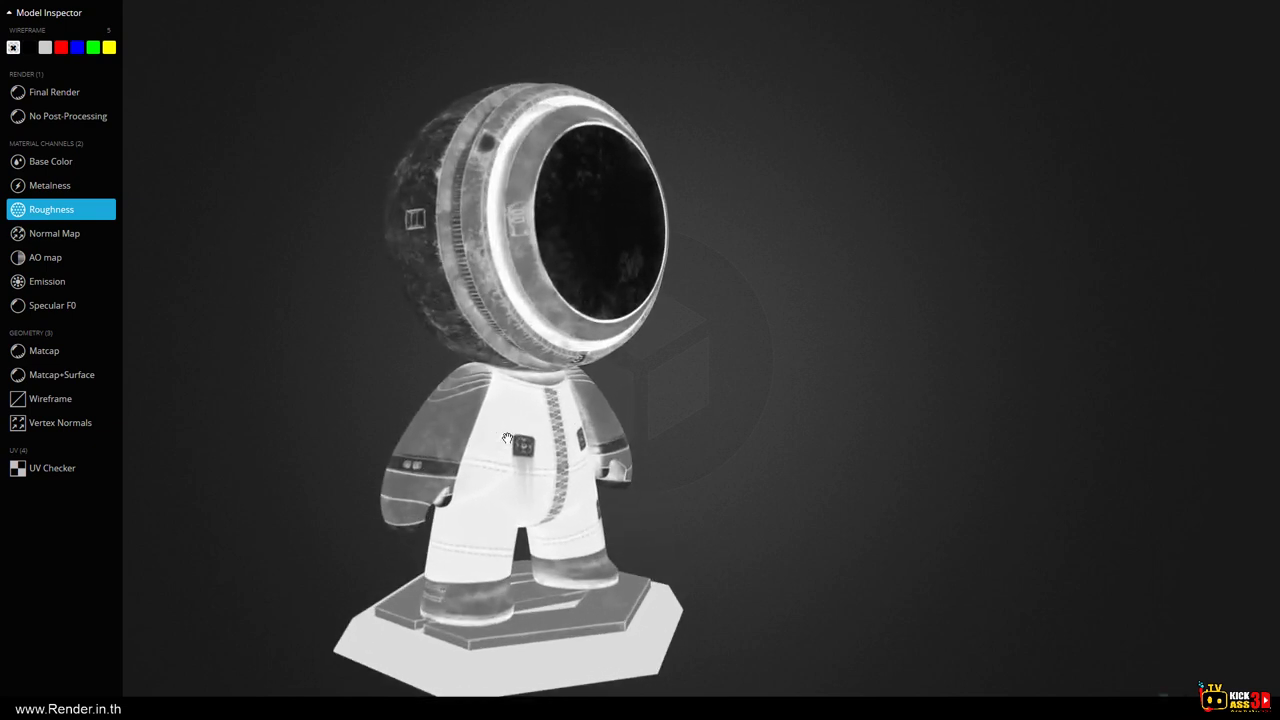
left_click_drag(516, 424, 521, 429)
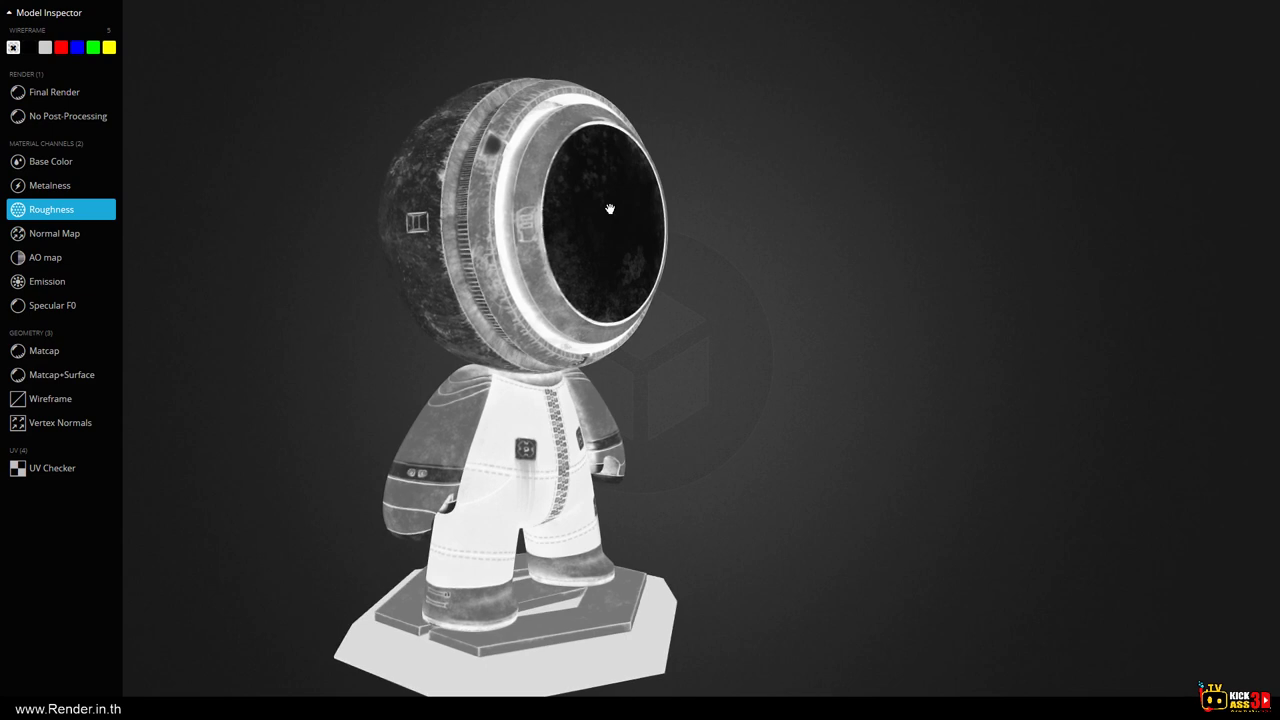
left_click_drag(610, 208, 591, 212)
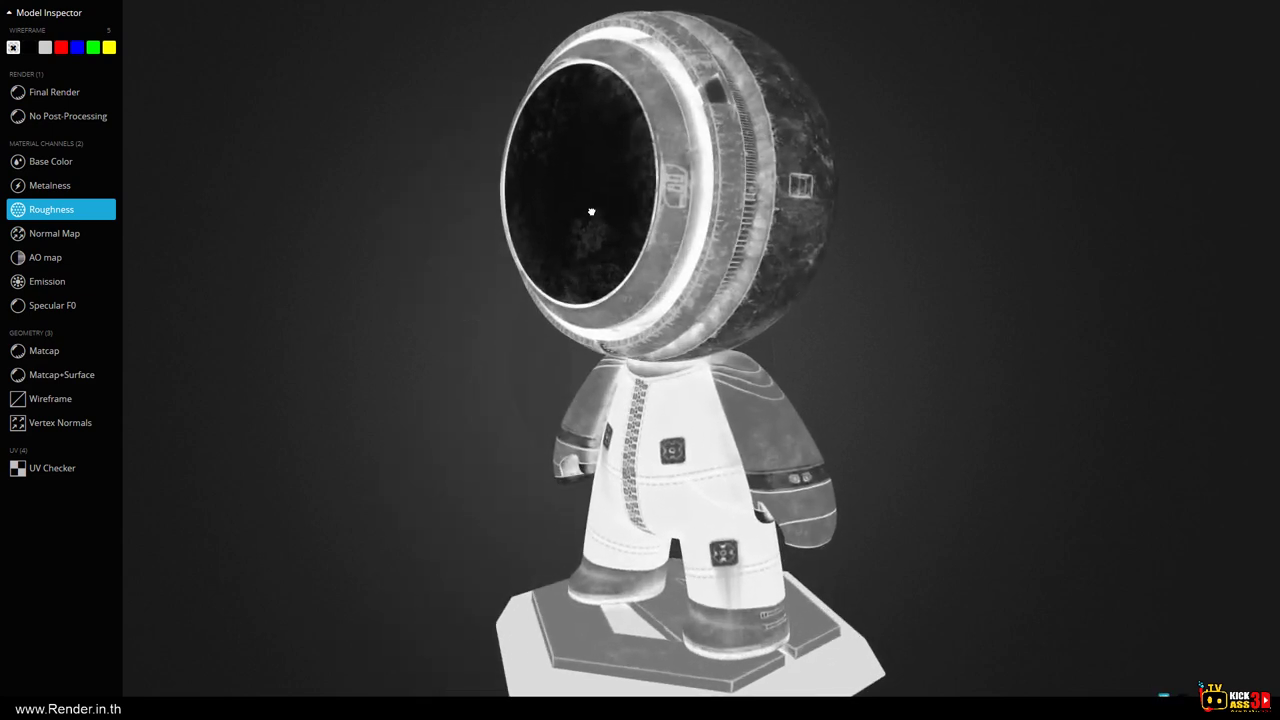
scroll(591, 212, "up", 2)
left_click_drag(580, 223, 550, 121)
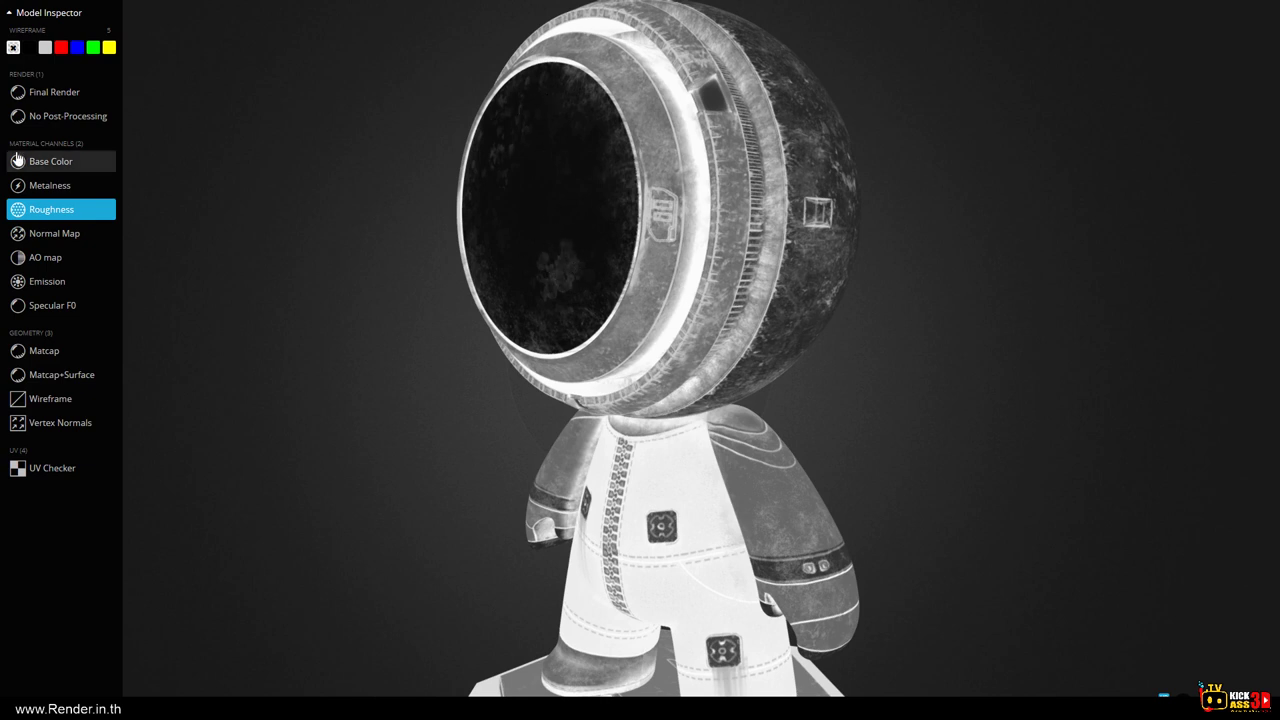
Switch to the unprocessed full-colour render and turn the astronaut toward the front.
left_click(32, 118)
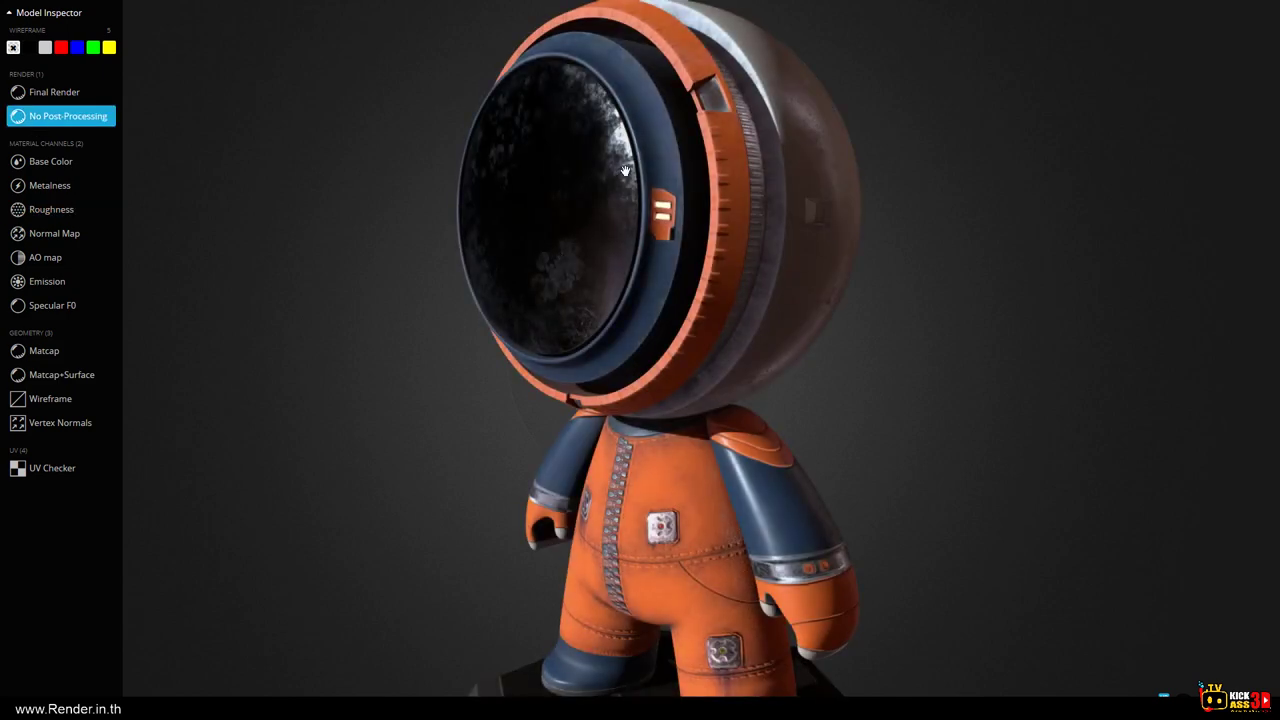
left_click_drag(625, 171, 550, 192)
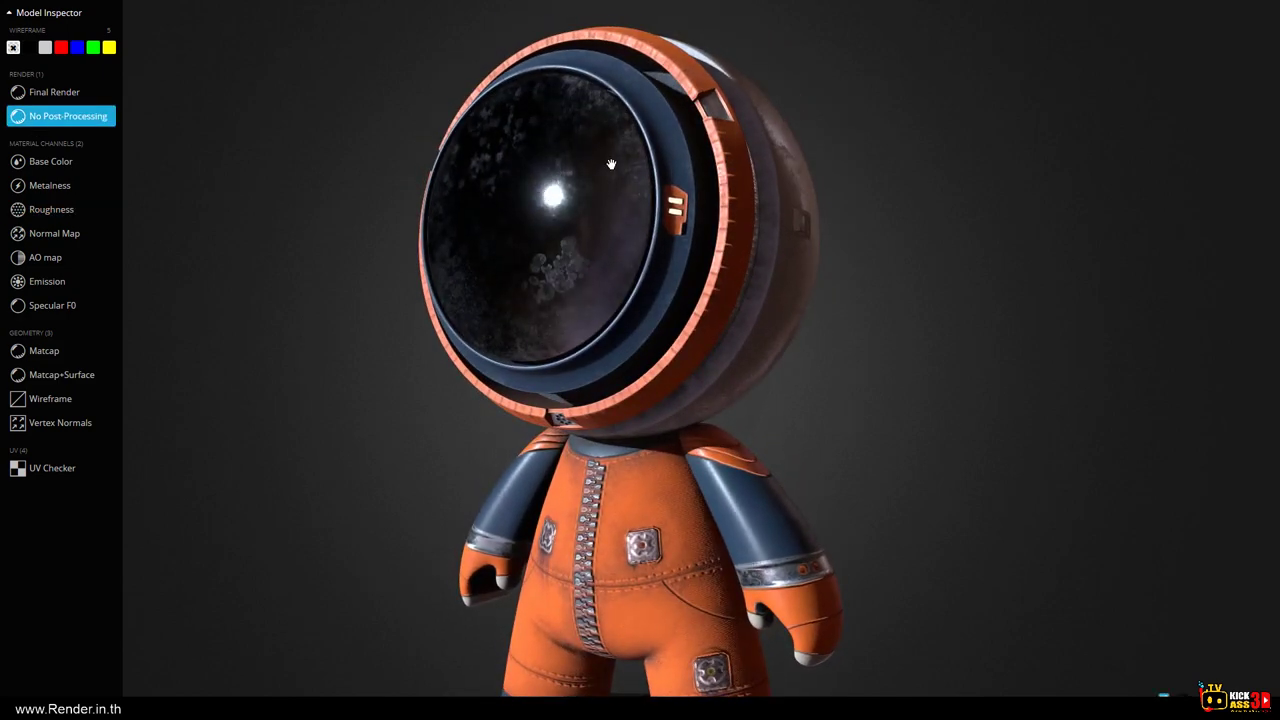
mouse_move(611, 164)
left_mouse_down()
mouse_move(609, 140)
mouse_move(617, 196)
left_mouse_up()
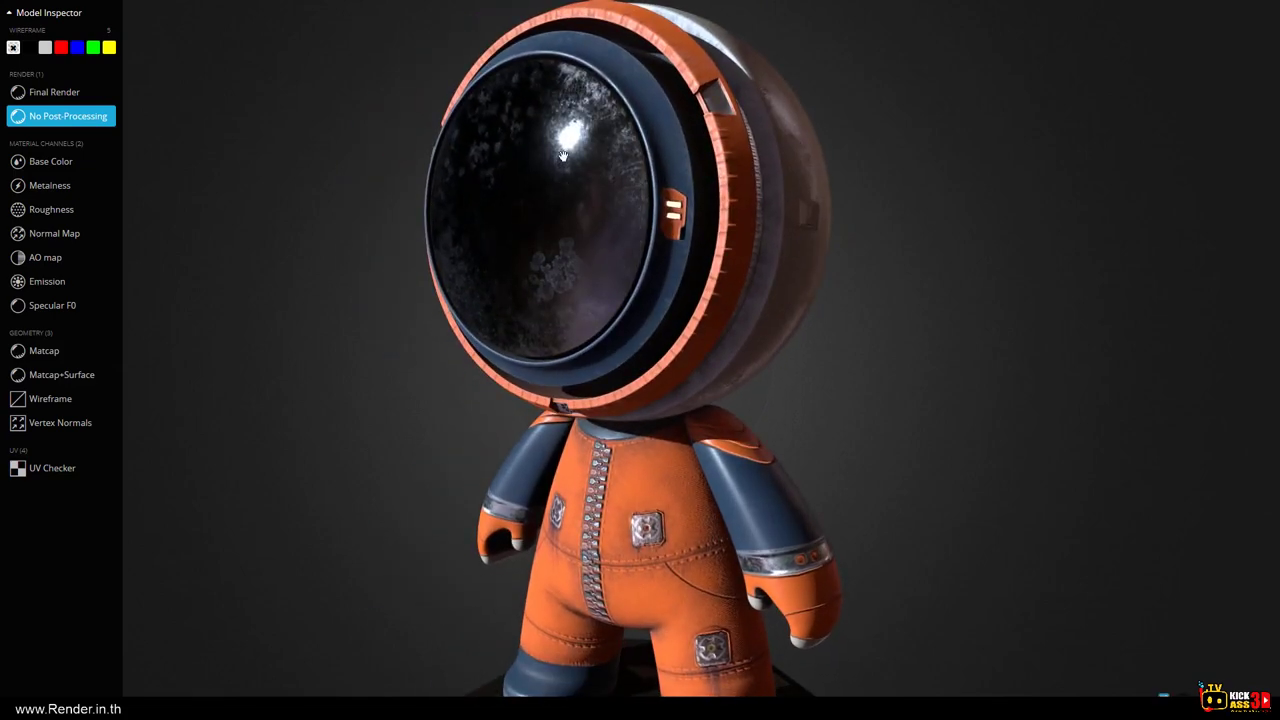
left_click_drag(529, 211, 563, 263)
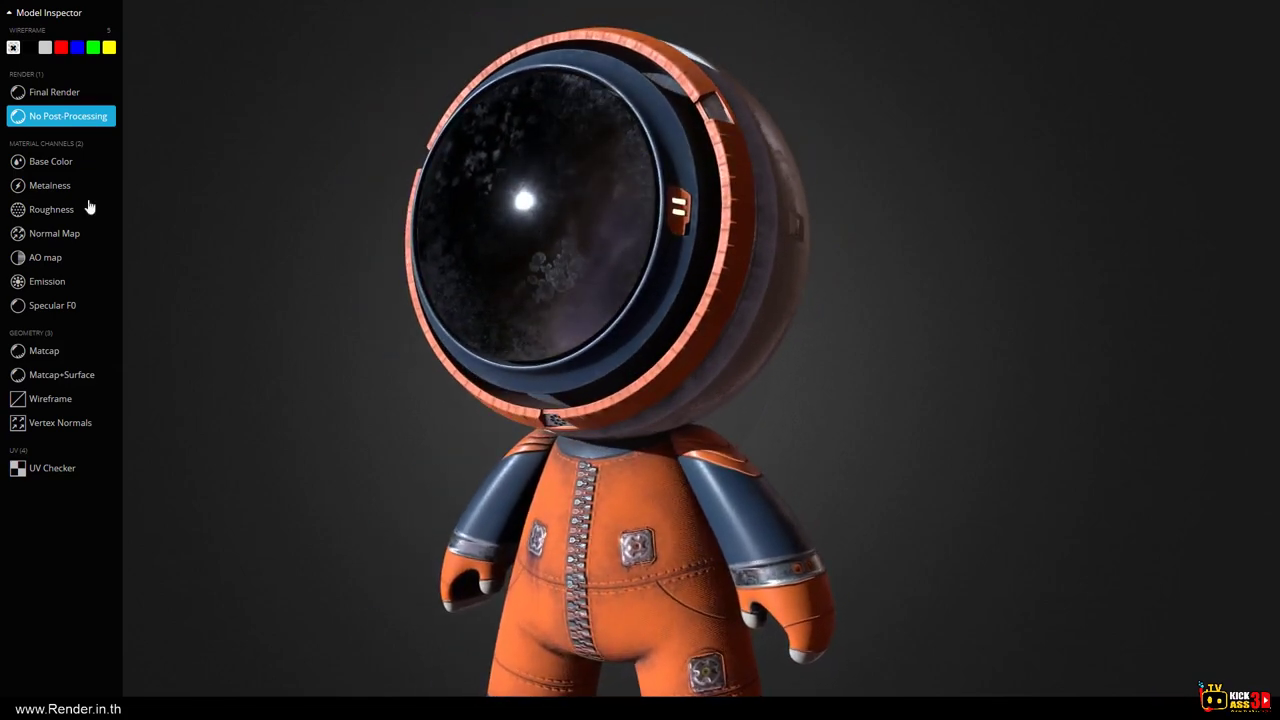
Recheck the helmet in roughness, then view its side in the unprocessed colour render.
left_click(37, 208)
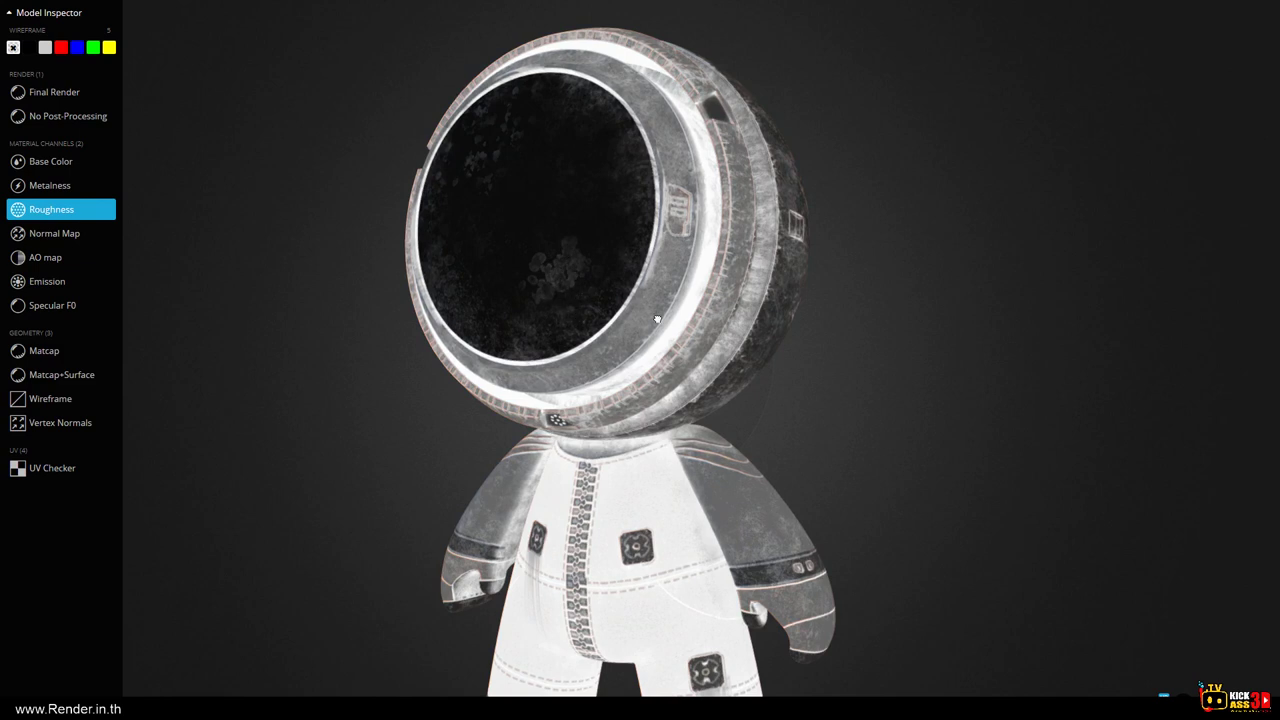
mouse_move(657, 319)
left_mouse_down()
mouse_move(622, 298)
mouse_move(651, 186)
left_mouse_up()
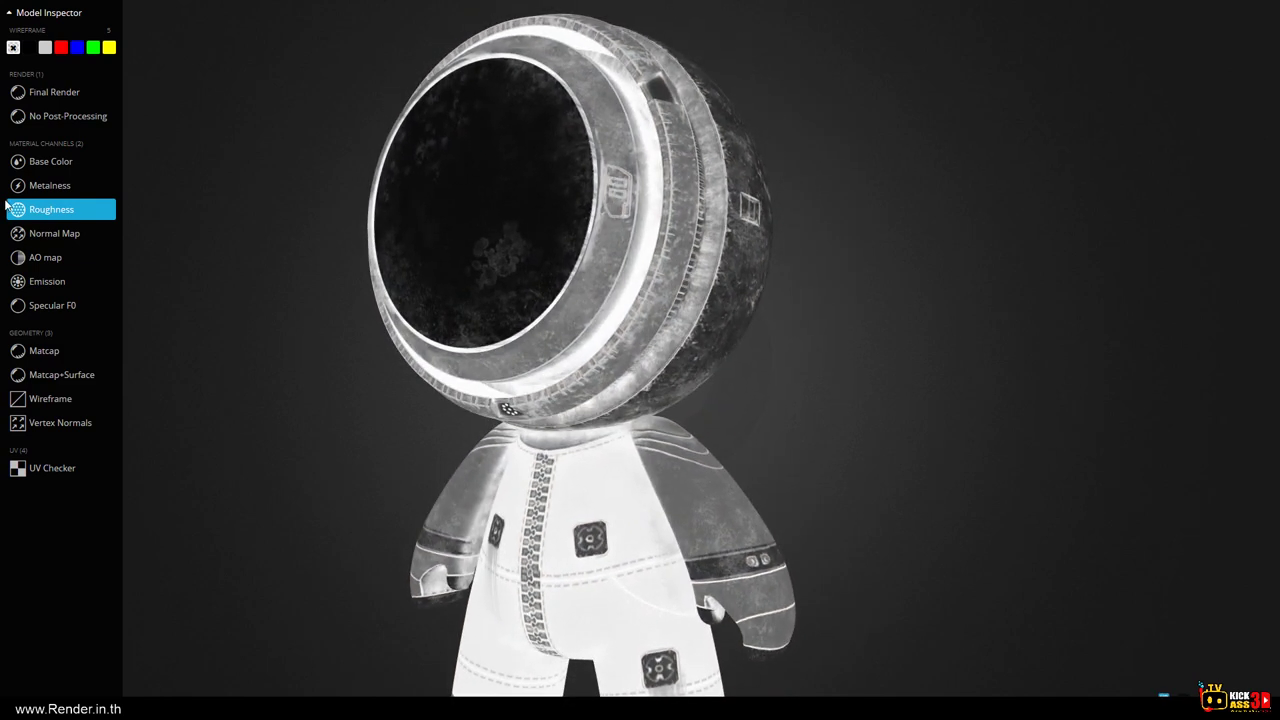
scroll(733, 247, "up", 3)
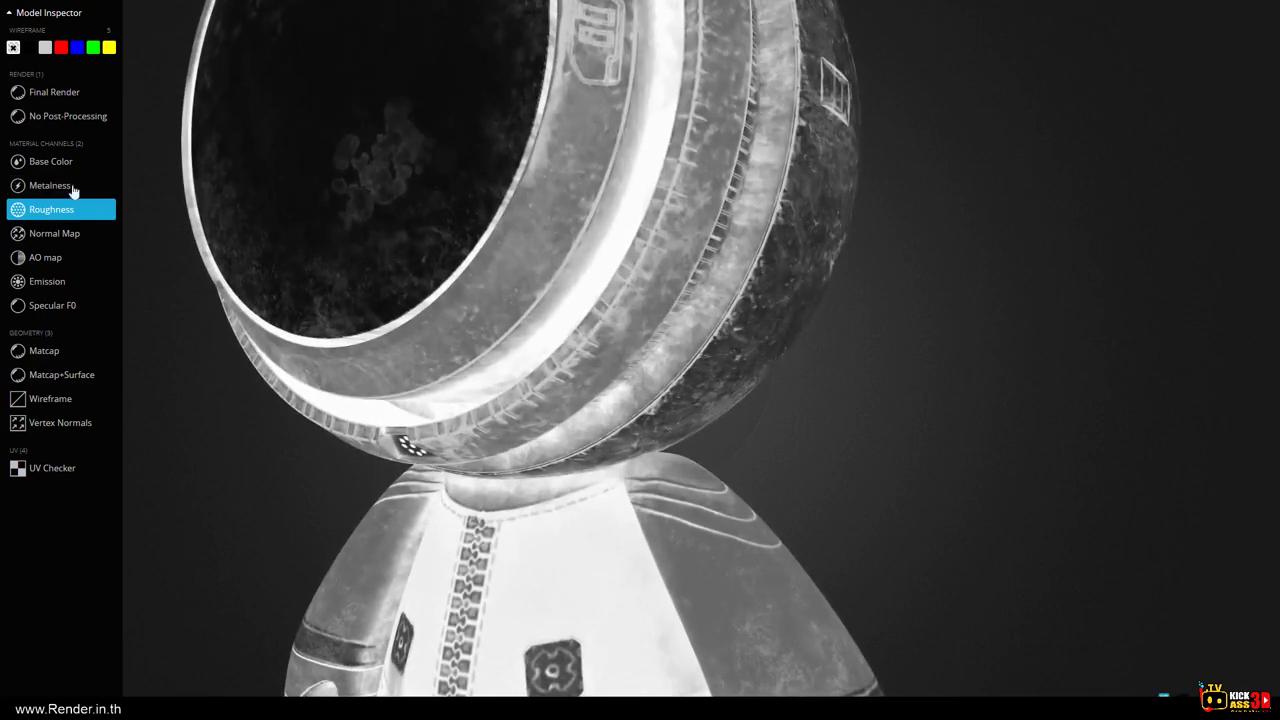
left_click(57, 118)
mouse_move(640, 194)
left_mouse_down()
mouse_move(600, 180)
mouse_move(601, 150)
mouse_move(570, 180)
mouse_move(494, 165)
mouse_move(519, 163)
mouse_move(537, 211)
mouse_move(650, 192)
mouse_move(602, 203)
left_mouse_up()
left_click_drag(622, 196, 625, 284)
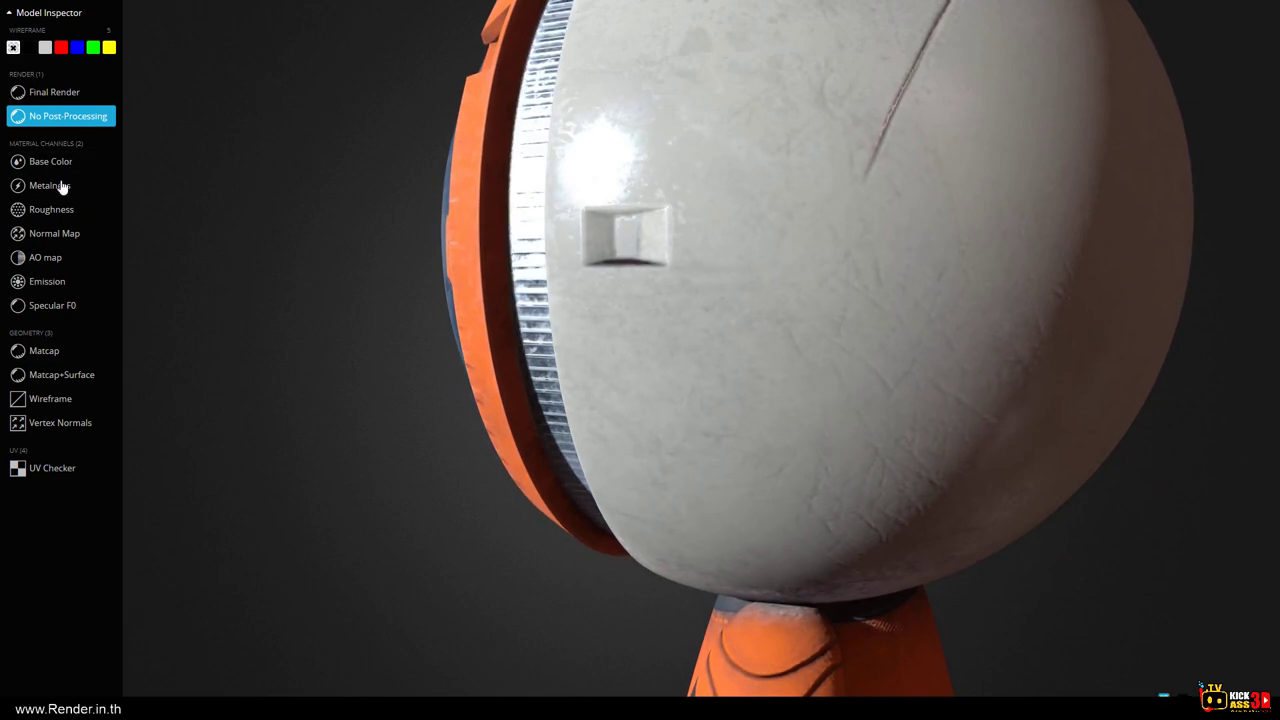
View the helmet and arm in the roughness channel from a level side angle.
left_click(52, 213)
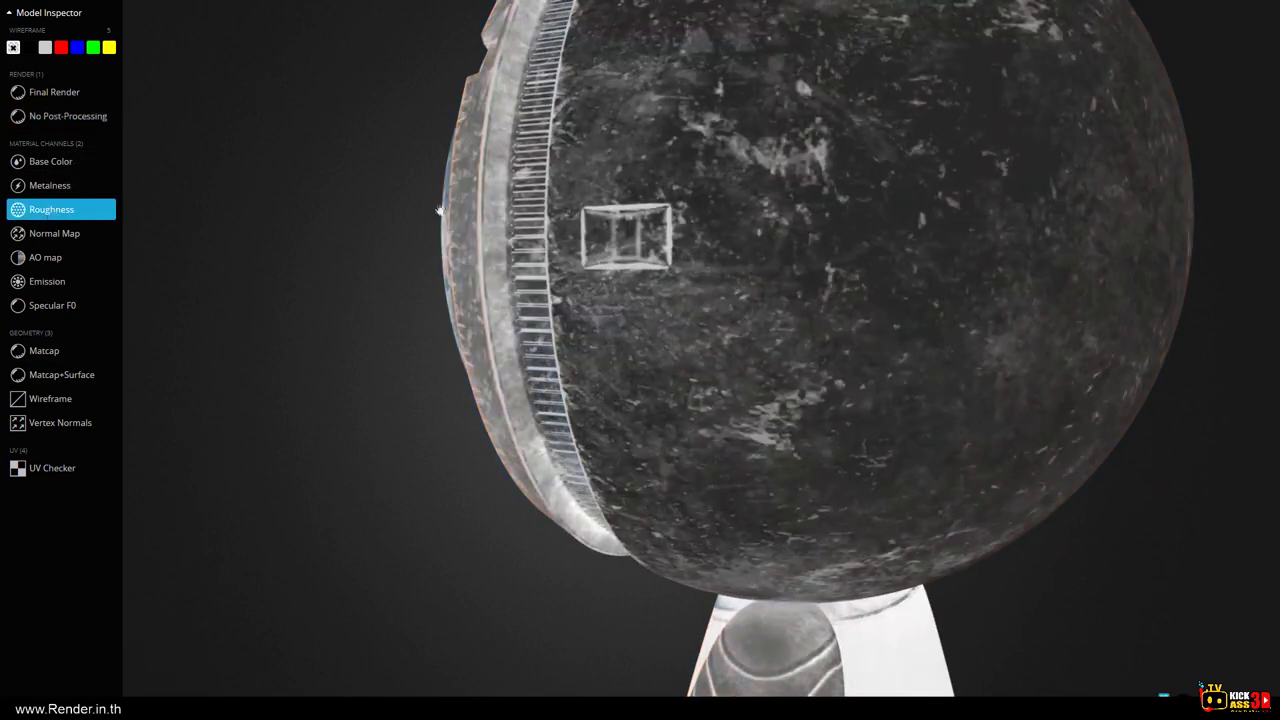
mouse_move(579, 167)
left_mouse_down()
mouse_move(623, 171)
mouse_move(609, 163)
mouse_move(577, 266)
mouse_move(594, 434)
mouse_move(634, 366)
mouse_move(583, 434)
mouse_move(617, 366)
mouse_move(630, 397)
left_mouse_up()
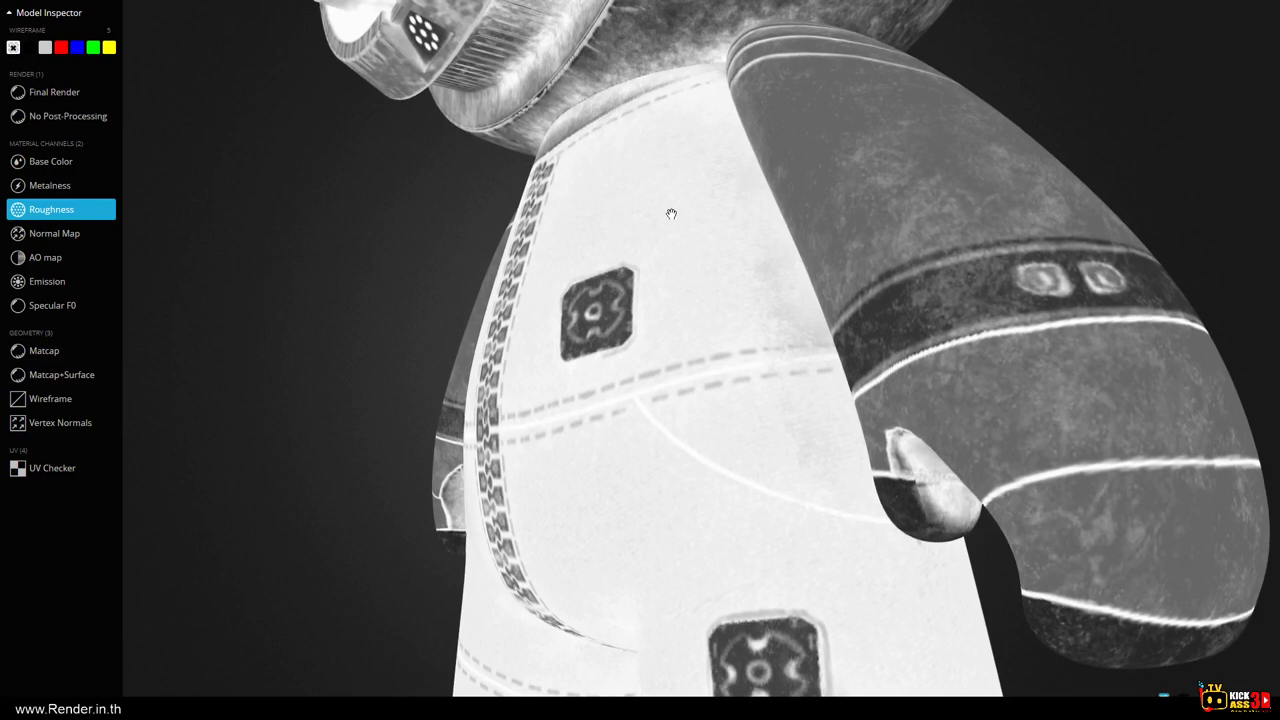
scroll(705, 220, "up", 2)
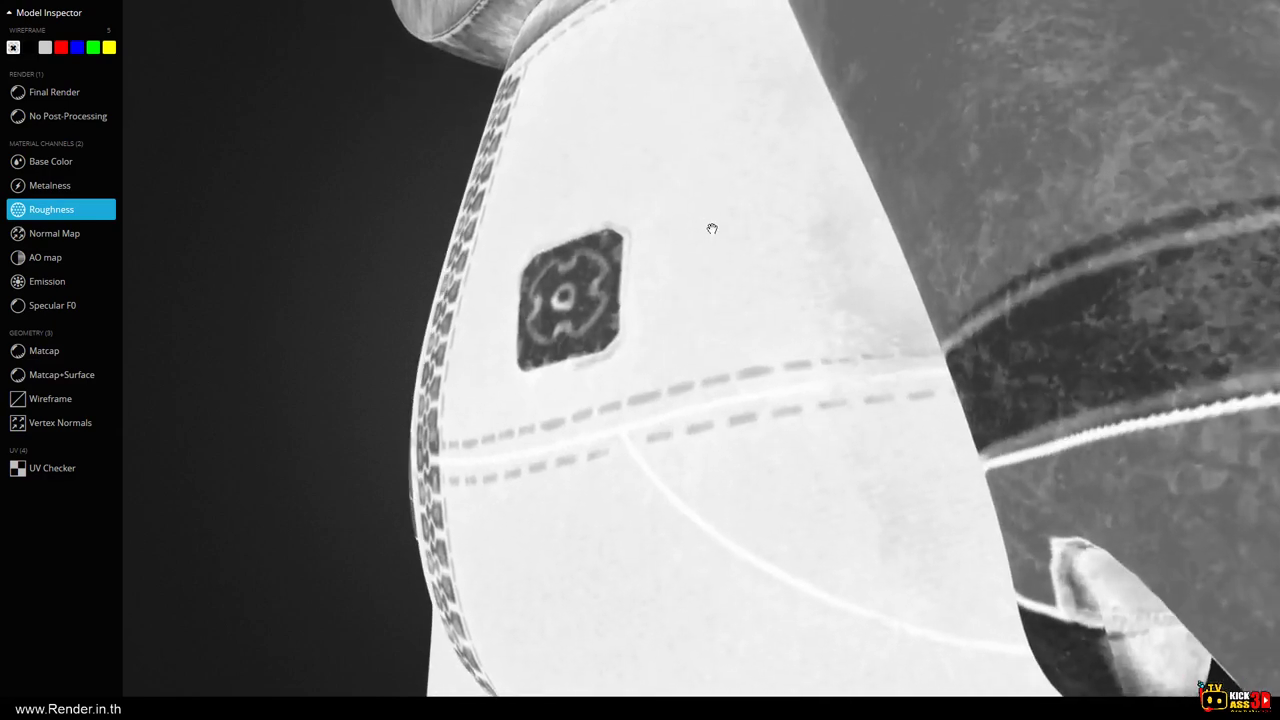
mouse_move(709, 241)
left_mouse_down()
mouse_move(706, 357)
mouse_move(666, 429)
mouse_move(660, 374)
mouse_move(586, 306)
mouse_move(574, 323)
mouse_move(588, 316)
left_mouse_up()
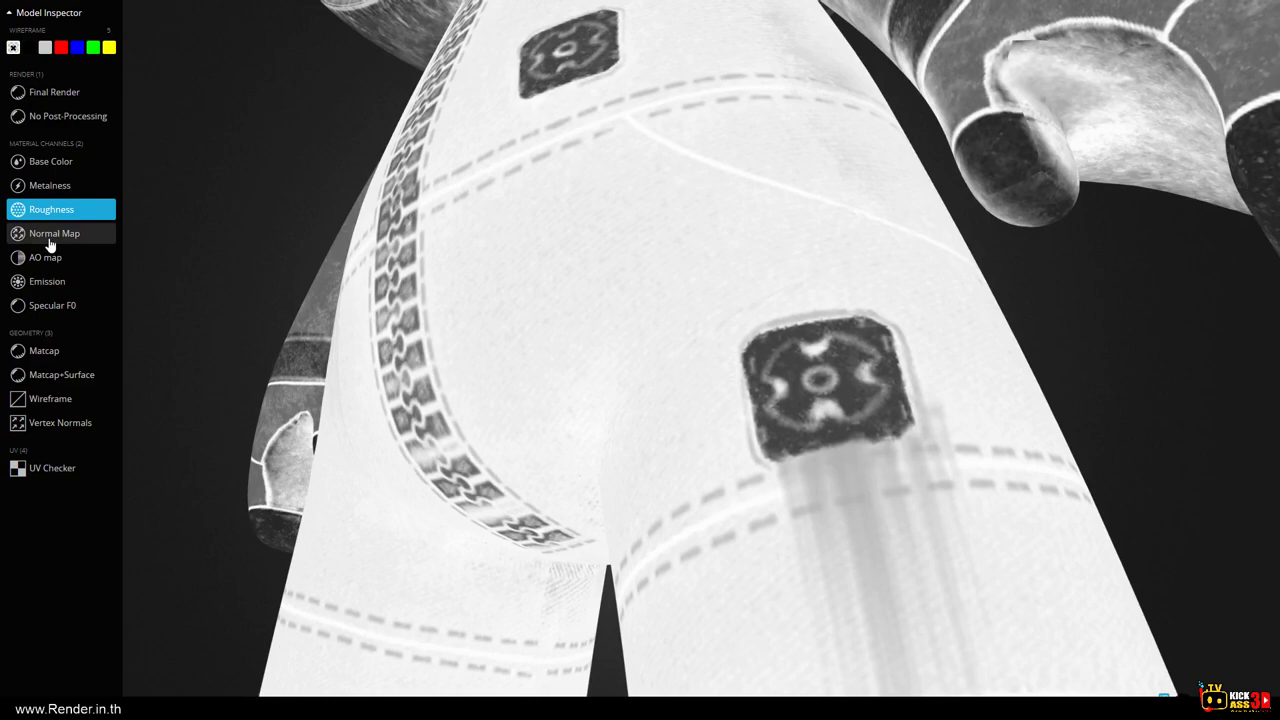
Zoom onto the suit's legs in colour, then inspect the leg patch's roughness.
left_click(56, 118)
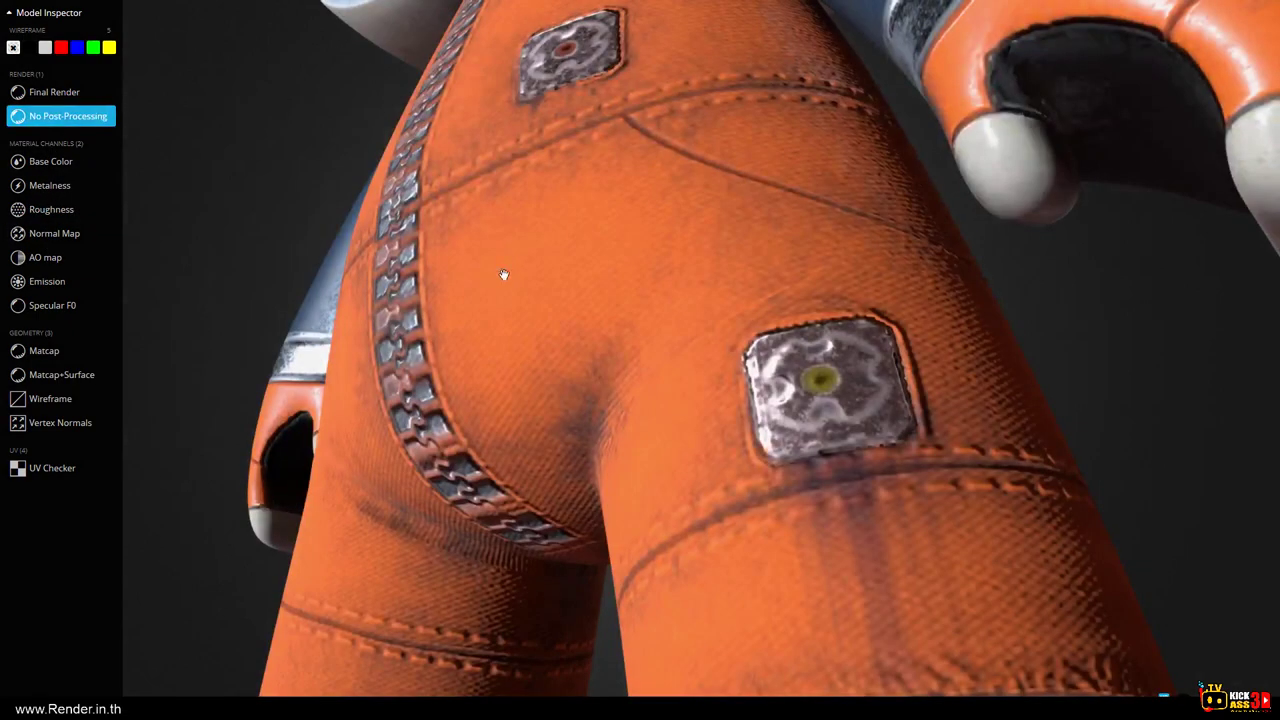
mouse_move(503, 274)
left_mouse_down()
mouse_move(667, 272)
mouse_move(651, 260)
mouse_move(609, 271)
mouse_move(652, 352)
mouse_move(708, 349)
left_mouse_up()
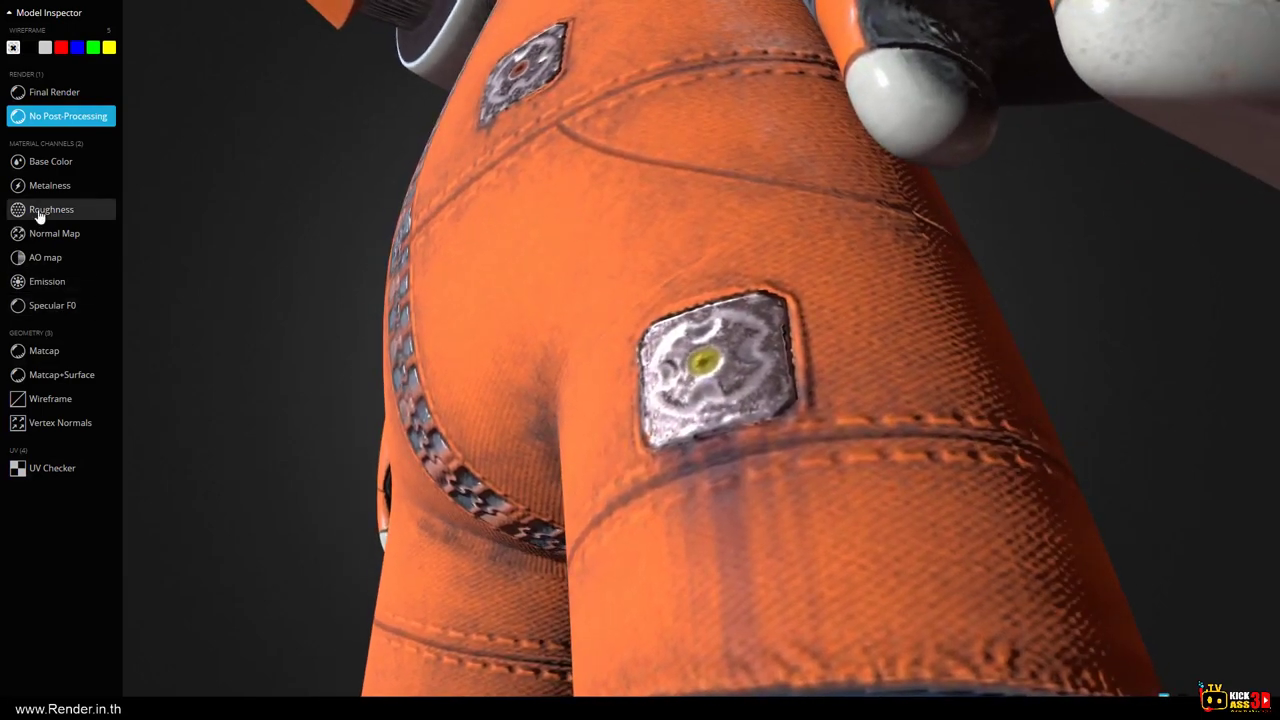
left_click(42, 216)
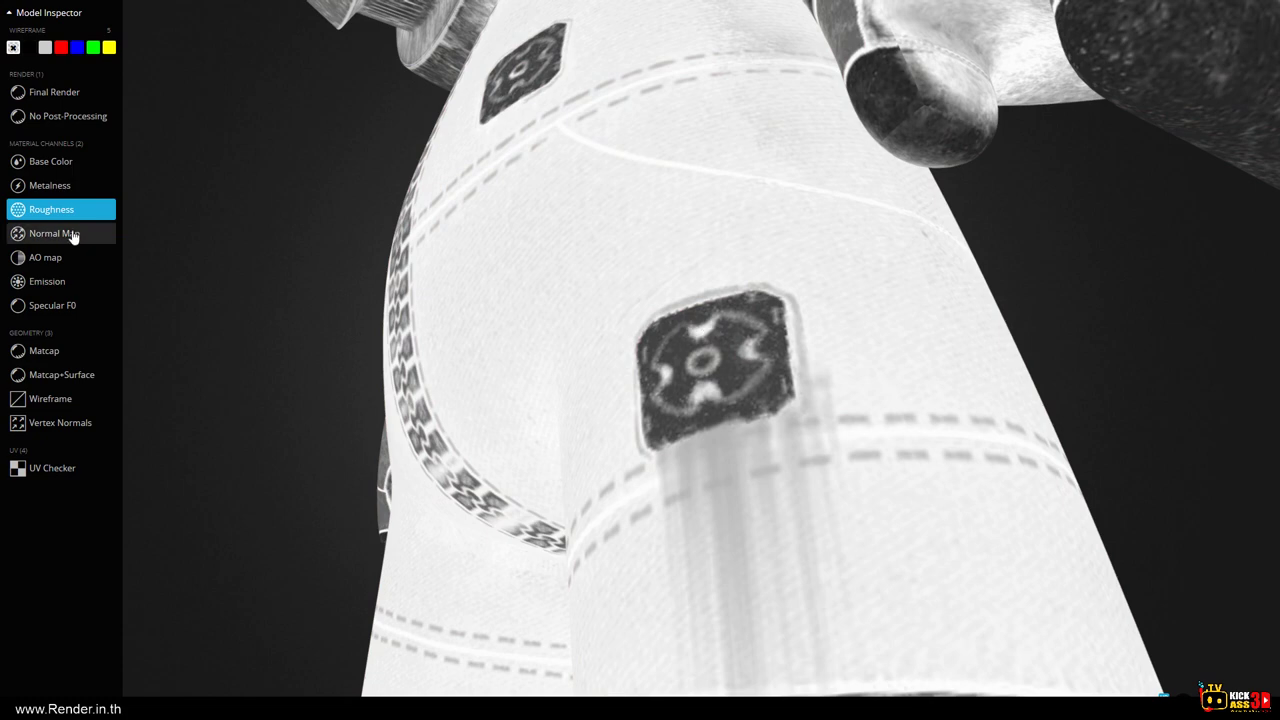
left_click_drag(693, 366, 705, 370)
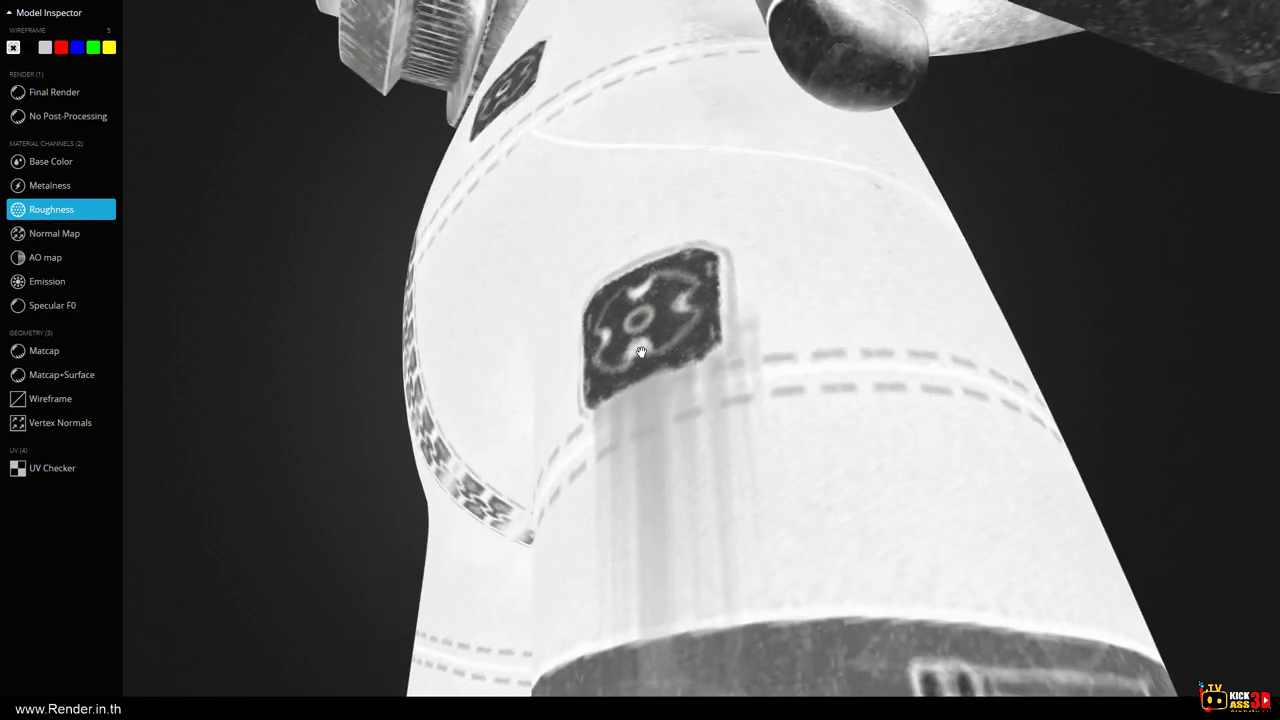
left_click_drag(566, 247, 577, 250)
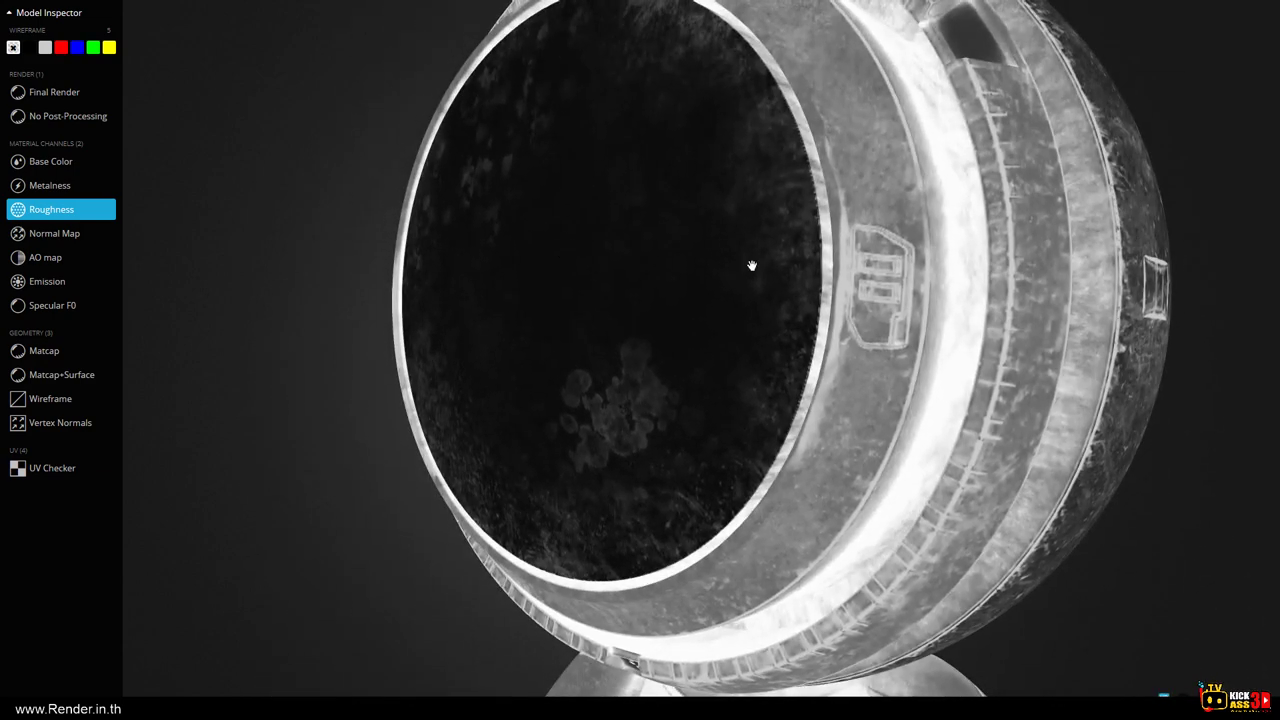
Turn the helmet to show its back emblem in the full-colour render.
left_click_drag(830, 330, 658, 277)
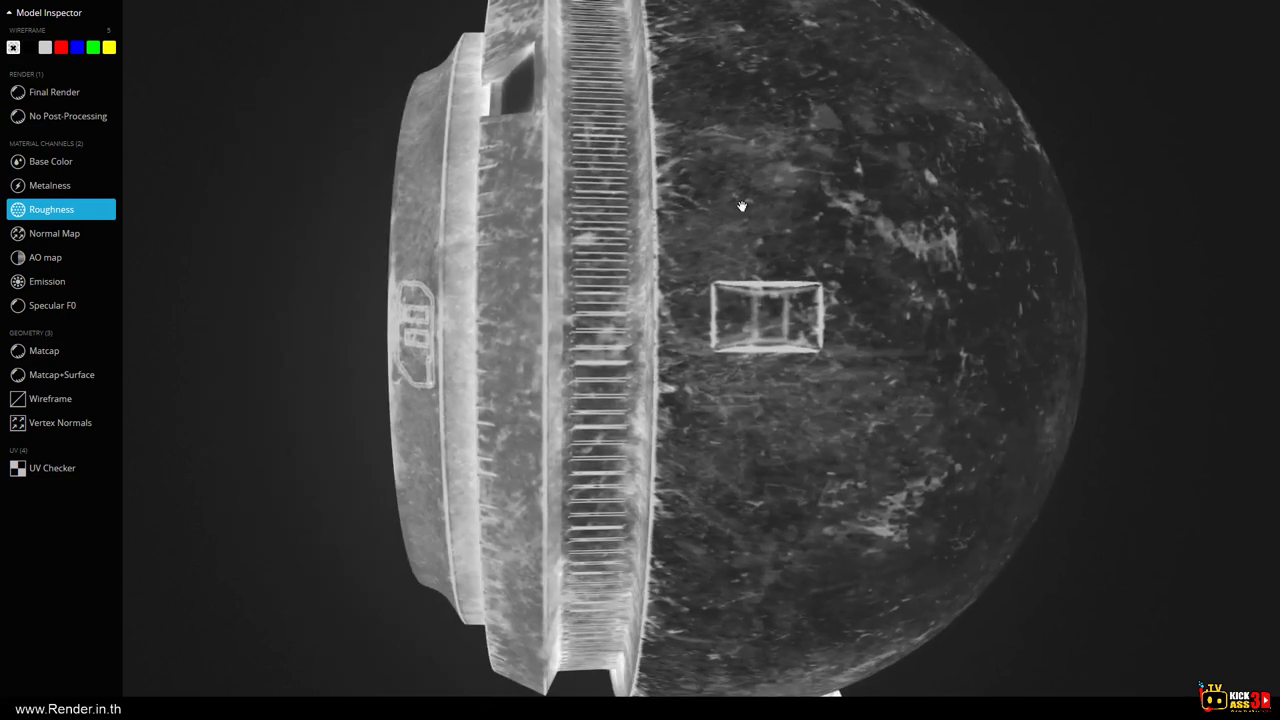
mouse_move(1033, 292)
left_mouse_down()
mouse_move(931, 277)
mouse_move(729, 280)
mouse_move(764, 299)
left_mouse_up()
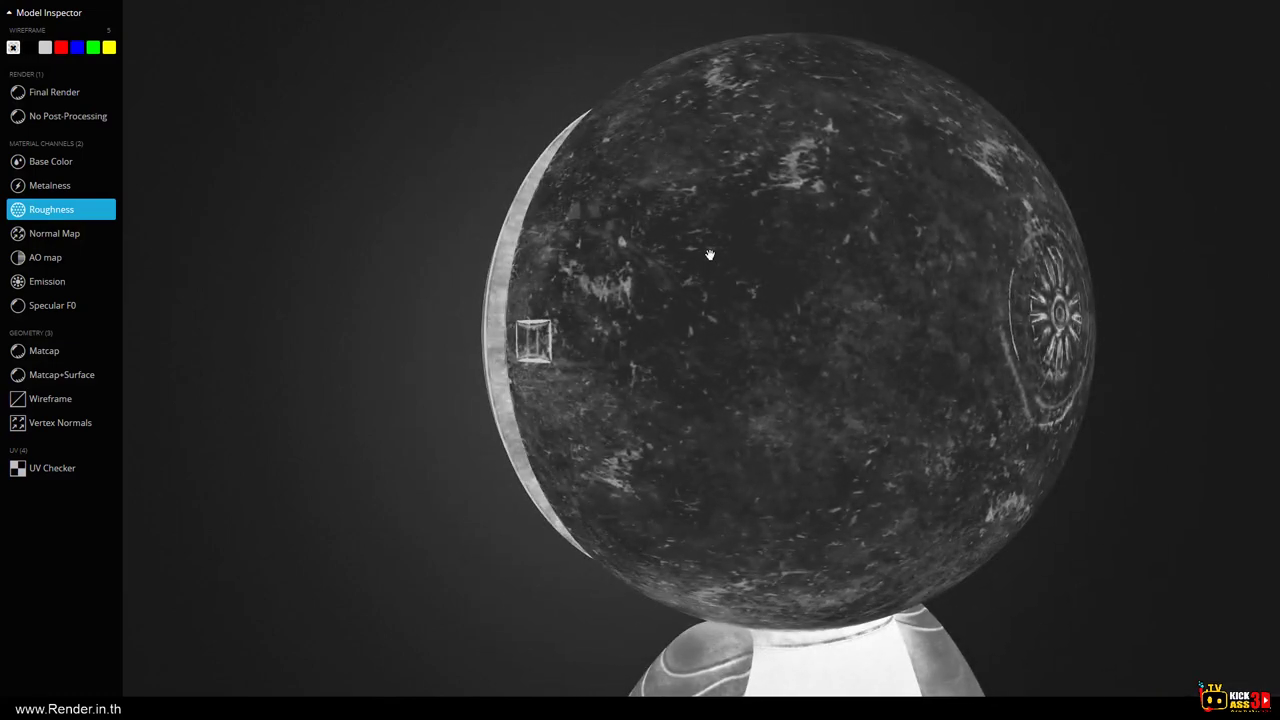
left_click(47, 118)
mouse_move(647, 283)
left_mouse_down()
mouse_move(634, 289)
mouse_move(641, 247)
mouse_move(621, 240)
left_mouse_up()
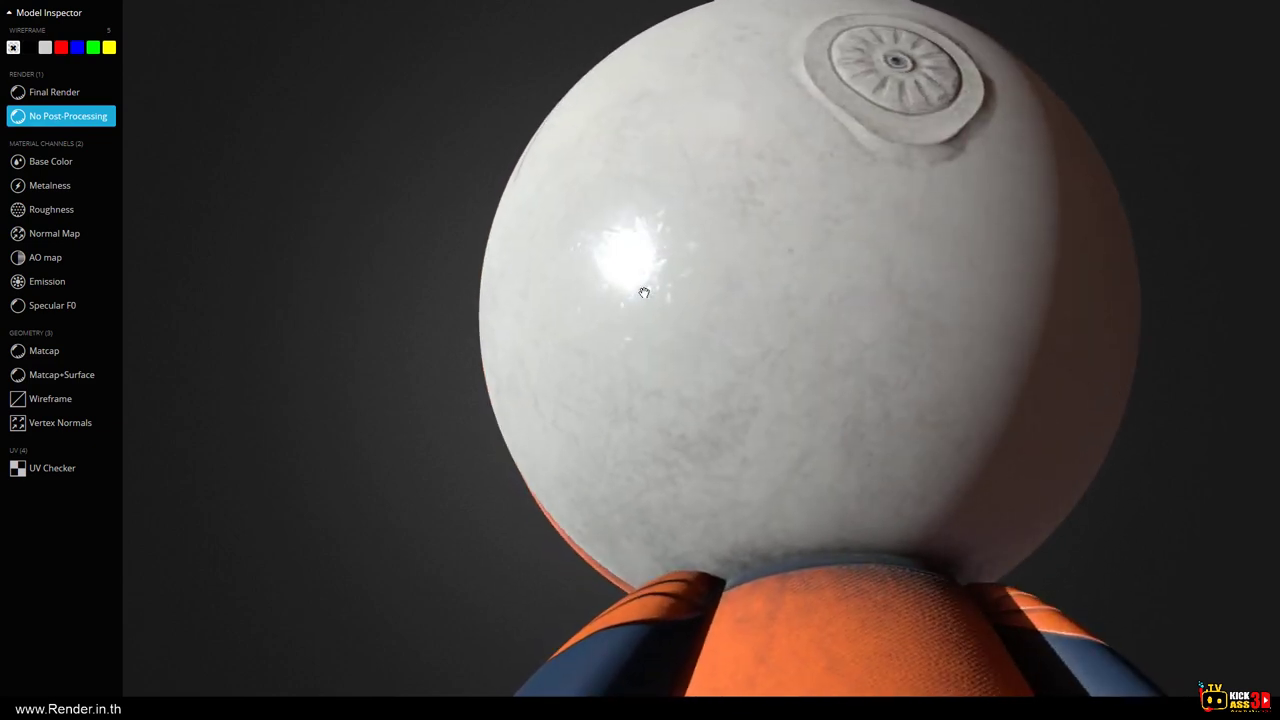
scroll(644, 292, "up", 3)
left_click_drag(643, 291, 666, 420)
scroll(648, 322, "down", 5)
scroll(654, 376, "up", 4)
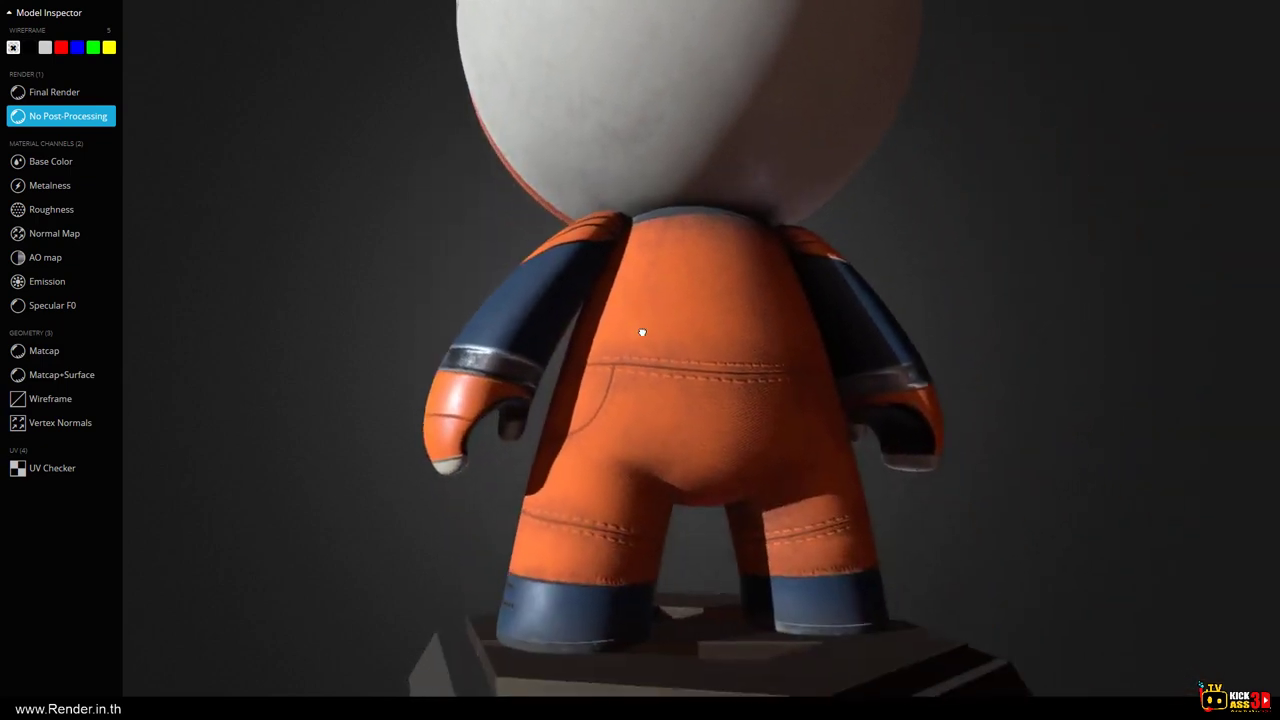
left_click_drag(642, 332, 662, 363)
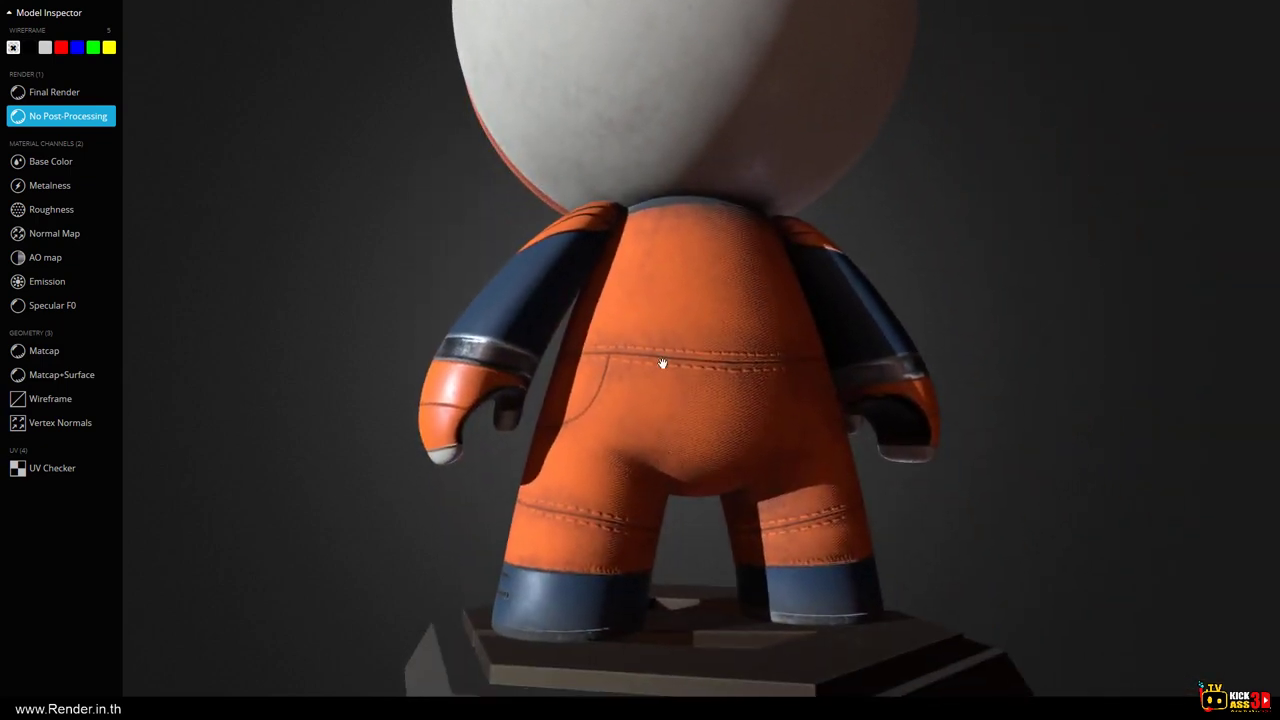
Check the suit's back in roughness, then view the front zipper in full colour.
left_click(65, 211)
scroll(669, 334, "up", 3)
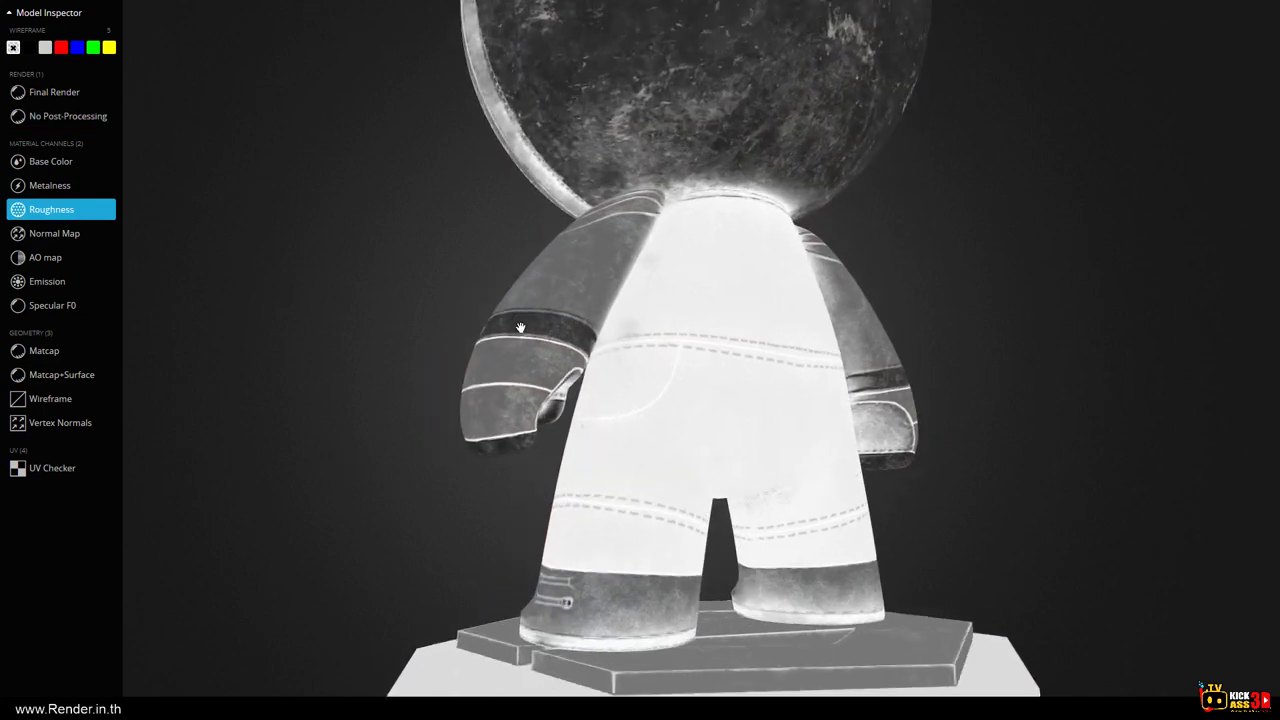
left_click_drag(669, 334, 294, 277)
left_click(50, 118)
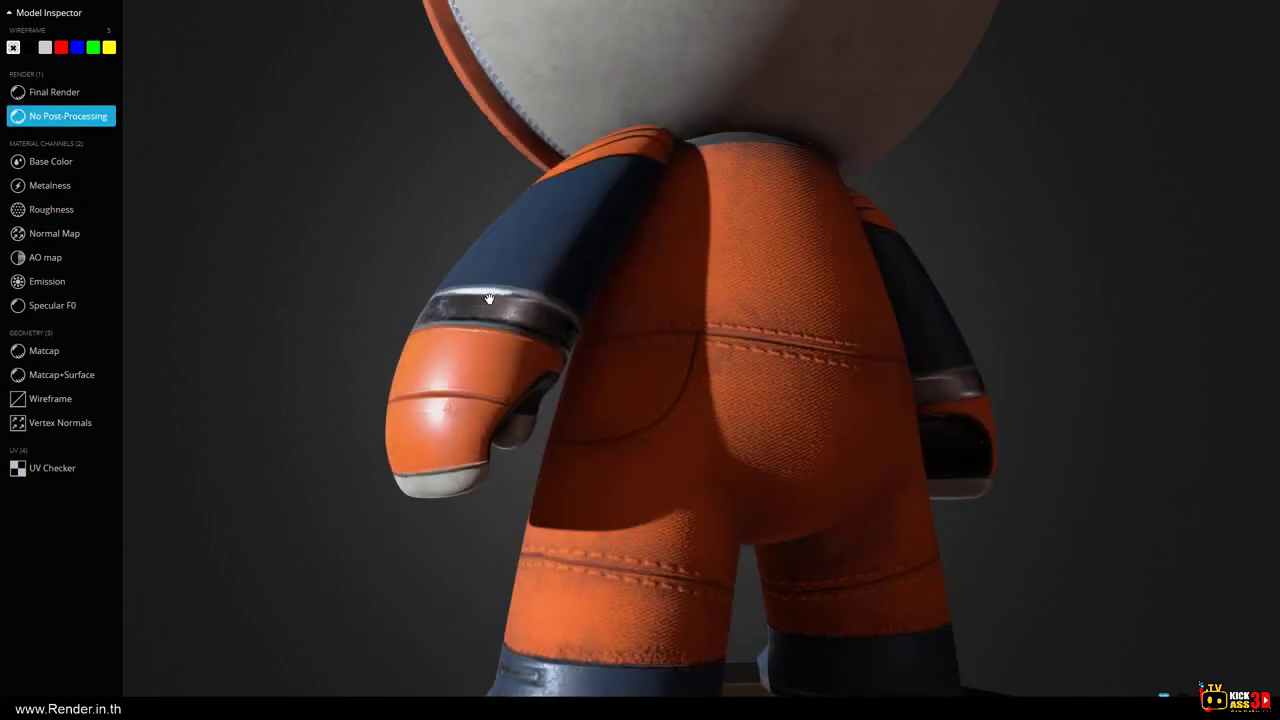
mouse_move(449, 476)
left_mouse_down()
mouse_move(710, 359)
mouse_move(640, 354)
left_mouse_up()
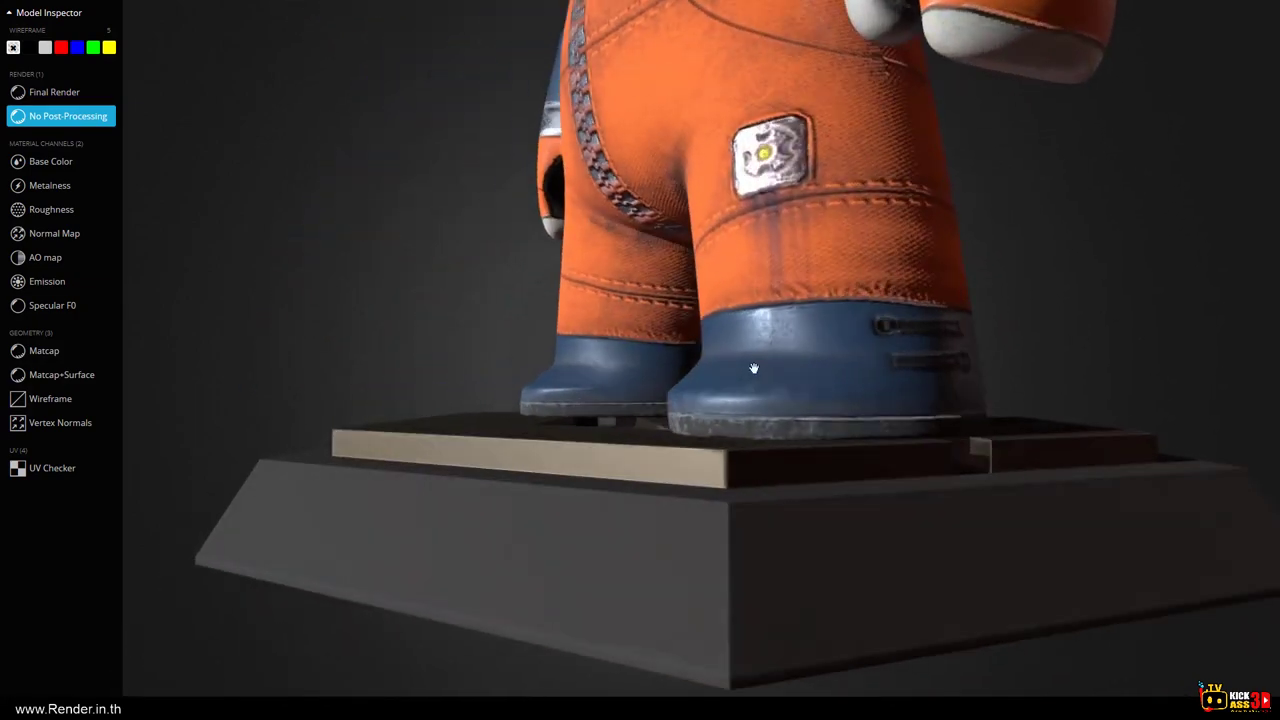
Compare the boots and pedestal in roughness and colour, then pull back to the whole astronaut.
left_click_drag(780, 388, 552, 408)
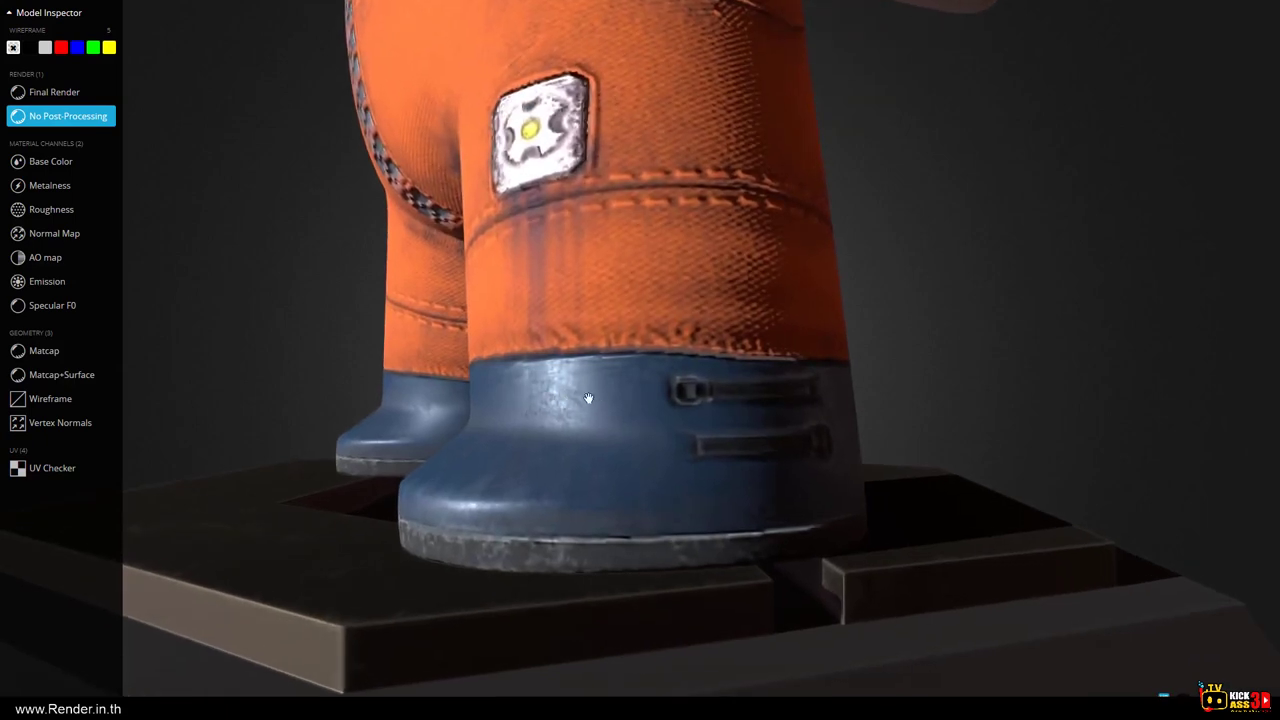
left_click_drag(549, 390, 613, 447)
left_click(38, 212)
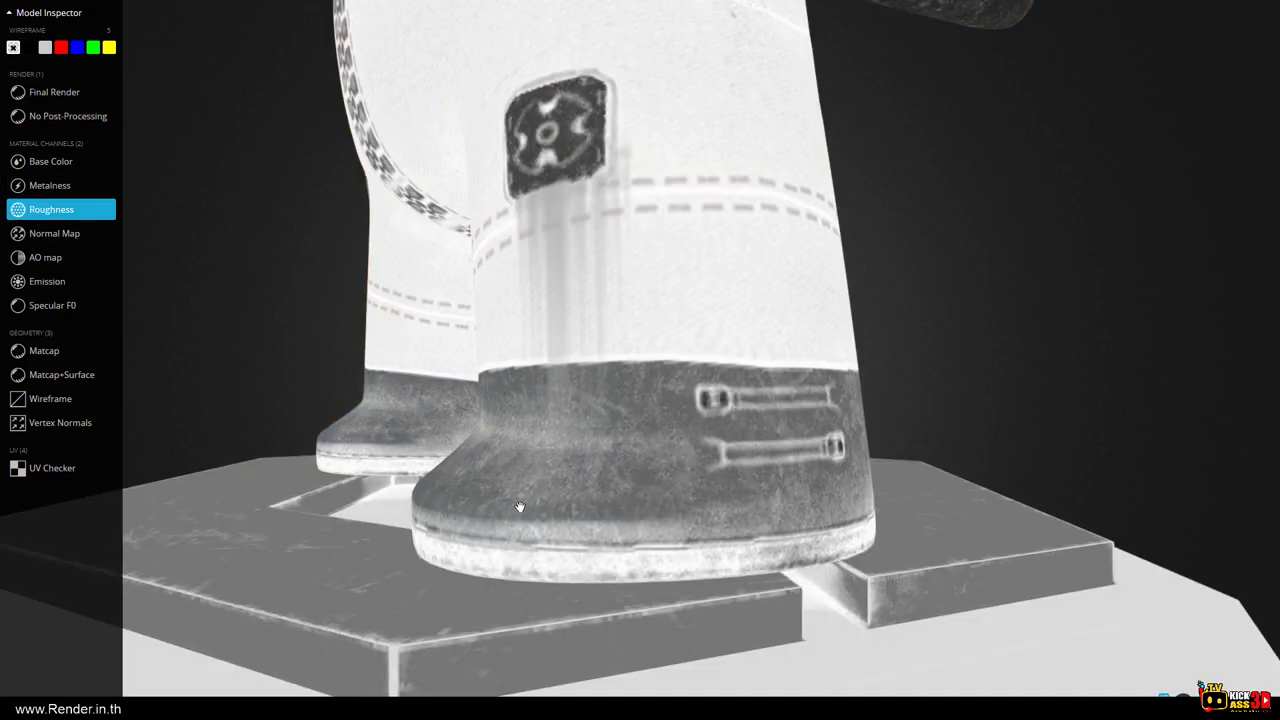
scroll(527, 563, "up", 3)
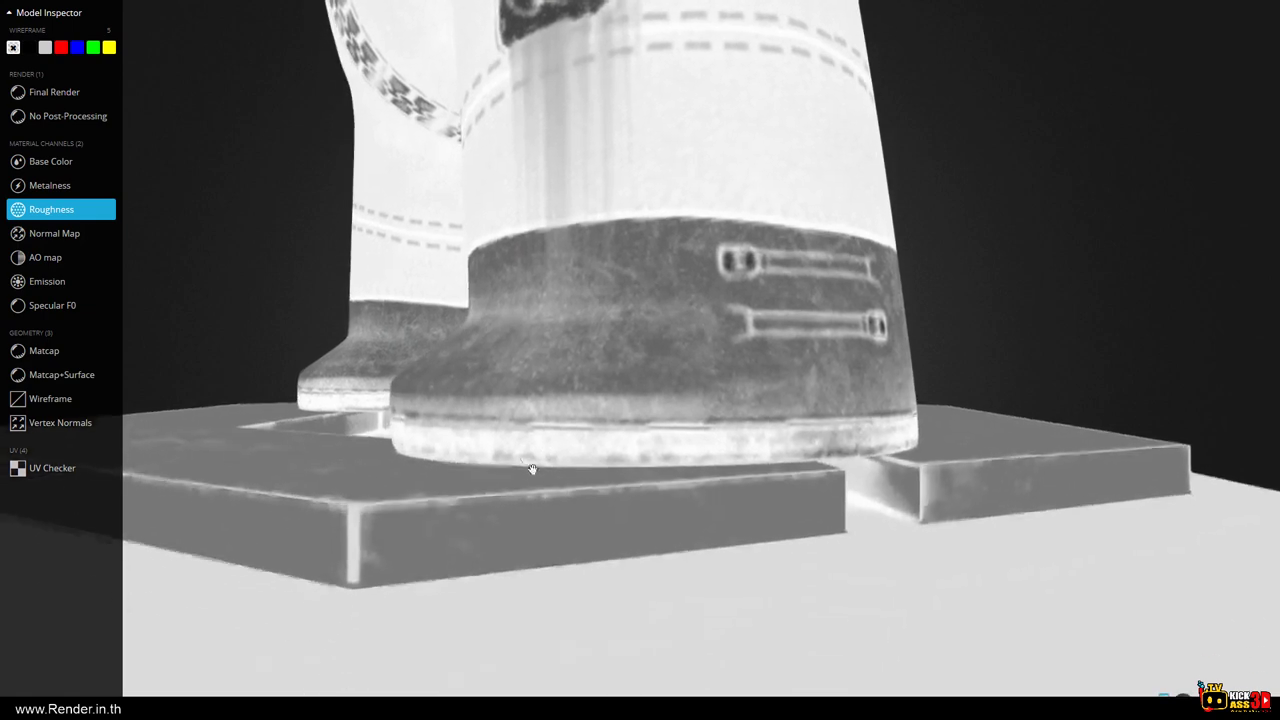
scroll(509, 529, "up", 3)
scroll(491, 480, "up", 2)
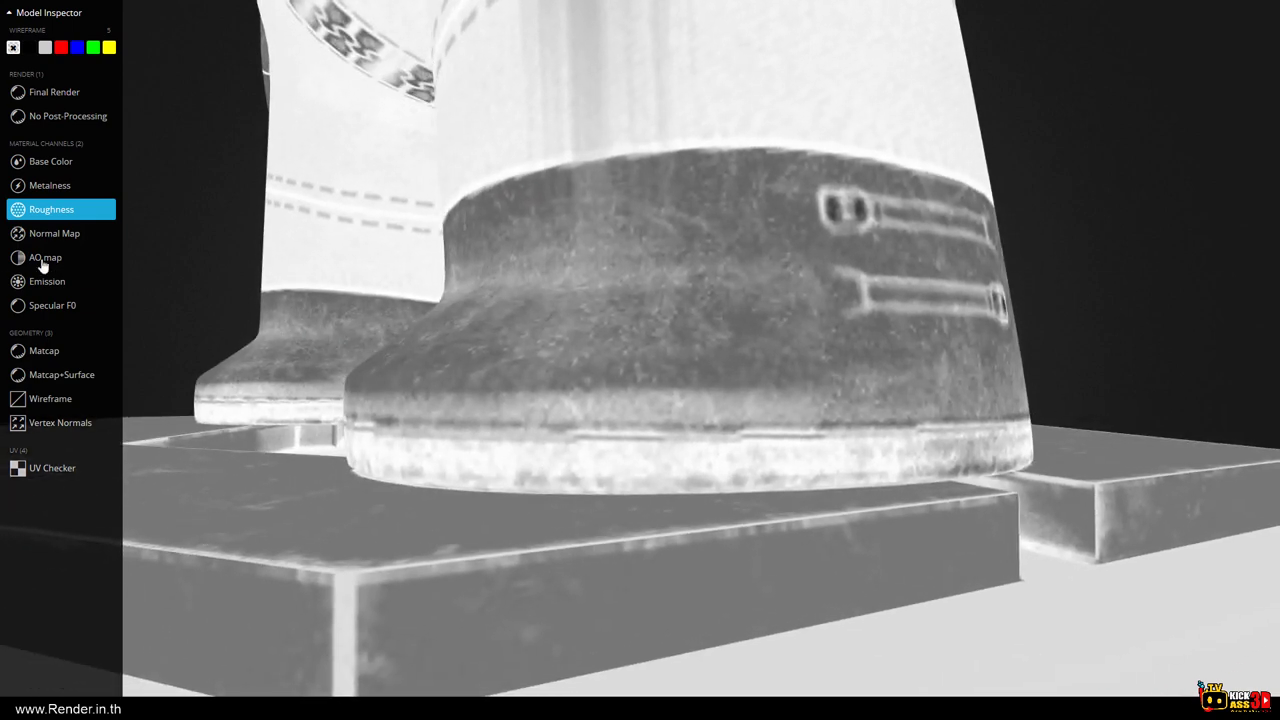
left_click(43, 121)
mouse_move(431, 453)
left_mouse_down()
mouse_move(359, 445)
mouse_move(429, 460)
mouse_move(346, 460)
mouse_move(480, 470)
mouse_move(471, 457)
mouse_move(603, 254)
mouse_move(610, 441)
mouse_move(580, 423)
left_mouse_up()
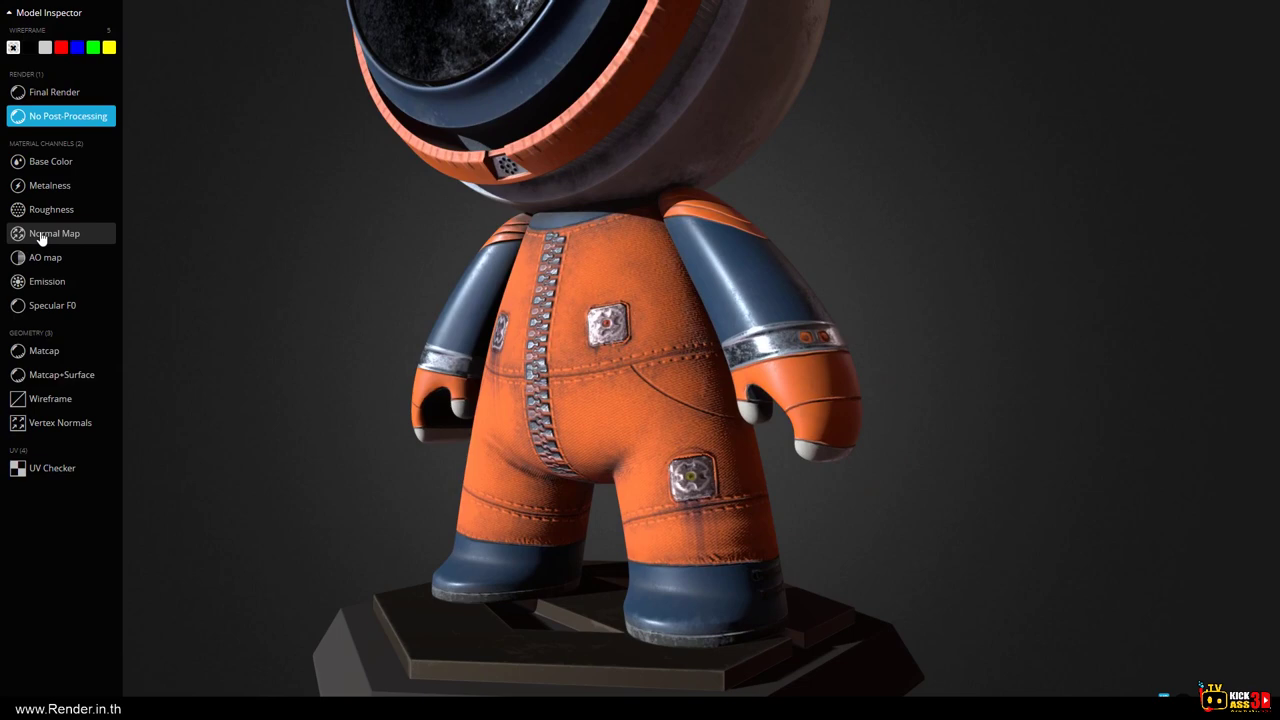
mouse_move(541, 333)
left_mouse_down()
mouse_move(603, 287)
mouse_move(689, 346)
mouse_move(700, 380)
mouse_move(674, 300)
mouse_move(531, 320)
mouse_move(580, 322)
left_mouse_up()
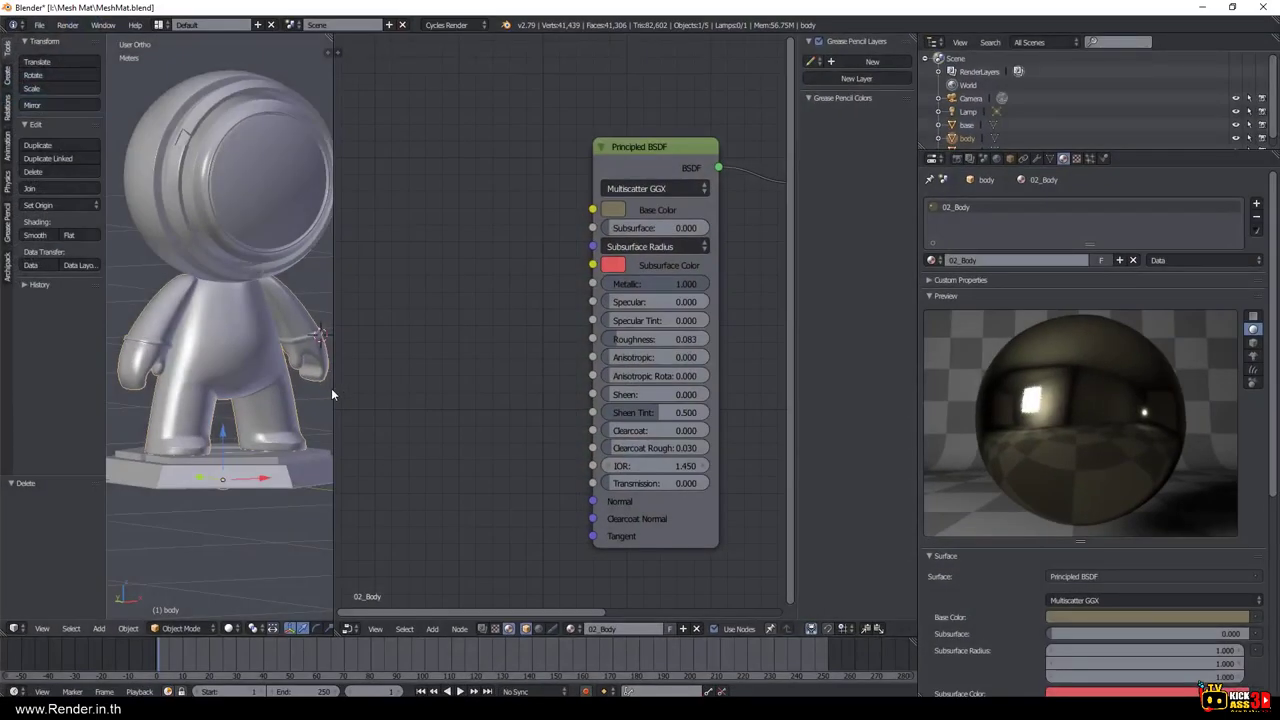
Widen Blender's 3D viewport, orbit the untextured astronaut, and pan the node editor to the Principled BSDF.
left_click_drag(336, 396, 534, 390)
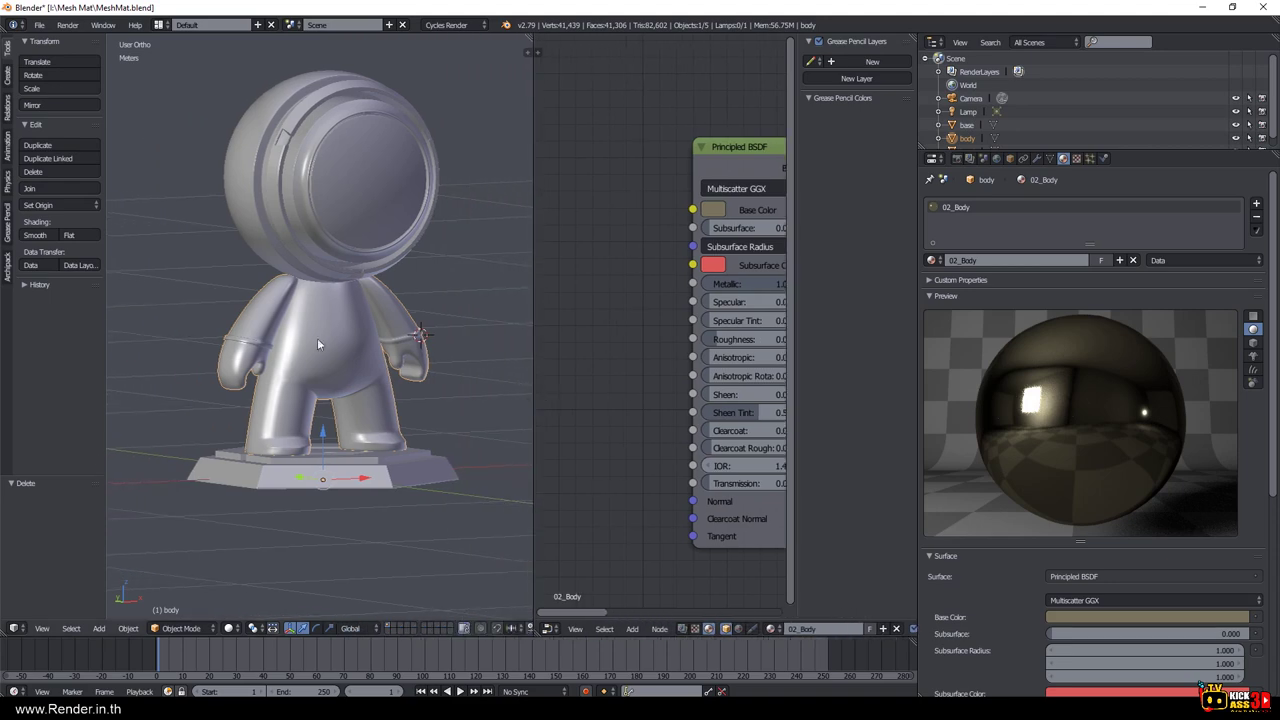
scroll(305, 343, "up", 3)
scroll(305, 337, "down", 3)
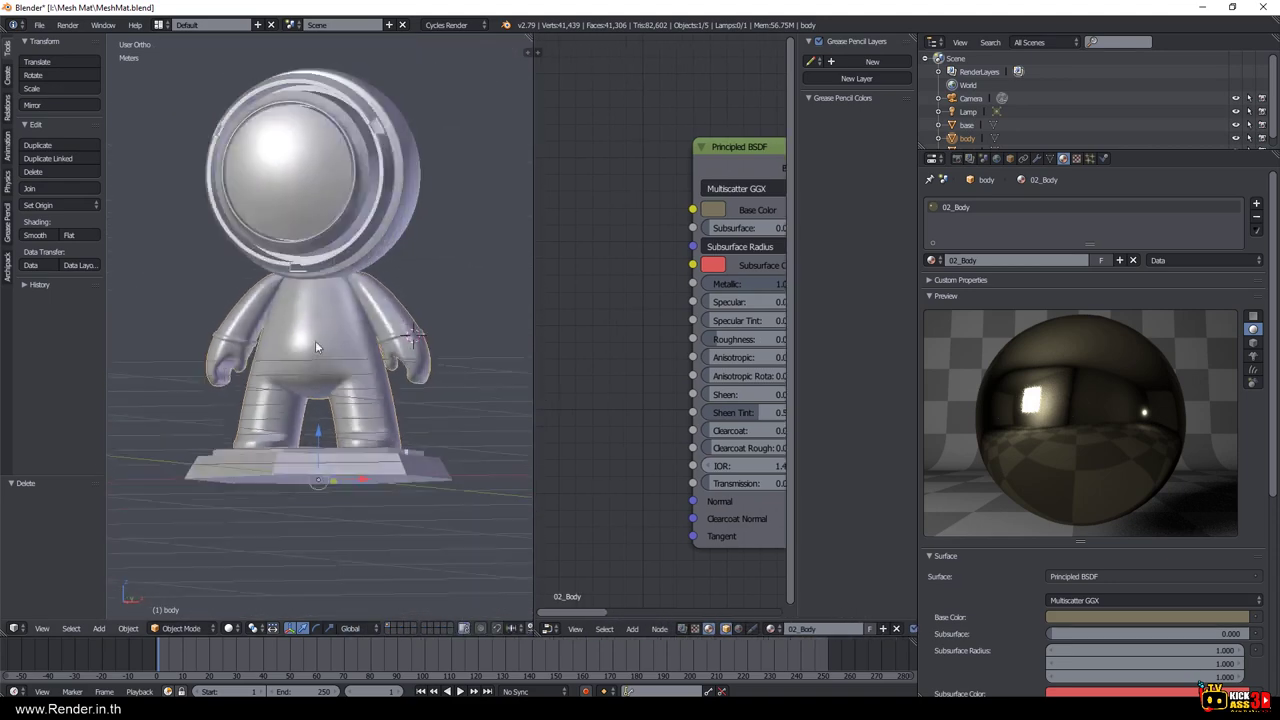
left_click_drag(305, 337, 258, 339)
scroll(320, 416, "up", 4)
mouse_move(339, 465)
left_mouse_down()
mouse_move(373, 438)
mouse_move(291, 271)
left_mouse_up()
left_click_drag(298, 369, 360, 281)
left_click_drag(698, 195, 622, 215)
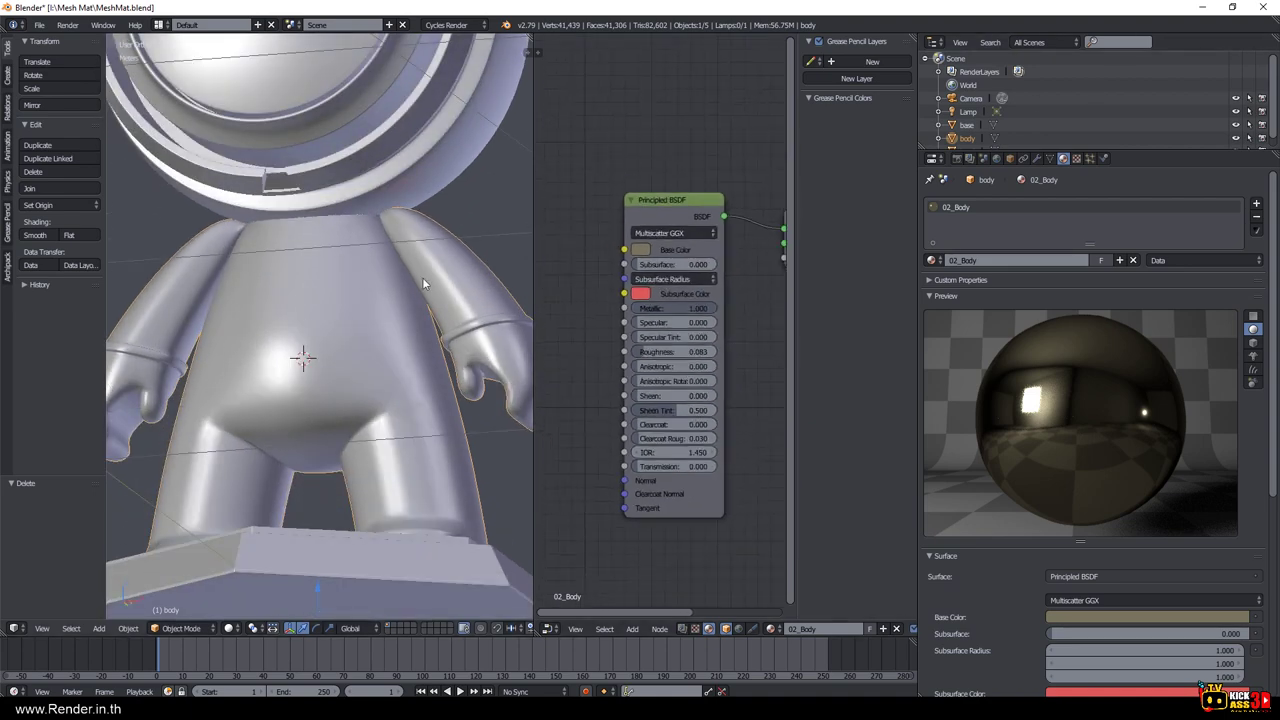
scroll(422, 283, "down", 5)
left_click_drag(382, 282, 1003, 83)
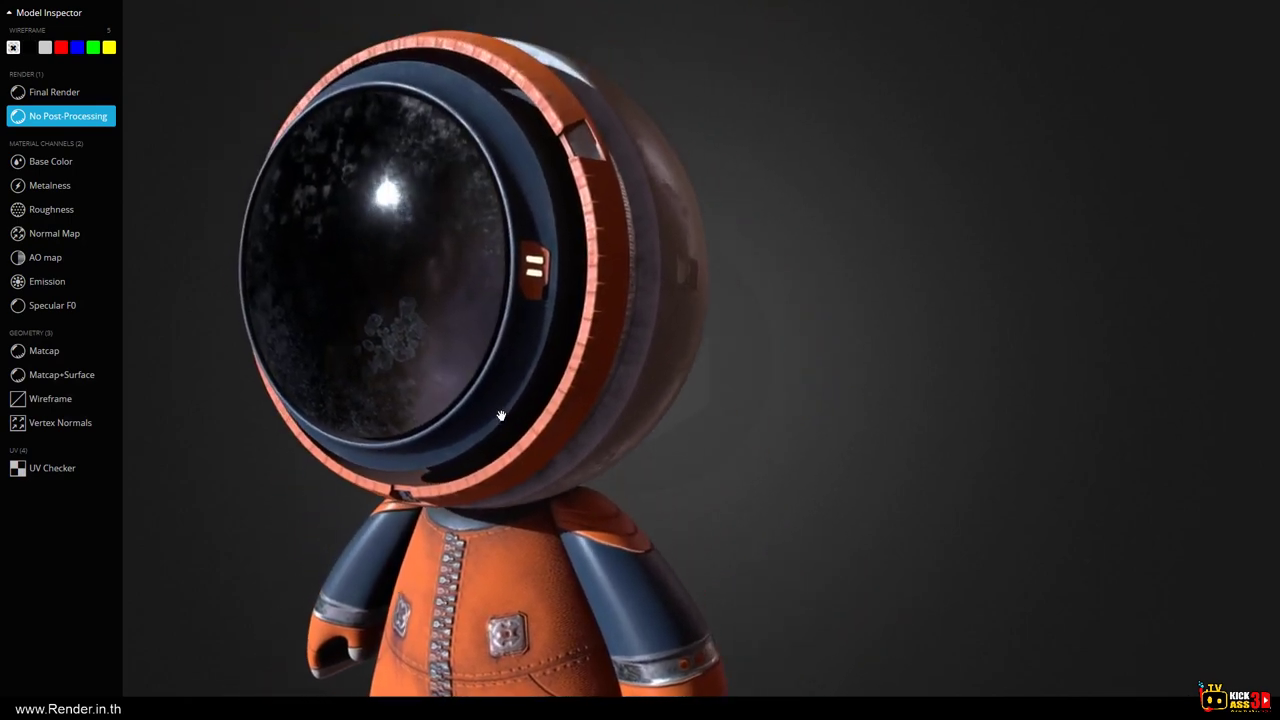
Orbit and zoom around the helmet's back dome and orange rim.
left_click_drag(501, 415, 343, 276)
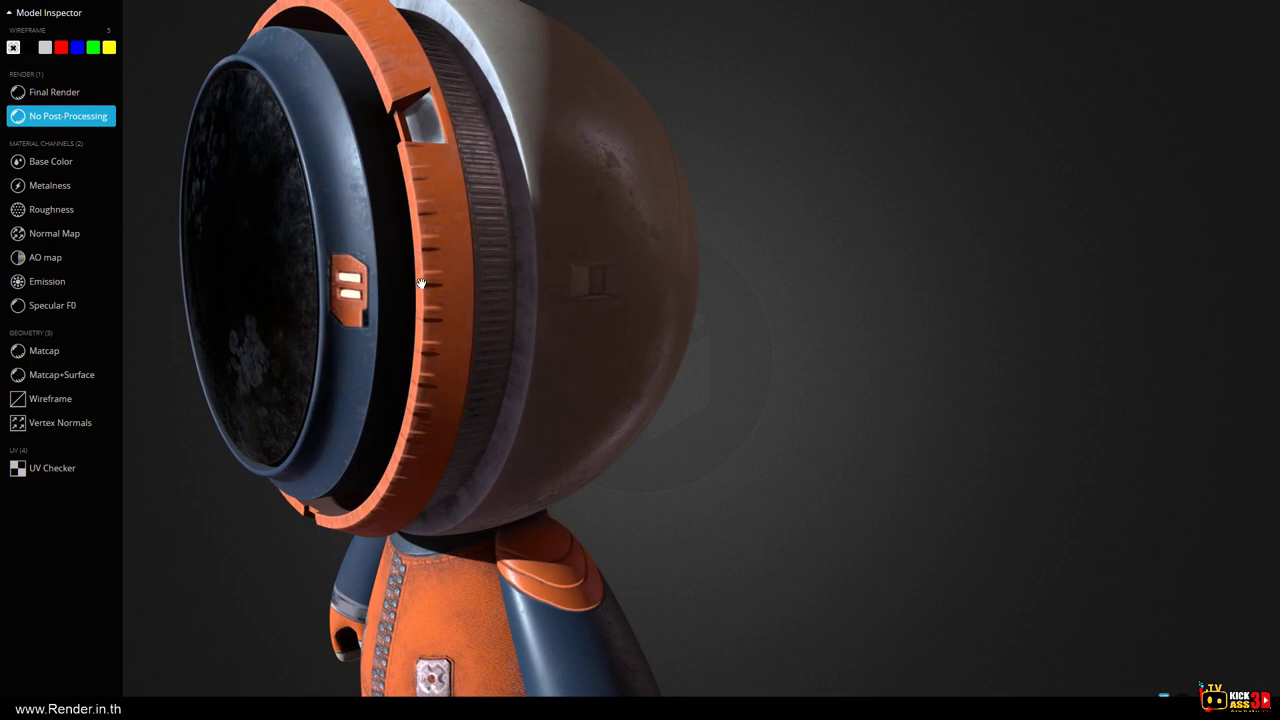
mouse_move(421, 284)
left_mouse_down()
mouse_move(413, 260)
mouse_move(520, 193)
mouse_move(491, 314)
mouse_move(448, 311)
mouse_move(372, 239)
mouse_move(460, 360)
mouse_move(614, 366)
mouse_move(617, 346)
mouse_move(577, 299)
left_mouse_up()
mouse_move(566, 255)
left_mouse_down()
mouse_move(557, 320)
mouse_move(523, 329)
mouse_move(419, 240)
left_mouse_up()
scroll(471, 286, "up", 5)
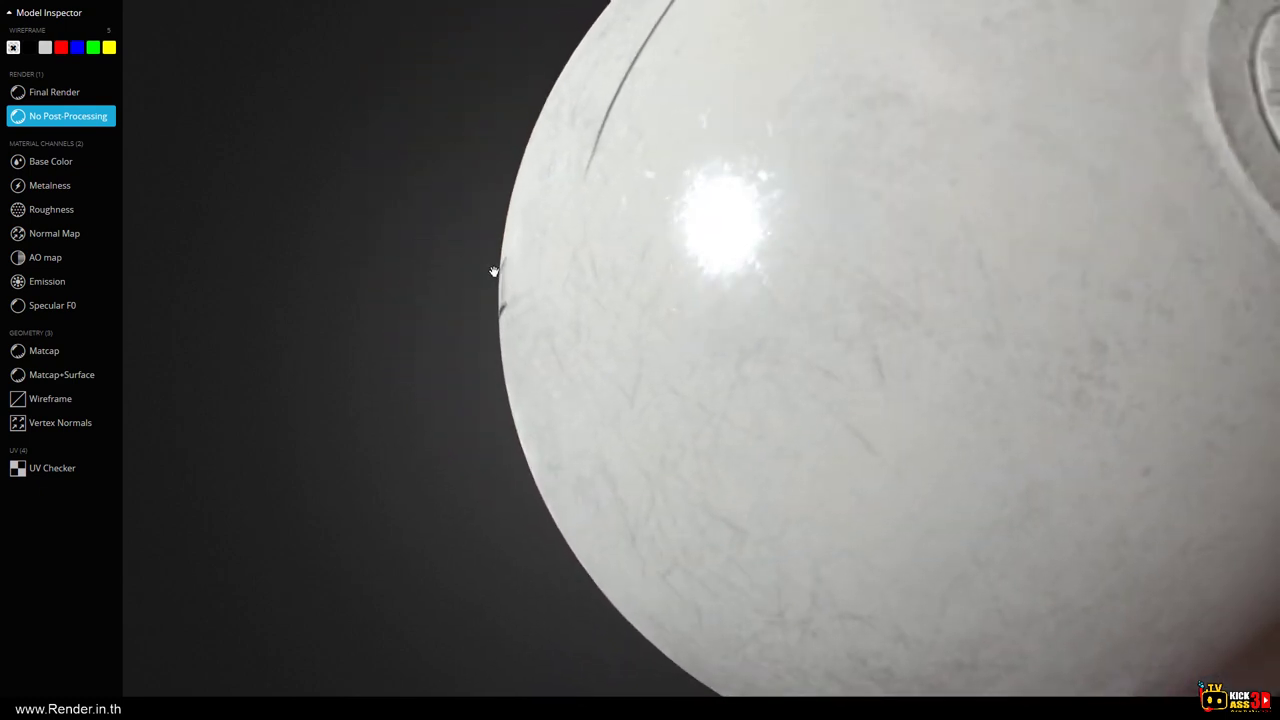
mouse_move(510, 303)
left_mouse_down()
mouse_move(529, 297)
mouse_move(476, 302)
left_mouse_up()
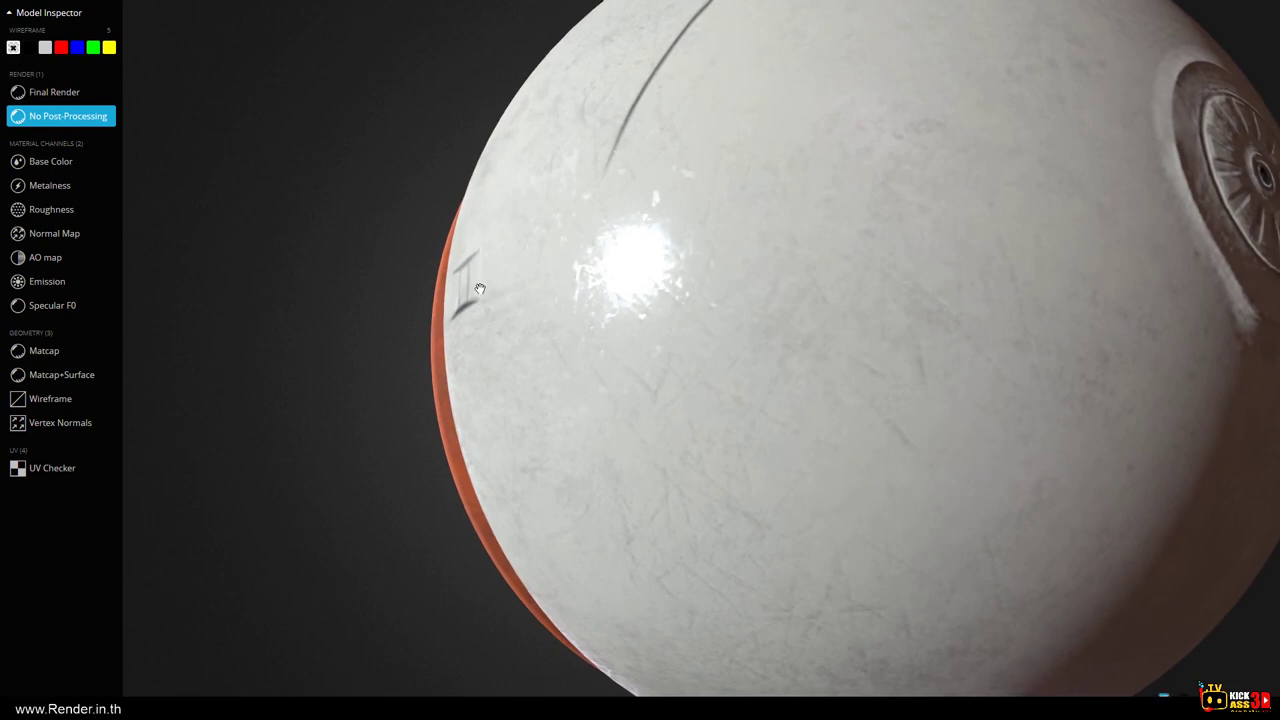
mouse_move(972, 295)
left_mouse_down()
mouse_move(871, 294)
mouse_move(897, 327)
mouse_move(794, 380)
mouse_move(740, 371)
mouse_move(551, 277)
left_mouse_up()
scroll(897, 327, "down", 5)
scroll(880, 328, "down", 3)
scroll(551, 277, "up", 3)
scroll(494, 260, "up", 3)
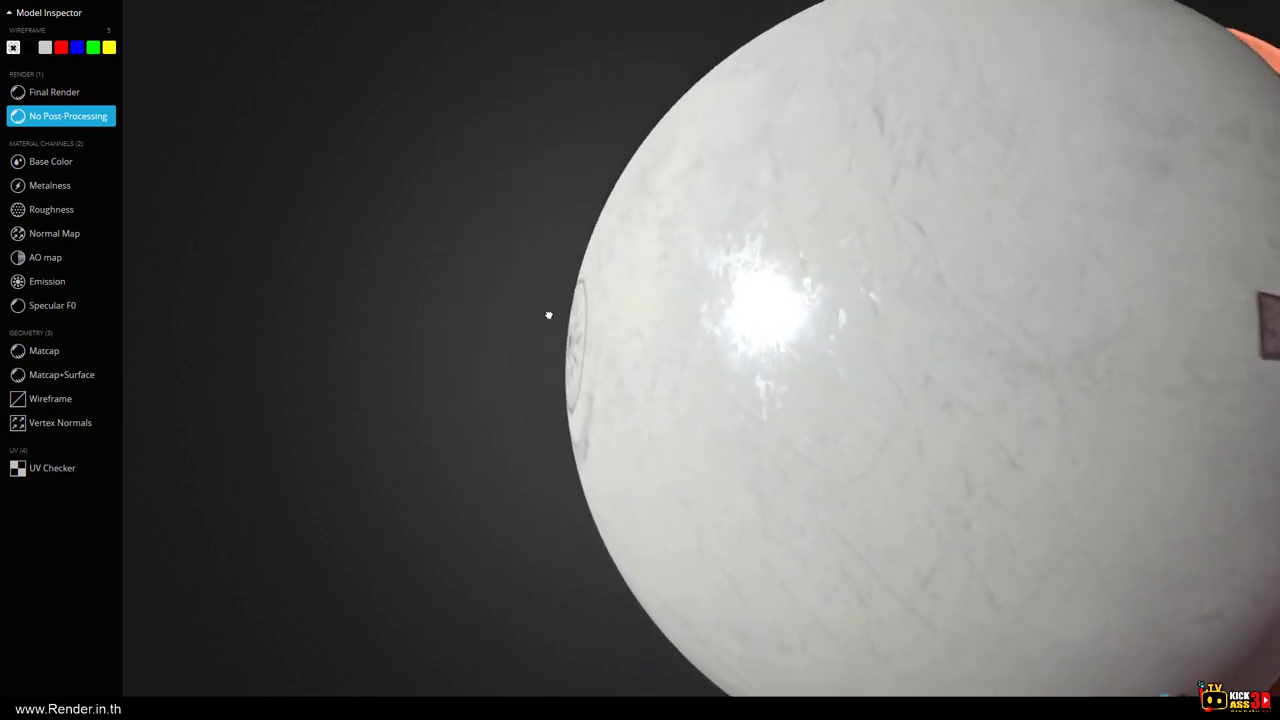
scroll(549, 314, "up", 3)
Swing the side ring into view, then turn the helmet until the dark visor faces forward.
mouse_move(606, 374)
left_mouse_down()
mouse_move(605, 350)
mouse_move(616, 360)
mouse_move(496, 231)
left_mouse_up()
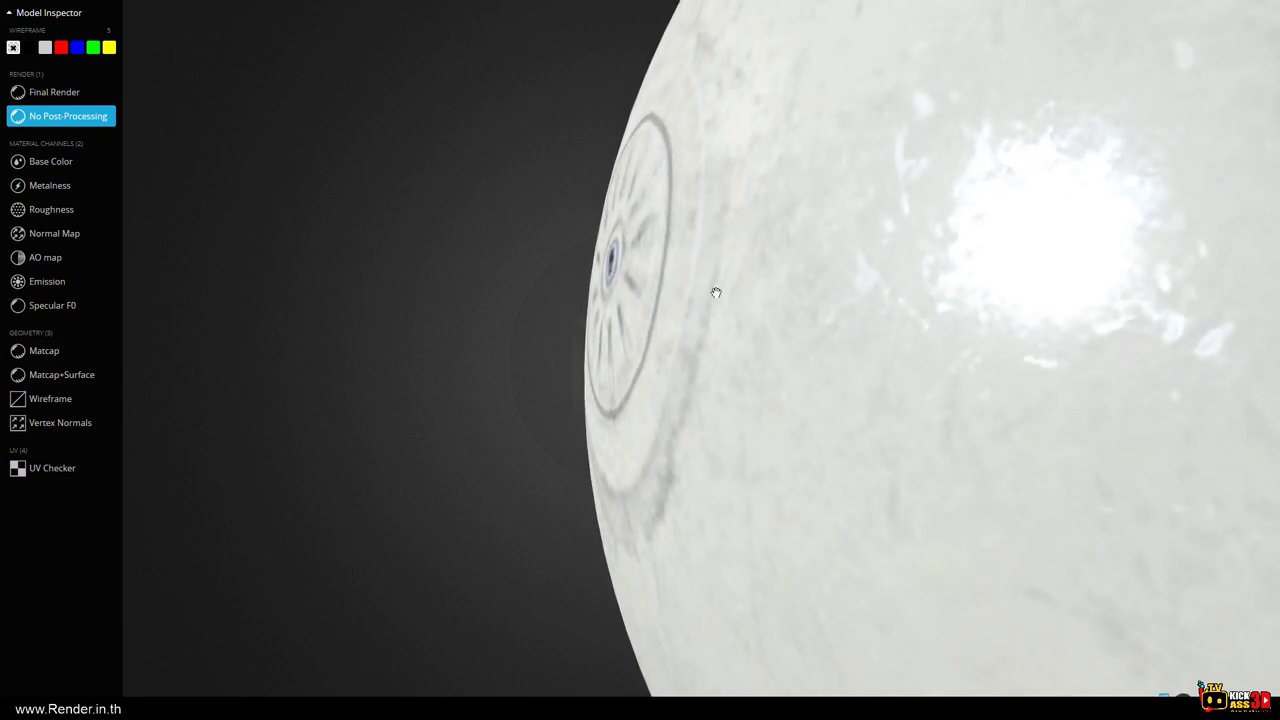
left_click_drag(716, 293, 787, 316)
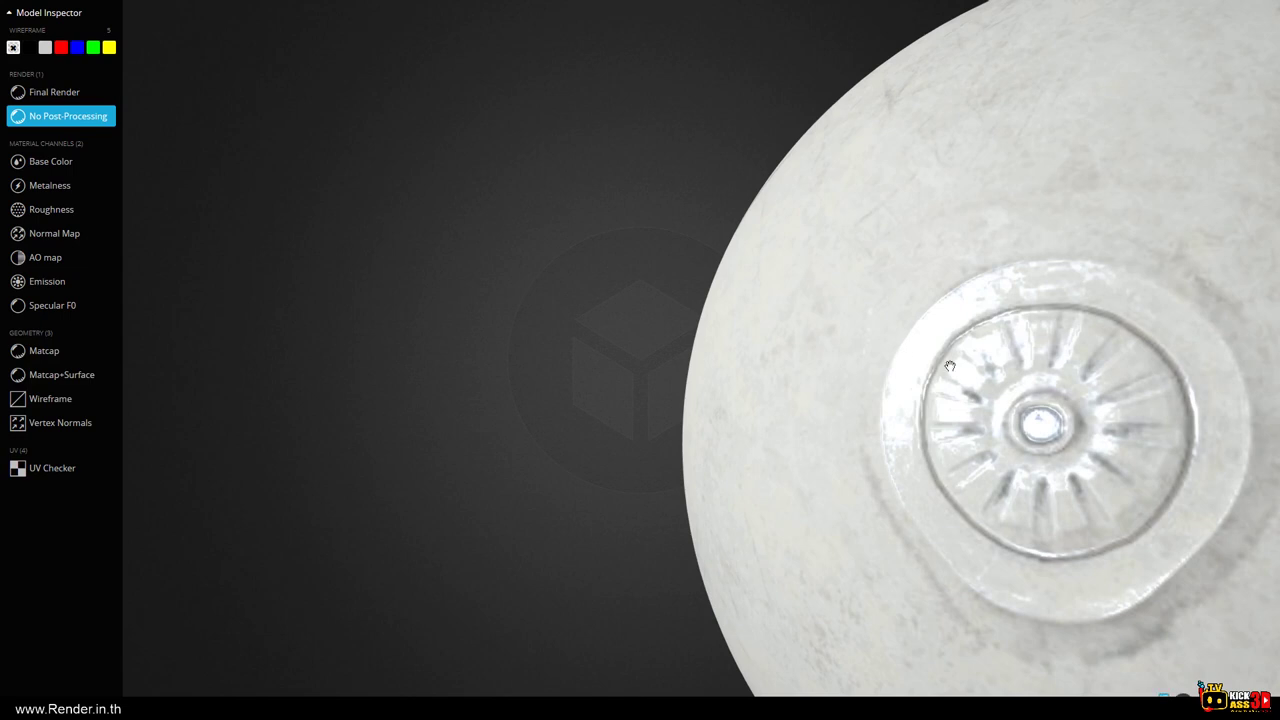
mouse_move(950, 366)
left_mouse_down()
mouse_move(780, 326)
mouse_move(557, 312)
left_mouse_up()
scroll(585, 291, "down", 3)
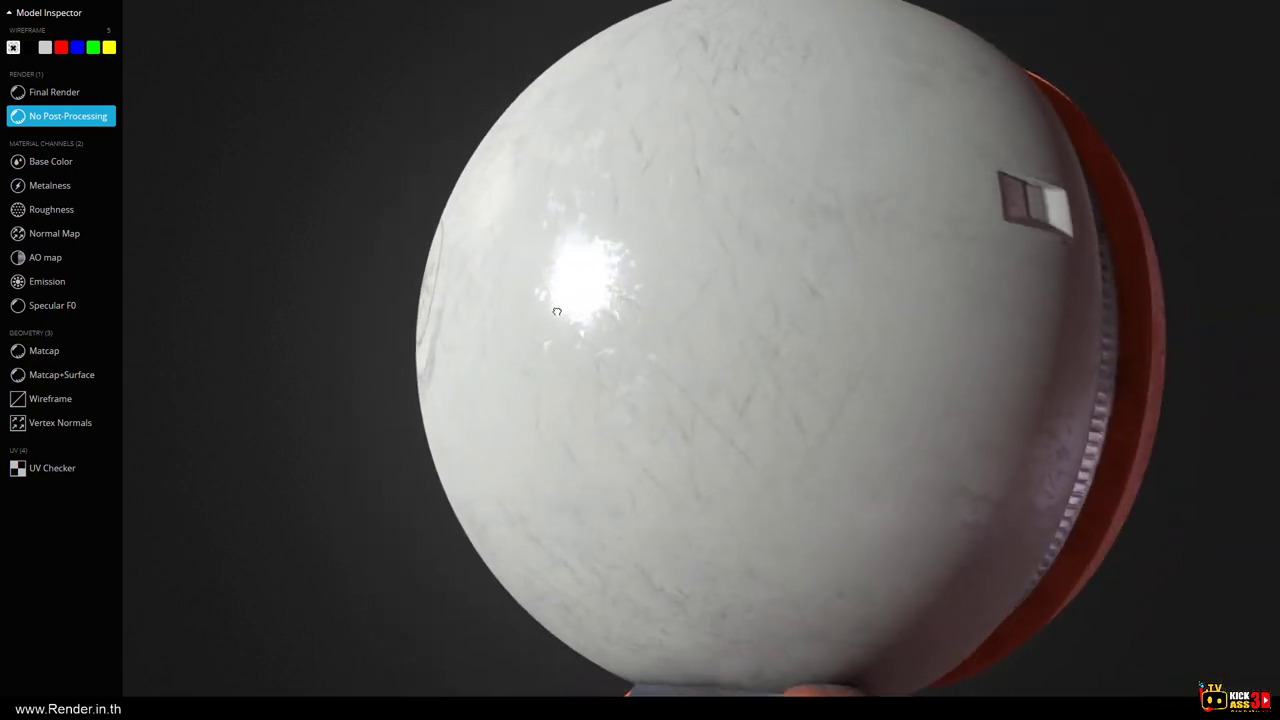
mouse_move(653, 341)
left_mouse_down()
mouse_move(851, 282)
mouse_move(813, 268)
left_mouse_up()
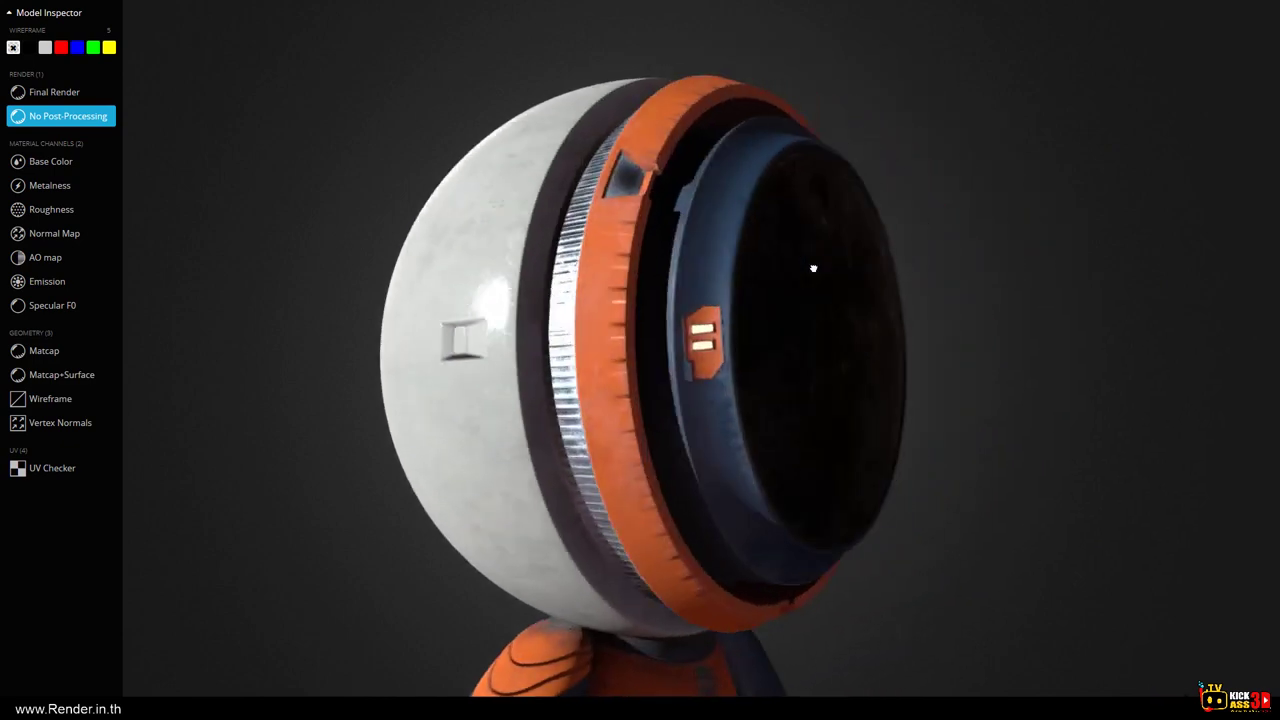
scroll(345, 330, "up", 5)
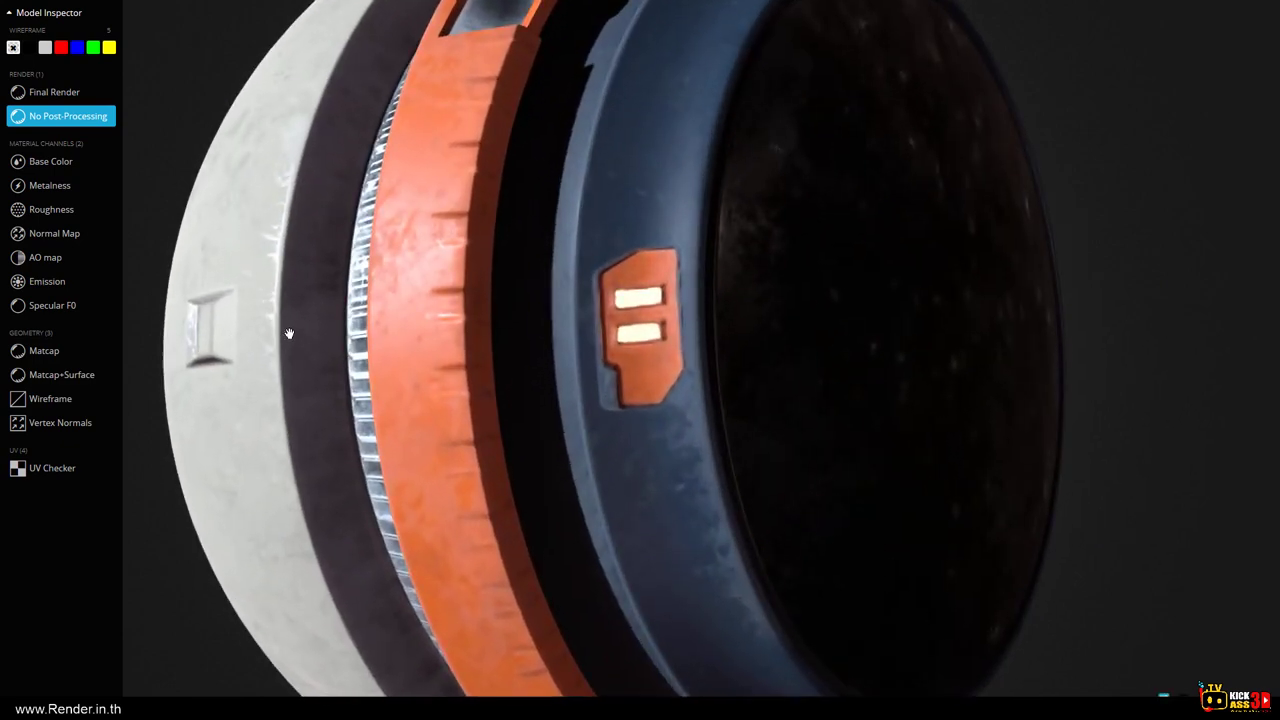
scroll(289, 333, "down", 5)
mouse_move(600, 334)
left_mouse_down()
mouse_move(383, 275)
mouse_move(209, 299)
mouse_move(350, 556)
mouse_move(455, 383)
mouse_move(545, 347)
left_mouse_up()
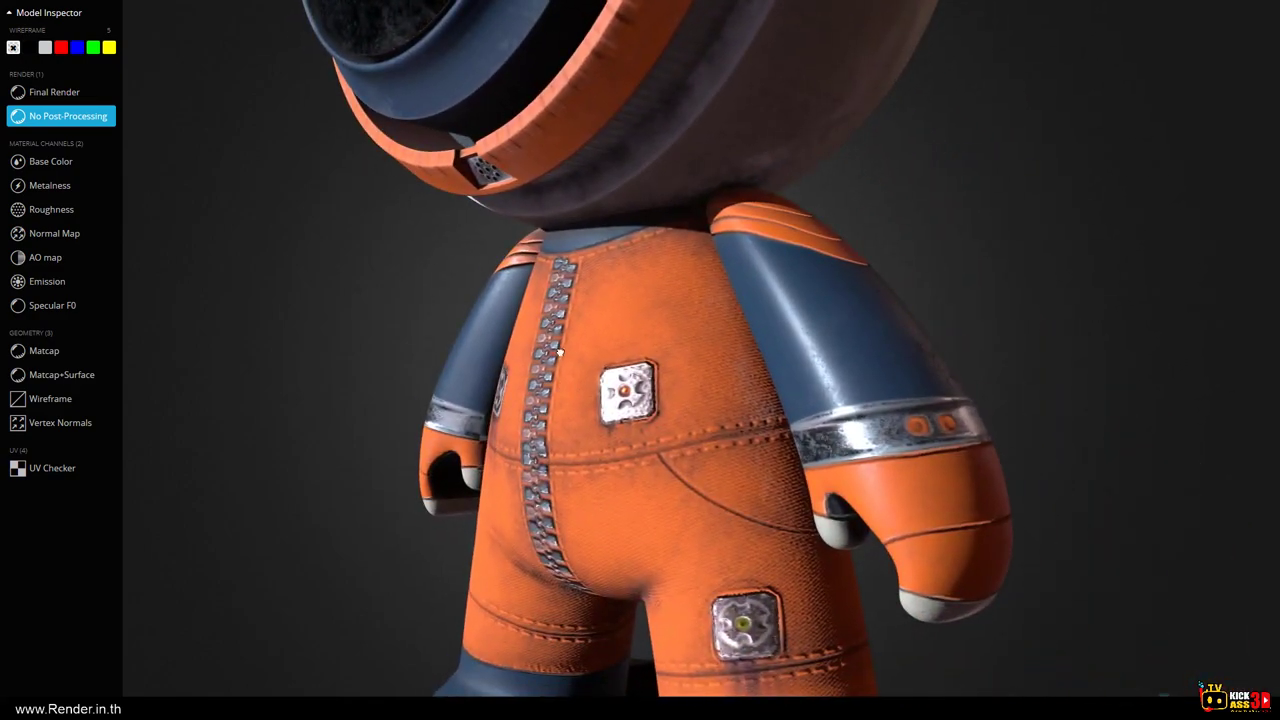
Zoom into the suit's back to examine the patch, seams and zipper, then orbit to a wider angle.
scroll(618, 336, "up", 5)
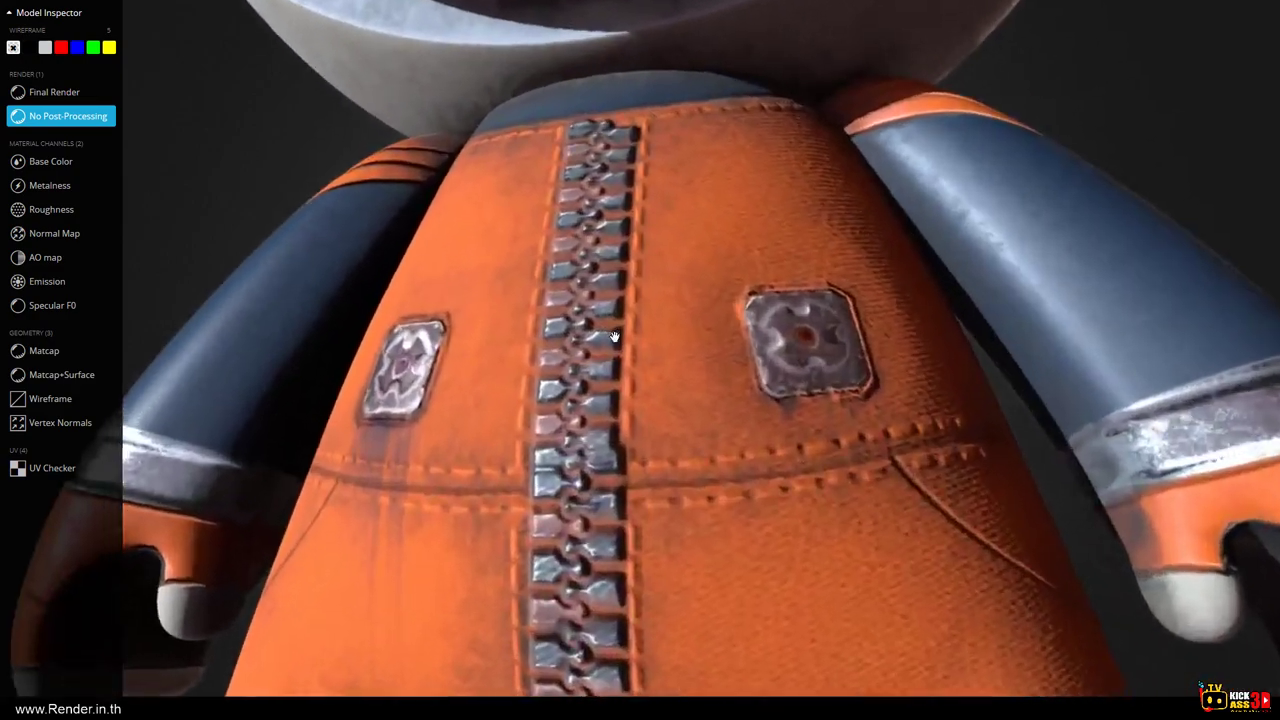
scroll(620, 340, "up", 5)
scroll(526, 340, "up", 3)
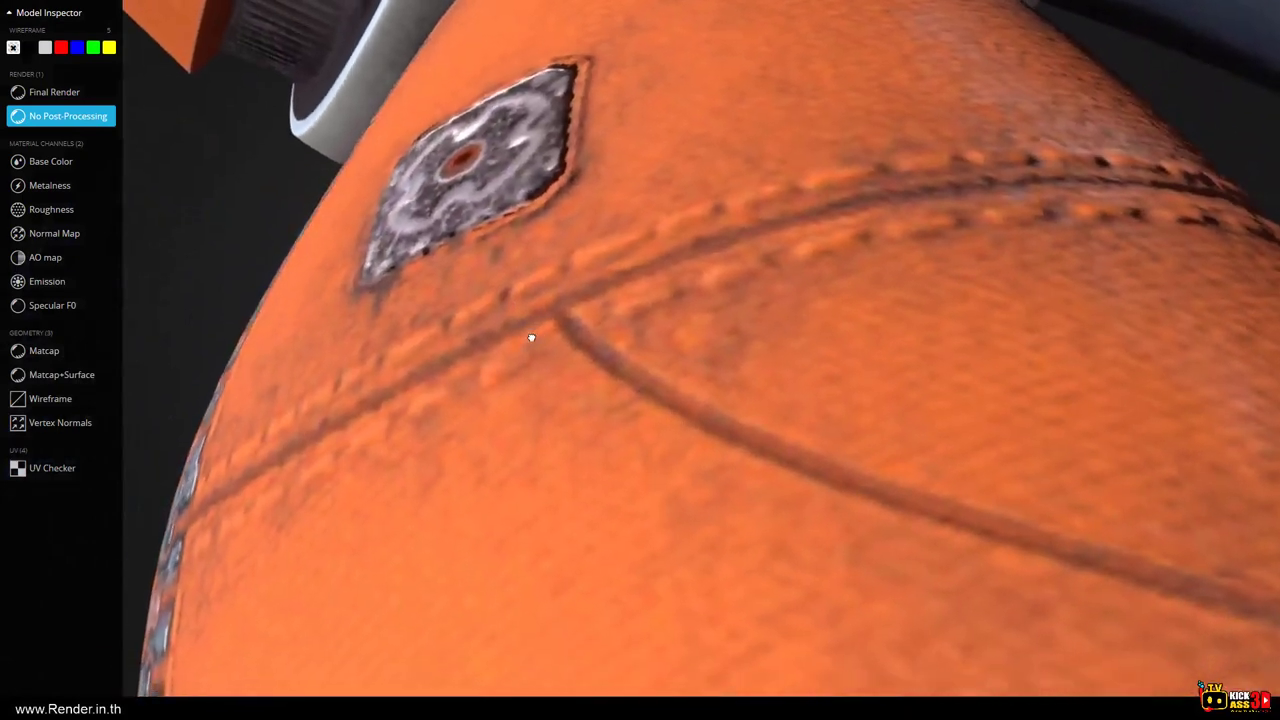
left_click_drag(531, 338, 241, 282)
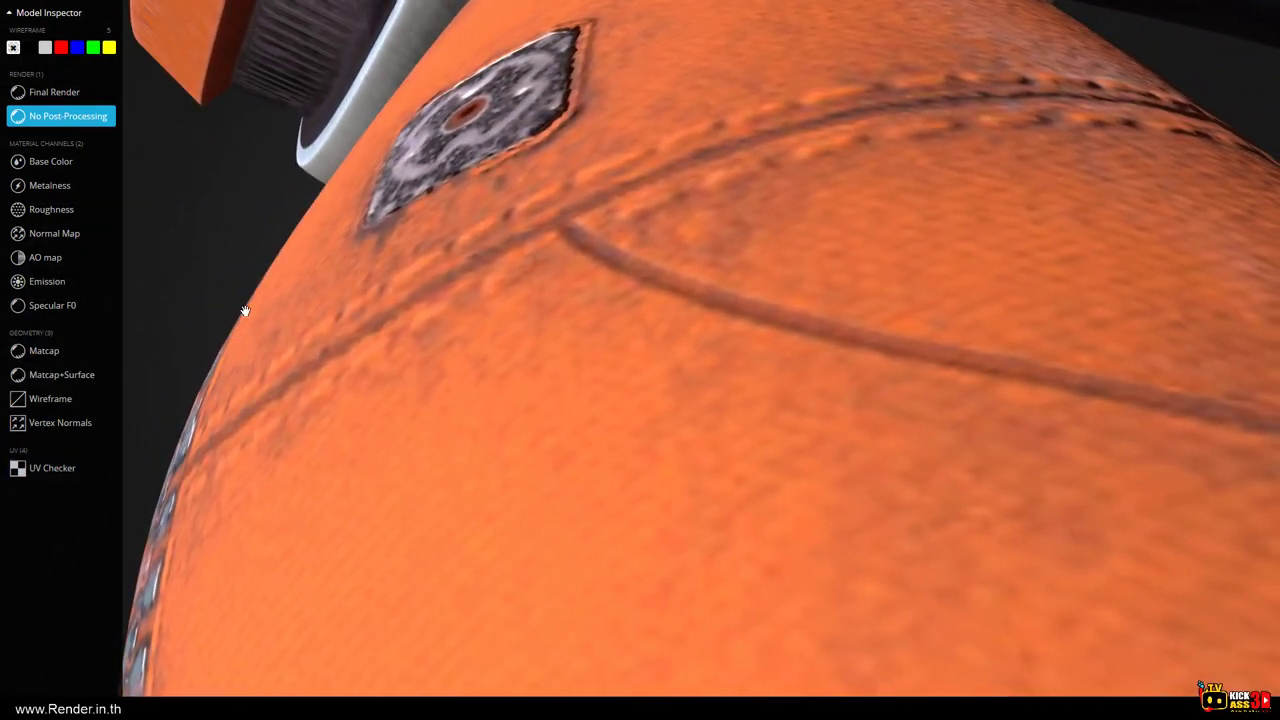
mouse_move(244, 311)
left_mouse_down()
mouse_move(494, 312)
mouse_move(421, 297)
left_mouse_up()
mouse_move(422, 298)
left_mouse_down()
mouse_move(671, 314)
mouse_move(294, 349)
mouse_move(491, 349)
mouse_move(760, 374)
left_mouse_up()
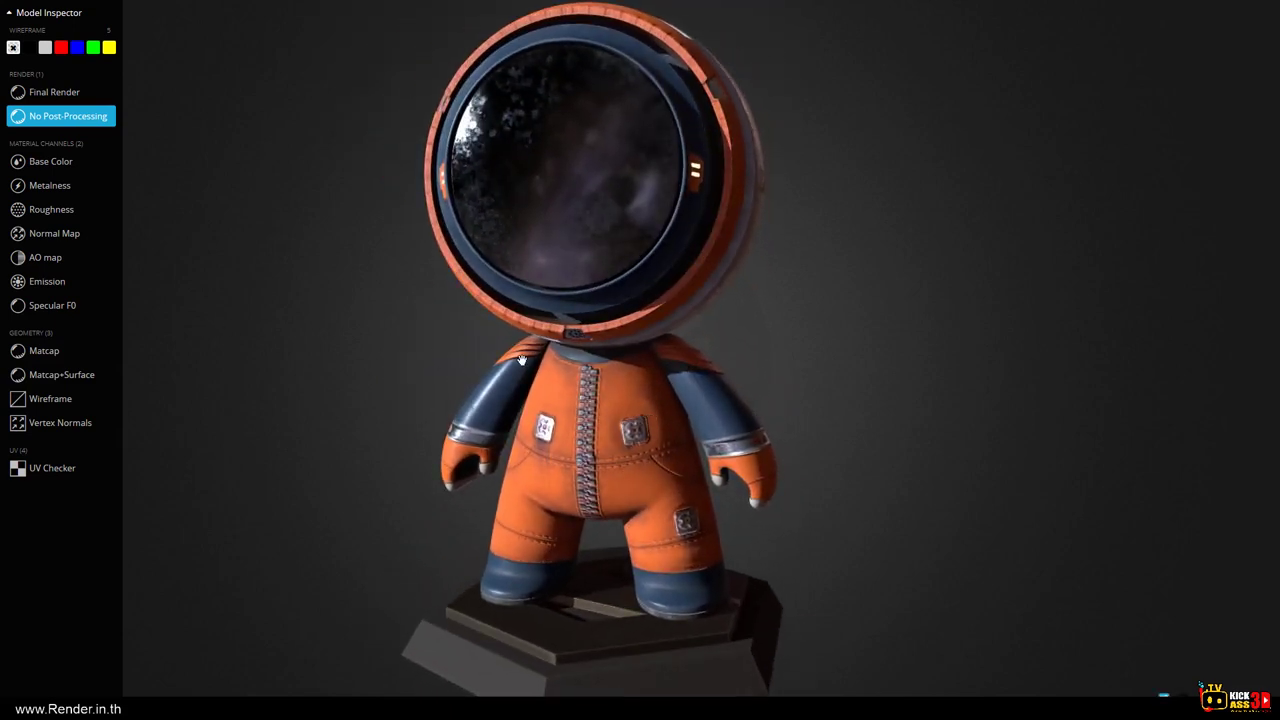
Show the normal map and orbit to a rear three-quarter view.
left_click(31, 235)
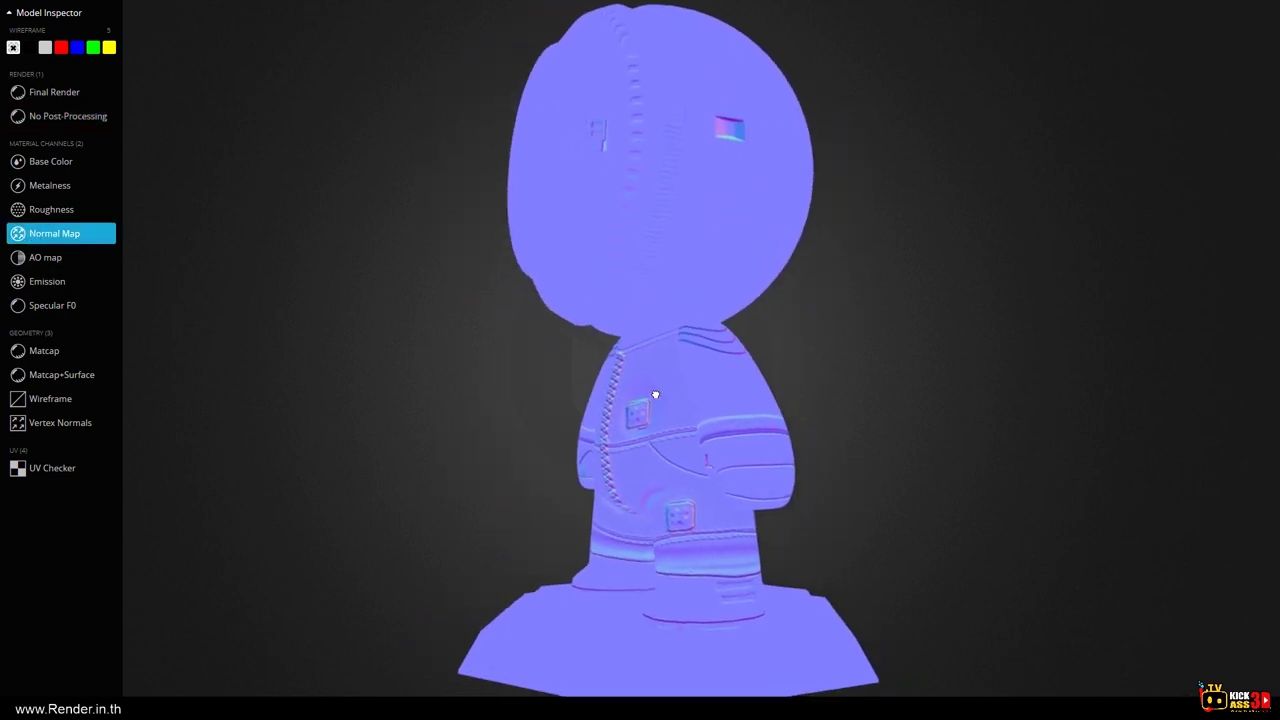
scroll(660, 380, "up", 5)
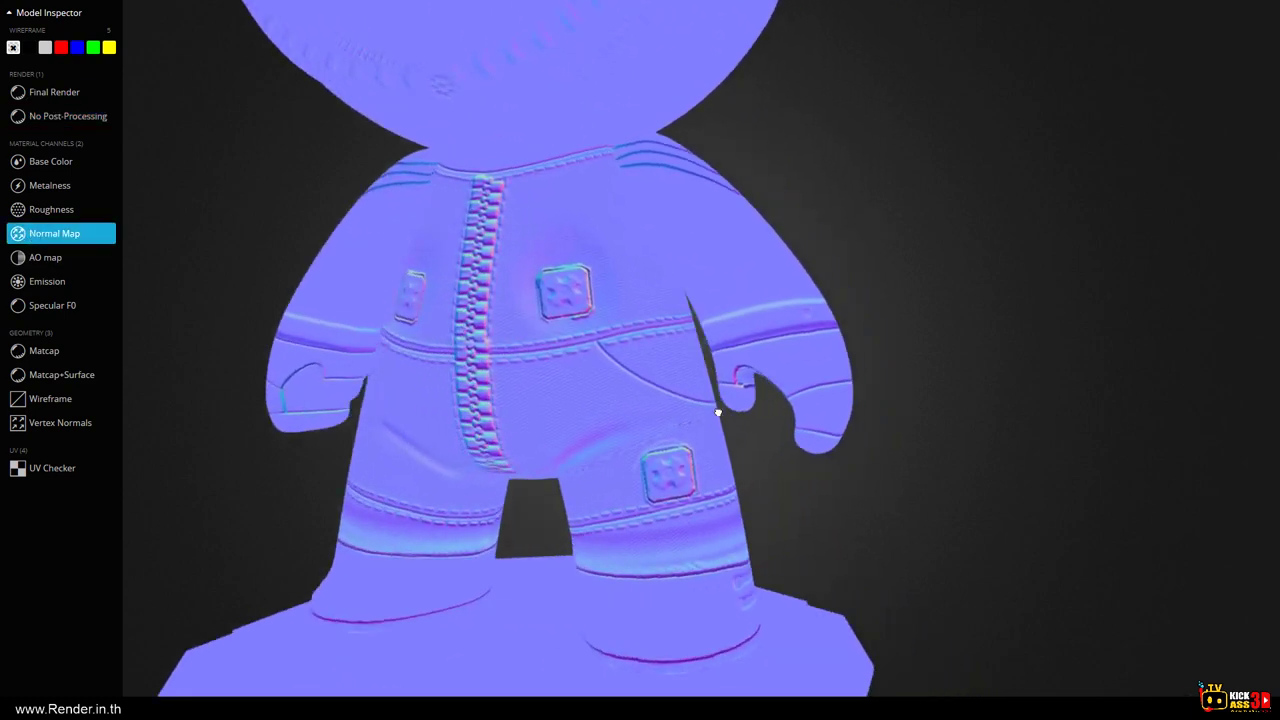
left_click_drag(717, 412, 408, 383)
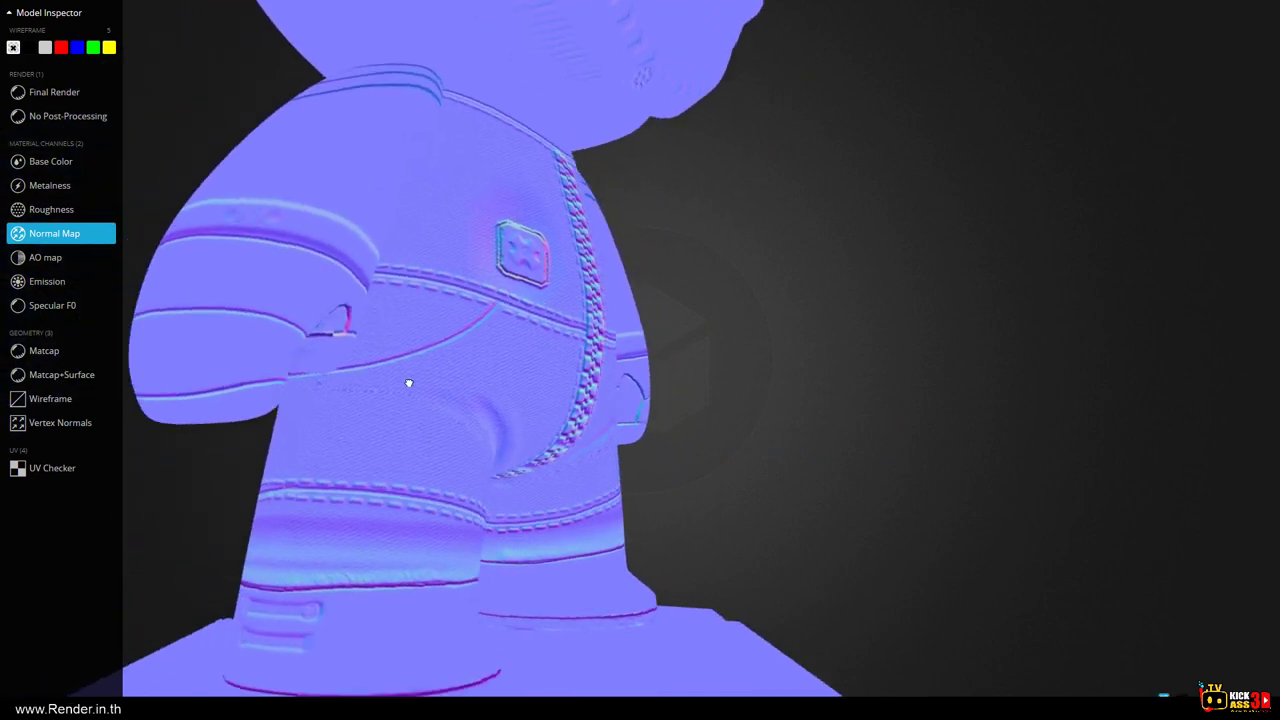
scroll(408, 383, "down", 5)
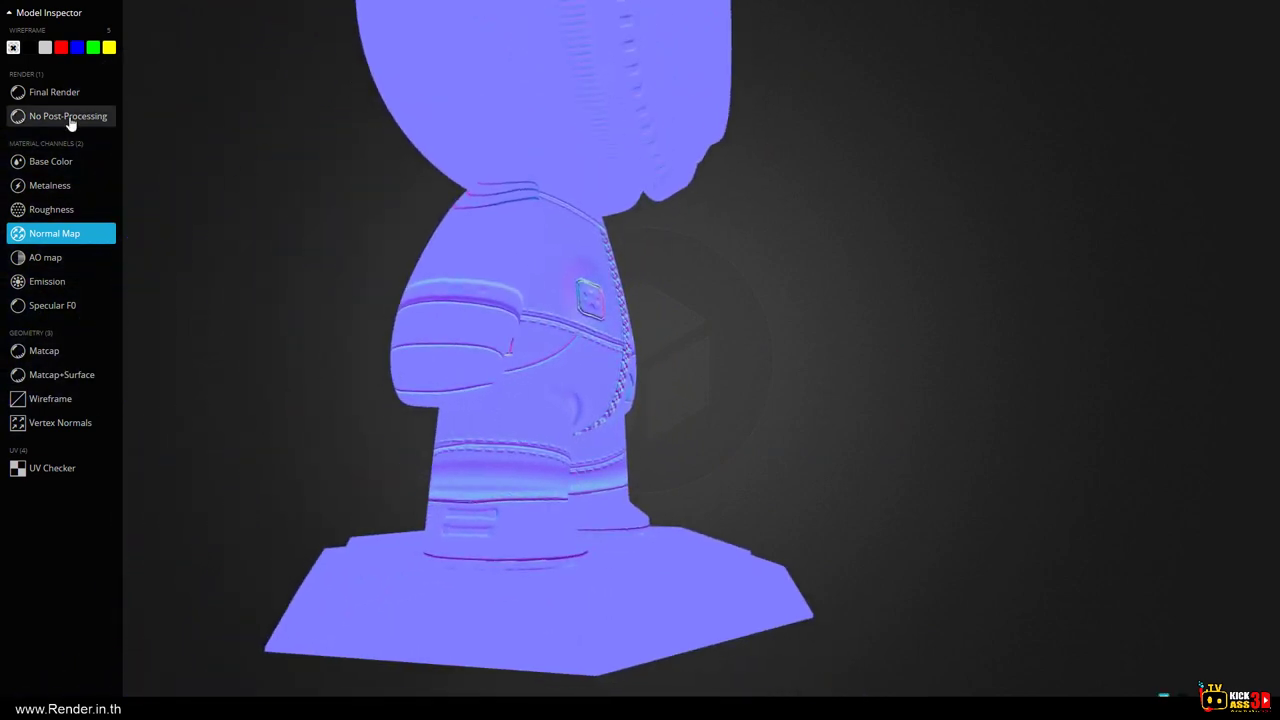
Return to the unprocessed colour render and inspect the legs and base from side and rear.
left_click(70, 122)
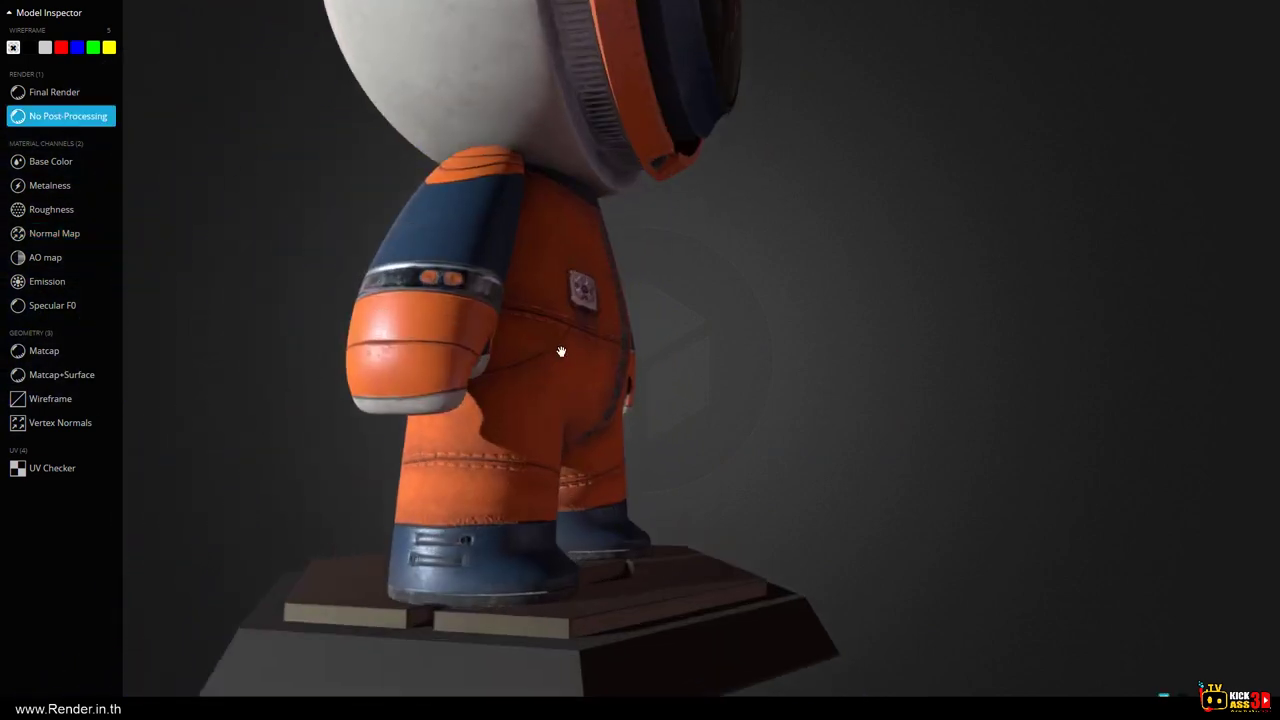
mouse_move(563, 351)
left_mouse_down()
mouse_move(506, 403)
mouse_move(380, 414)
mouse_move(494, 377)
mouse_move(642, 414)
mouse_move(871, 508)
mouse_move(674, 429)
mouse_move(669, 523)
mouse_move(669, 458)
left_mouse_up()
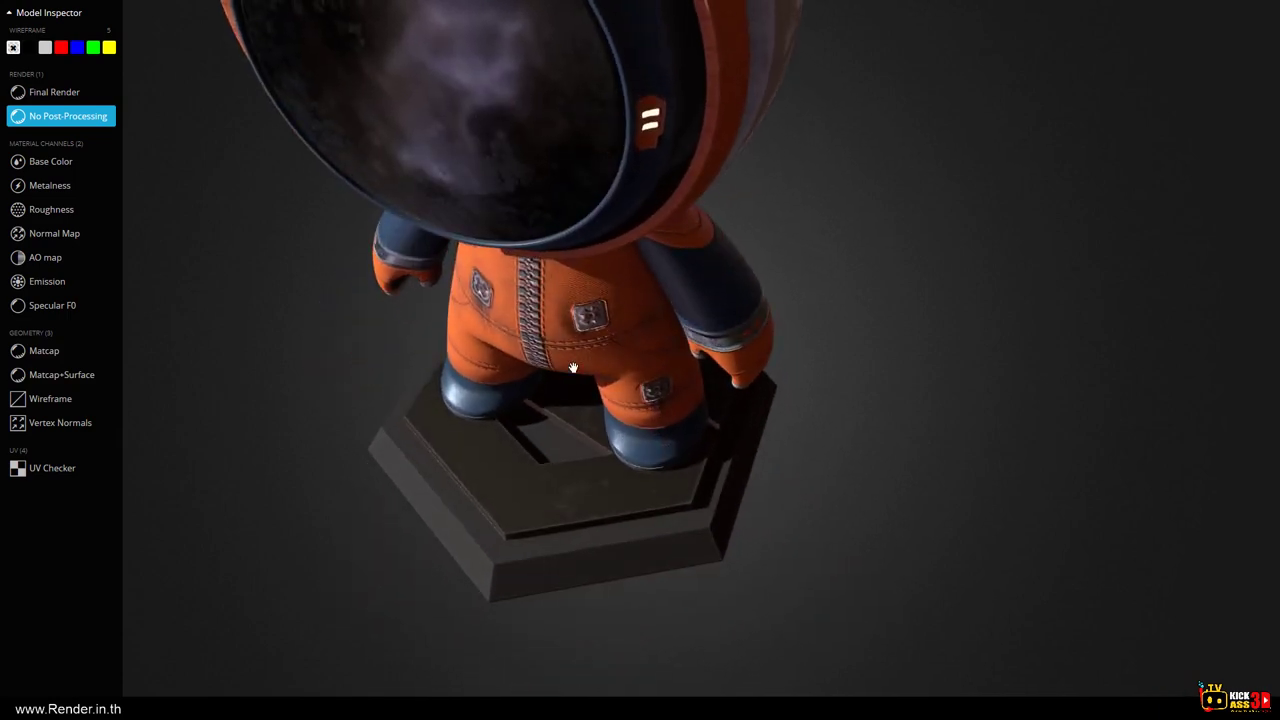
scroll(573, 367, "up", 2)
scroll(586, 371, "up", 2)
scroll(566, 371, "up", 2)
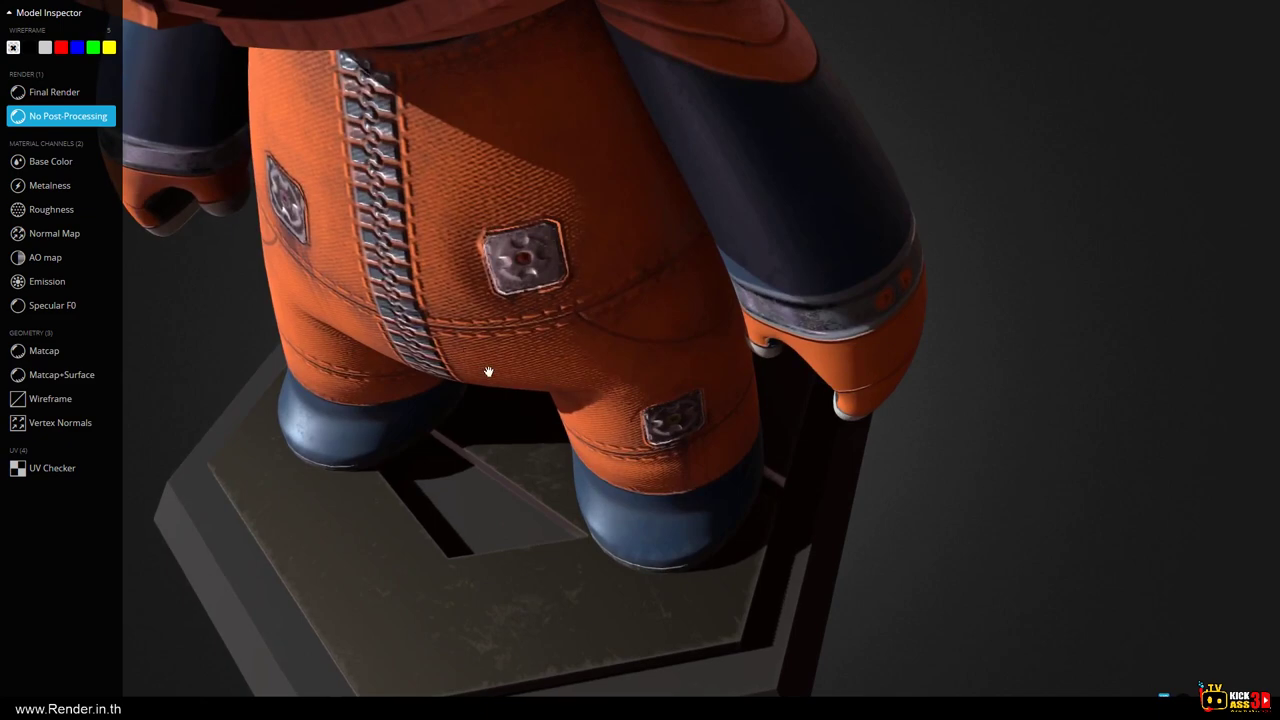
mouse_move(509, 364)
left_mouse_down()
mouse_move(463, 351)
mouse_move(429, 314)
left_mouse_up()
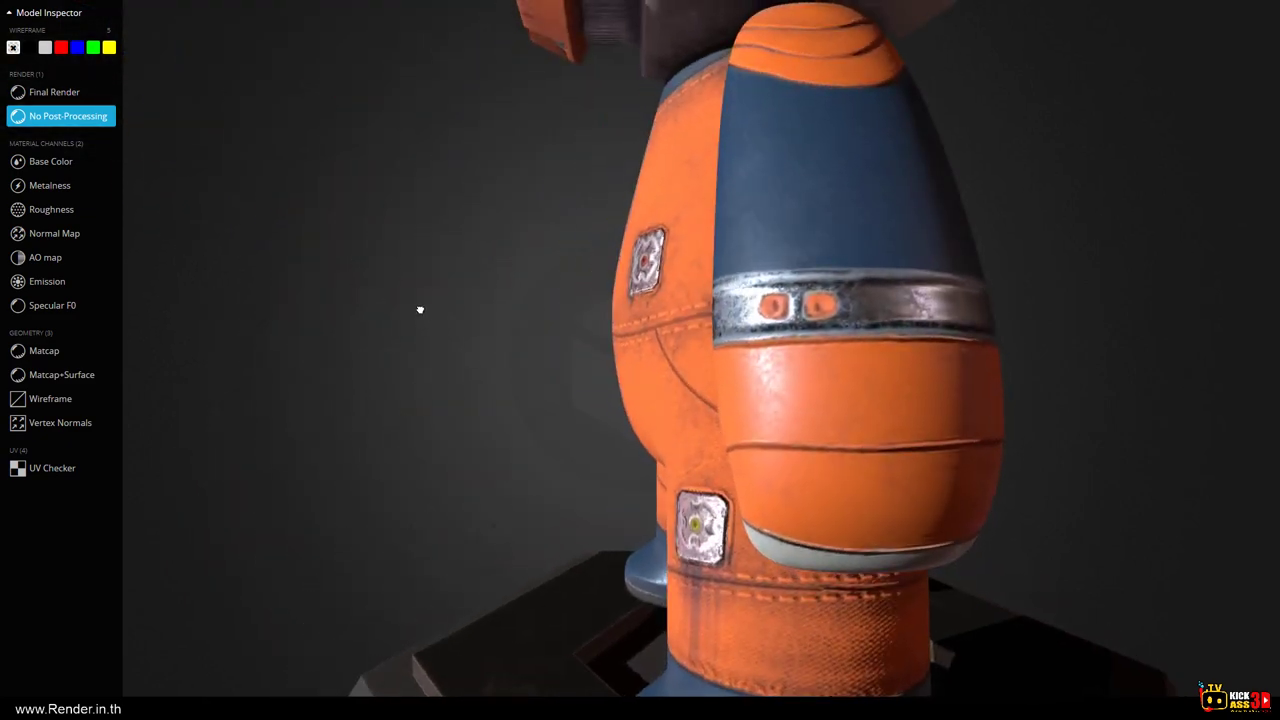
mouse_move(578, 265)
left_mouse_down()
mouse_move(640, 343)
mouse_move(667, 343)
mouse_move(612, 362)
mouse_move(440, 352)
mouse_move(443, 330)
mouse_move(565, 441)
left_mouse_up()
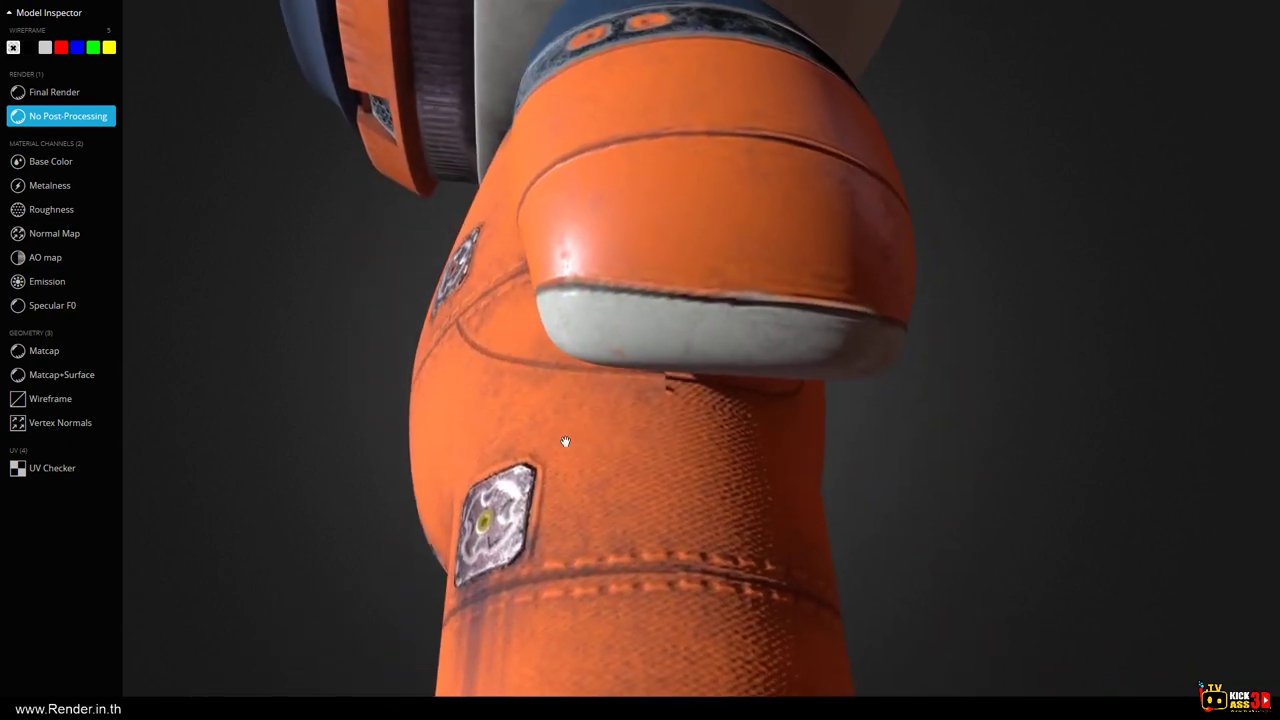
Zoom out and orbit to the rear torso beneath the helmet.
scroll(404, 374, "down", 2)
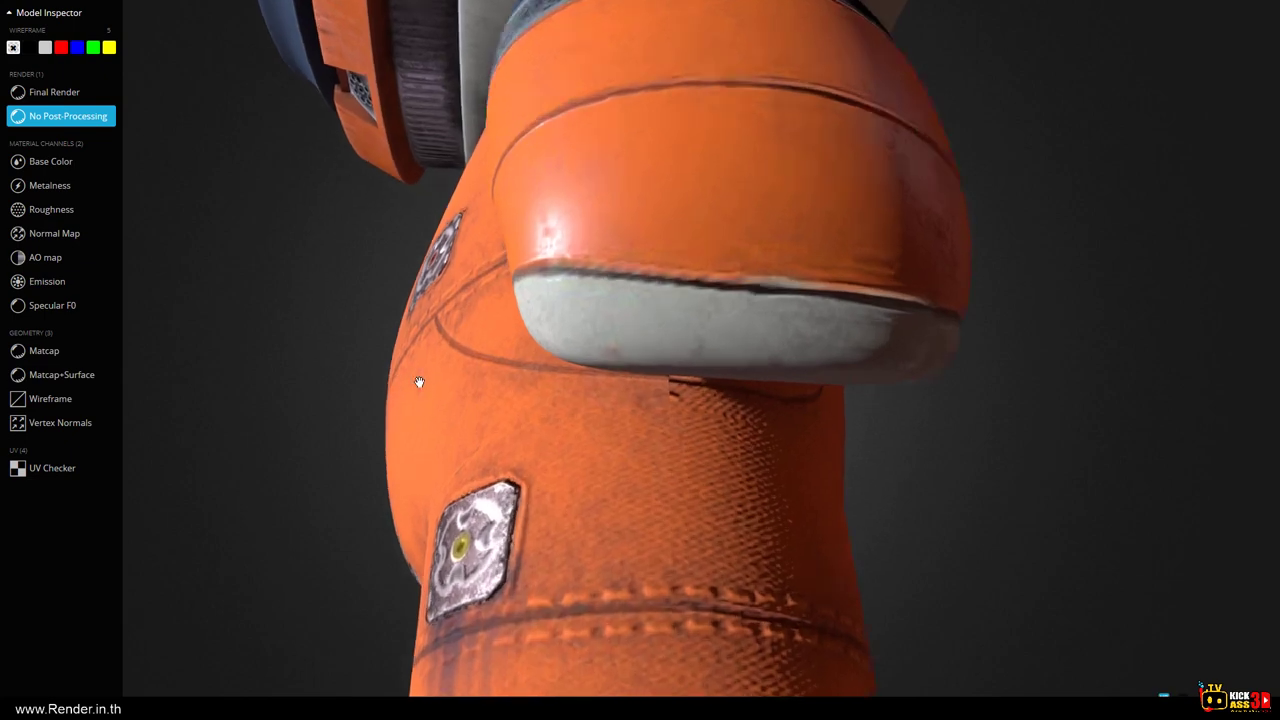
scroll(423, 377, "down", 3)
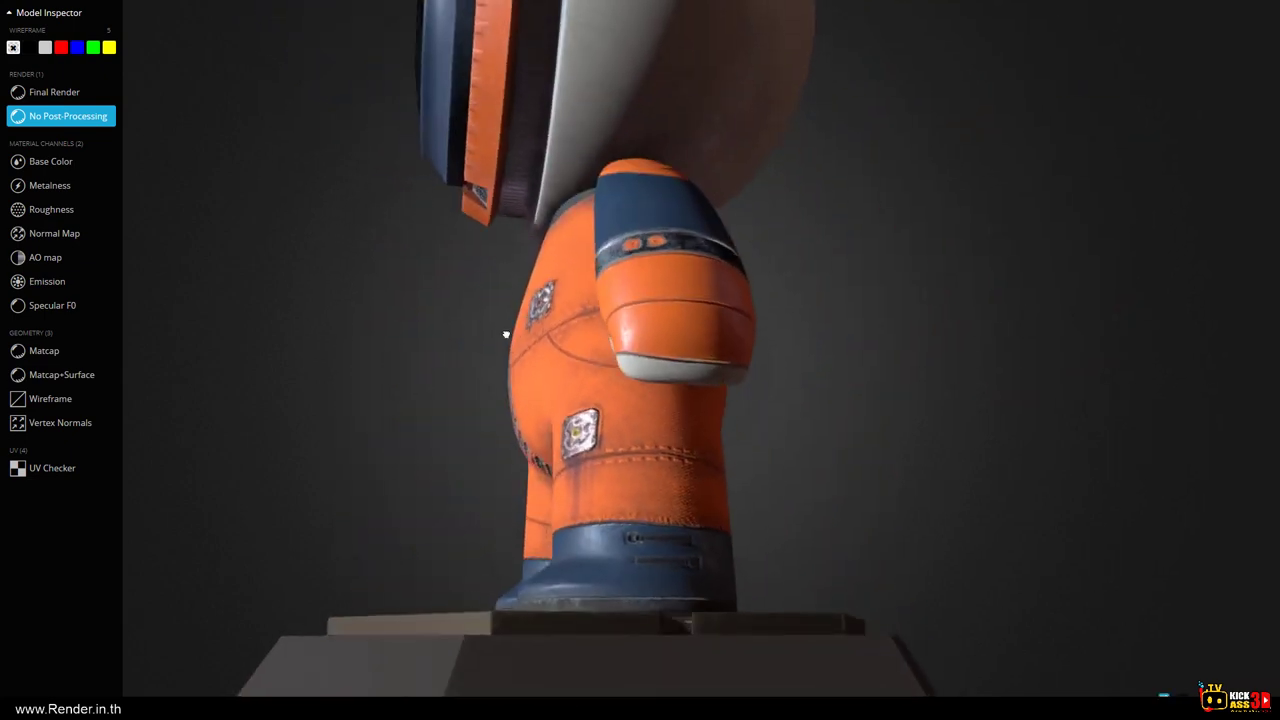
mouse_move(506, 334)
left_mouse_down()
mouse_move(503, 366)
mouse_move(540, 374)
mouse_move(240, 207)
left_mouse_up()
mouse_move(356, 301)
left_mouse_down()
mouse_move(394, 334)
mouse_move(414, 323)
mouse_move(423, 358)
left_mouse_up()
scroll(423, 358, "up", 2)
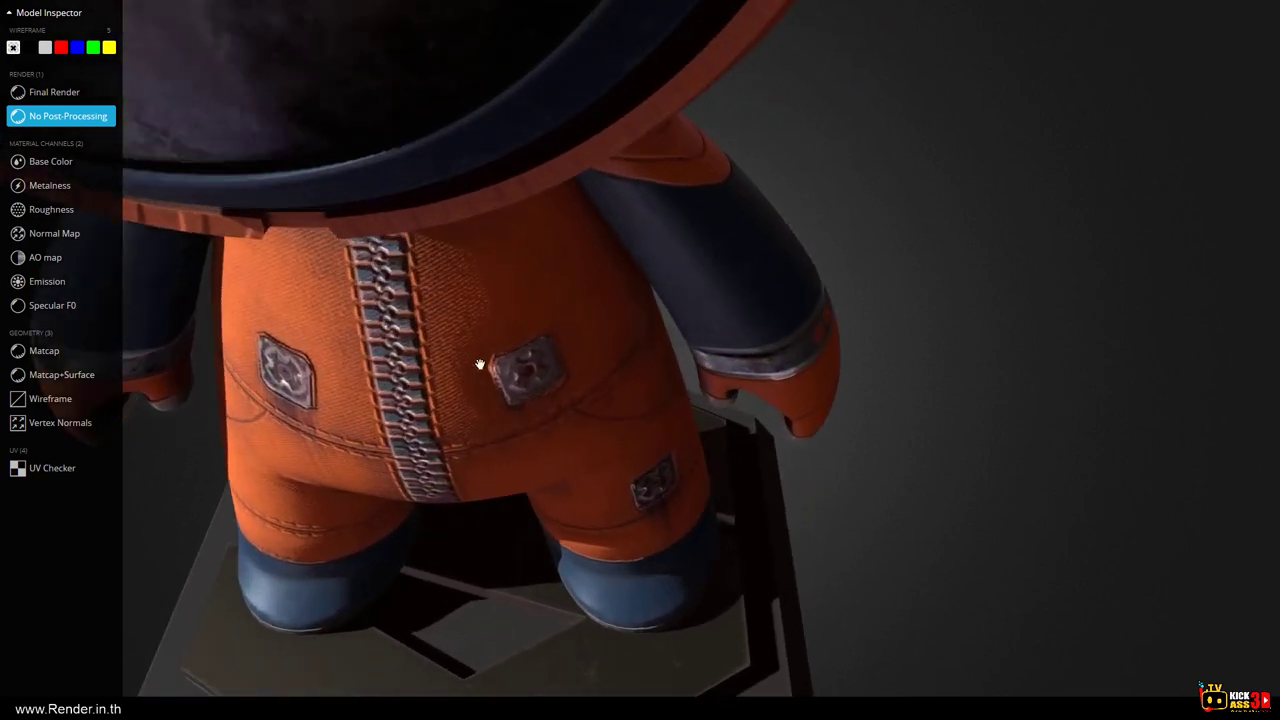
scroll(379, 286, "up", 2)
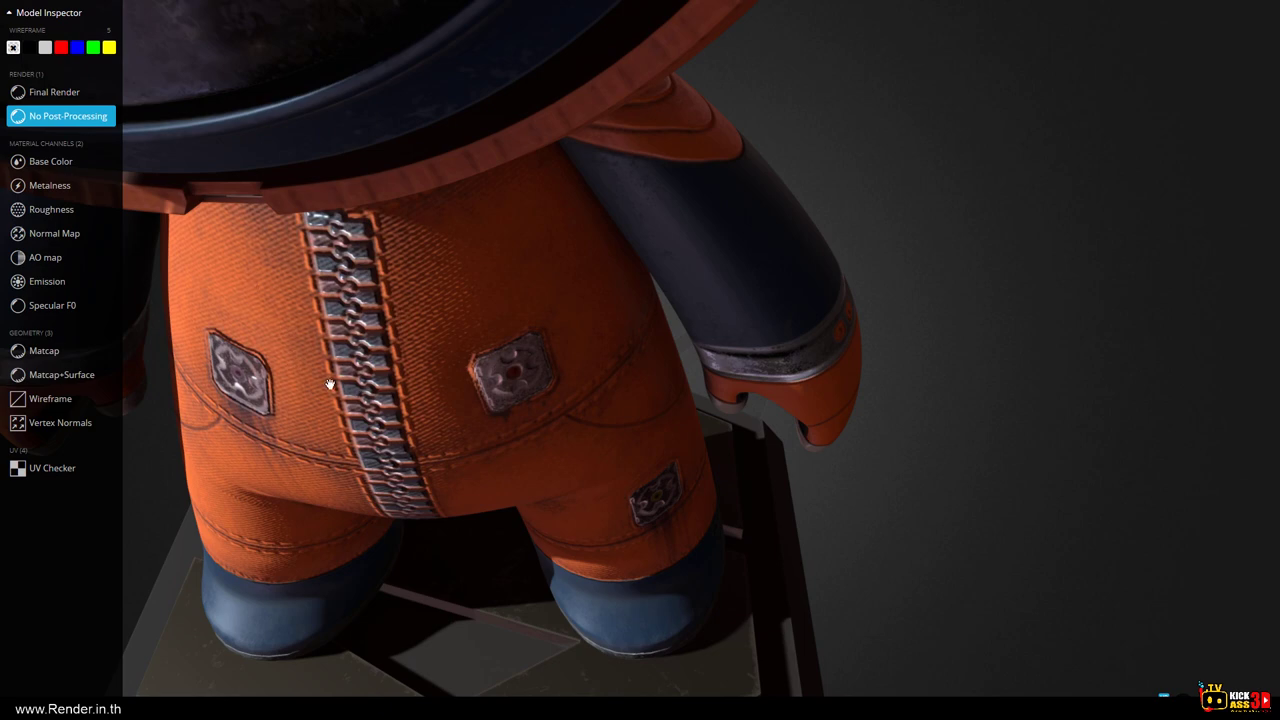
scroll(335, 378, "down", 2)
scroll(330, 368, "down", 3)
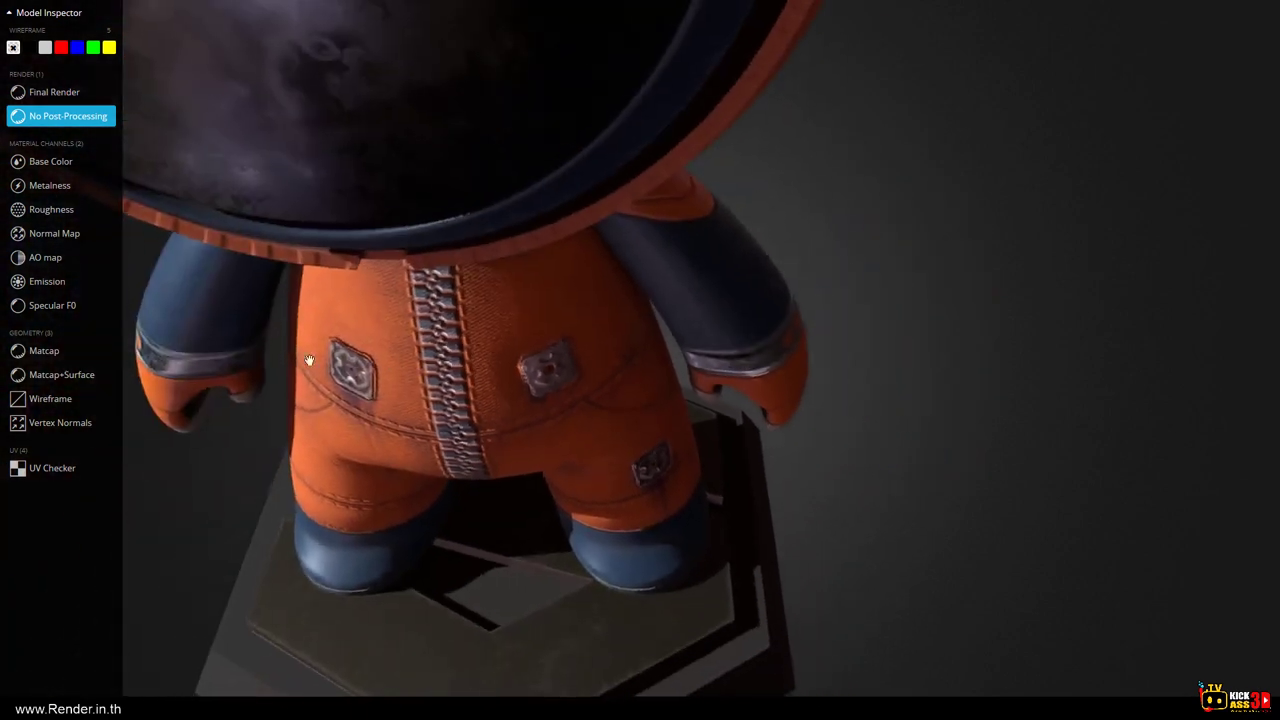
Switch back to the normal map and orbit the astronaut round to face front.
left_click(52, 233)
scroll(386, 366, "down", 2)
scroll(499, 379, "down", 3)
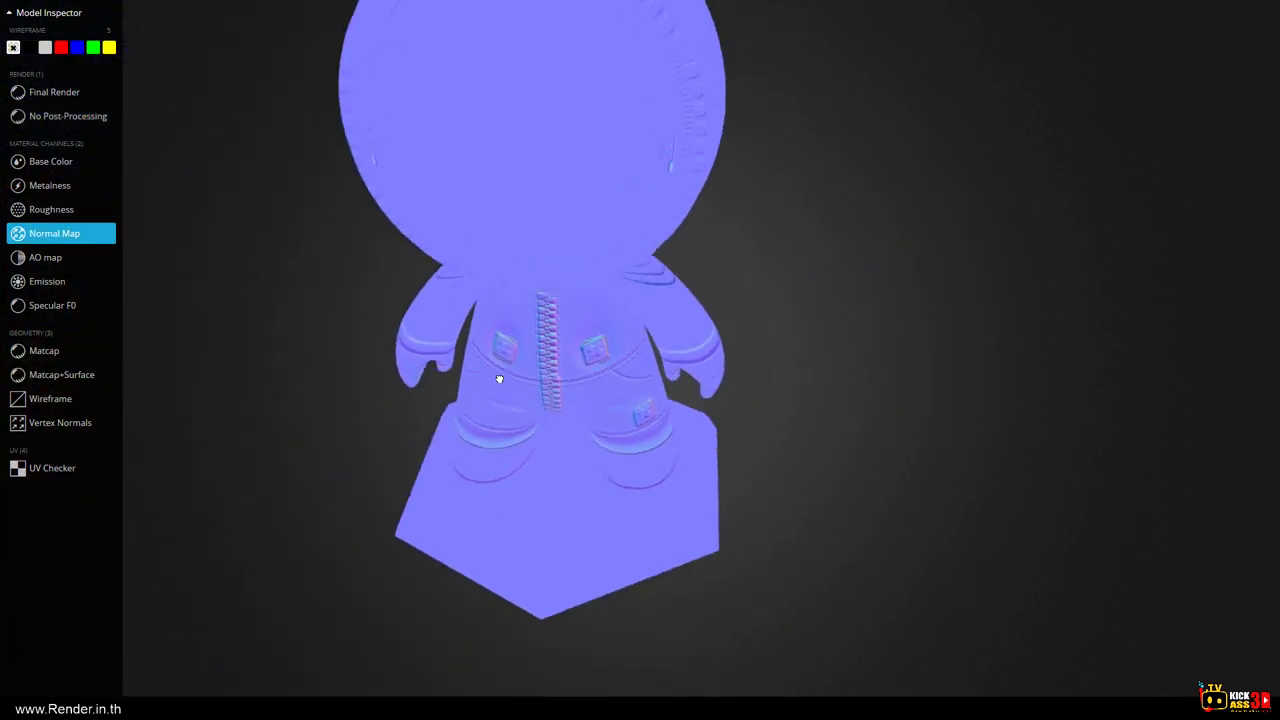
mouse_move(499, 379)
left_mouse_down()
mouse_move(486, 360)
mouse_move(443, 360)
mouse_move(511, 363)
mouse_move(640, 434)
mouse_move(587, 433)
left_mouse_up()
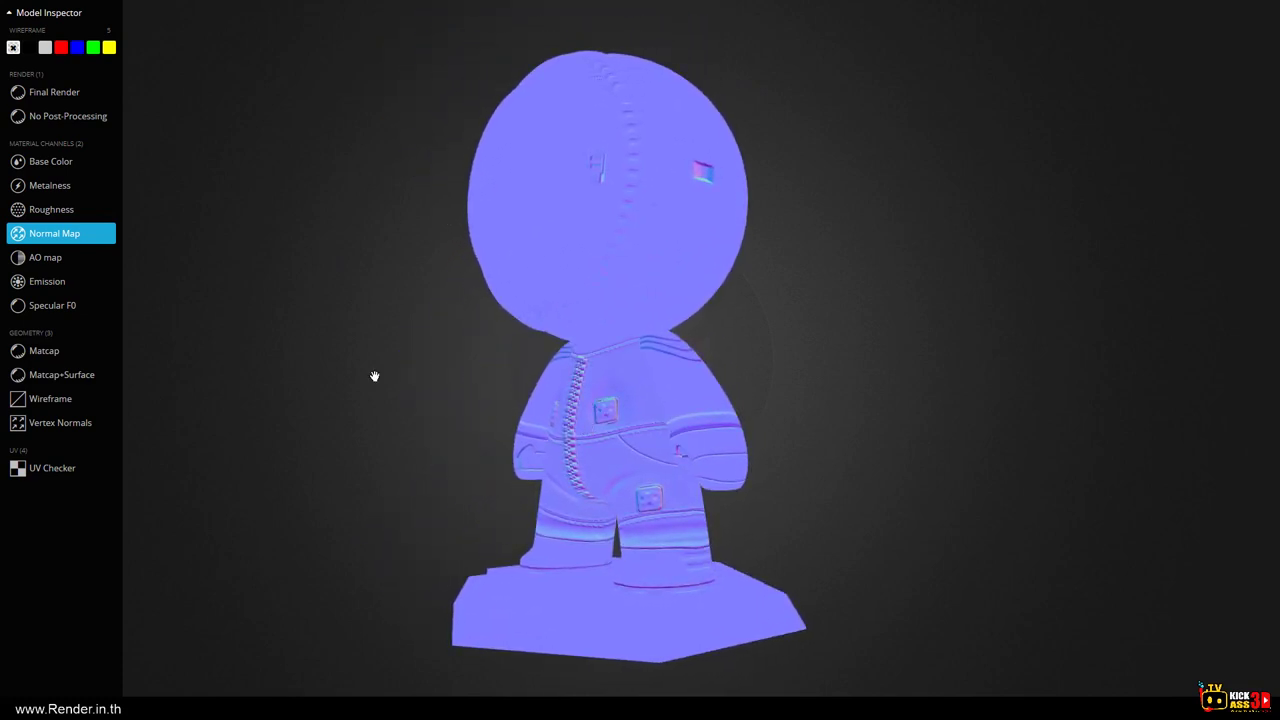
mouse_move(666, 331)
left_mouse_down()
mouse_move(634, 380)
mouse_move(649, 380)
left_mouse_up()
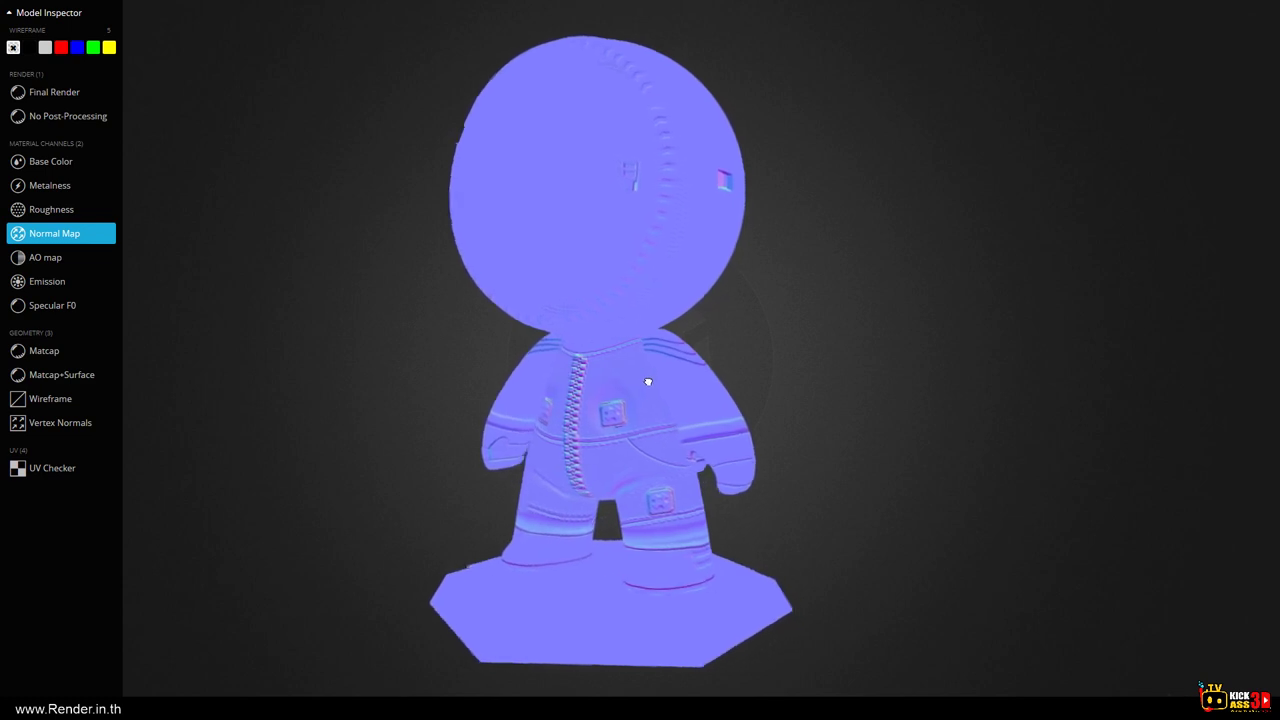
scroll(643, 397, "down", 2)
scroll(563, 426, "up", 4)
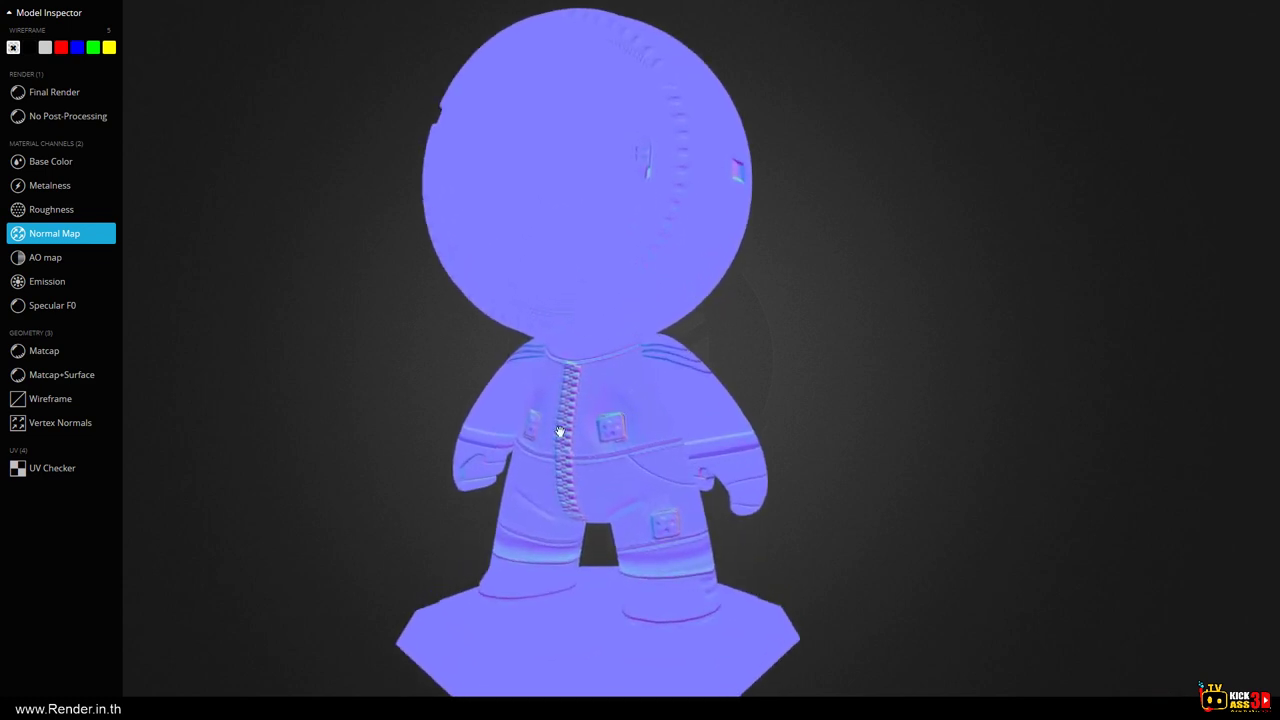
scroll(563, 426, "up", 2)
left_click_drag(563, 426, 641, 440)
scroll(651, 417, "down", 1)
scroll(651, 417, "up", 2)
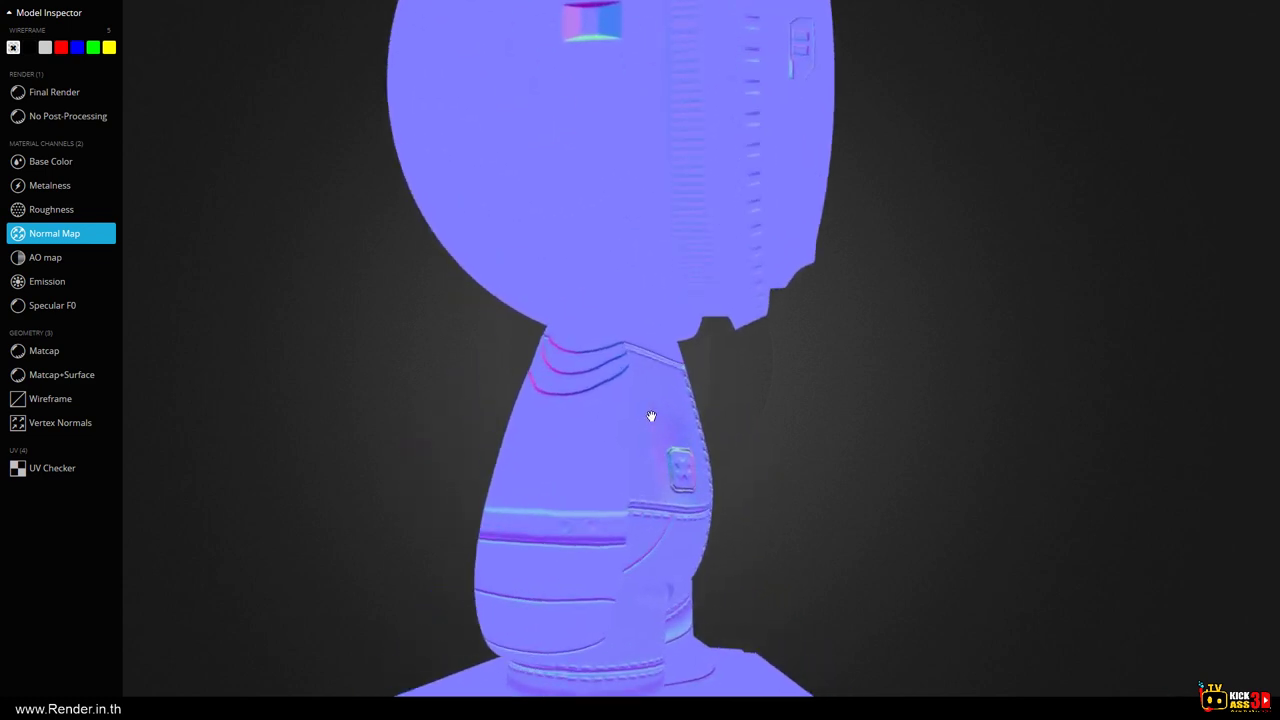
scroll(651, 417, "down", 2)
scroll(651, 417, "down", 1)
left_click_drag(708, 402, 627, 405)
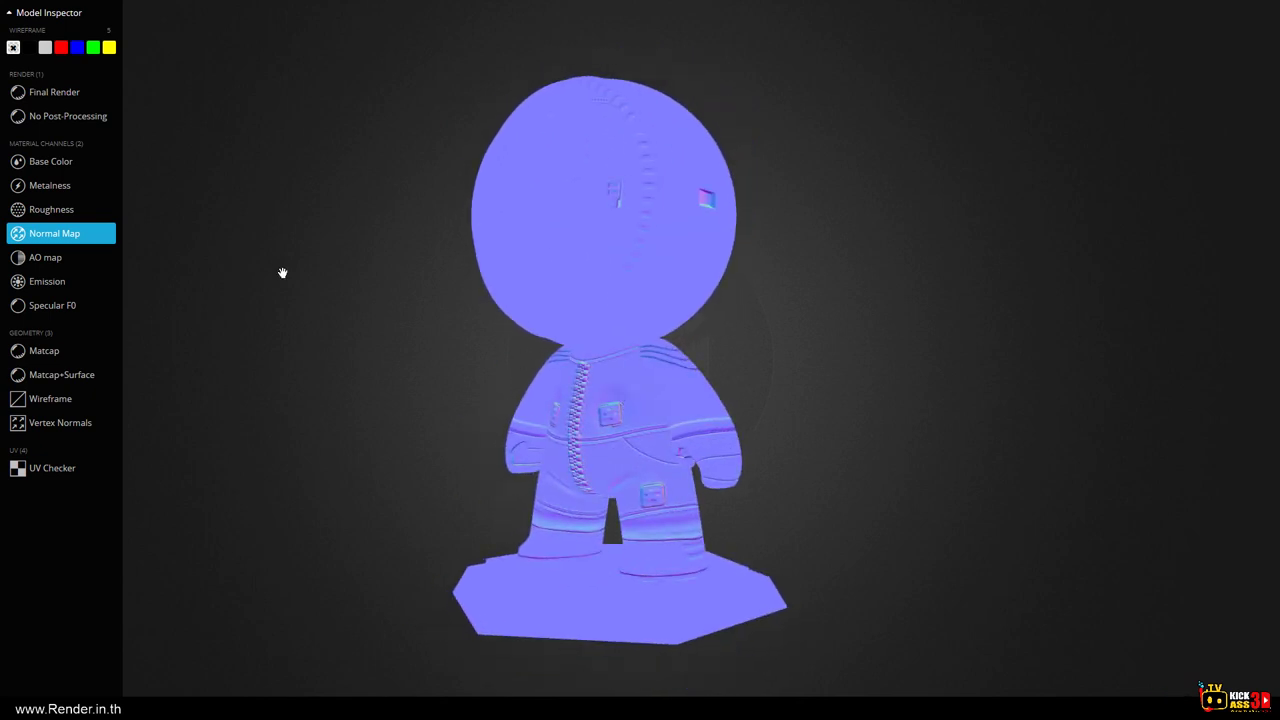
Switch to the unprocessed colour render, zoom the viewport, and return to Sketchfab from the texture chart.
left_click(46, 121)
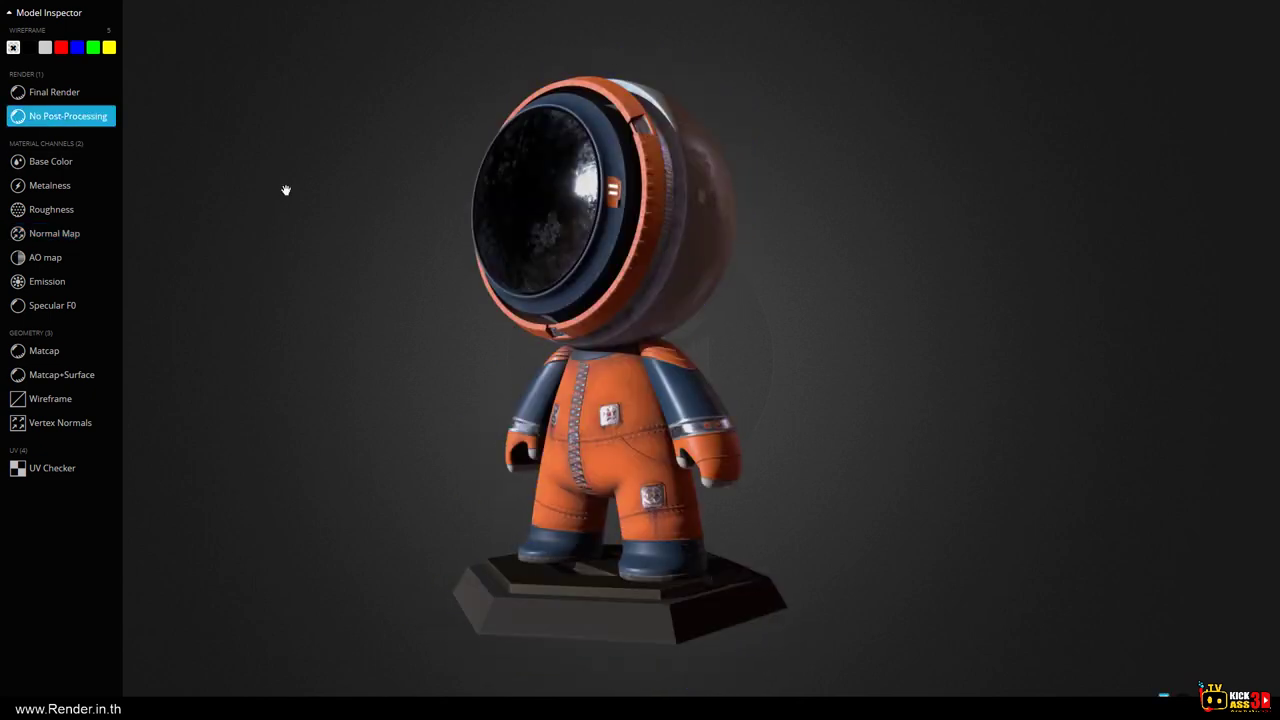
scroll(628, 314, "up", 2)
scroll(628, 314, "up", 2)
scroll(628, 314, "down", 1)
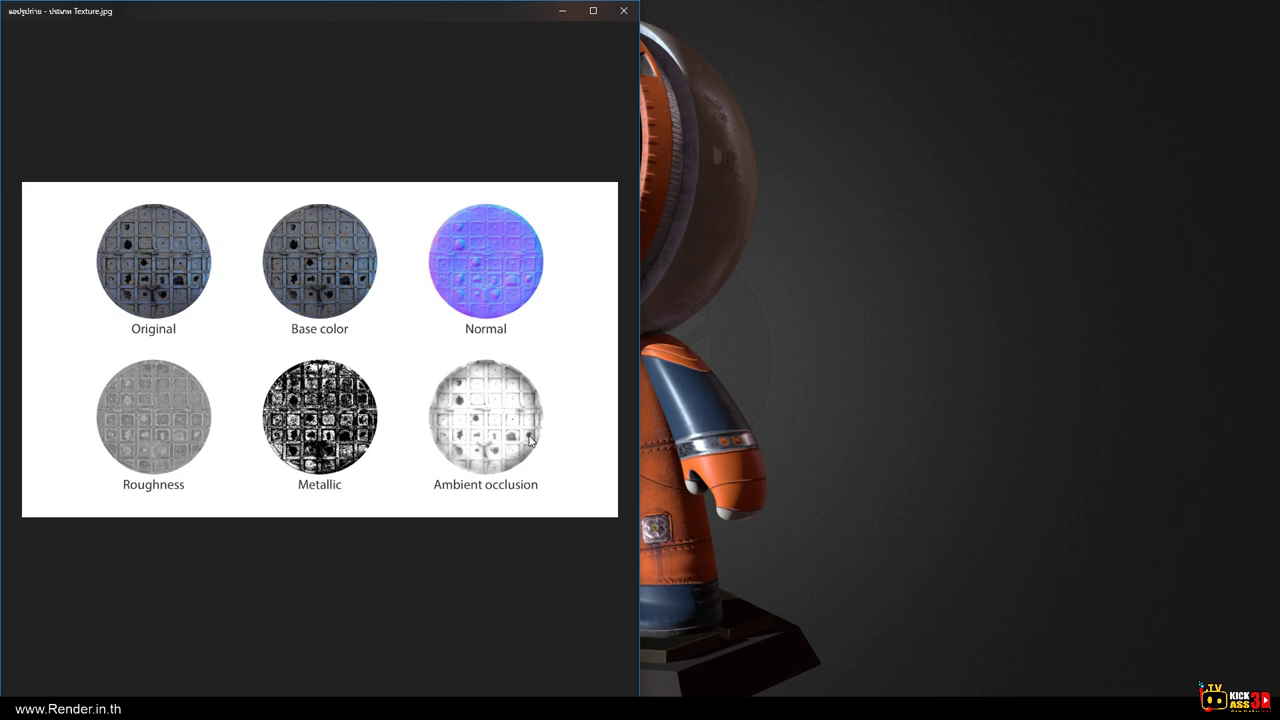
left_click(563, 12)
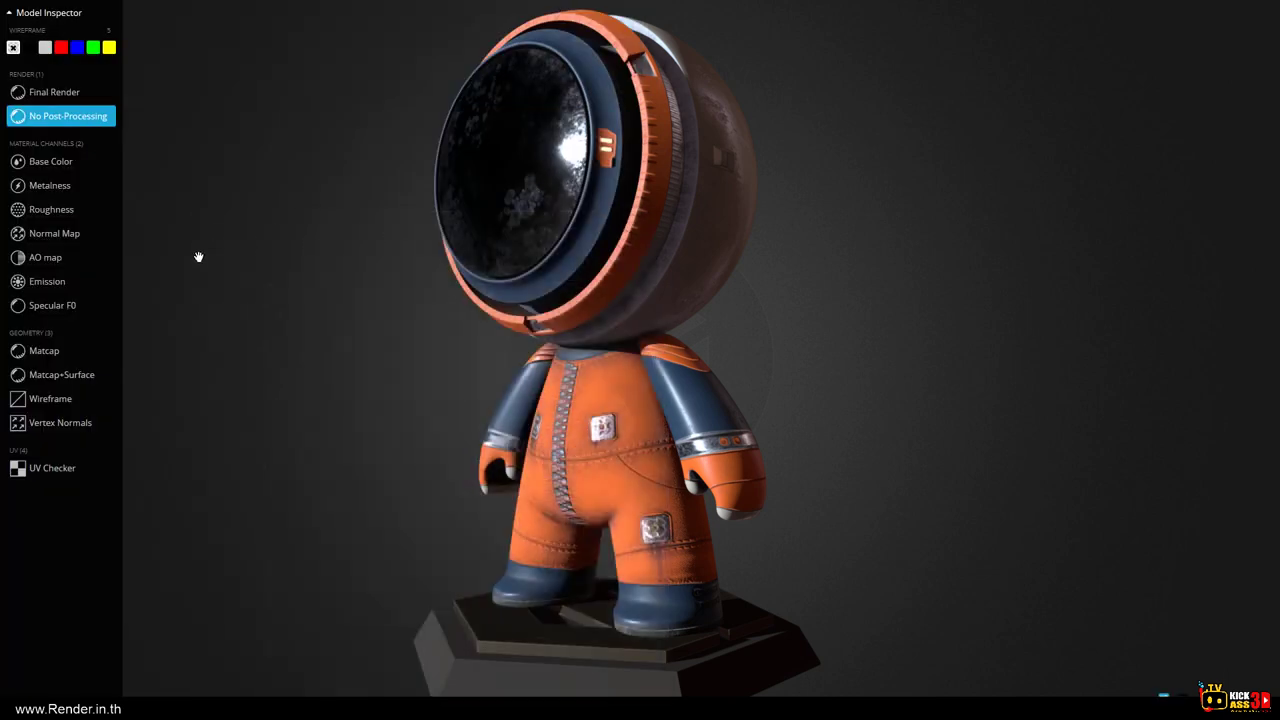
Switch to the AO map and orbit to the right side, rear three-quarter and head profile.
left_click(34, 258)
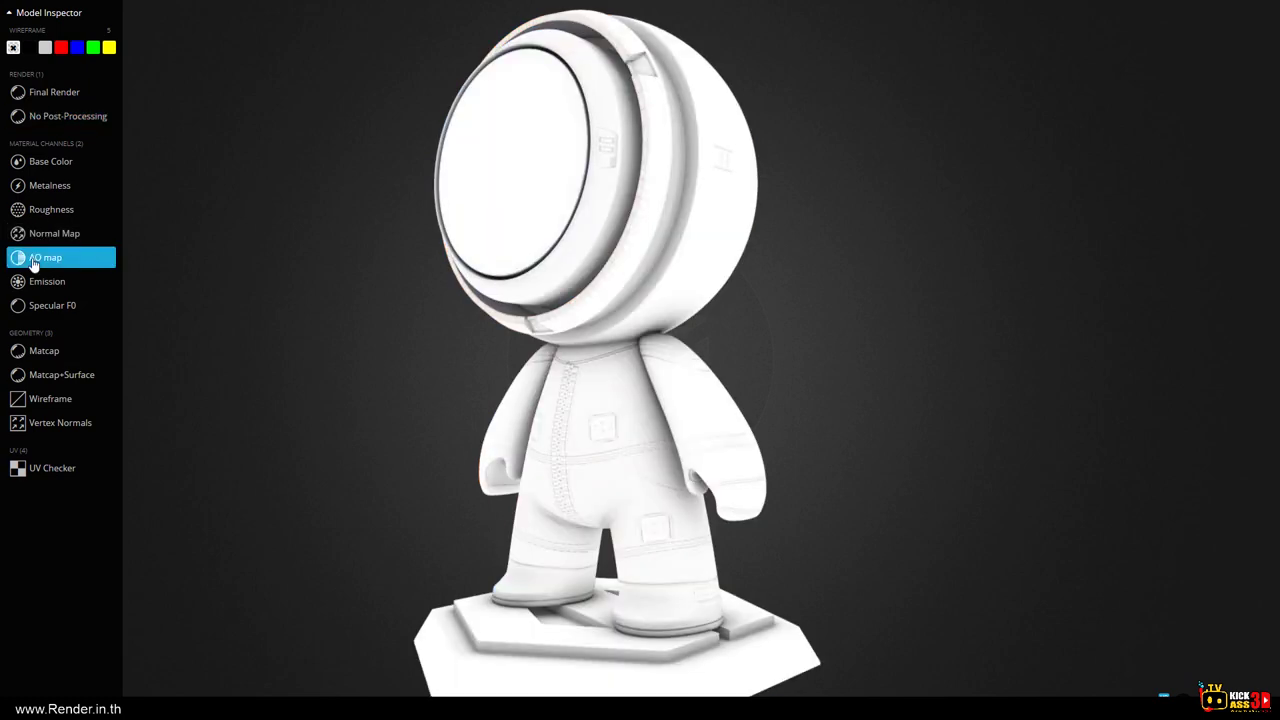
mouse_move(479, 380)
left_mouse_down()
mouse_move(659, 434)
mouse_move(626, 497)
left_mouse_up()
scroll(659, 434, "up", 5)
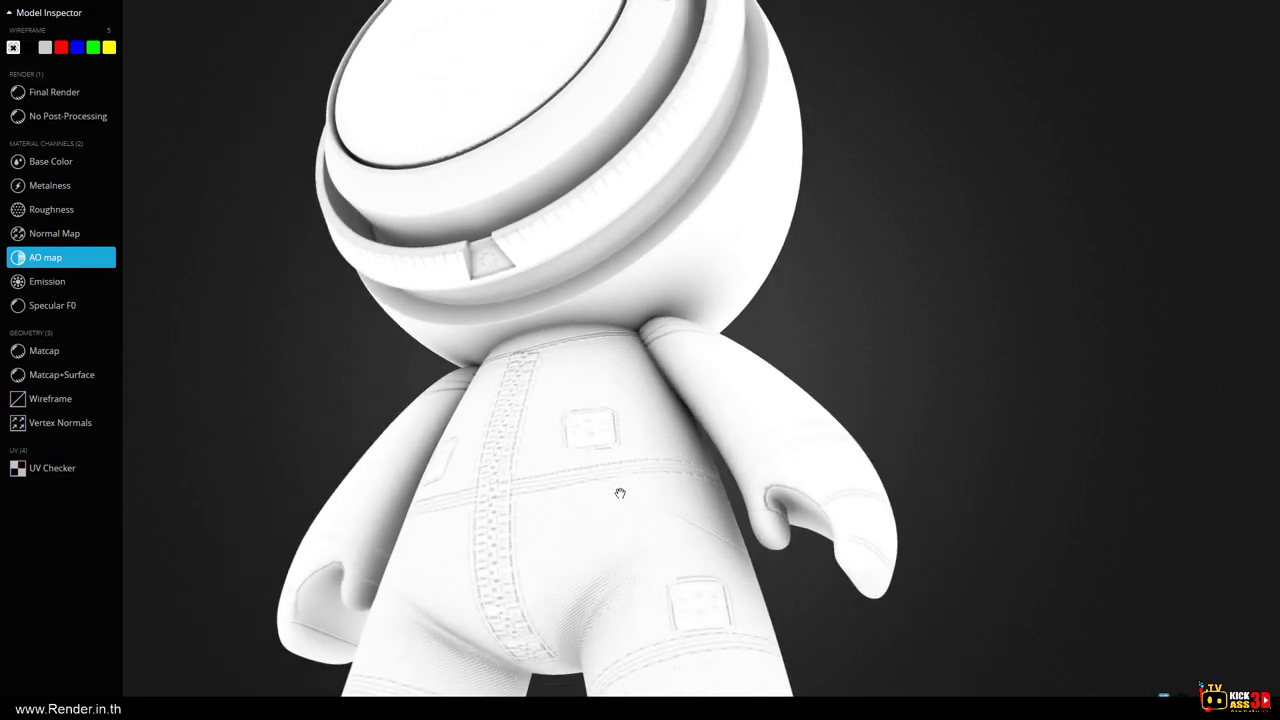
scroll(586, 475, "down", 3)
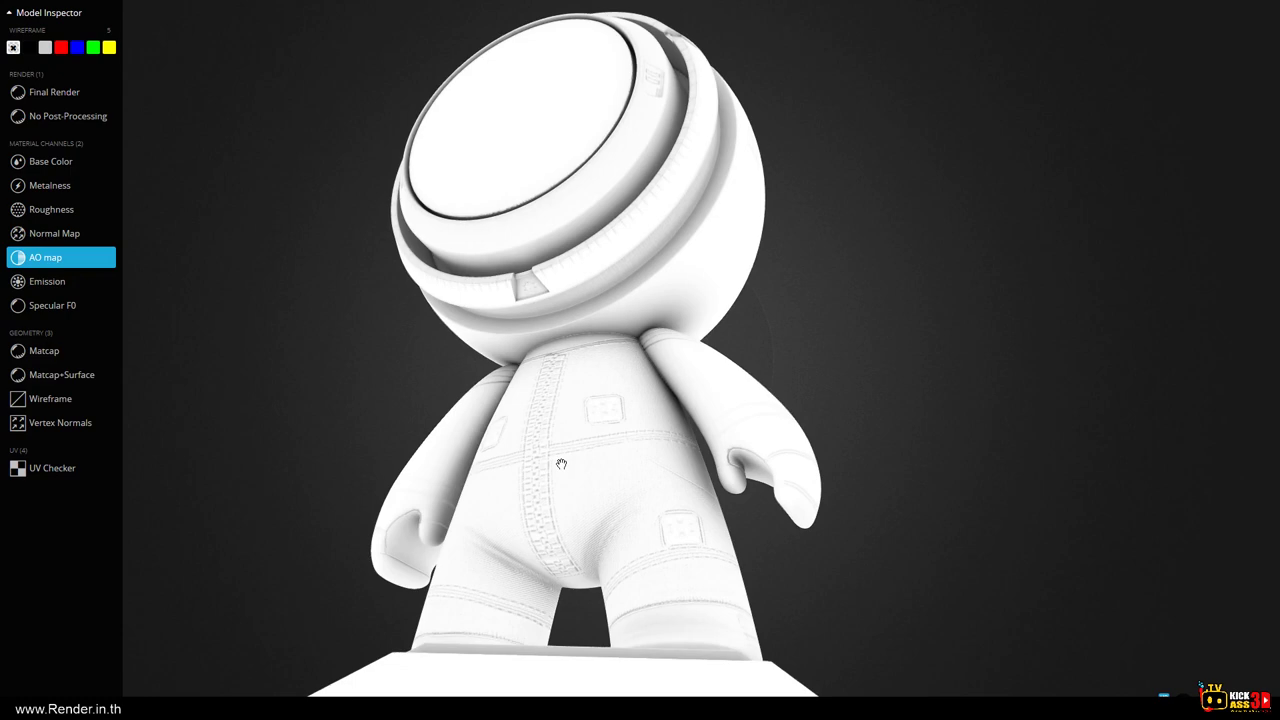
mouse_move(517, 432)
left_mouse_down()
mouse_move(634, 391)
mouse_move(677, 420)
mouse_move(623, 403)
left_mouse_up()
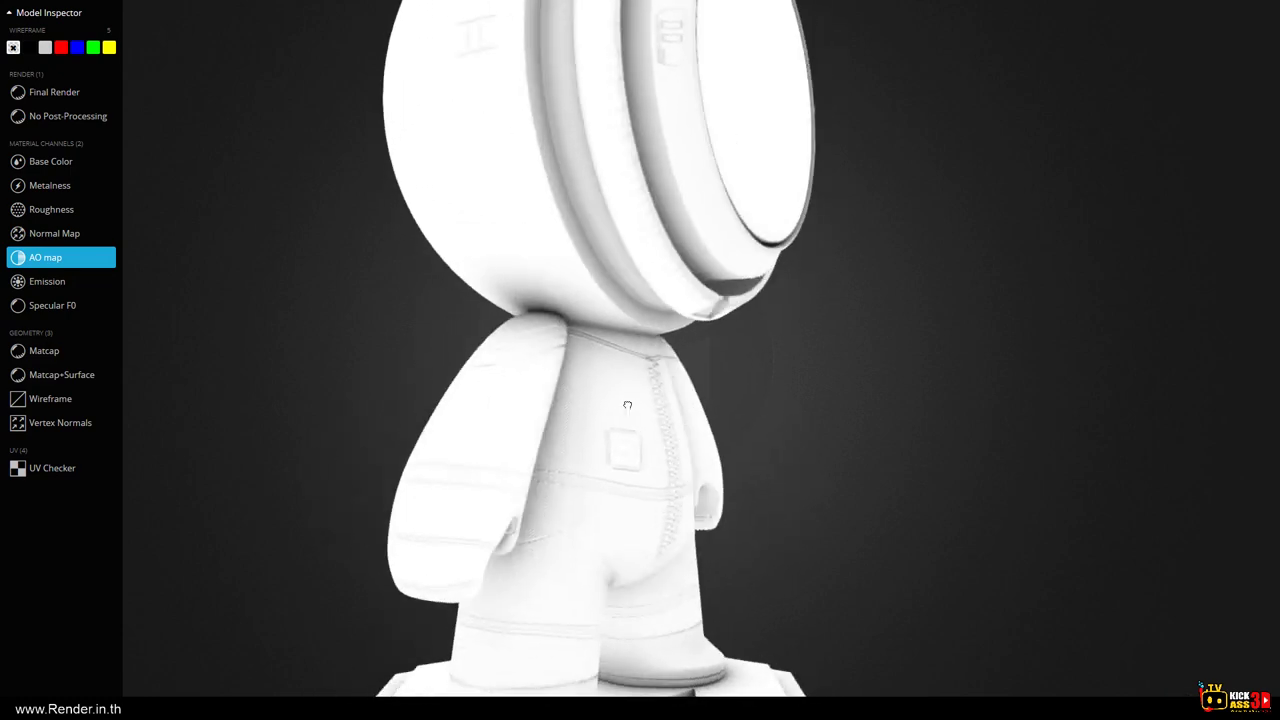
mouse_move(566, 354)
left_mouse_down()
mouse_move(523, 371)
mouse_move(648, 366)
mouse_move(411, 366)
mouse_move(414, 335)
mouse_move(486, 329)
mouse_move(594, 409)
mouse_move(543, 337)
mouse_move(464, 368)
mouse_move(589, 403)
mouse_move(591, 371)
mouse_move(532, 325)
mouse_move(340, 284)
left_mouse_up()
scroll(509, 342, "down", 5)
scroll(500, 350, "down", 3)
Turn the white AO model to face front, then a pure side and front three-quarter view.
scroll(613, 360, "up", 3)
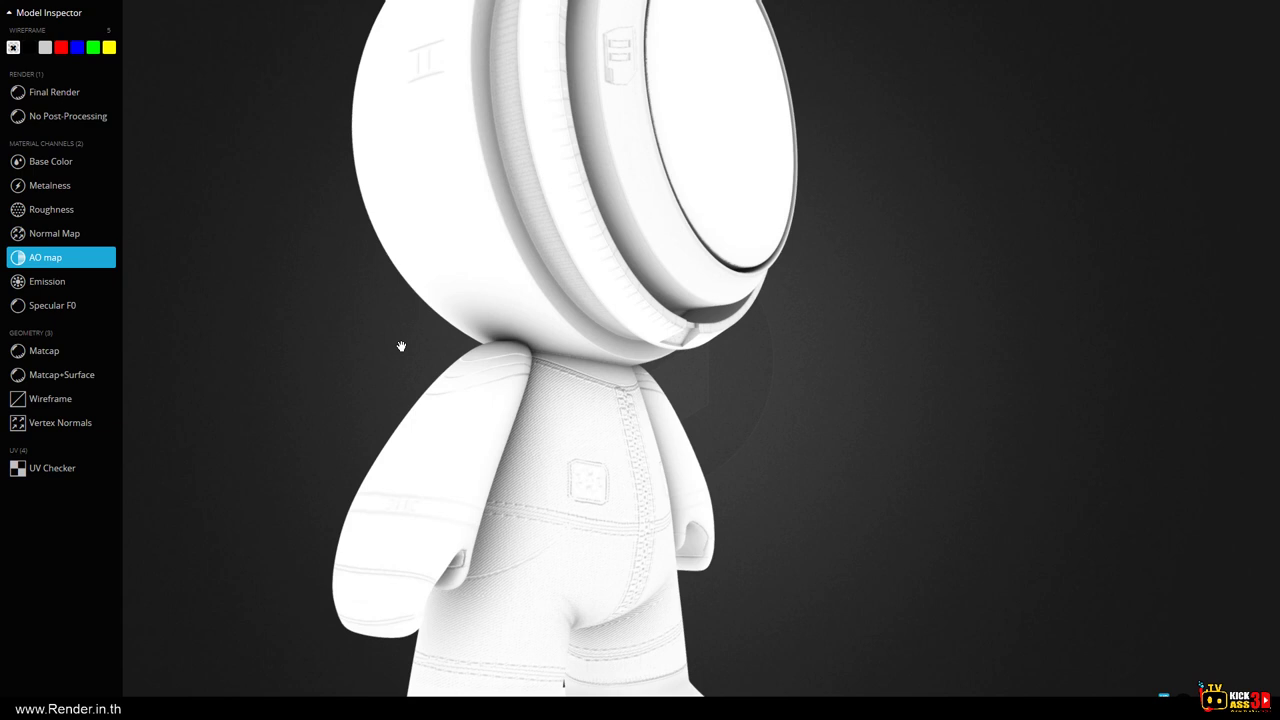
scroll(455, 340, "down", 5)
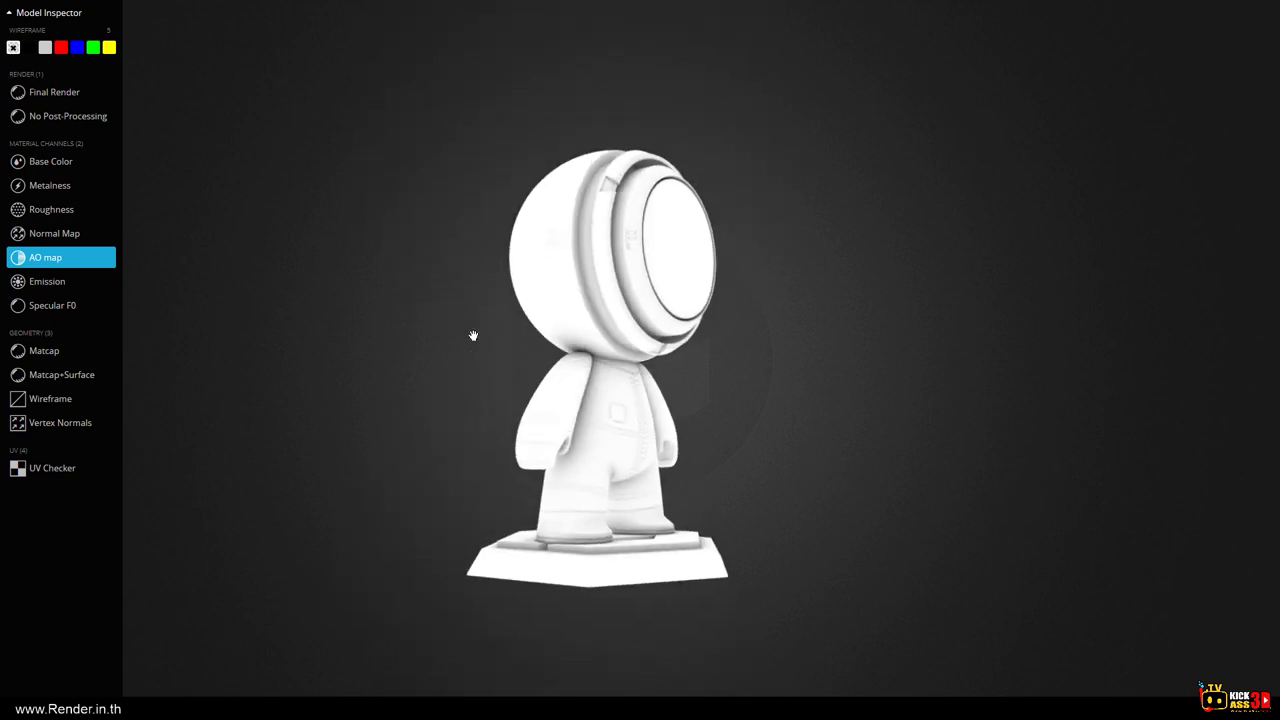
scroll(478, 336, "up", 5)
mouse_move(484, 338)
left_mouse_down()
mouse_move(527, 350)
mouse_move(486, 354)
mouse_move(771, 365)
mouse_move(898, 227)
left_mouse_up()
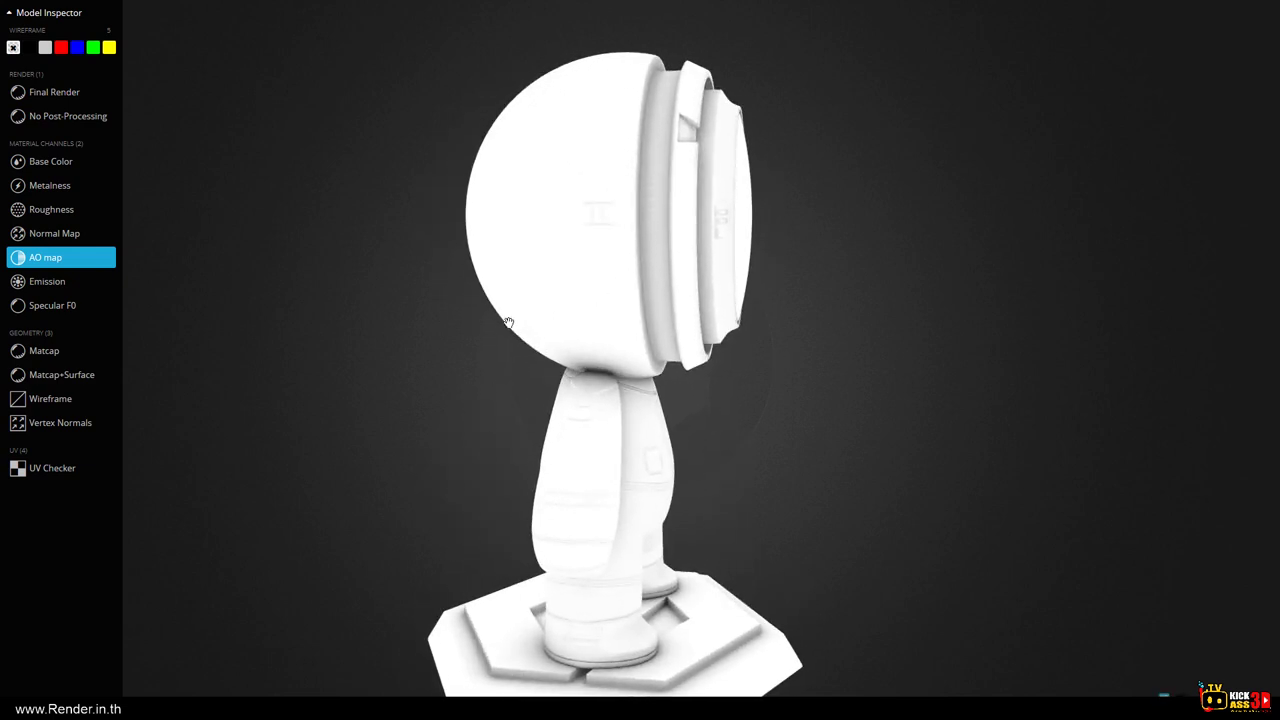
left_click_drag(588, 366, 618, 365)
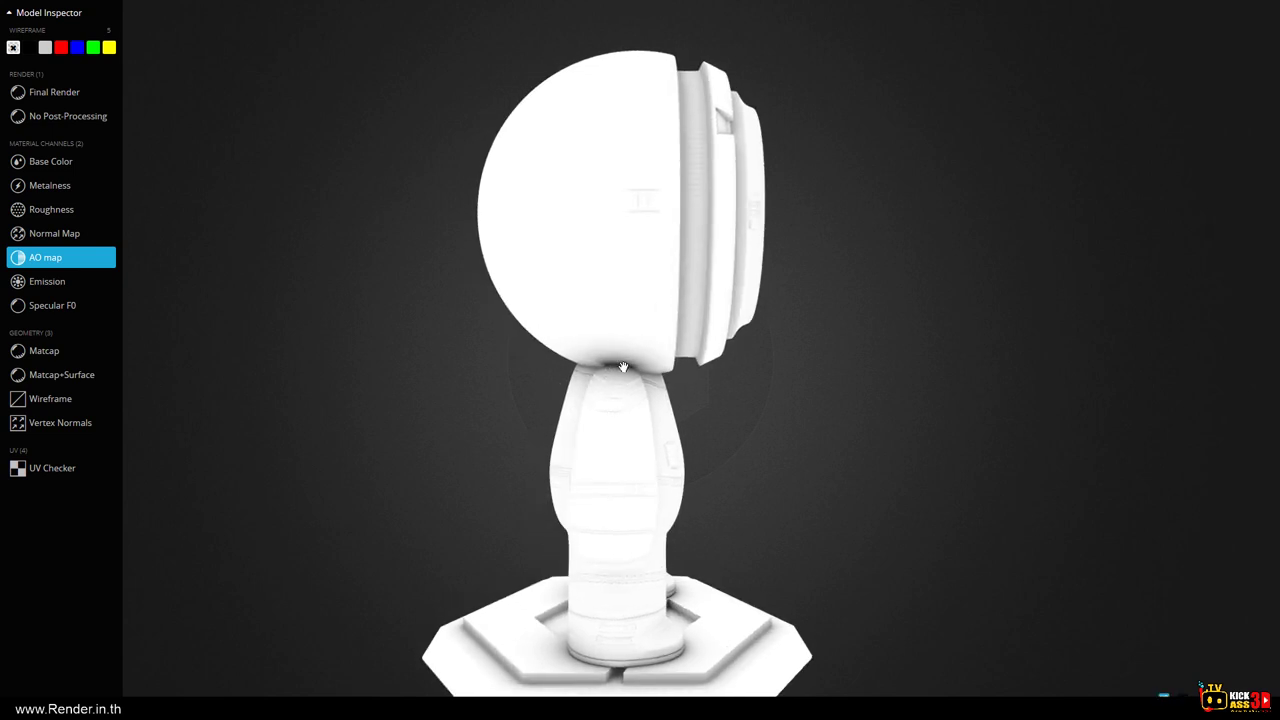
left_click_drag(622, 367, 558, 362)
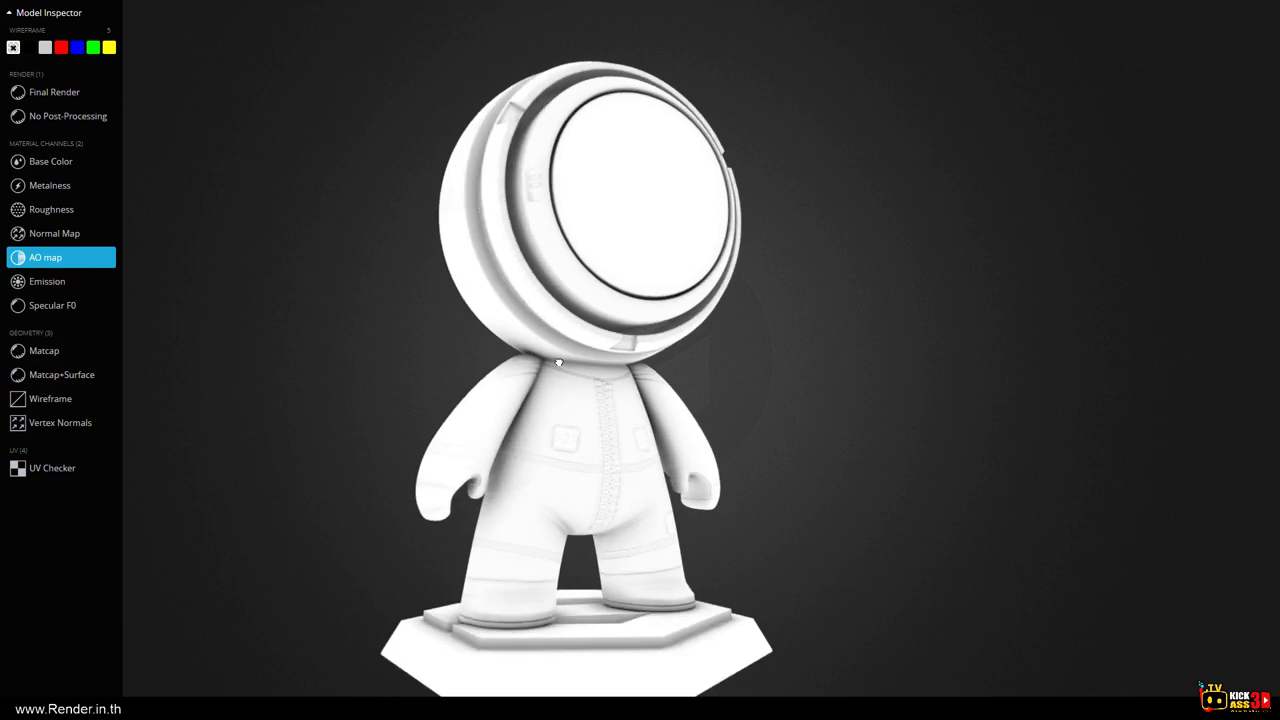
scroll(552, 310, "up", 2)
scroll(545, 262, "up", 3)
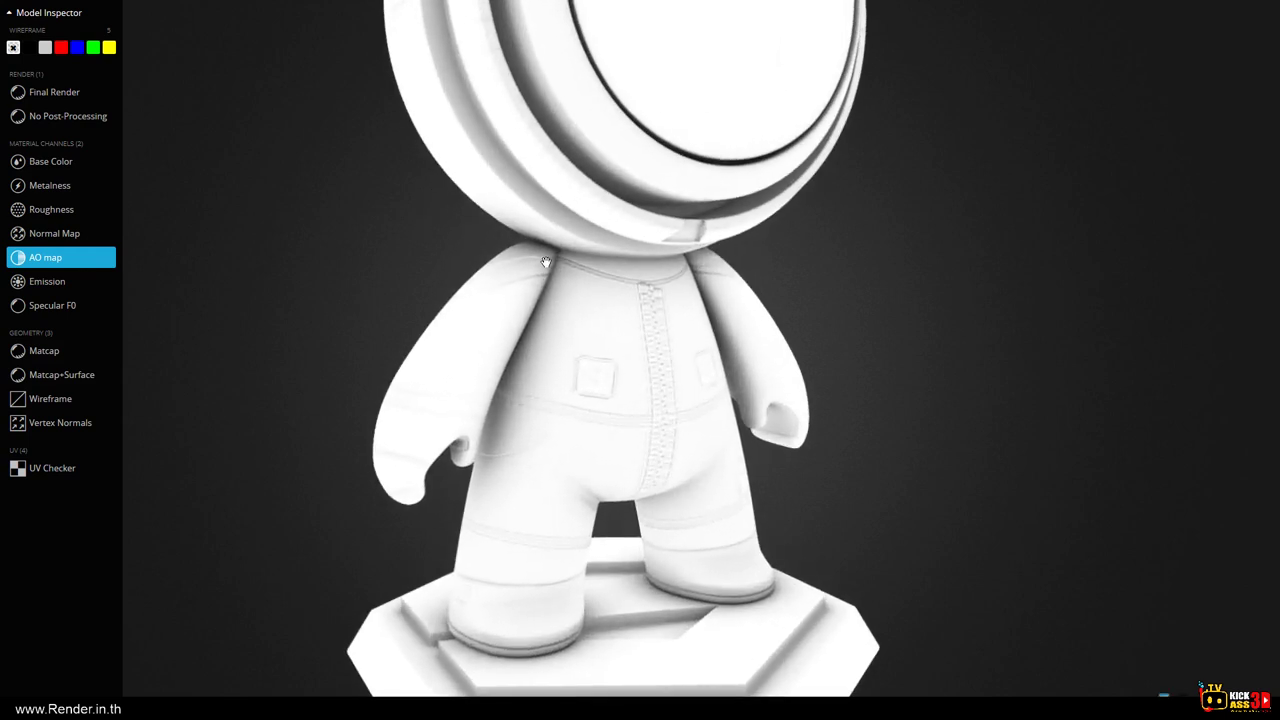
Orbit the AO model to a low rear view, straight at the back, then through side views.
left_click_drag(545, 262, 561, 242)
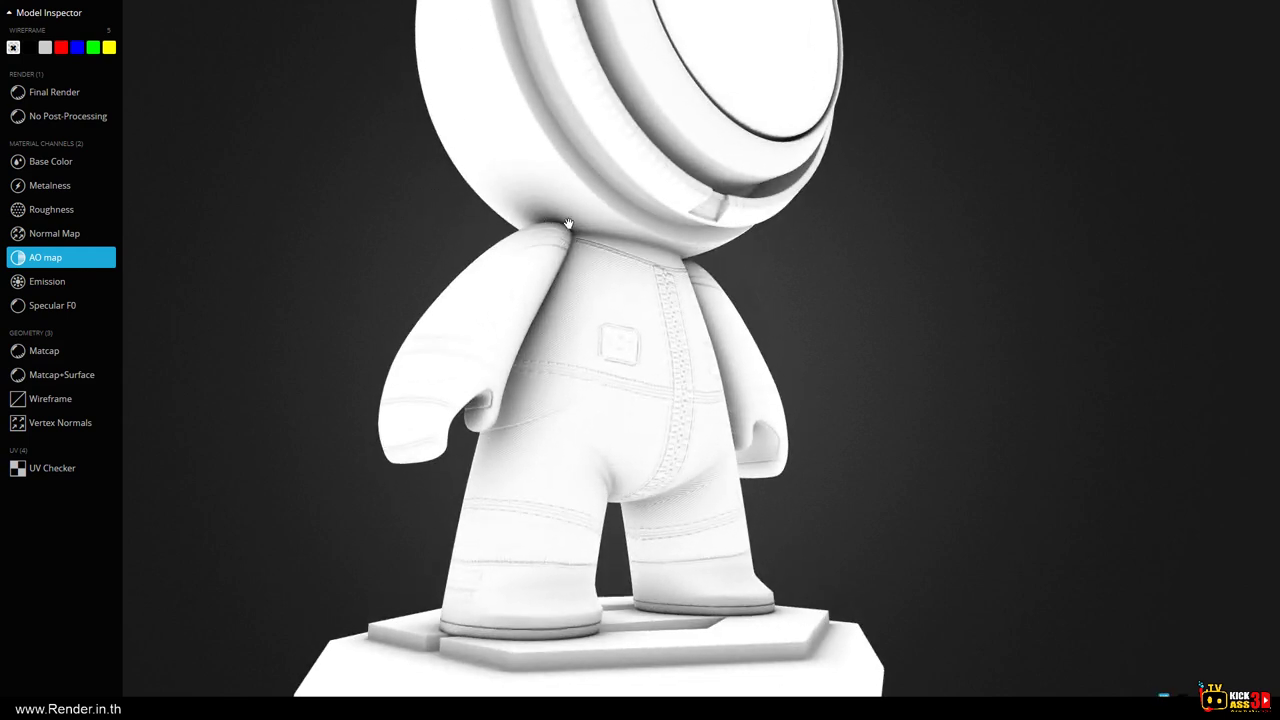
mouse_move(537, 310)
left_mouse_down()
mouse_move(647, 345)
mouse_move(562, 492)
mouse_move(552, 618)
left_mouse_up()
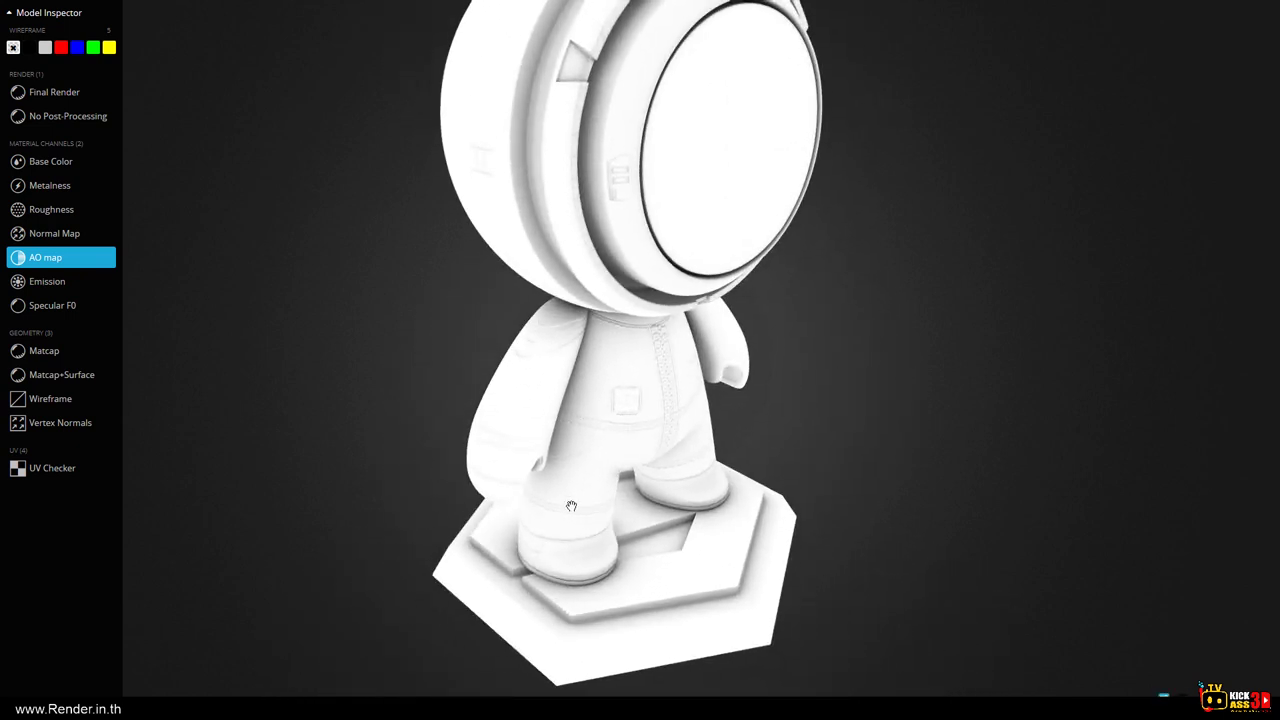
mouse_move(571, 506)
left_mouse_down()
mouse_move(605, 423)
mouse_move(595, 496)
left_mouse_up()
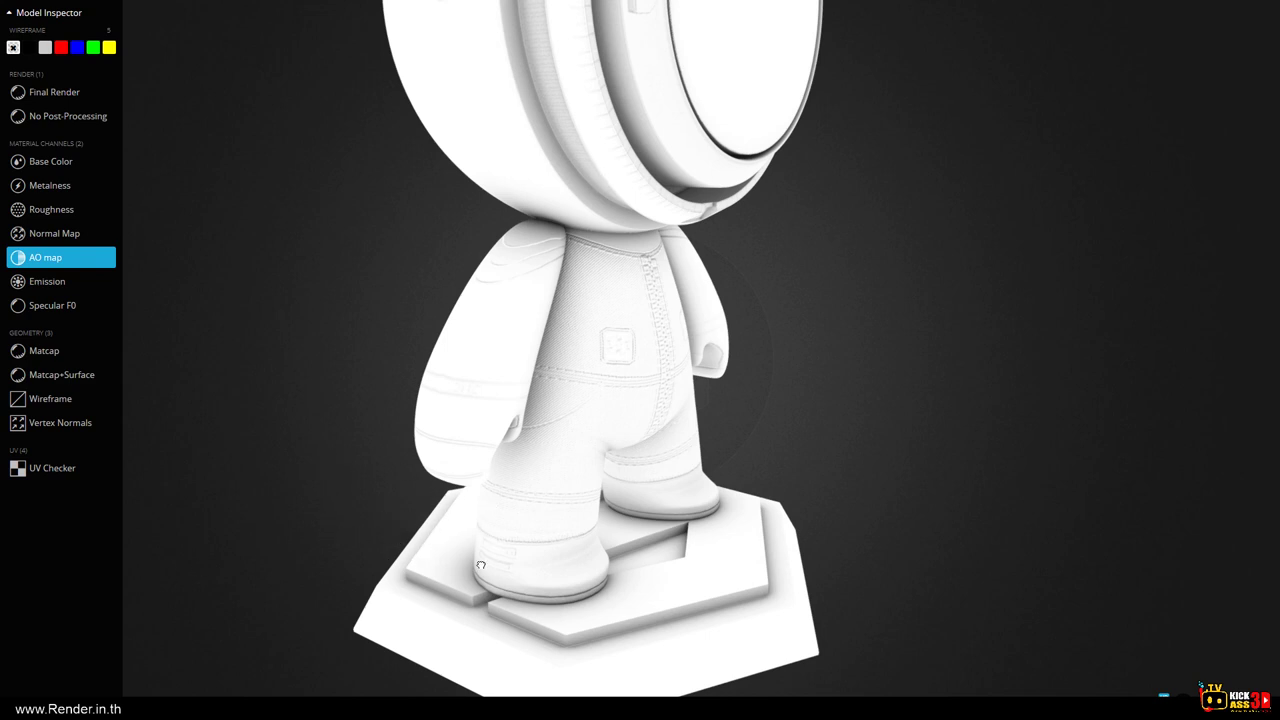
left_click_drag(480, 565, 567, 637)
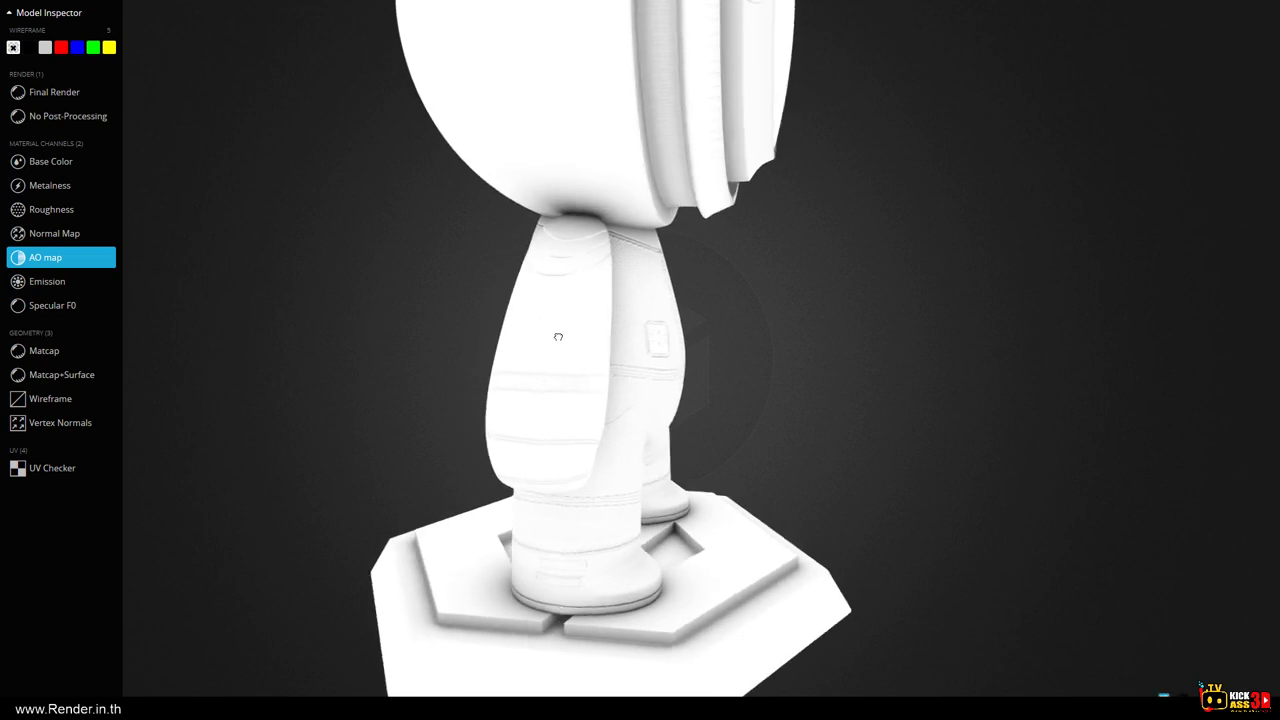
left_click_drag(516, 326, 530, 327)
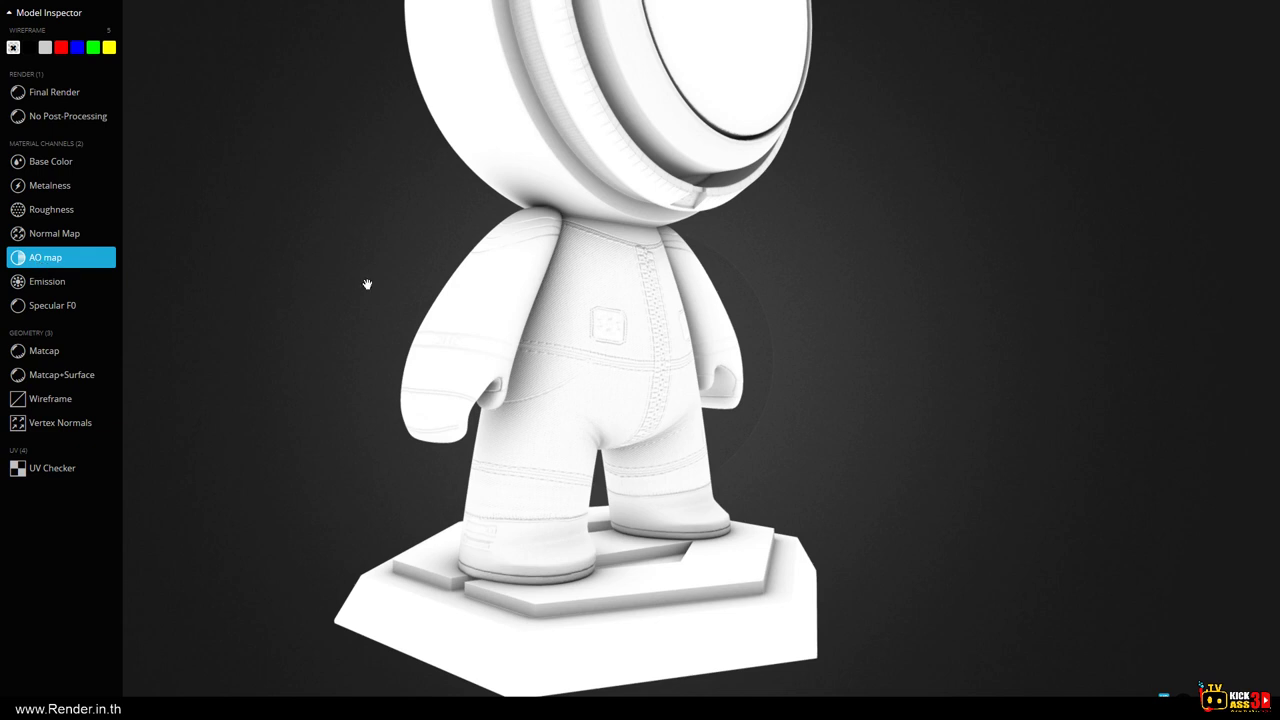
mouse_move(367, 284)
left_mouse_down()
mouse_move(460, 310)
mouse_move(651, 325)
mouse_move(633, 410)
mouse_move(638, 365)
mouse_move(617, 366)
mouse_move(609, 390)
left_mouse_up()
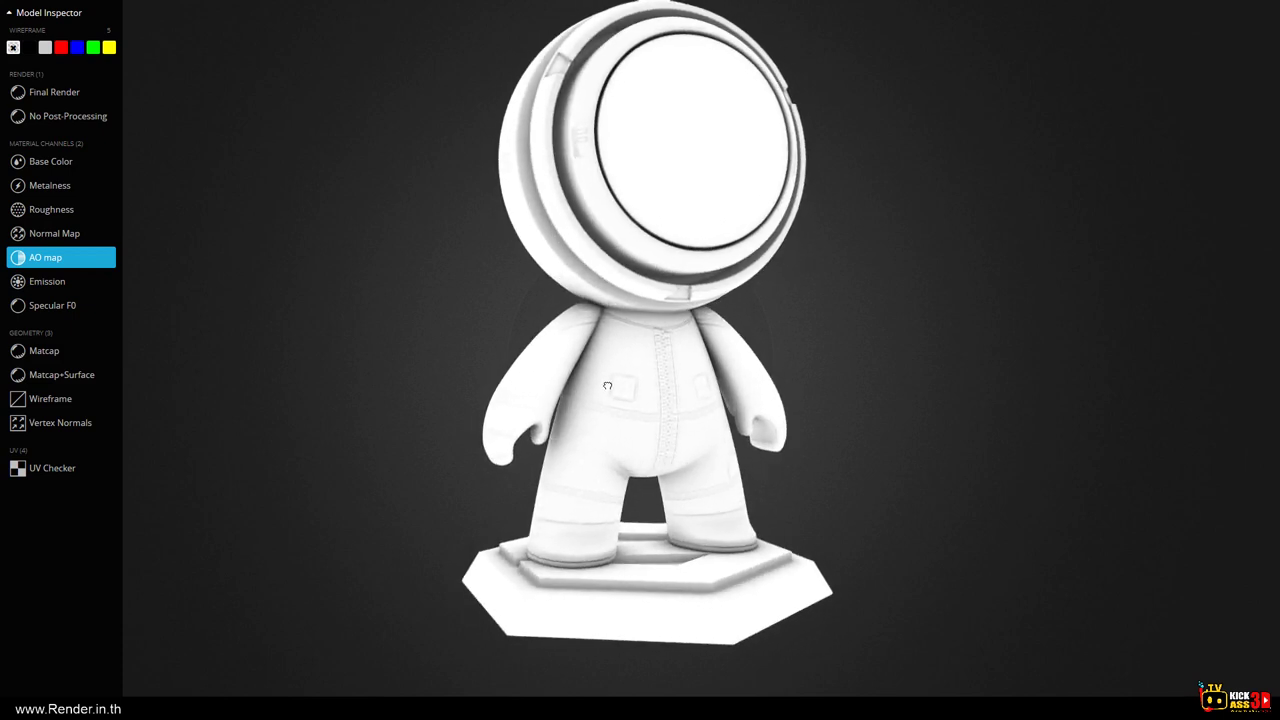
Show the textured render without post-processing and orbit to front, top-down and helmet-side views.
left_click(86, 119)
scroll(551, 337, "up", 5)
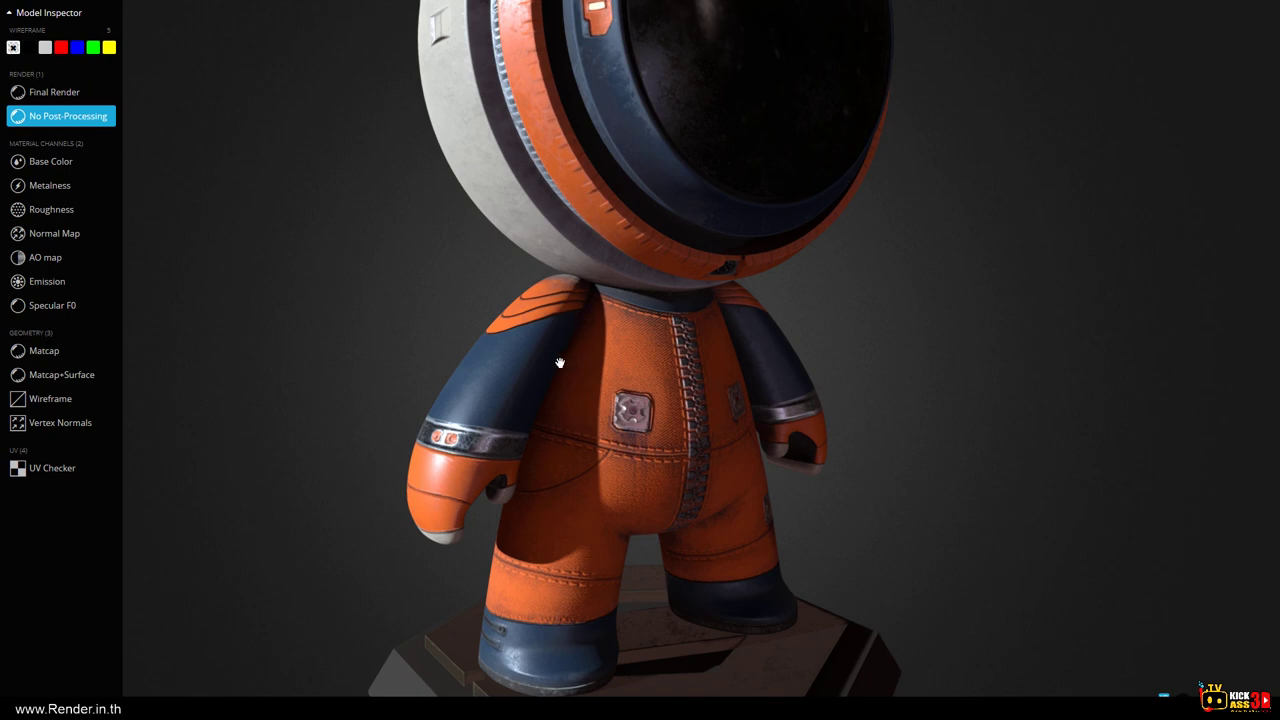
mouse_move(560, 363)
left_mouse_down()
mouse_move(481, 361)
mouse_move(523, 343)
left_mouse_up()
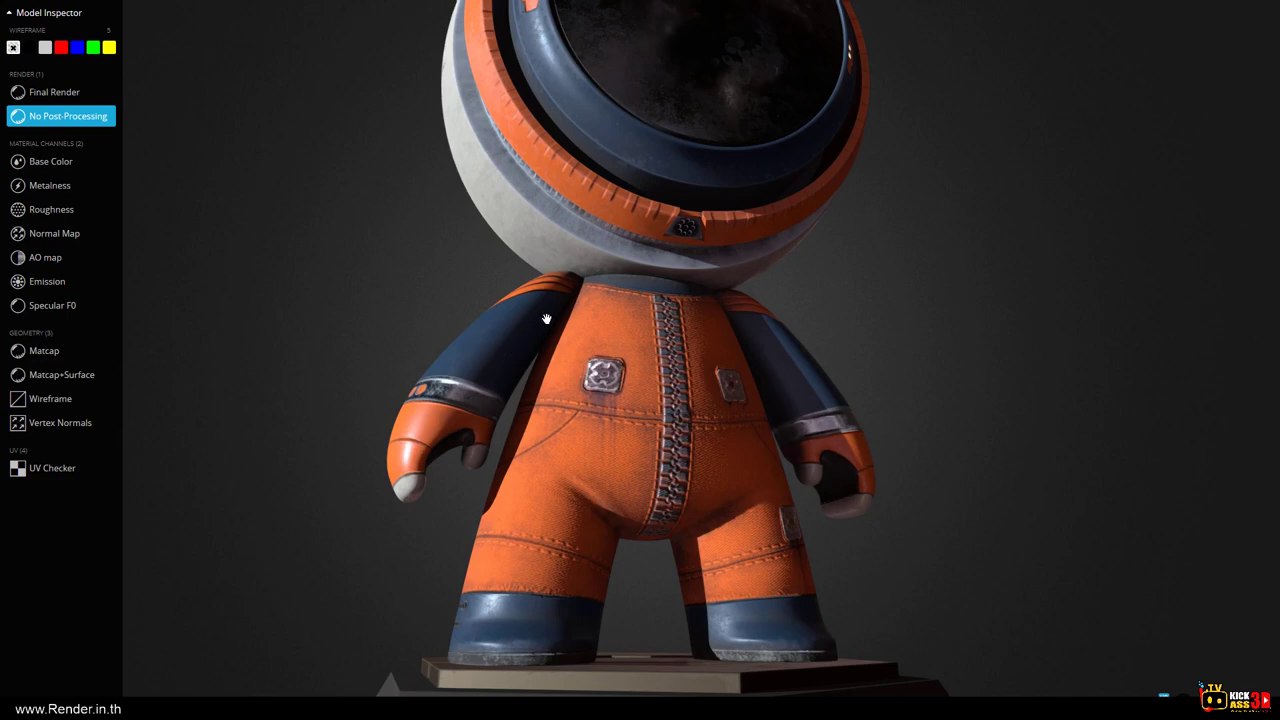
mouse_move(552, 305)
left_mouse_down()
mouse_move(540, 331)
mouse_move(582, 384)
left_mouse_up()
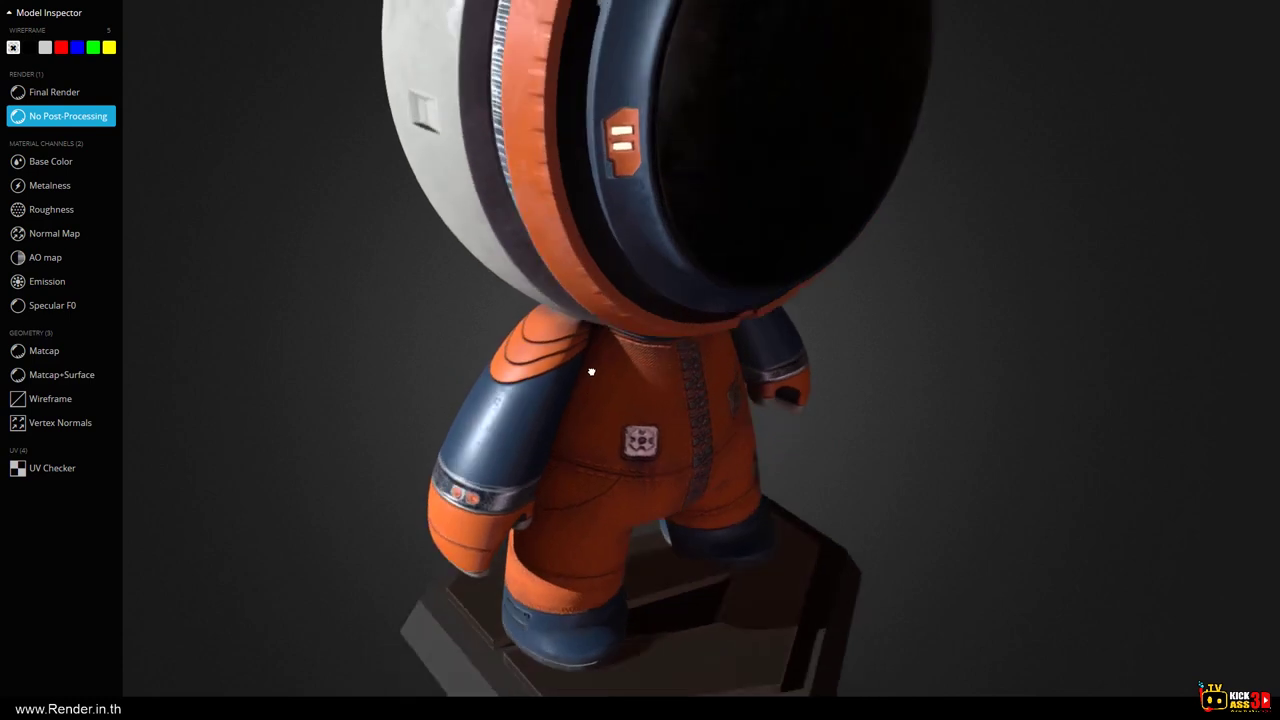
left_click_drag(724, 604, 754, 609)
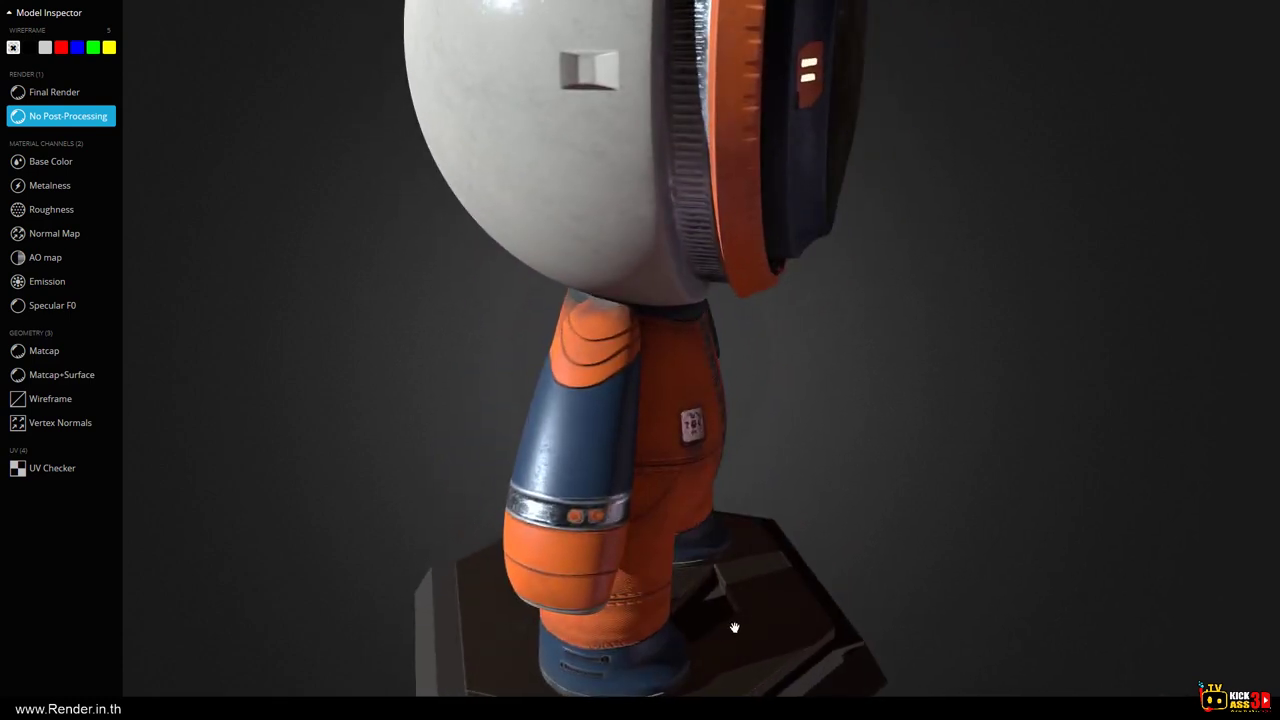
Move closer to the suit, then turn the visor toward the viewer in a front three-quarter view.
mouse_move(681, 430)
left_mouse_down()
mouse_move(648, 258)
mouse_move(686, 277)
mouse_move(663, 260)
mouse_move(686, 323)
mouse_move(874, 338)
mouse_move(1131, 329)
mouse_move(1114, 343)
mouse_move(869, 363)
mouse_move(871, 329)
mouse_move(791, 349)
mouse_move(694, 277)
left_mouse_up()
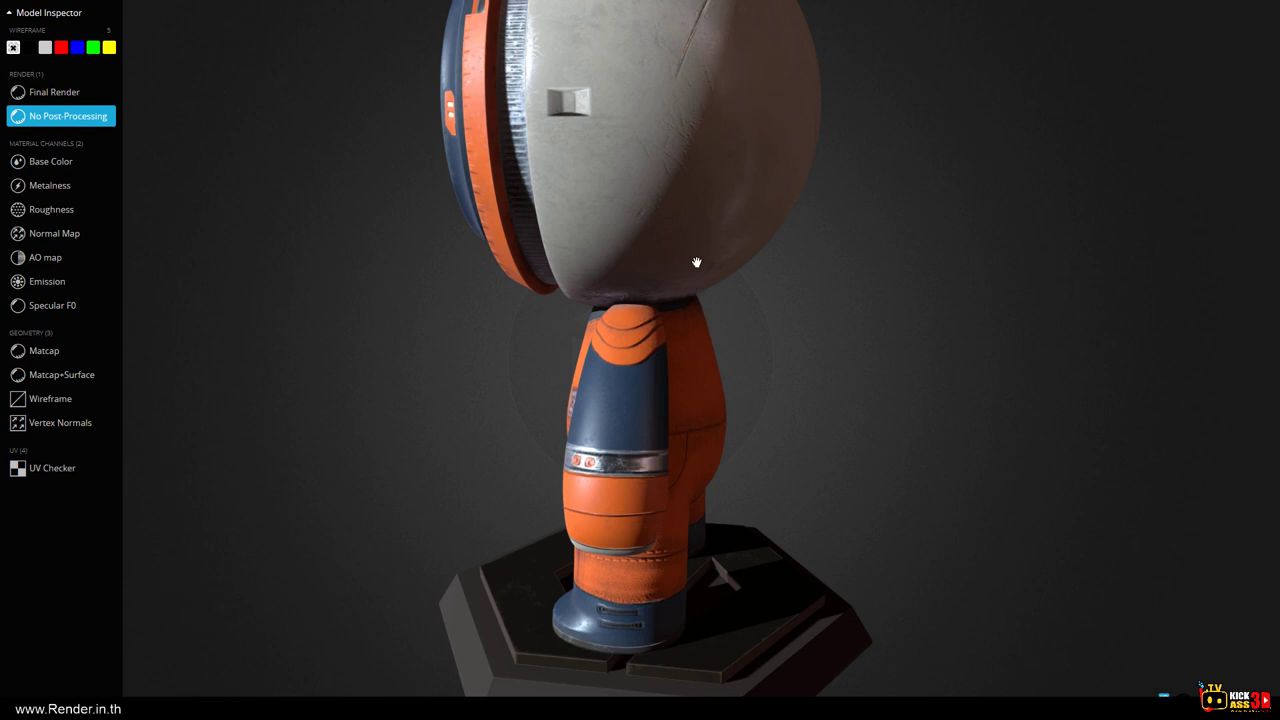
mouse_move(697, 262)
left_mouse_down()
mouse_move(734, 237)
mouse_move(740, 171)
mouse_move(725, 138)
left_mouse_up()
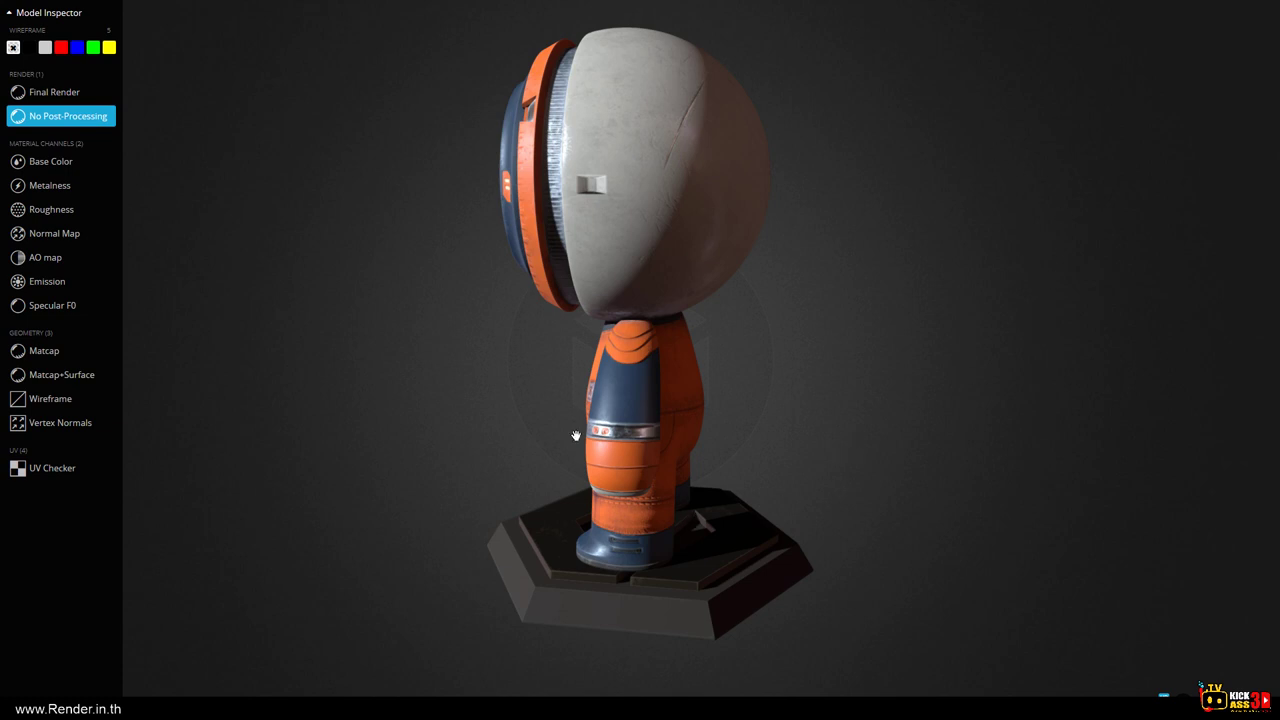
mouse_move(673, 459)
left_mouse_down()
mouse_move(673, 446)
mouse_move(626, 495)
left_mouse_up()
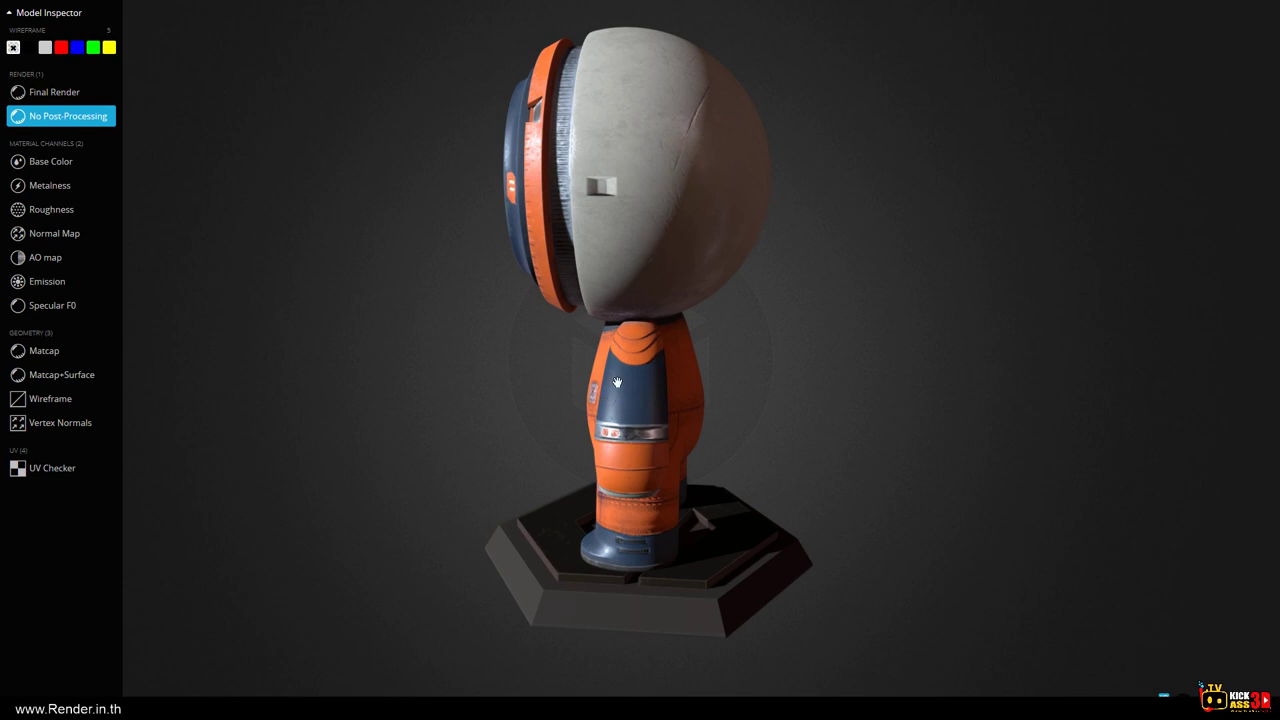
left_click_drag(702, 411, 664, 431)
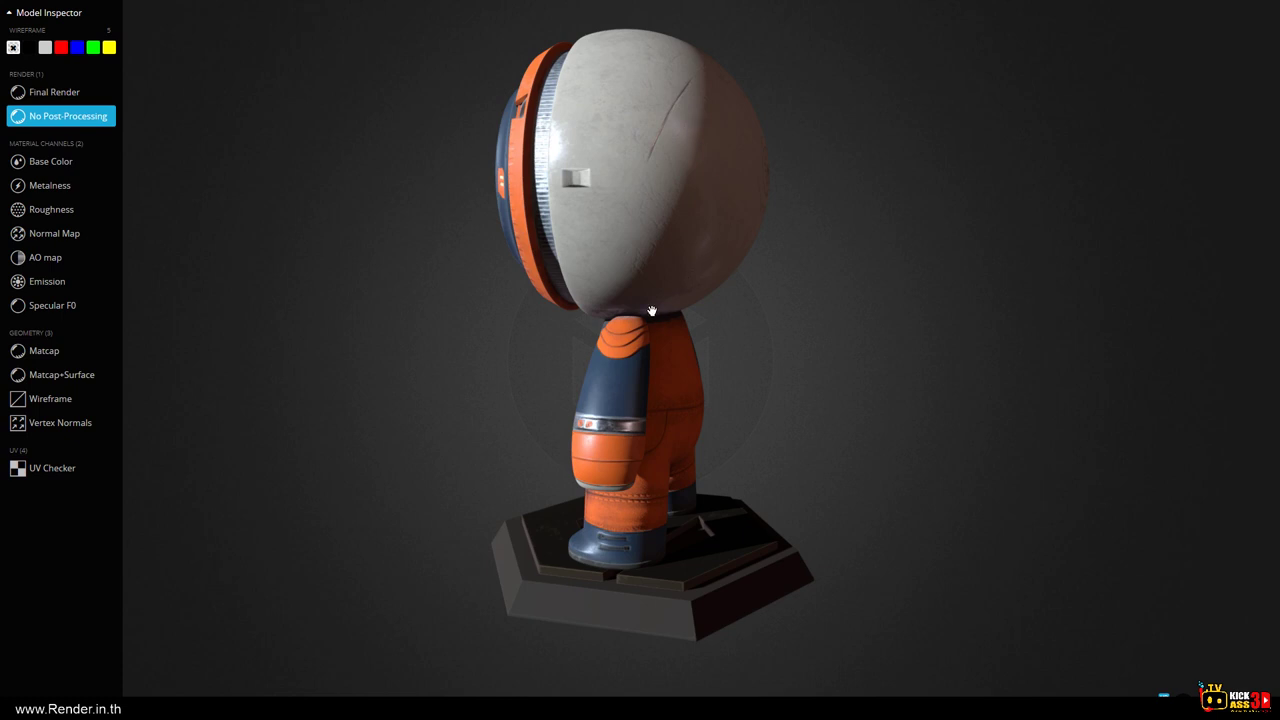
mouse_move(651, 311)
left_mouse_down()
mouse_move(731, 355)
mouse_move(650, 403)
left_mouse_up()
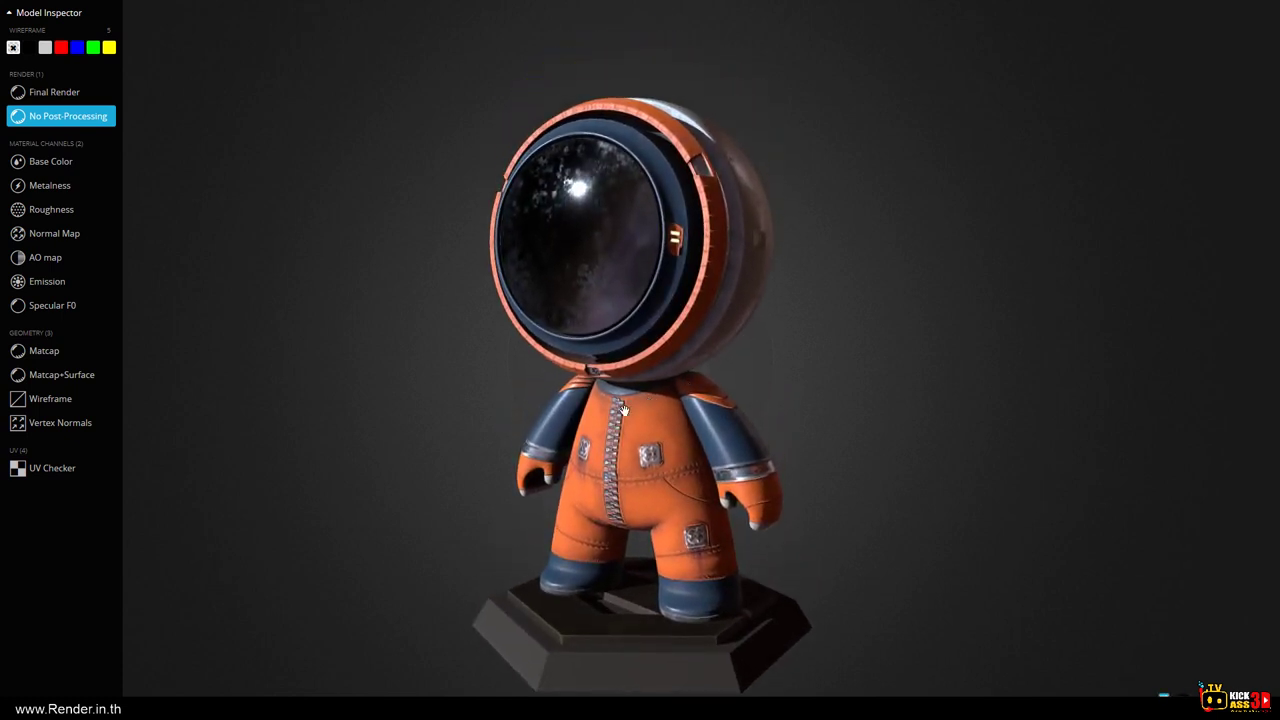
Preview the Emission channel, then return to the textured view zoomed in on the helmet.
left_click(47, 283)
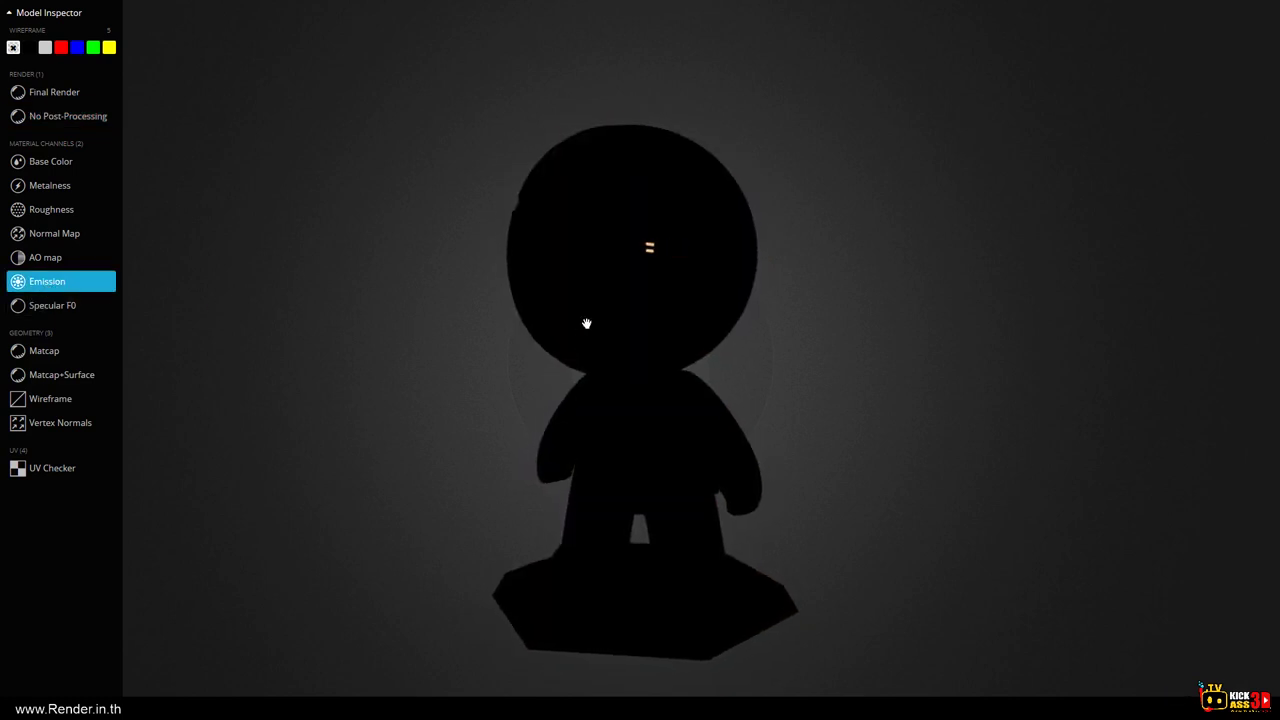
scroll(586, 323, "up", 5)
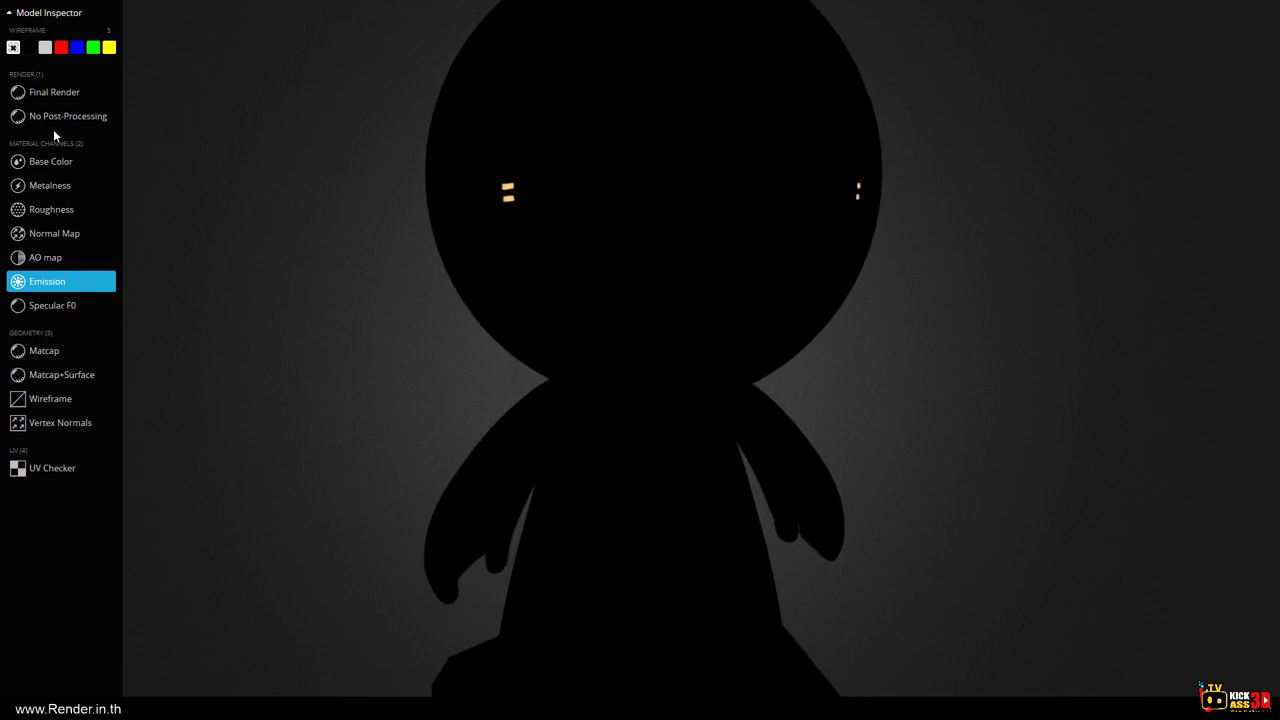
left_click(80, 116)
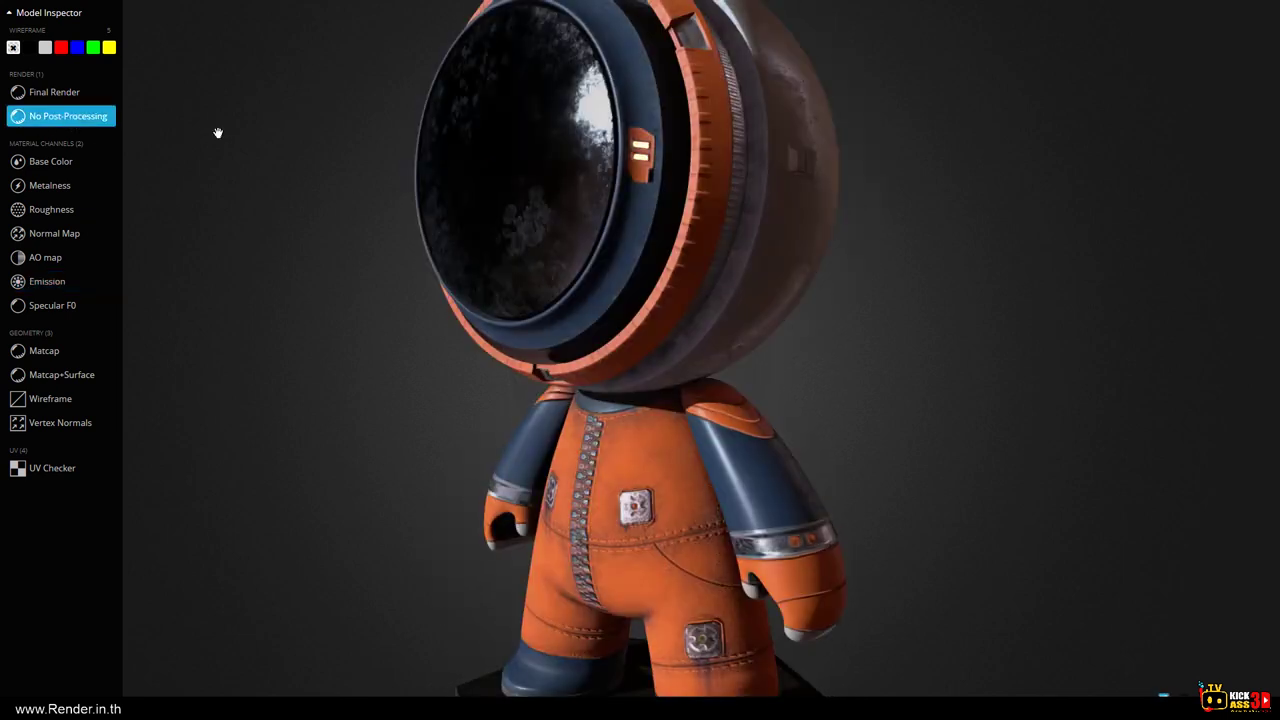
mouse_move(218, 133)
left_mouse_down()
mouse_move(592, 382)
mouse_move(567, 317)
left_mouse_up()
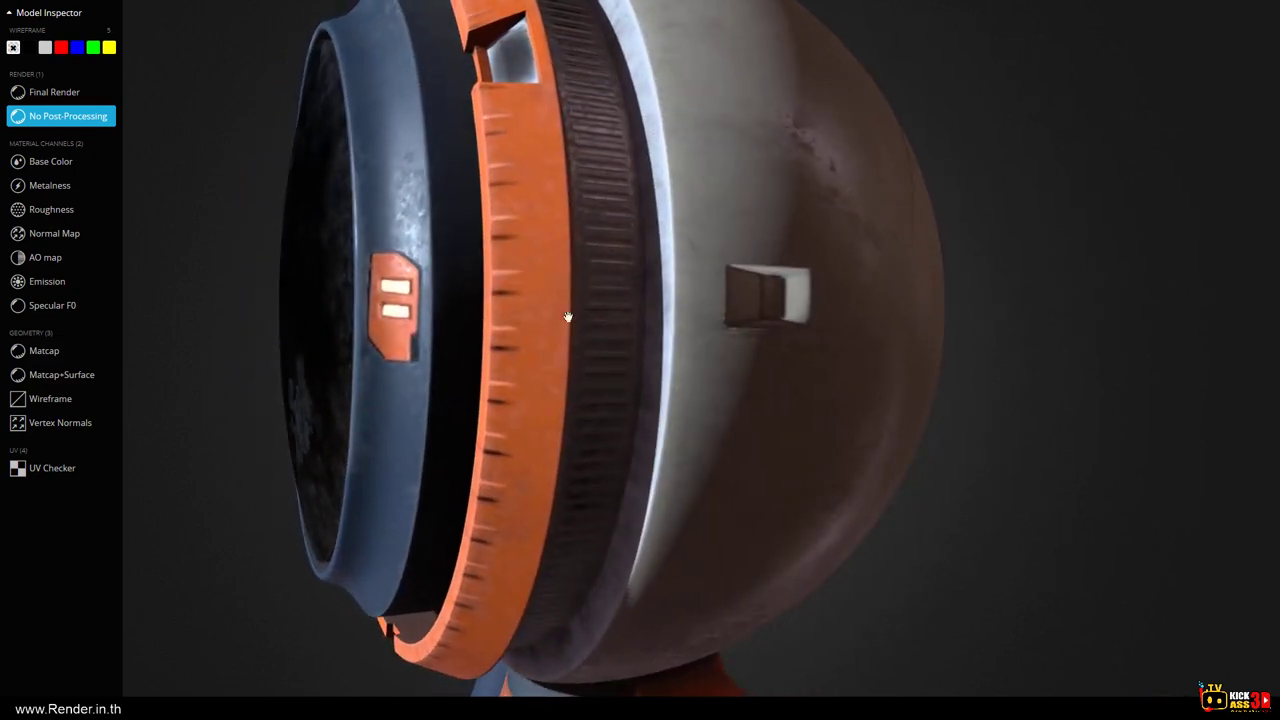
Show the helmet in the Emission channel and zoom out to recentre the black silhouette.
left_click(46, 283)
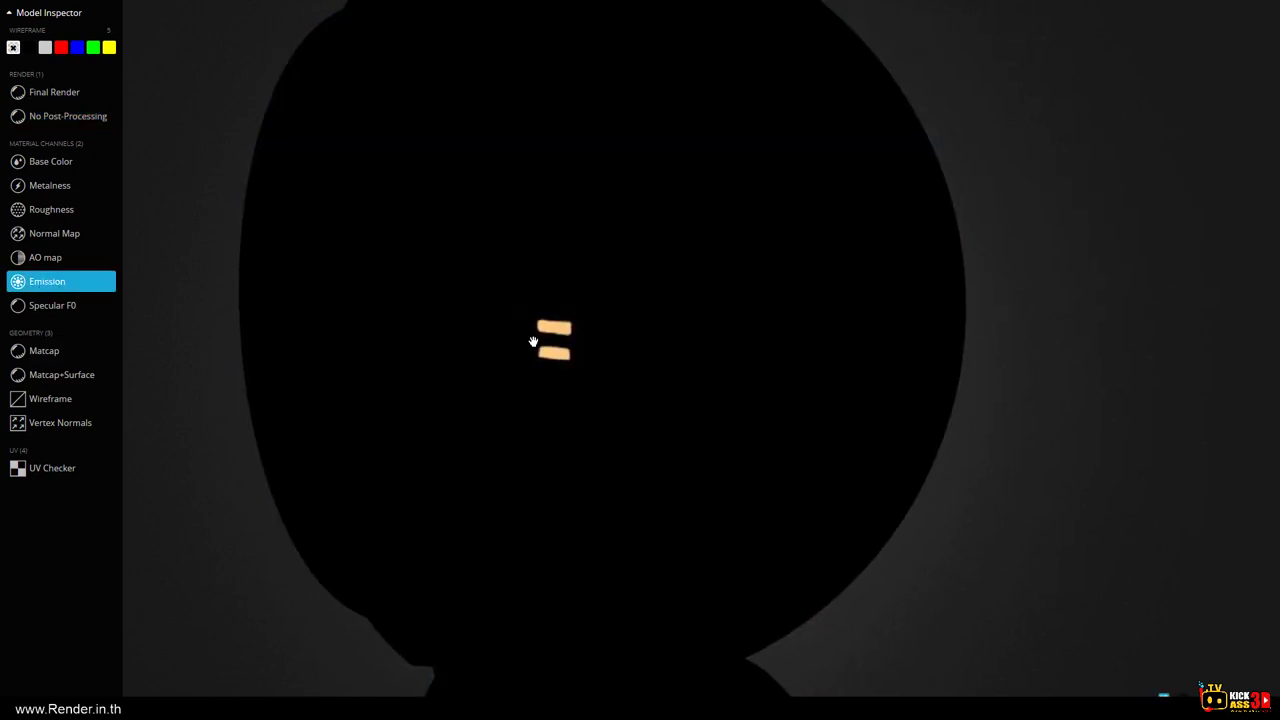
mouse_move(533, 342)
left_mouse_down()
mouse_move(666, 346)
mouse_move(543, 341)
left_mouse_up()
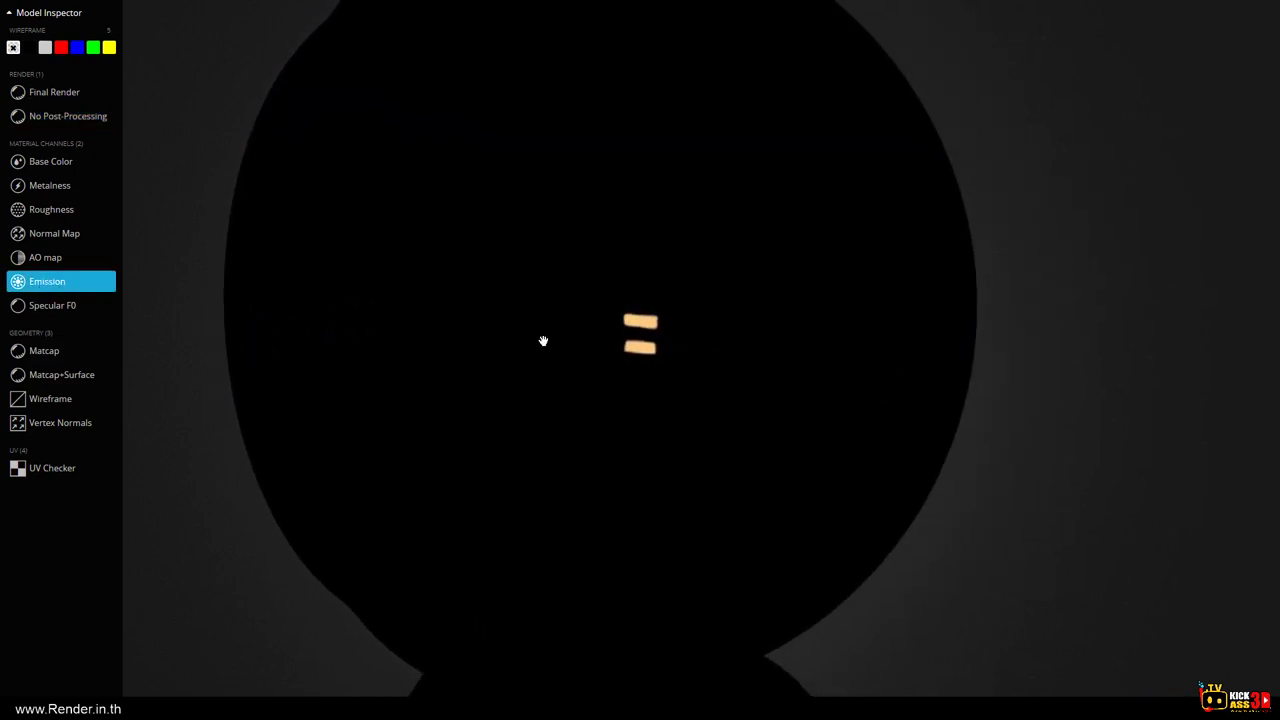
scroll(618, 332, "down", 2)
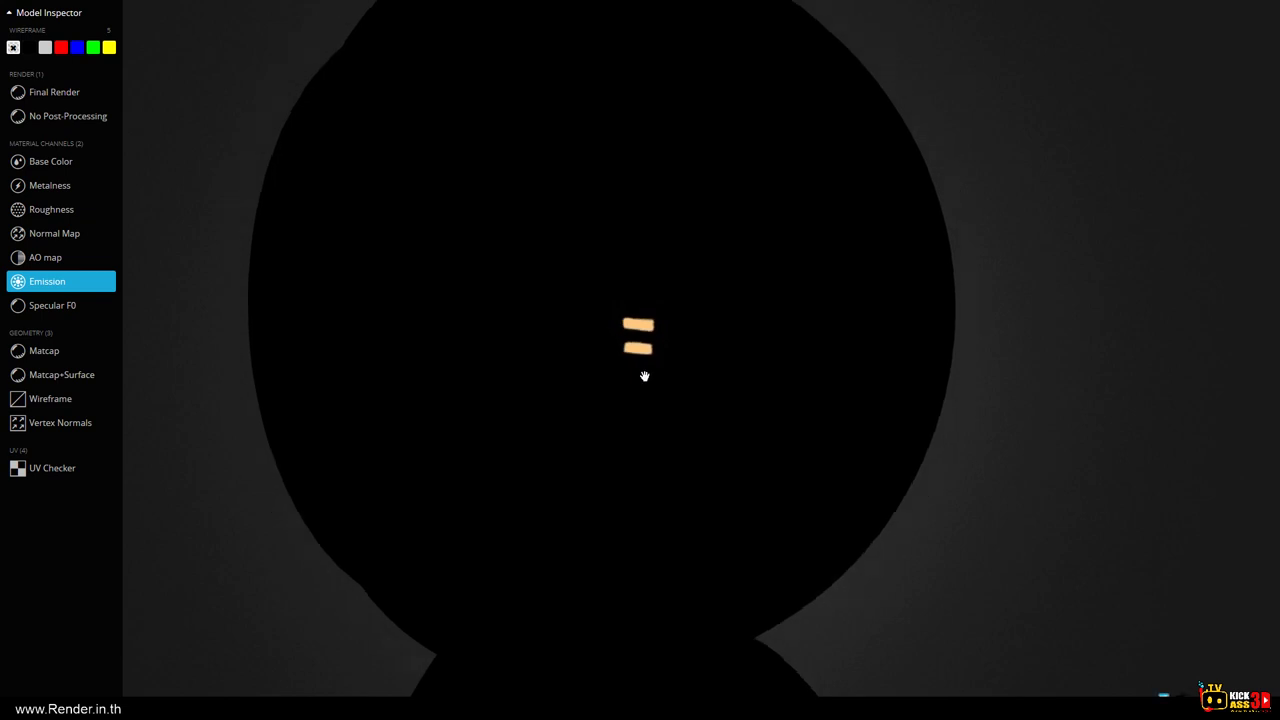
scroll(643, 374, "down", 3)
scroll(643, 374, "down", 2)
left_click_drag(646, 416, 625, 337)
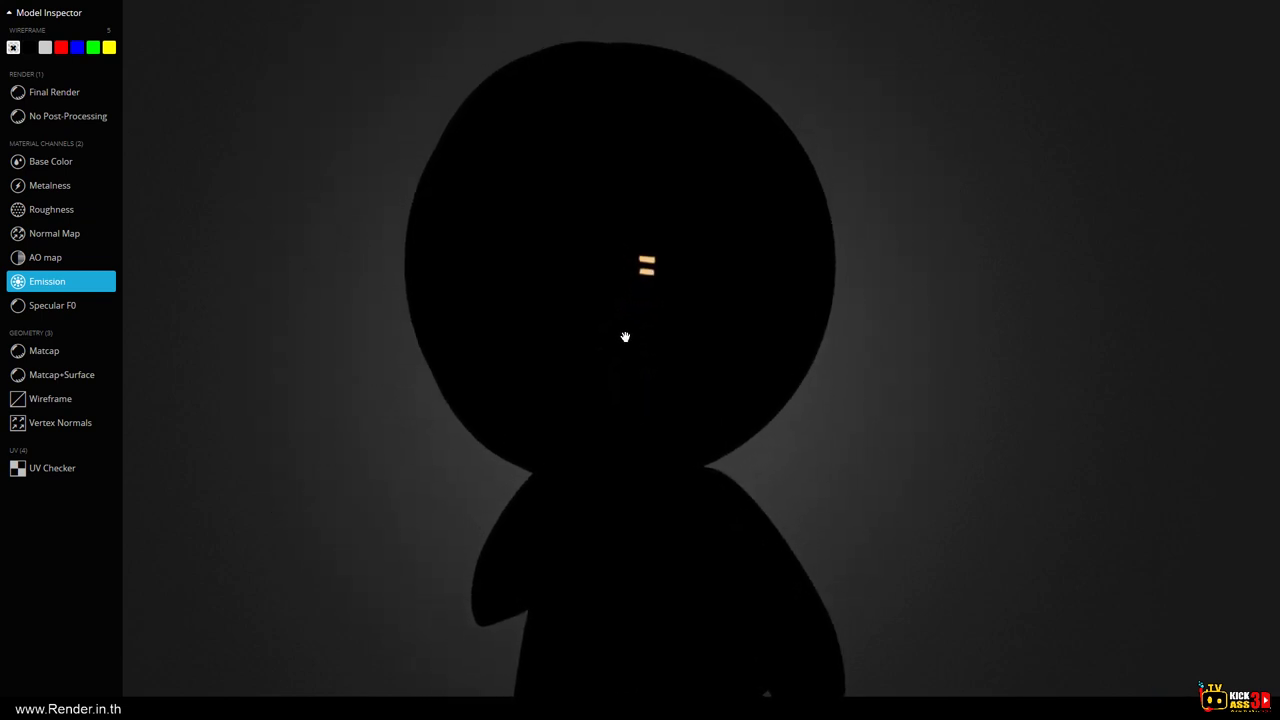
scroll(625, 337, "down", 2)
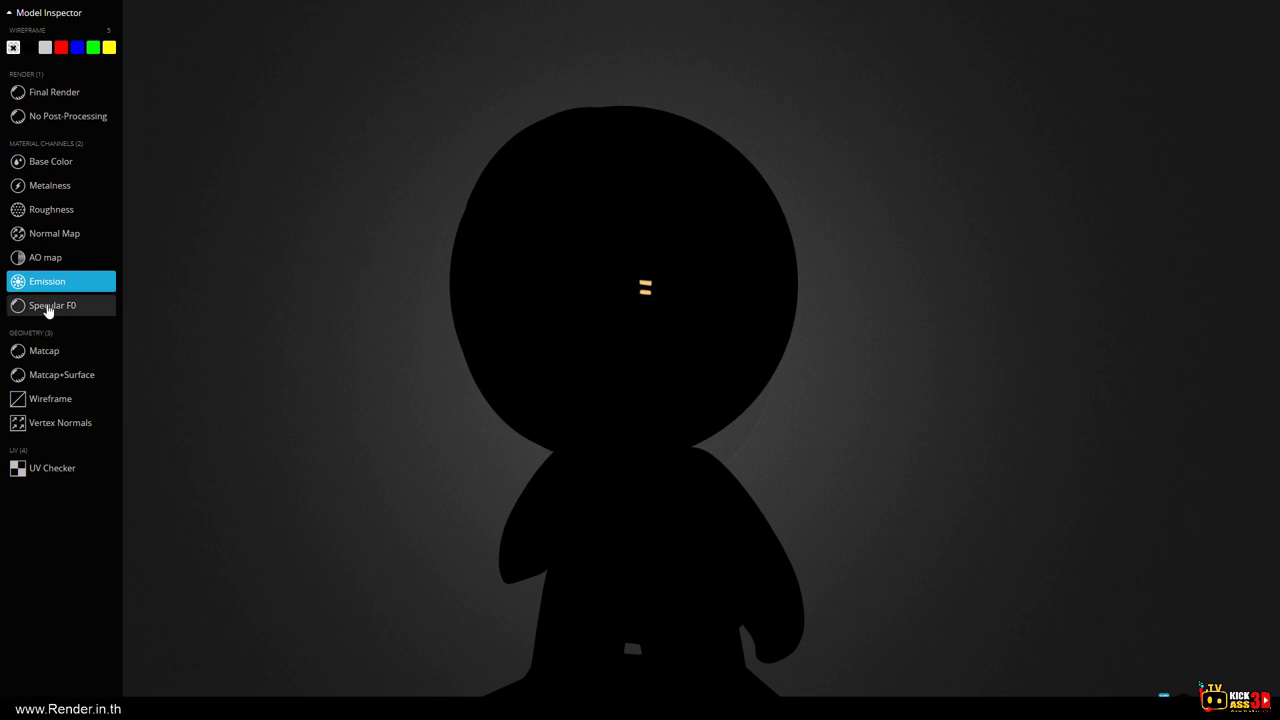
Show the Specular F0 channel and orbit the flat grey silhouette to new angles.
left_click(47, 310)
mouse_move(382, 386)
left_mouse_down()
mouse_move(597, 523)
mouse_move(1094, 526)
mouse_move(689, 526)
mouse_move(703, 511)
mouse_move(712, 527)
mouse_move(575, 220)
left_mouse_up()
mouse_move(663, 443)
left_mouse_down()
mouse_move(629, 357)
mouse_move(634, 300)
mouse_move(619, 291)
mouse_move(588, 400)
left_mouse_up()
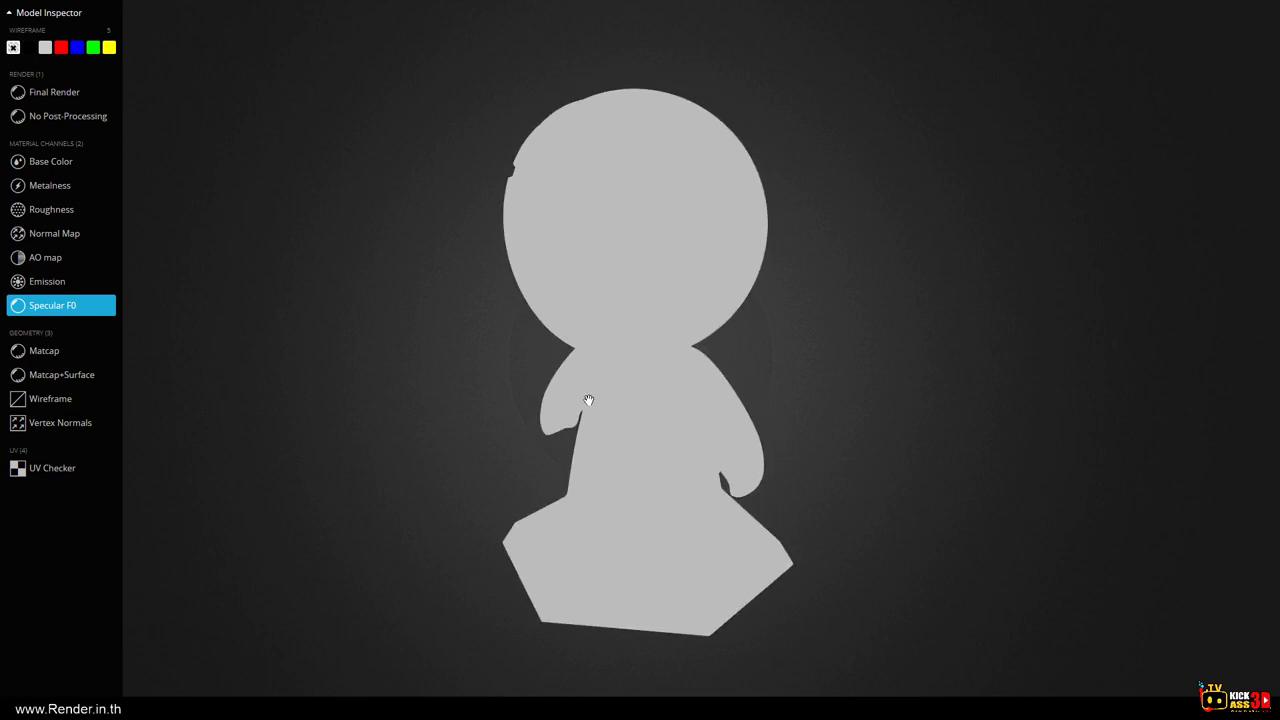
Orbit the unprocessed textured render to the helmet's back, then view side angles in Specular F0.
left_click(48, 121)
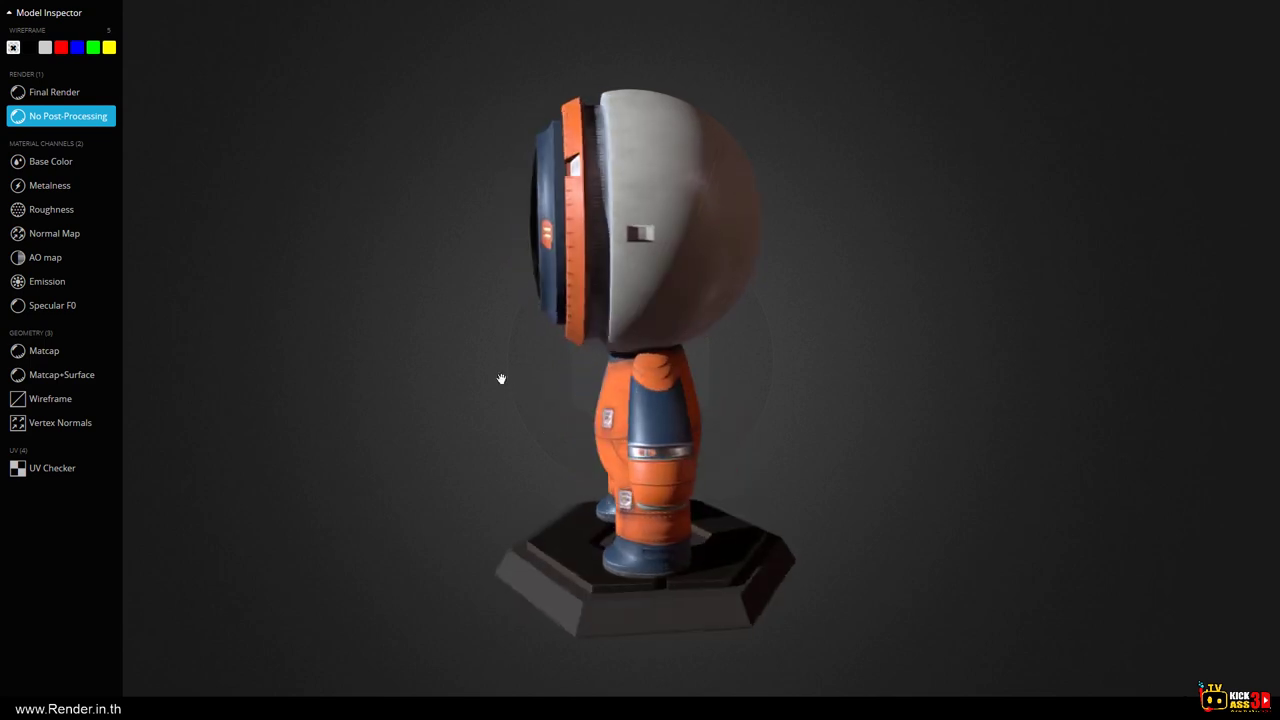
mouse_move(500, 377)
left_mouse_down()
mouse_move(671, 251)
mouse_move(543, 243)
mouse_move(469, 194)
mouse_move(621, 298)
mouse_move(609, 386)
mouse_move(563, 346)
mouse_move(518, 377)
mouse_move(460, 377)
mouse_move(466, 403)
left_mouse_up()
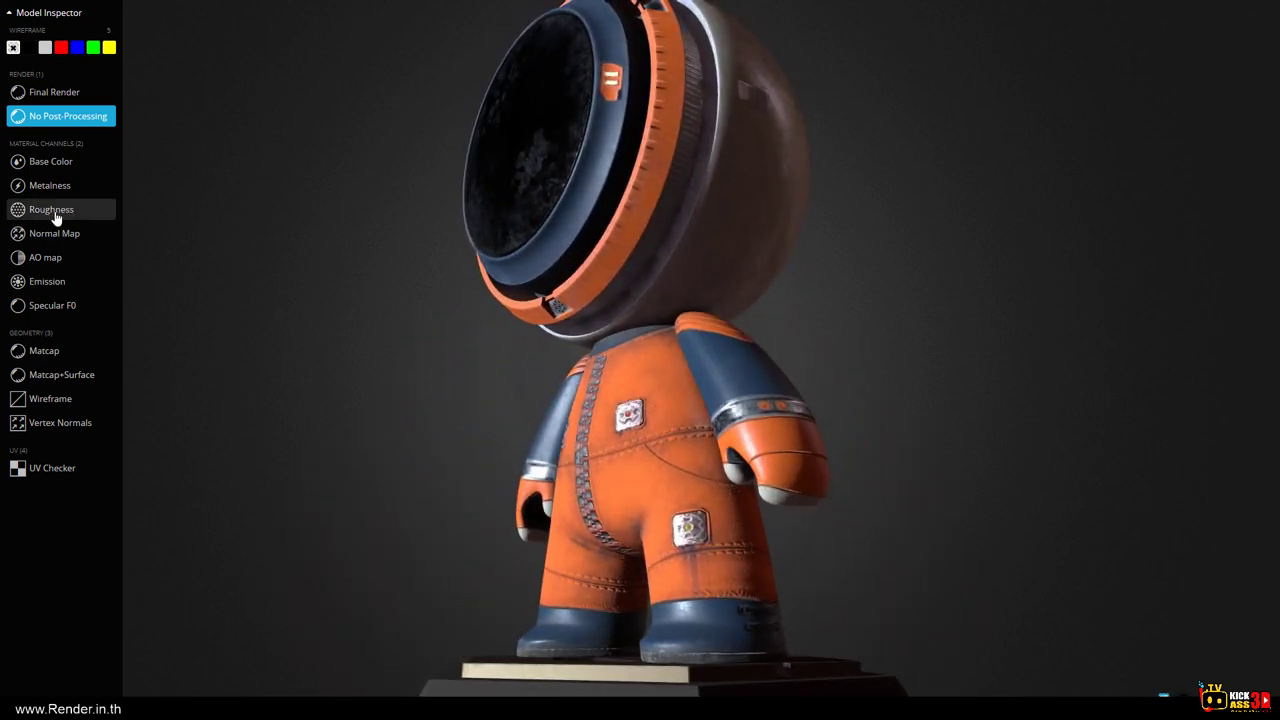
mouse_move(640, 420)
left_mouse_down()
mouse_move(700, 436)
mouse_move(932, 411)
left_mouse_up()
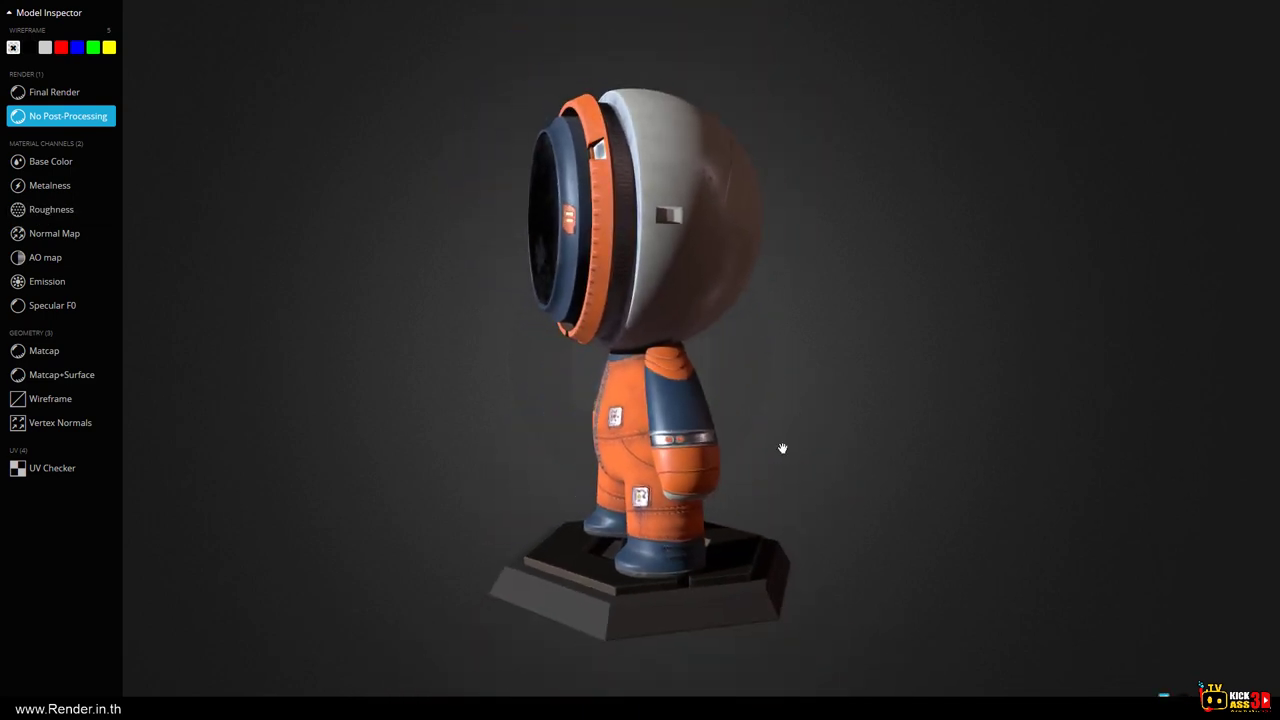
left_click(64, 310)
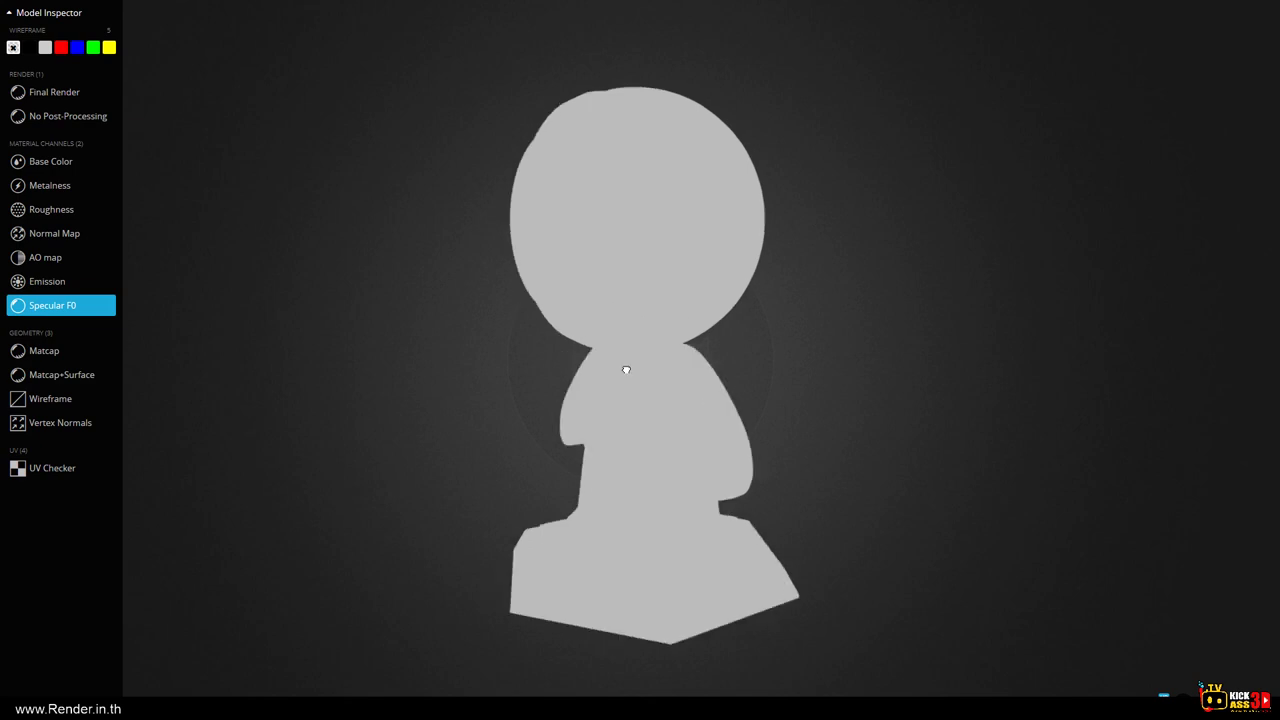
left_click_drag(626, 370, 1049, 383)
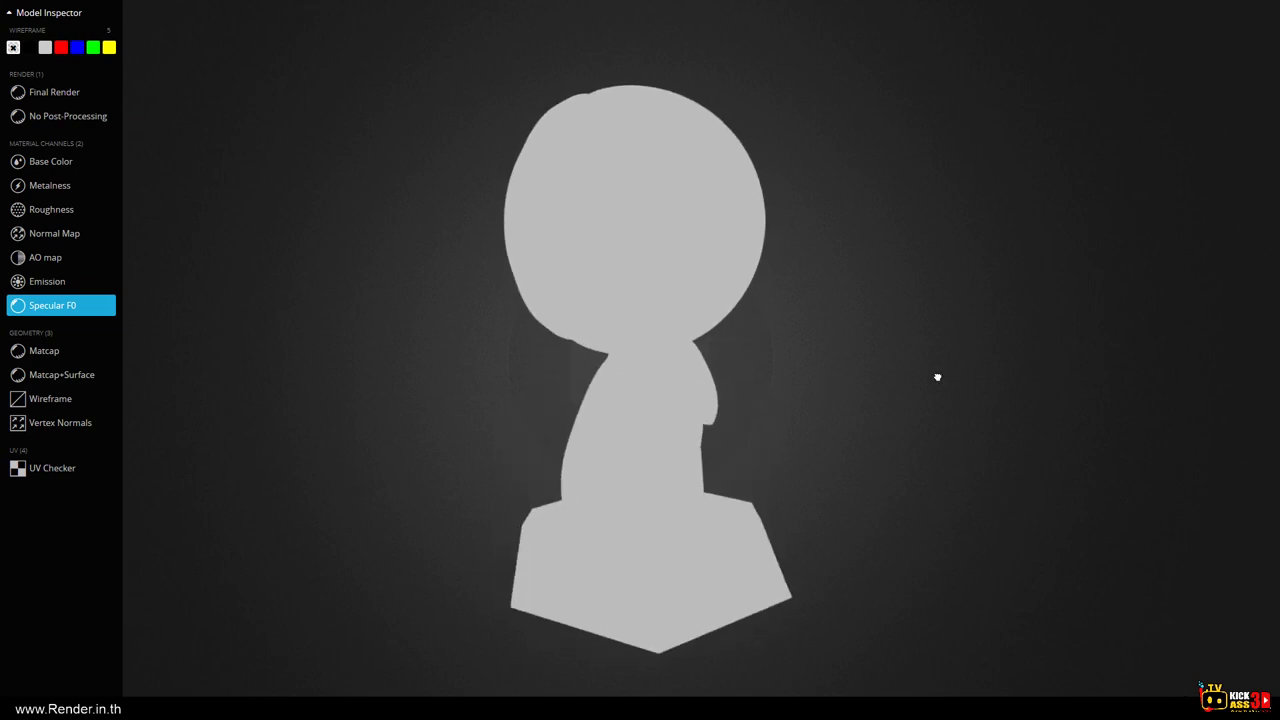
Switch from Matcap+Surface to plain Matcap and orbit to front three-quarter and side profile.
left_click(46, 374)
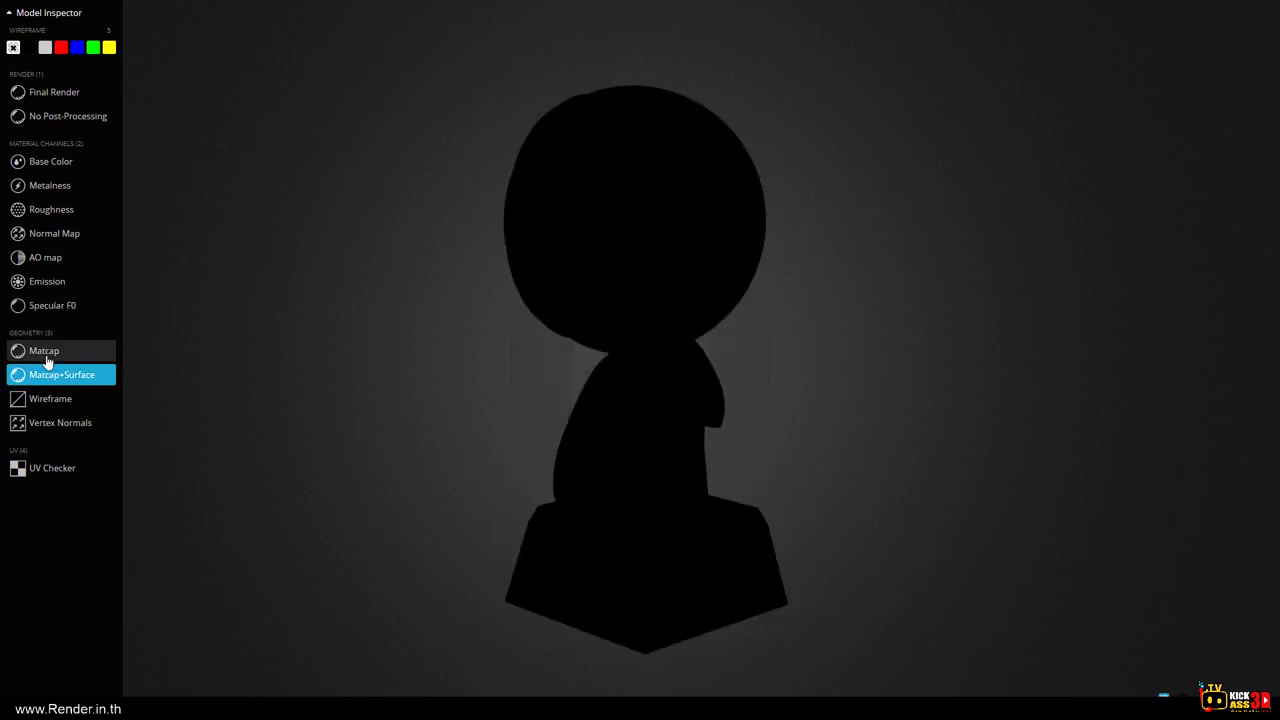
left_click(46, 352)
left_click_drag(628, 371, 380, 372)
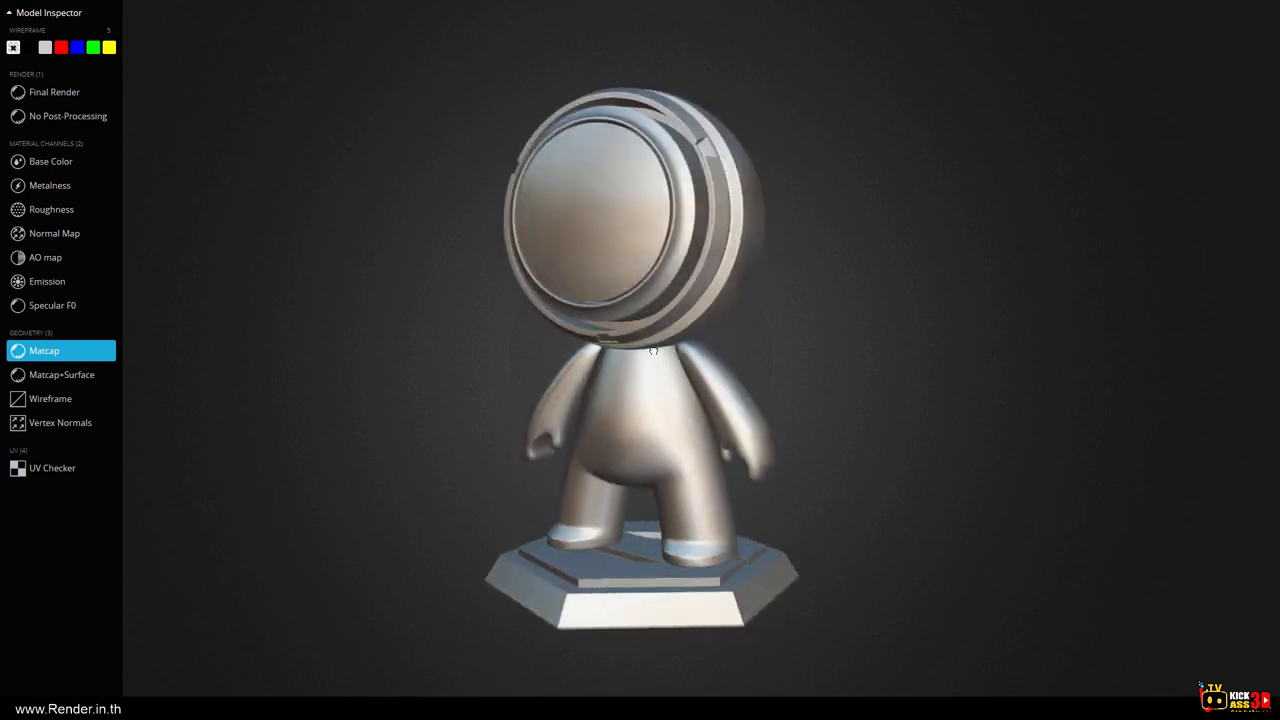
mouse_move(641, 389)
left_mouse_down()
mouse_move(645, 372)
mouse_move(638, 387)
left_mouse_up()
Orbit the metal model round to its rear, then display the Normal Map facing front.
scroll(645, 372, "up", 2)
scroll(645, 372, "down", 2)
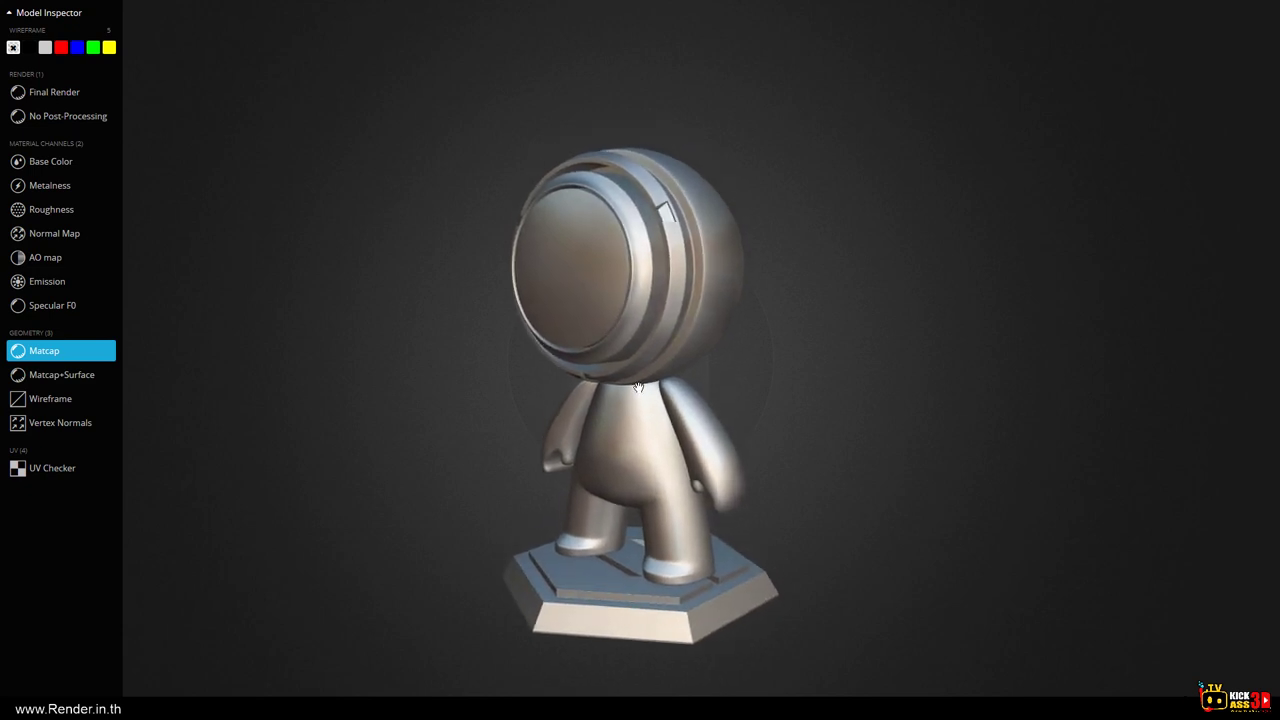
mouse_move(634, 460)
left_mouse_down()
mouse_move(912, 511)
mouse_move(994, 511)
left_mouse_up()
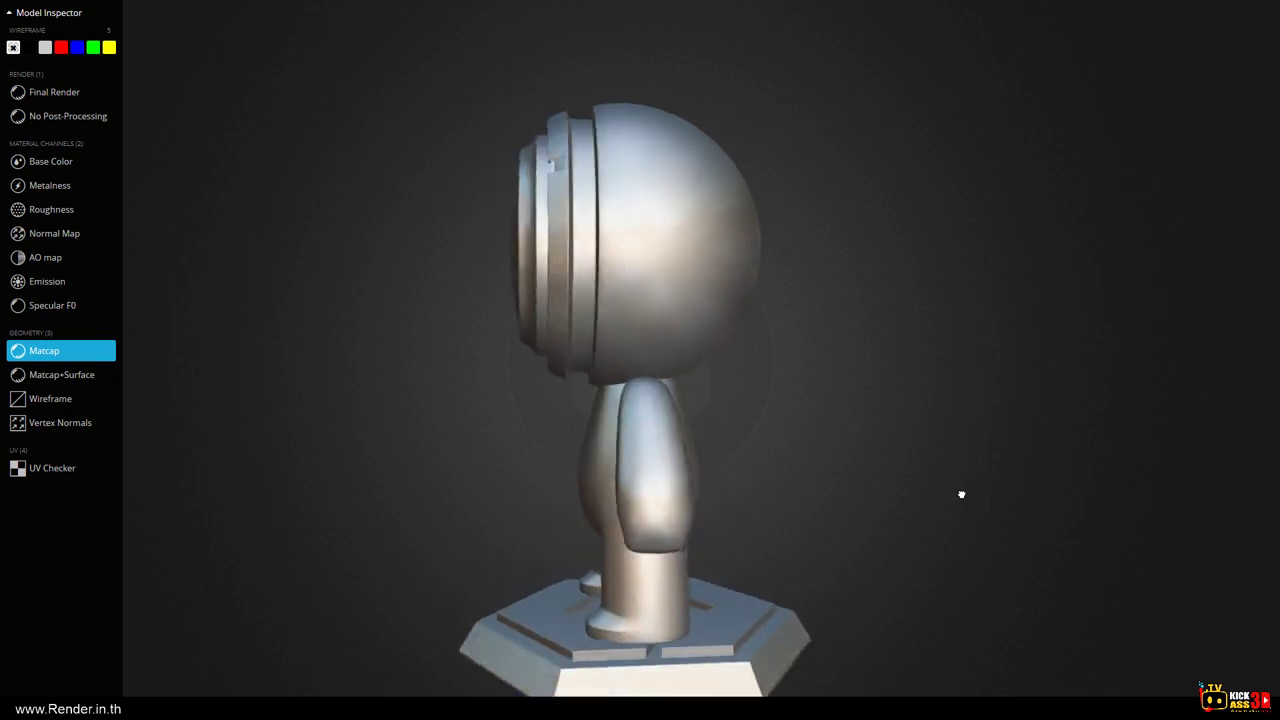
left_click(44, 240)
left_click_drag(523, 397, 549, 403)
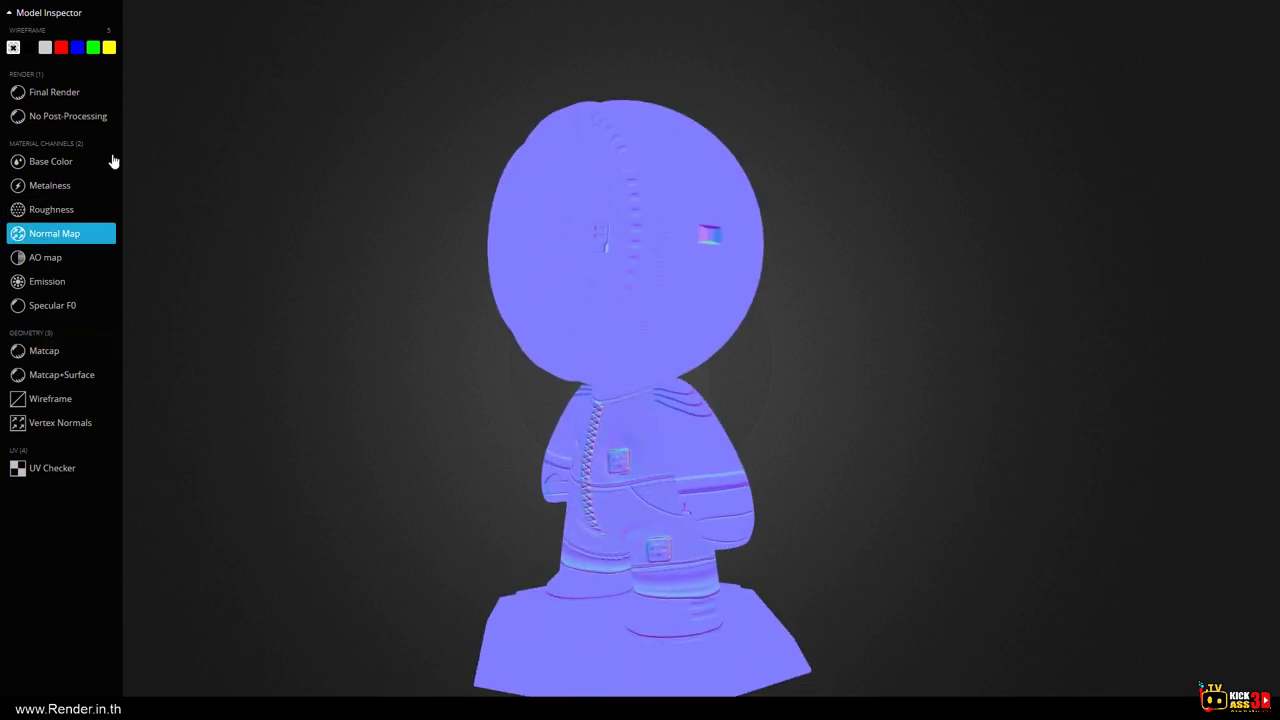
Show the full-colour render without post-processing, turn the astronaut about 180° and zoom out.
left_click(71, 118)
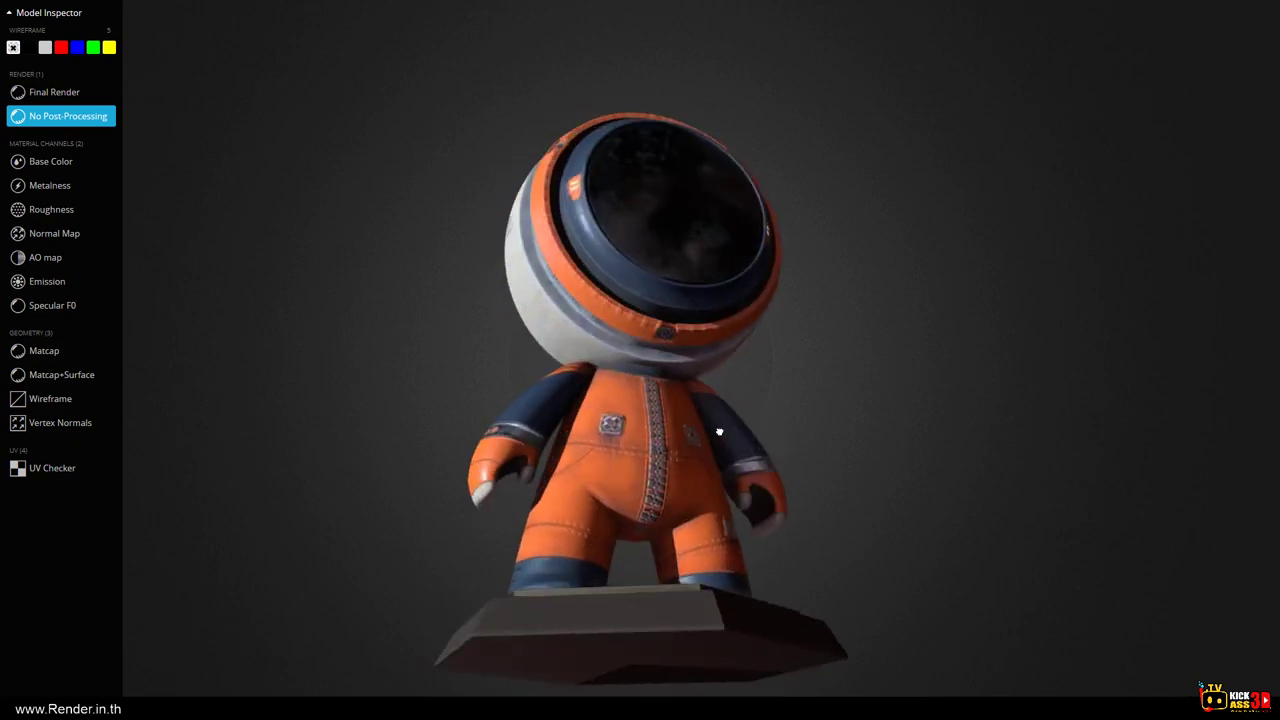
mouse_move(809, 454)
left_mouse_down()
mouse_move(540, 427)
mouse_move(551, 438)
left_mouse_up()
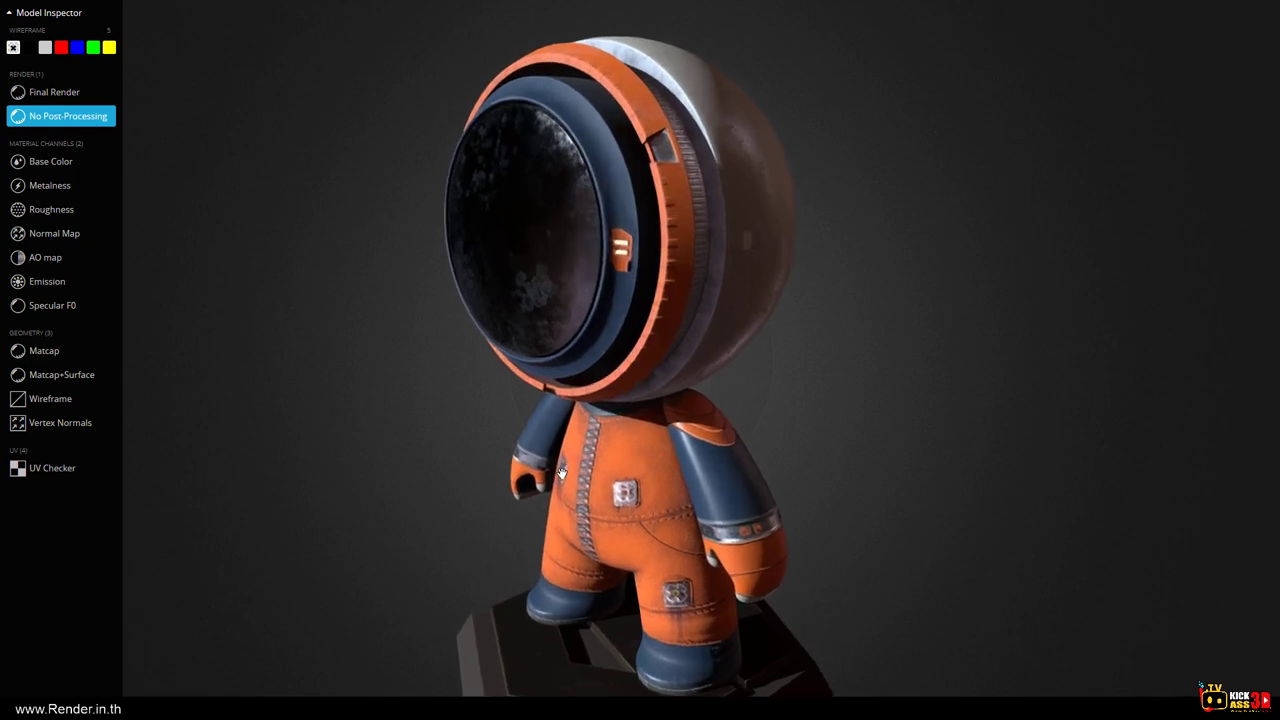
scroll(562, 472, "down", 3)
mouse_move(562, 472)
left_mouse_down()
mouse_move(683, 488)
mouse_move(572, 444)
mouse_move(670, 390)
left_mouse_up()
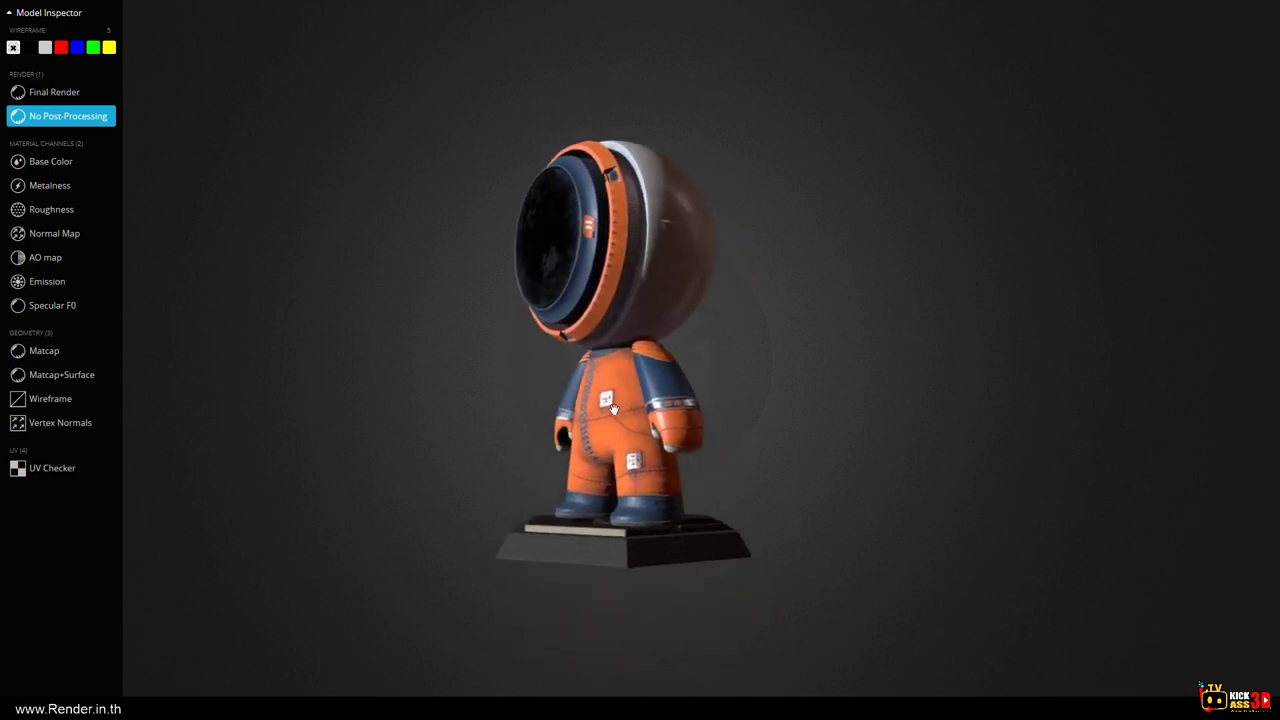
Display the Normal Map channel and orbit the astronaut toward a front view.
left_click(30, 235)
left_click_drag(634, 357, 643, 366)
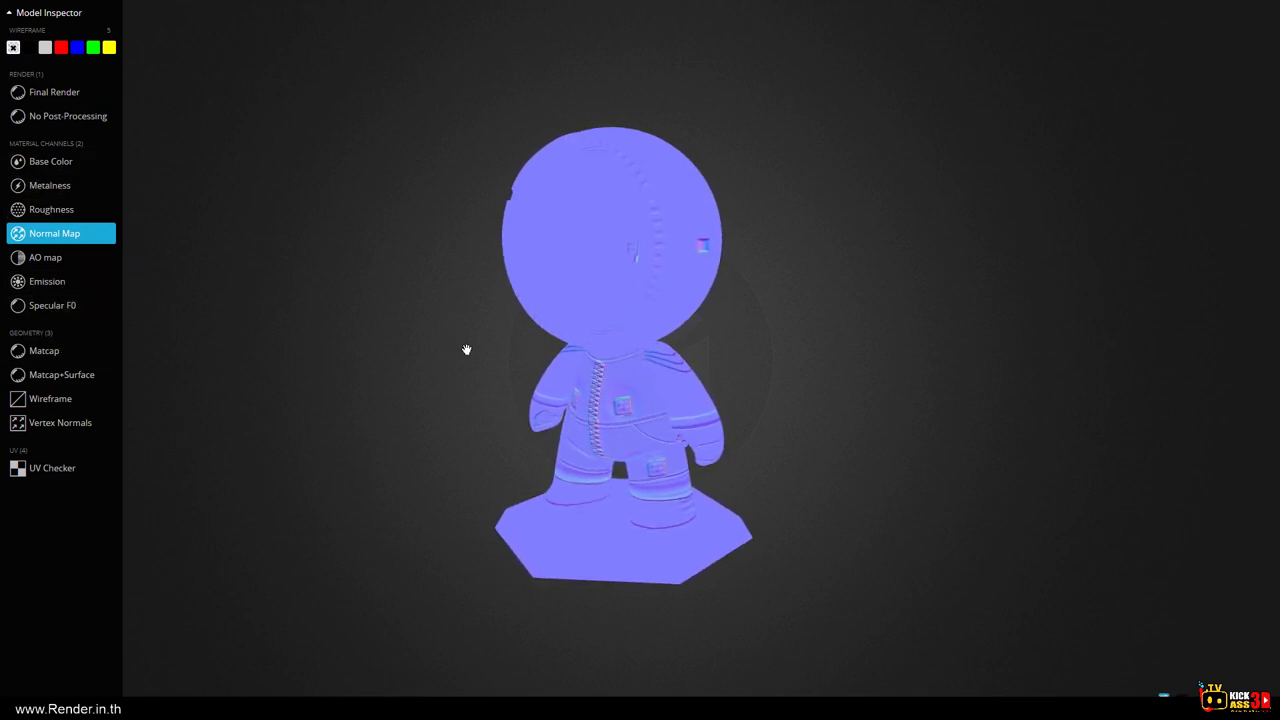
scroll(620, 337, "up", 3)
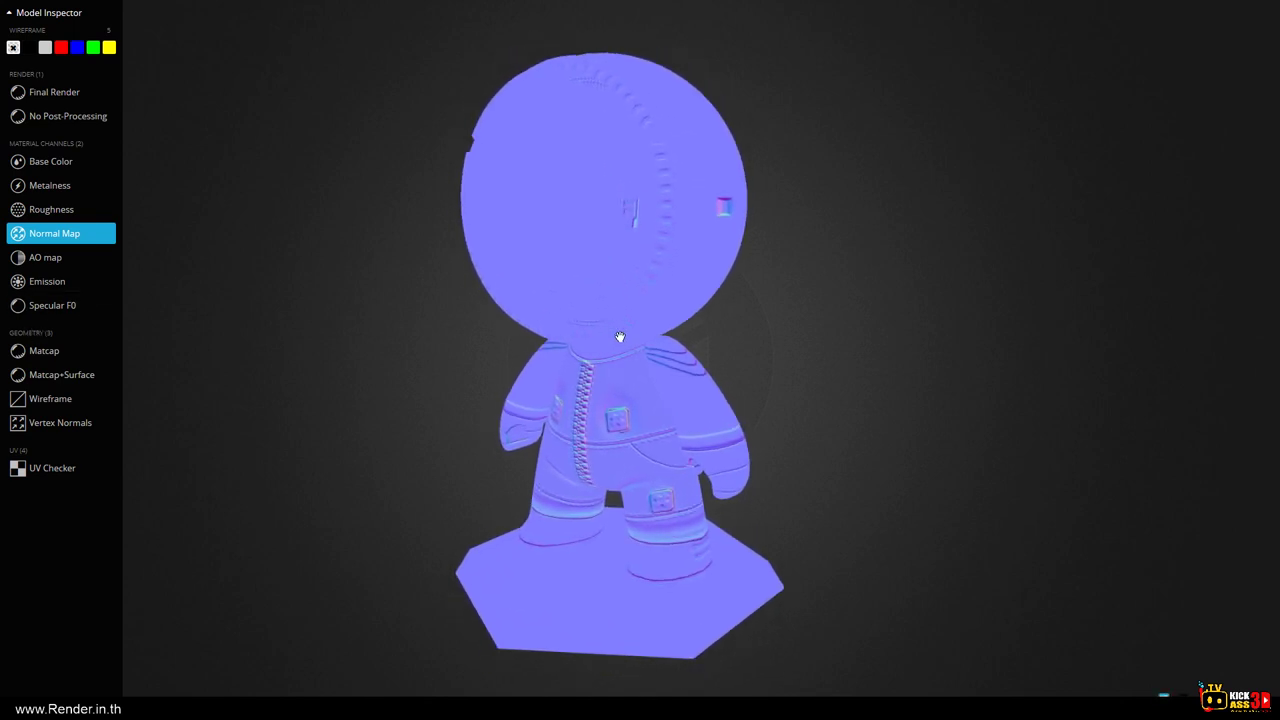
scroll(578, 402, "down", 2)
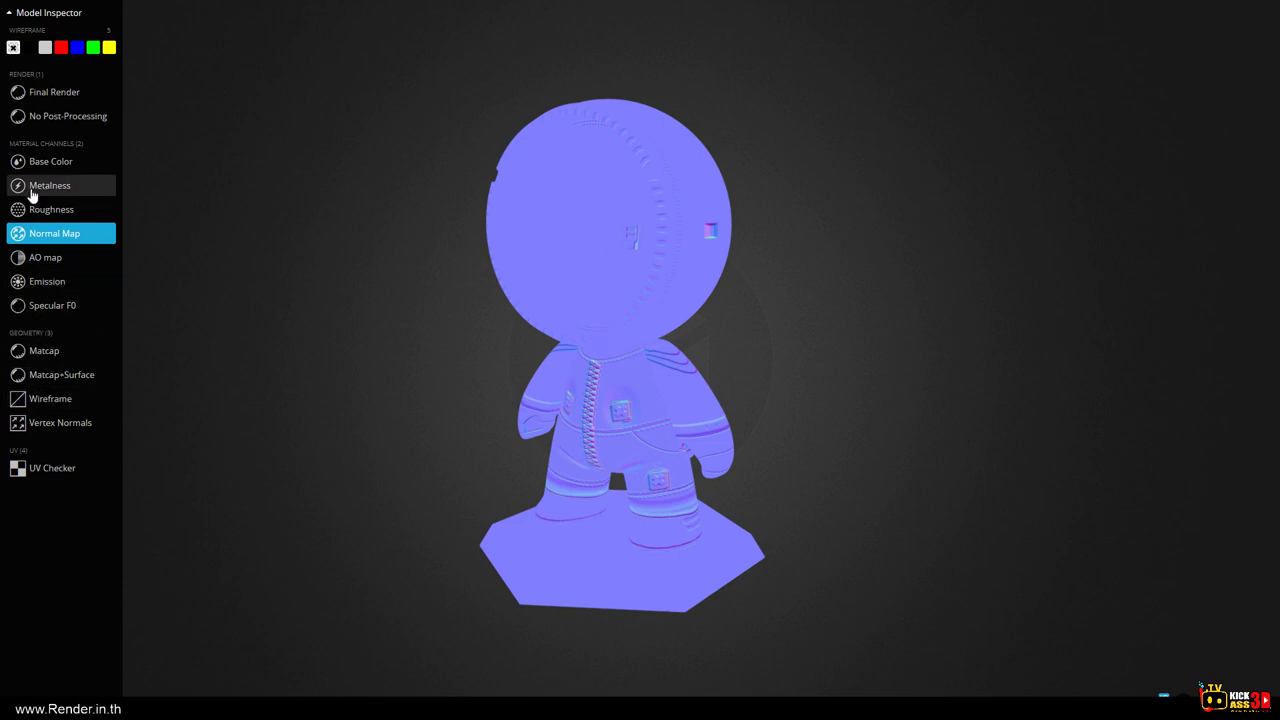
Show the vertex normals, then zoom in on the wireframe mesh.
left_click(41, 424)
left_click(40, 399)
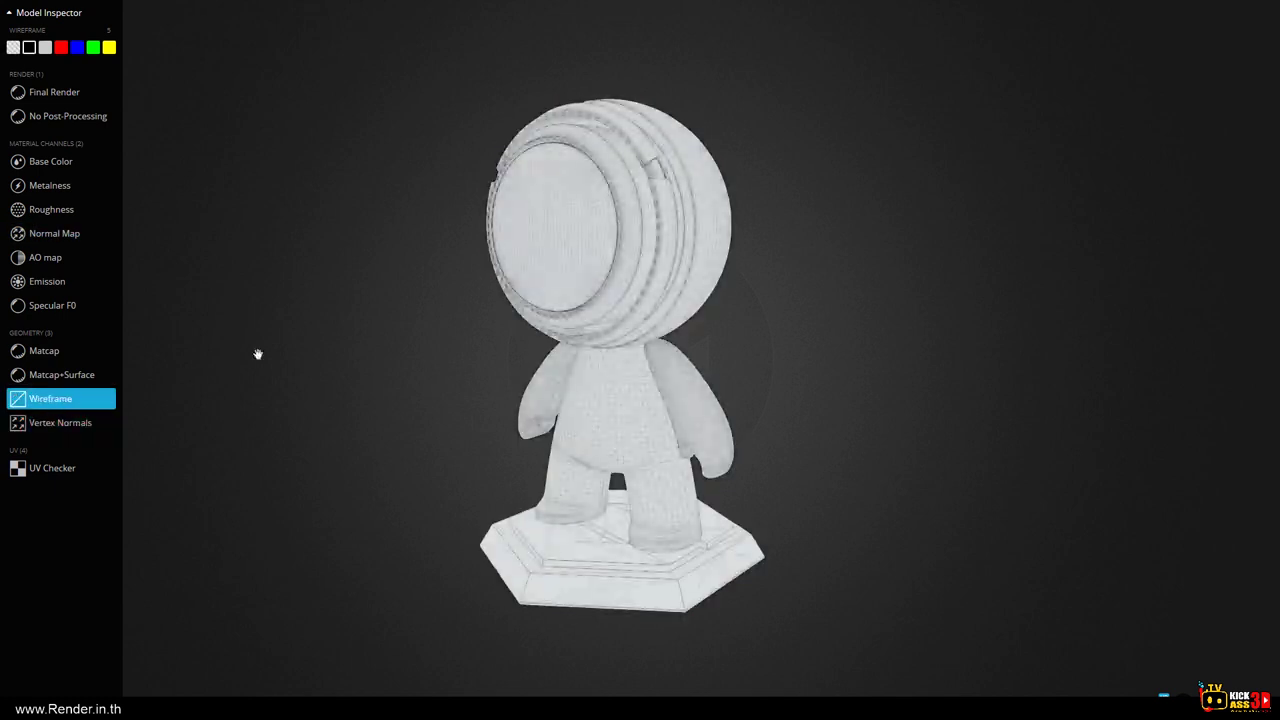
scroll(257, 354, "up", 10)
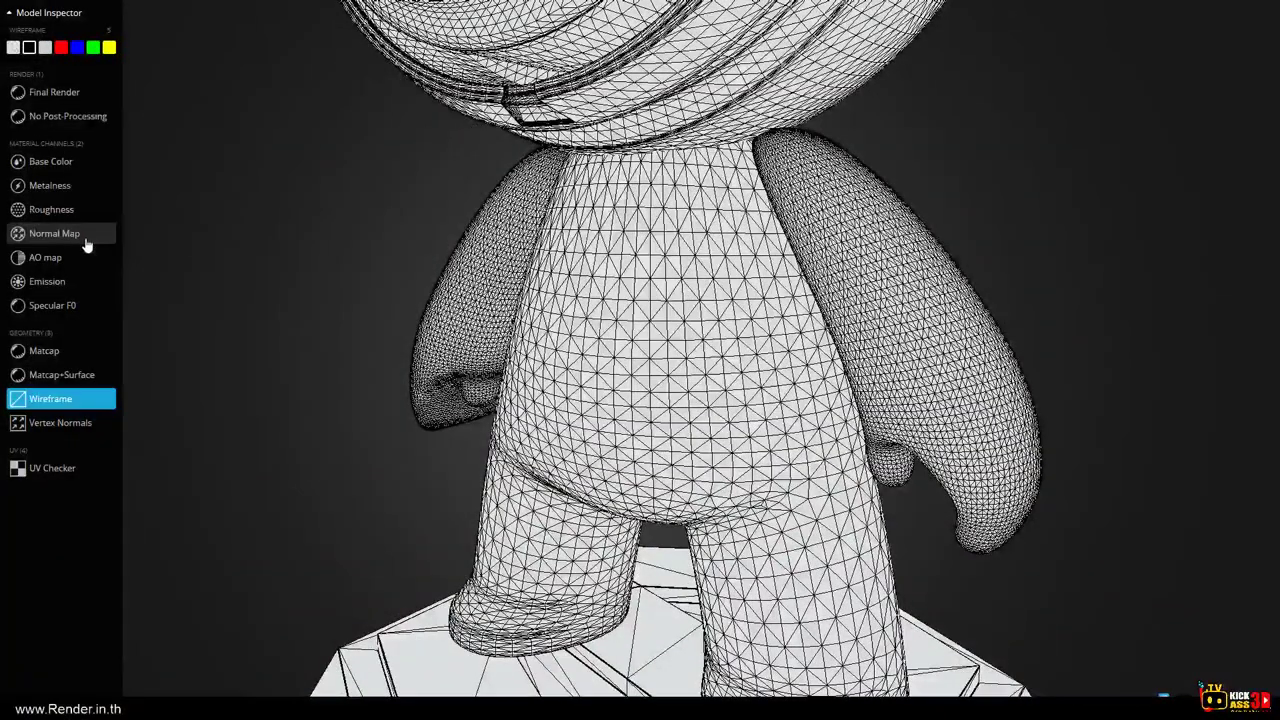
Return to the Normal Map channel and zoom out to the whole astronaut.
left_click(86, 245)
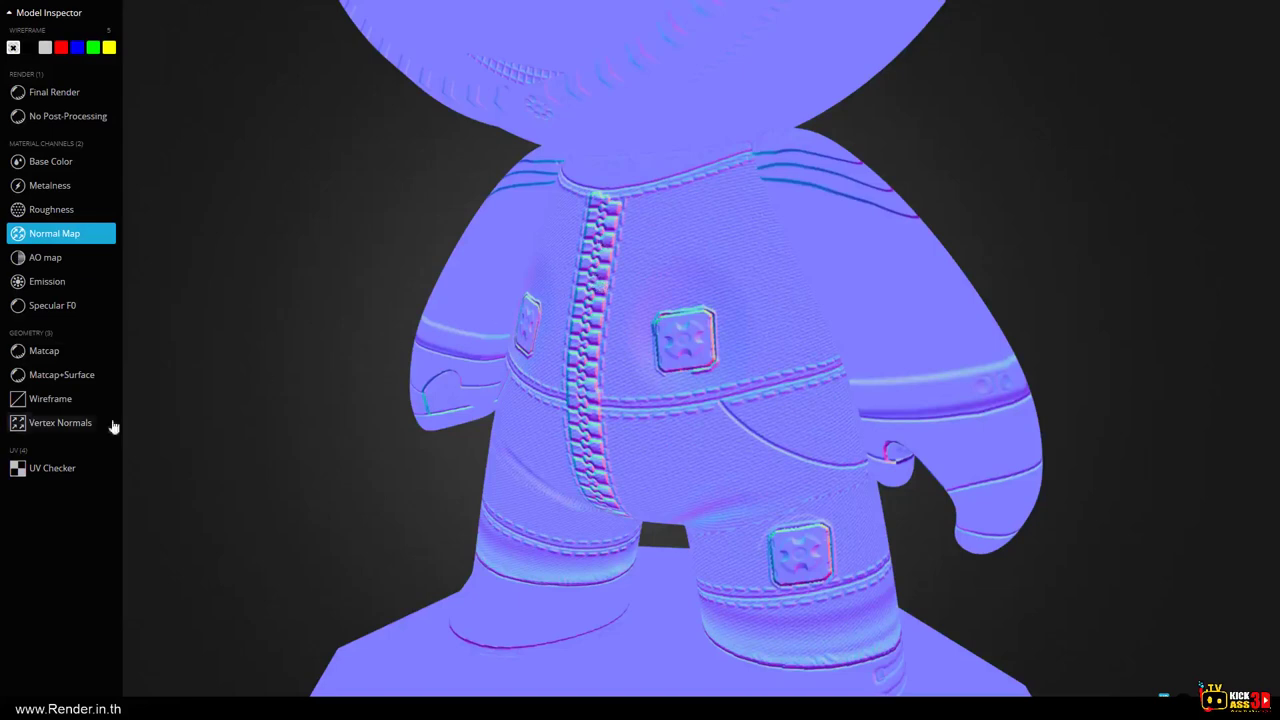
scroll(423, 331, "down", 3)
scroll(470, 334, "down", 2)
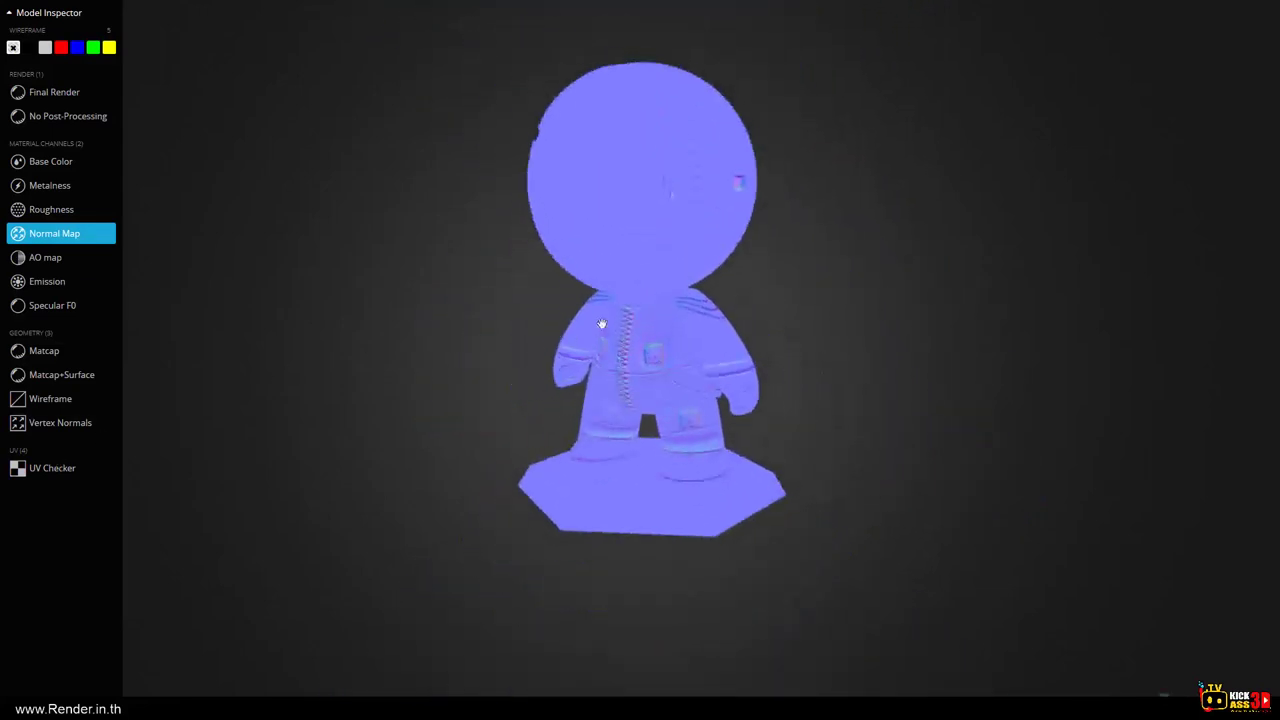
scroll(600, 346, "up", 3)
scroll(621, 361, "down", 2)
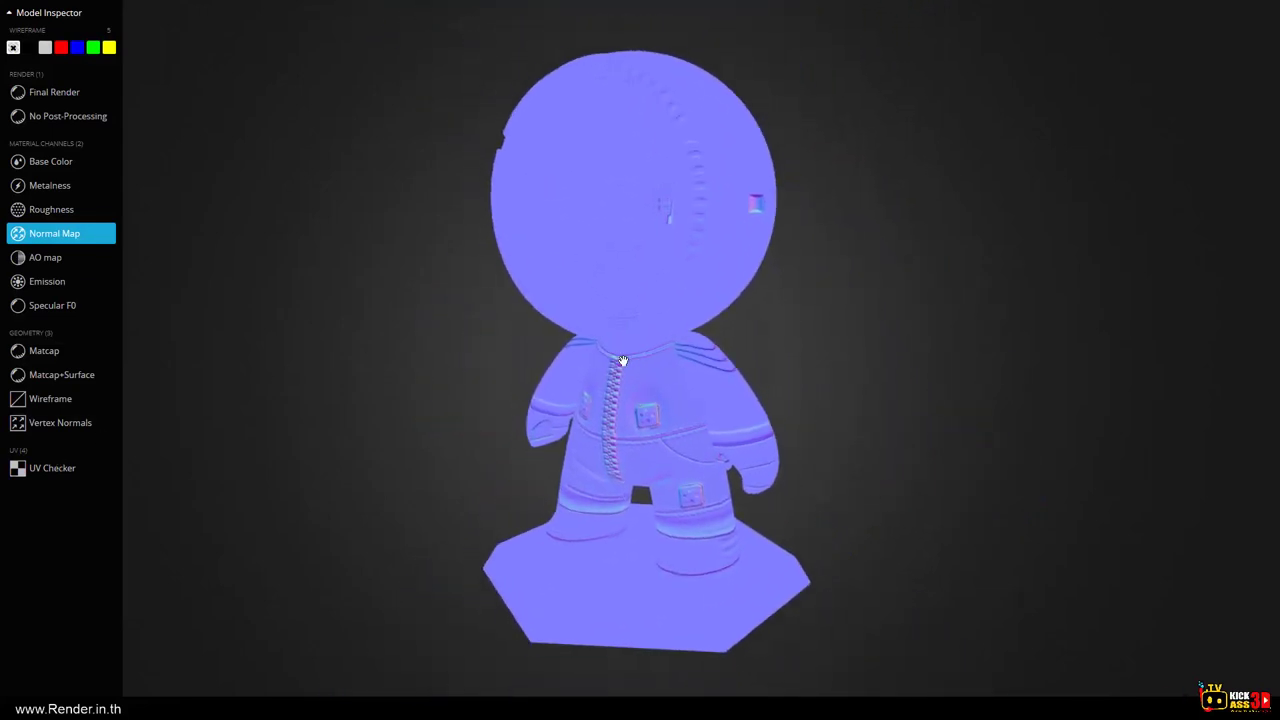
Apply the UV Checker texture and rotate the astronaut to a more frontal view.
left_click(59, 473)
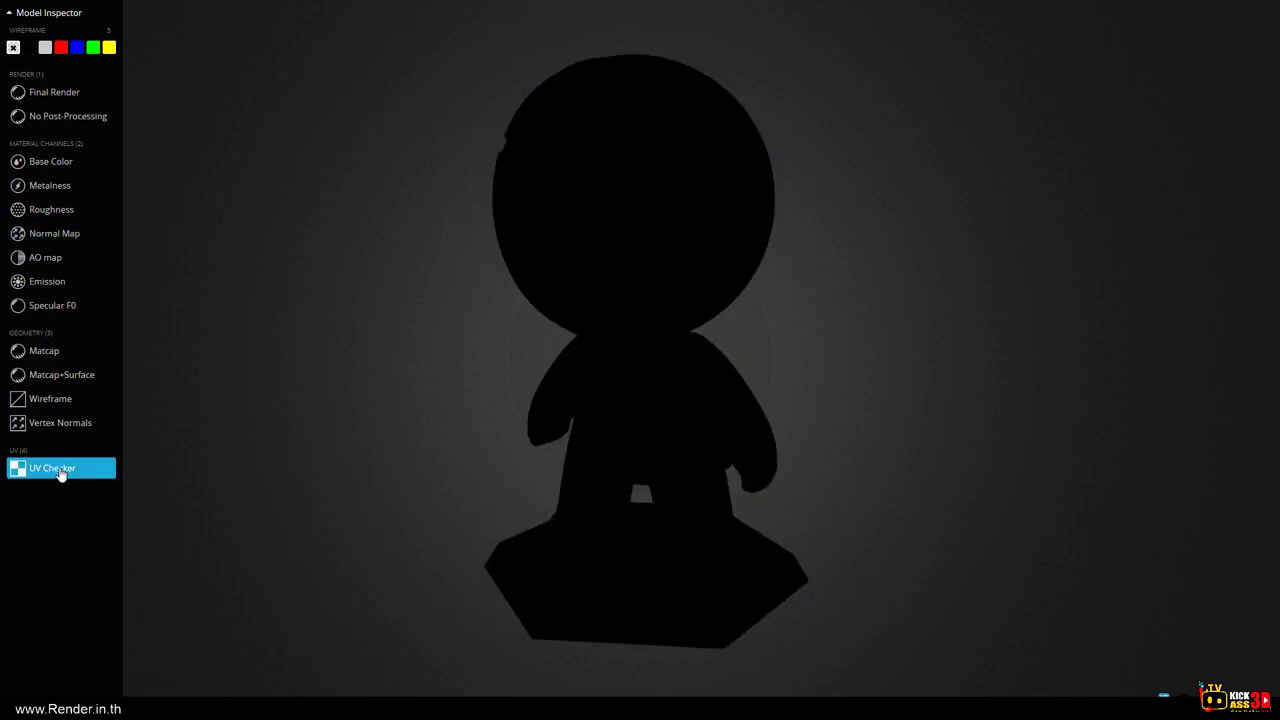
mouse_move(574, 424)
left_mouse_down()
mouse_move(846, 423)
mouse_move(620, 424)
left_mouse_up()
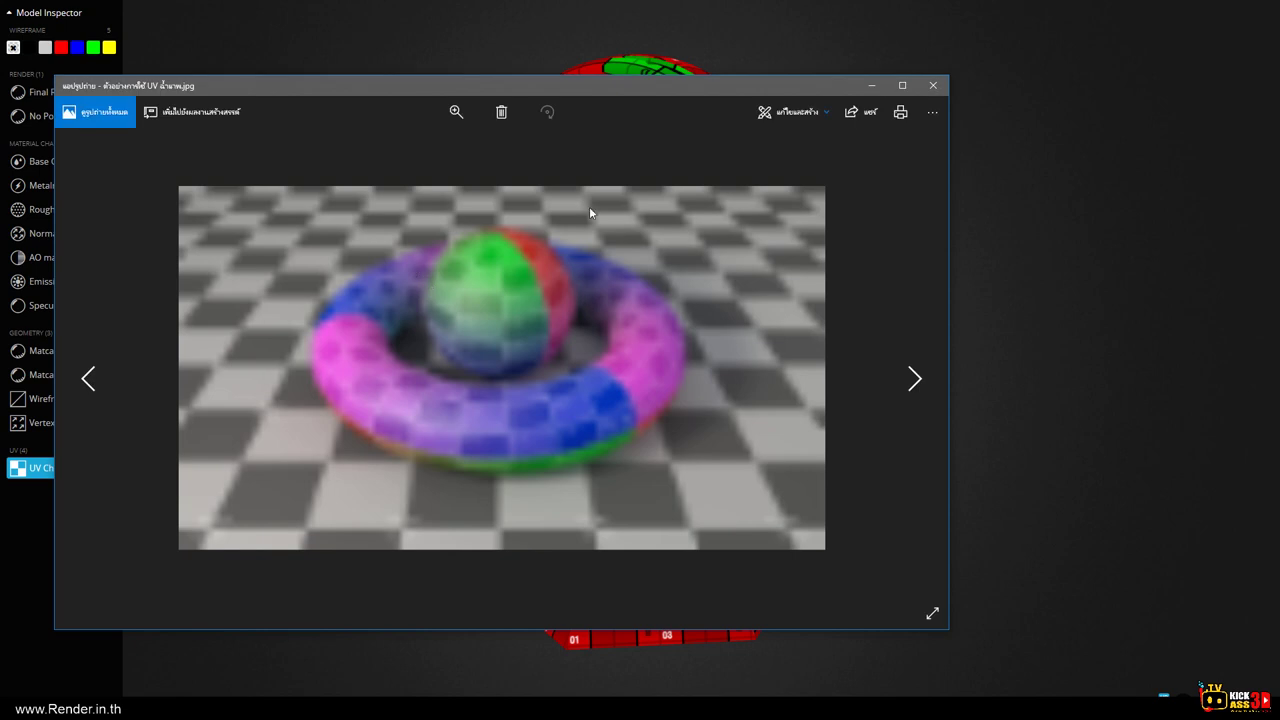
Move the Photos window right and step back to the torus-and-sphere UV example.
left_click_drag(594, 86, 744, 82)
scroll(730, 285, "down", 1)
scroll(700, 305, "up", 1)
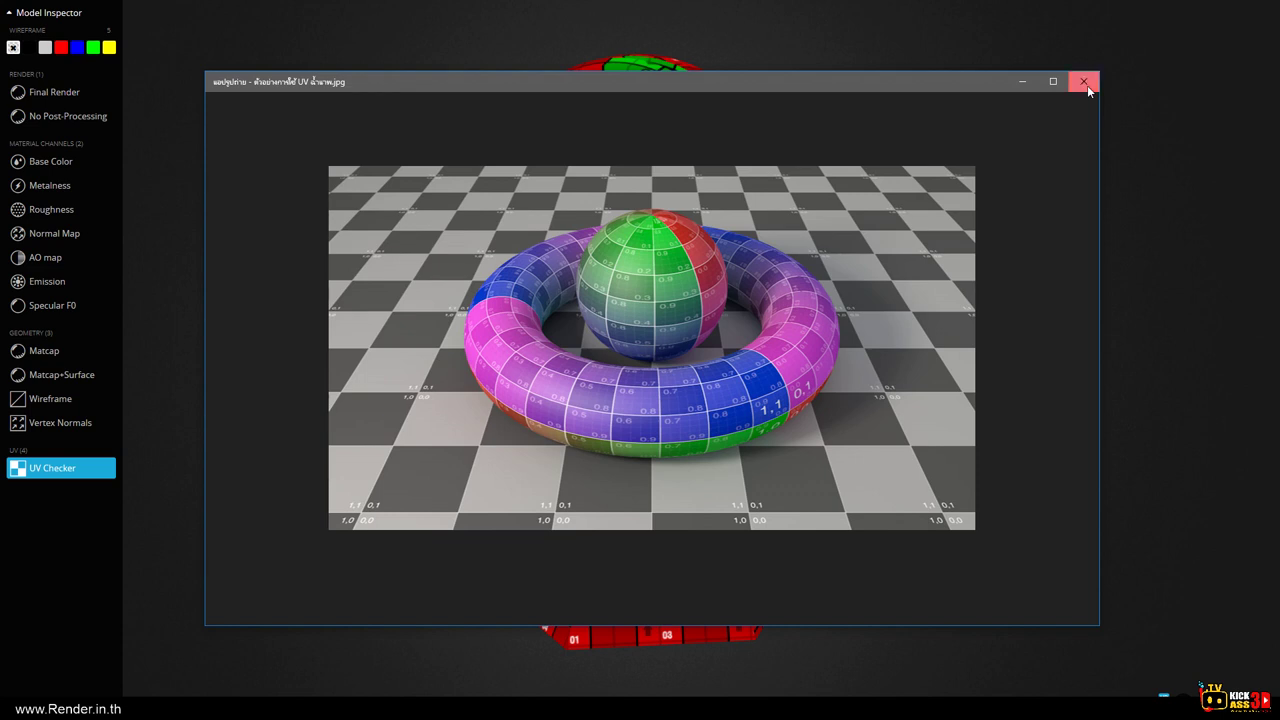
Close the torus photo and orbit the UV-checked astronaut to top-down and side views.
left_click(1084, 82)
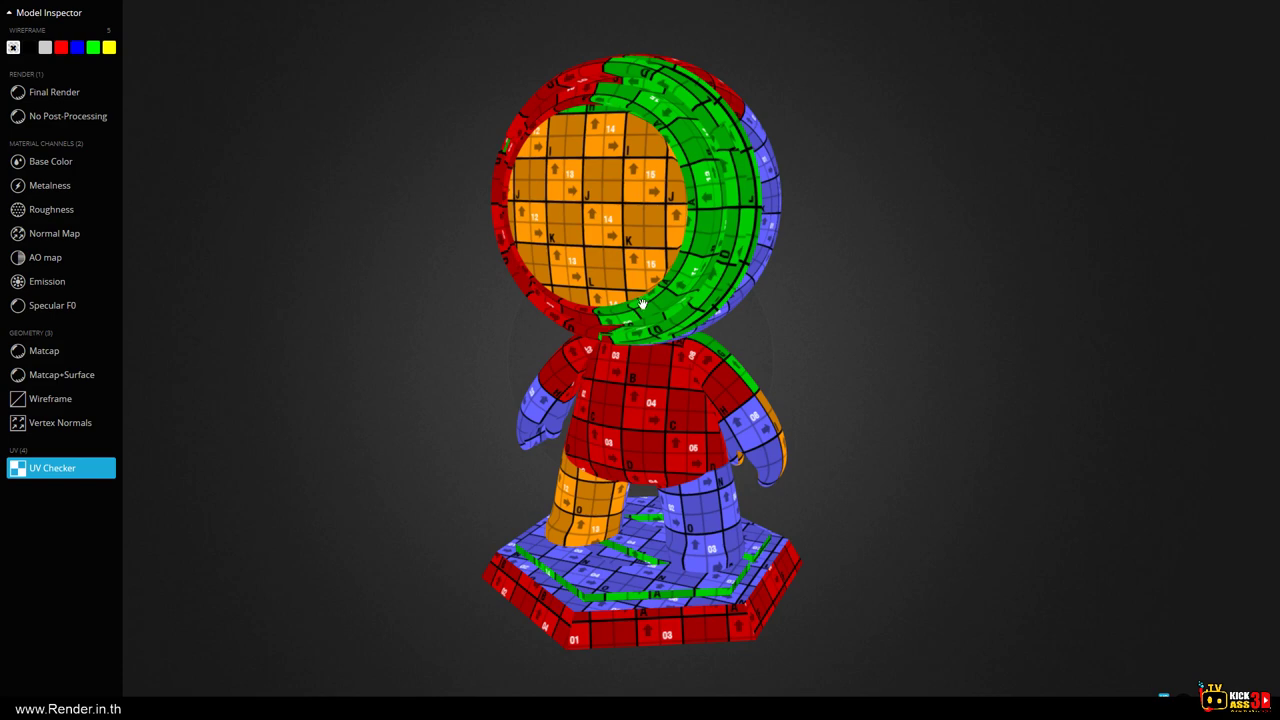
left_click_drag(613, 327, 671, 357)
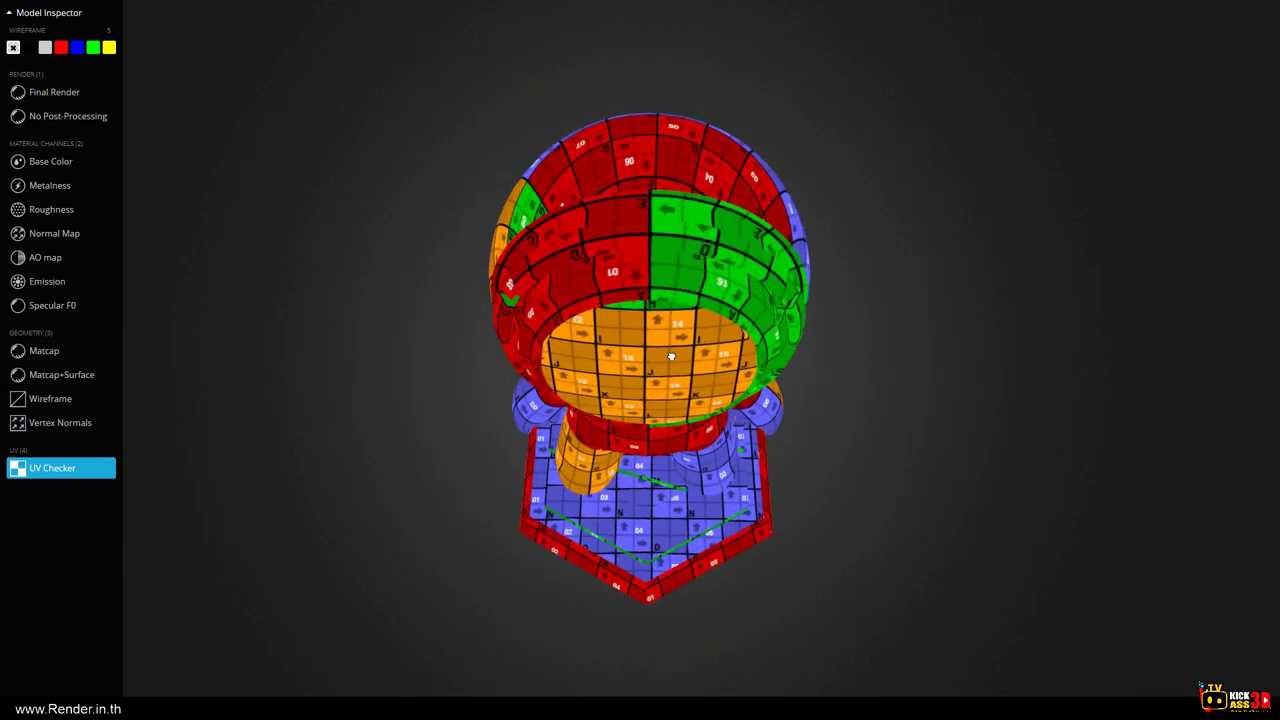
mouse_move(671, 357)
left_mouse_down()
mouse_move(804, 289)
mouse_move(714, 326)
mouse_move(661, 376)
mouse_move(608, 376)
mouse_move(650, 372)
left_mouse_up()
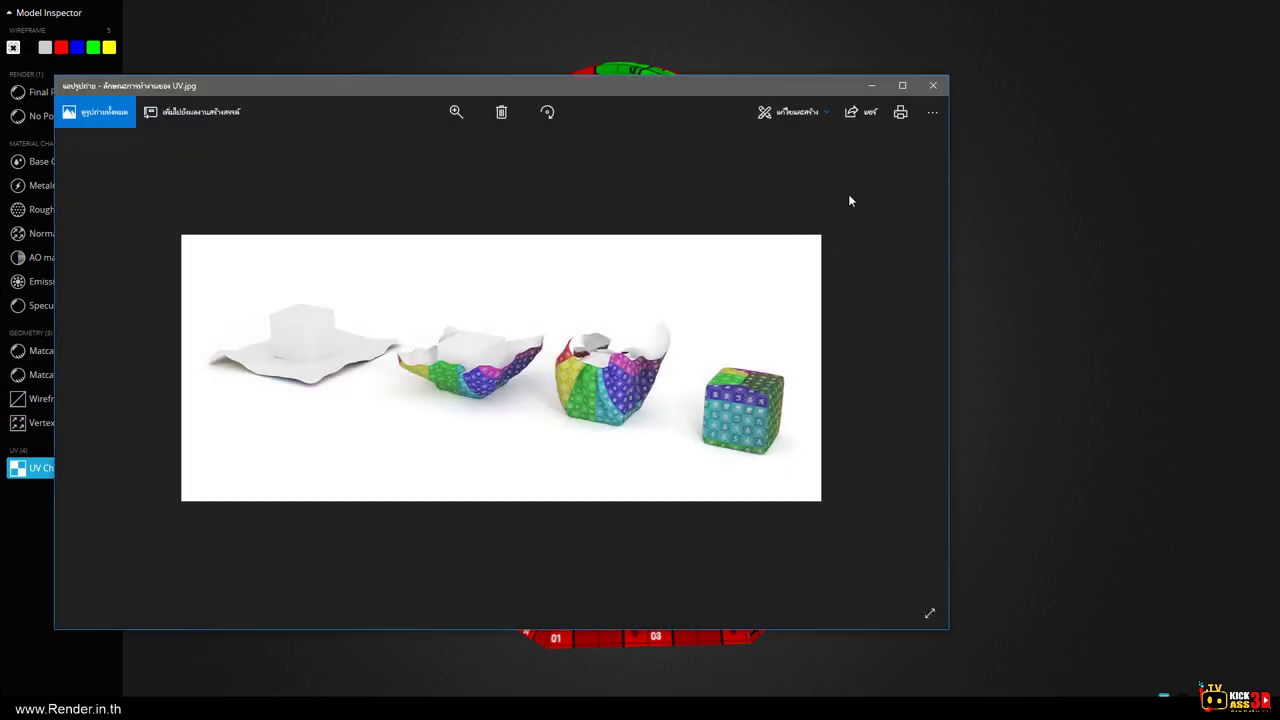
Close the cube unwrapping photo and bring up the BSOD-Materials-Textures-mapping4.jpg mapping illustration.
left_click(932, 85)
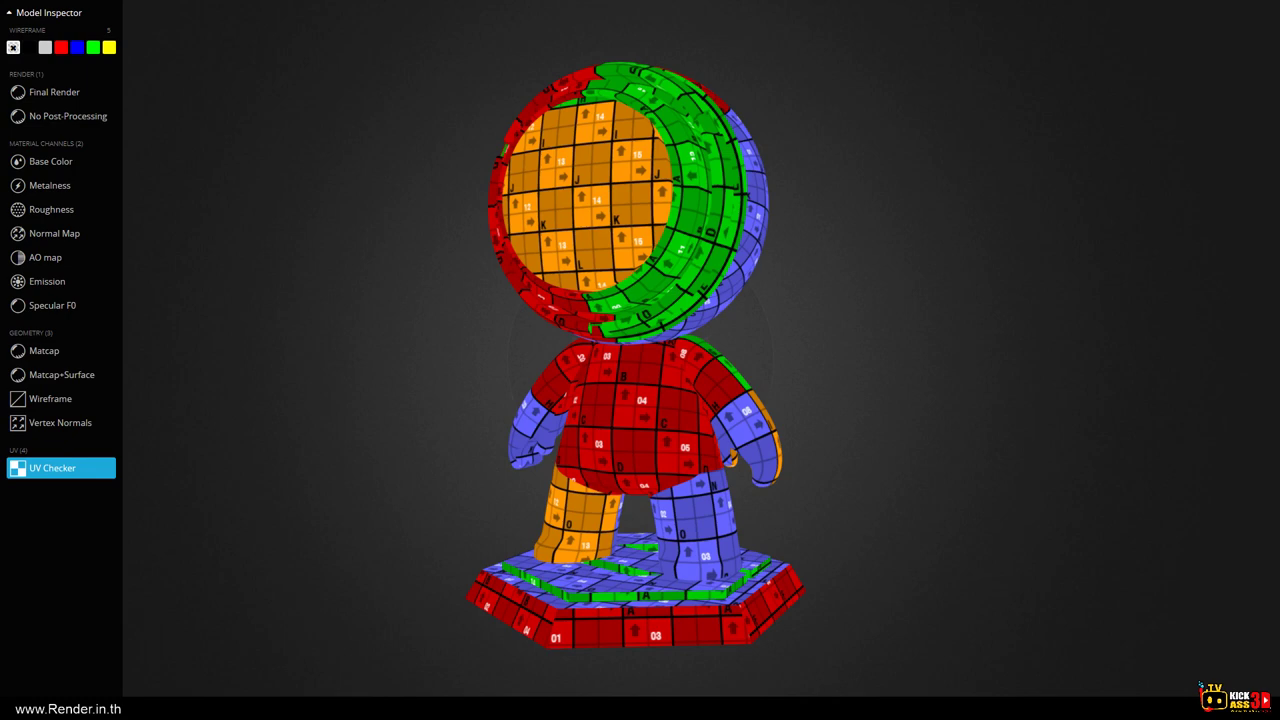
key("alt+Tab")
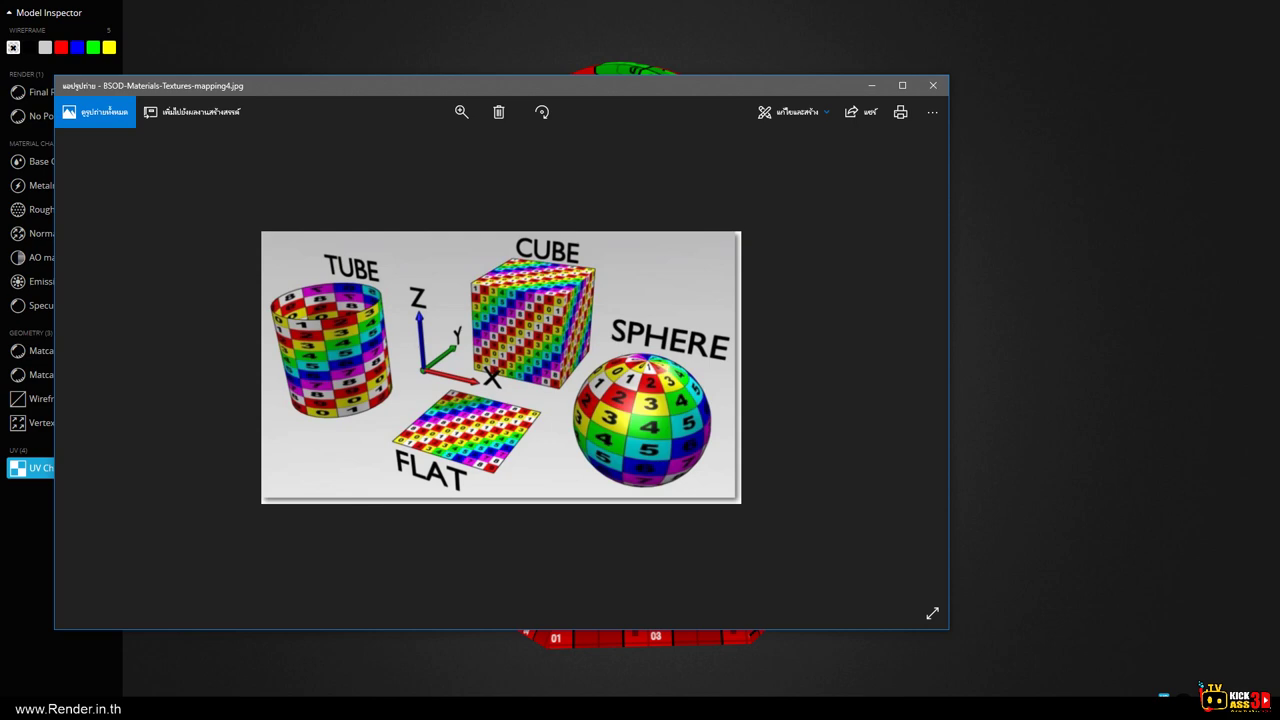
Open ash_uvgrid02.jpg from the UV texture folder in the Photos viewer.
mouse_move(0, 72)
left_mouse_down()
mouse_move(246, 71)
mouse_move(197, 77)
left_mouse_up()
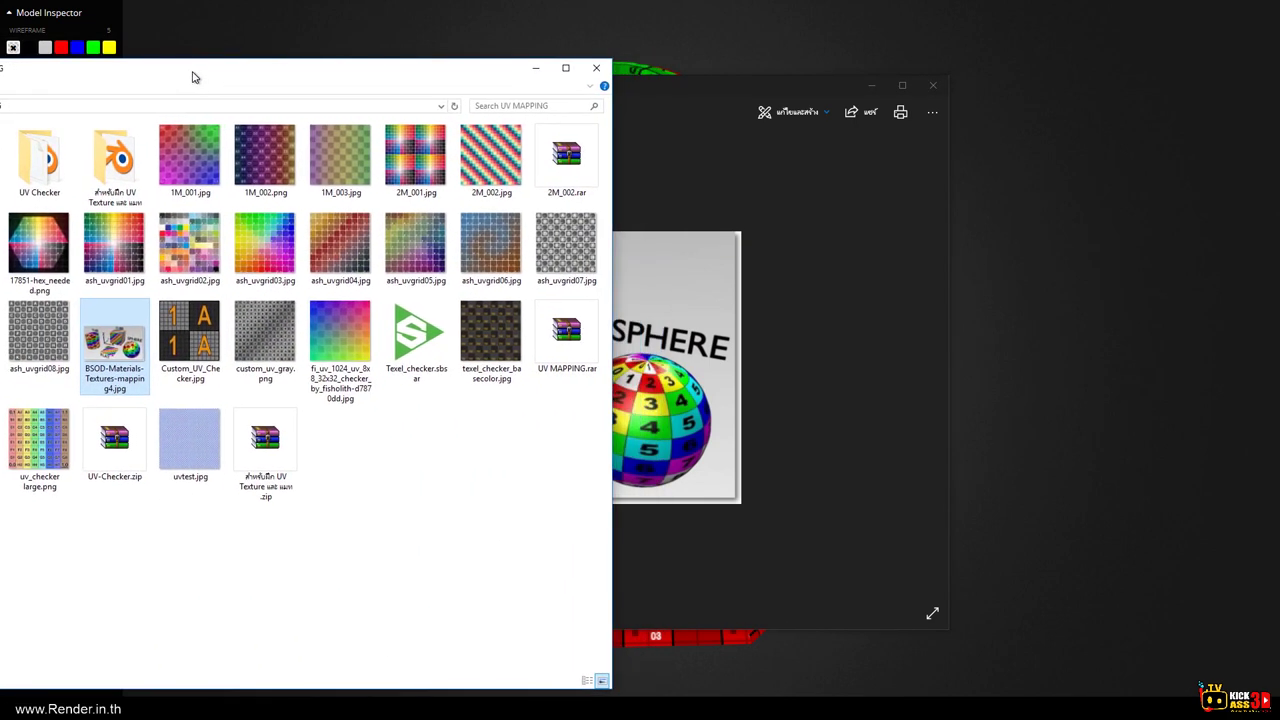
left_click(193, 243)
right_click(193, 243)
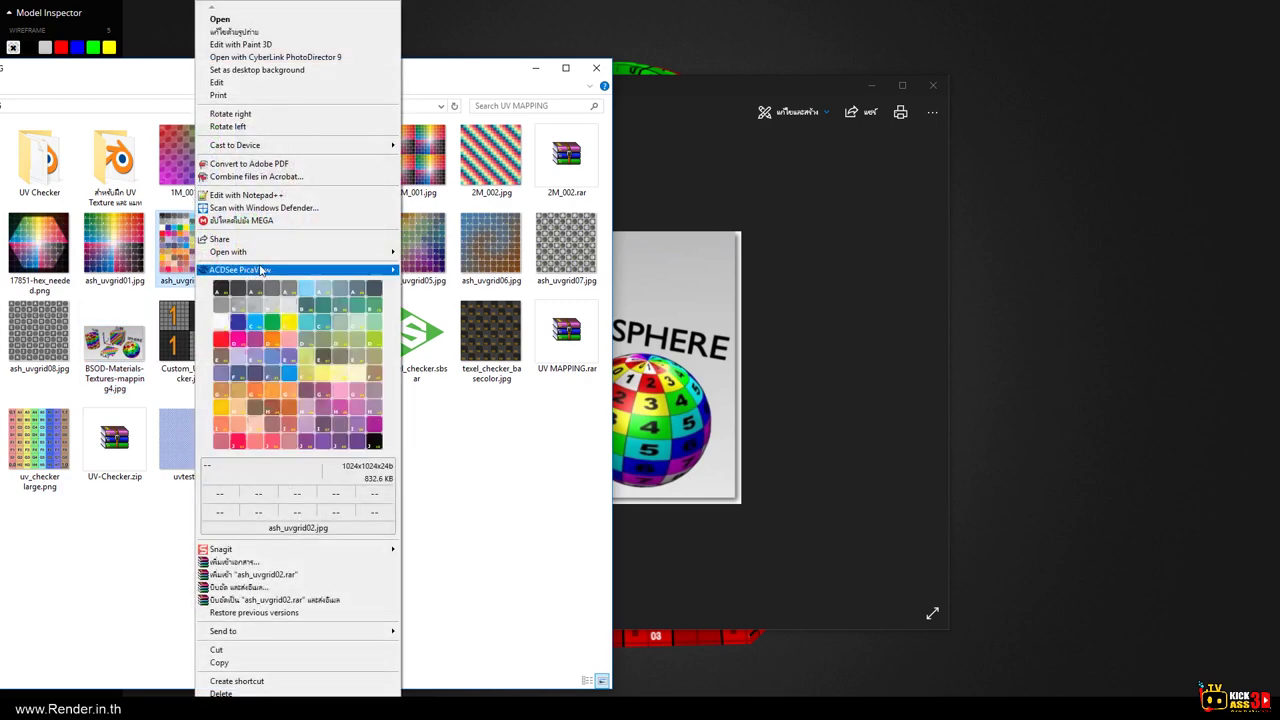
mouse_move(295, 252)
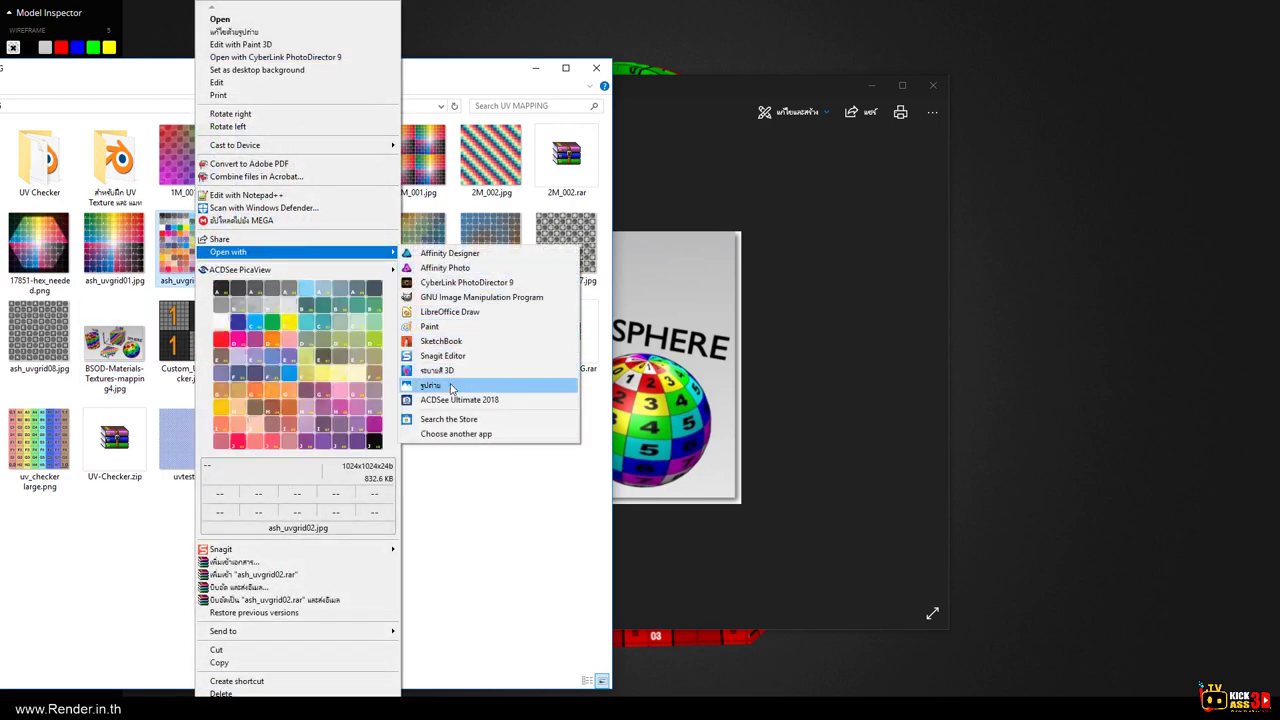
left_click(451, 387)
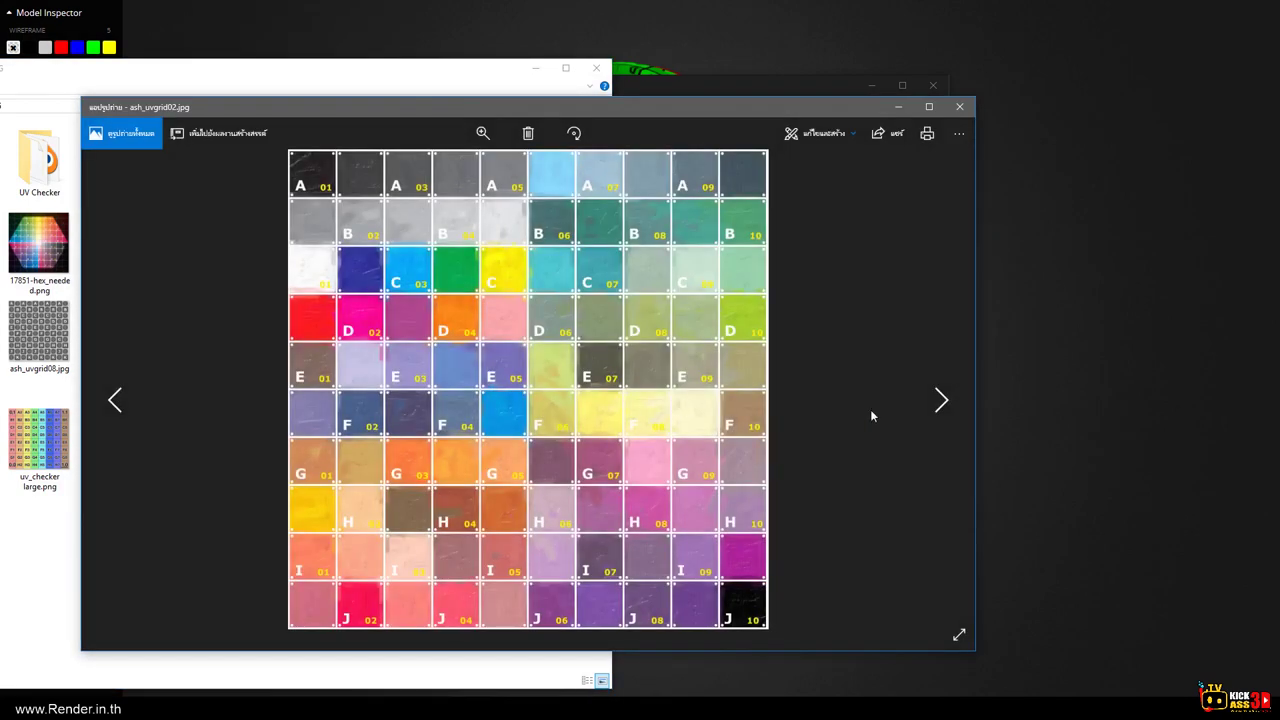
Step through the ash_uvgrid checker images until the UV mapping illustration appears.
left_click(941, 400)
left_click(941, 400)
left_click(941, 400)
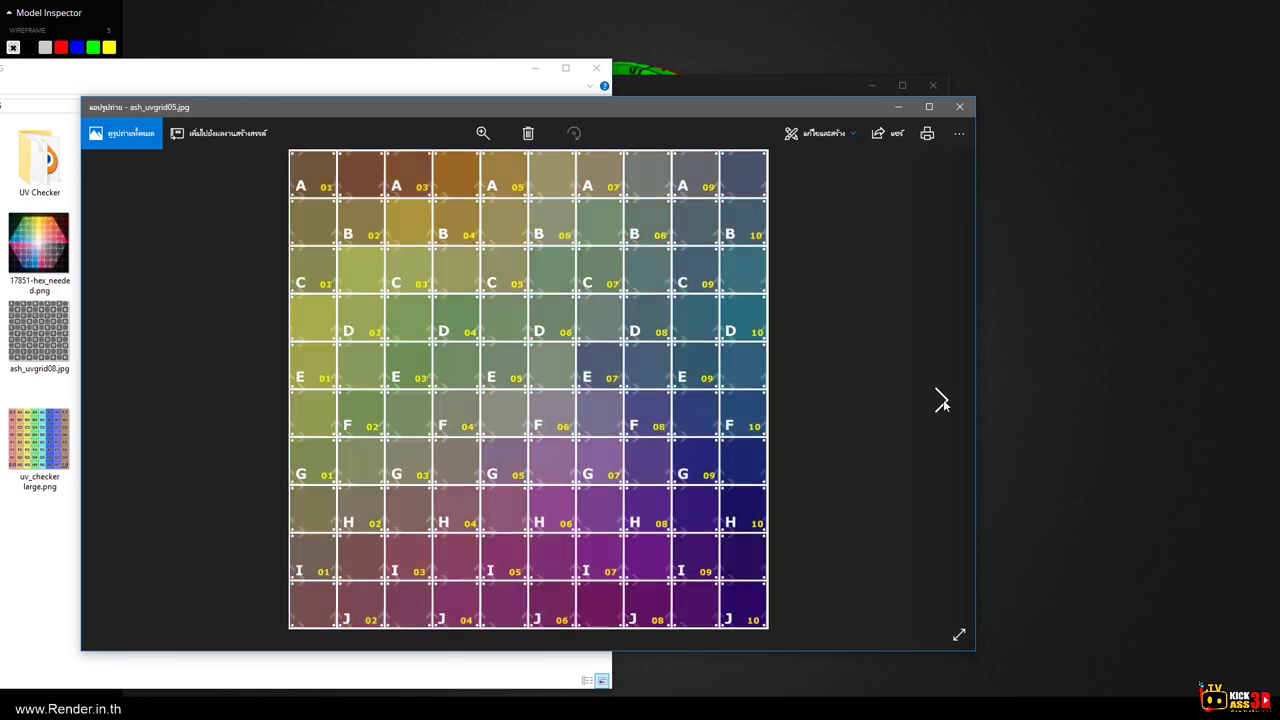
left_click(943, 399)
left_click(943, 399)
left_click(943, 399)
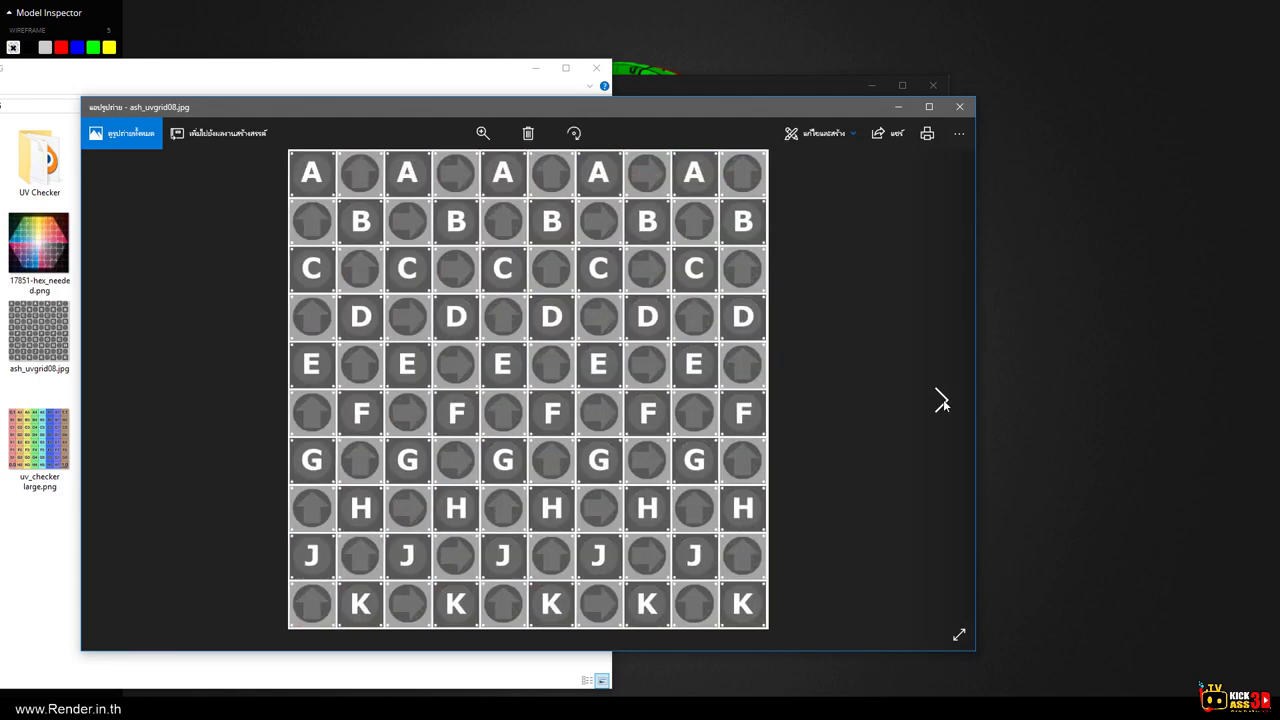
left_click(941, 400)
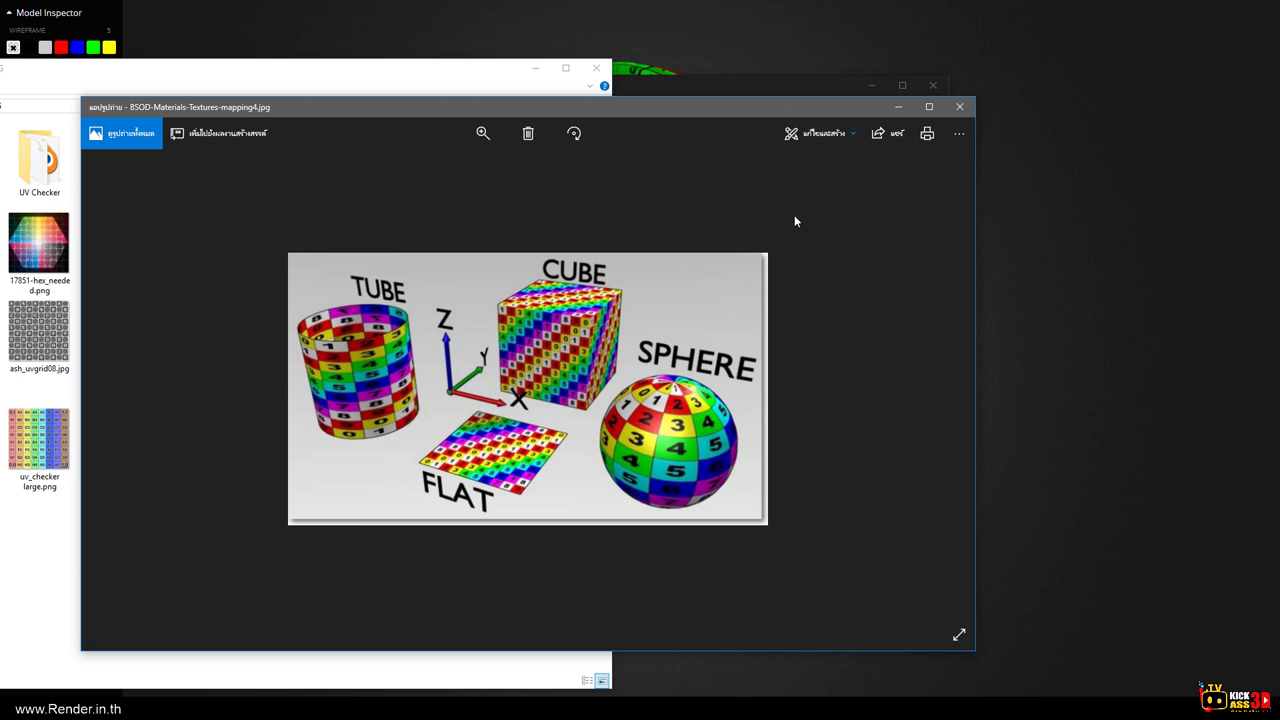
Close the photo viewer and the UV Checker folder window to return to Sketchfab.
left_click(955, 108)
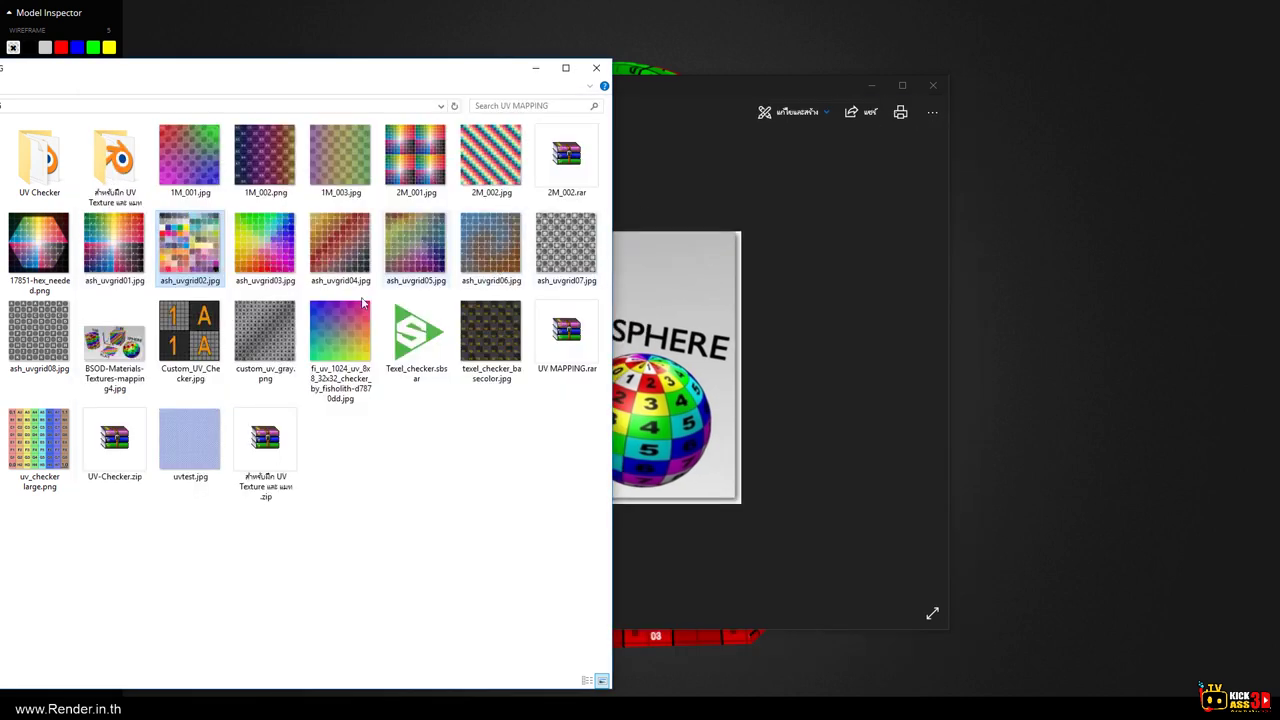
double_click(39, 160)
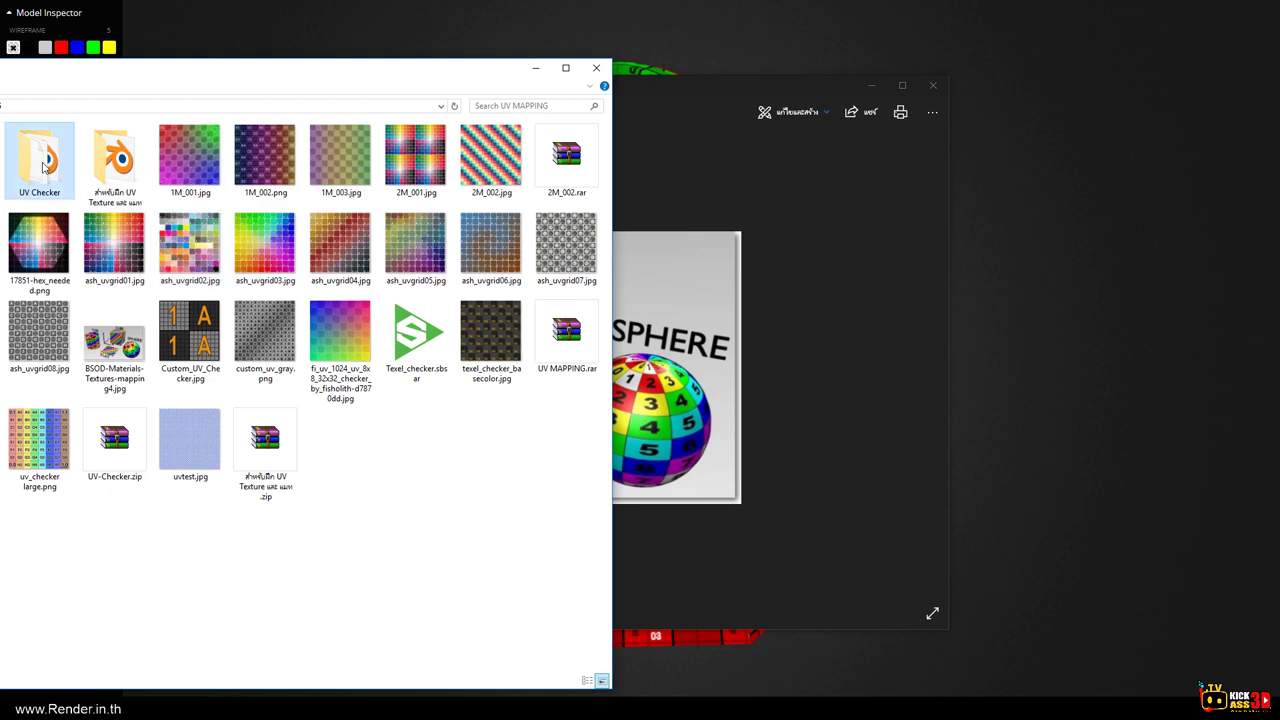
left_click_drag(378, 81, 0, 97)
left_click(29, 83)
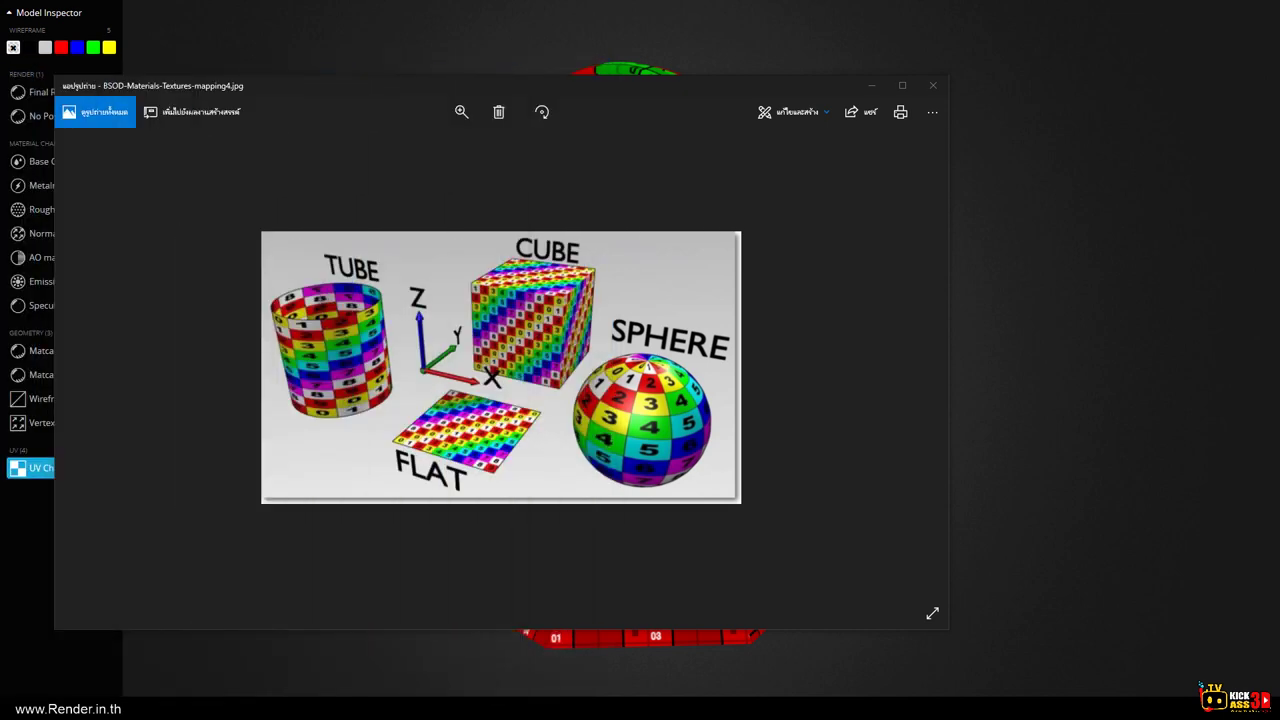
left_click_drag(51, 331, 293, 343)
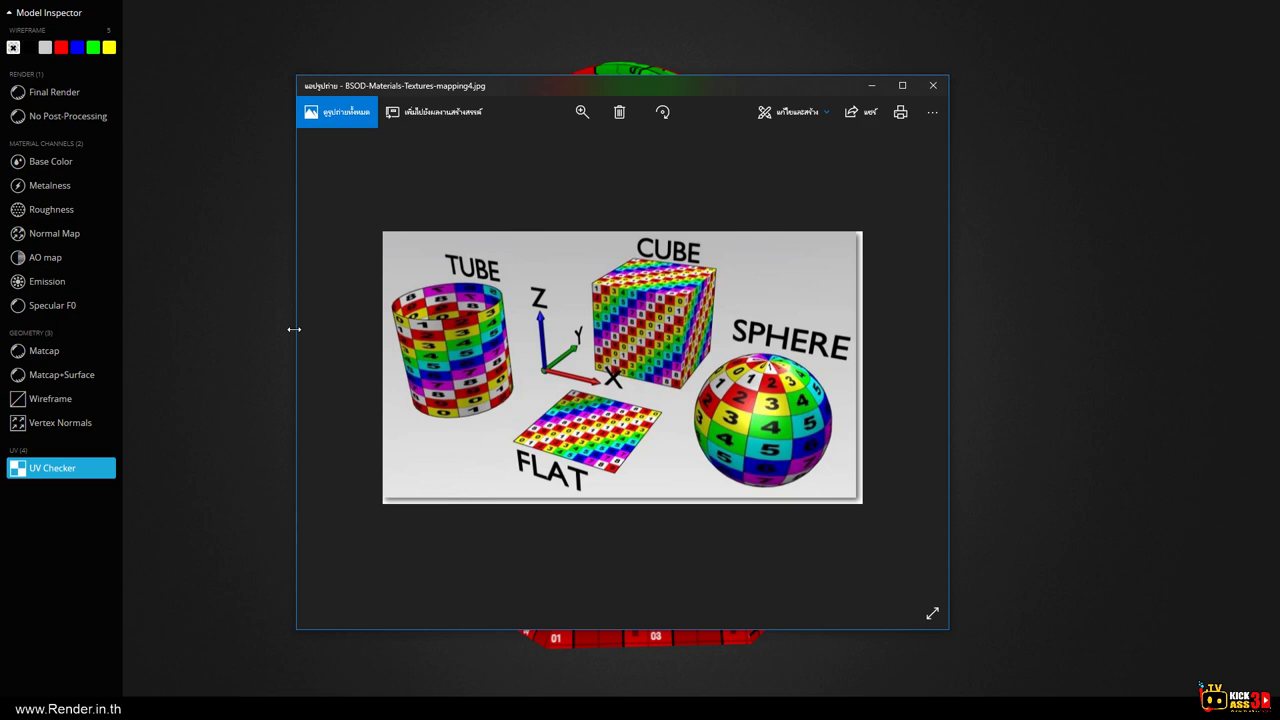
left_click(933, 85)
Preview the astronaut as Matcap, then switch back to UV Checker from a frontal view.
left_click_drag(635, 300, 600, 310)
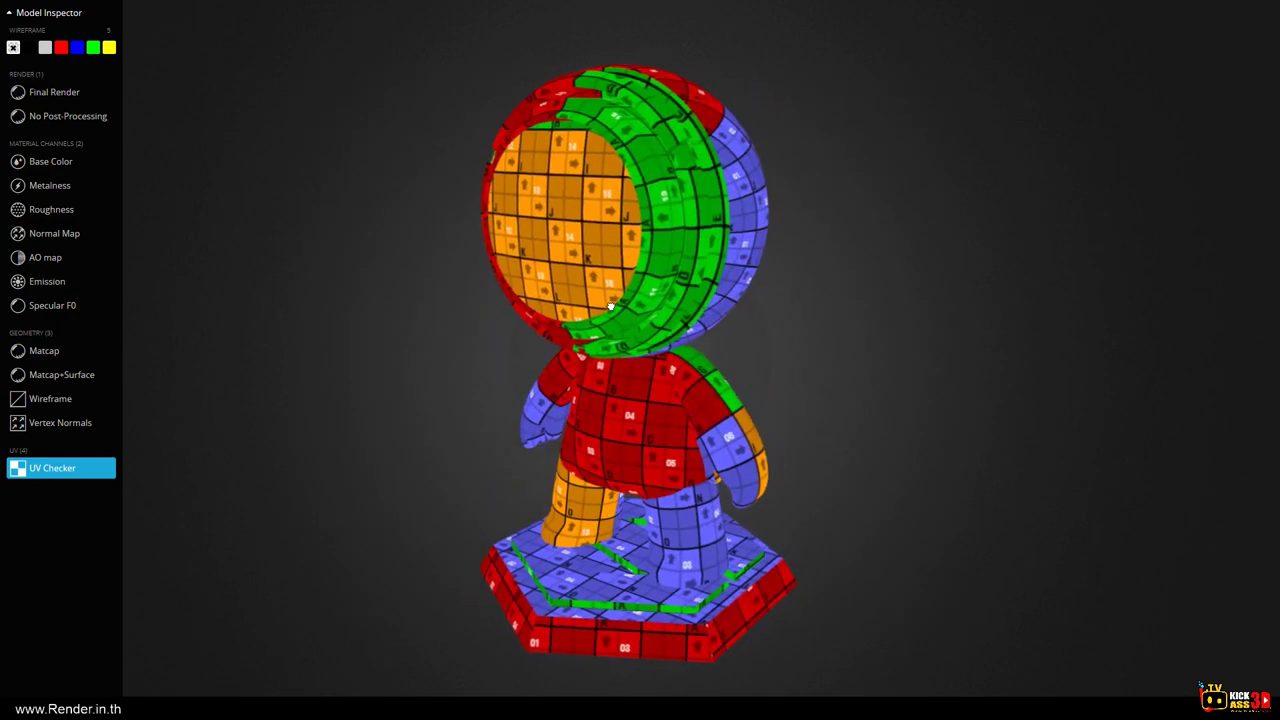
left_click(38, 358)
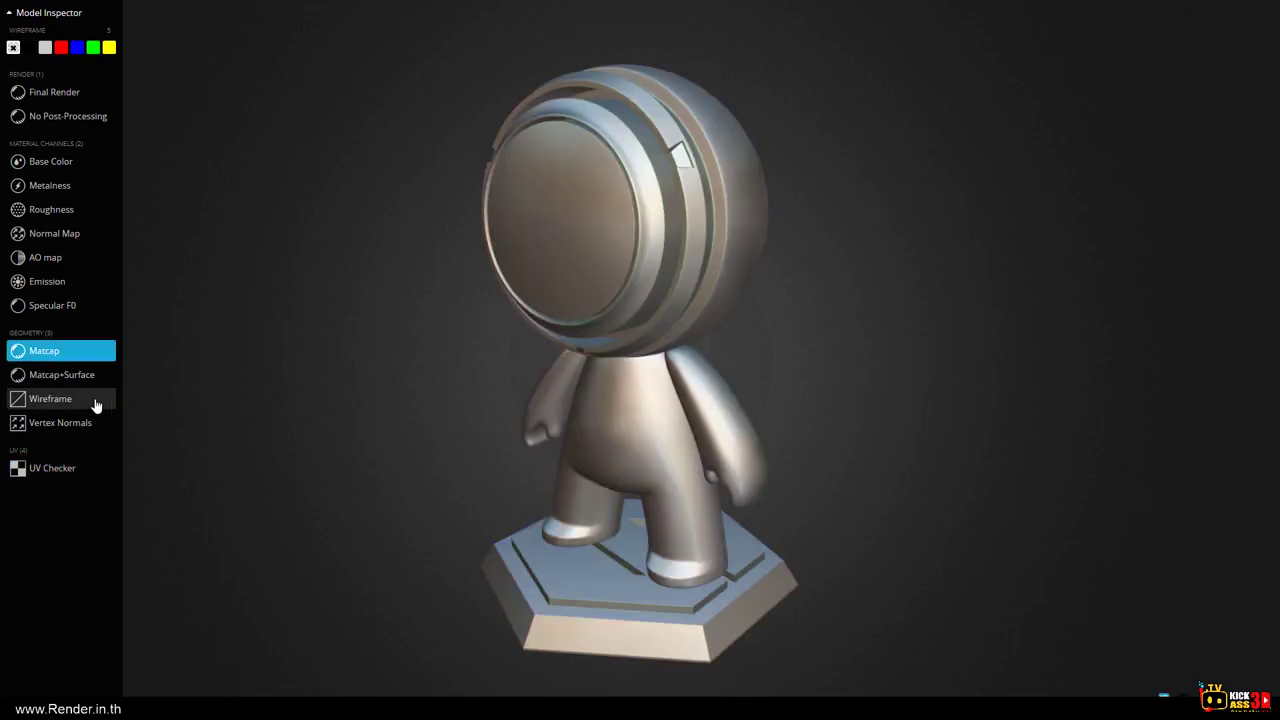
left_click(22, 468)
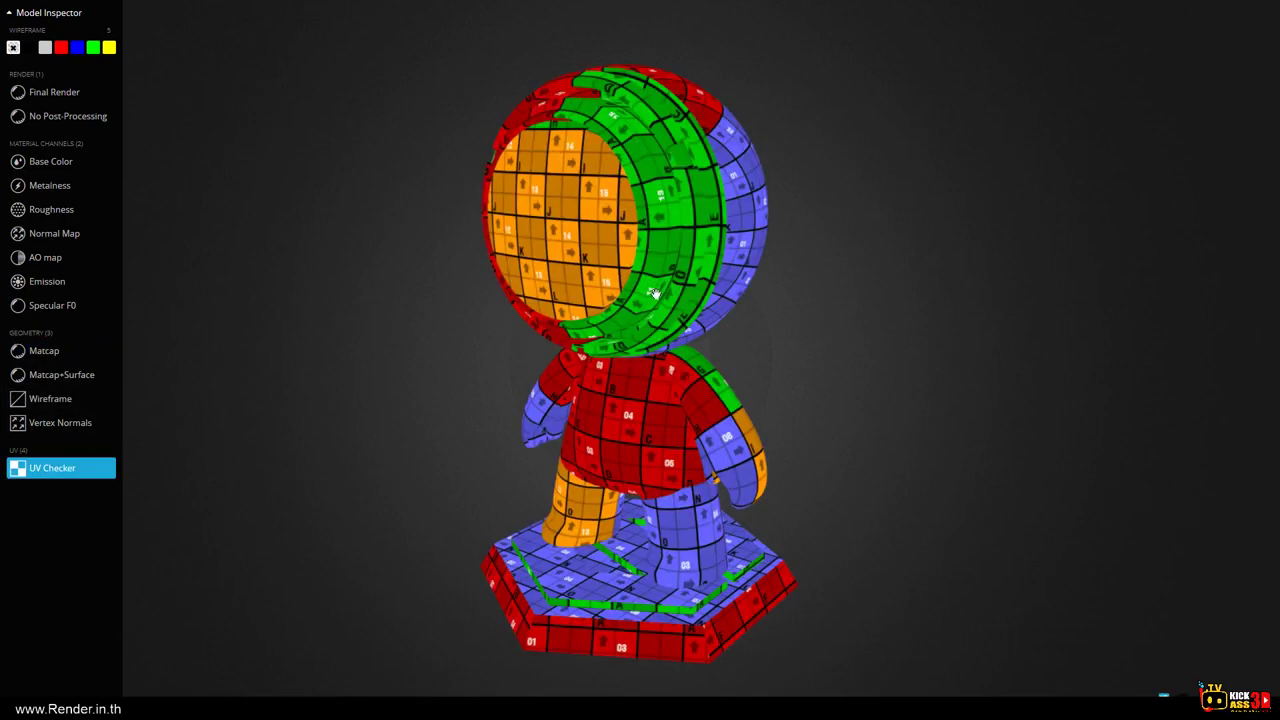
left_click_drag(656, 294, 643, 178)
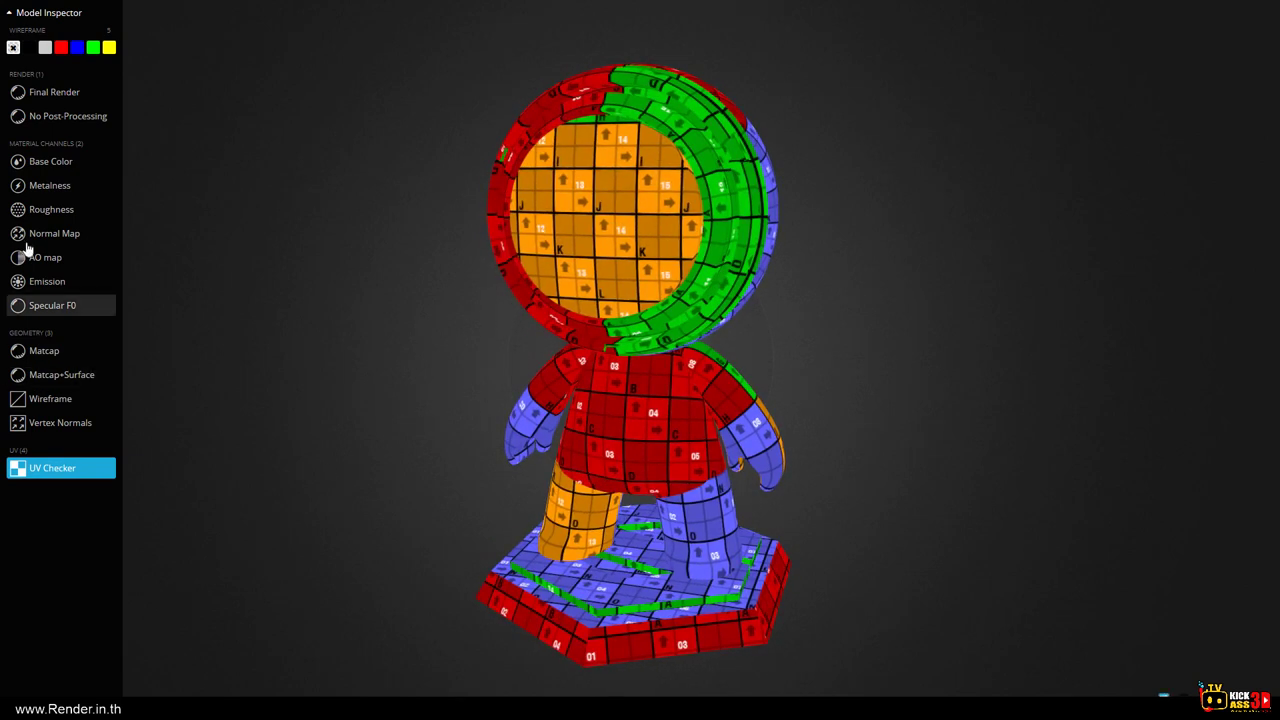
Show the Base Color channel, briefly compare with No Post-Processing, then return to Base Color.
left_click(55, 164)
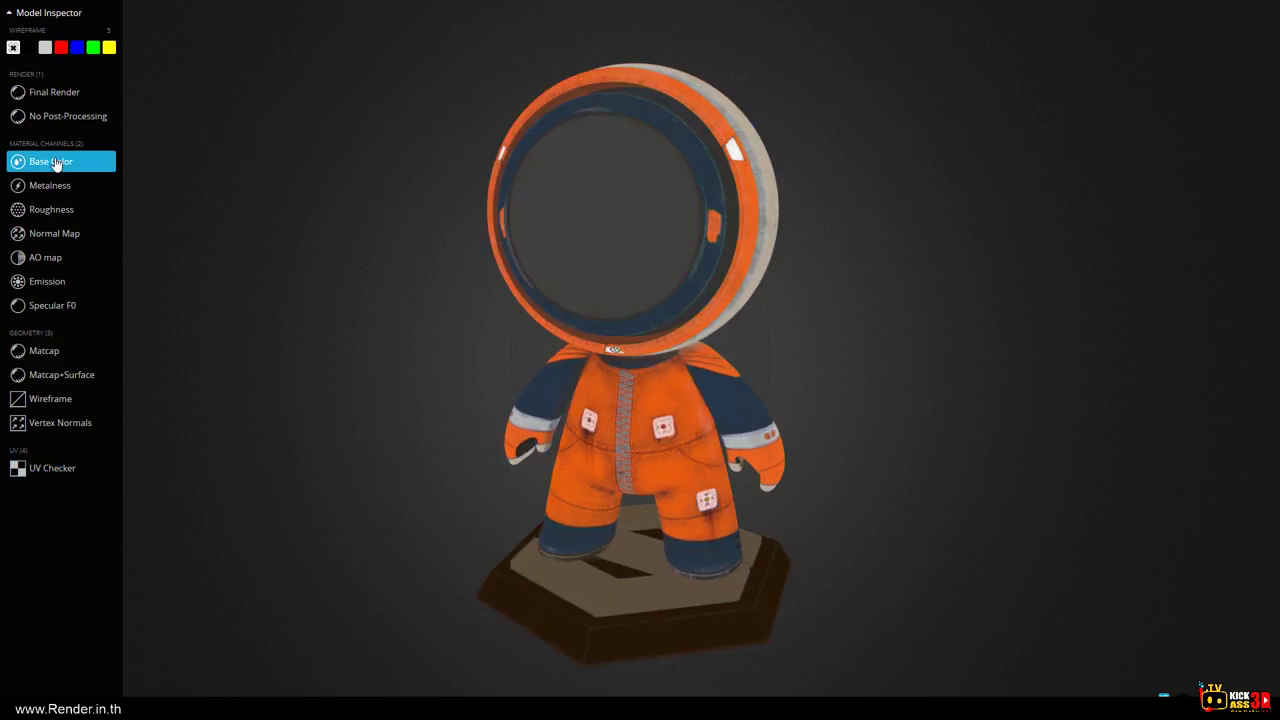
mouse_move(686, 286)
left_mouse_down()
mouse_move(640, 266)
mouse_move(663, 273)
left_mouse_up()
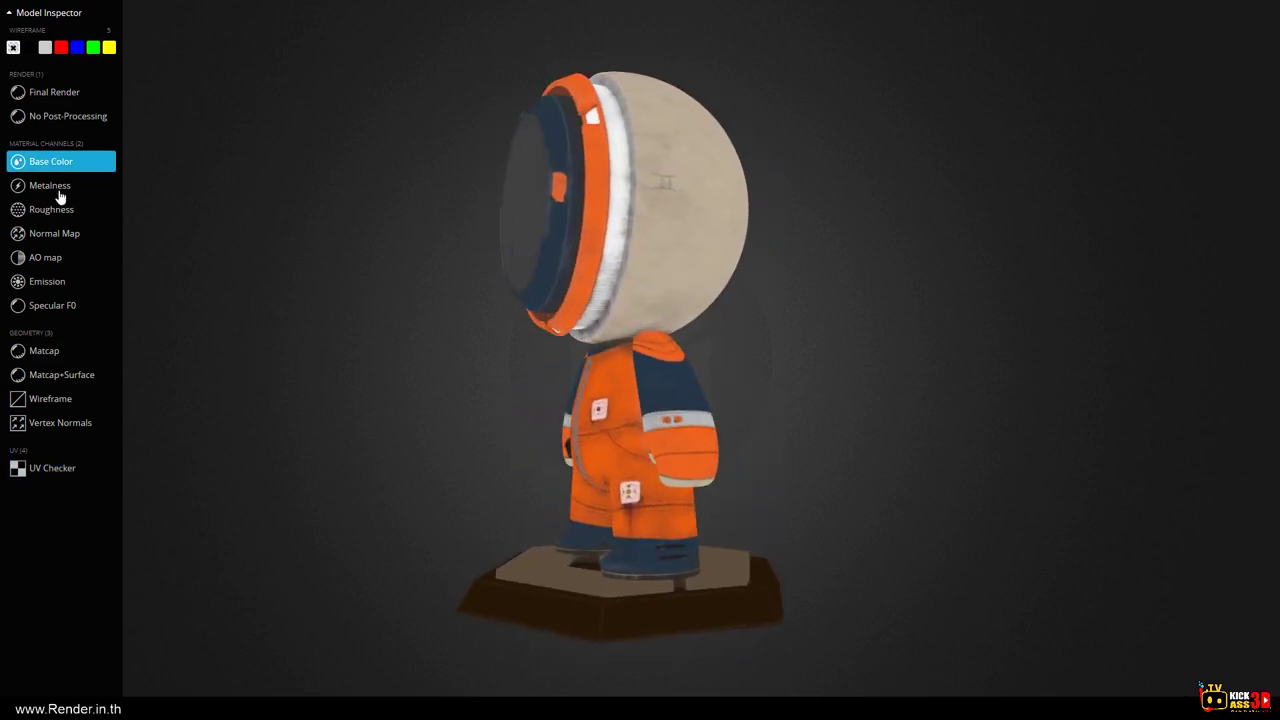
left_click(66, 117)
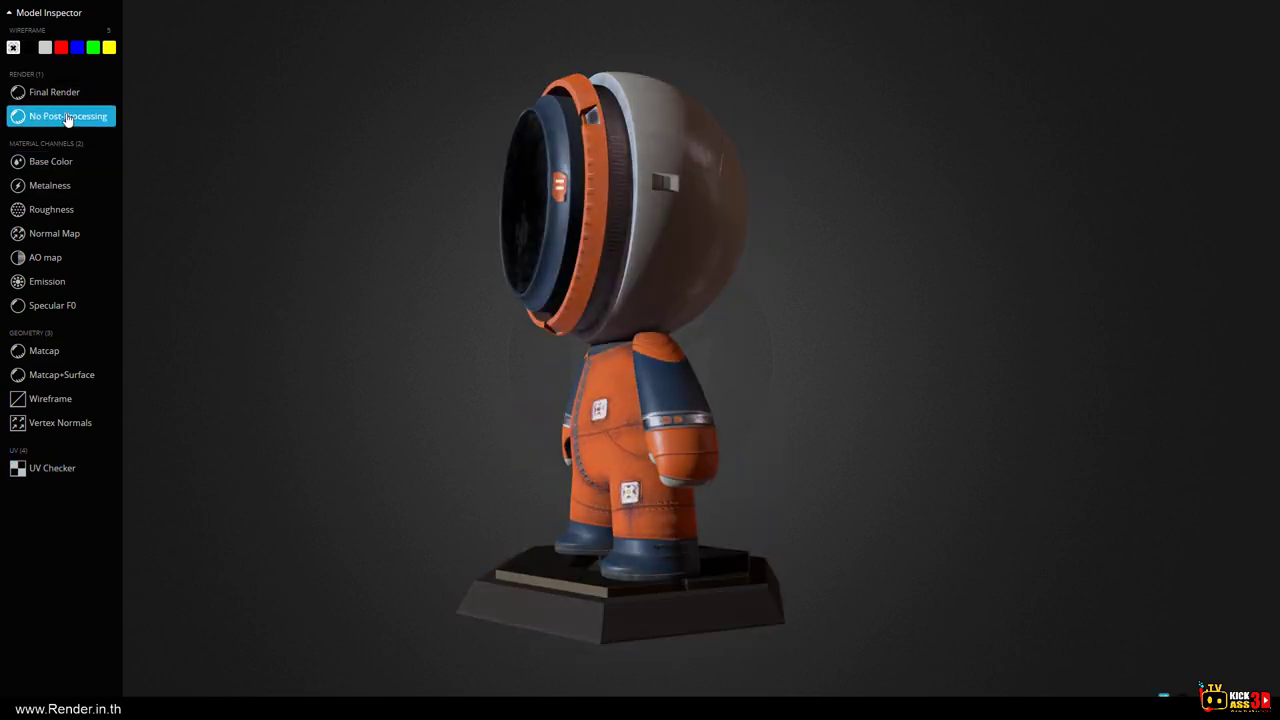
left_click(58, 164)
left_click_drag(517, 226, 654, 306)
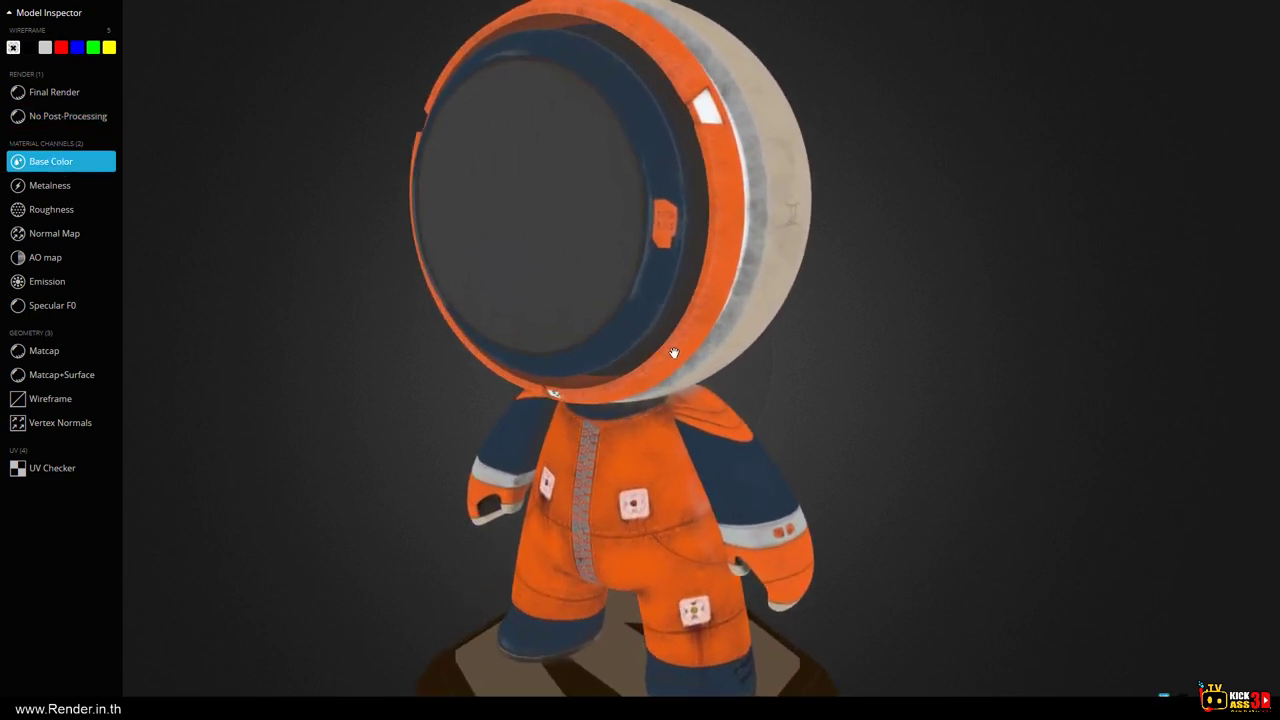
Cycle through the Metalness, Roughness, Normal, AO, Emission and Specular F0 channels.
left_click(58, 186)
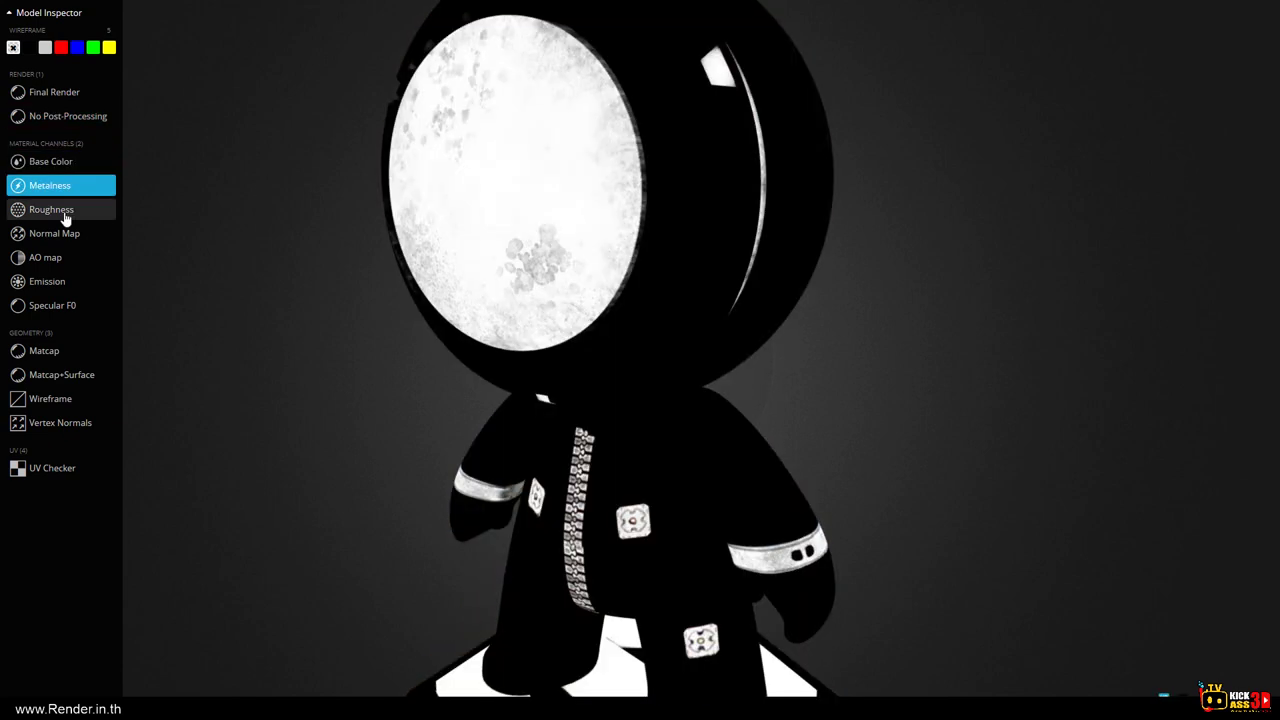
left_click(50, 209)
left_click(55, 233)
left_click(45, 257)
left_click(45, 281)
left_click(45, 310)
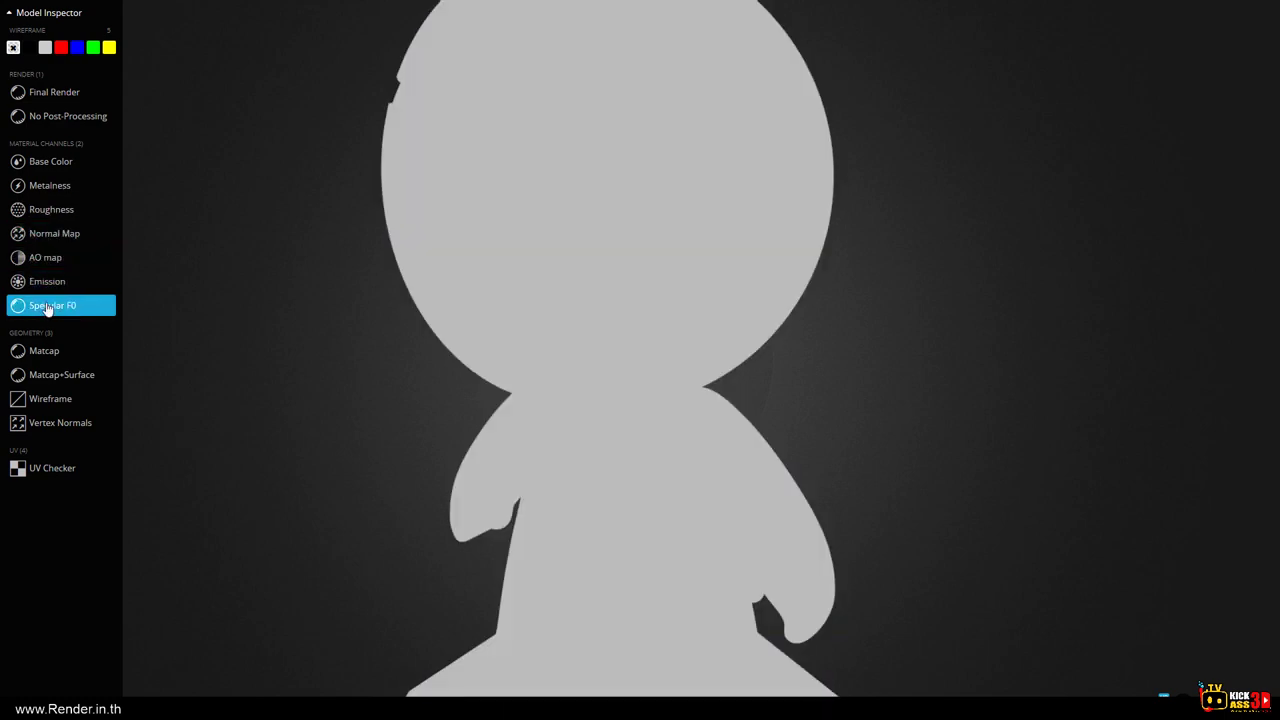
Return to Base Color, then No Post-Processing, and orbit to the astronaut's back.
left_click(40, 166)
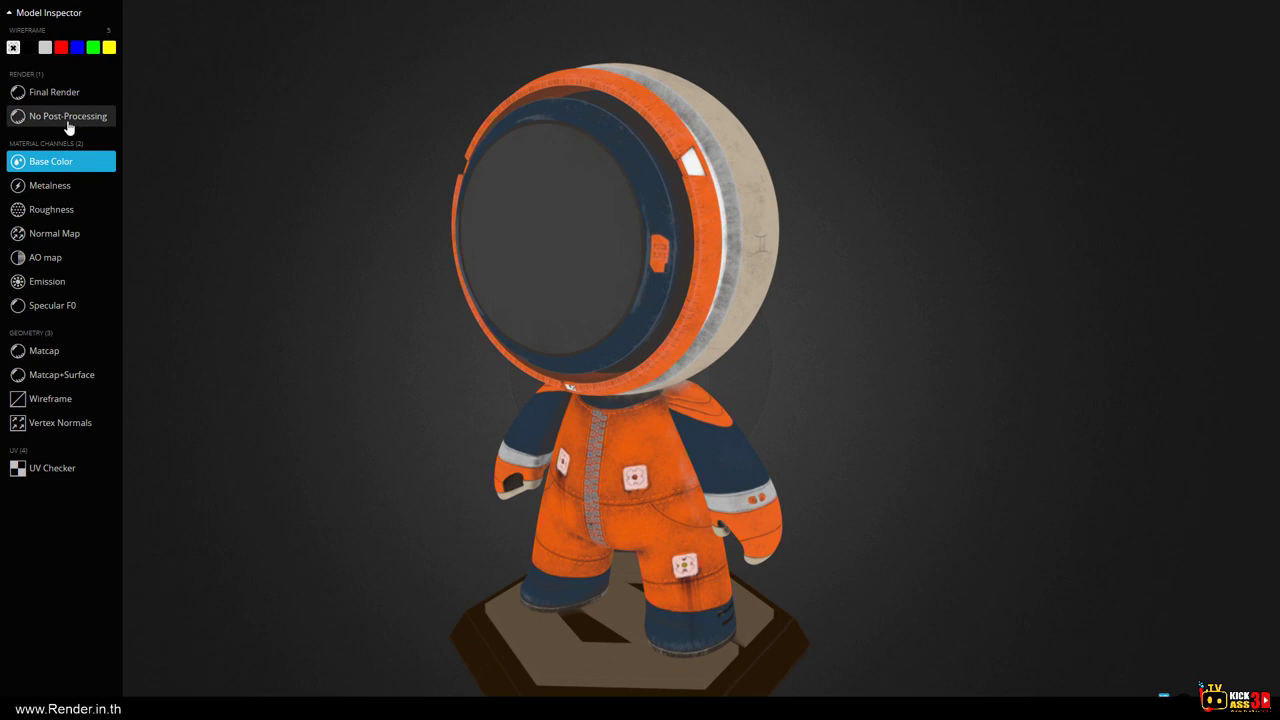
left_click(68, 120)
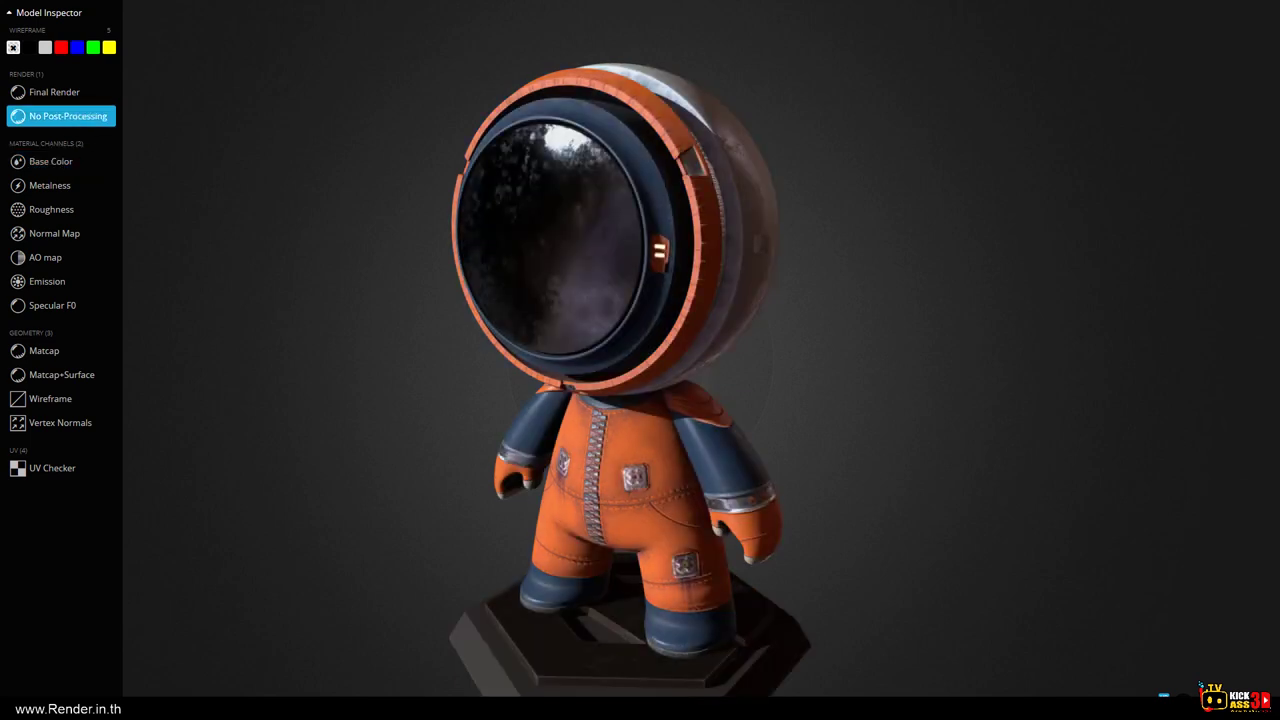
left_click_drag(542, 308, 791, 340)
Exit full screen and open the suggested MatGarin space suit model page, scrolling over it.
key("Escape")
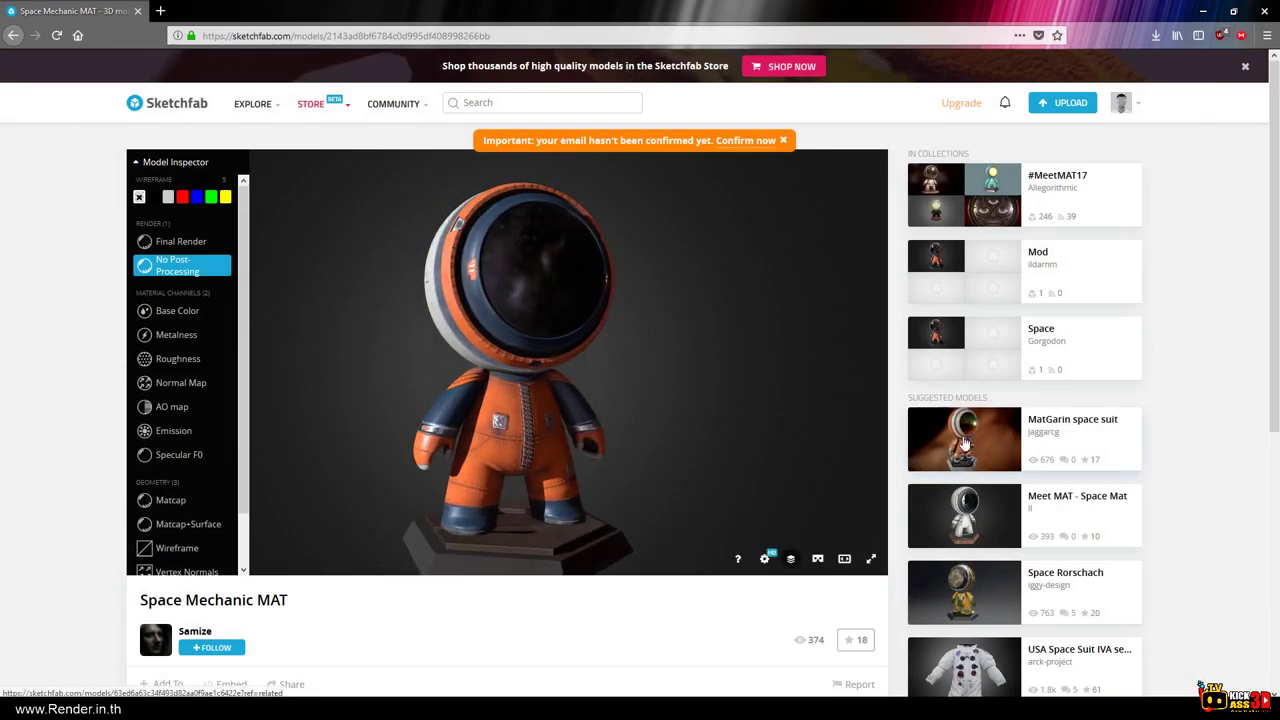
left_click(1034, 448)
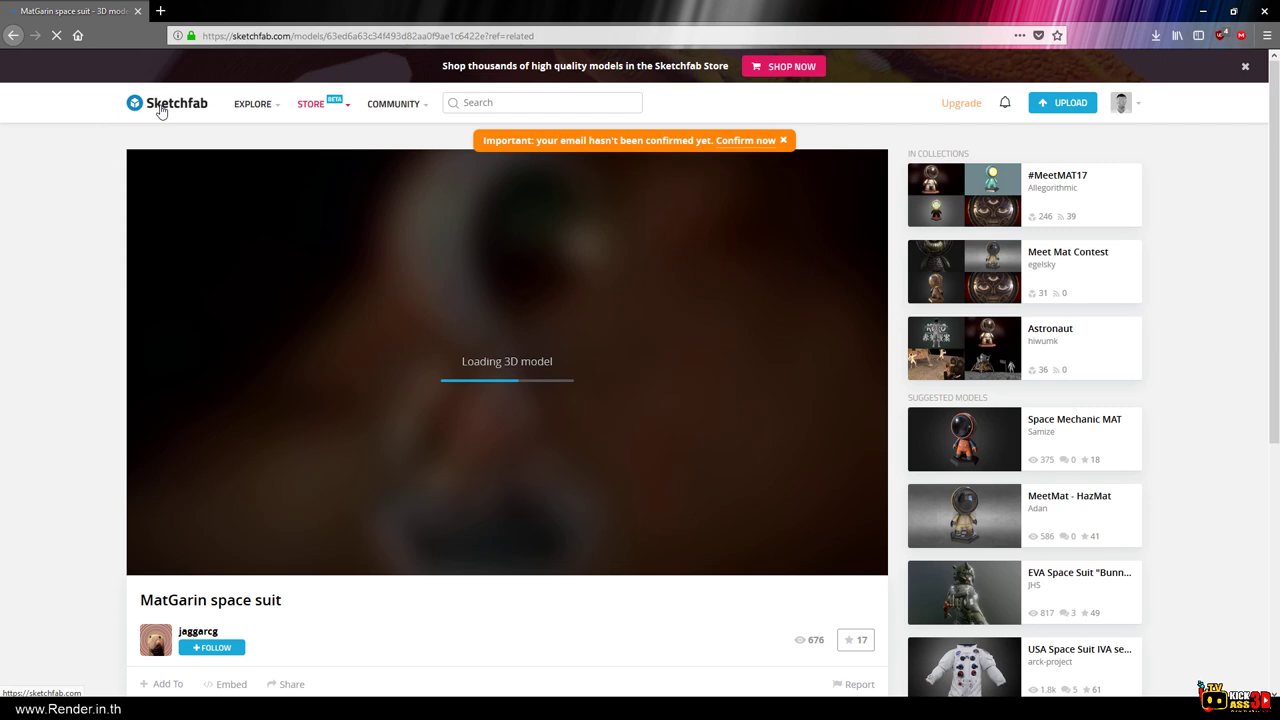
scroll(960, 480, "down", 3)
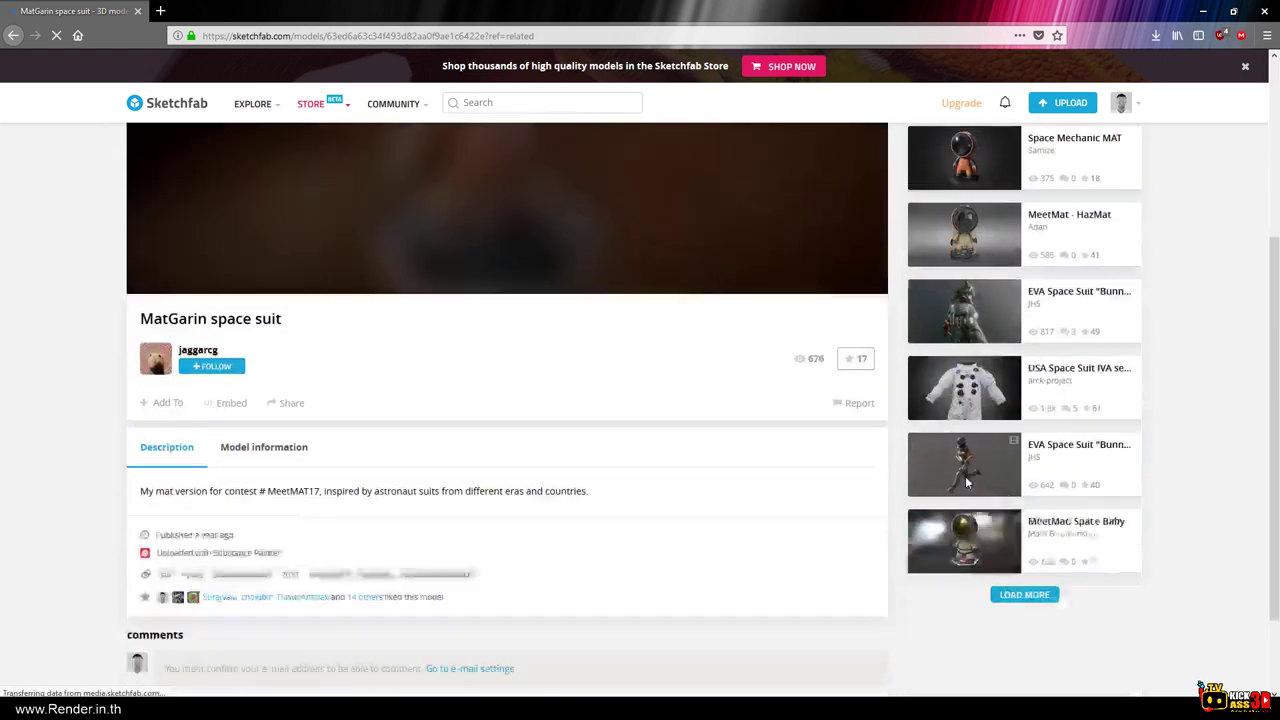
scroll(690, 477, "up", 2)
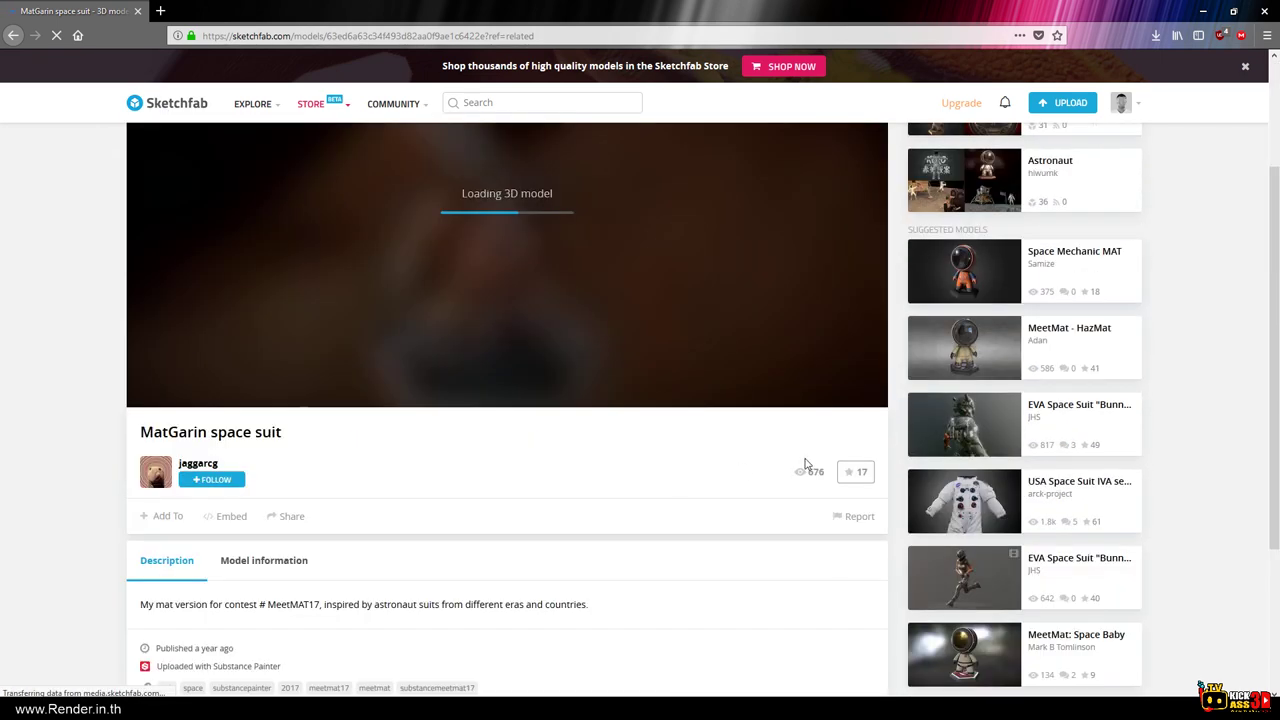
scroll(806, 465, "up", 2)
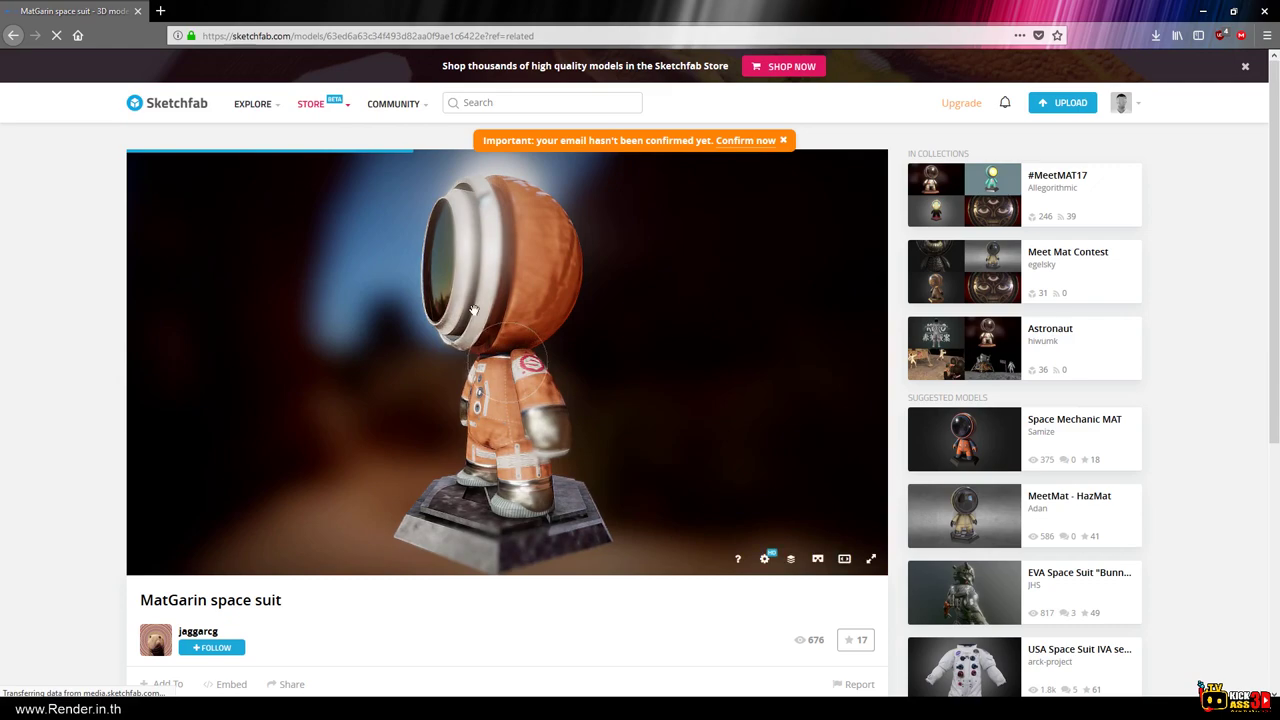
Open the MatGarin suit in Model Inspector full screen with UV Checker, facing front.
left_click(791, 560)
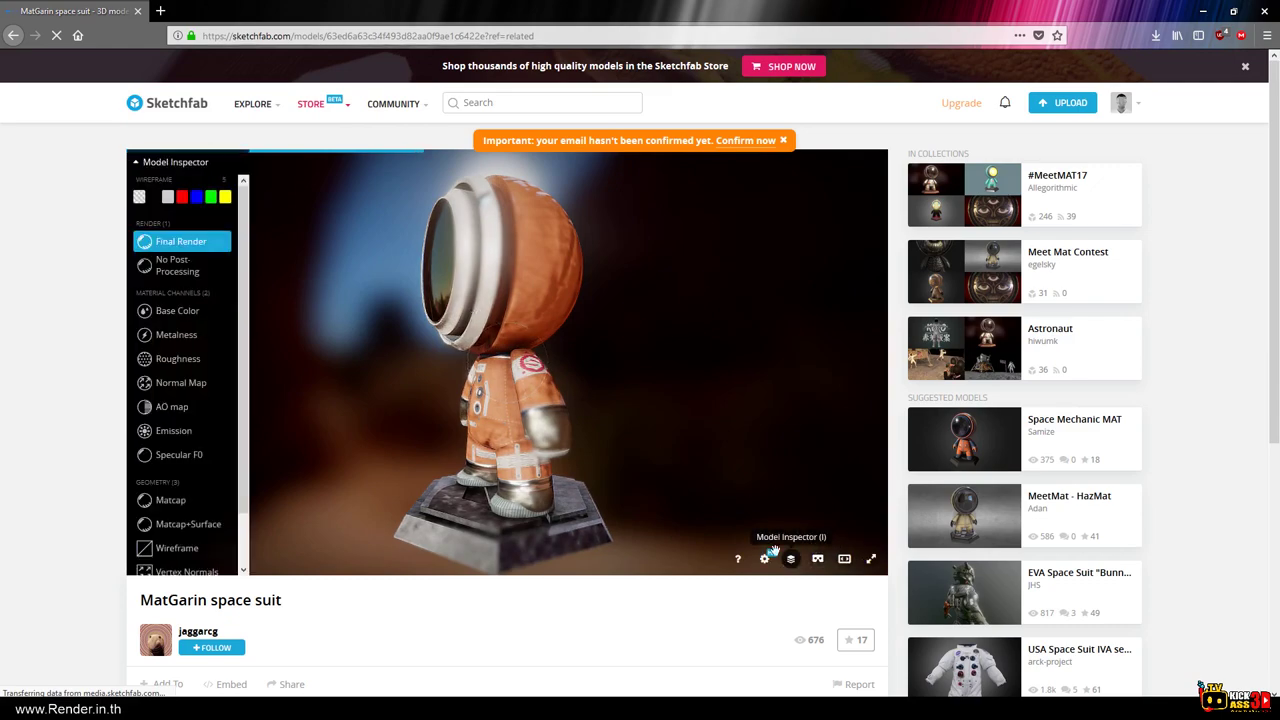
left_click(867, 561)
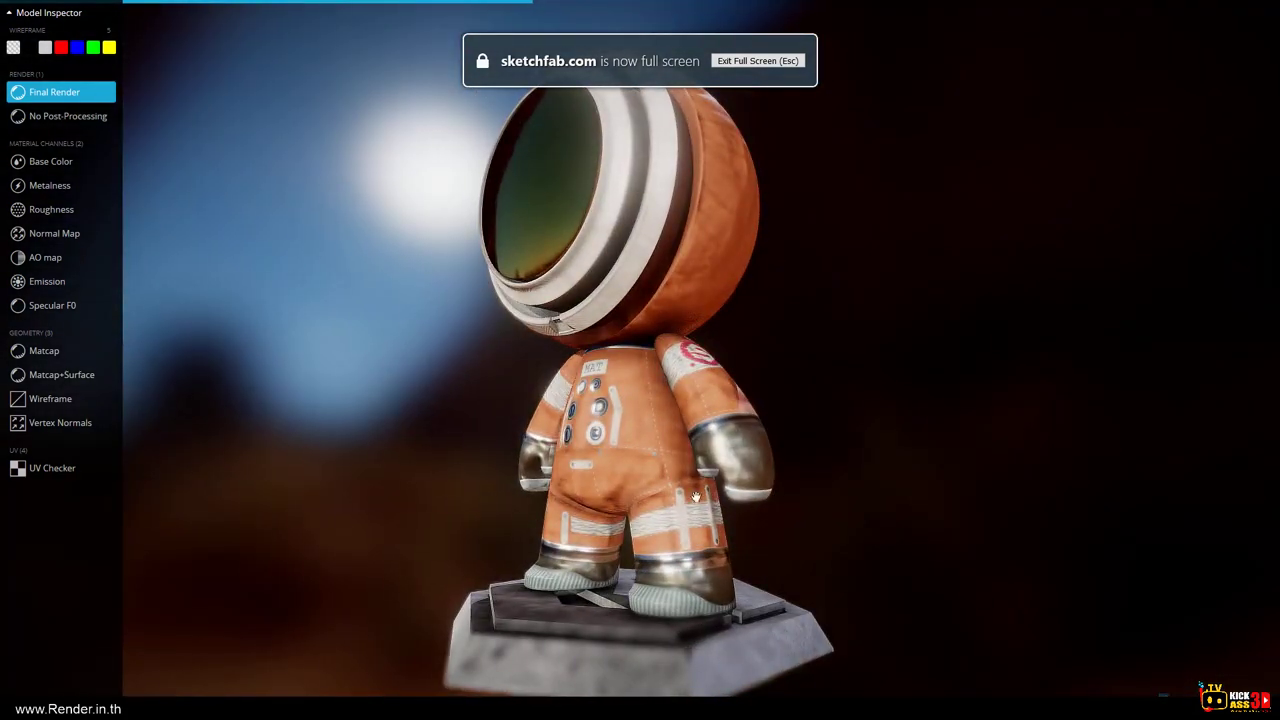
left_click(27, 479)
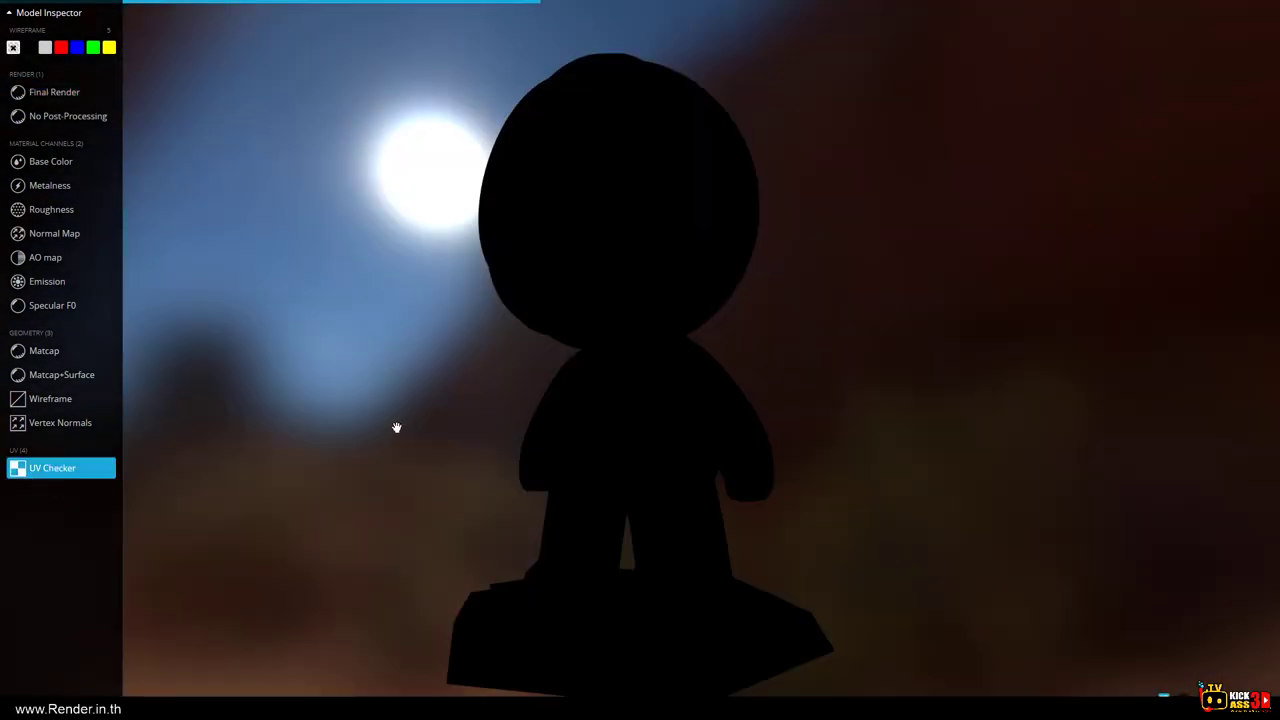
left_click_drag(593, 394, 651, 420)
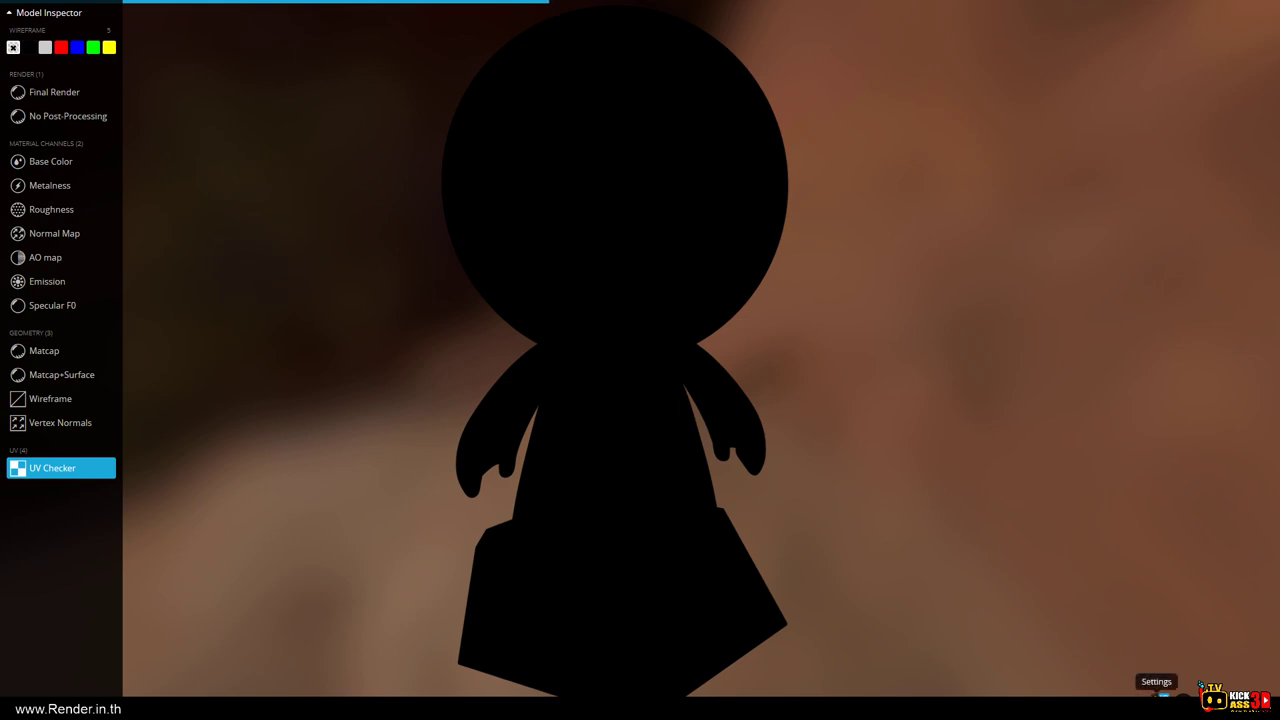
Check texture quality is HD in viewer settings, go back, and close the popup.
left_click(1157, 697)
left_click(1155, 676)
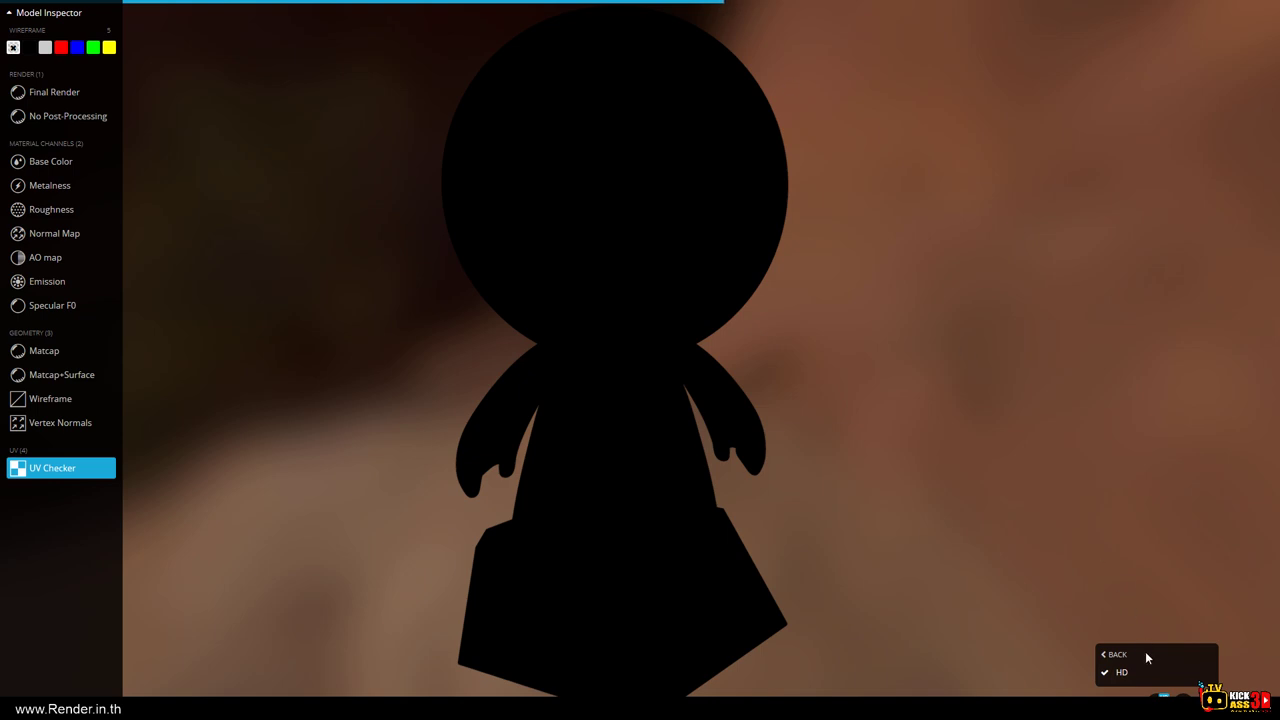
left_click(1121, 656)
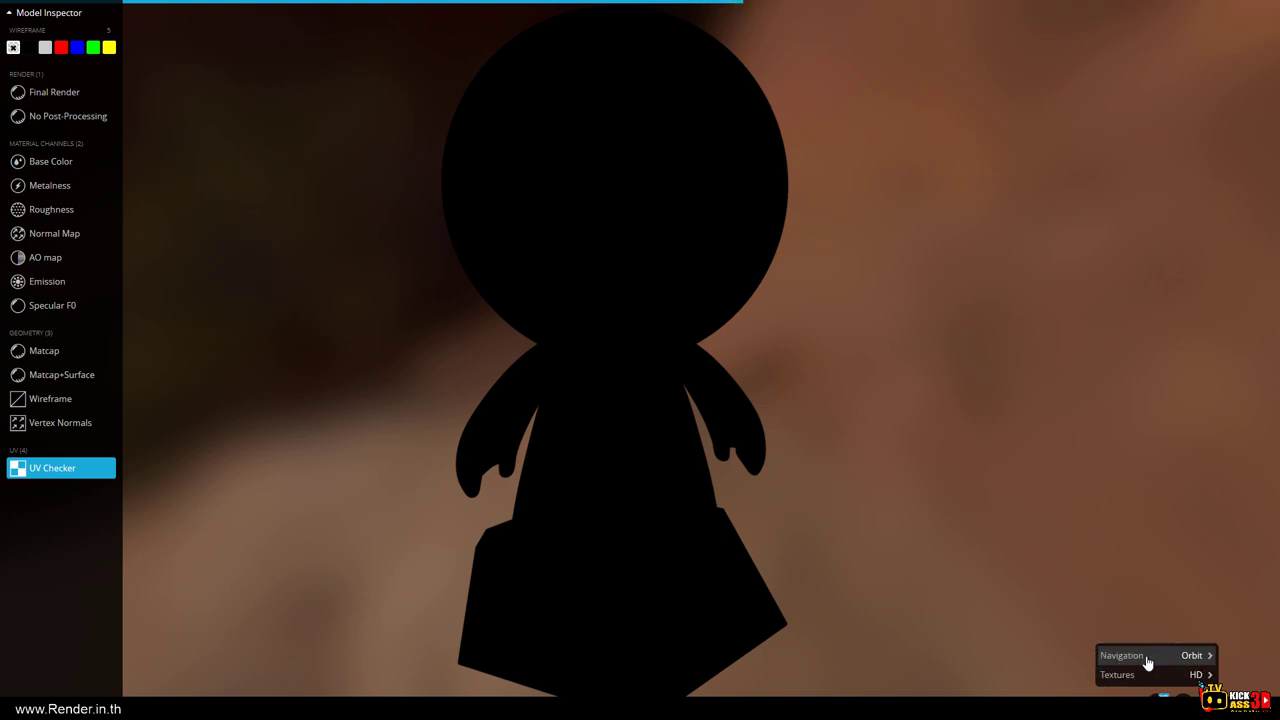
scroll(639, 397, "down", 3)
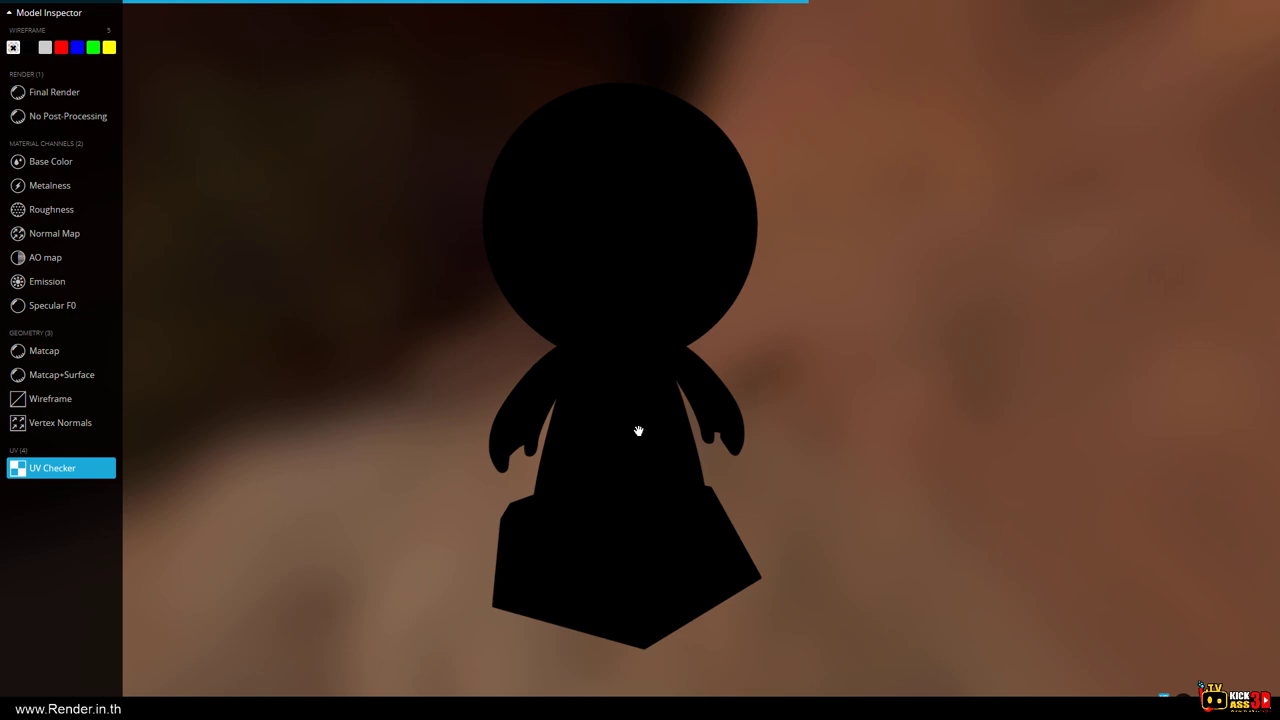
Switch the MatGarin astronaut to No Post-Processing and orbit from side, front and back.
left_click(45, 121)
left_click_drag(816, 392, 737, 380)
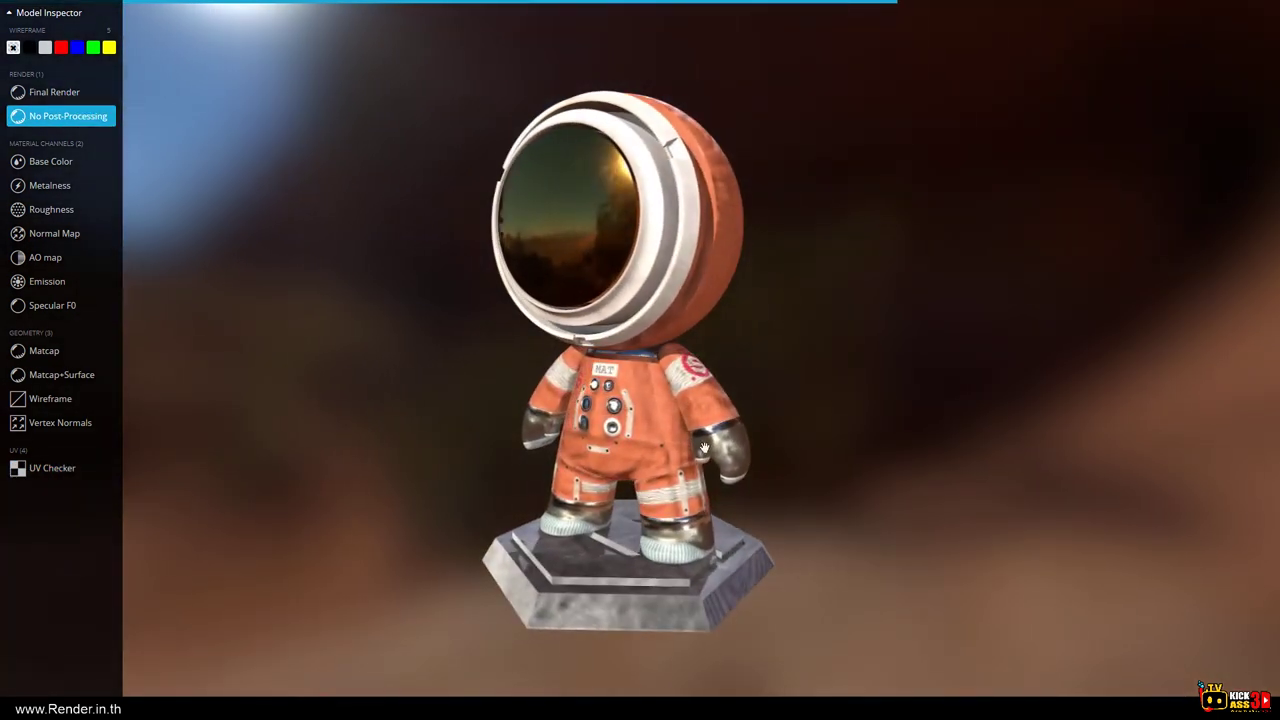
scroll(698, 465, "up", 5)
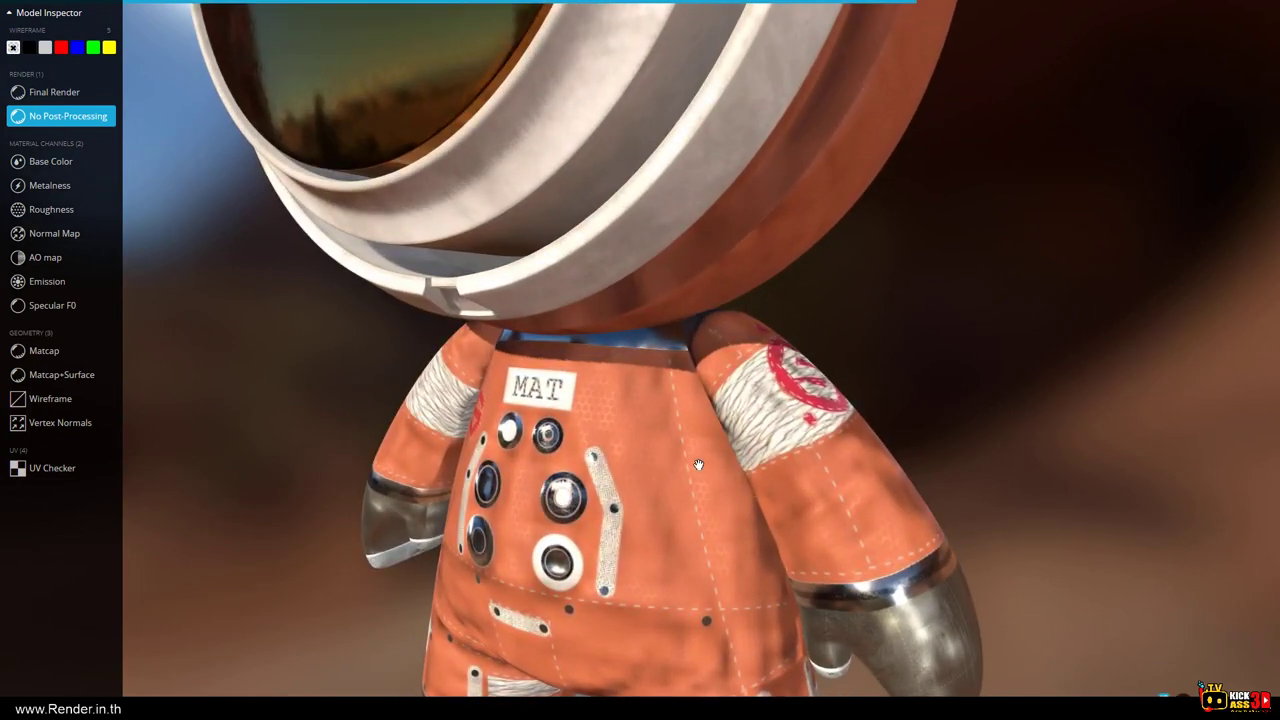
scroll(455, 252, "down", 5)
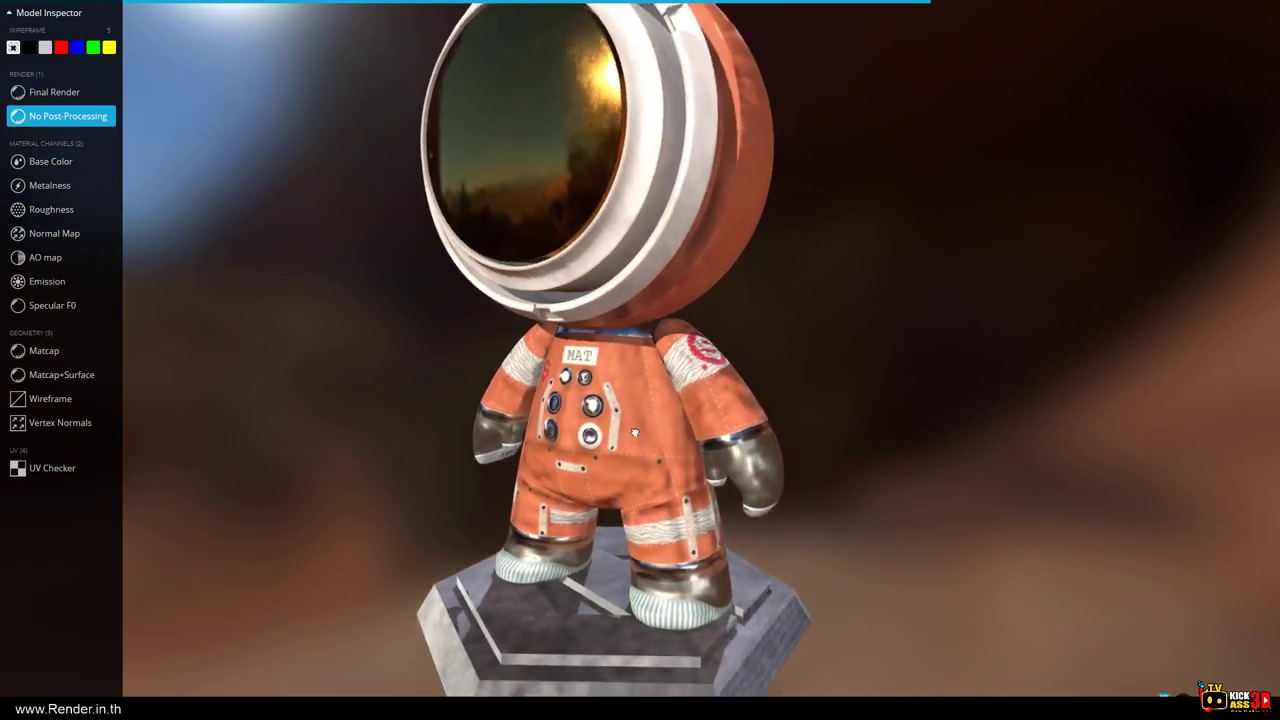
left_click_drag(629, 421, 611, 398)
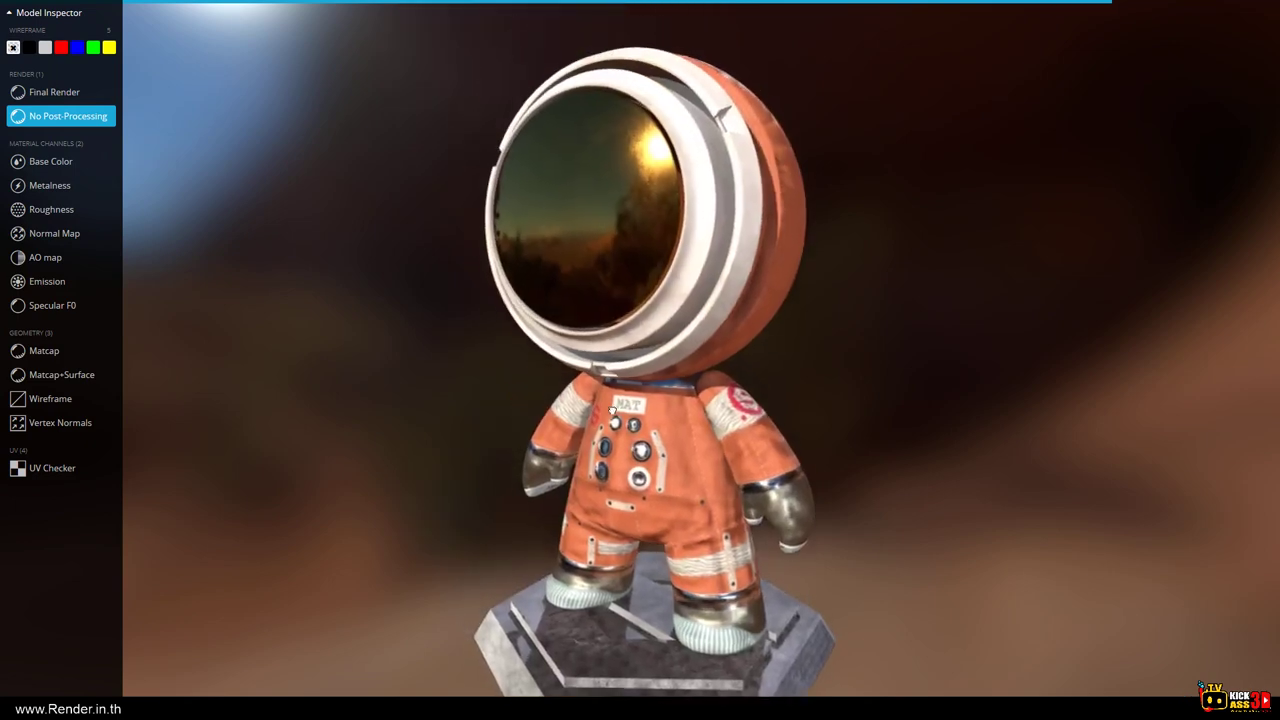
scroll(611, 398, "down", 2)
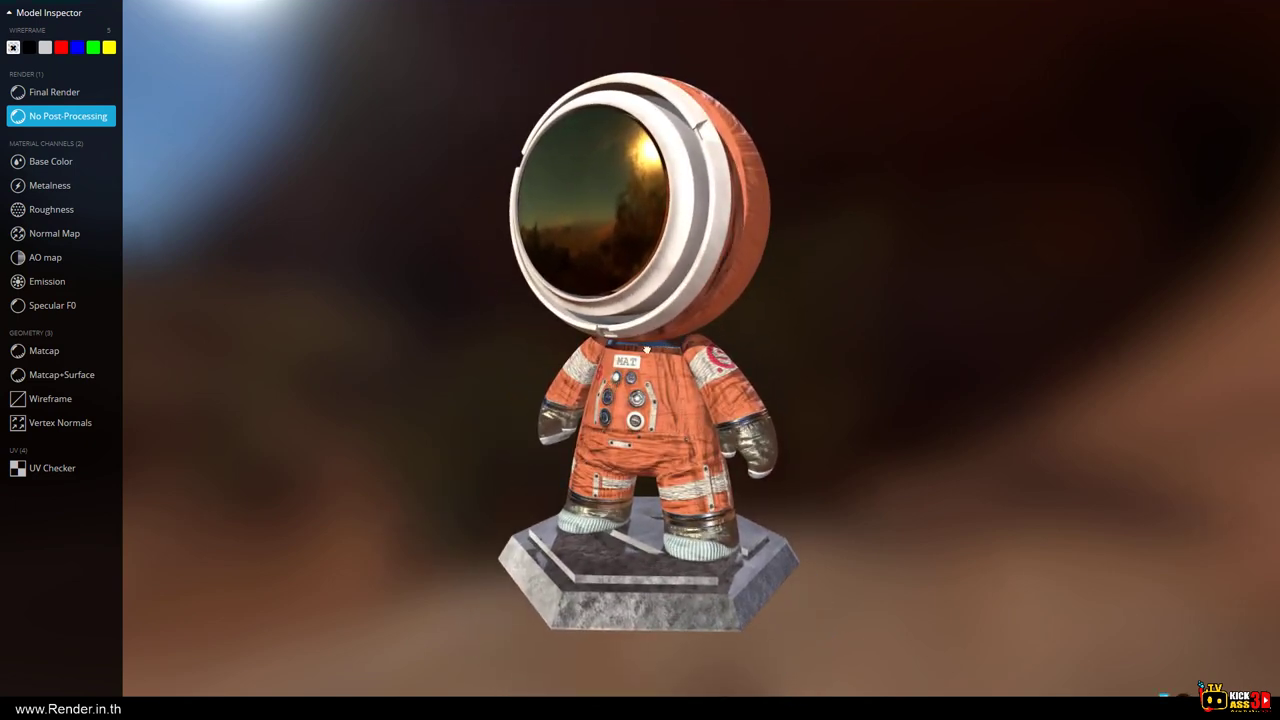
mouse_move(646, 348)
left_mouse_down()
mouse_move(546, 343)
mouse_move(845, 360)
mouse_move(591, 349)
mouse_move(648, 332)
mouse_move(614, 530)
mouse_move(480, 505)
left_mouse_up()
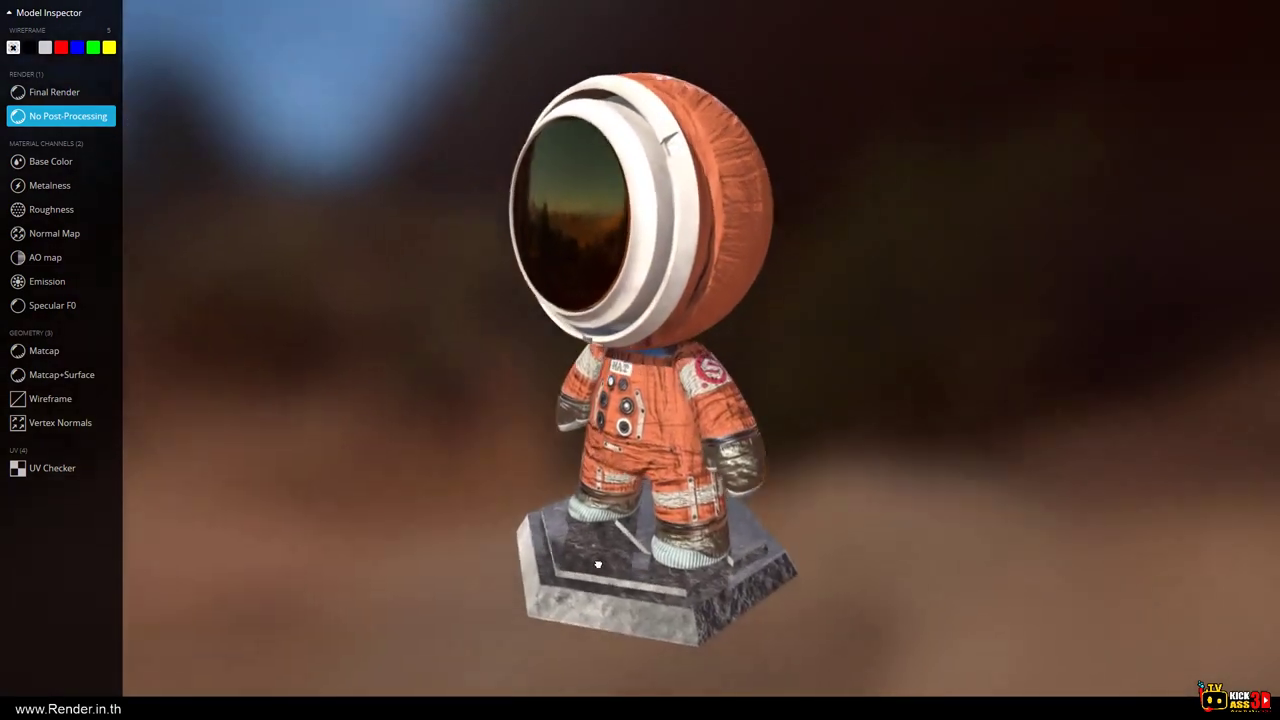
Apply the UV Checker texture to the astronaut and orbit to inspect the tiles.
left_click(51, 484)
mouse_move(540, 479)
left_mouse_down()
mouse_move(596, 479)
mouse_move(489, 471)
left_mouse_up()
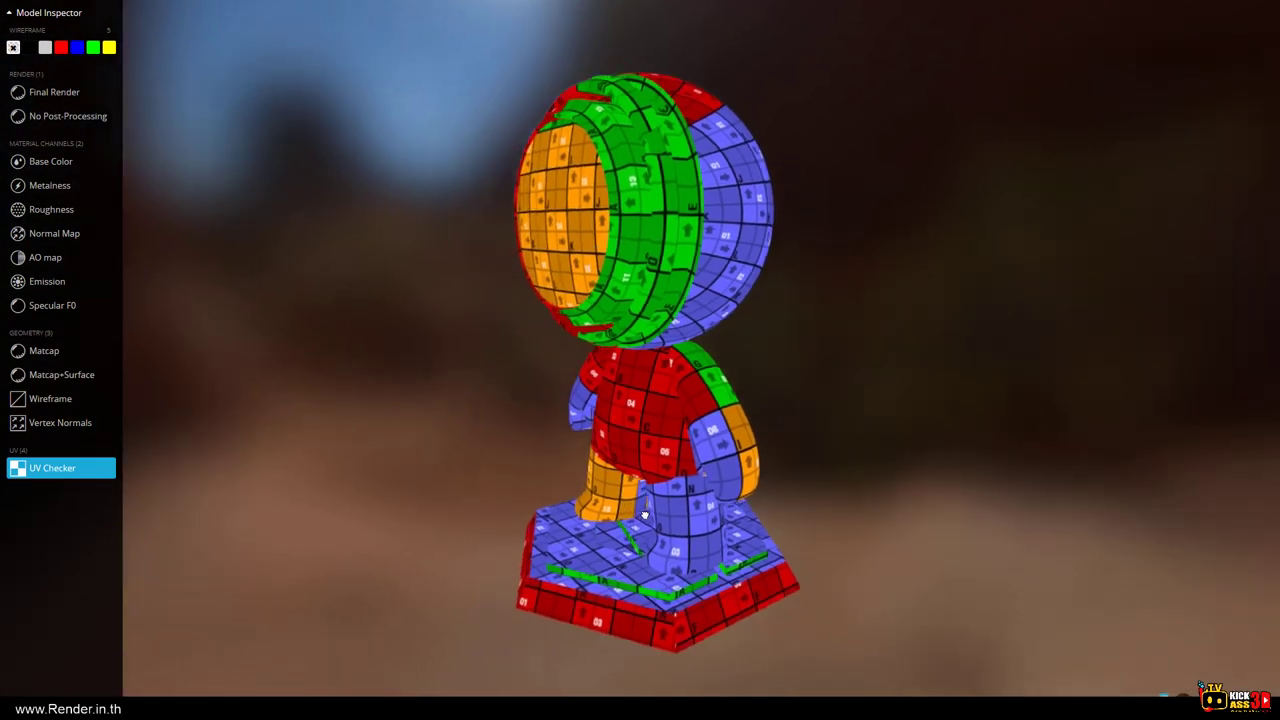
scroll(690, 540, "up", 2)
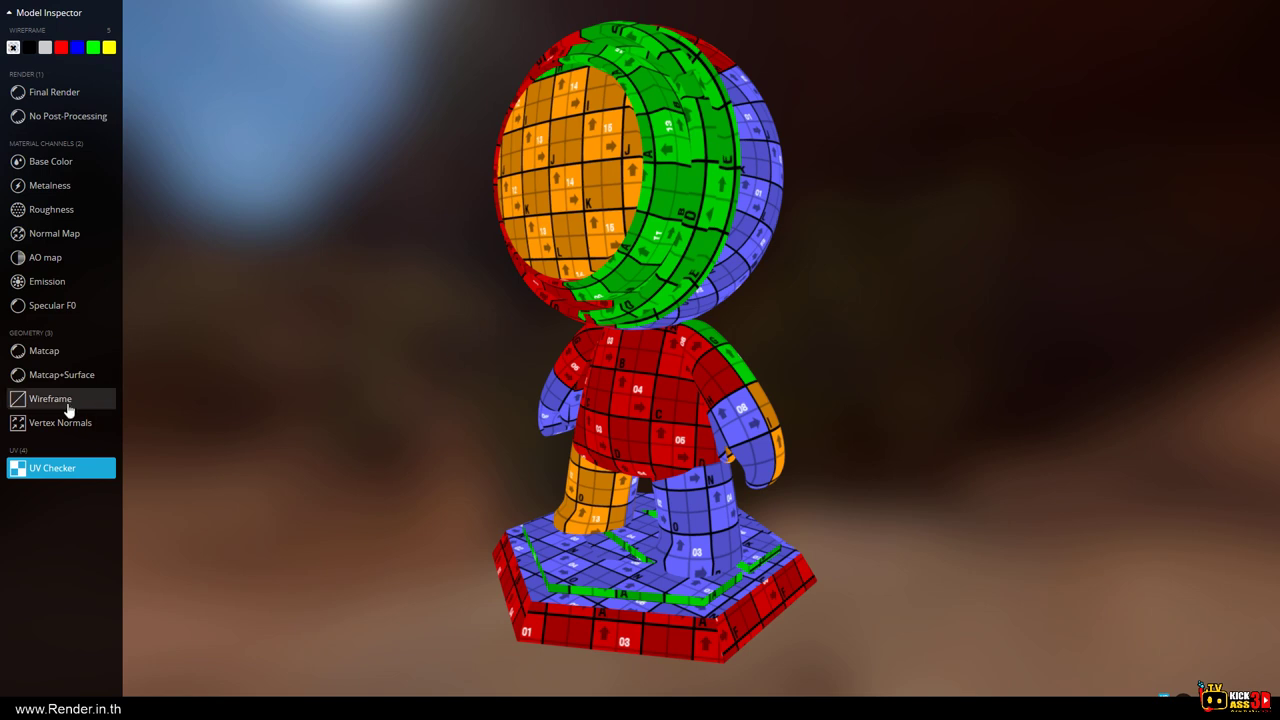
Switch to grey Matcap geometry and orbit from the rear back to the front.
left_click(44, 351)
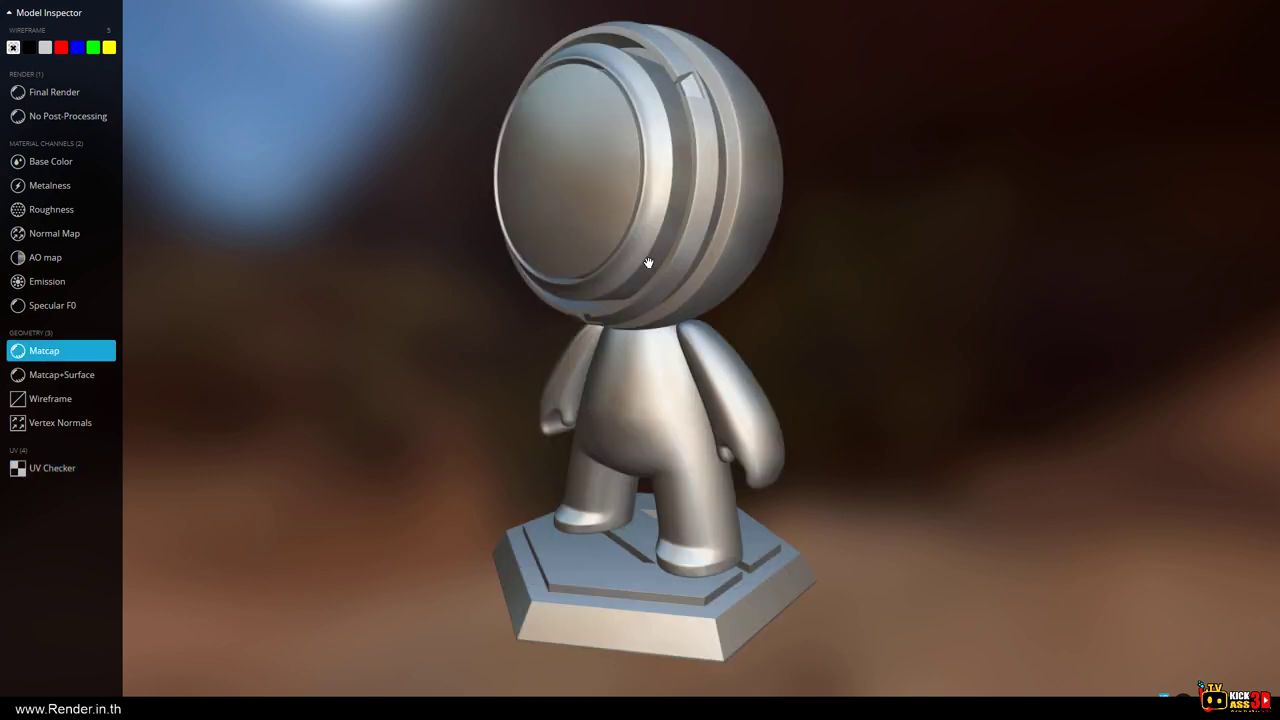
left_click_drag(648, 263, 1020, 220)
scroll(628, 443, "up", 3)
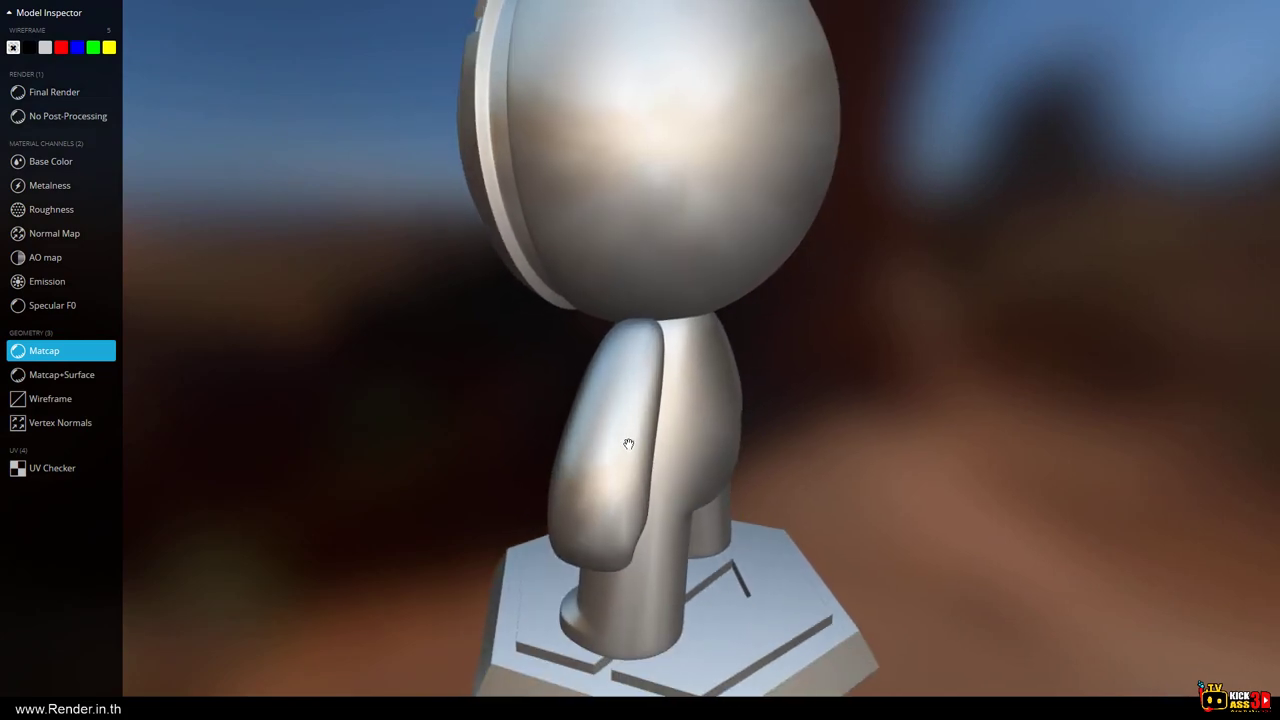
scroll(628, 443, "down", 5)
left_click_drag(557, 463, 569, 403)
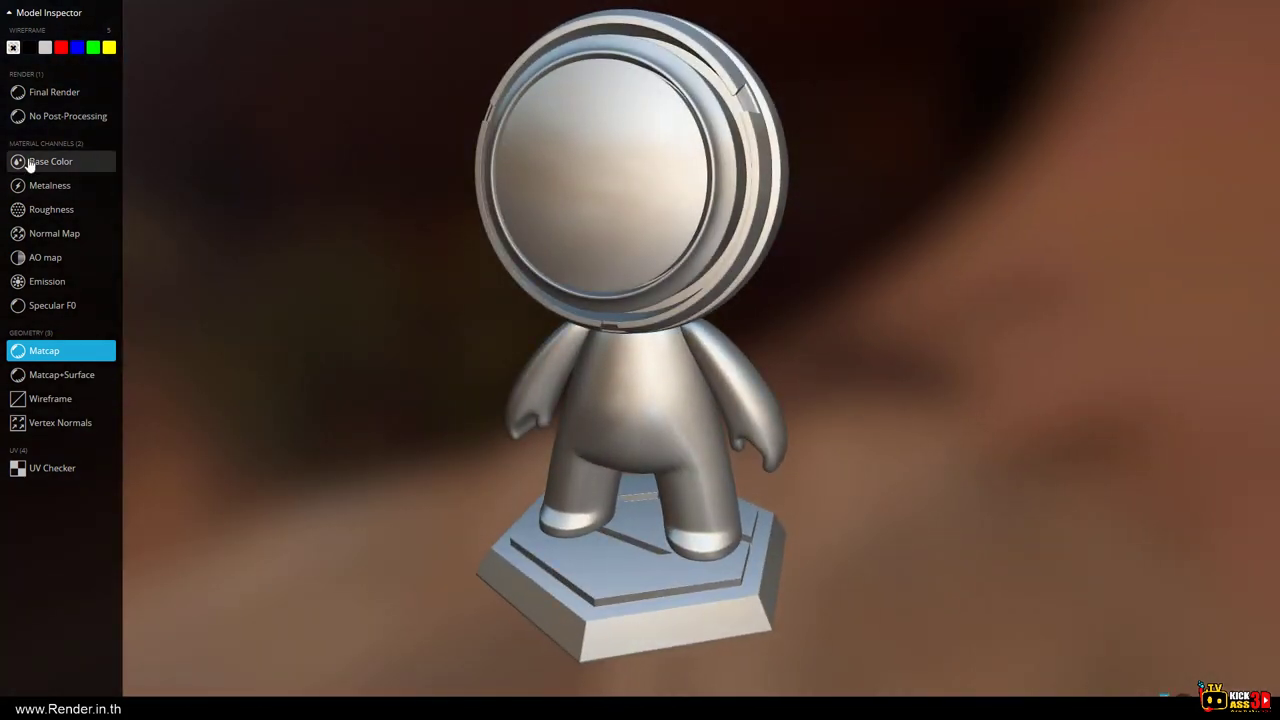
Show only the Base Color channel and orbit around the flat orange suit from rear, front and right side.
left_click(29, 163)
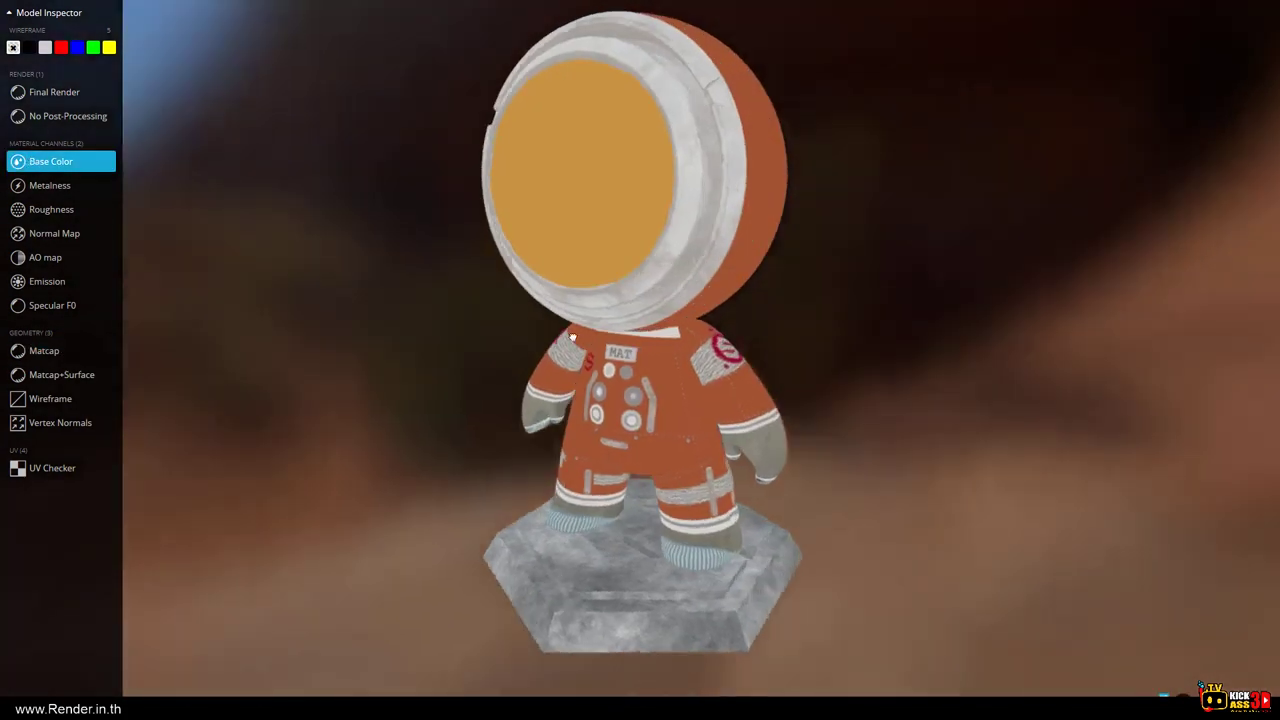
mouse_move(540, 320)
left_mouse_down()
mouse_move(294, 309)
mouse_move(348, 352)
mouse_move(805, 403)
left_mouse_up()
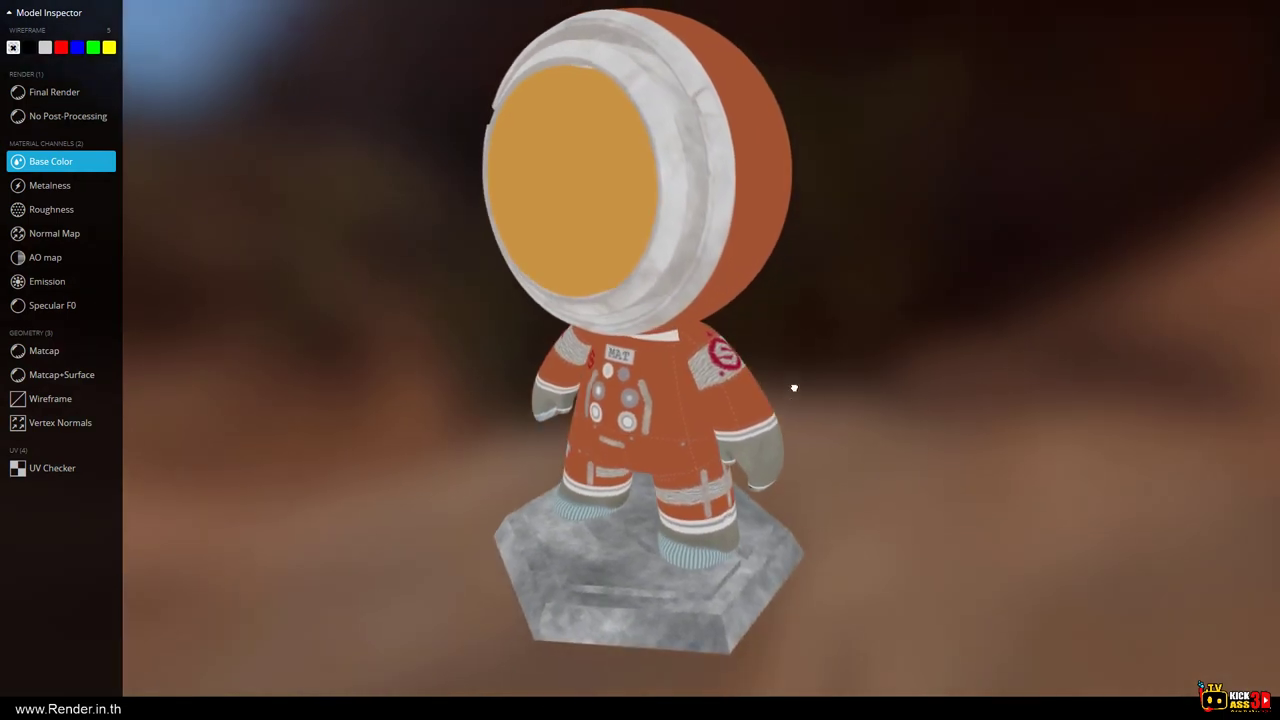
scroll(760, 400, "up", 2)
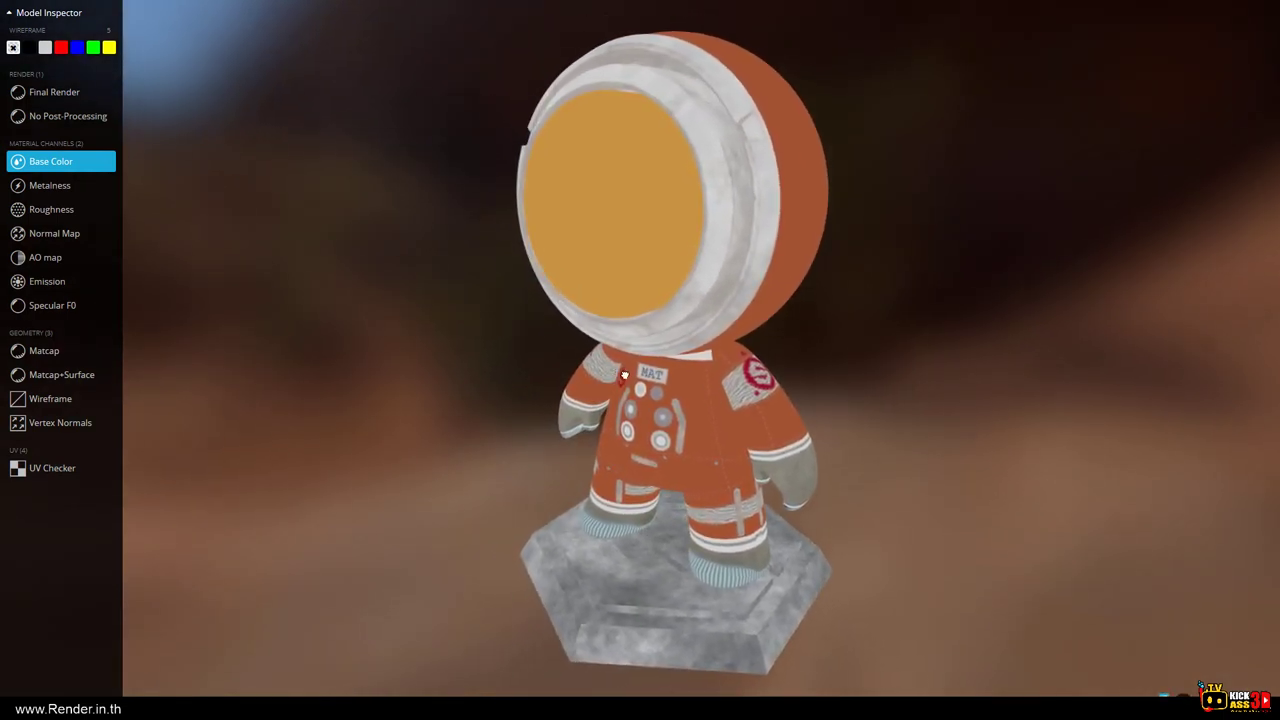
left_click_drag(714, 400, 623, 326)
left_click_drag(643, 378, 716, 378)
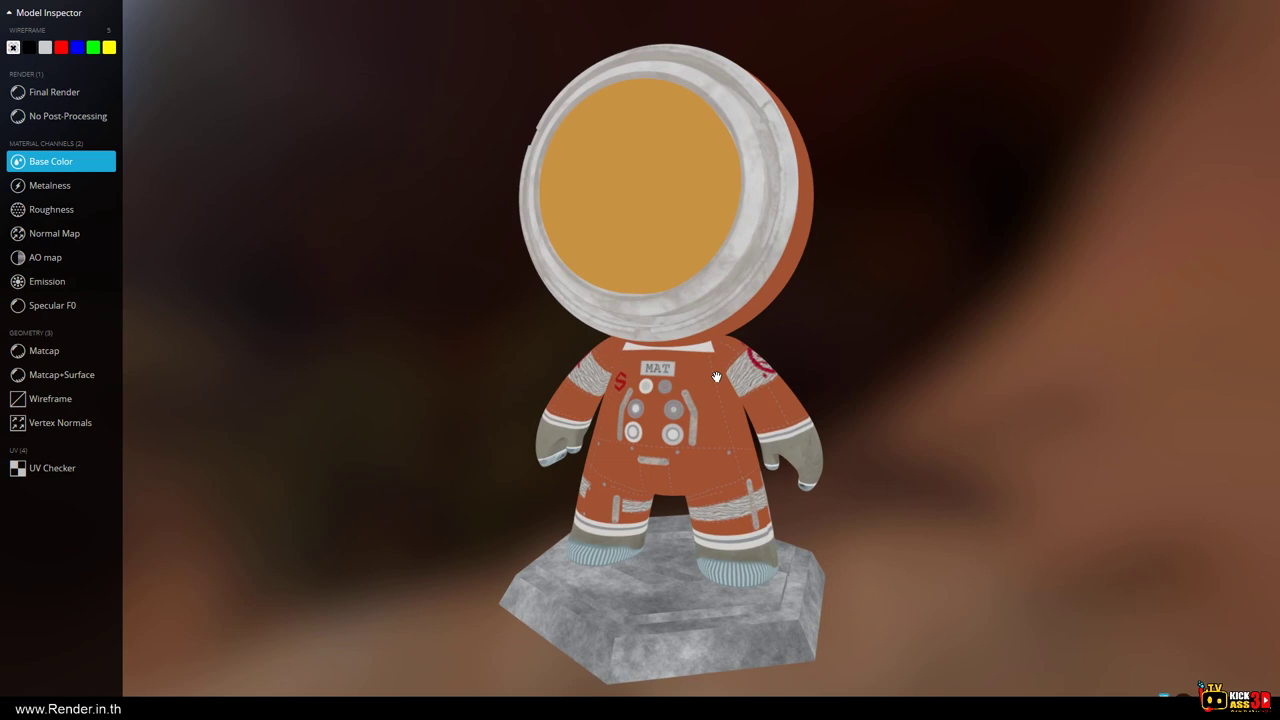
left_click_drag(716, 377, 726, 352)
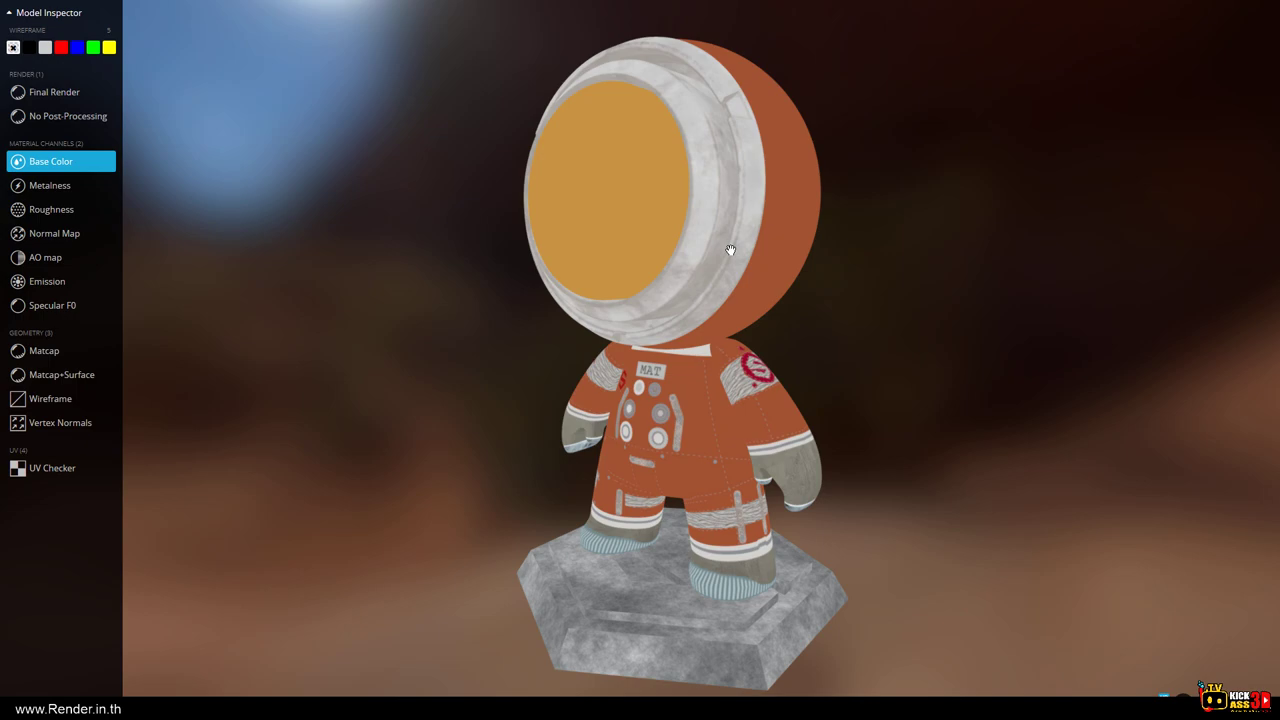
Return to No Post-Processing, zoom in close, and orbit the astronaut from back, side and low front.
left_click(48, 120)
mouse_move(407, 206)
left_mouse_down()
mouse_move(594, 281)
mouse_move(566, 274)
mouse_move(752, 287)
left_mouse_up()
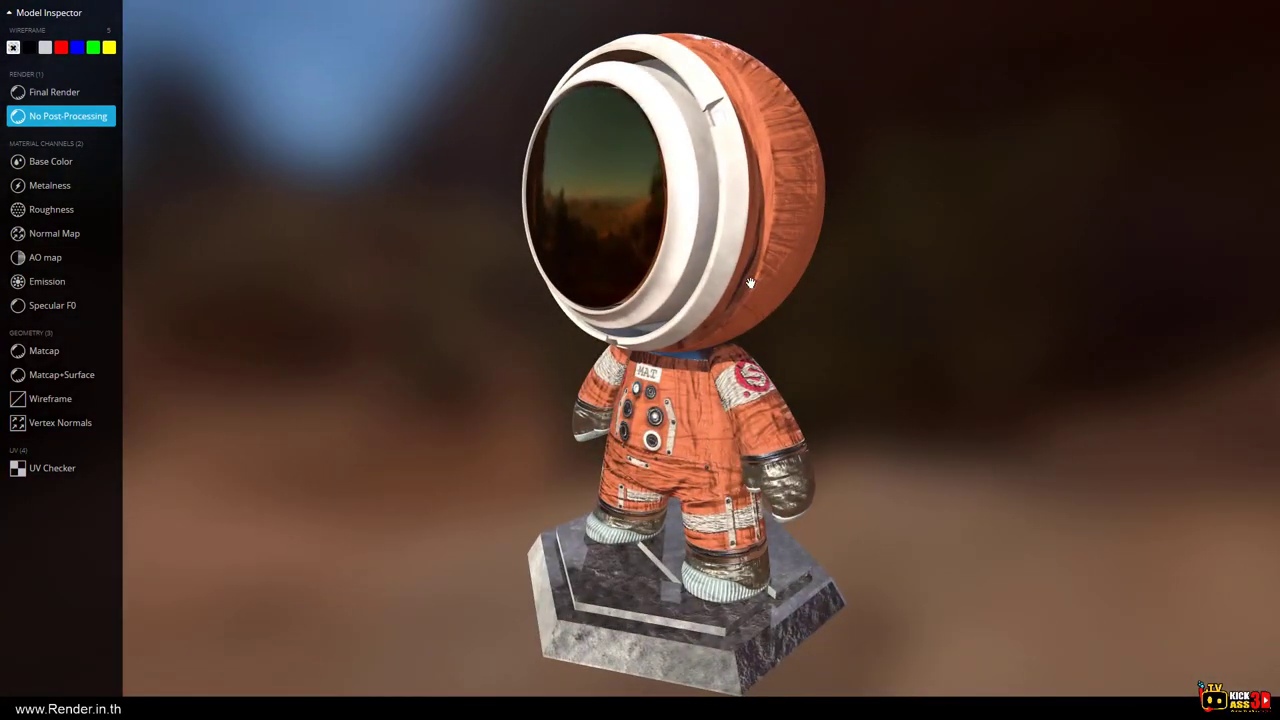
scroll(694, 263, "up", 2)
scroll(685, 300, "up", 2)
scroll(678, 340, "up", 2)
scroll(671, 383, "up", 2)
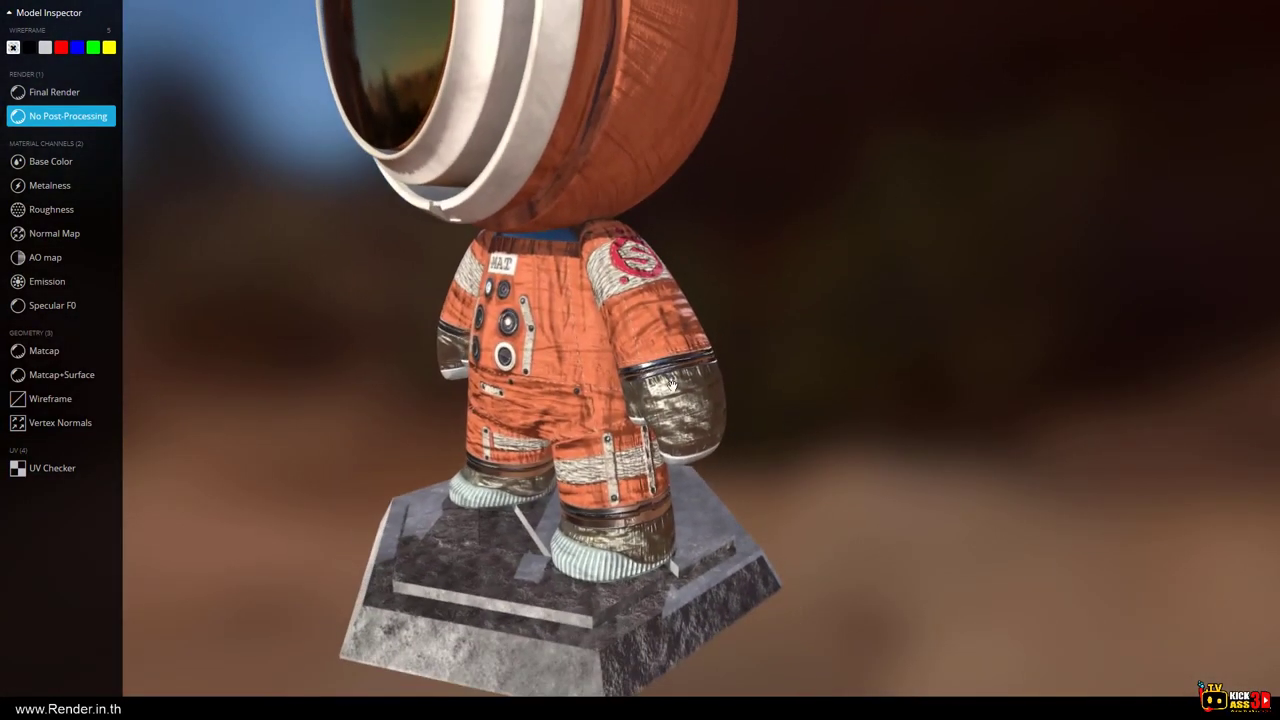
scroll(670, 383, "up", 2)
scroll(672, 375, "up", 1)
mouse_move(672, 375)
left_mouse_down()
mouse_move(687, 330)
mouse_move(620, 351)
mouse_move(530, 430)
mouse_move(704, 628)
mouse_move(650, 602)
mouse_move(597, 598)
mouse_move(541, 533)
mouse_move(401, 545)
mouse_move(486, 286)
mouse_move(508, 348)
mouse_move(495, 171)
left_mouse_up()
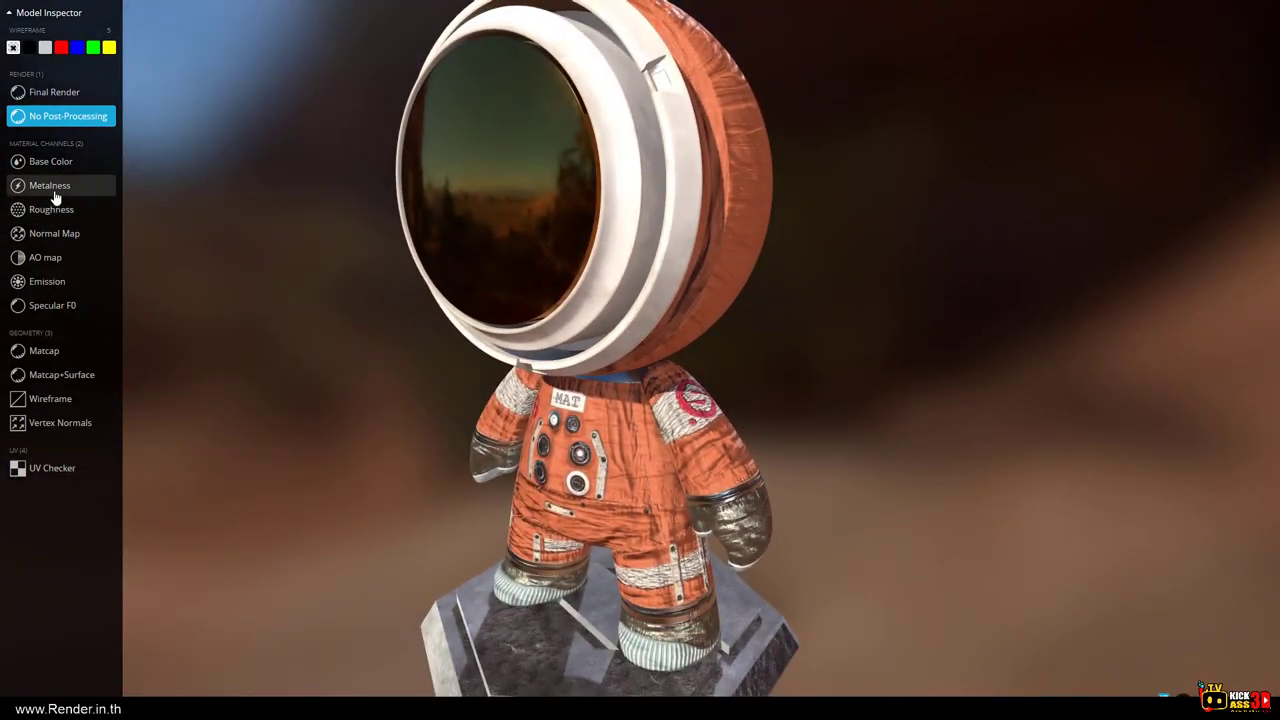
mouse_move(480, 200)
left_mouse_down()
mouse_move(700, 143)
mouse_move(634, 163)
mouse_move(760, 165)
left_mouse_up()
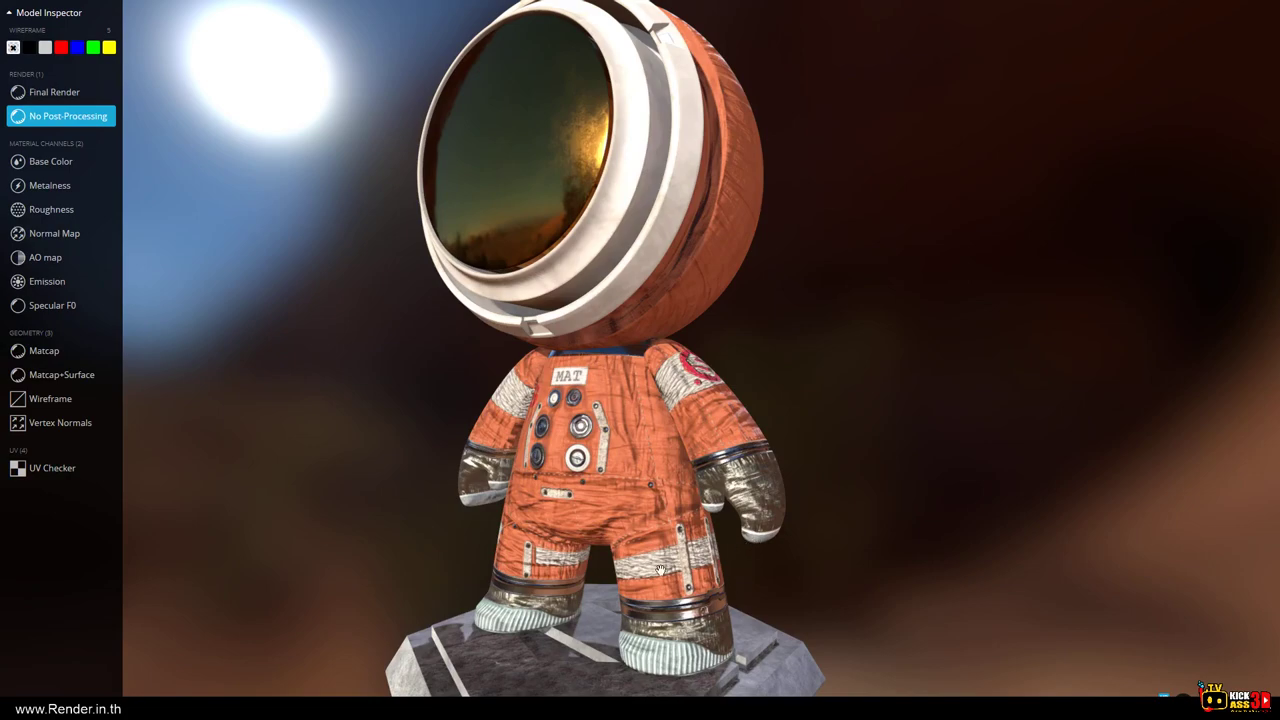
left_click_drag(659, 570, 606, 586)
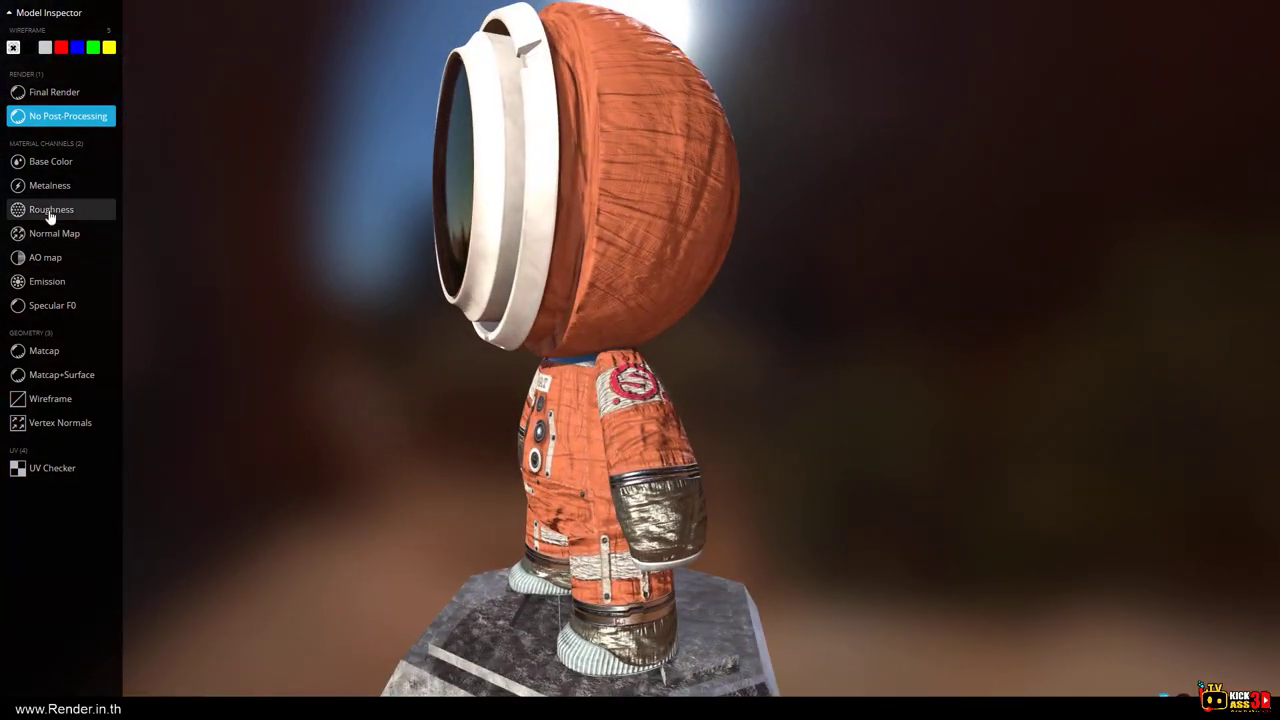
View the Metalness channel from a three-quarter back angle, then compare with the unprocessed render.
left_click(58, 197)
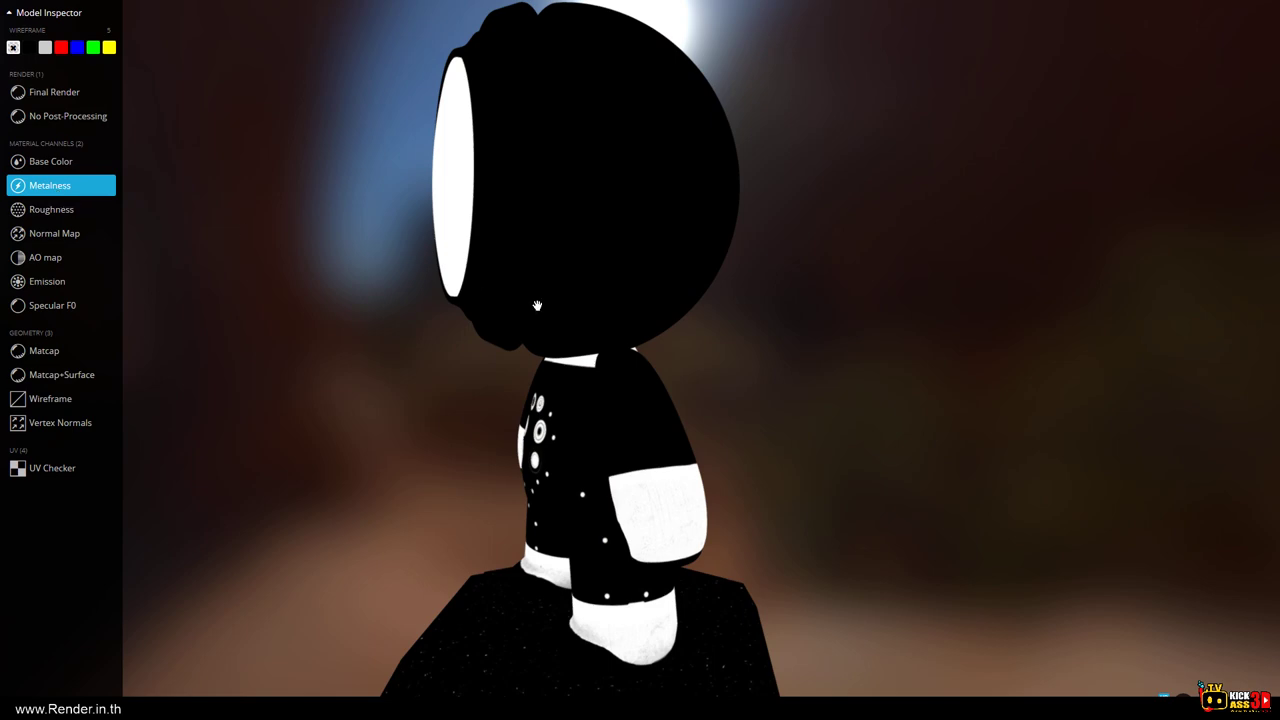
mouse_move(537, 305)
left_mouse_down()
mouse_move(611, 309)
mouse_move(550, 345)
left_mouse_up()
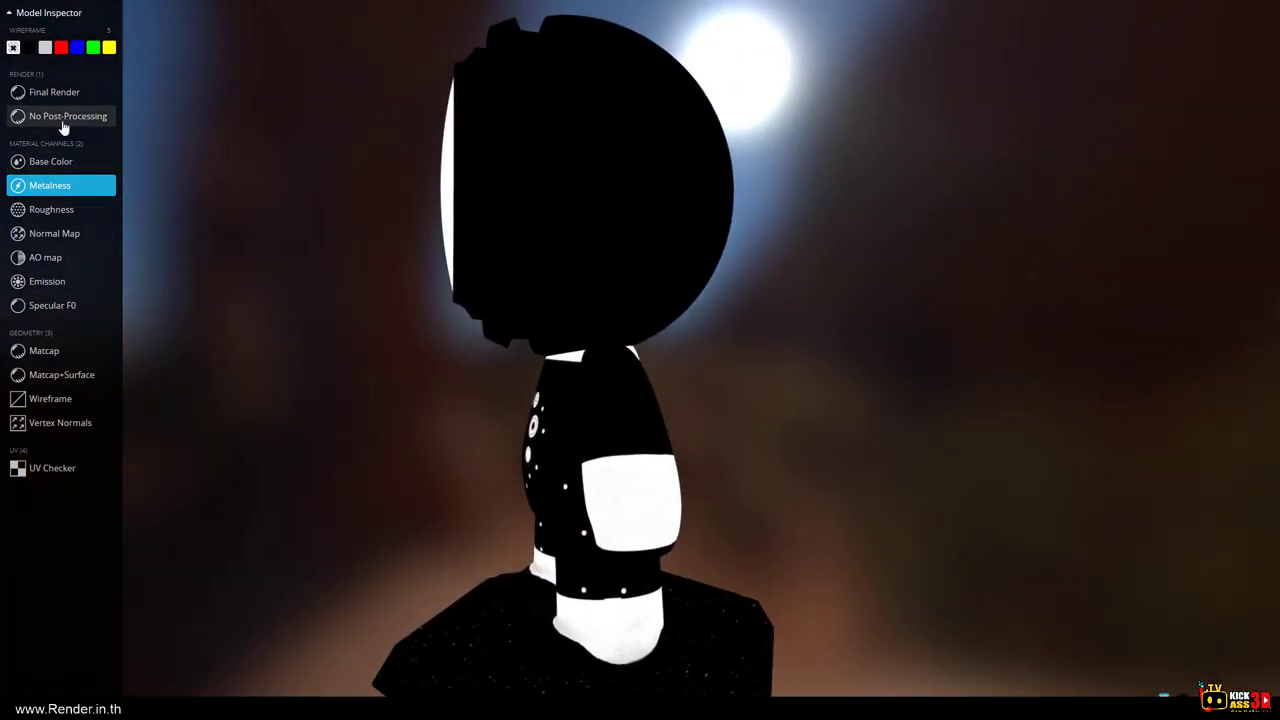
left_click(62, 120)
left_click_drag(587, 292, 594, 251)
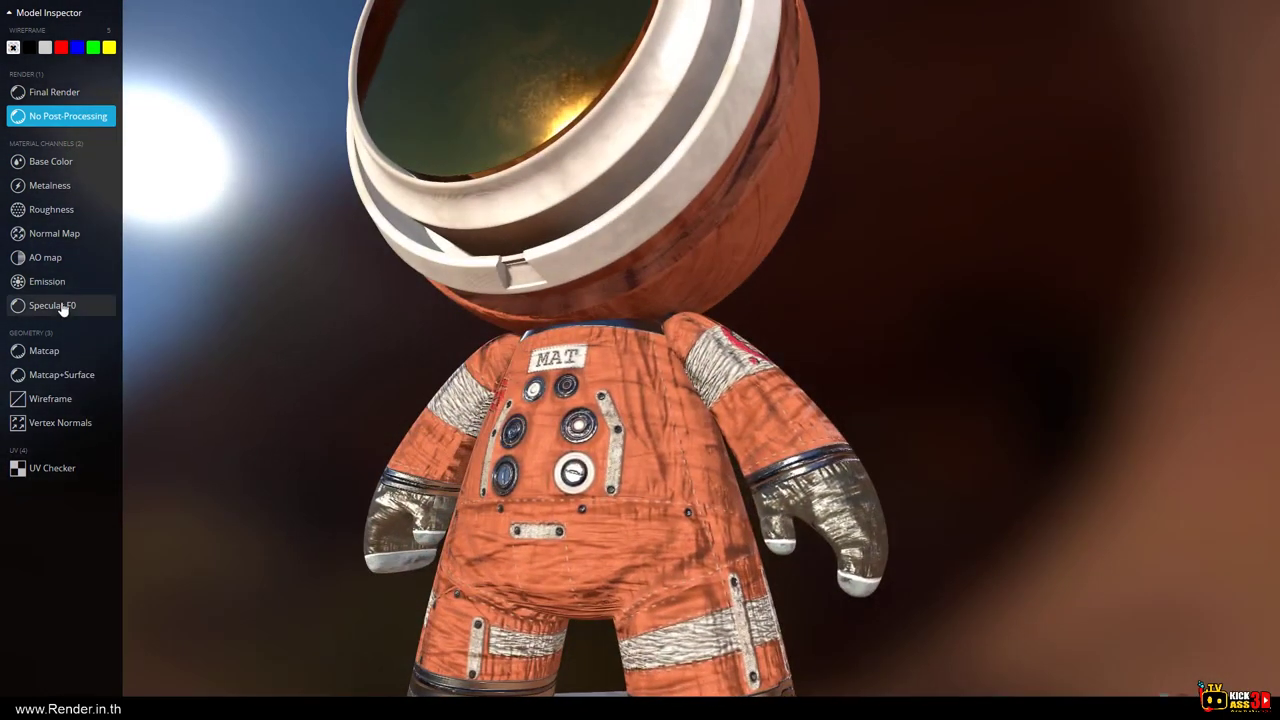
Show the Specular F0 channel while orbiting, then switch back to Metalness at a side-back angle.
left_click(62, 306)
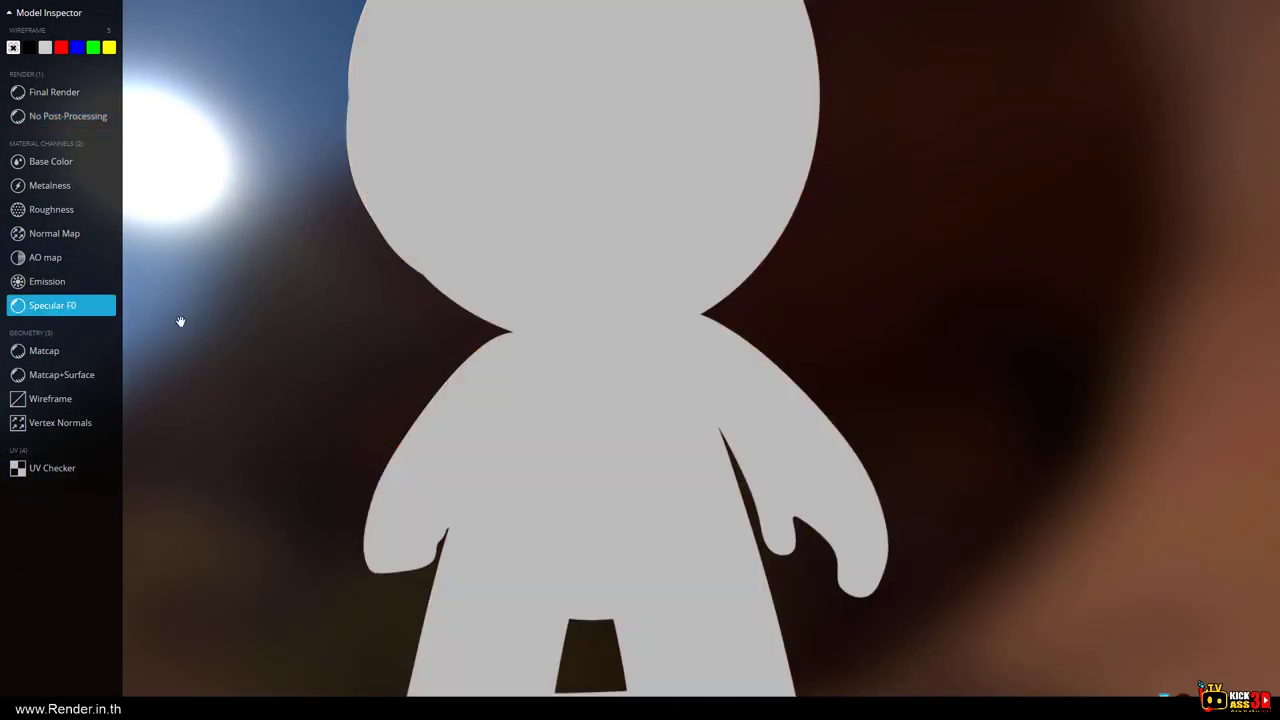
scroll(626, 354, "down", 3)
left_click_drag(691, 366, 647, 372)
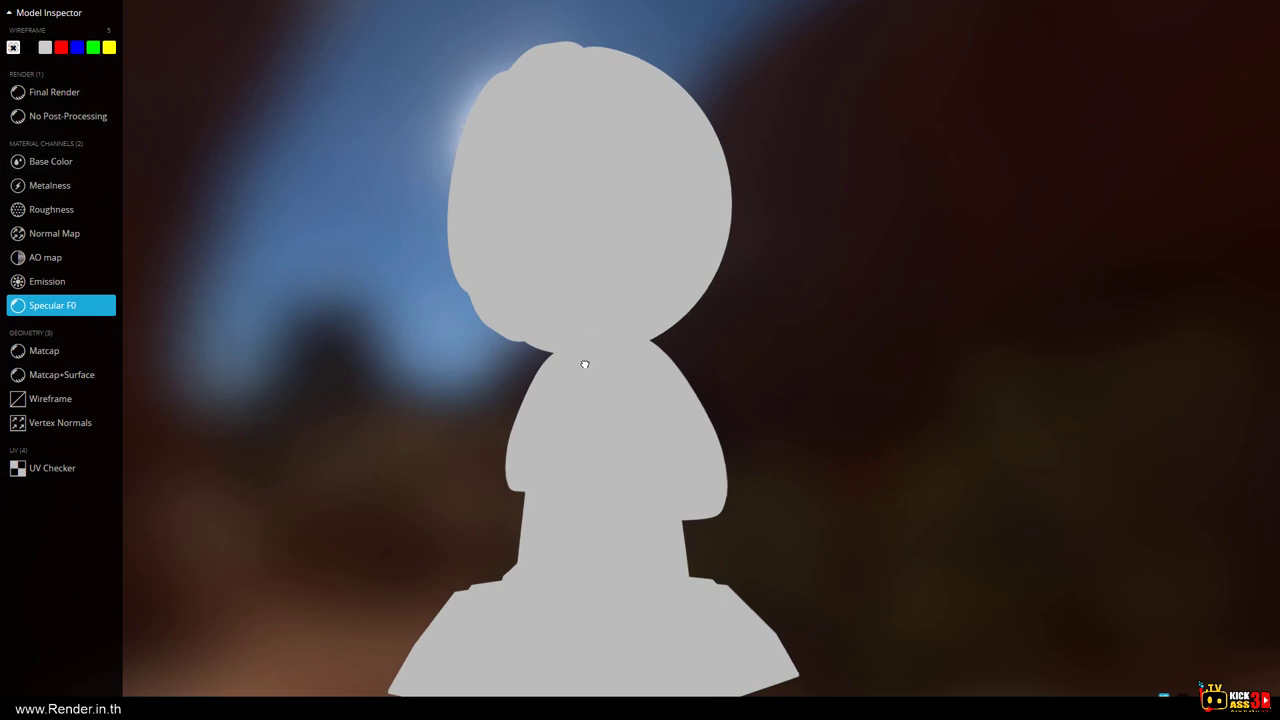
left_click_drag(585, 364, 296, 289)
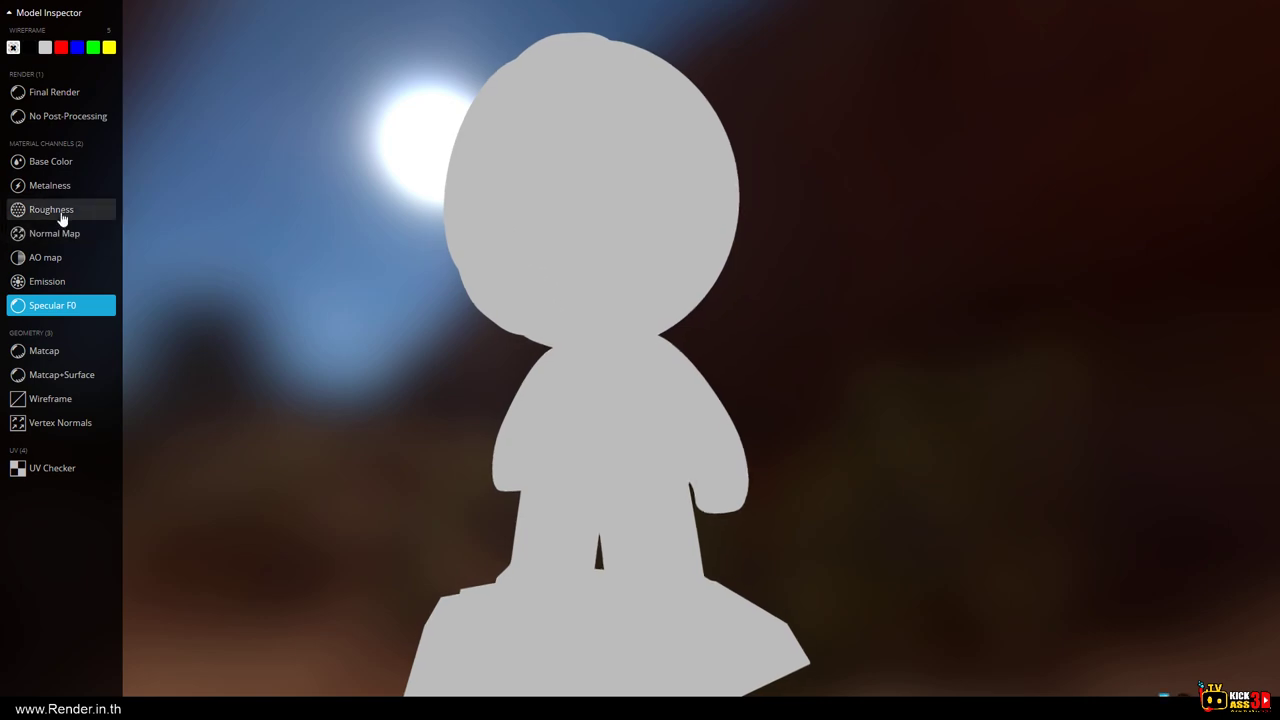
left_click(36, 190)
mouse_move(428, 240)
left_mouse_down()
mouse_move(744, 303)
mouse_move(614, 290)
left_mouse_up()
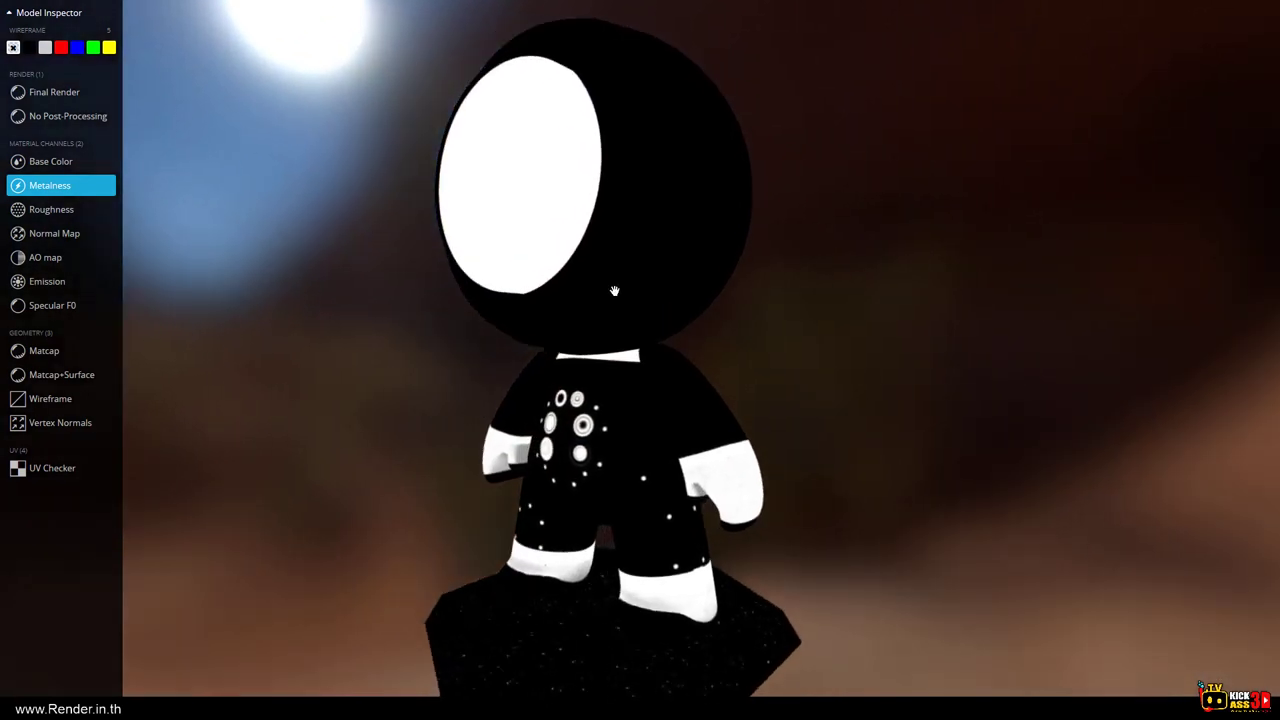
Return to No Post-Processing and orbit and zoom in on the boots and metal ankle cuffs.
left_click(32, 118)
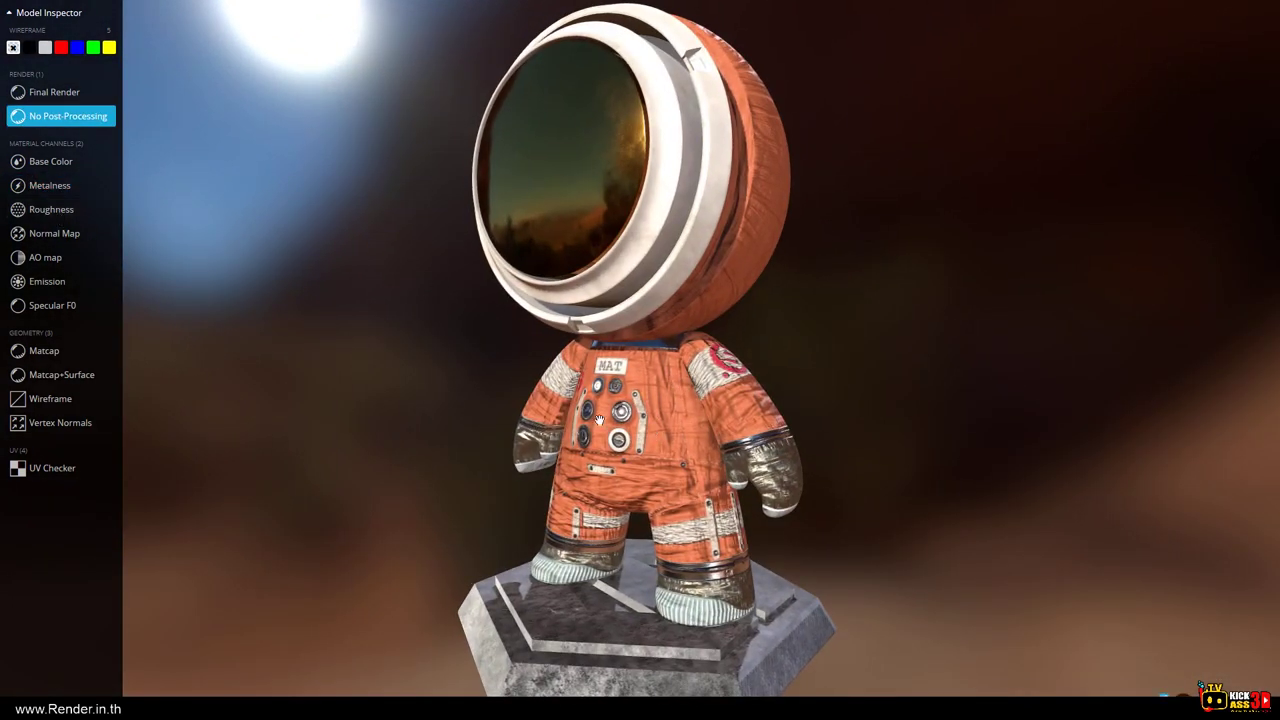
left_click_drag(657, 418, 632, 357)
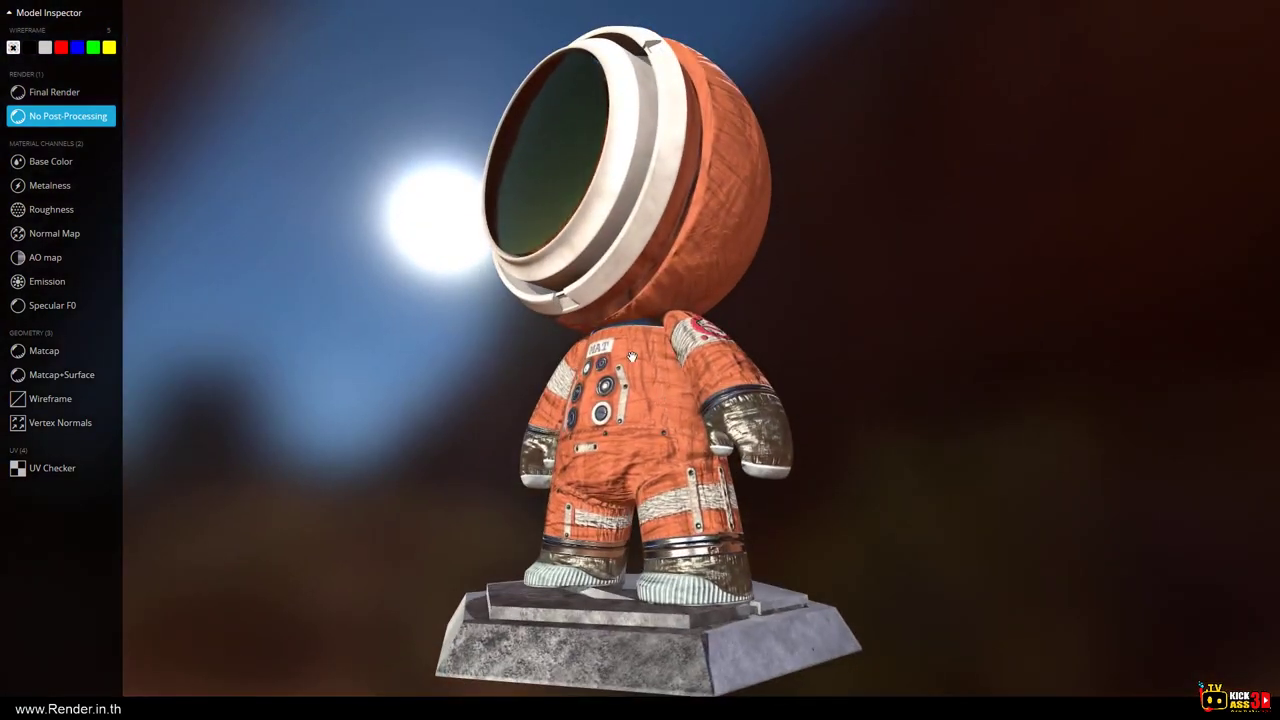
left_click_drag(650, 335, 672, 352)
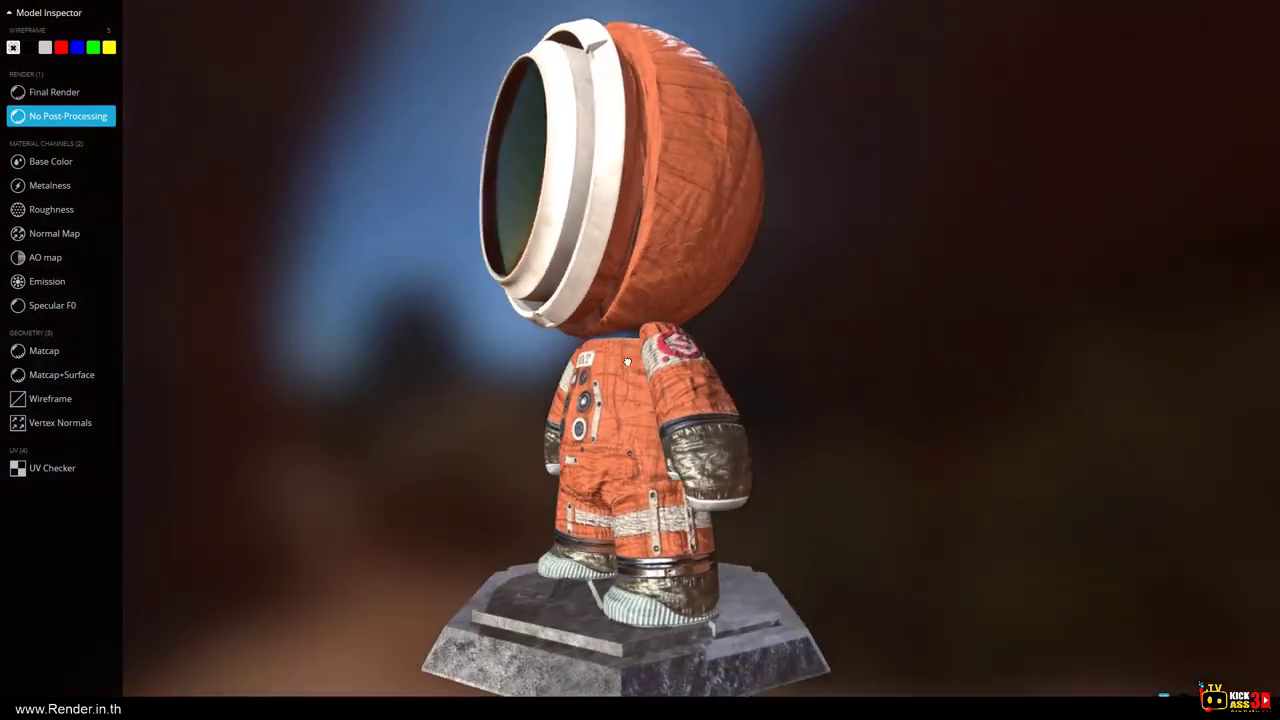
scroll(672, 352, "up", 3)
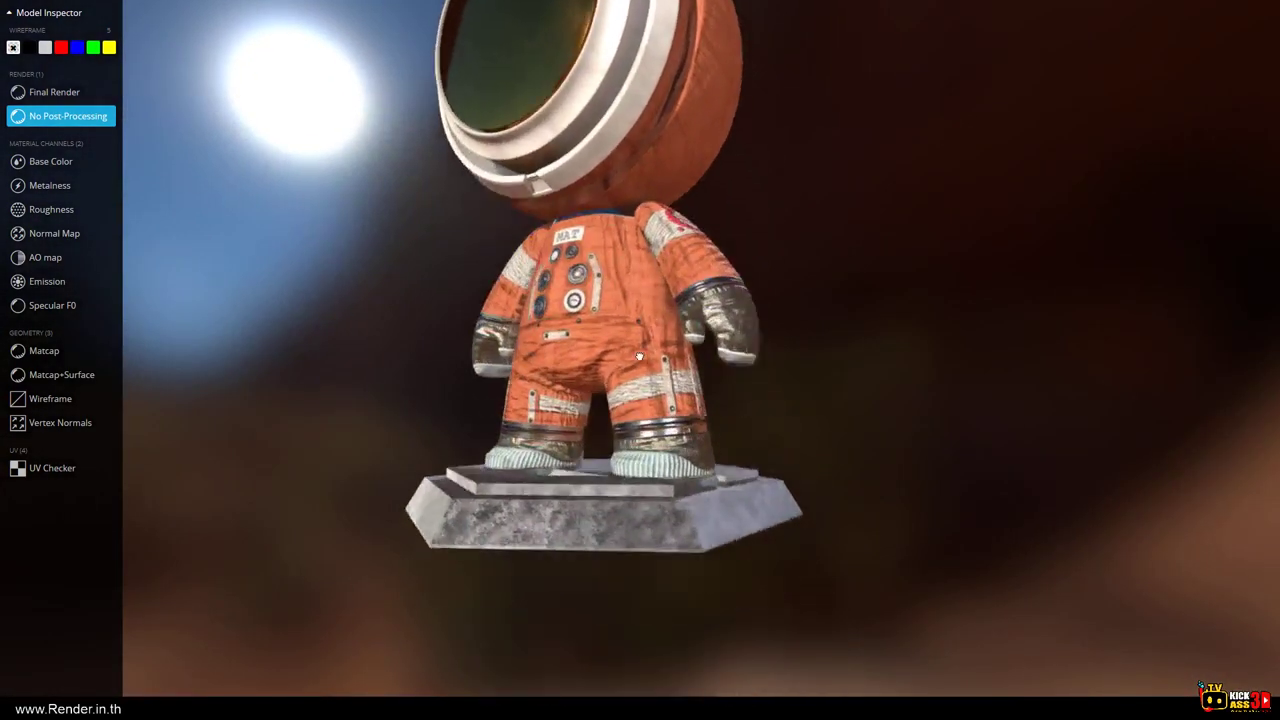
scroll(660, 358, "up", 3)
scroll(640, 366, "up", 3)
scroll(624, 374, "up", 3)
scroll(624, 374, "up", 3)
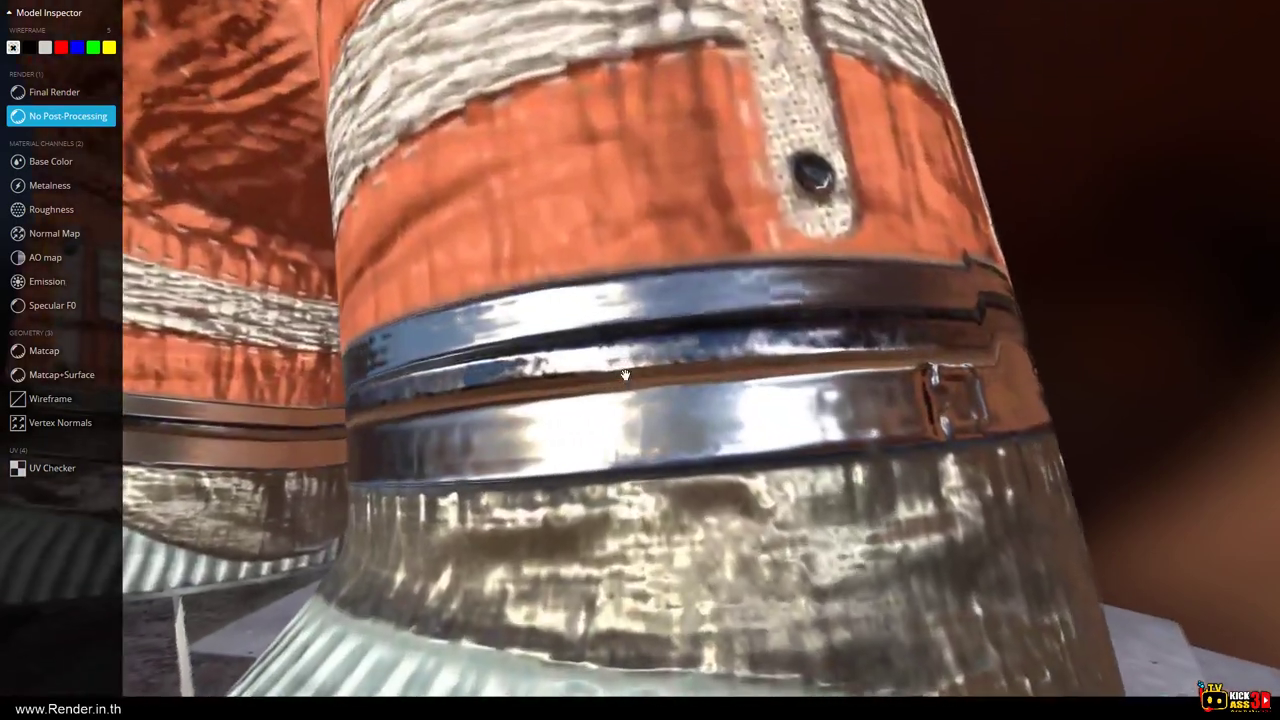
scroll(640, 372, "down", 2)
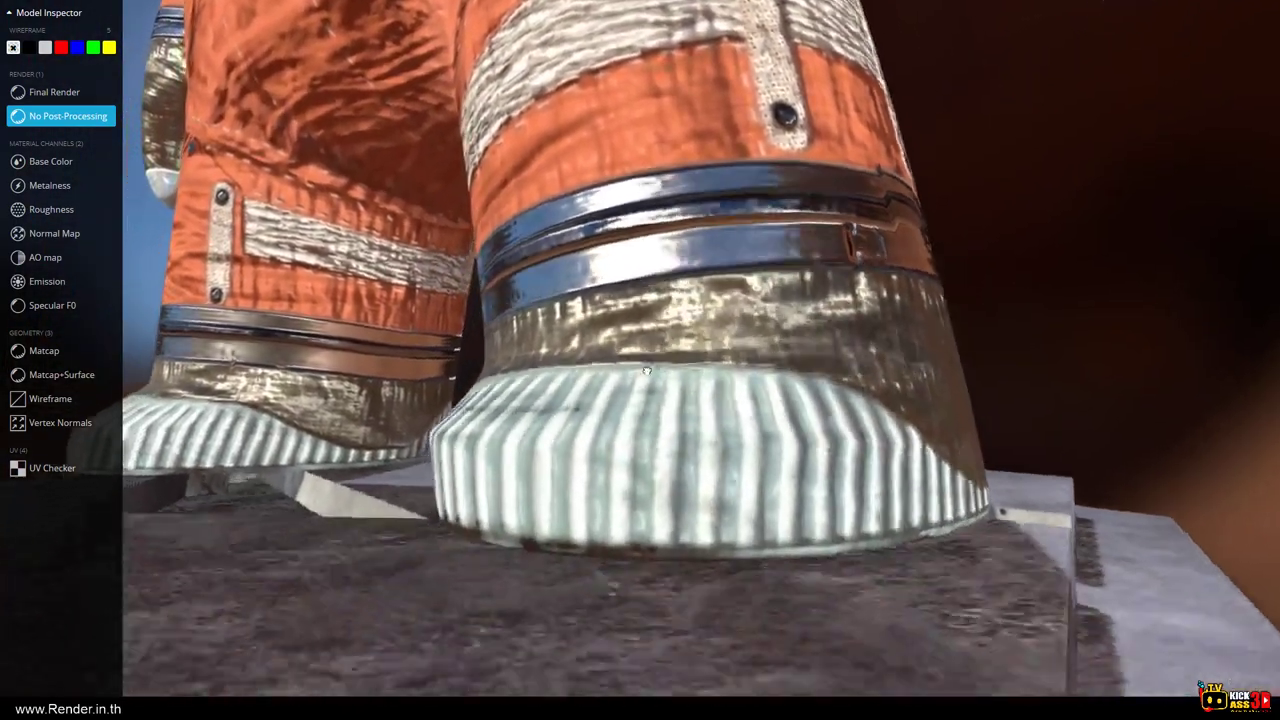
left_click_drag(646, 371, 631, 418)
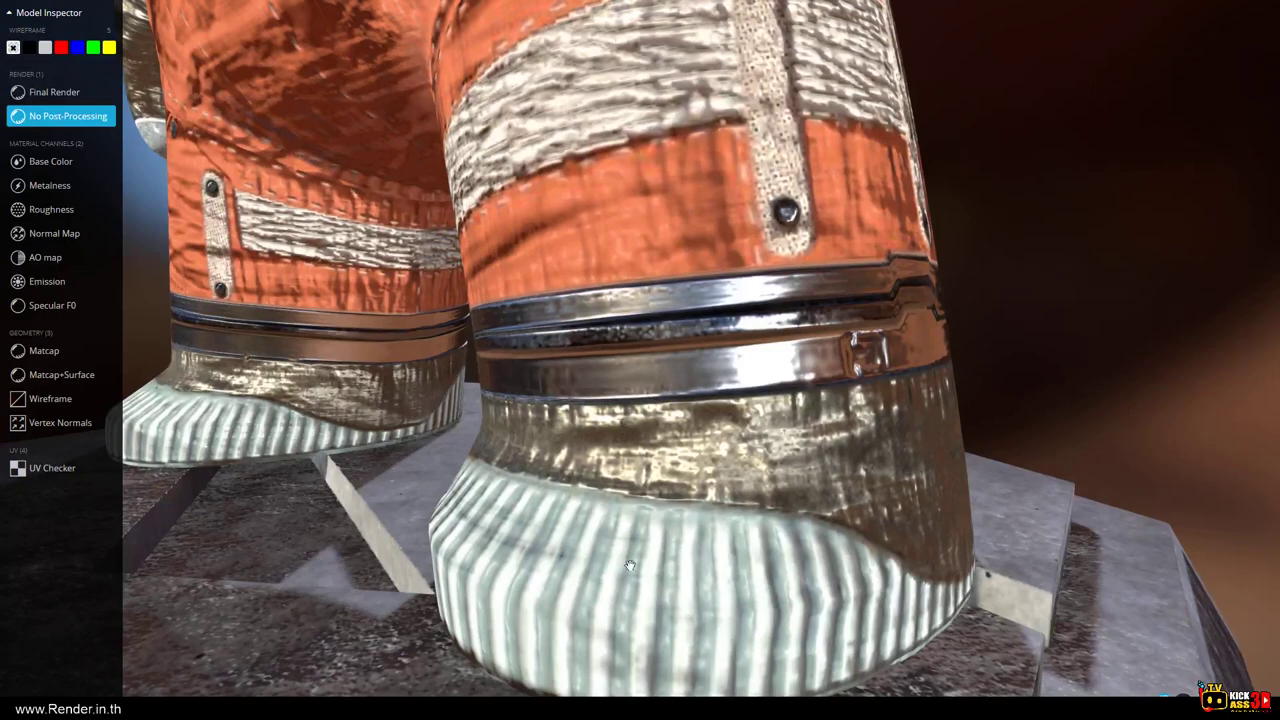
left_click_drag(630, 565, 308, 632)
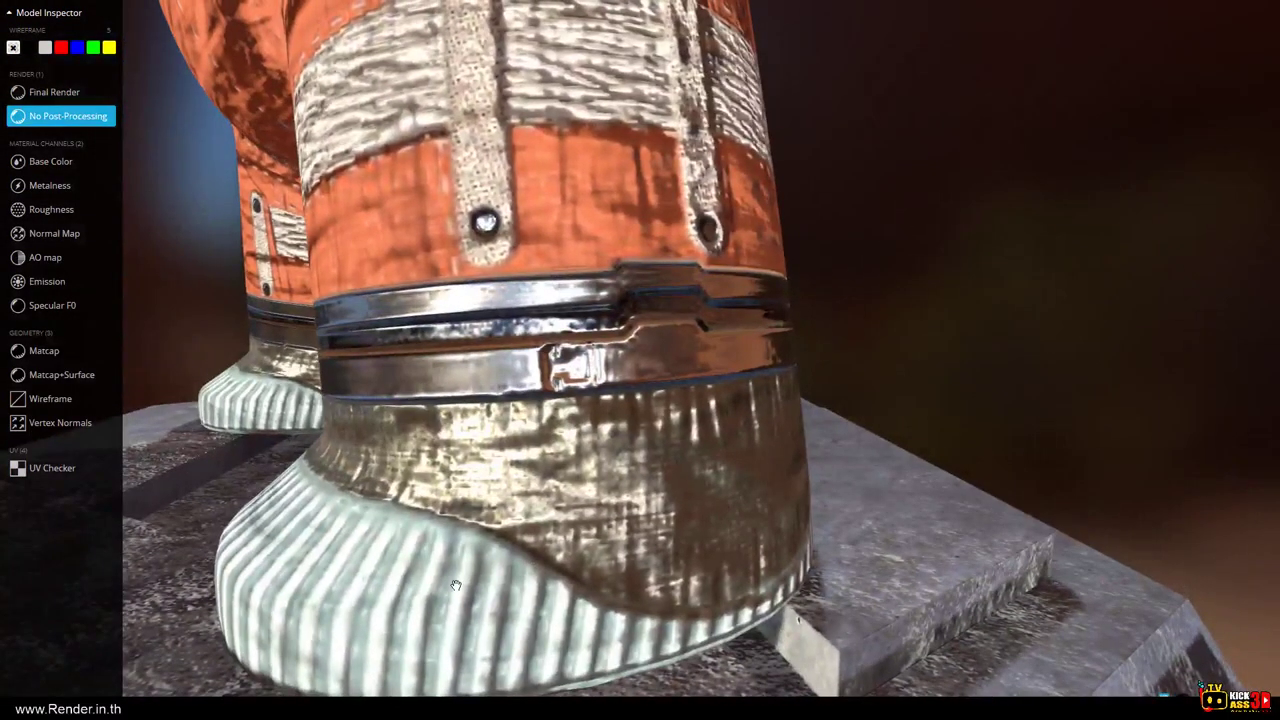
scroll(455, 585, "down", 3)
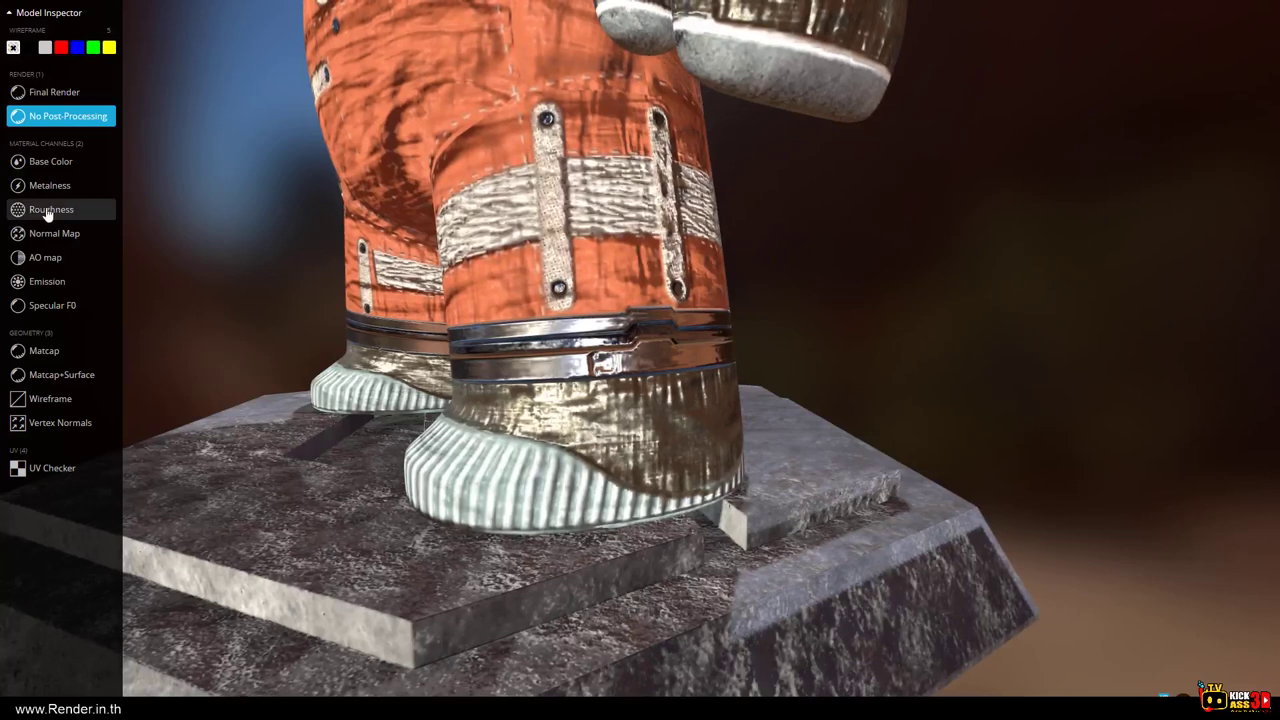
Show the Roughness channel and orbit up to look at the legs and knee.
left_click(47, 211)
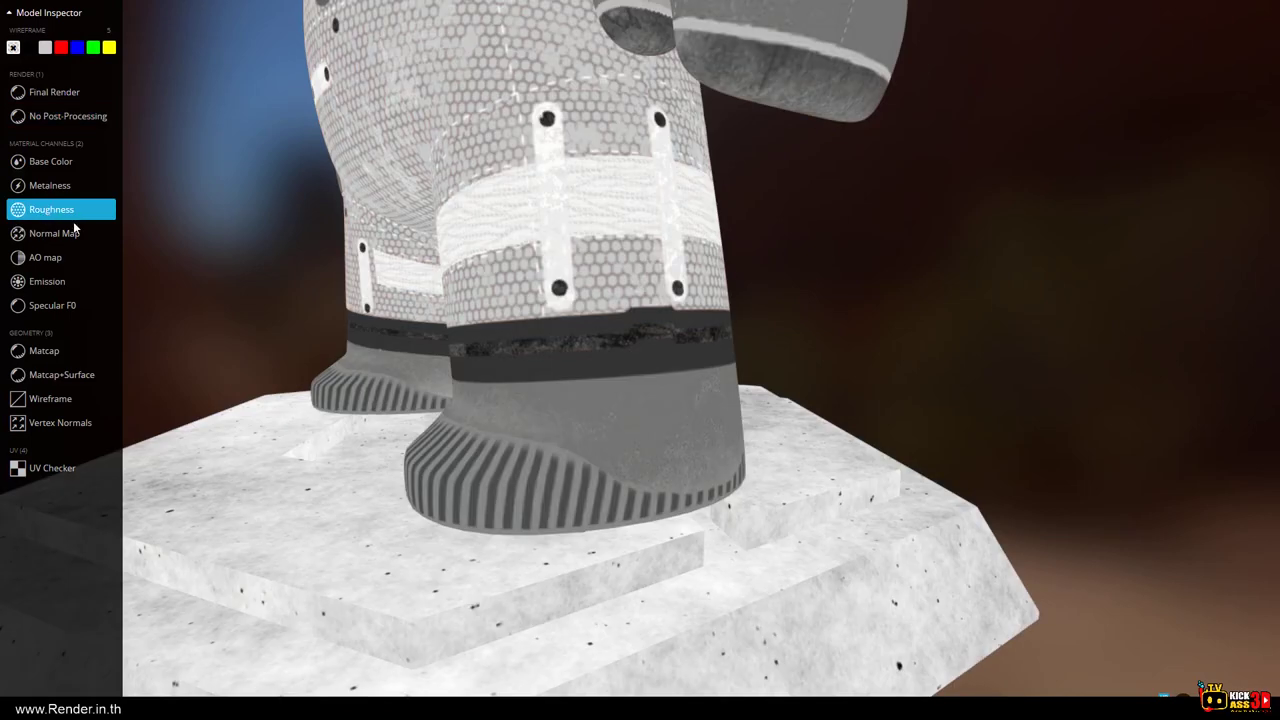
mouse_move(396, 272)
left_mouse_down()
mouse_move(405, 370)
mouse_move(546, 345)
mouse_move(560, 463)
left_mouse_up()
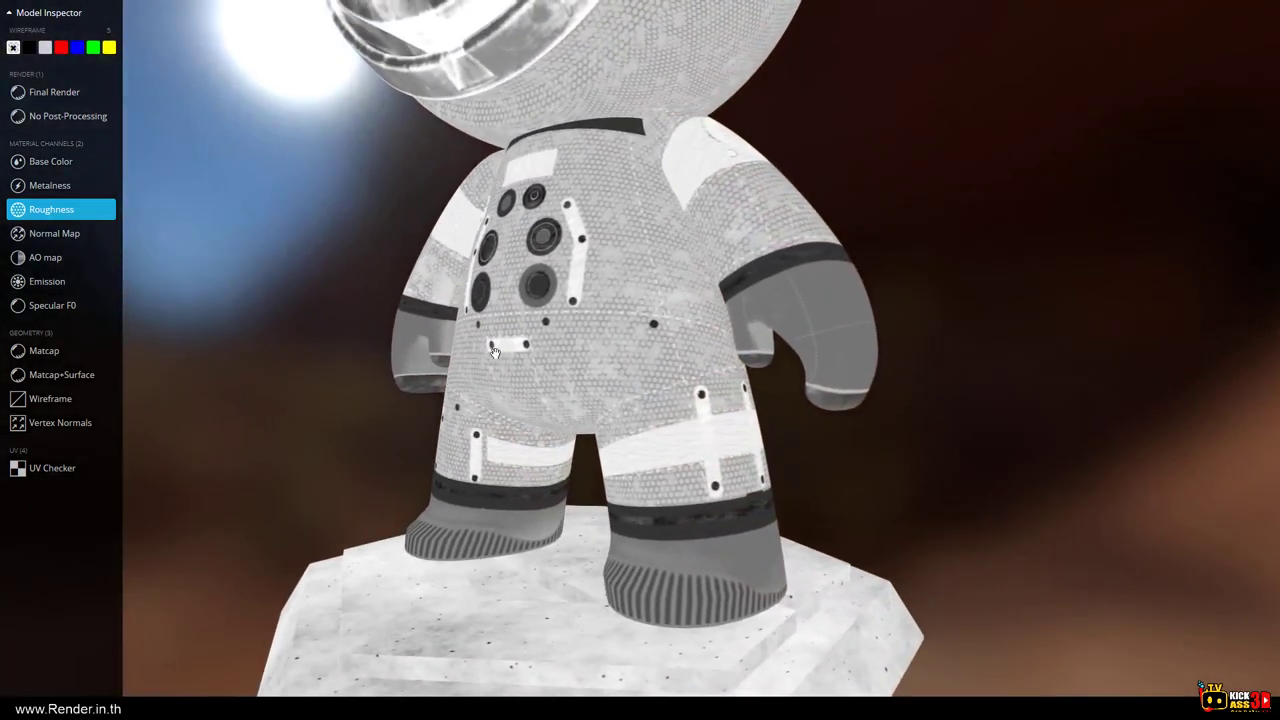
scroll(560, 463, "up", 5)
scroll(560, 463, "down", 5)
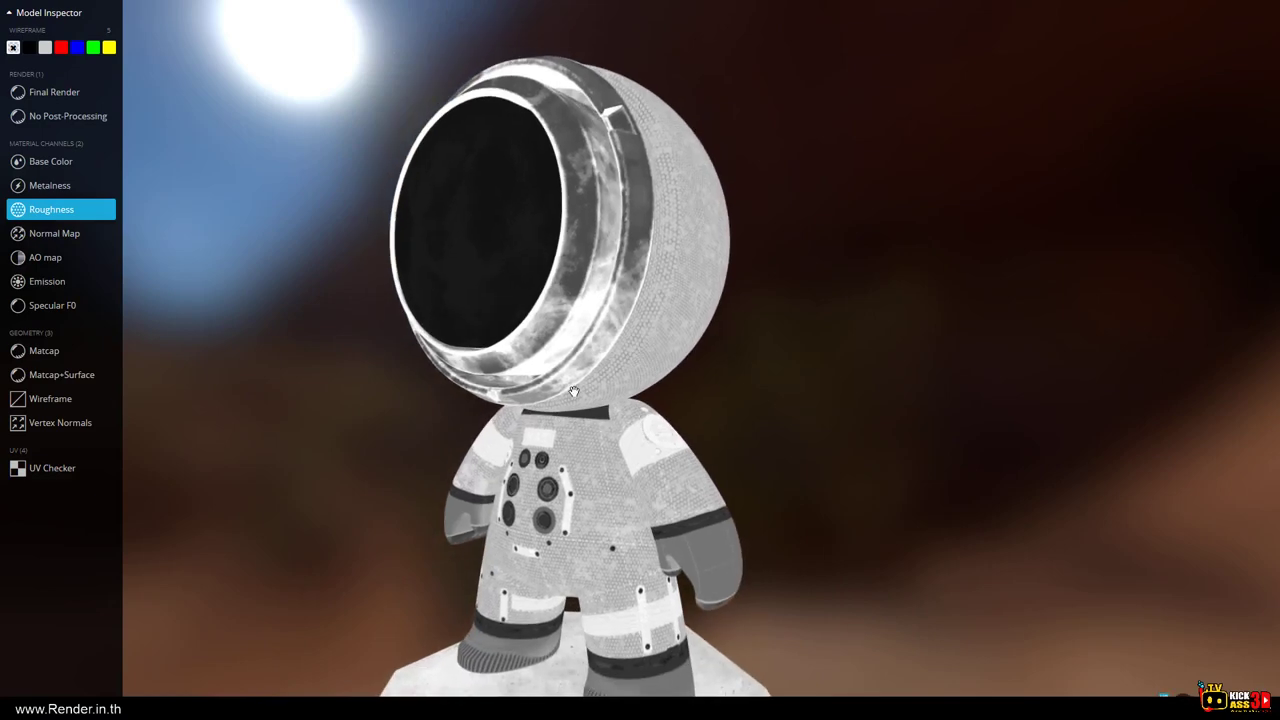
scroll(614, 398, "up", 5)
Orbit the roughness view around the helmet, body, legs and stand.
left_click_drag(614, 398, 550, 337)
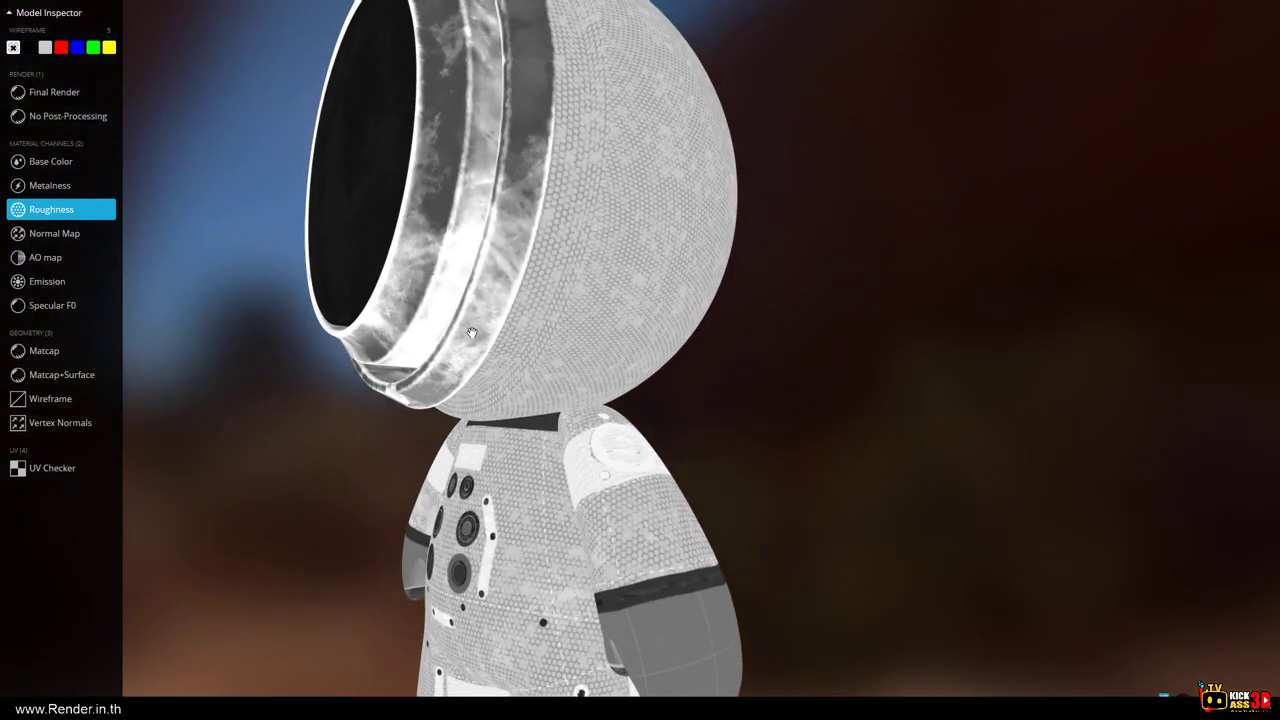
mouse_move(439, 288)
left_mouse_down()
mouse_move(457, 306)
mouse_move(427, 262)
left_mouse_up()
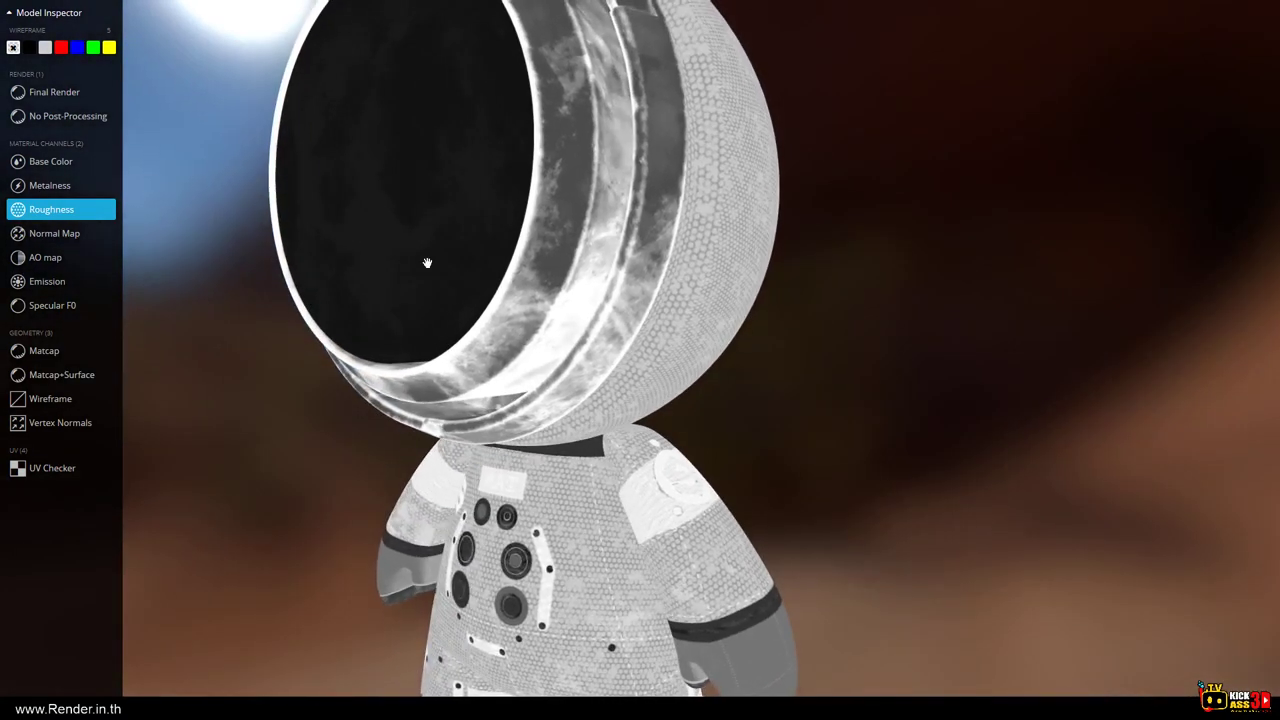
left_click_drag(415, 173, 474, 257)
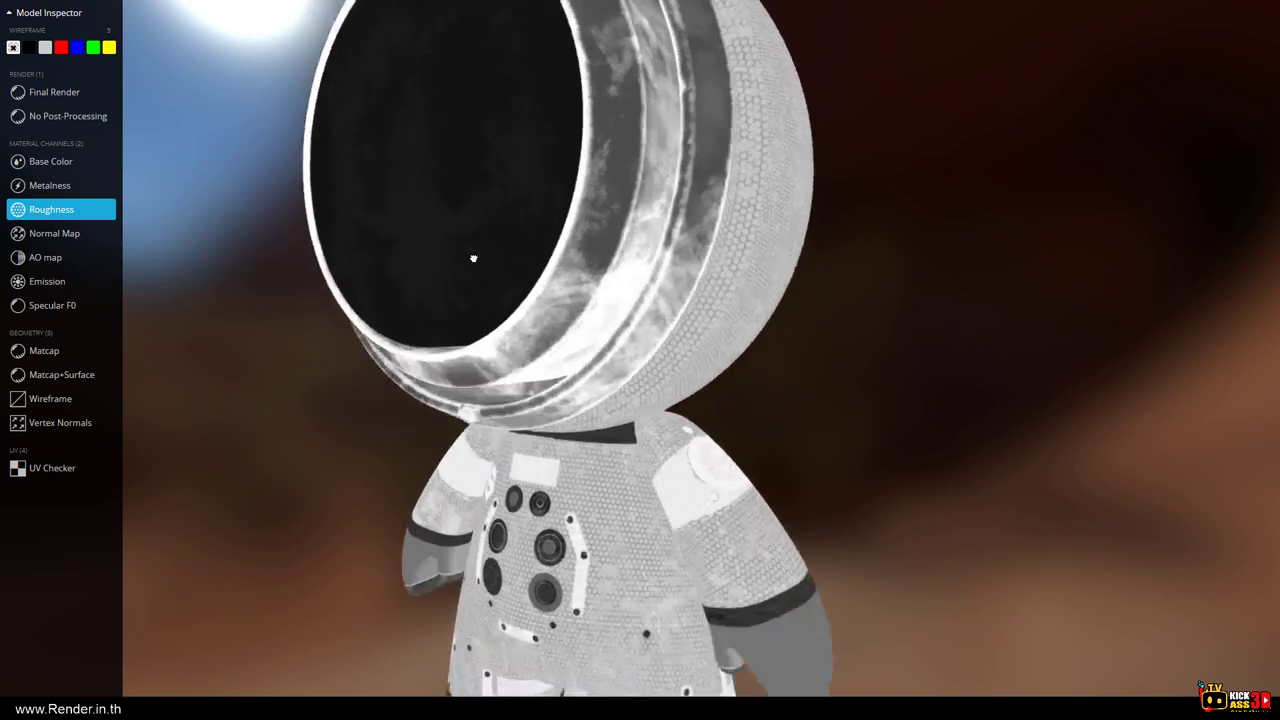
left_click_drag(430, 130, 457, 143)
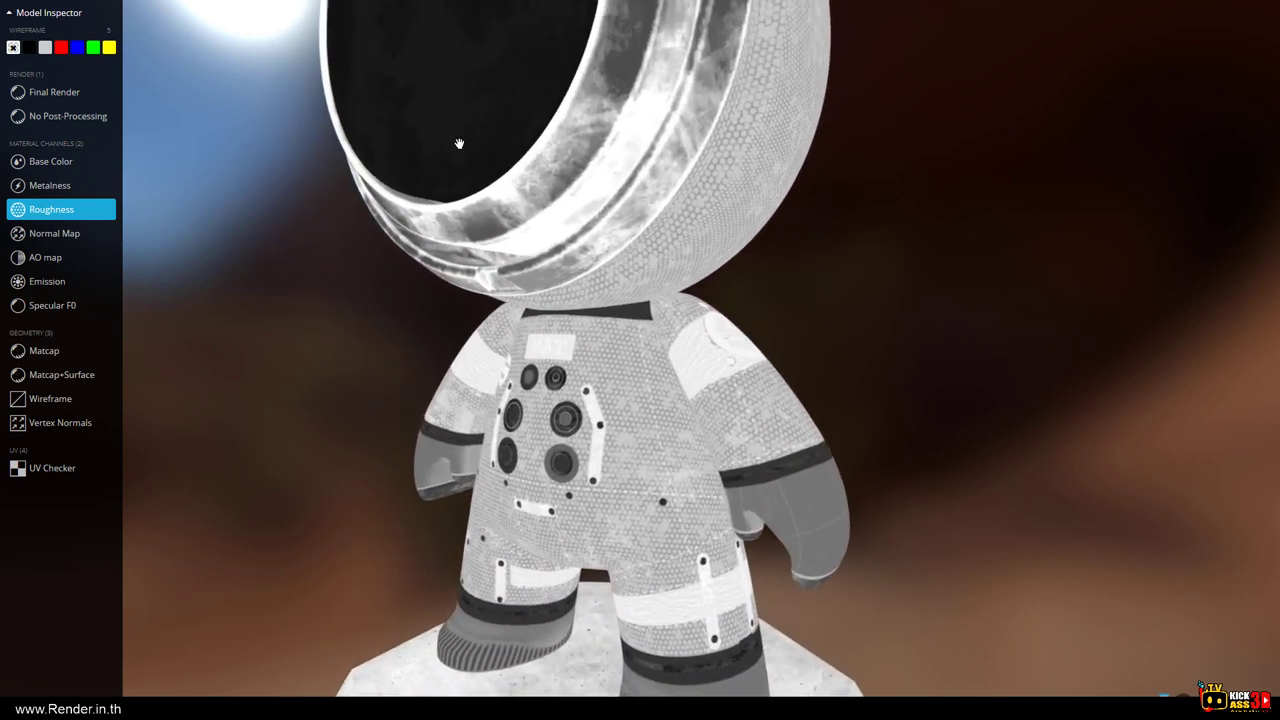
left_click_drag(578, 438, 616, 450)
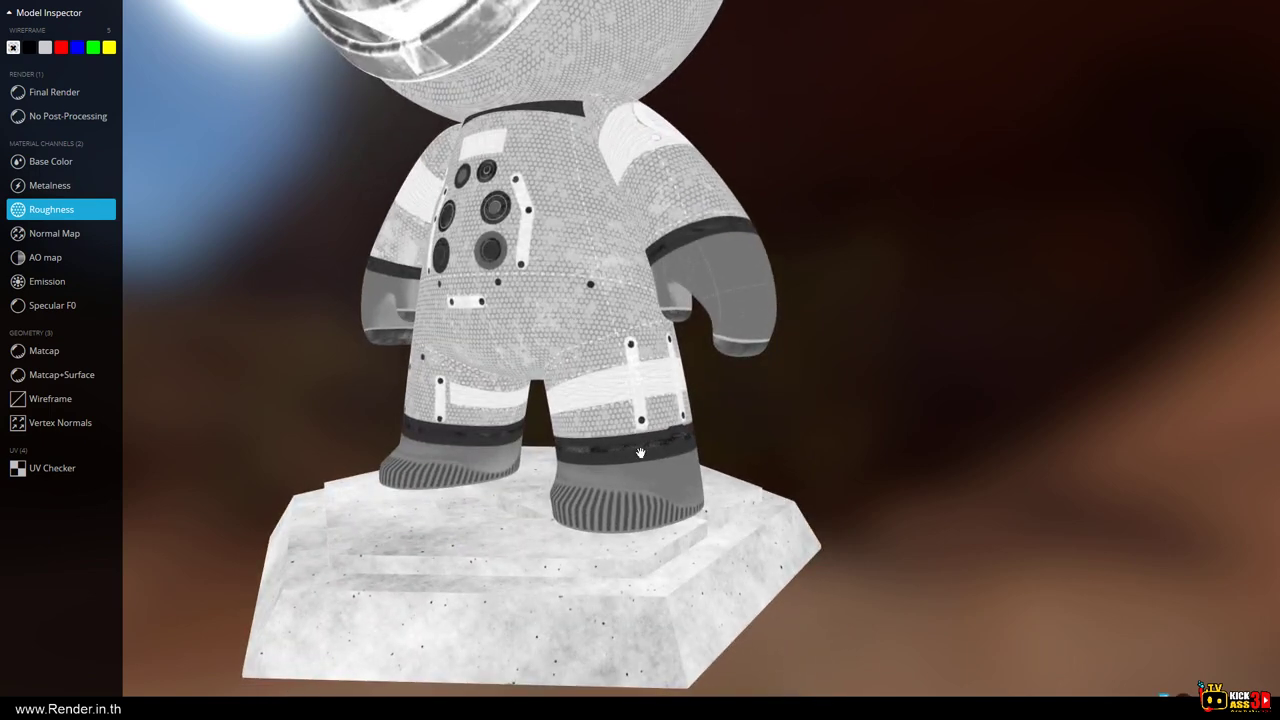
left_click_drag(621, 495, 572, 483)
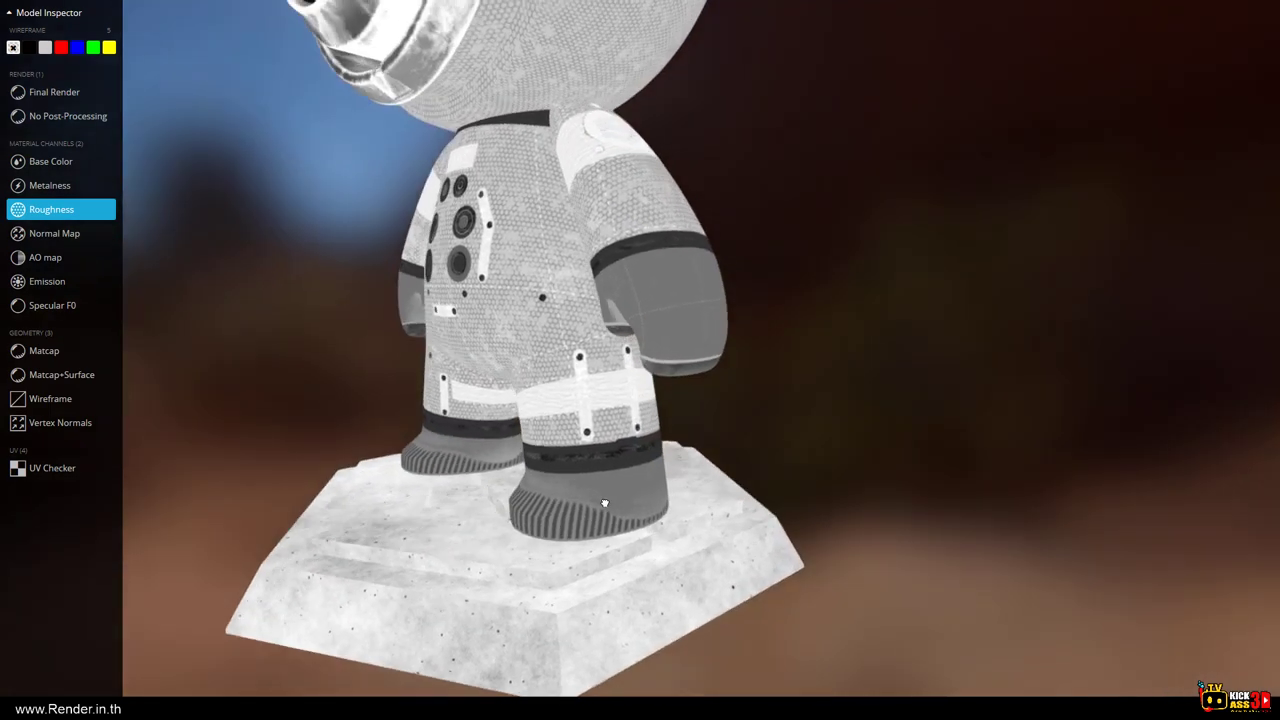
Bring the shoulder emblem into view and switch back to the No Post-Processing render.
scroll(572, 483, "up", 5)
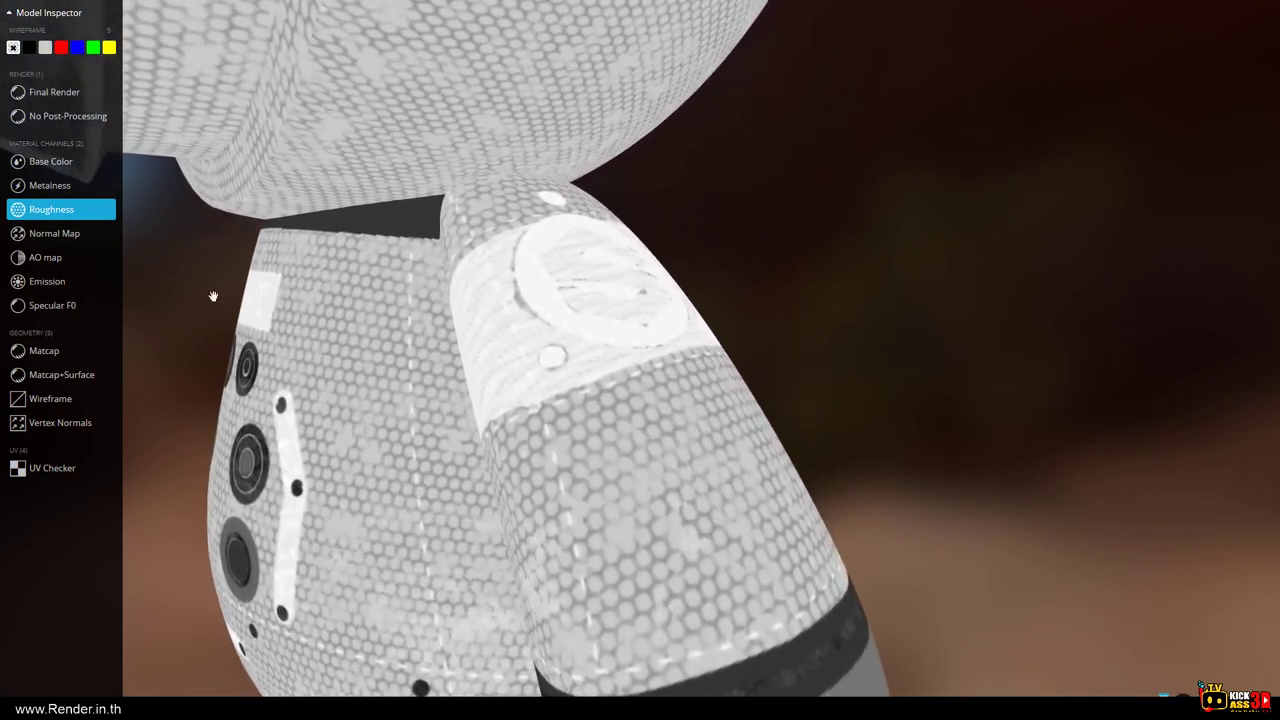
left_click_drag(564, 296, 624, 307)
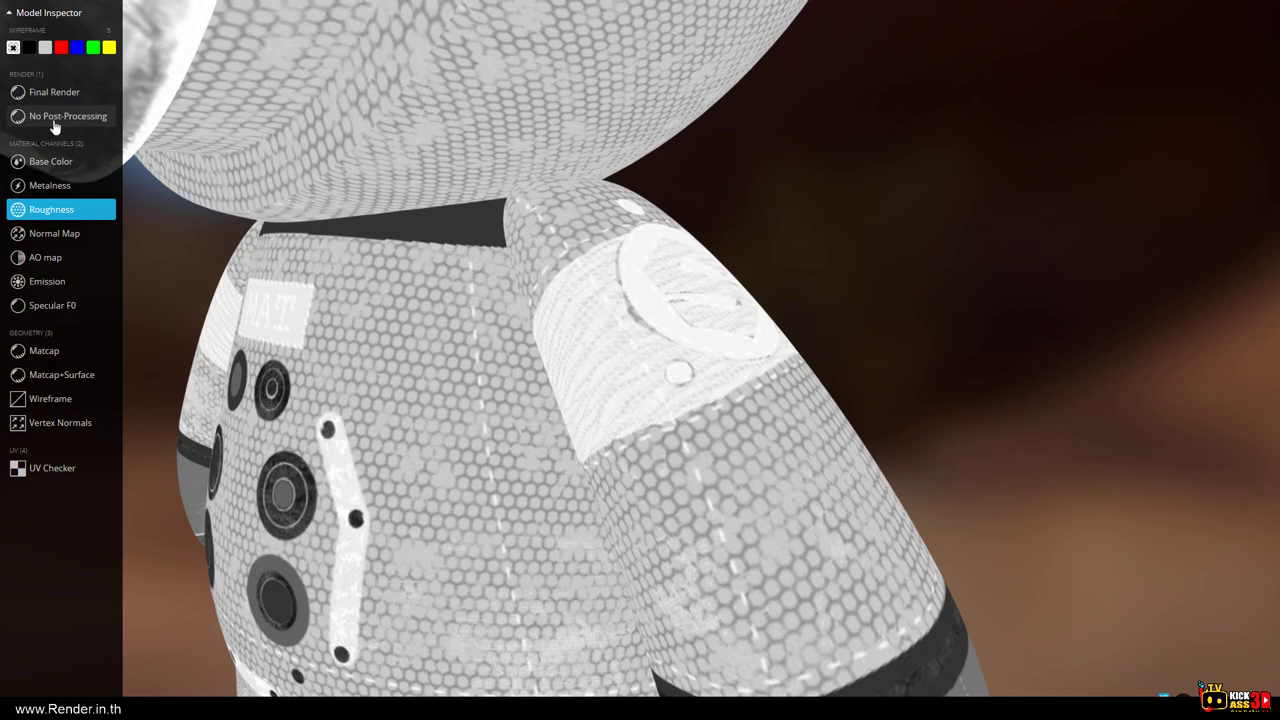
left_click(55, 120)
mouse_move(612, 317)
left_mouse_down()
mouse_move(256, 271)
mouse_move(420, 334)
mouse_move(614, 321)
mouse_move(485, 318)
left_mouse_up()
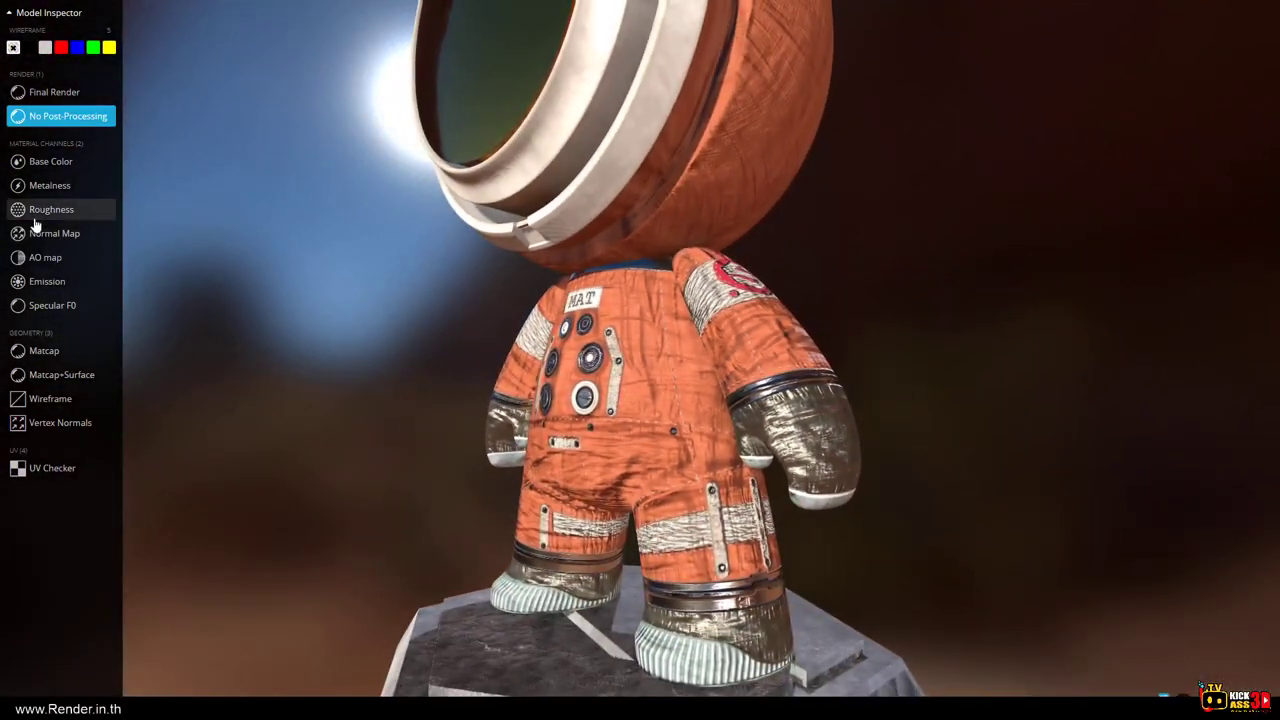
Switch to the Normal Map channel and orbit around the helmet, chest and base from below.
left_click(40, 240)
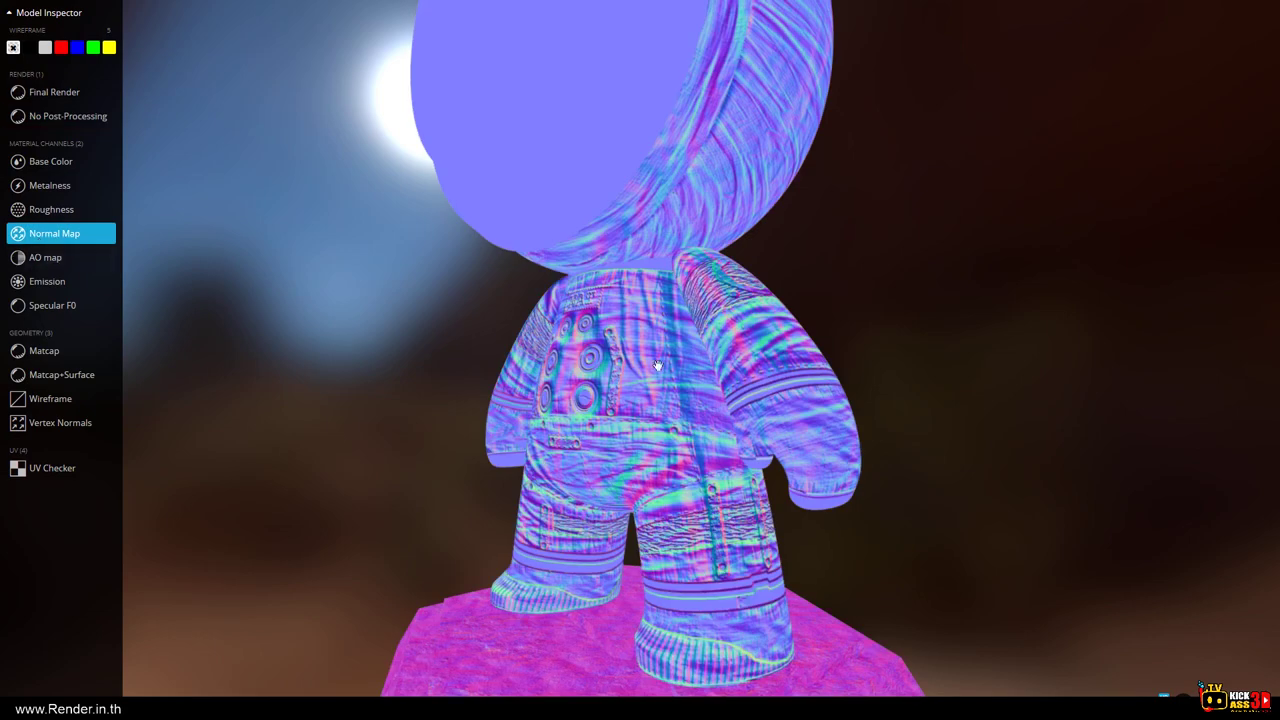
left_click_drag(690, 430, 648, 338)
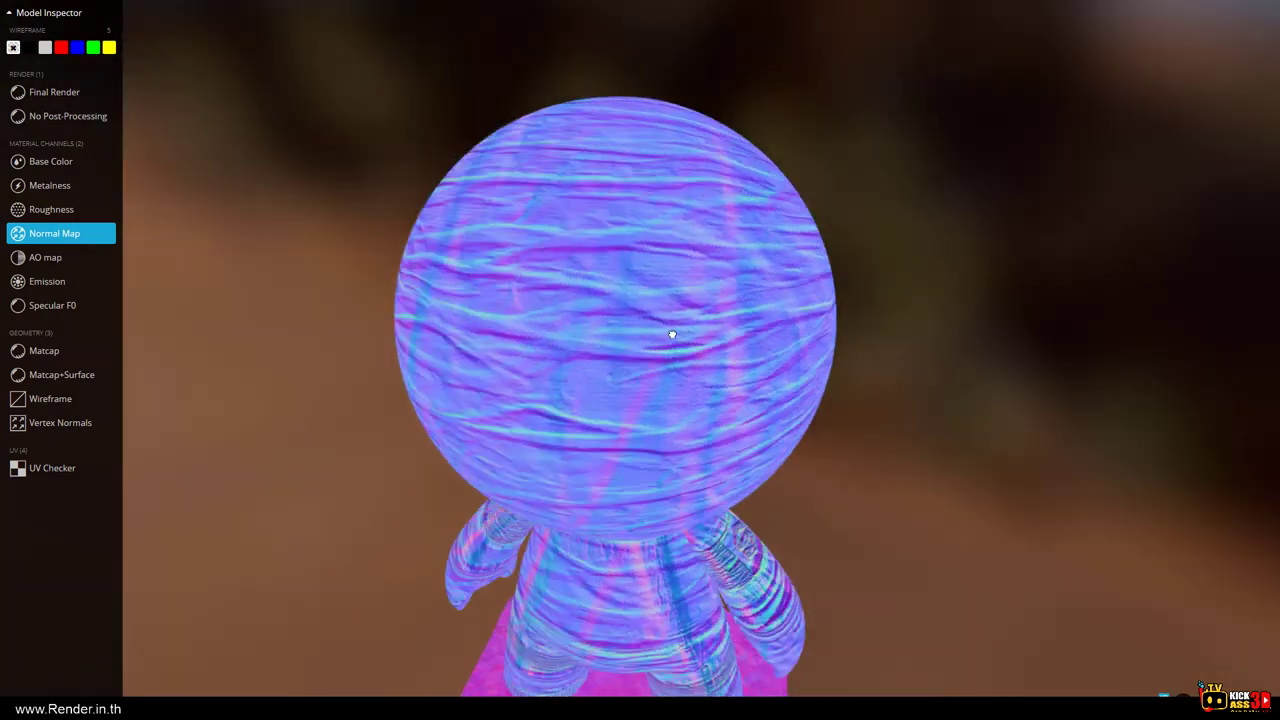
mouse_move(607, 336)
left_mouse_down()
mouse_move(594, 342)
mouse_move(737, 360)
mouse_move(688, 357)
left_mouse_up()
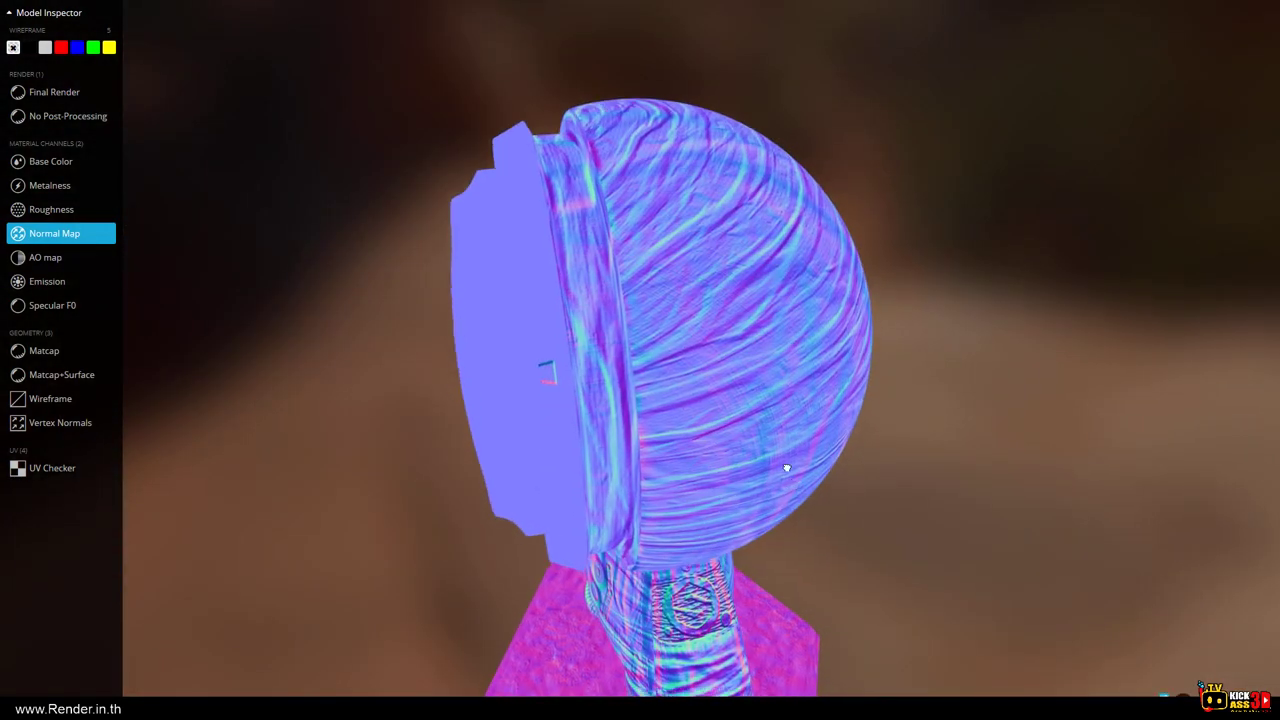
left_click_drag(773, 413, 486, 470)
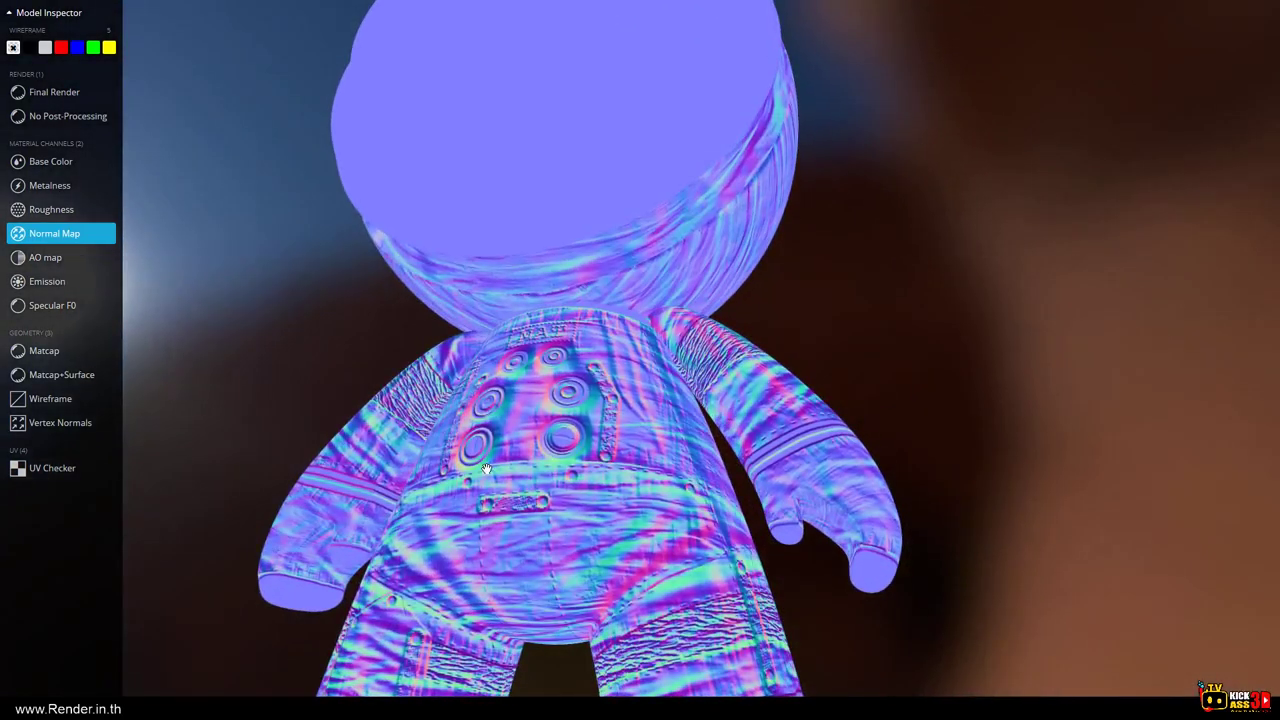
scroll(486, 470, "up", 3)
scroll(486, 470, "down", 3)
mouse_move(486, 470)
left_mouse_down()
mouse_move(621, 478)
mouse_move(659, 536)
mouse_move(540, 434)
left_mouse_up()
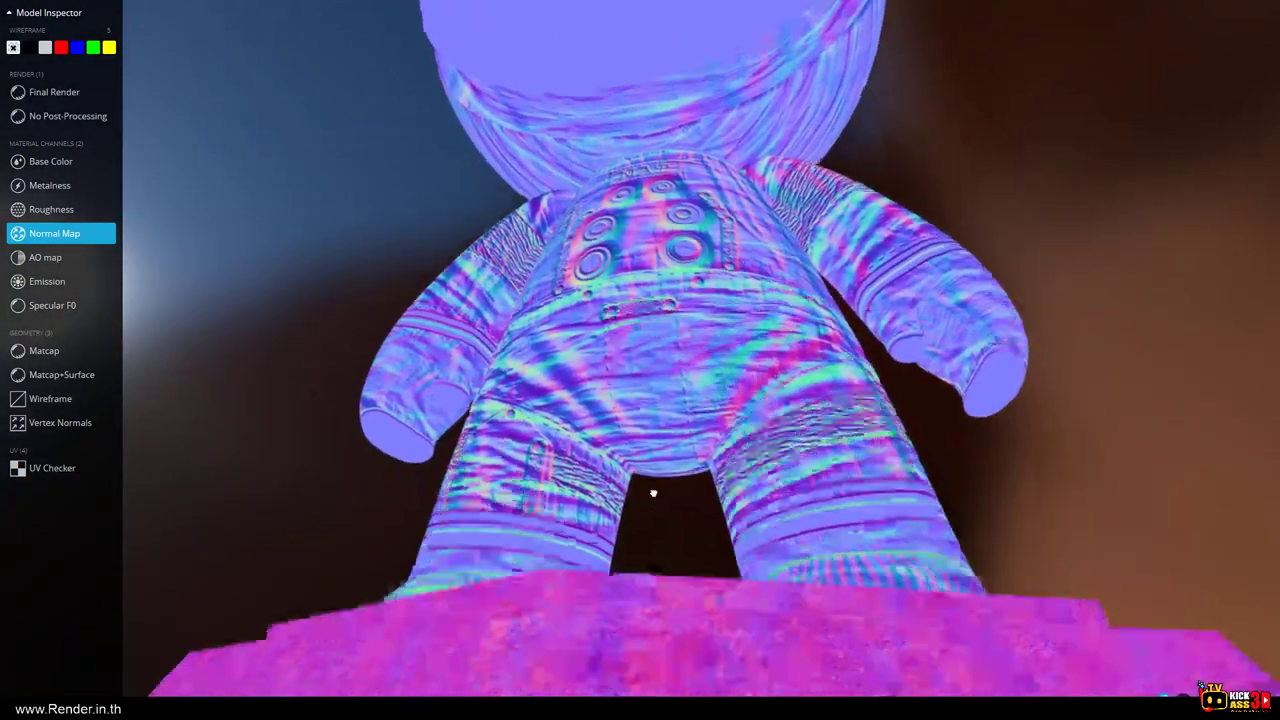
scroll(540, 434, "up", 5)
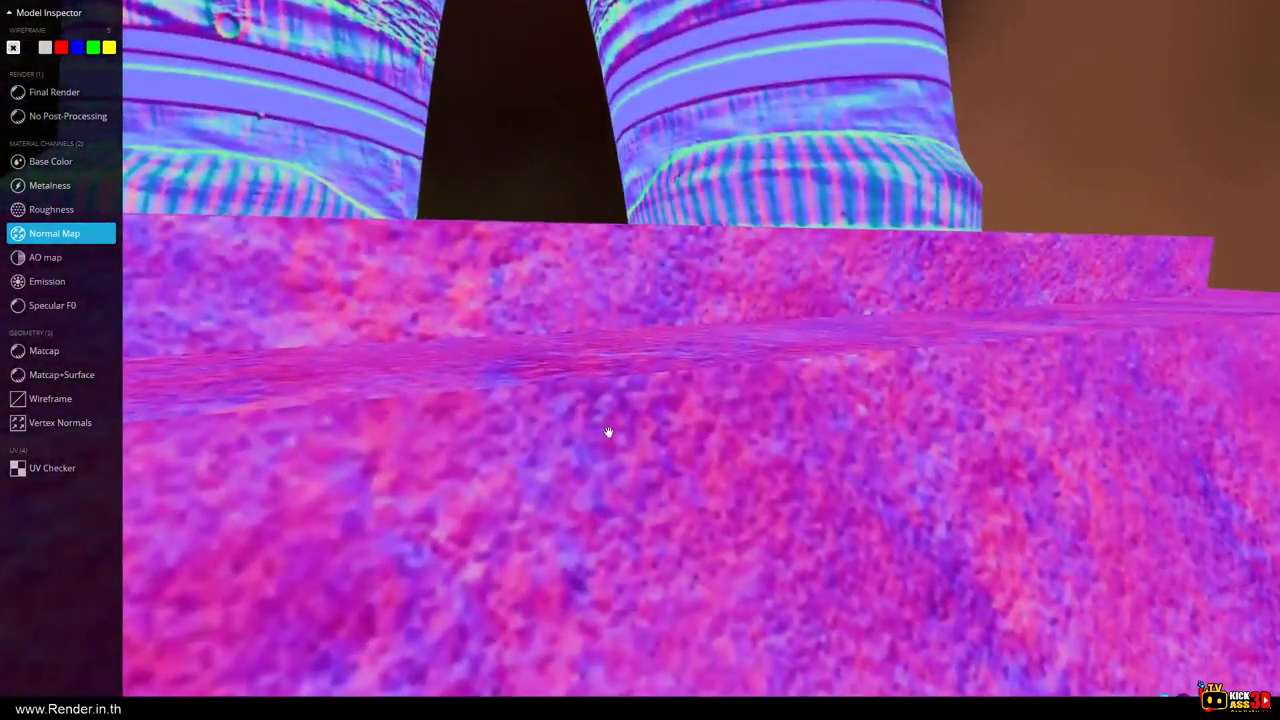
Return to No Post-Processing and zoom to a three-quarter view from above.
left_click(55, 117)
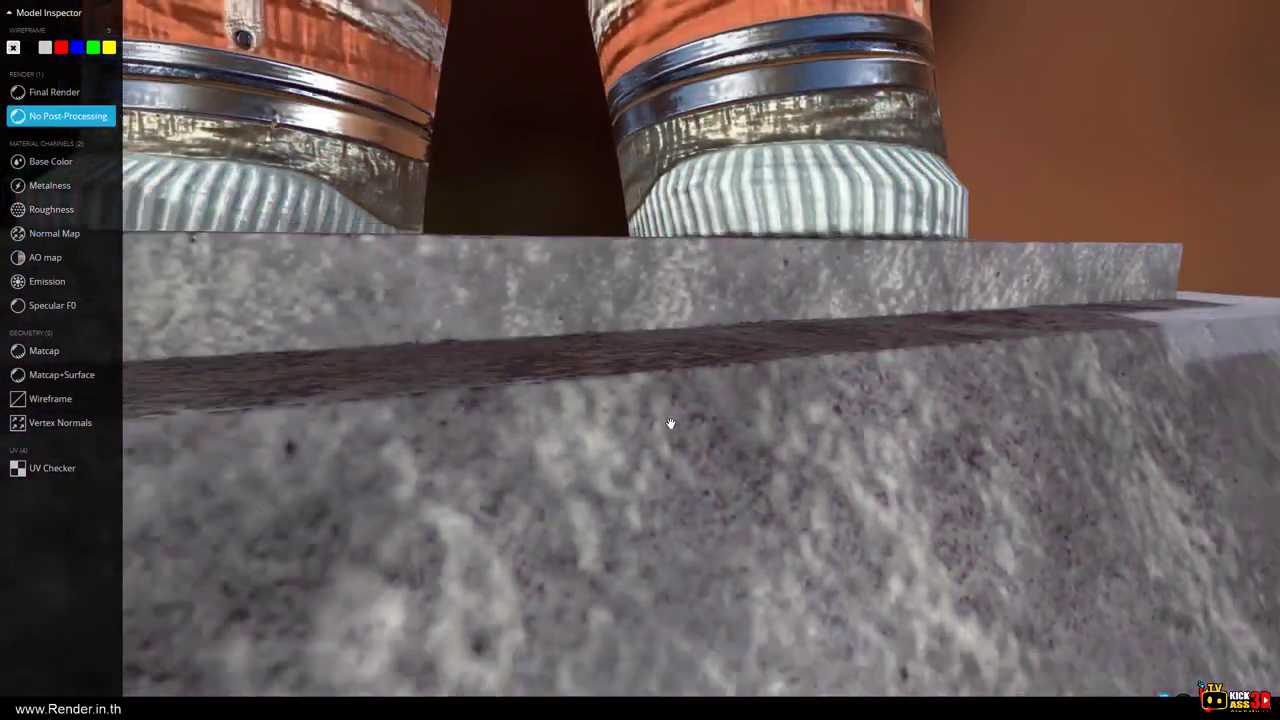
scroll(671, 423, "down", 3)
scroll(515, 373, "up", 3)
scroll(515, 373, "down", 3)
scroll(560, 366, "down", 5)
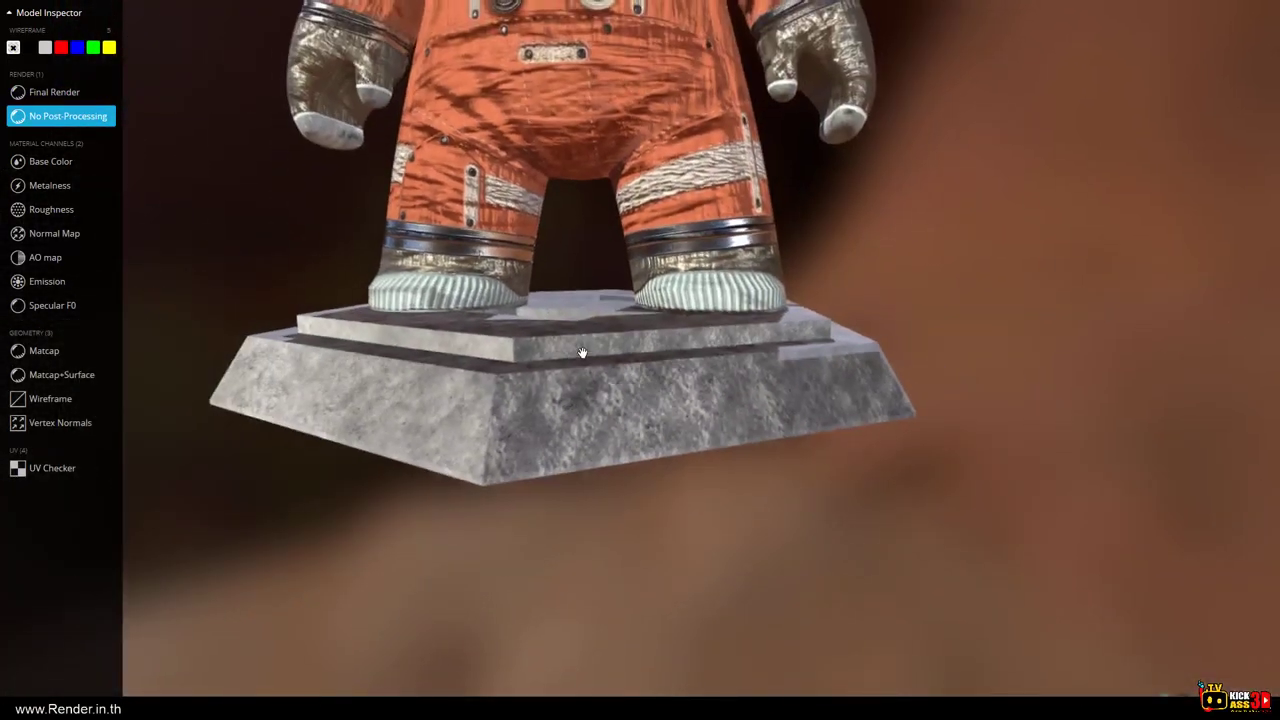
mouse_move(582, 352)
left_mouse_down()
mouse_move(571, 374)
mouse_move(514, 371)
mouse_move(526, 376)
left_mouse_up()
scroll(526, 376, "up", 1)
scroll(491, 380, "up", 3)
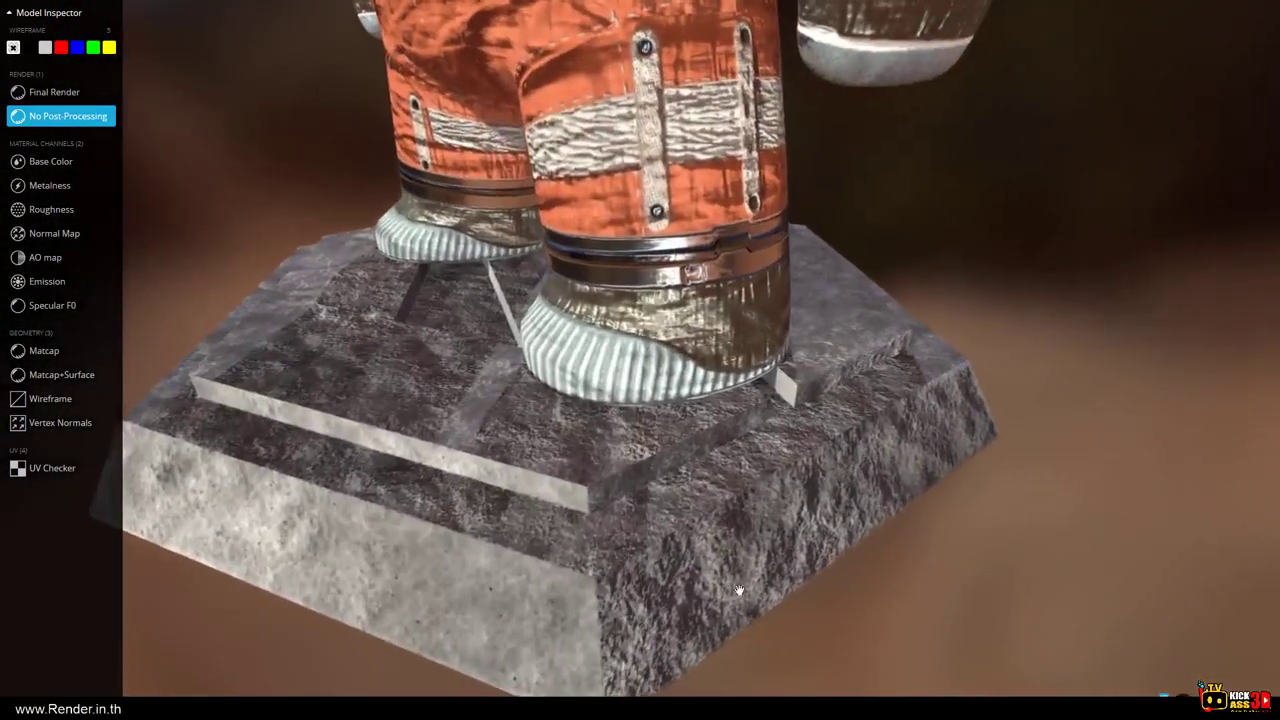
scroll(416, 505, "up", 2)
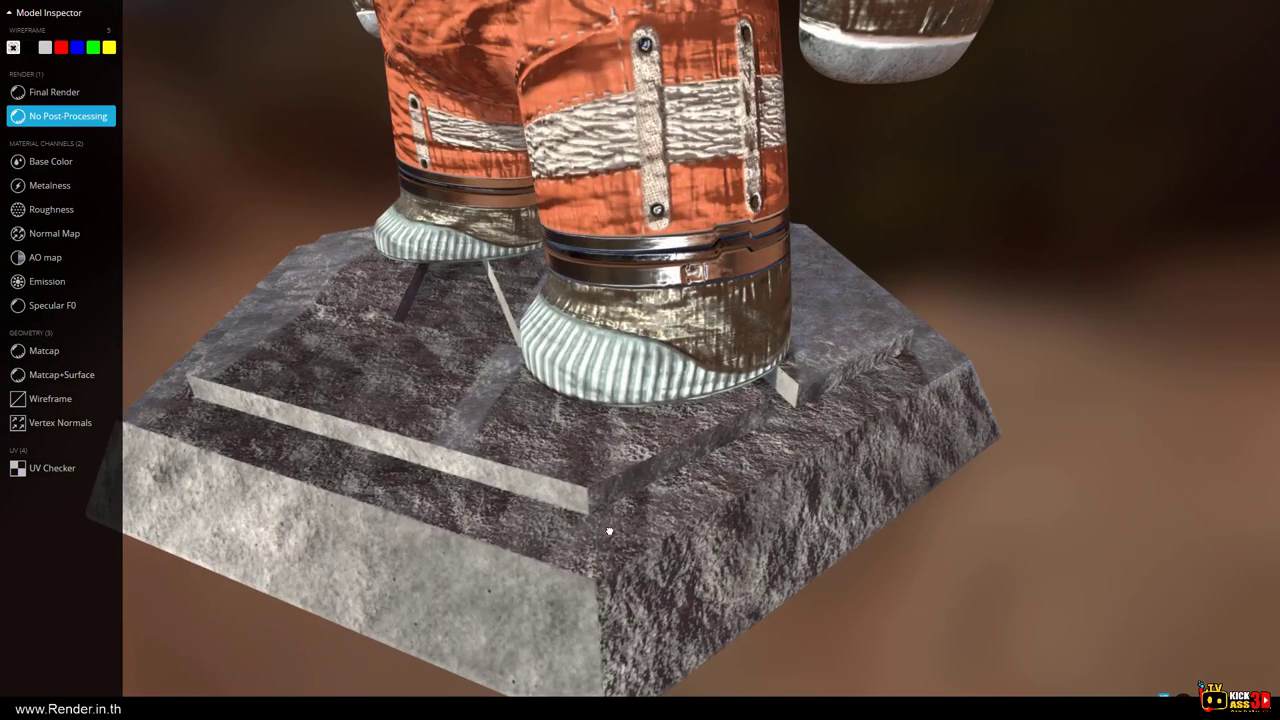
Orbit around the stone base, viewing its underside and its top steps.
mouse_move(609, 531)
left_mouse_down()
mouse_move(651, 514)
mouse_move(551, 484)
mouse_move(289, 289)
mouse_move(262, 233)
left_mouse_up()
mouse_move(378, 336)
left_mouse_down()
mouse_move(360, 334)
mouse_move(414, 360)
mouse_move(245, 298)
left_mouse_up()
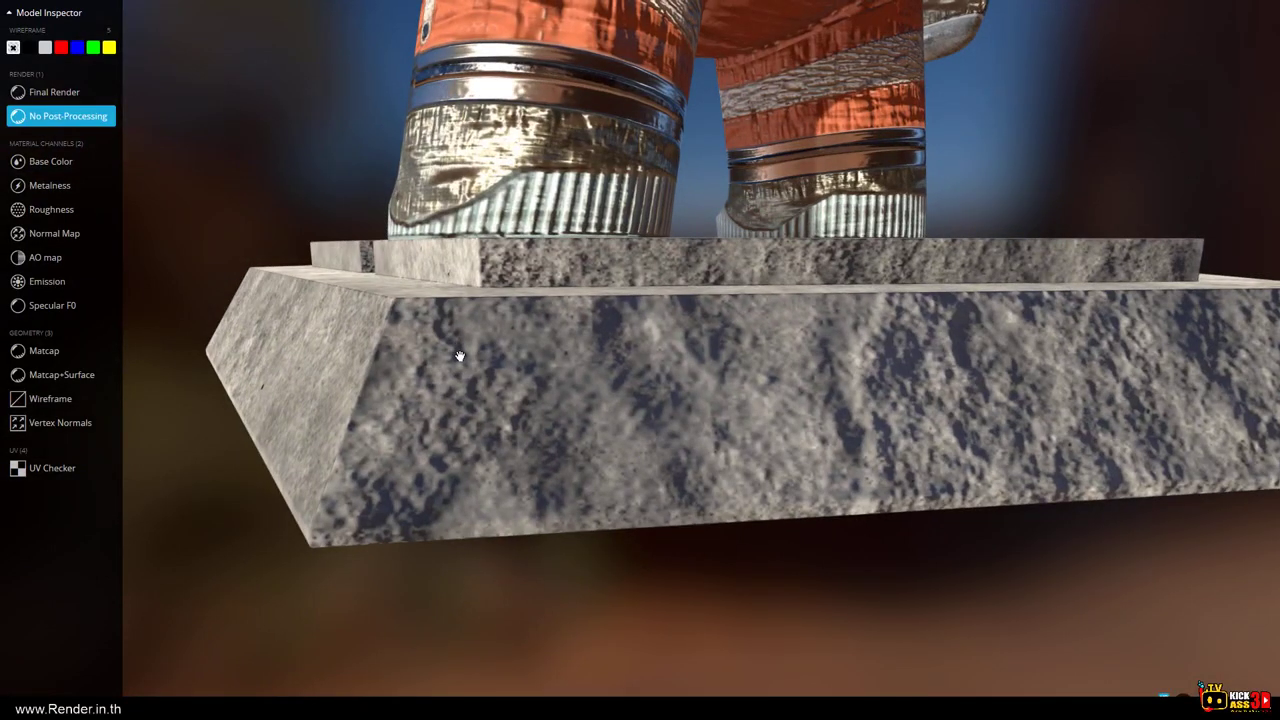
mouse_move(609, 405)
left_mouse_down()
mouse_move(694, 417)
mouse_move(551, 400)
mouse_move(403, 409)
mouse_move(615, 409)
mouse_move(486, 357)
mouse_move(480, 390)
mouse_move(501, 404)
mouse_move(566, 414)
mouse_move(342, 273)
left_mouse_up()
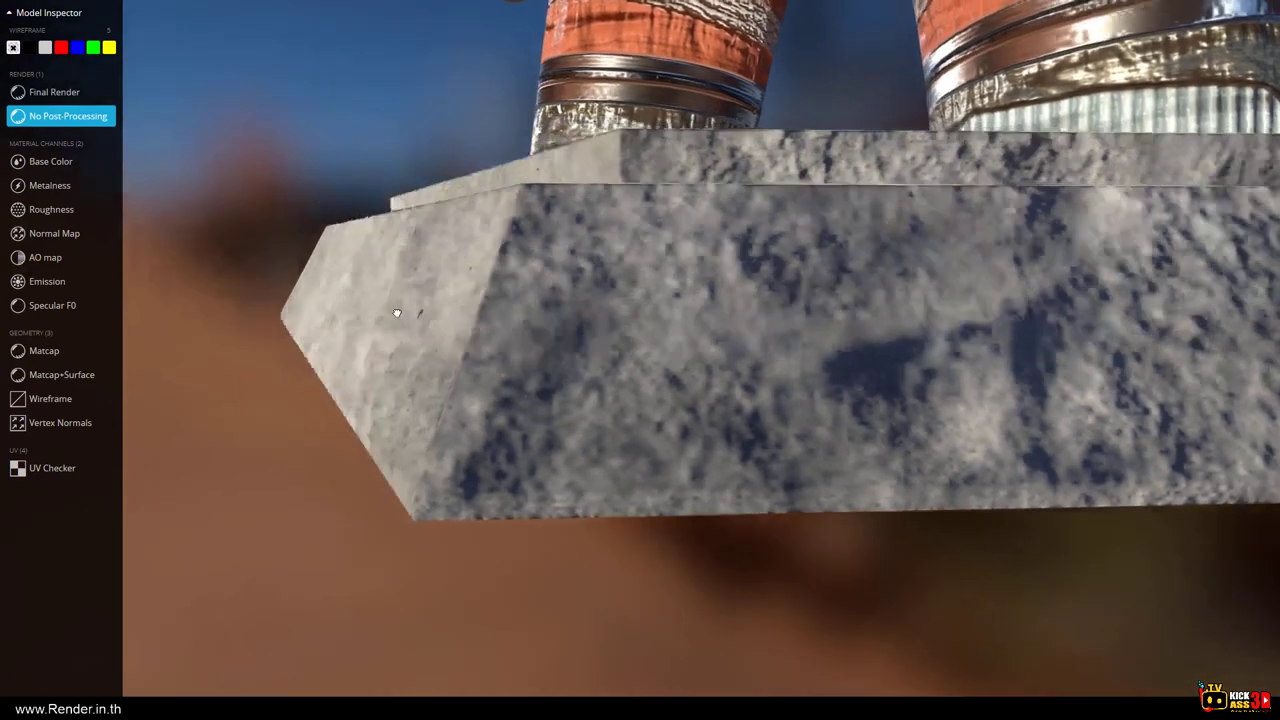
mouse_move(397, 309)
left_mouse_down()
mouse_move(476, 333)
mouse_move(910, 337)
left_mouse_up()
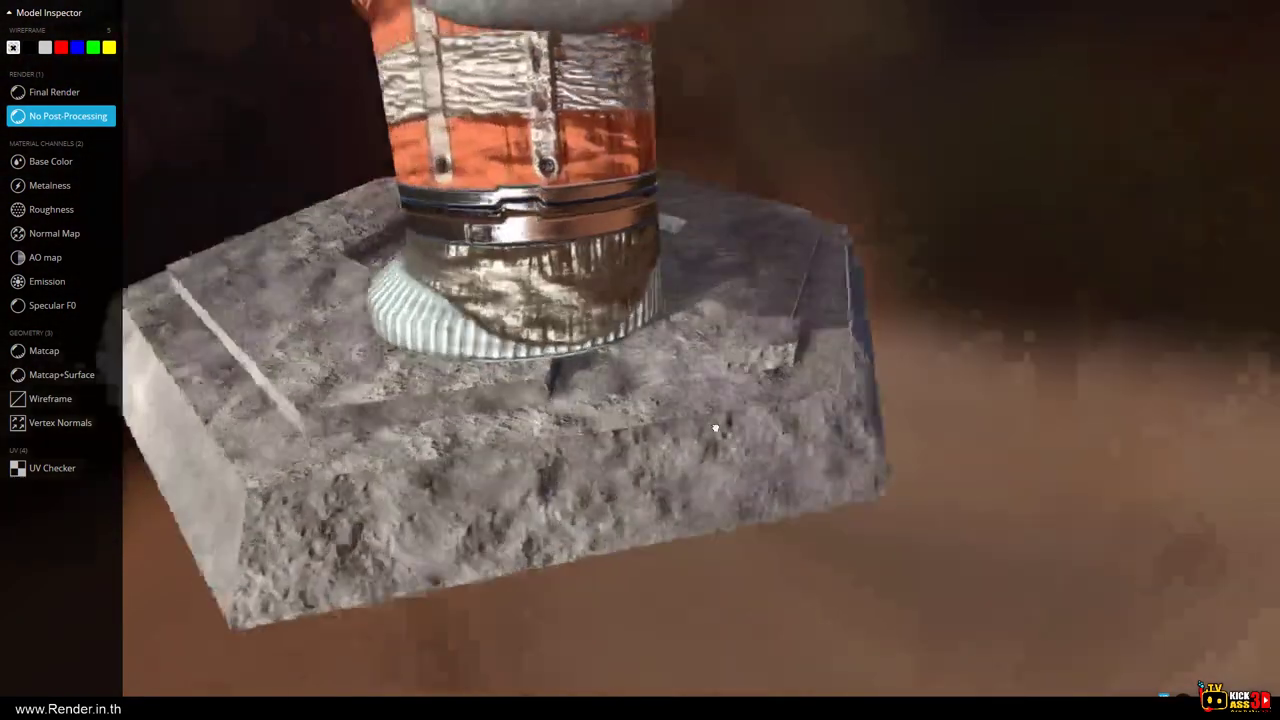
scroll(775, 436, "up", 5)
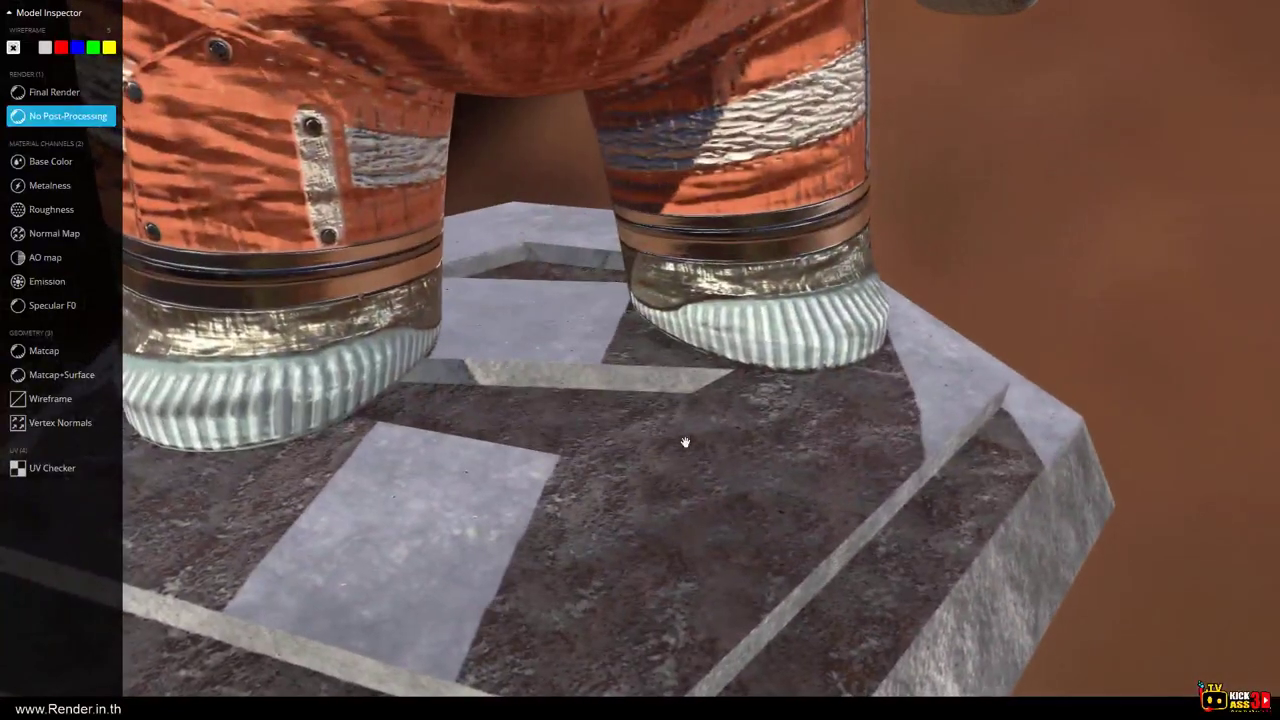
scroll(630, 463, "up", 2)
Tilt back from the boots to a low side view of the whole astronaut.
left_click_drag(573, 483, 571, 471)
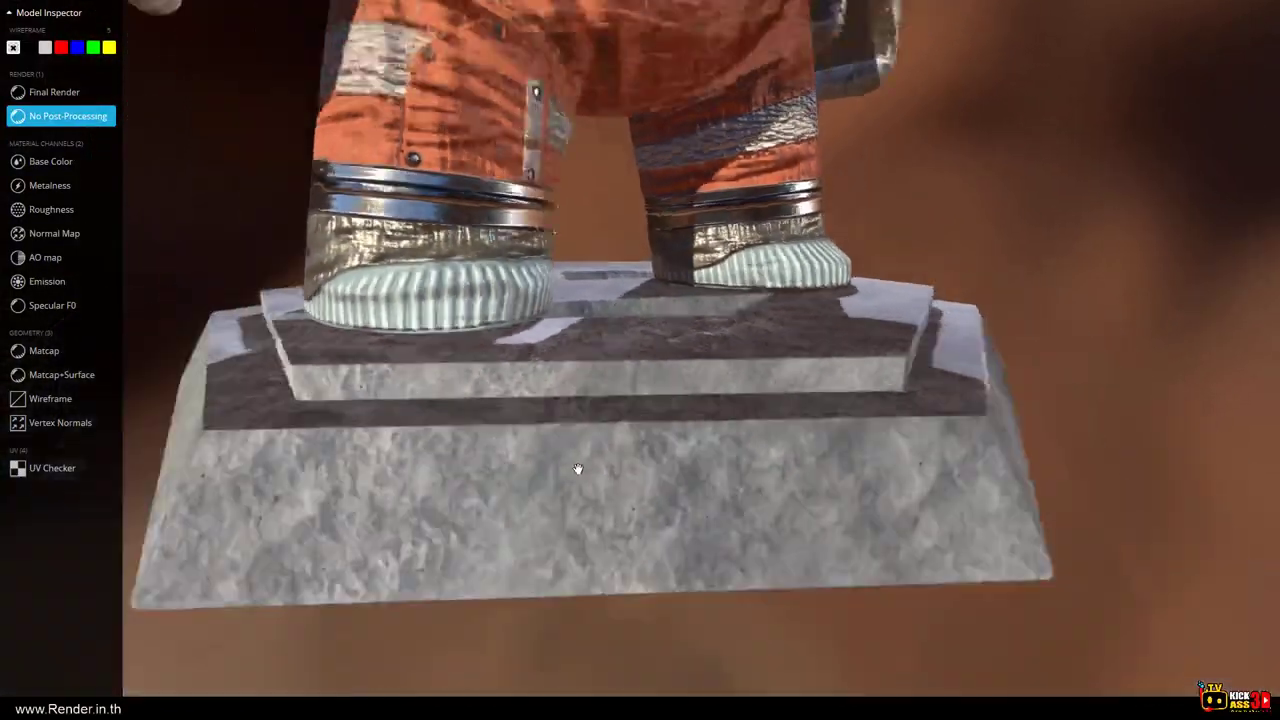
scroll(577, 469, "down", 5)
left_click_drag(577, 469, 660, 441)
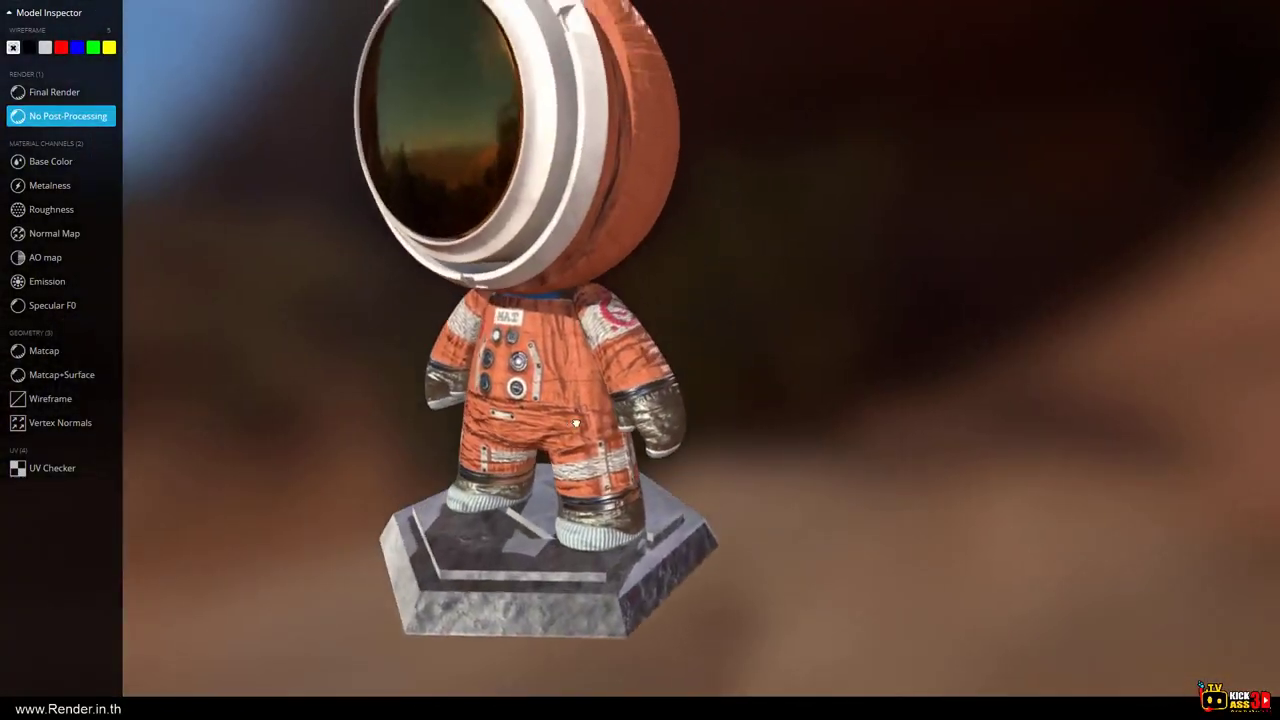
scroll(660, 441, "up", 3)
scroll(660, 441, "down", 3)
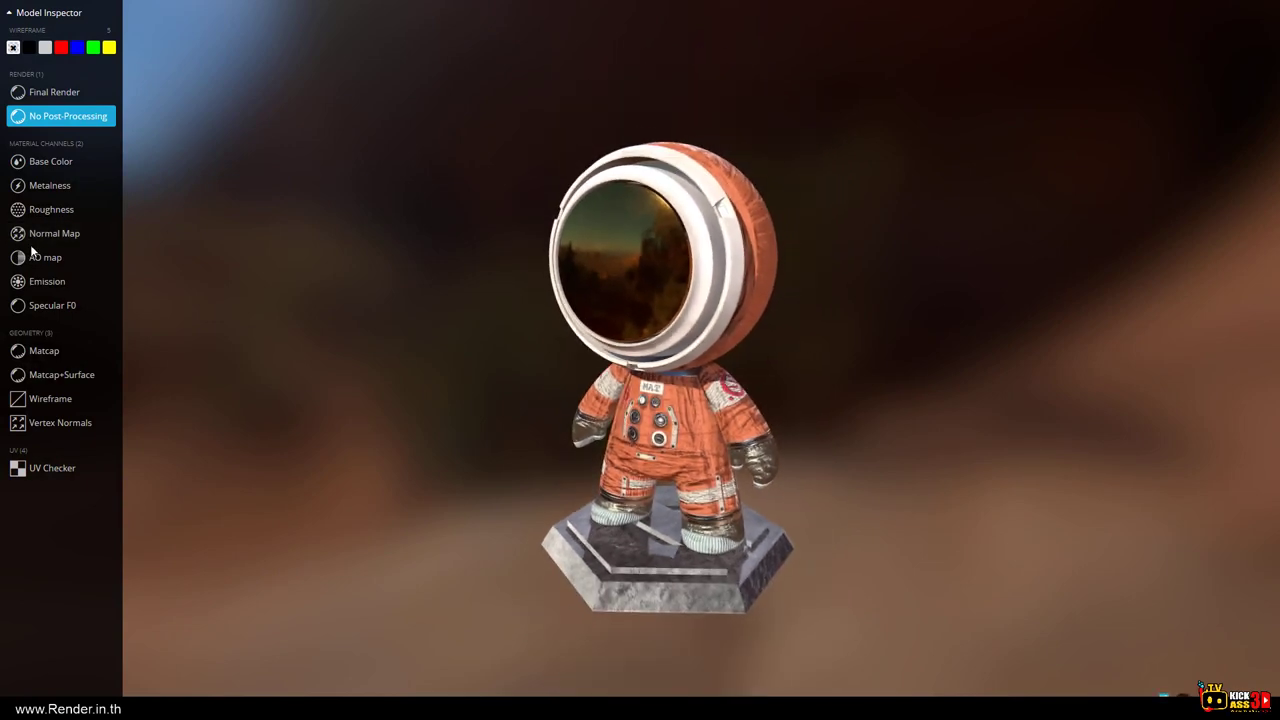
Orbit to a low side view of the helmet and body, then show the Emission channel.
left_click_drag(179, 260, 843, 369)
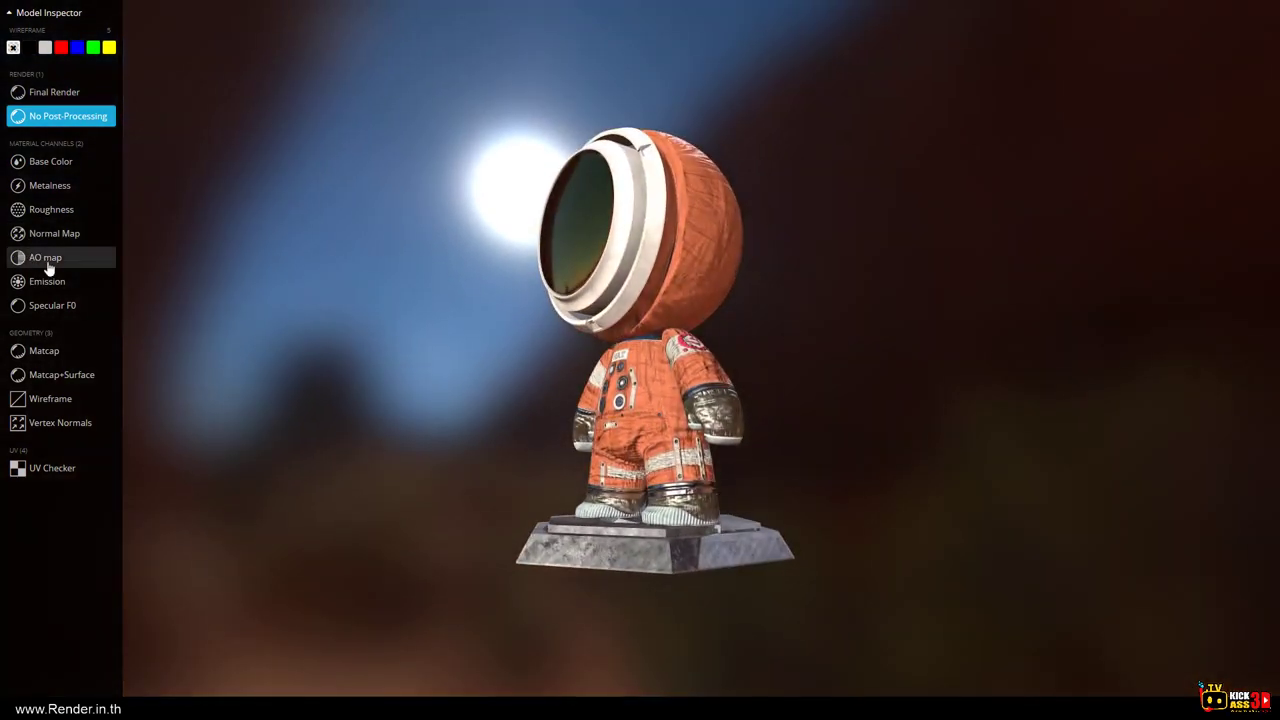
scroll(700, 330, "up", 4)
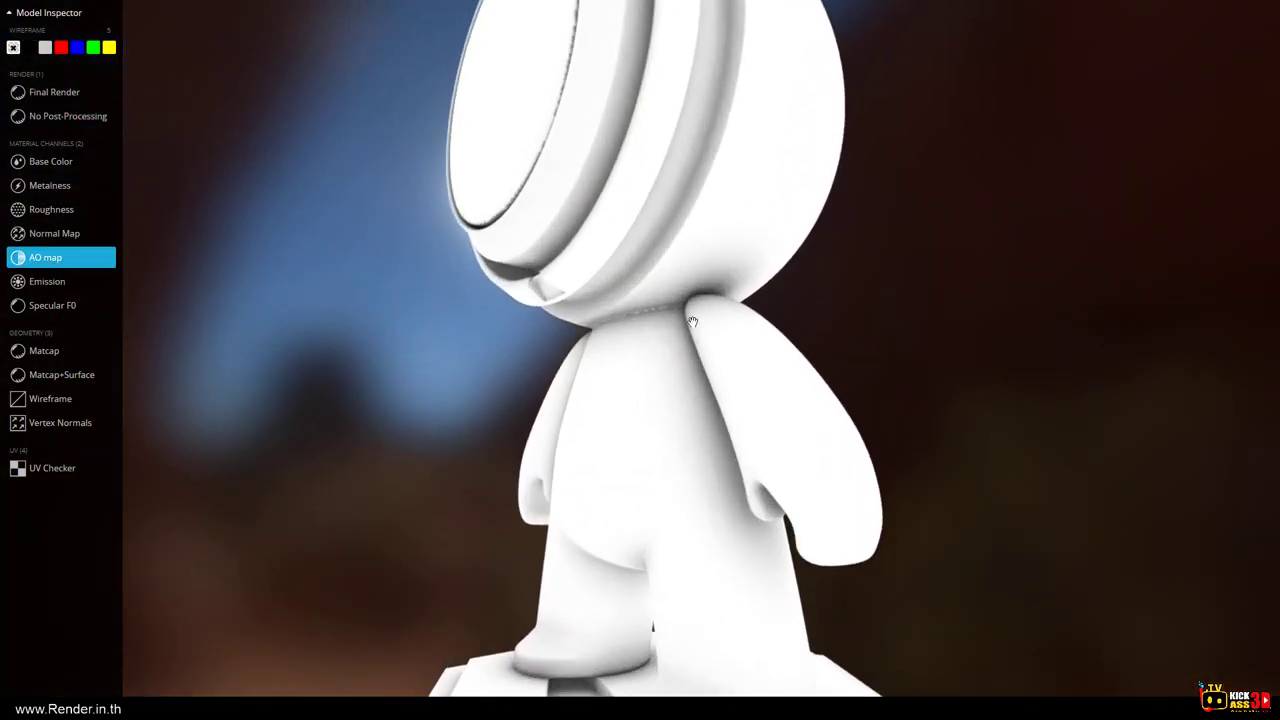
mouse_move(600, 330)
left_mouse_down()
mouse_move(732, 328)
mouse_move(689, 309)
mouse_move(529, 294)
mouse_move(610, 300)
mouse_move(705, 416)
left_mouse_up()
scroll(610, 300, "down", 3)
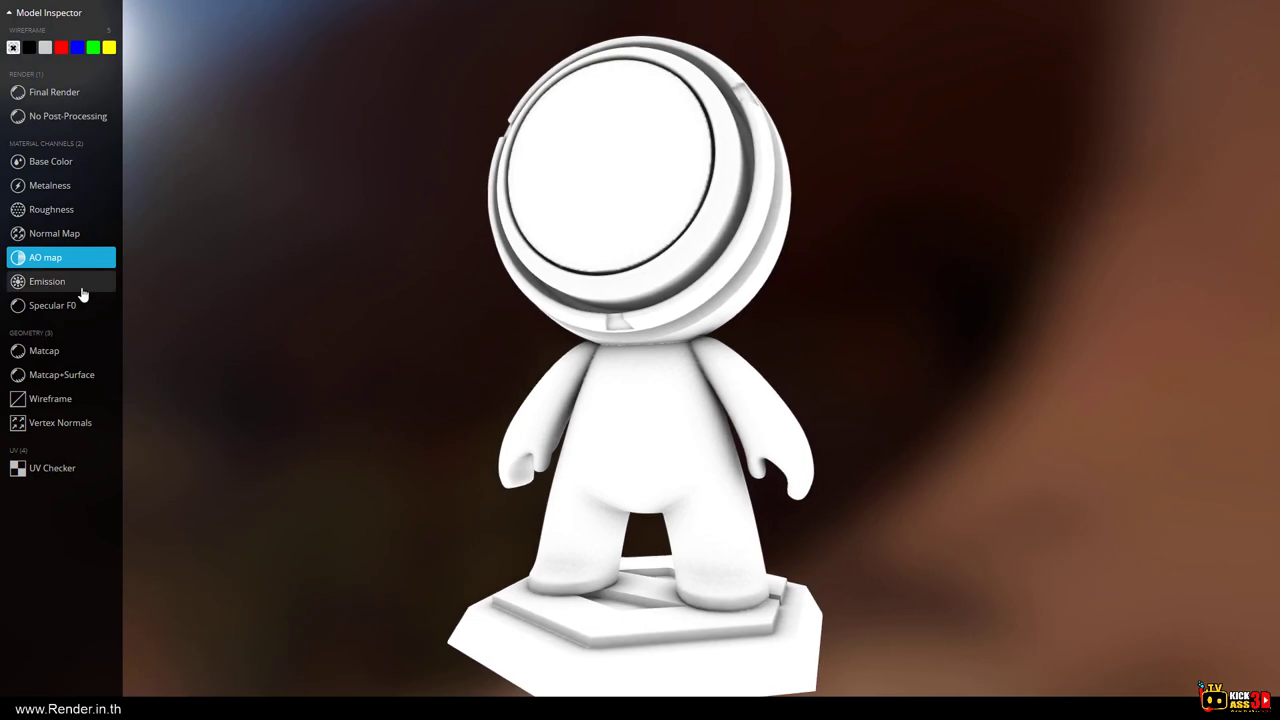
left_click(83, 292)
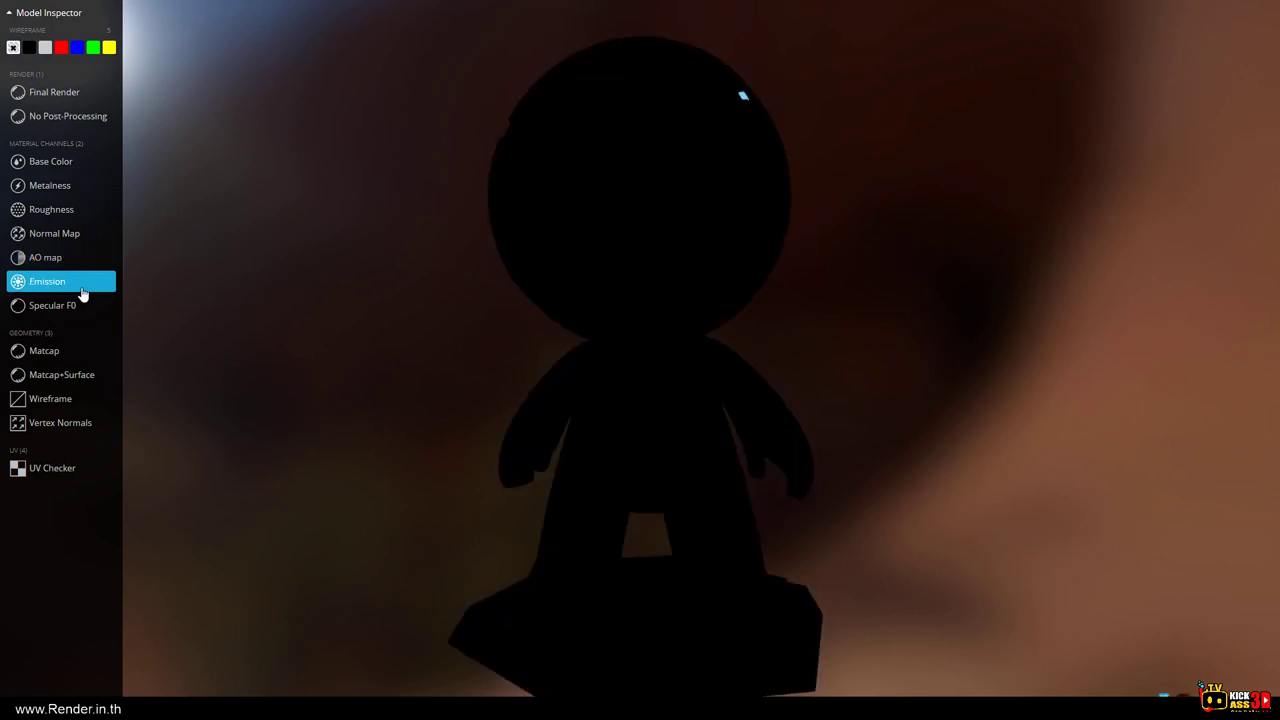
Compare with the No Post-Processing render, orbiting onto the helmet.
left_click(57, 118)
scroll(806, 231, "up", 3)
mouse_move(806, 231)
left_mouse_down()
mouse_move(676, 138)
mouse_move(729, 134)
left_mouse_up()
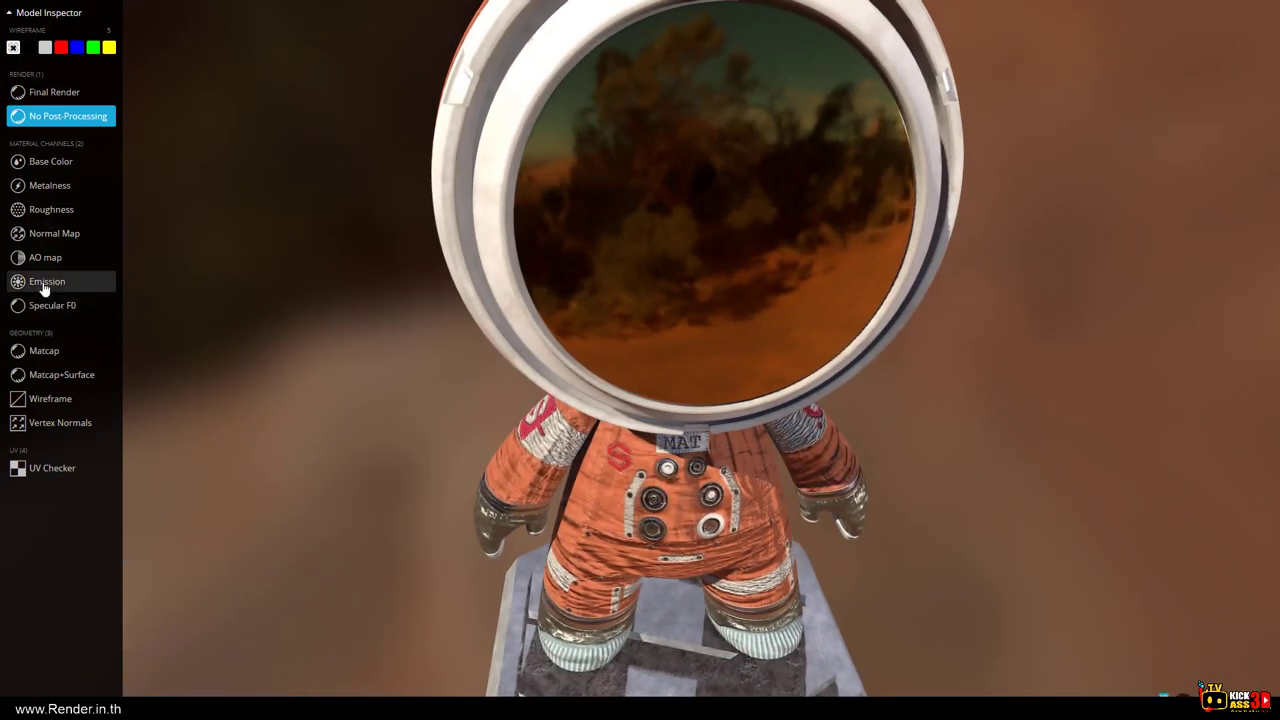
Switch back to Emission and tilt so the dark head fills the view.
left_click(44, 285)
mouse_move(686, 306)
left_mouse_down()
mouse_move(646, 368)
mouse_move(793, 308)
mouse_move(783, 320)
left_mouse_up()
scroll(650, 333, "down", 3)
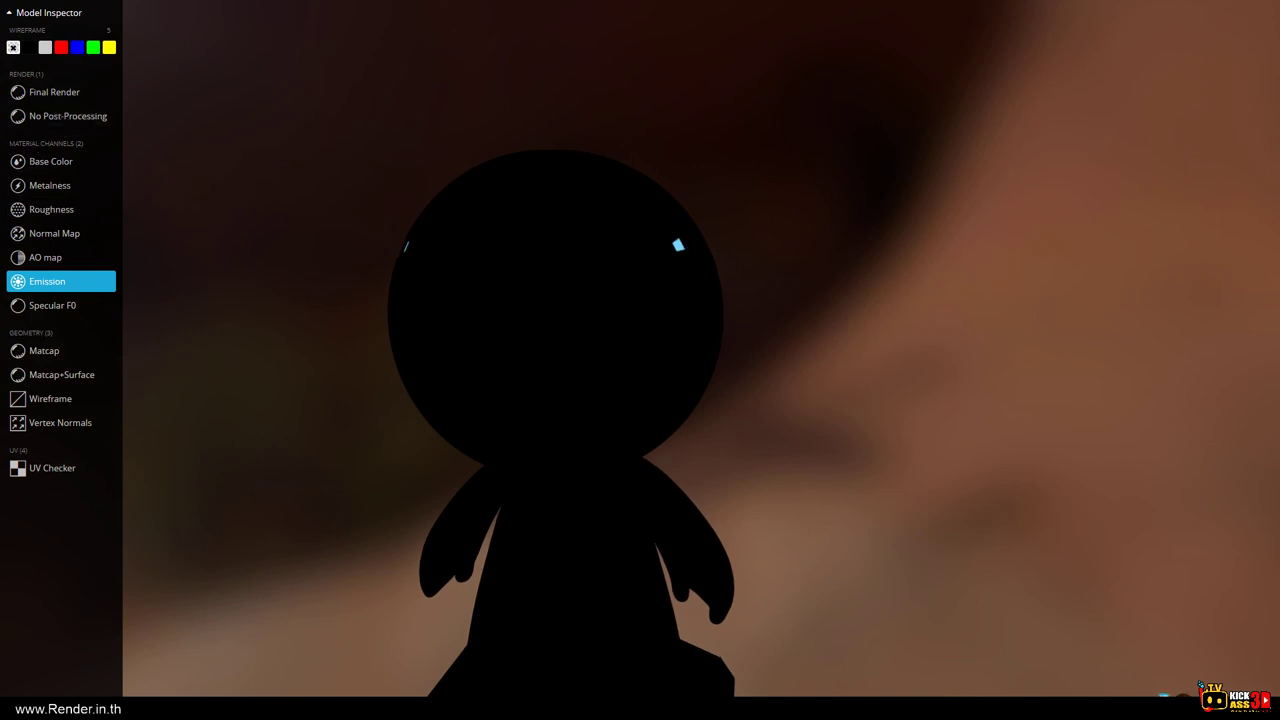
scroll(738, 318, "up", 3)
left_click_drag(738, 318, 734, 178)
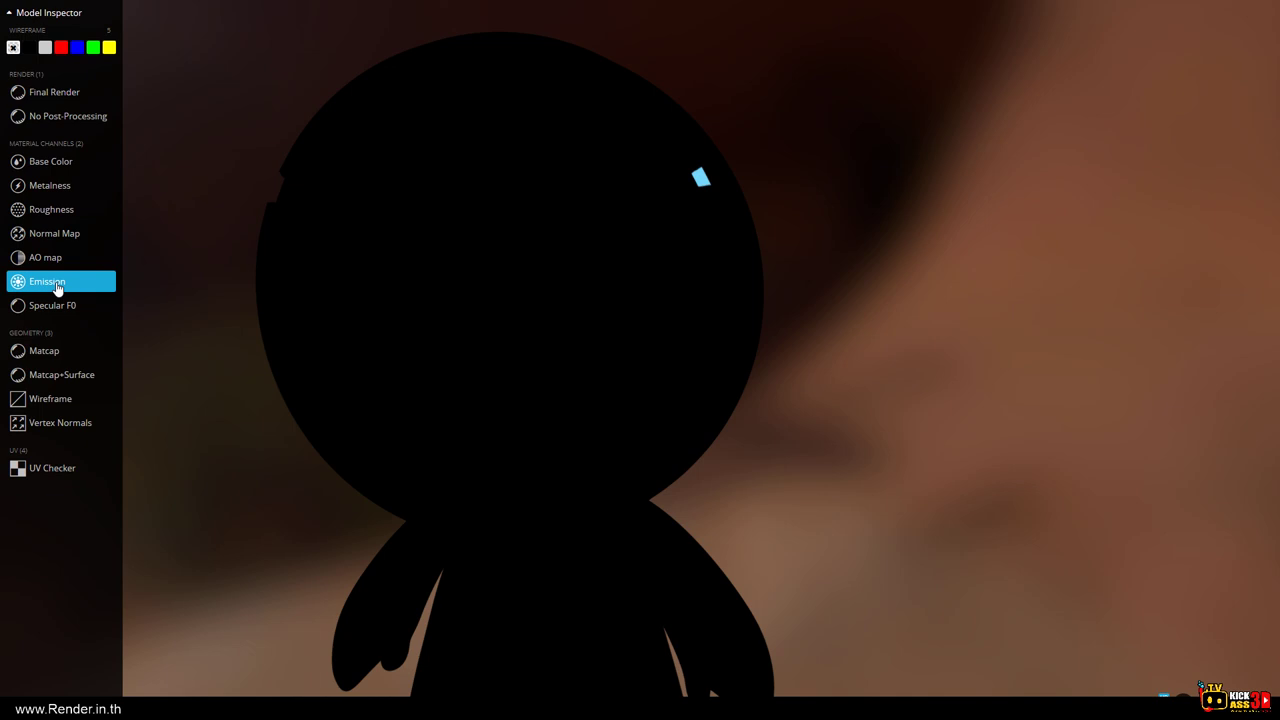
Restore full colour with No Post-Processing and compare it against Final Render.
left_click(56, 117)
left_click(57, 101)
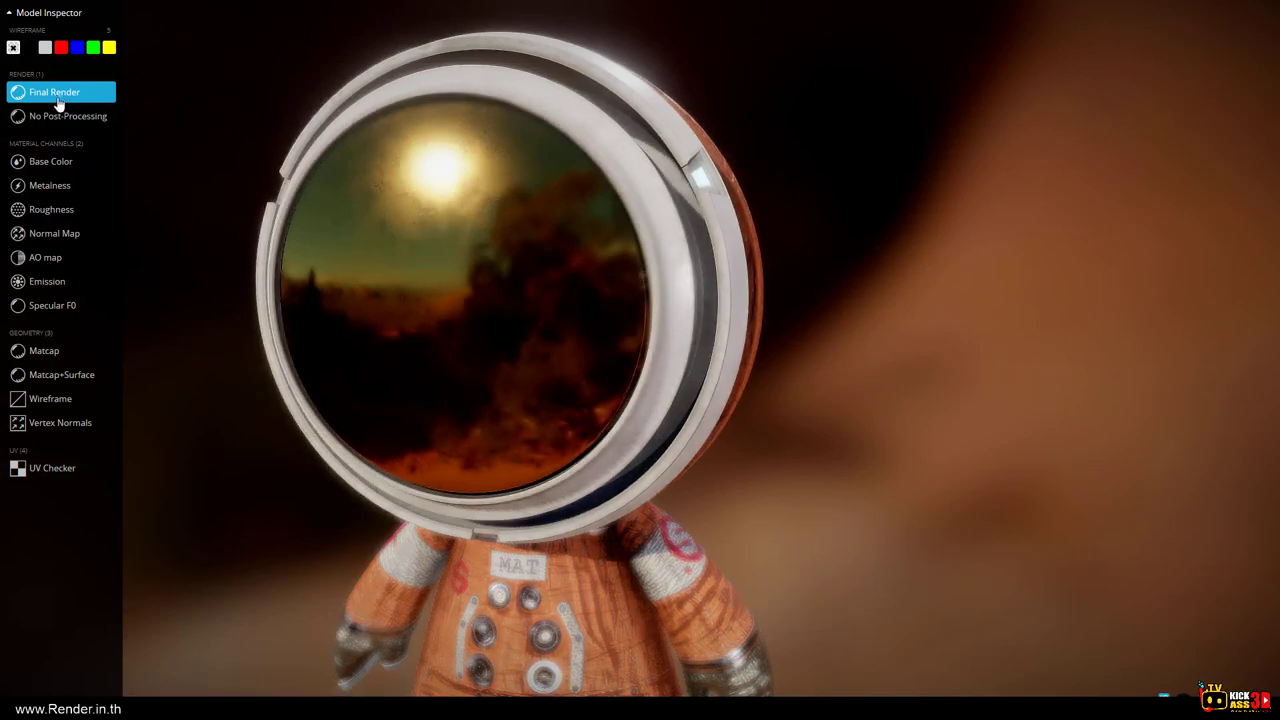
left_click(59, 116)
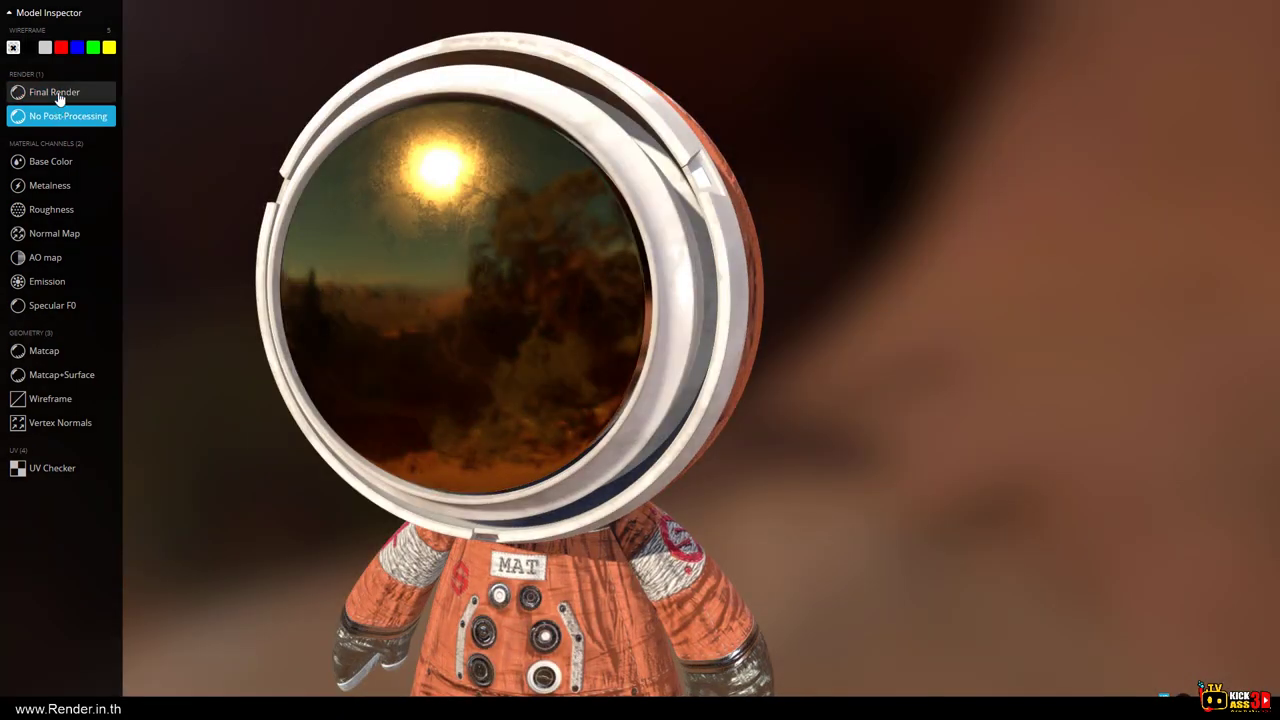
left_click(58, 97)
Orbit to side and front-left views, comparing again and ending on Final Render.
mouse_move(389, 217)
left_mouse_down()
mouse_move(377, 209)
mouse_move(480, 203)
left_mouse_up()
scroll(500, 217, "down", 2)
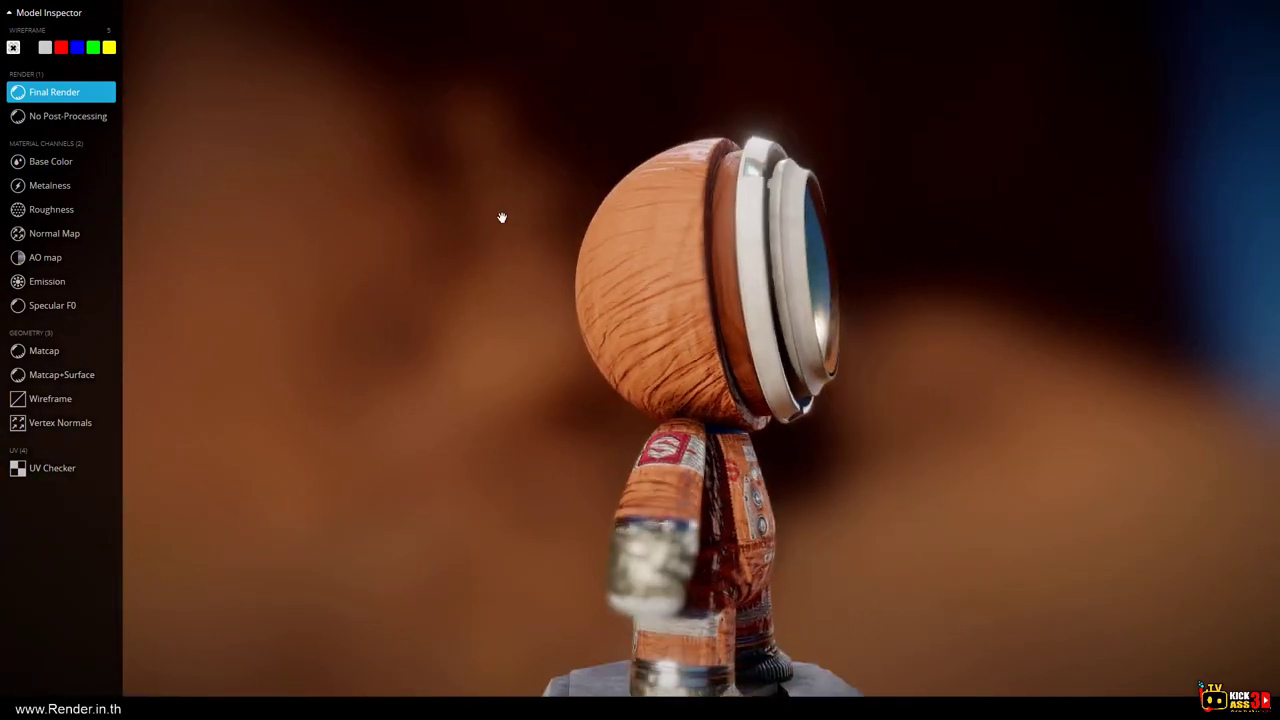
left_click_drag(726, 416, 712, 402)
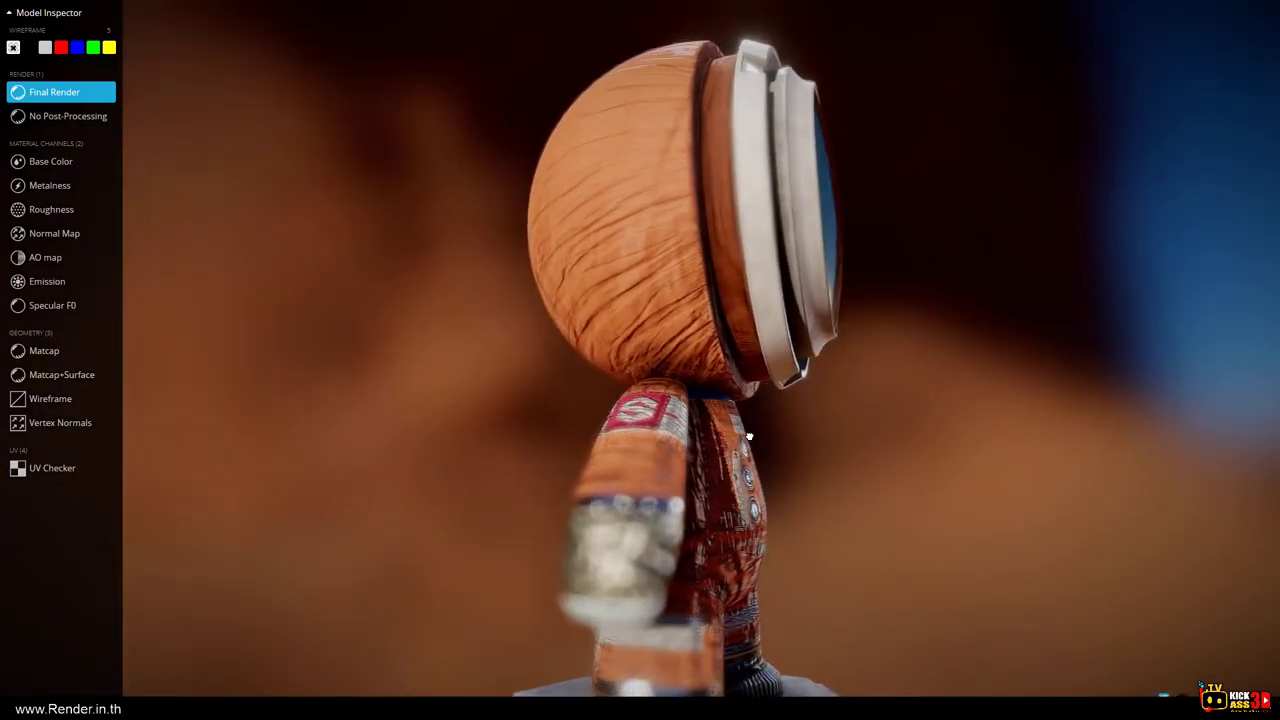
left_click(74, 117)
left_click_drag(391, 209, 669, 323)
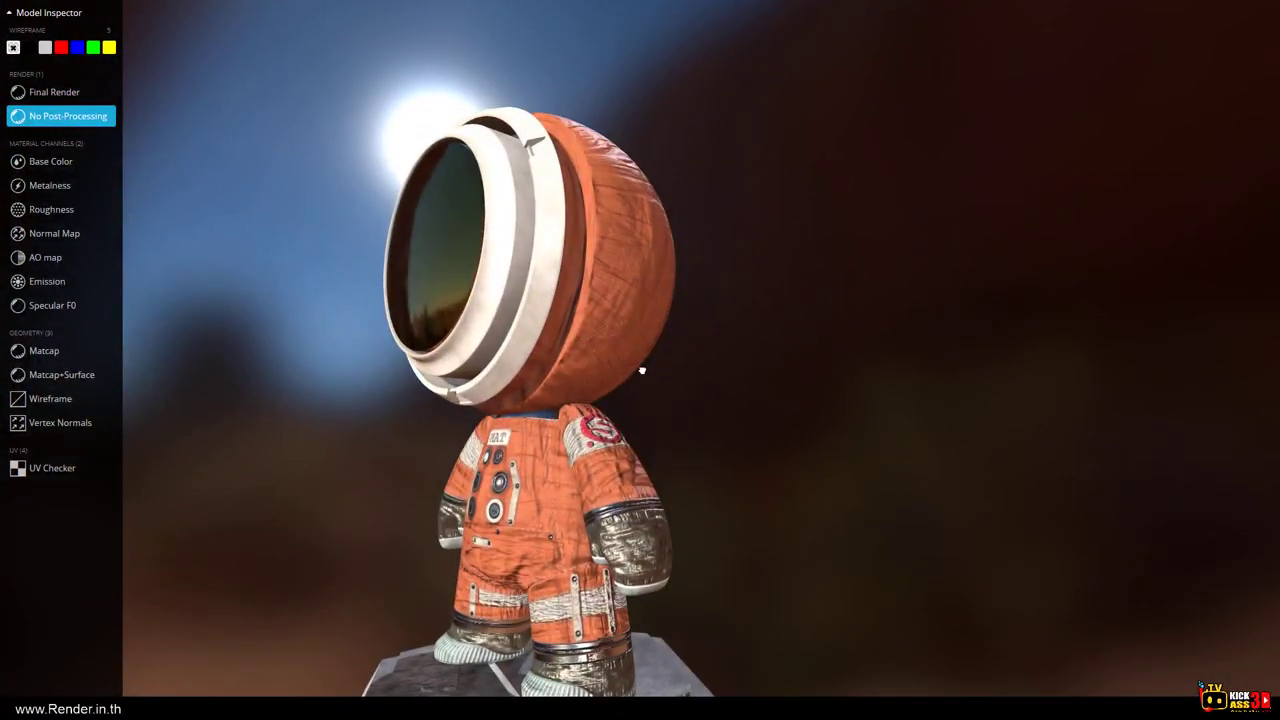
left_click(62, 92)
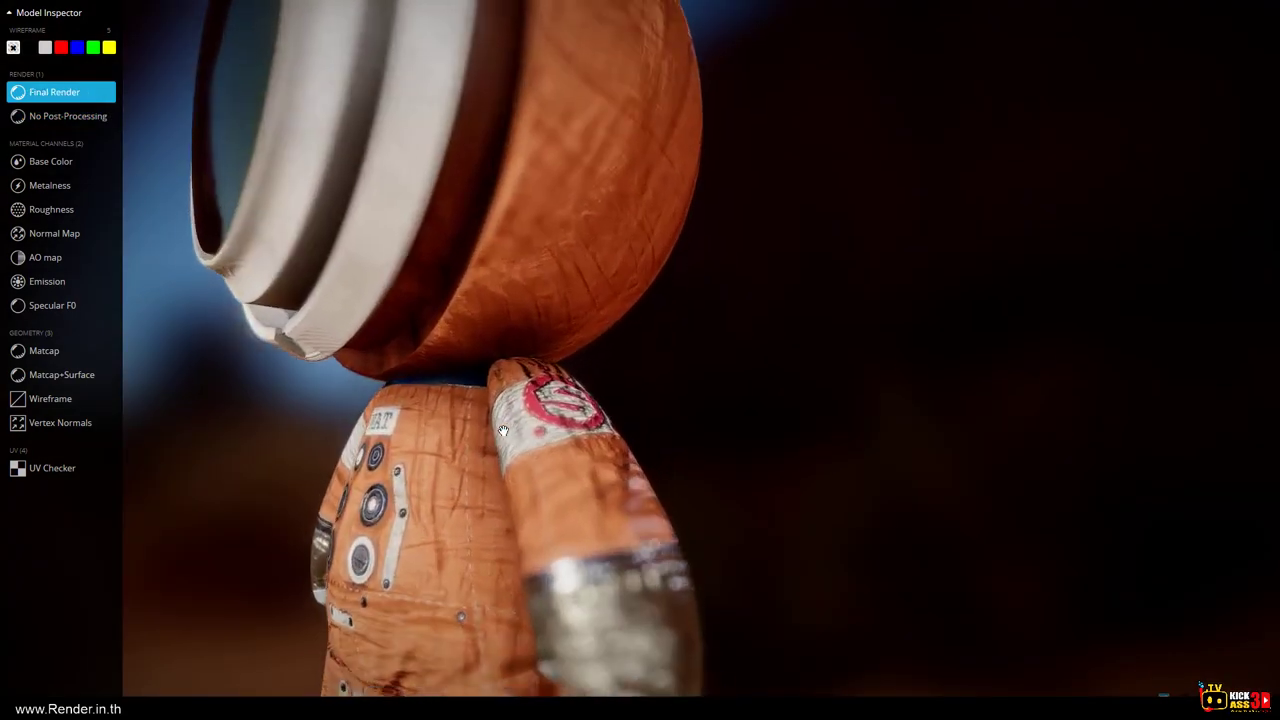
Exit fullscreen and scroll the model page to the In Collections list.
key("Escape")
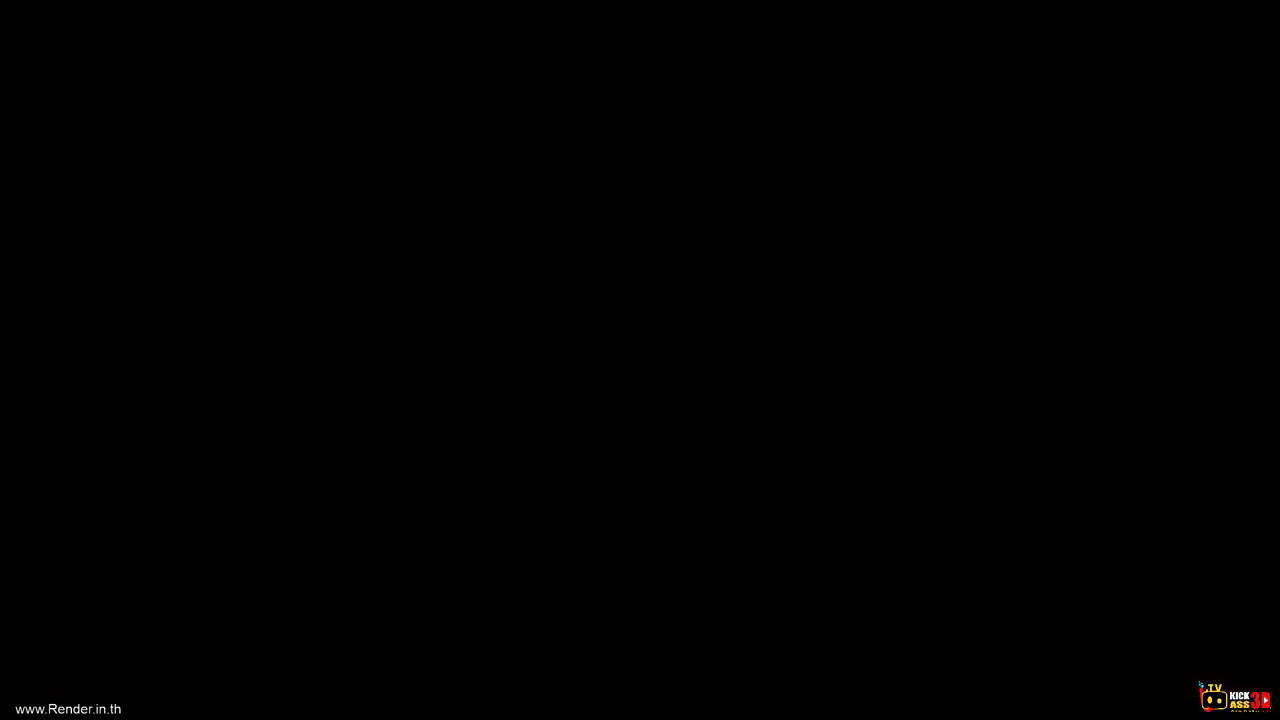
scroll(998, 442, "down", 5)
scroll(1015, 300, "up", 4)
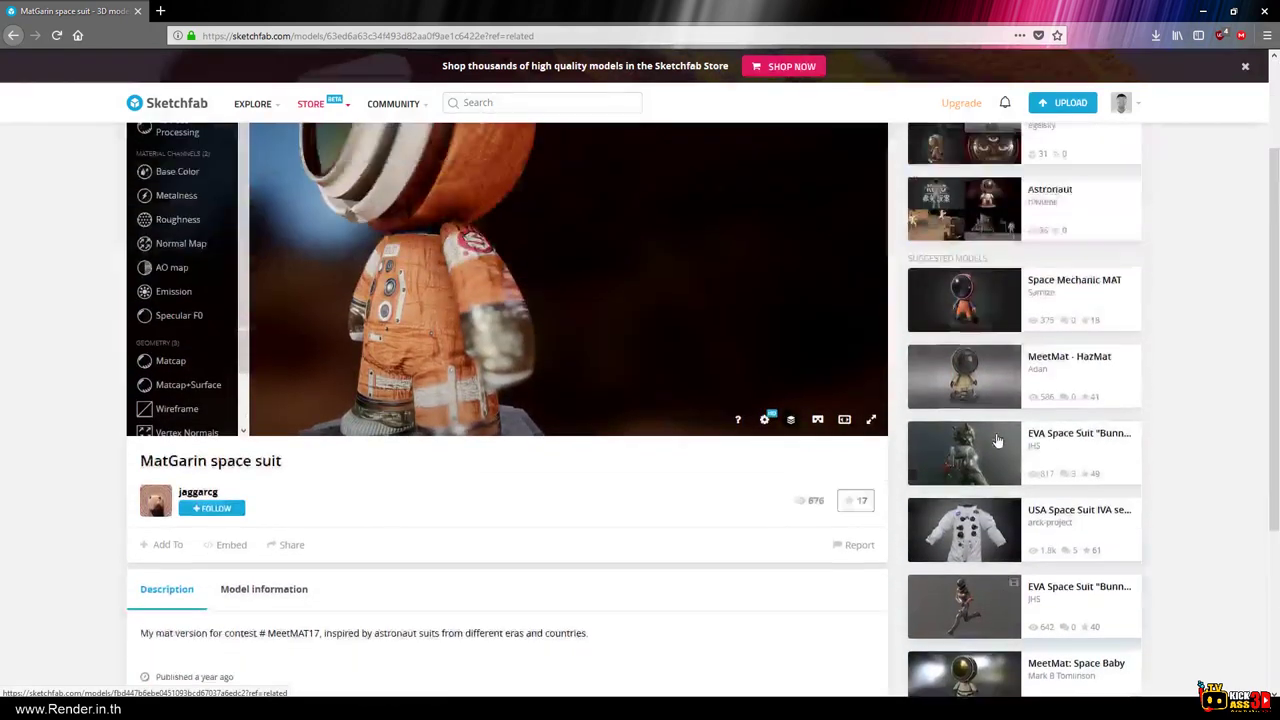
scroll(968, 244, "up", 2)
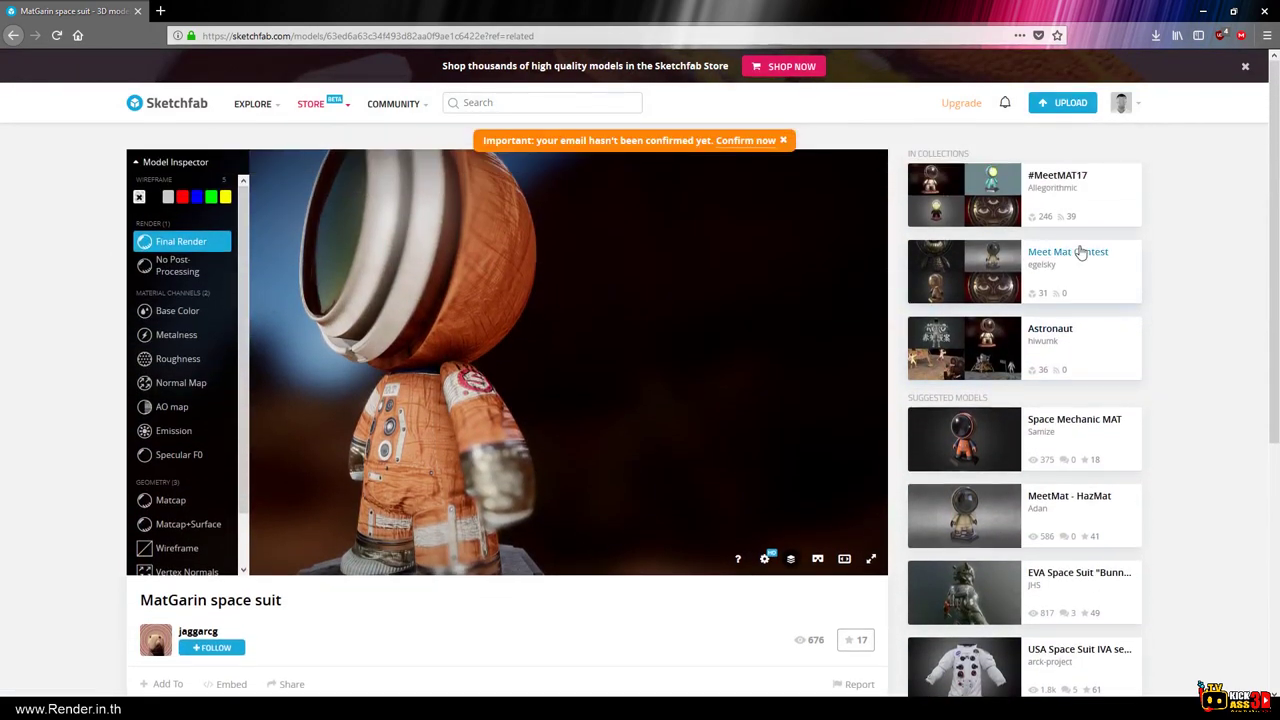
Open the #MeetMAT17 collection and scroll through entries such as Monkey-King and MAT Prime.
left_click(1062, 174)
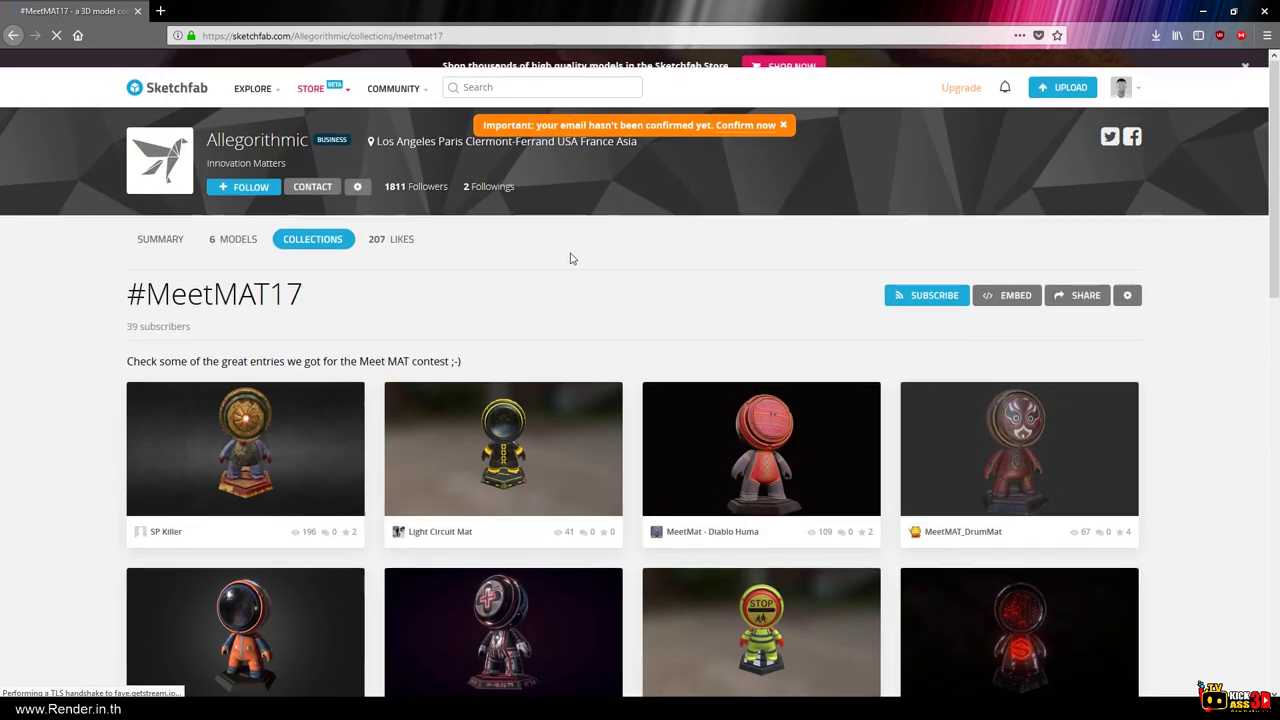
scroll(564, 286, "down", 3)
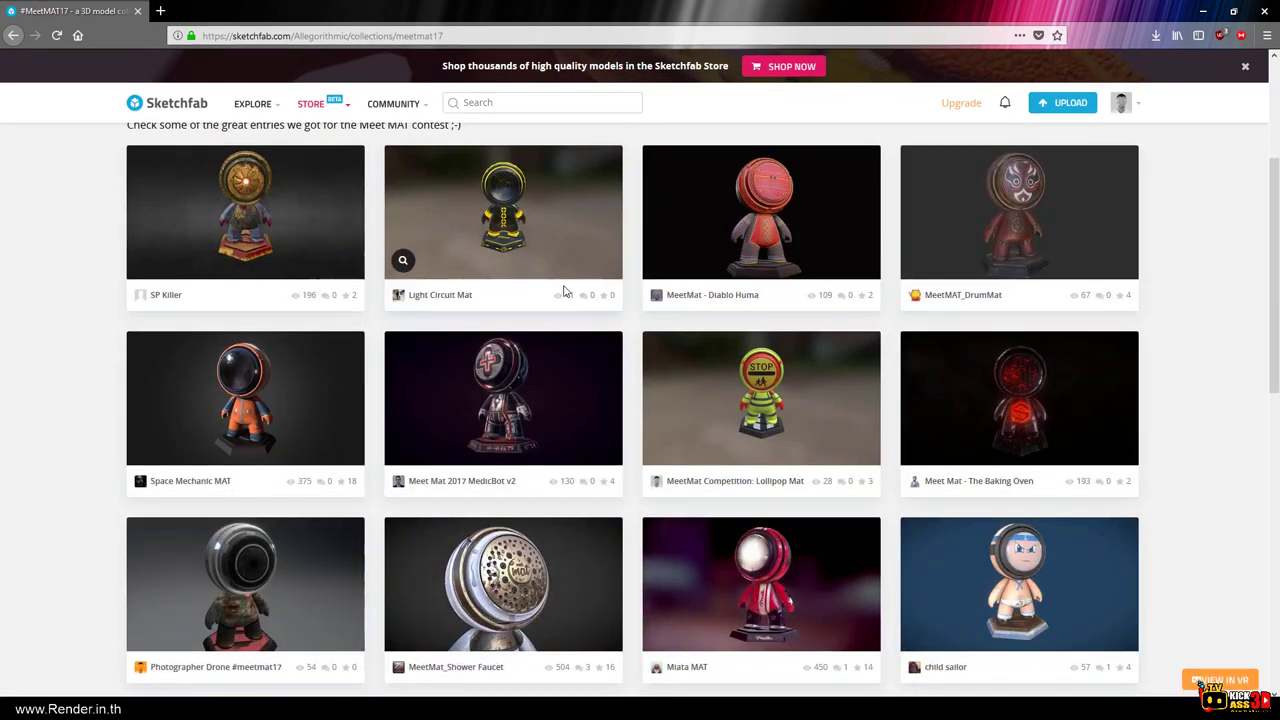
scroll(564, 292, "down", 2)
scroll(564, 292, "down", 2)
scroll(564, 292, "down", 2)
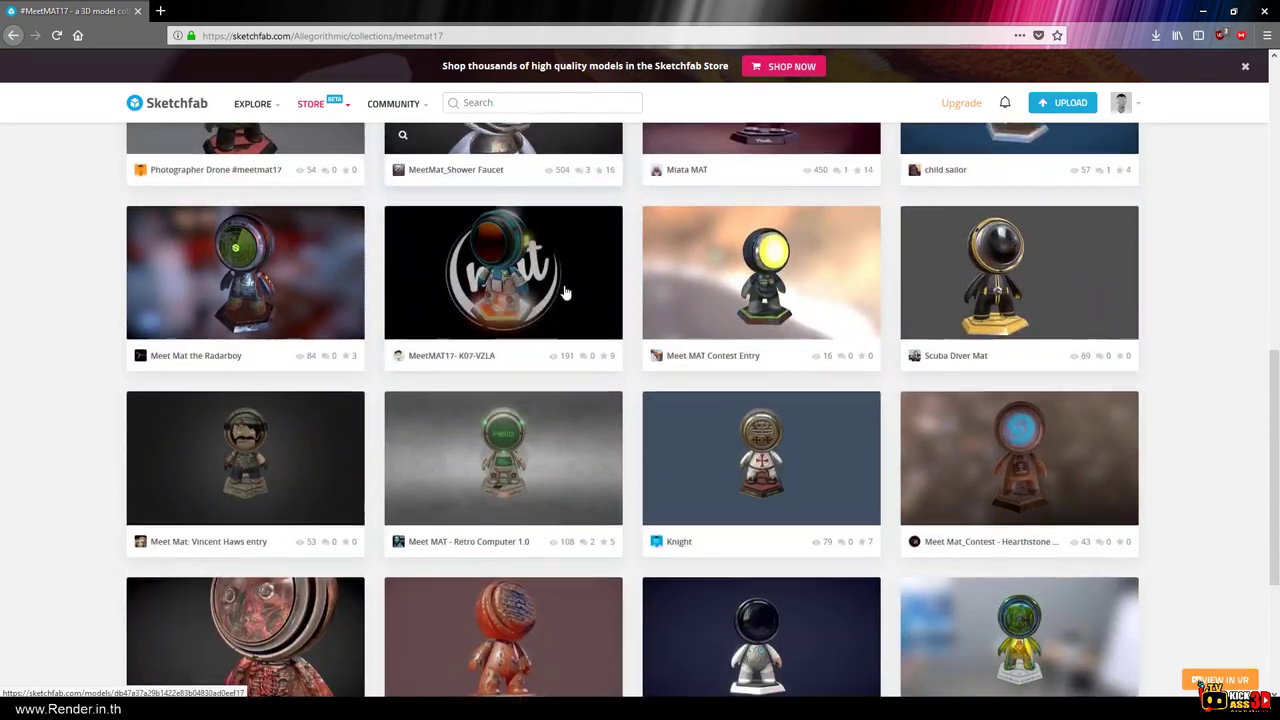
scroll(564, 292, "down", 2)
scroll(564, 292, "up", 1)
scroll(564, 292, "up", 6)
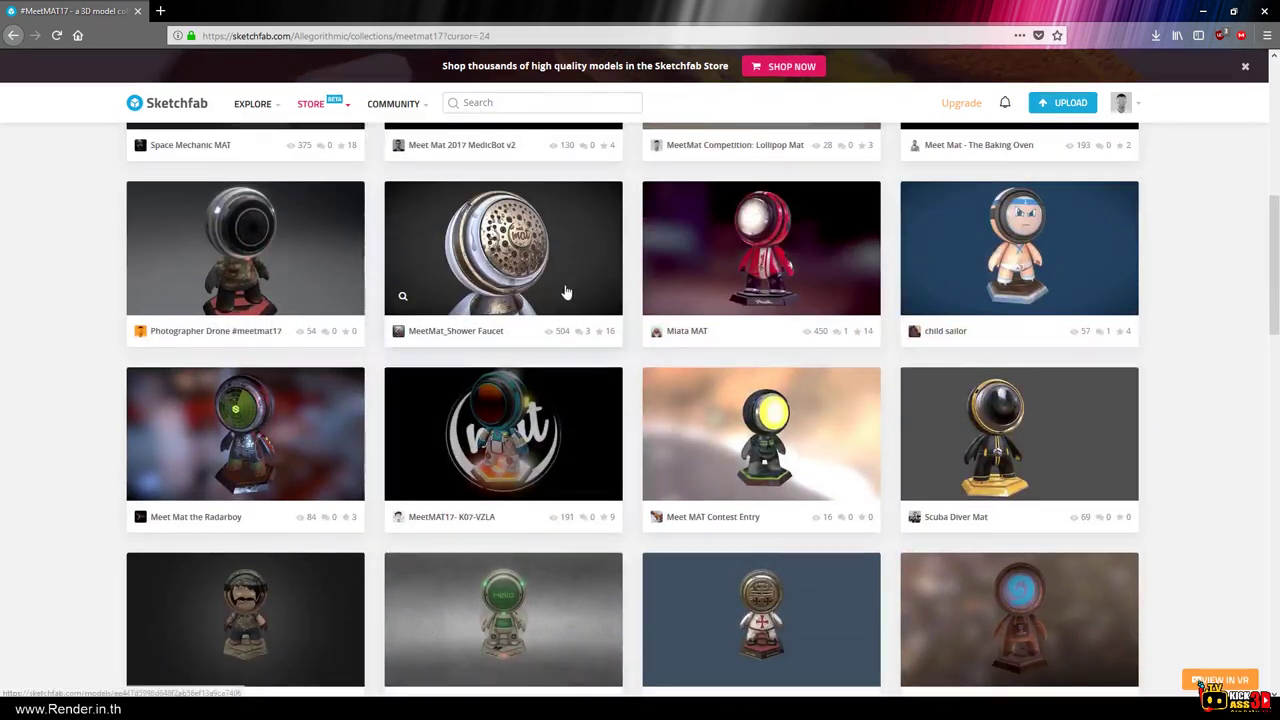
scroll(566, 291, "up", 3)
scroll(565, 288, "up", 1)
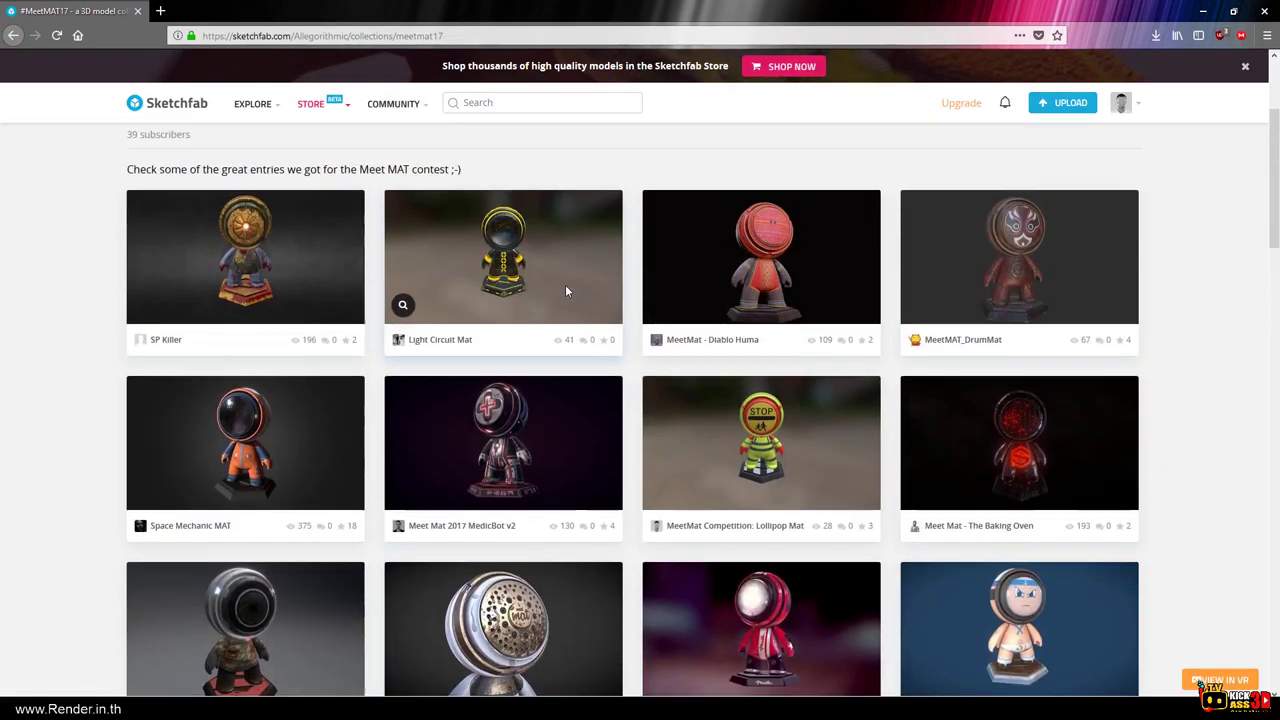
scroll(494, 286, "up", 2)
scroll(494, 286, "down", 4)
scroll(497, 287, "down", 5)
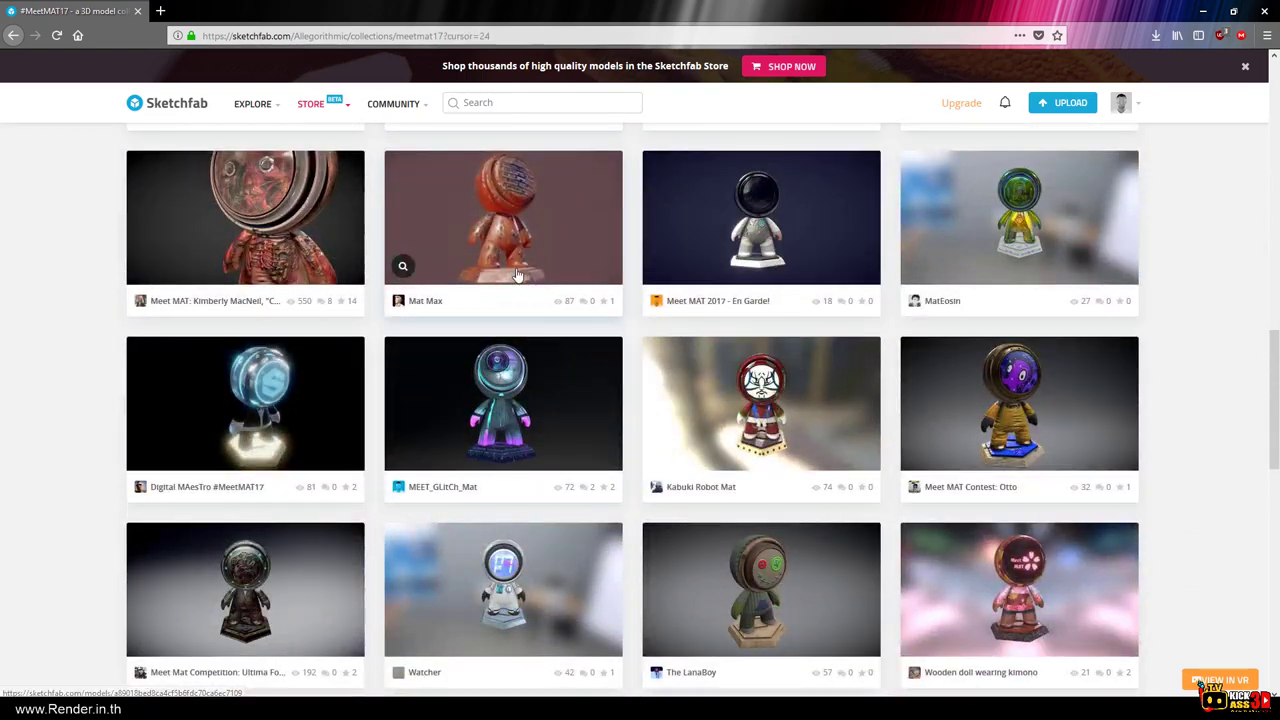
scroll(540, 258, "down", 3)
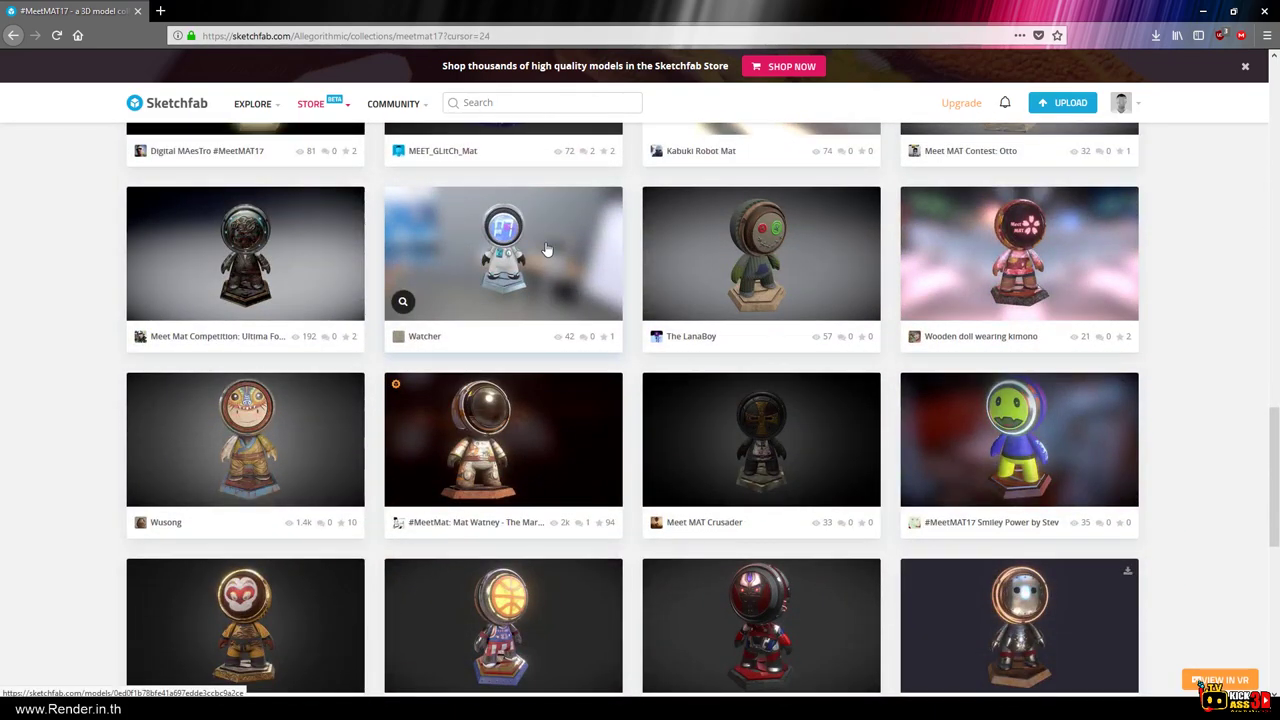
scroll(545, 255, "down", 2)
scroll(540, 265, "down", 3)
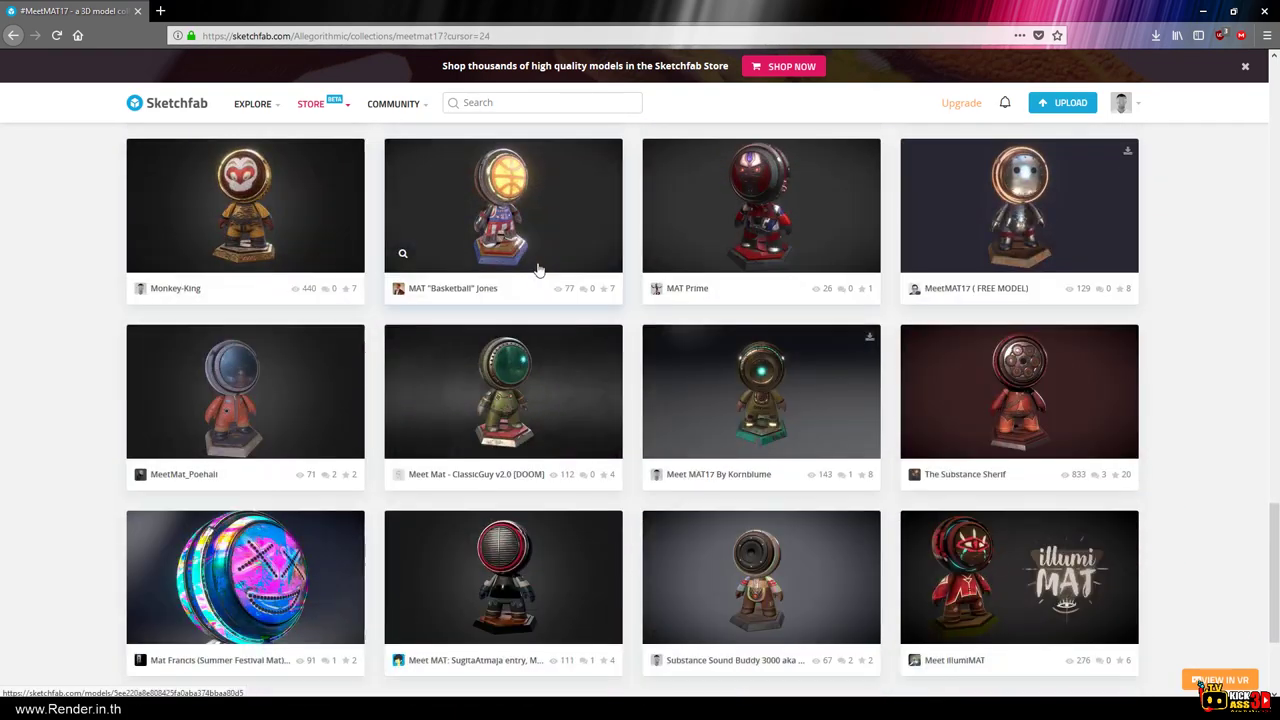
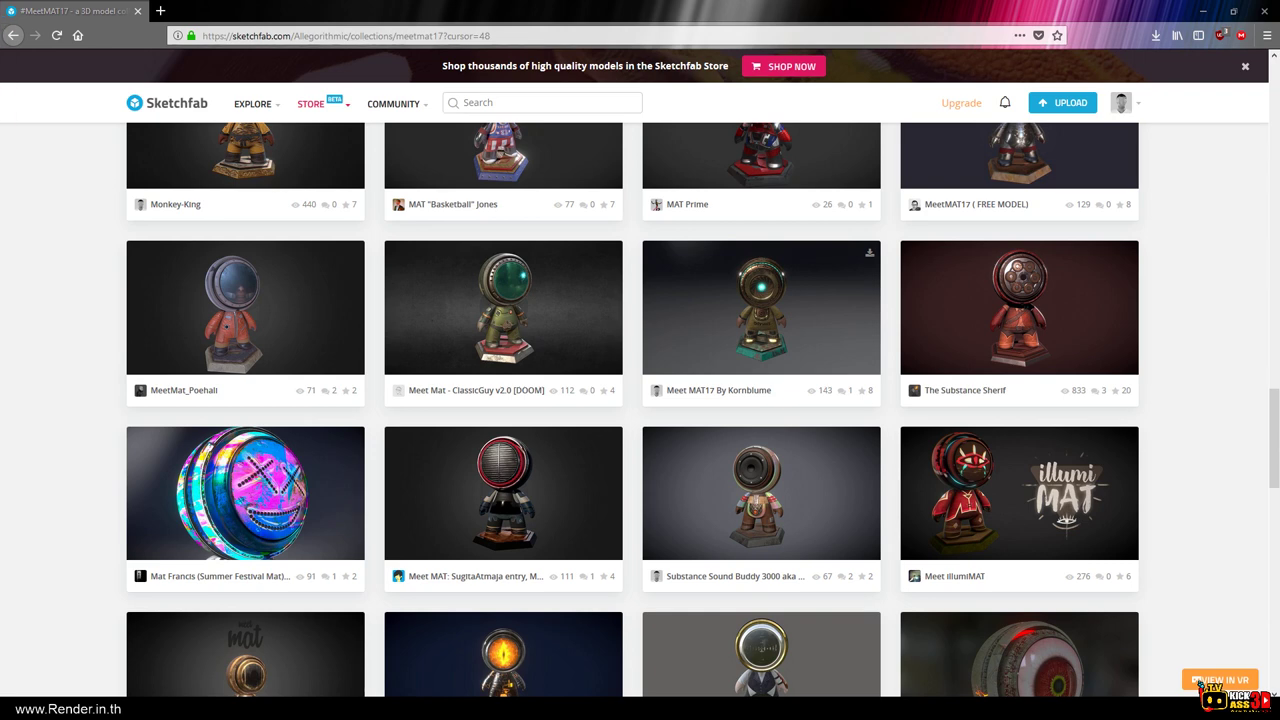
Bring the Allegorithmic winners blog forward and scroll through the Meet MAT contest winners.
key("alt+Tab")
scroll(772, 377, "down", 3)
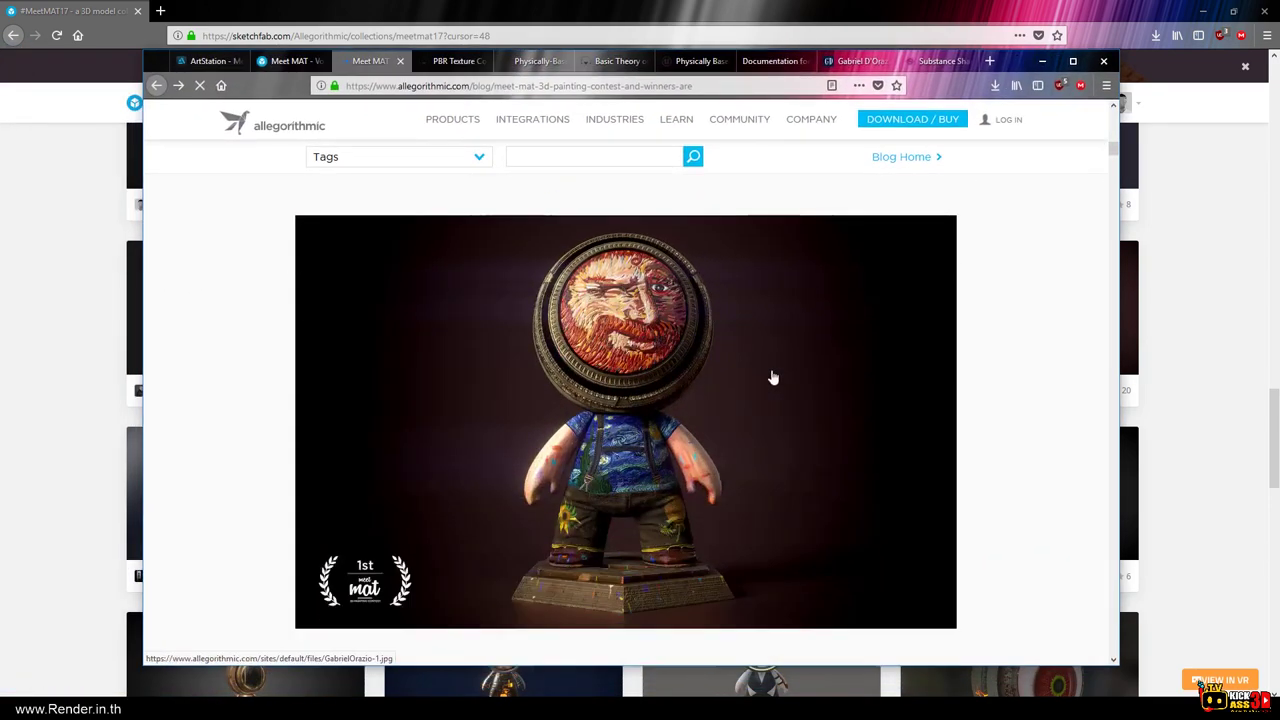
scroll(628, 328, "down", 3)
scroll(628, 328, "up", 4)
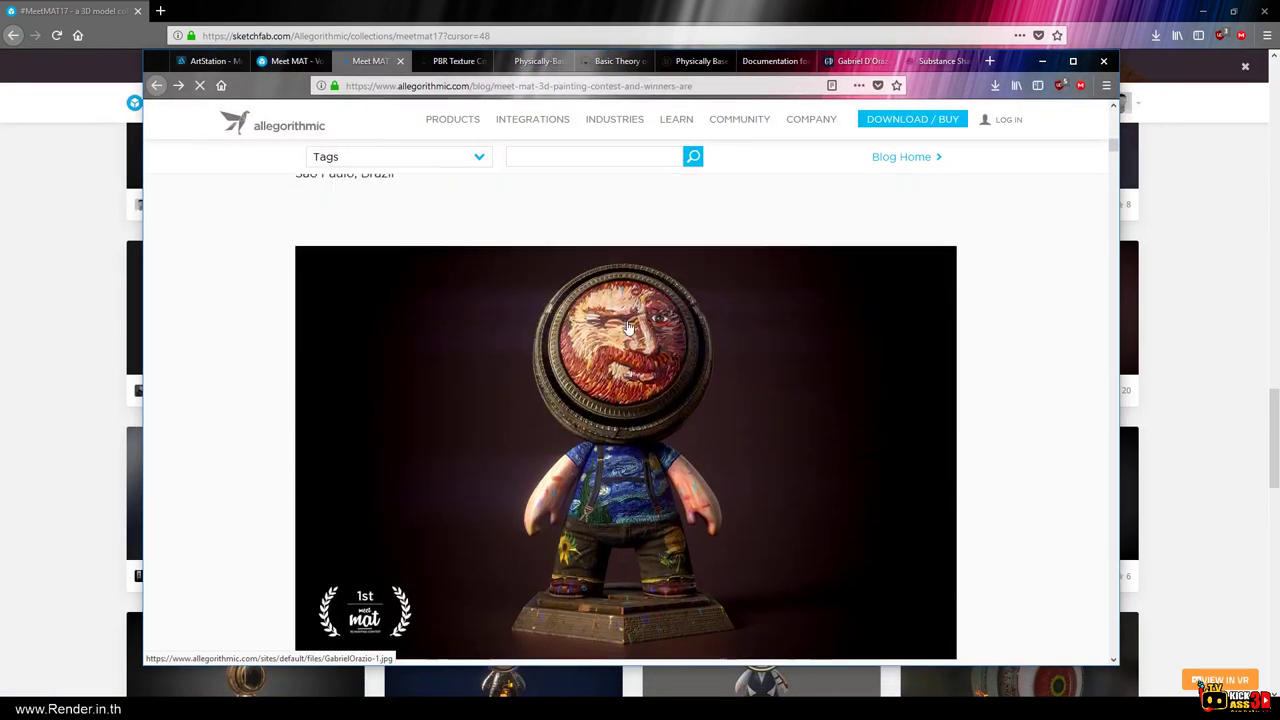
scroll(628, 328, "up", 1)
scroll(620, 300, "down", 3)
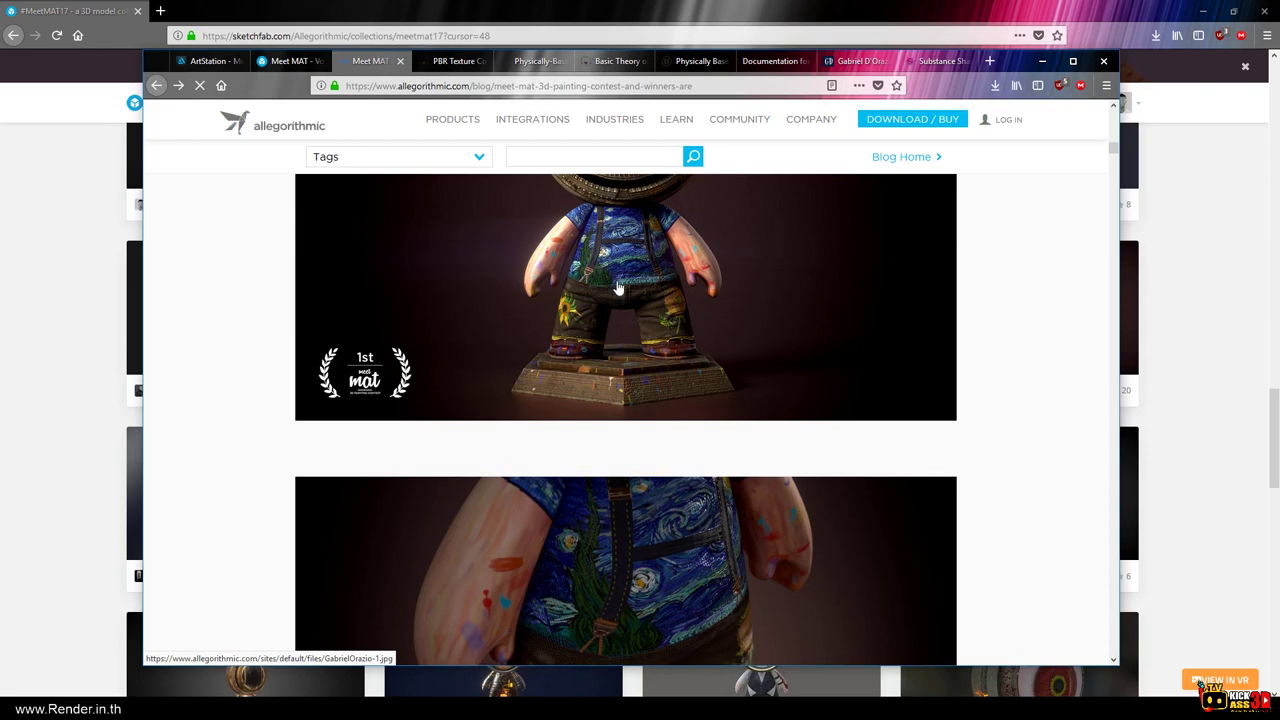
scroll(620, 380, "down", 2)
scroll(590, 360, "up", 3)
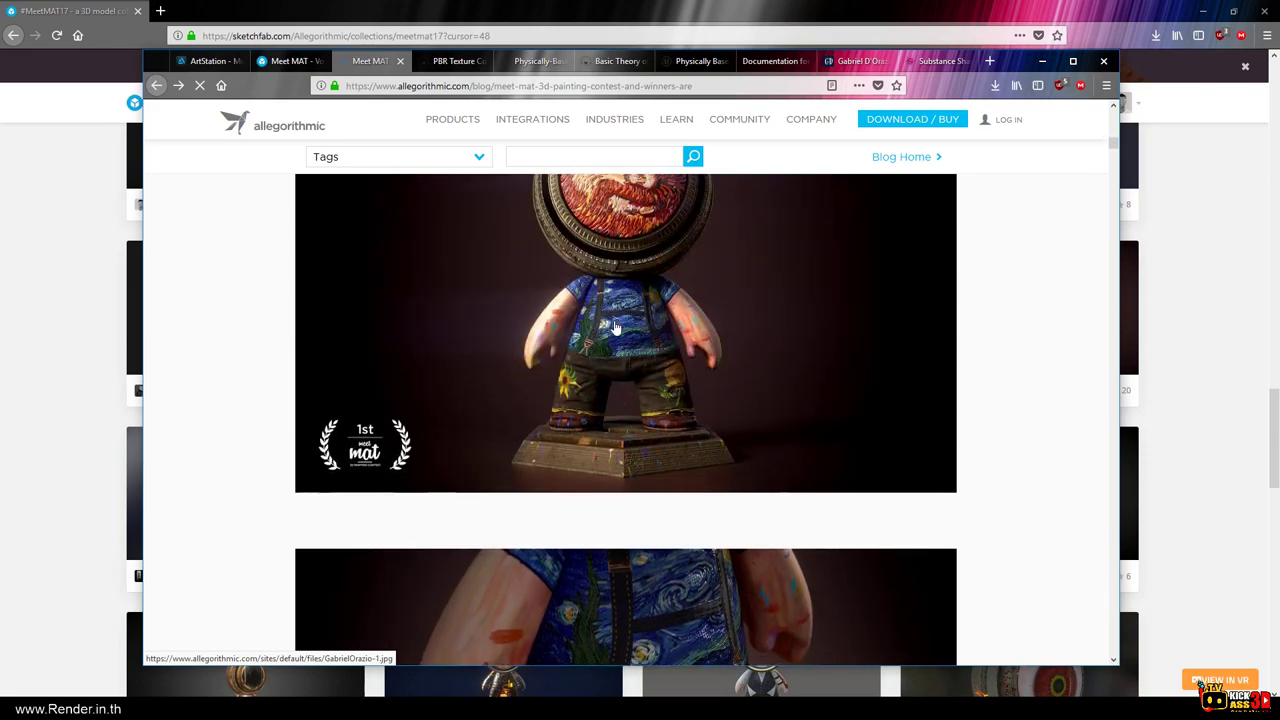
scroll(650, 330, "down", 5)
scroll(657, 329, "down", 4)
scroll(657, 329, "down", 4)
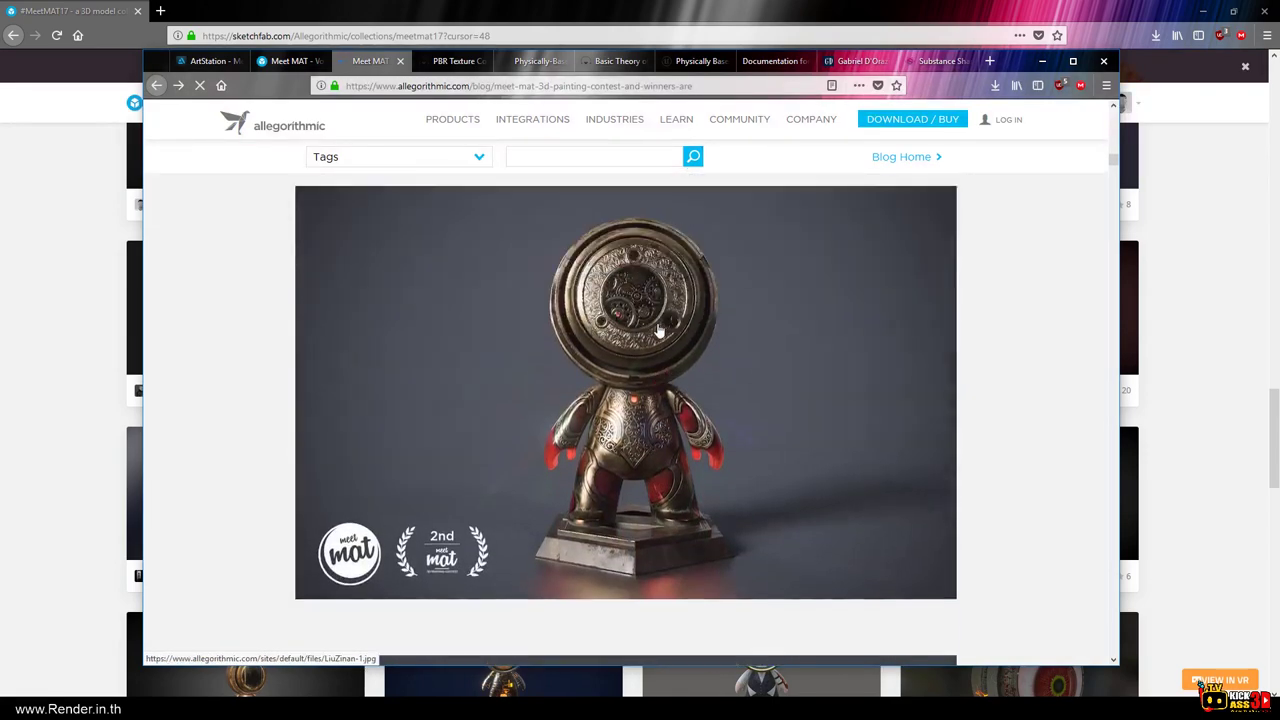
scroll(600, 360, "down", 3)
scroll(523, 389, "down", 3)
scroll(528, 380, "down", 4)
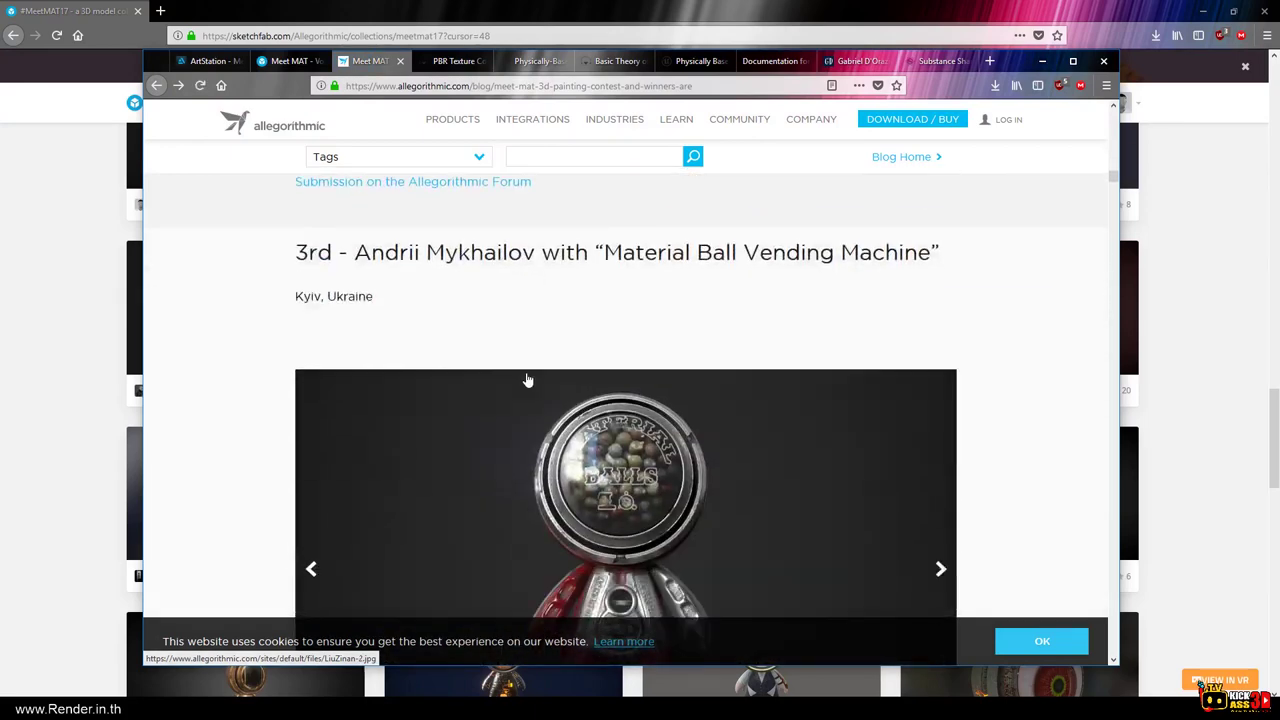
scroll(527, 377, "down", 1)
scroll(515, 395, "down", 3)
scroll(491, 422, "up", 2)
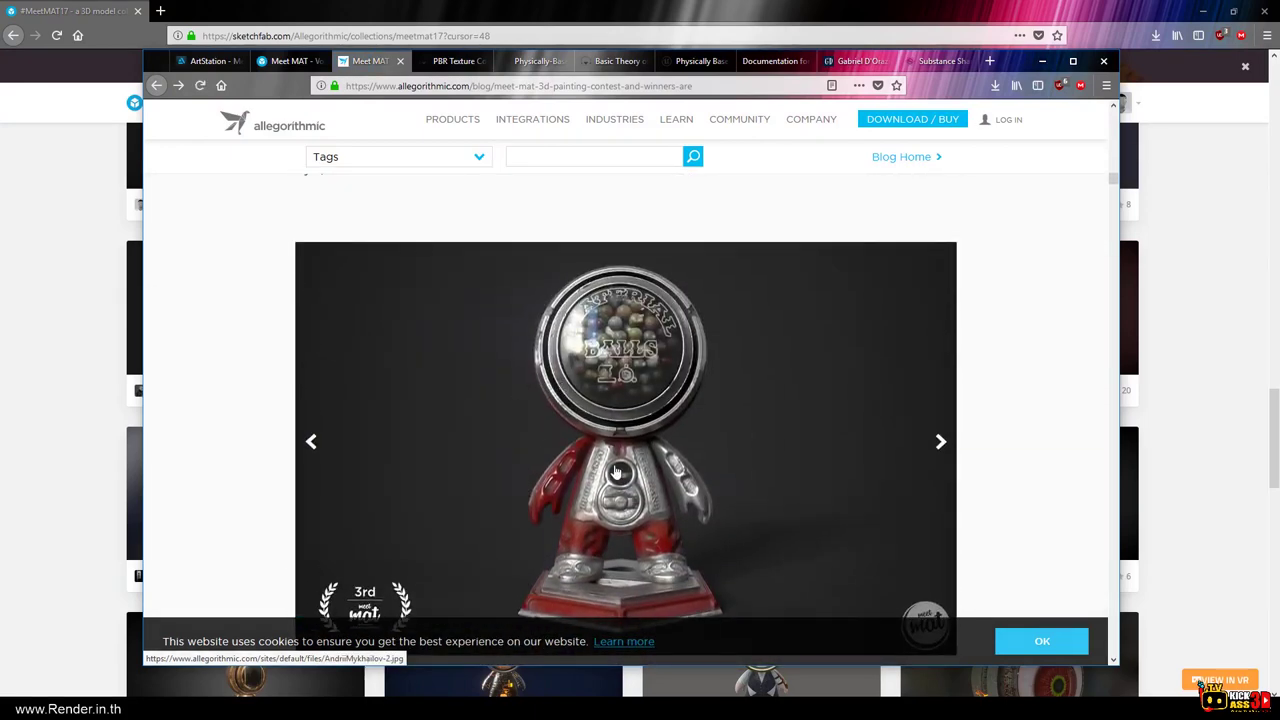
Start the Material Ball Machine 3D preview, then move the blog window aside to reveal the collection.
left_click(290, 61)
mouse_move(347, 153)
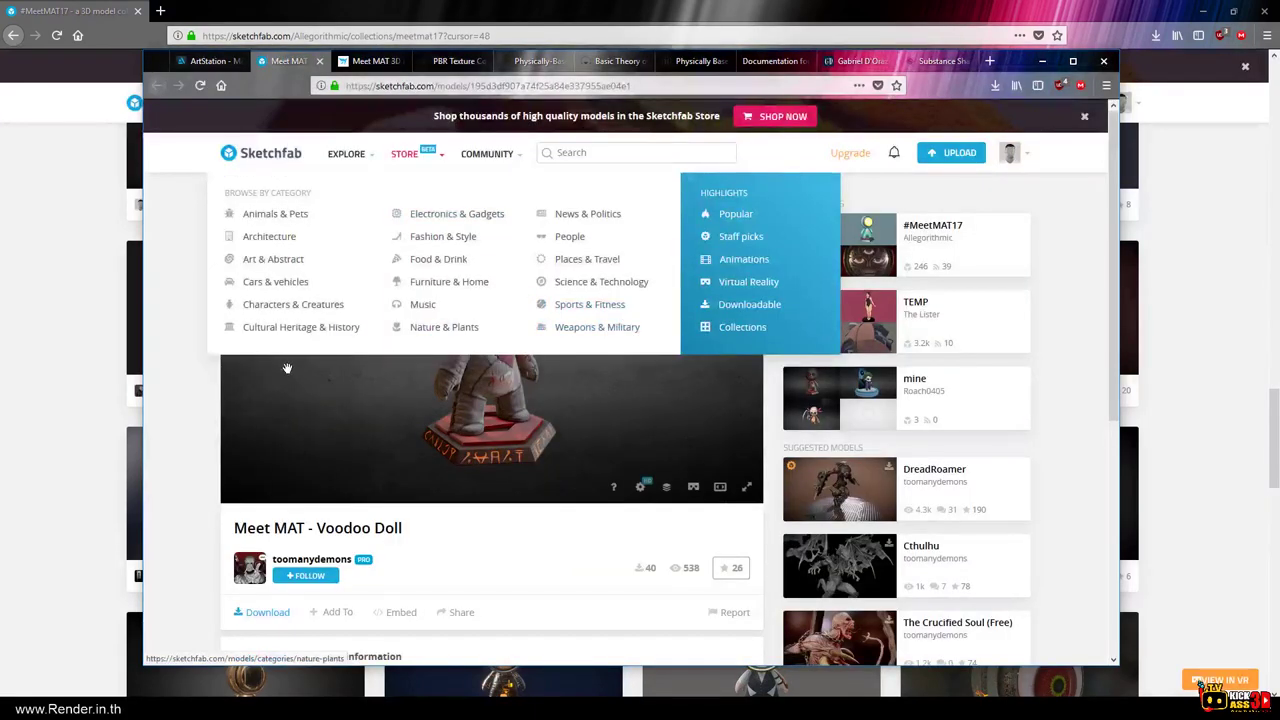
left_click(372, 61)
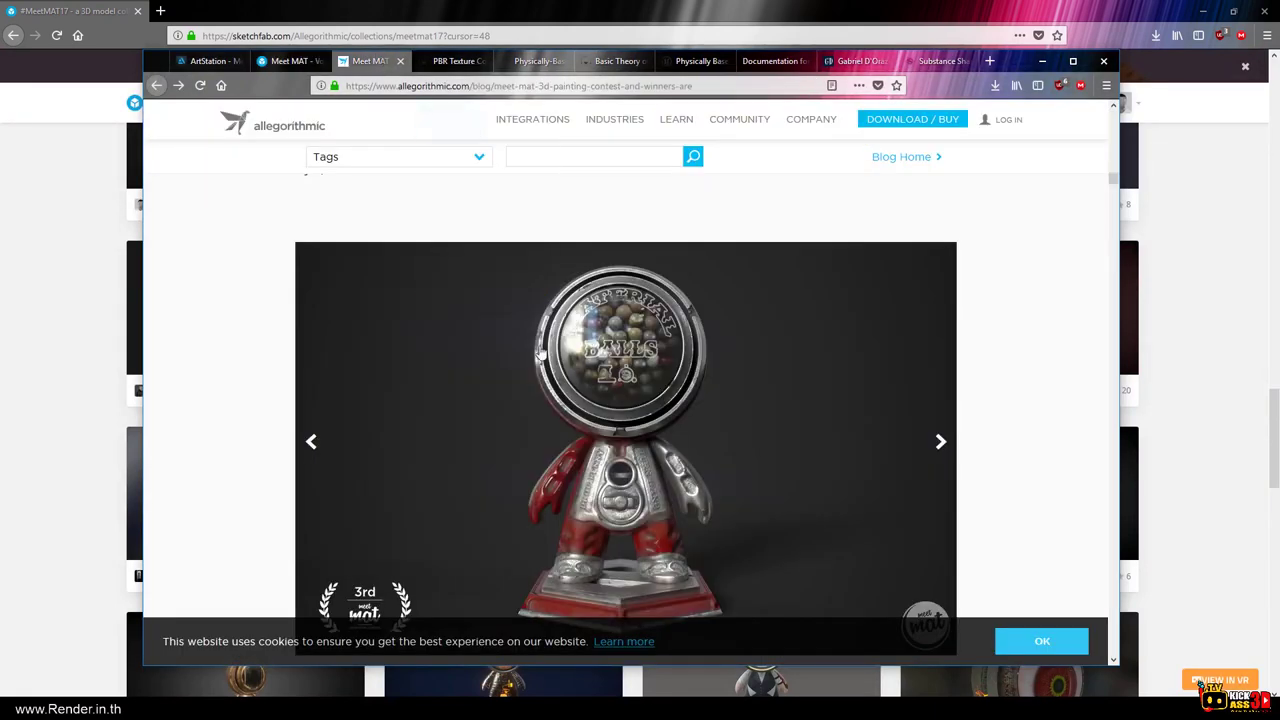
scroll(429, 377, "down", 2)
scroll(480, 369, "down", 4)
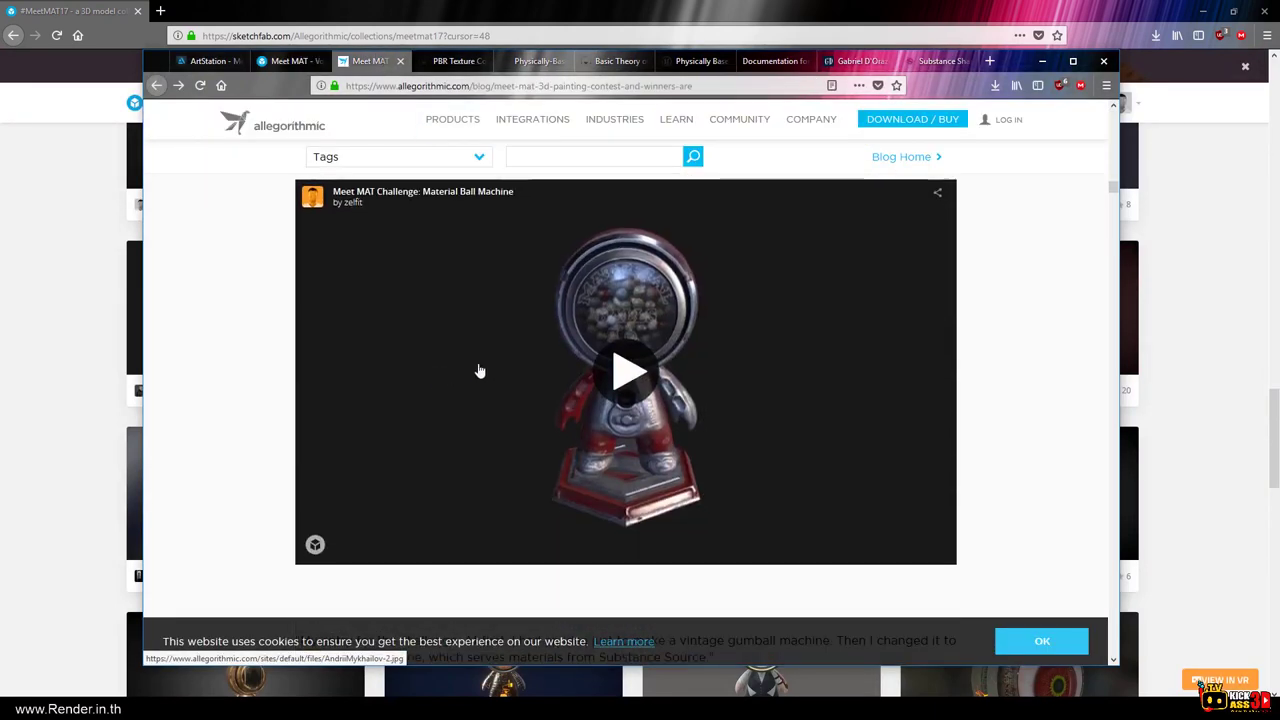
left_click(622, 385)
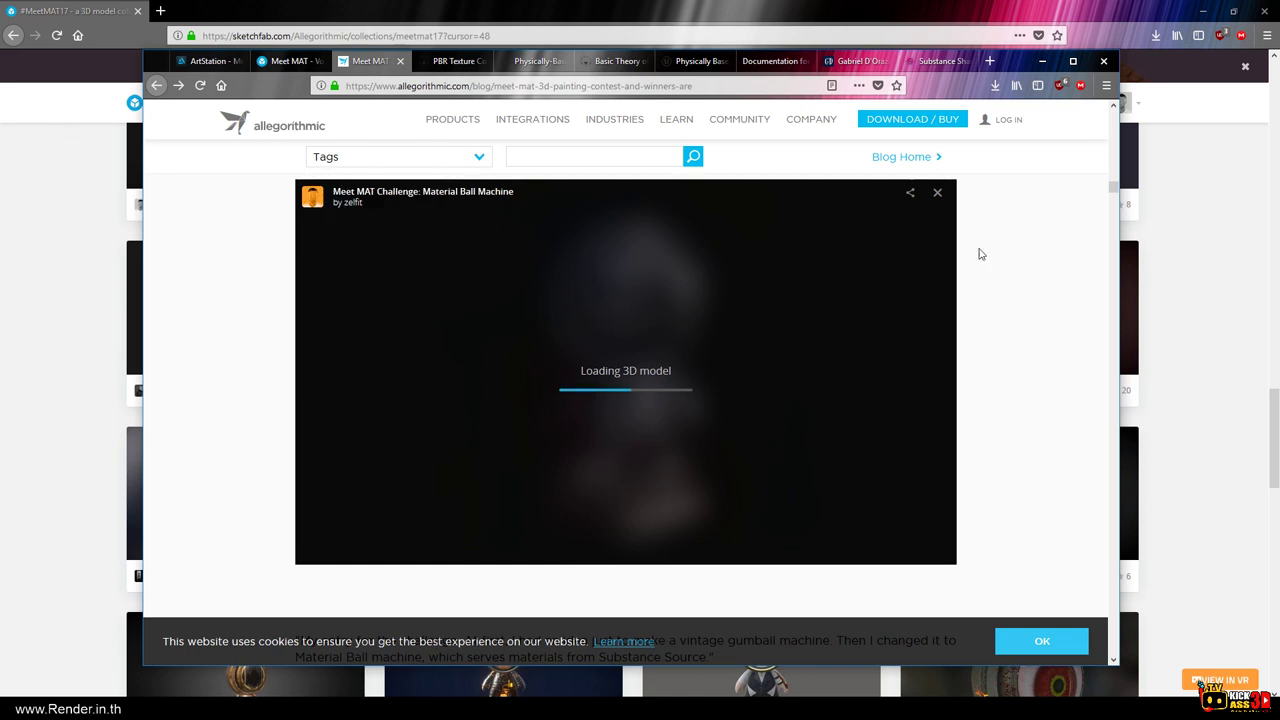
left_click_drag(1005, 66, 5, 66)
Scroll the #MeetMAT17 grid until Meet Matpool, MAT the diver and Deep Sea Diver load.
scroll(642, 362, "down", 5)
scroll(642, 362, "down", 3)
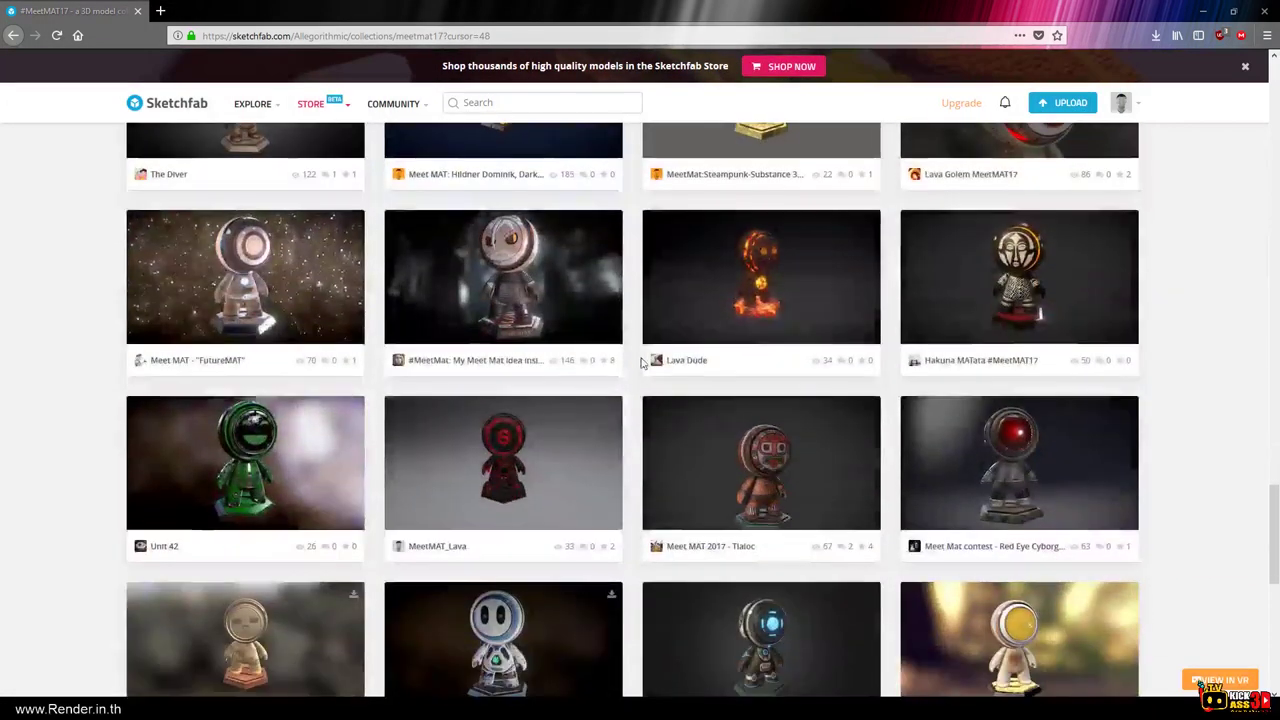
scroll(642, 362, "down", 3)
scroll(642, 362, "down", 1)
scroll(642, 362, "down", 2)
scroll(642, 362, "down", 2)
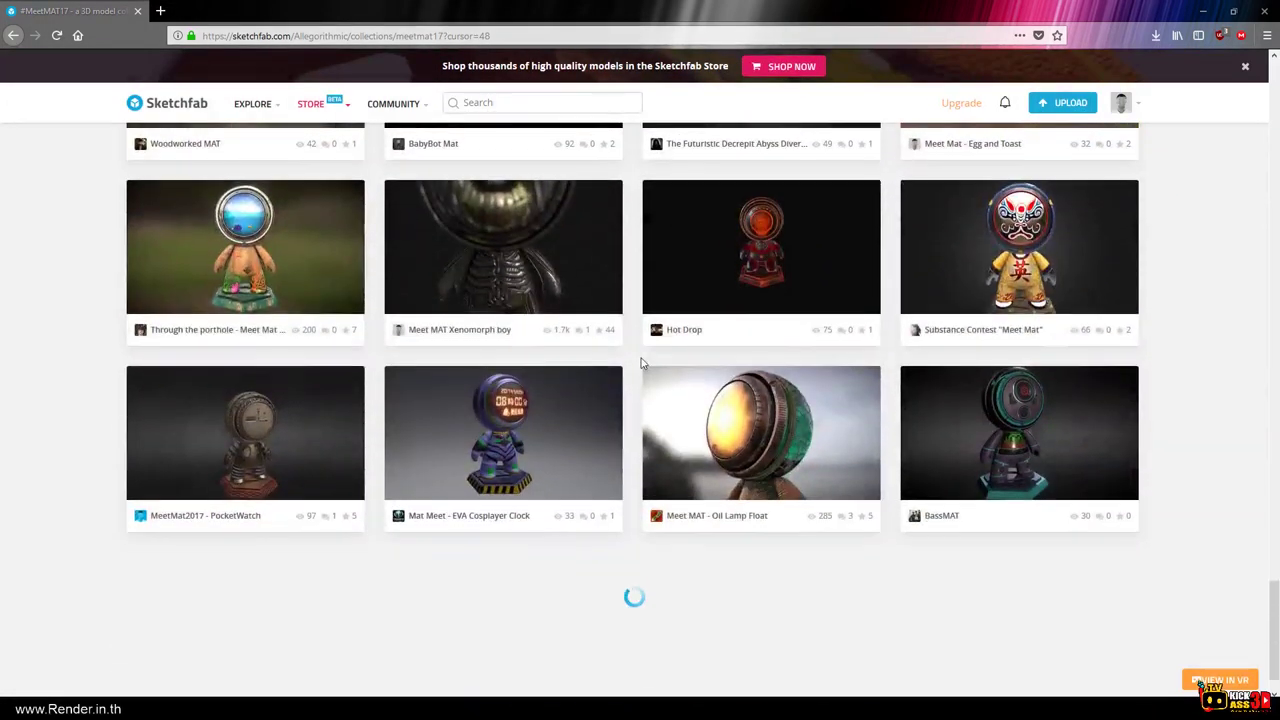
scroll(643, 362, "down", 2)
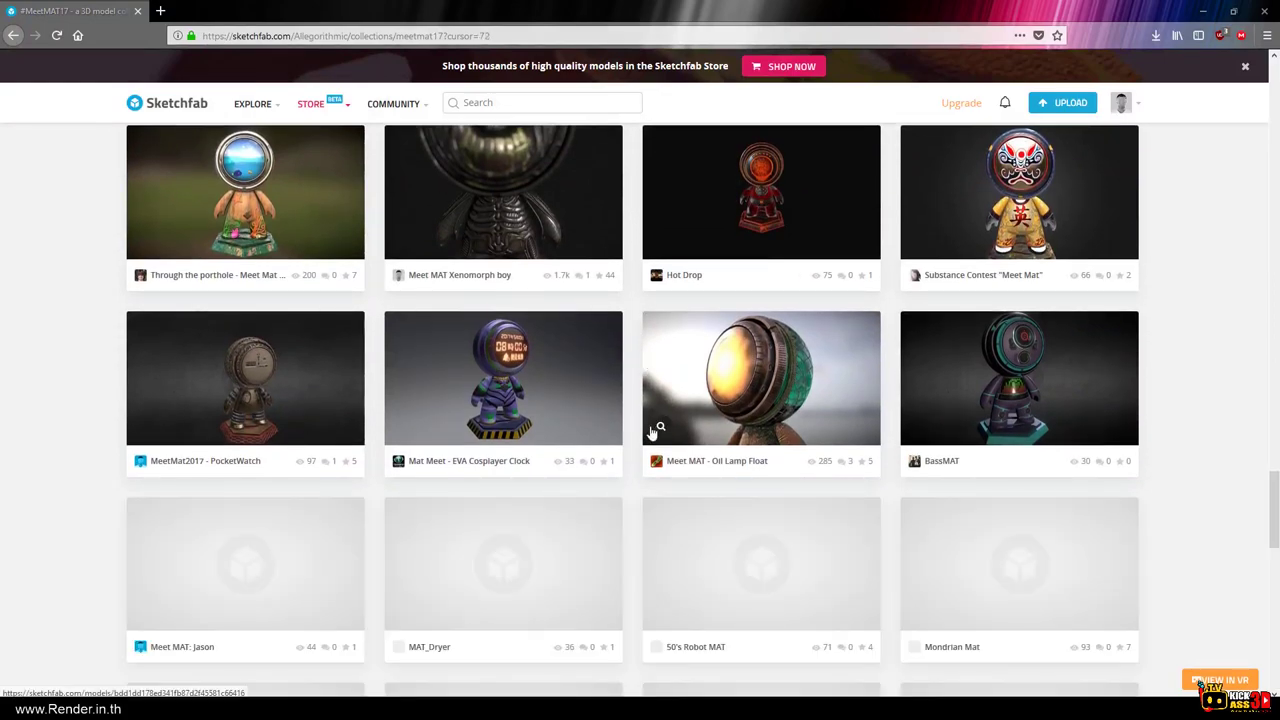
scroll(620, 440, "down", 2)
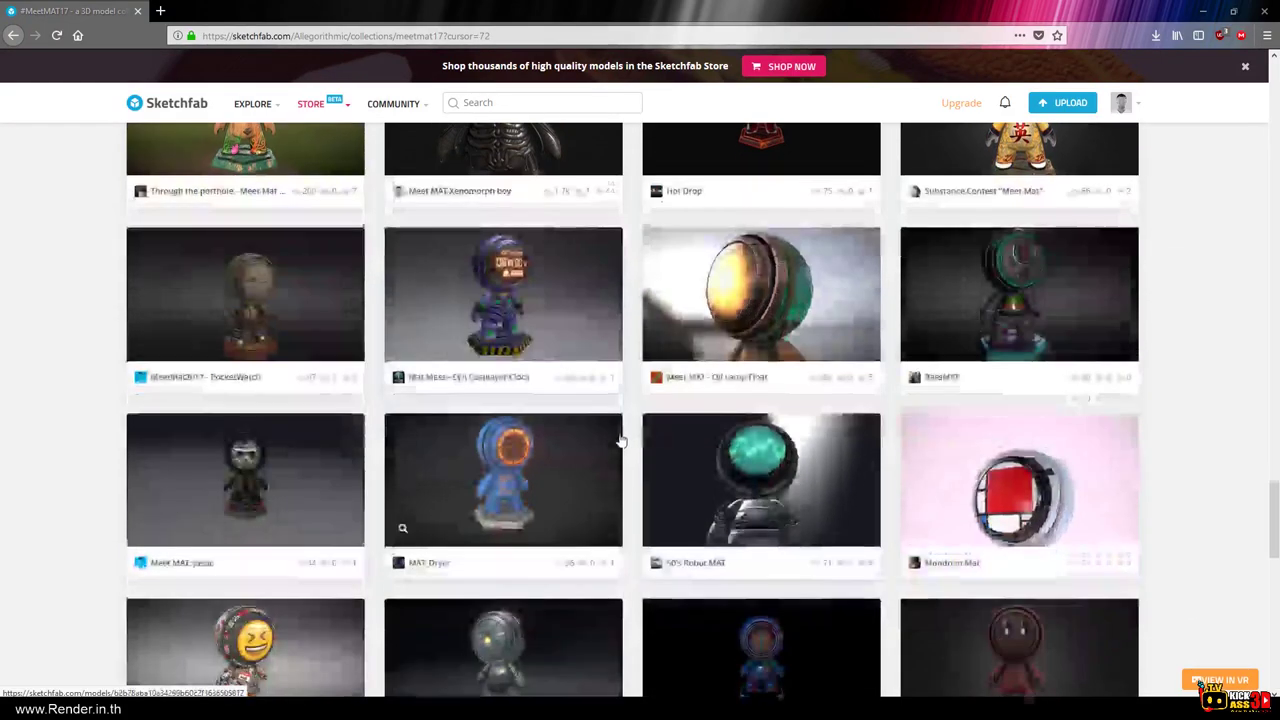
scroll(620, 440, "down", 3)
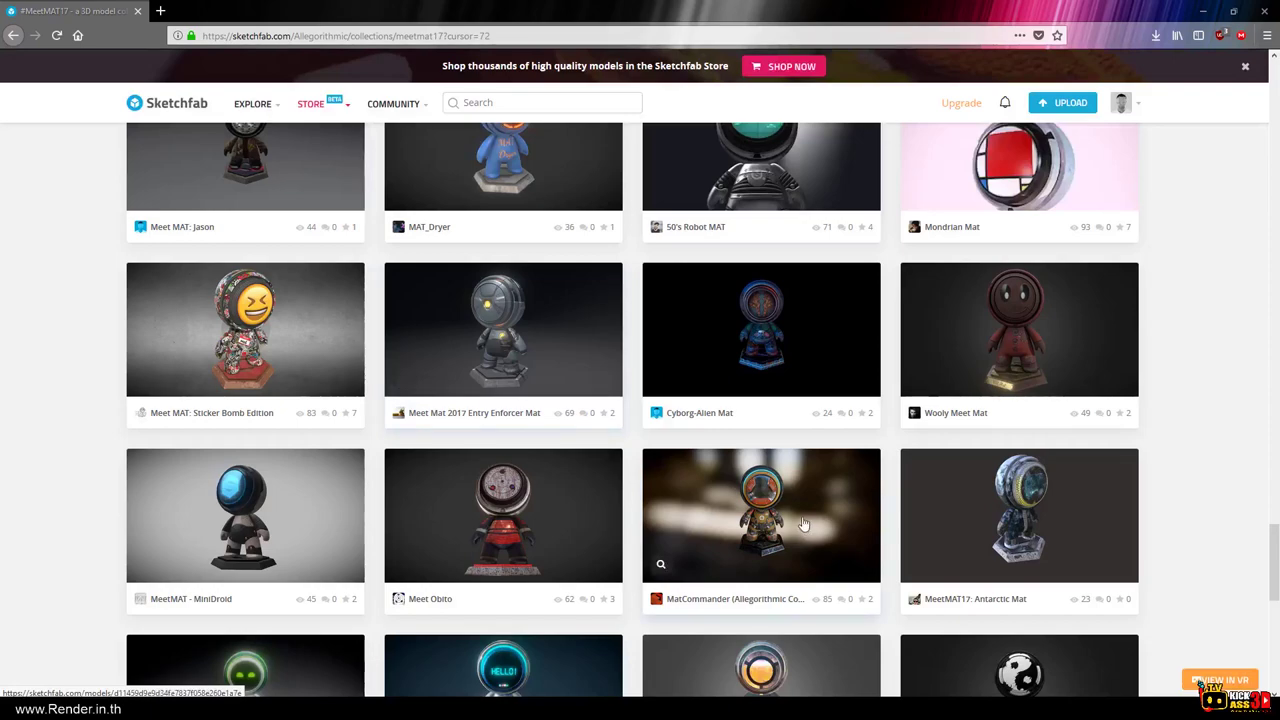
scroll(797, 520, "down", 2)
scroll(828, 491, "up", 1)
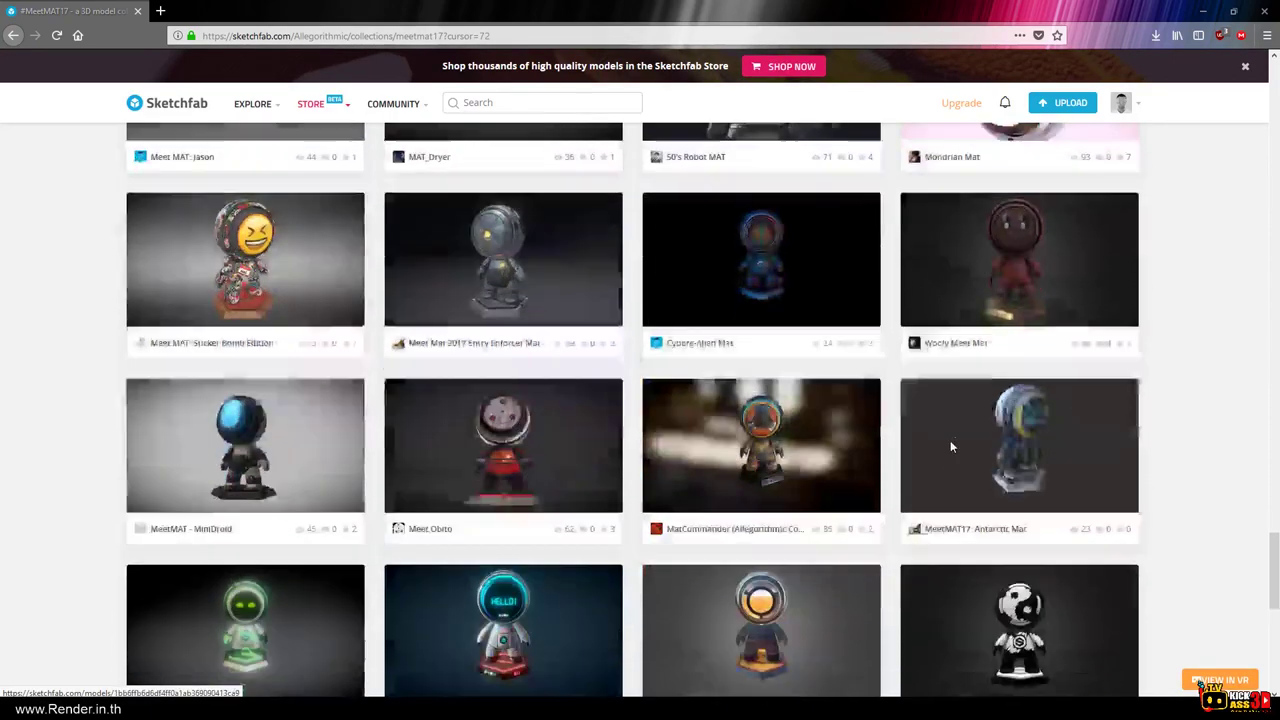
scroll(950, 440, "down", 2)
scroll(700, 480, "up", 2)
scroll(236, 312, "up", 2)
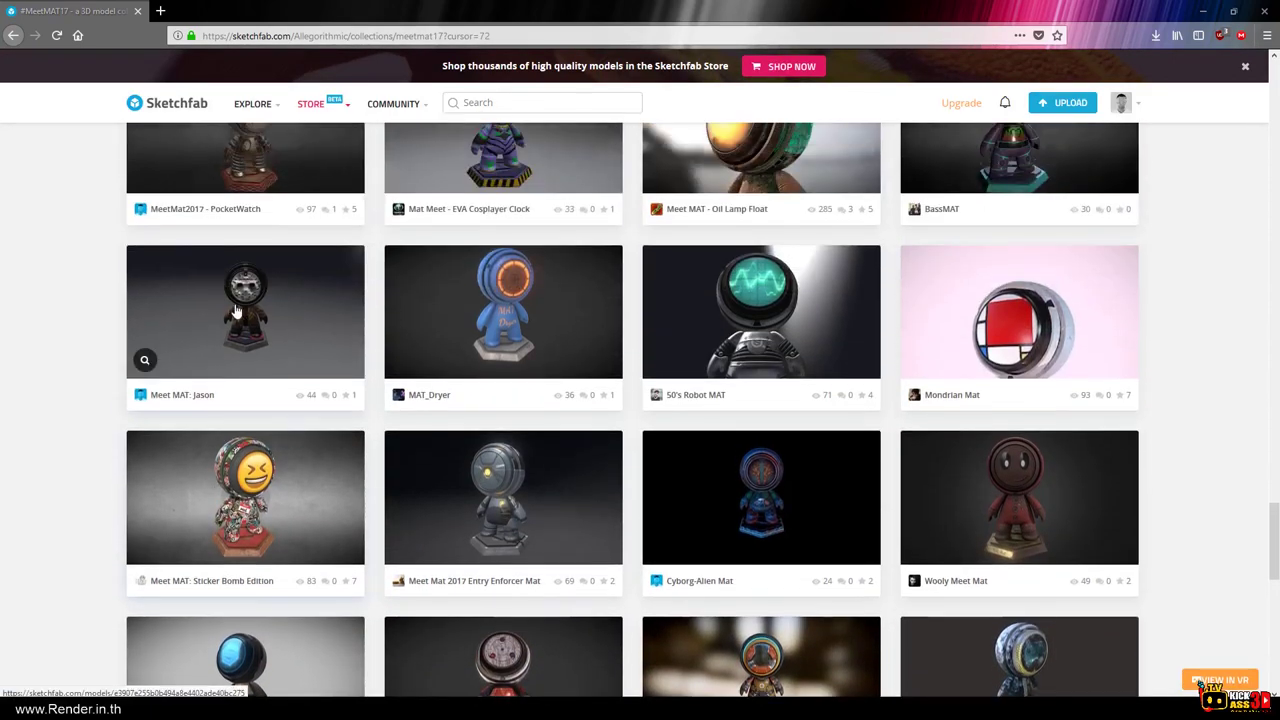
scroll(240, 325, "down", 1)
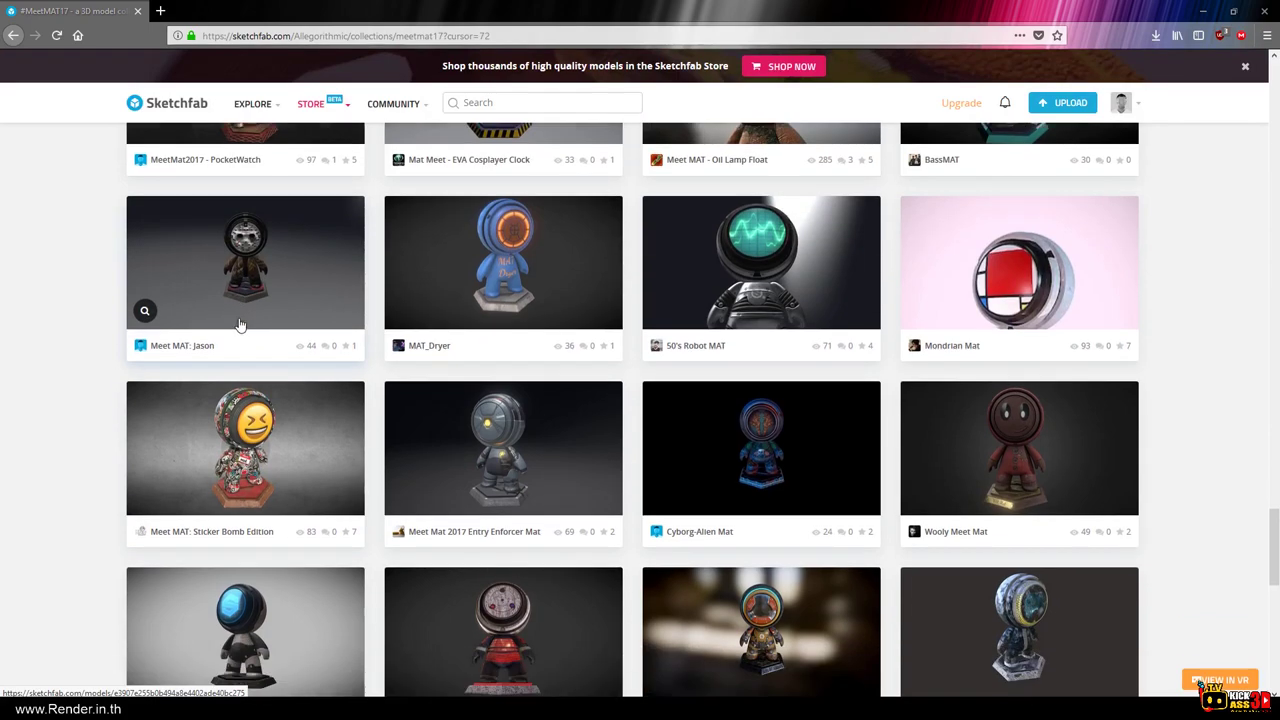
scroll(571, 357, "down", 4)
scroll(573, 355, "down", 2)
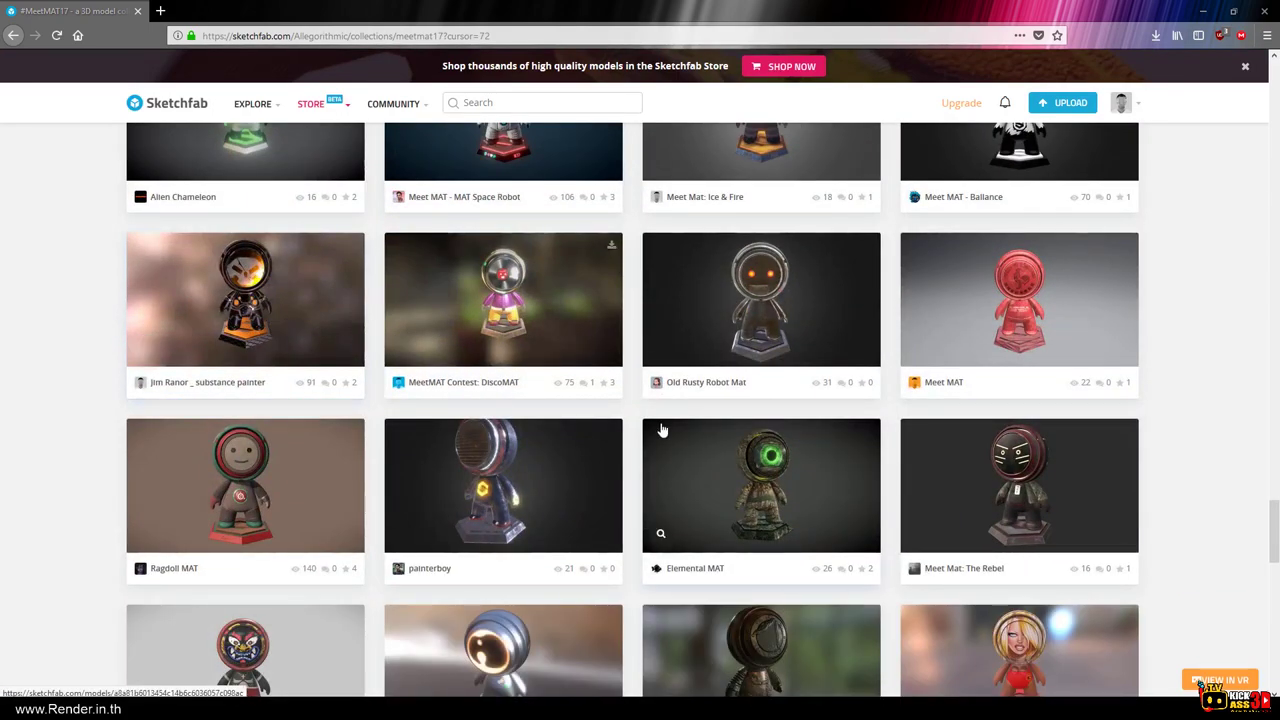
scroll(690, 432, "down", 3)
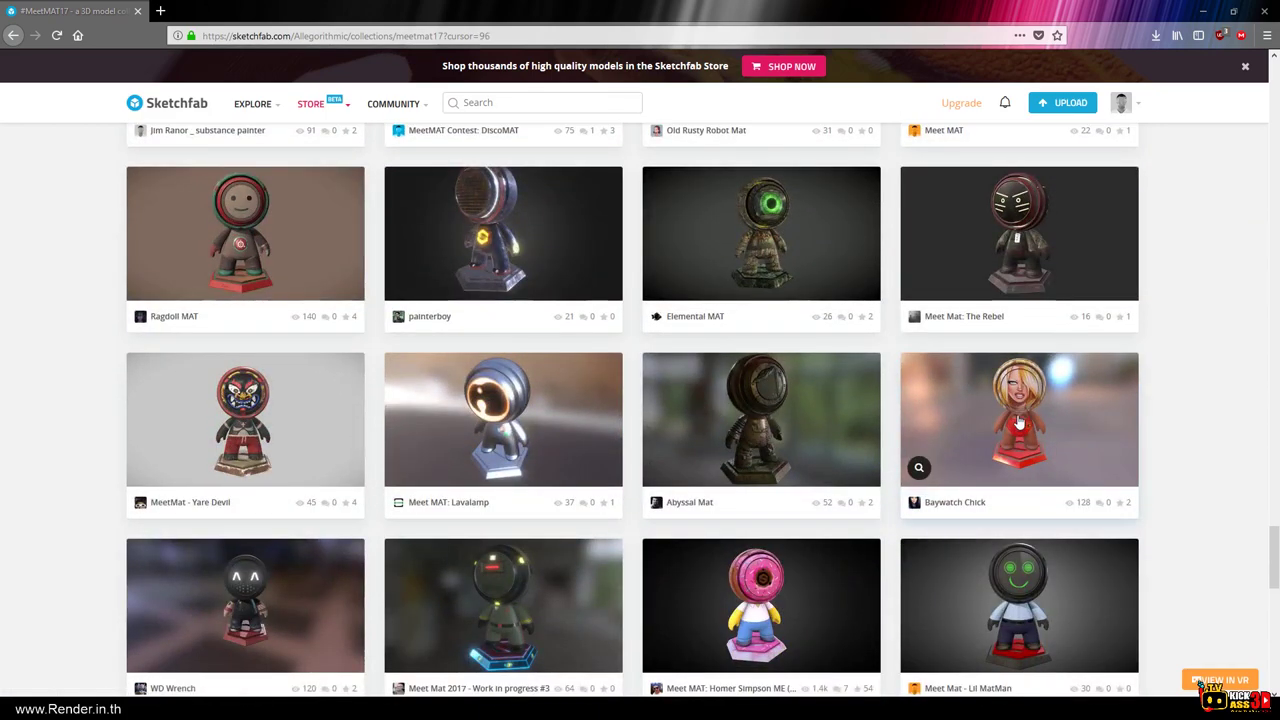
scroll(846, 451, "down", 3)
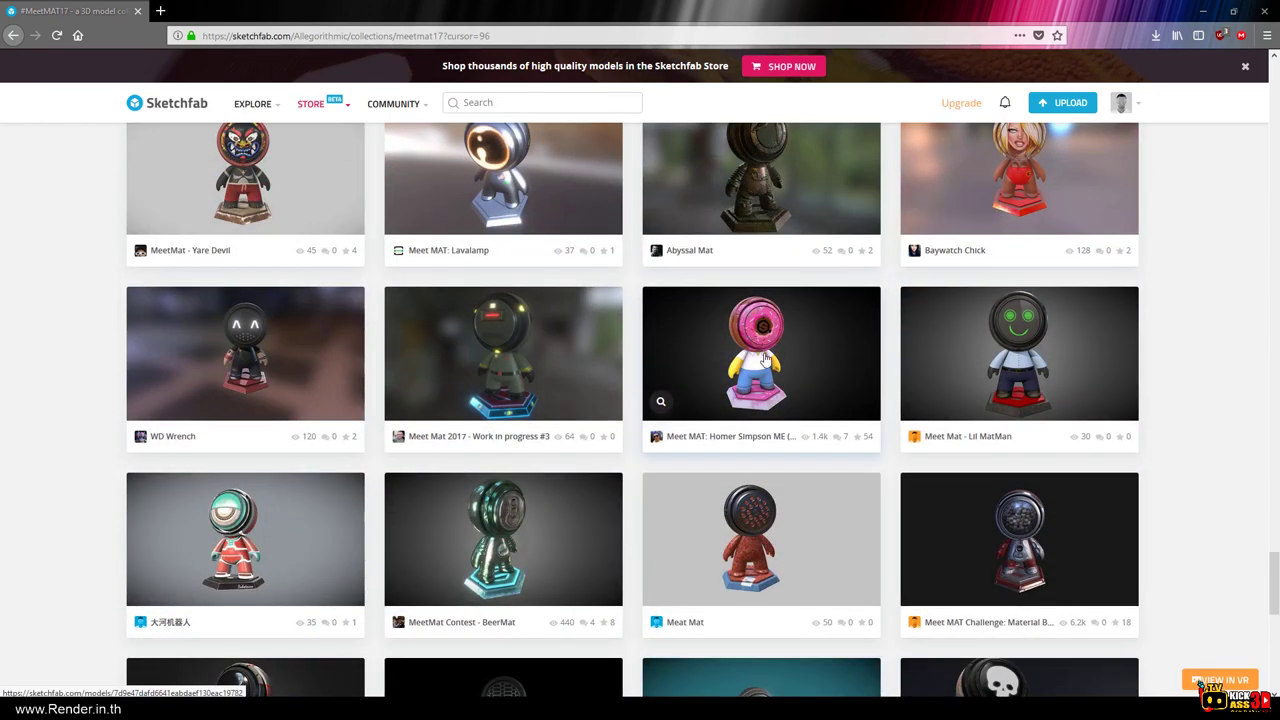
scroll(764, 358, "down", 2)
scroll(755, 356, "down", 2)
scroll(748, 355, "down", 1)
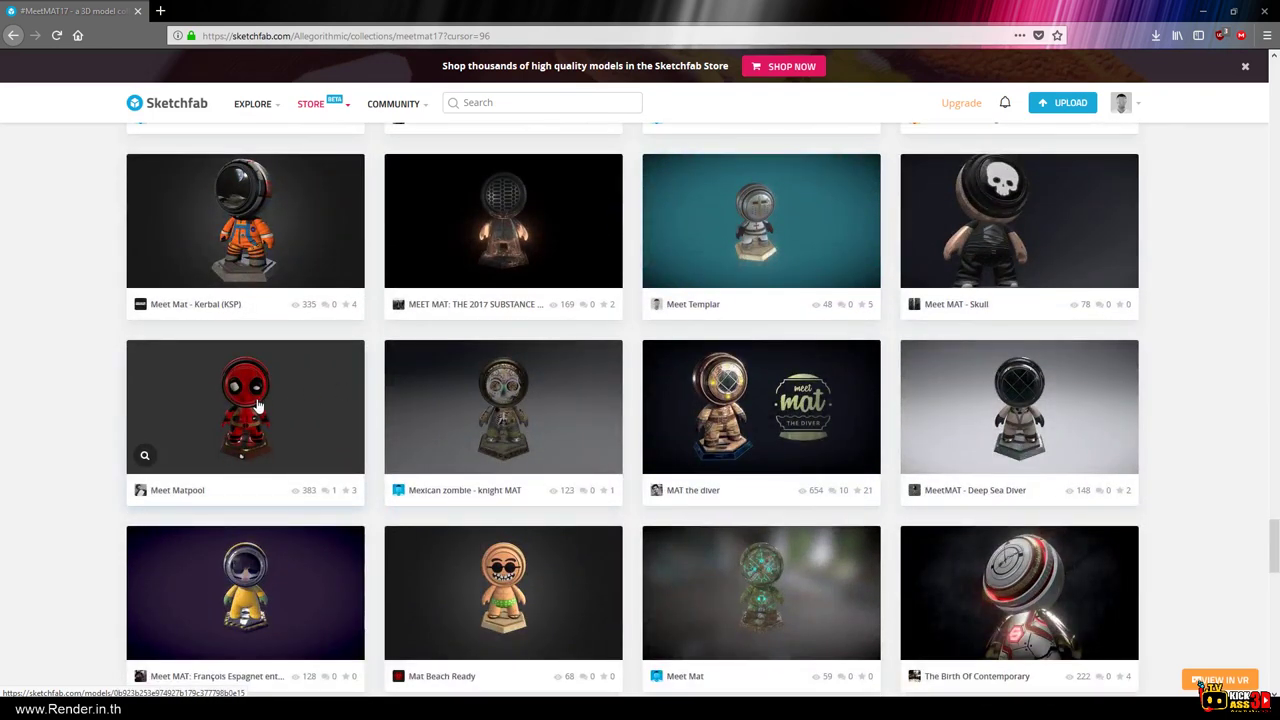
Open Meet Matpool, orbit it to see its back and front, and show the Model Inspector.
left_click(271, 404)
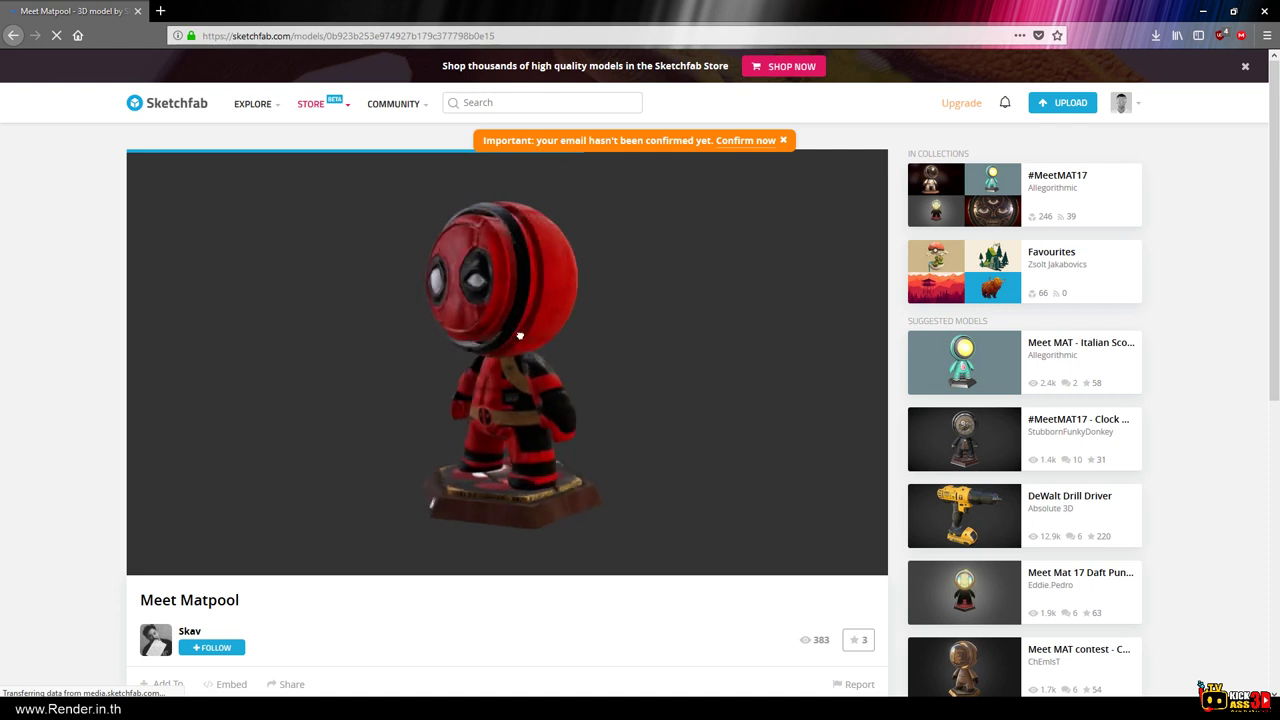
left_click_drag(423, 331, 700, 344)
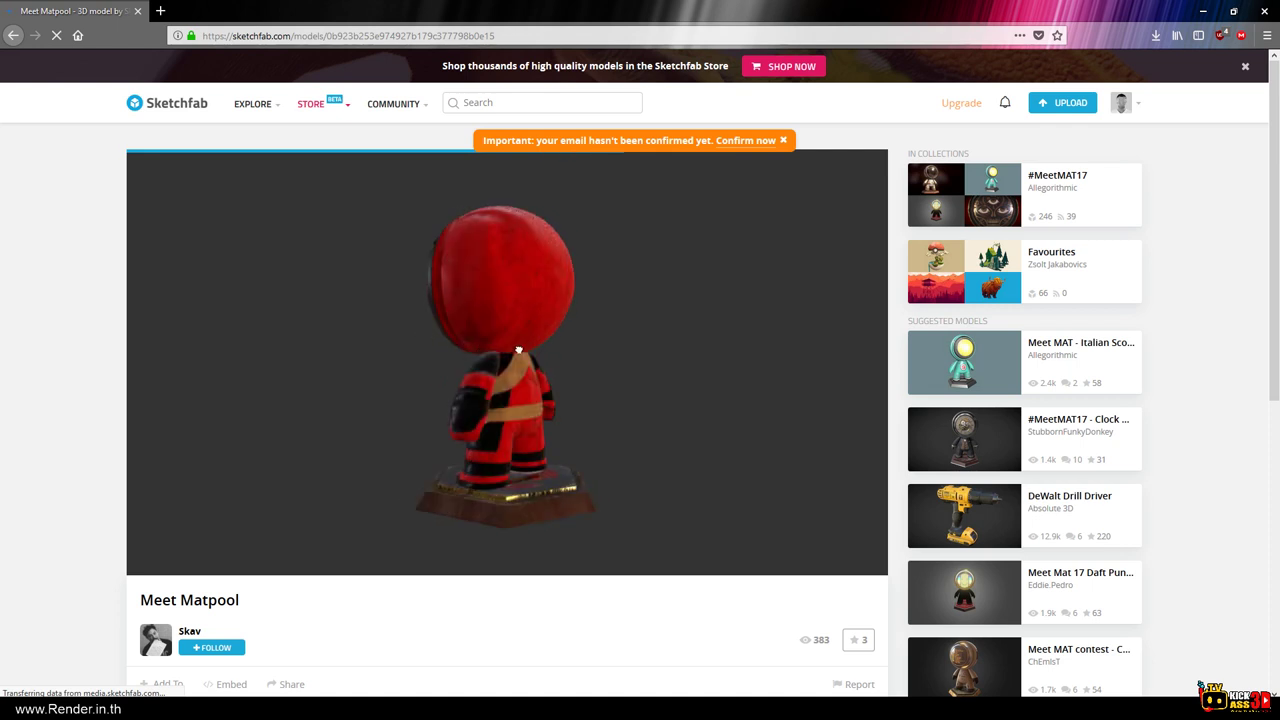
scroll(700, 344, "up", 3)
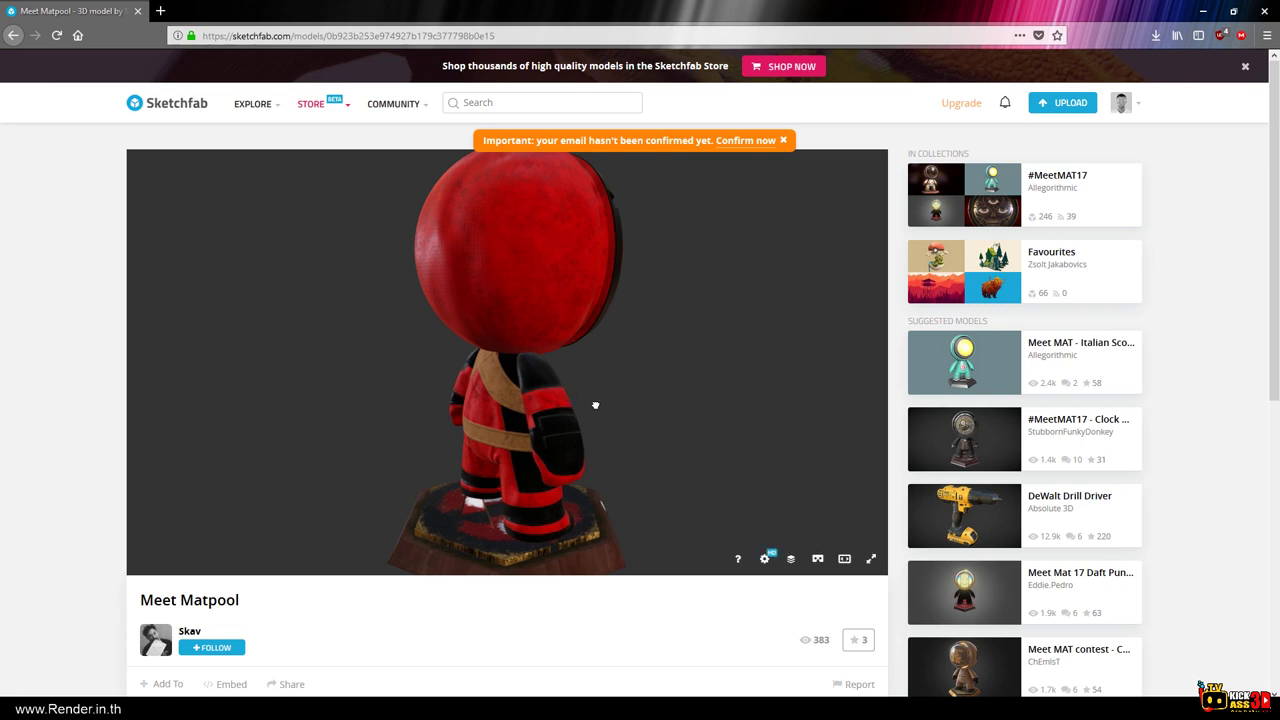
mouse_move(595, 405)
left_mouse_down()
mouse_move(800, 391)
mouse_move(594, 374)
mouse_move(703, 562)
left_mouse_up()
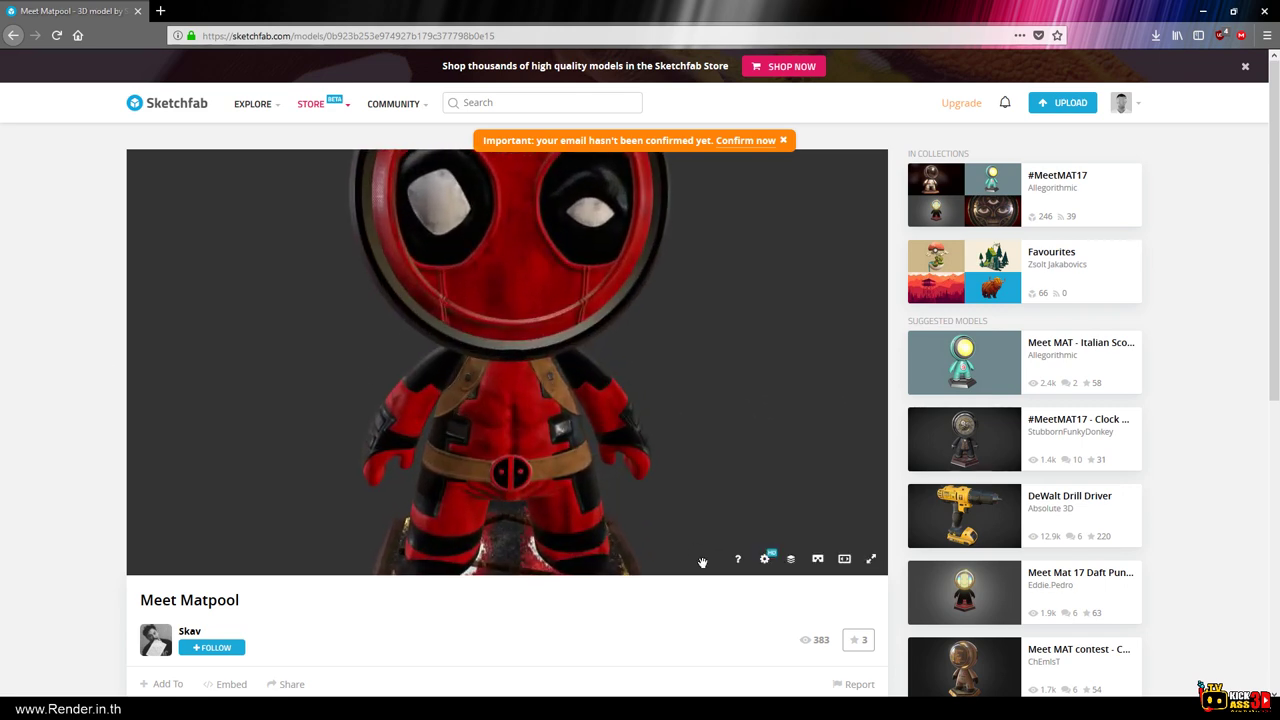
left_click(790, 562)
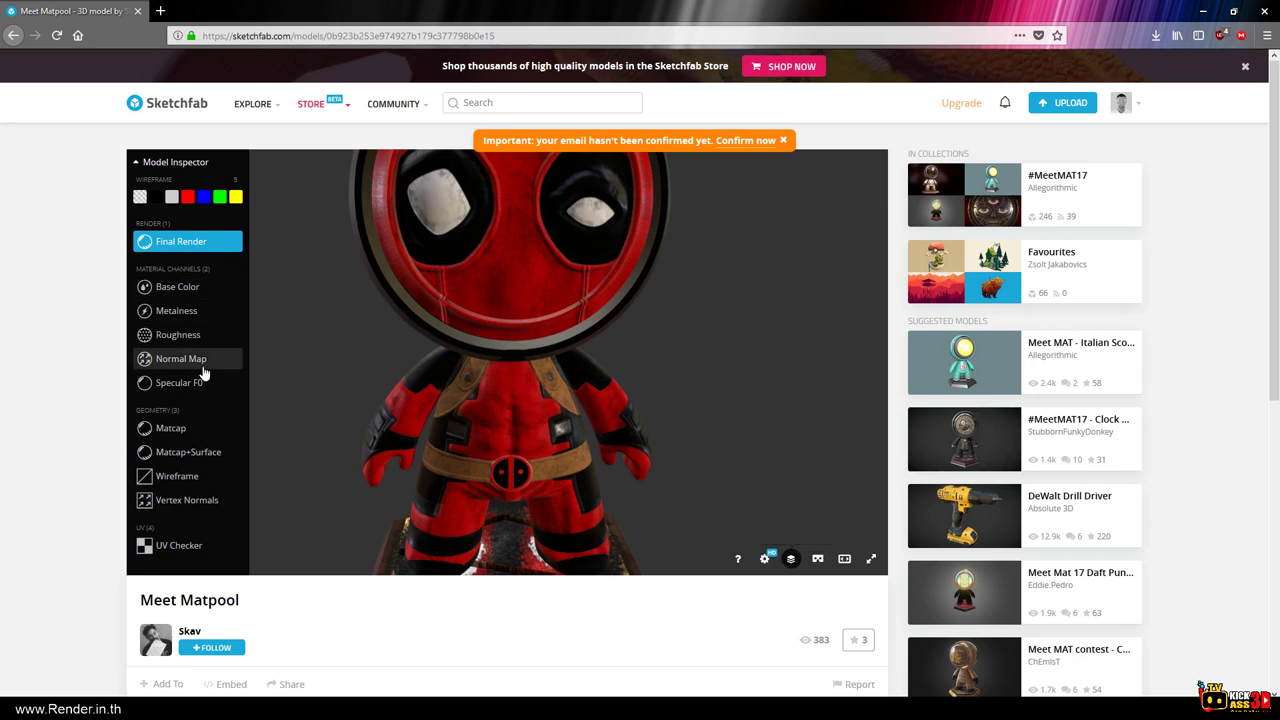
Show the Meet Matpool figure in plain Matcap shading and orbit to its left side.
left_click(165, 428)
scroll(470, 412, "down", 3)
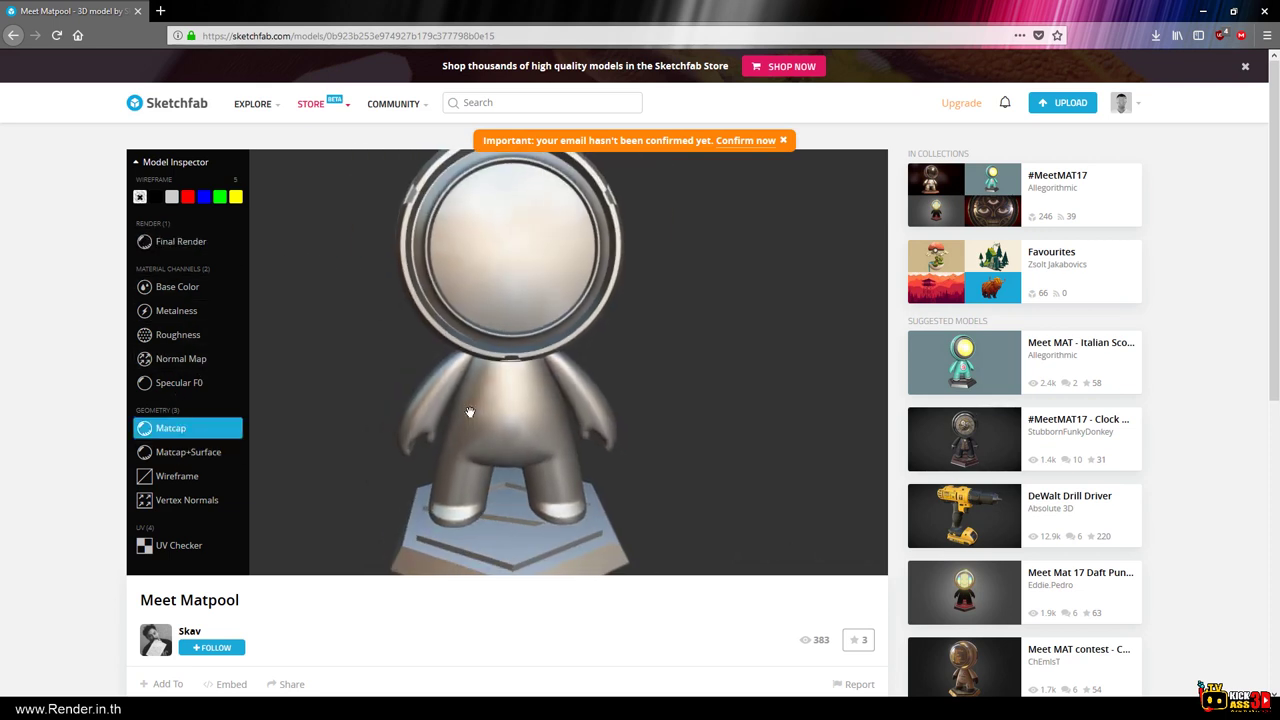
scroll(478, 412, "down", 3)
mouse_move(480, 412)
left_mouse_down()
mouse_move(572, 395)
mouse_move(751, 400)
mouse_move(579, 397)
left_mouse_up()
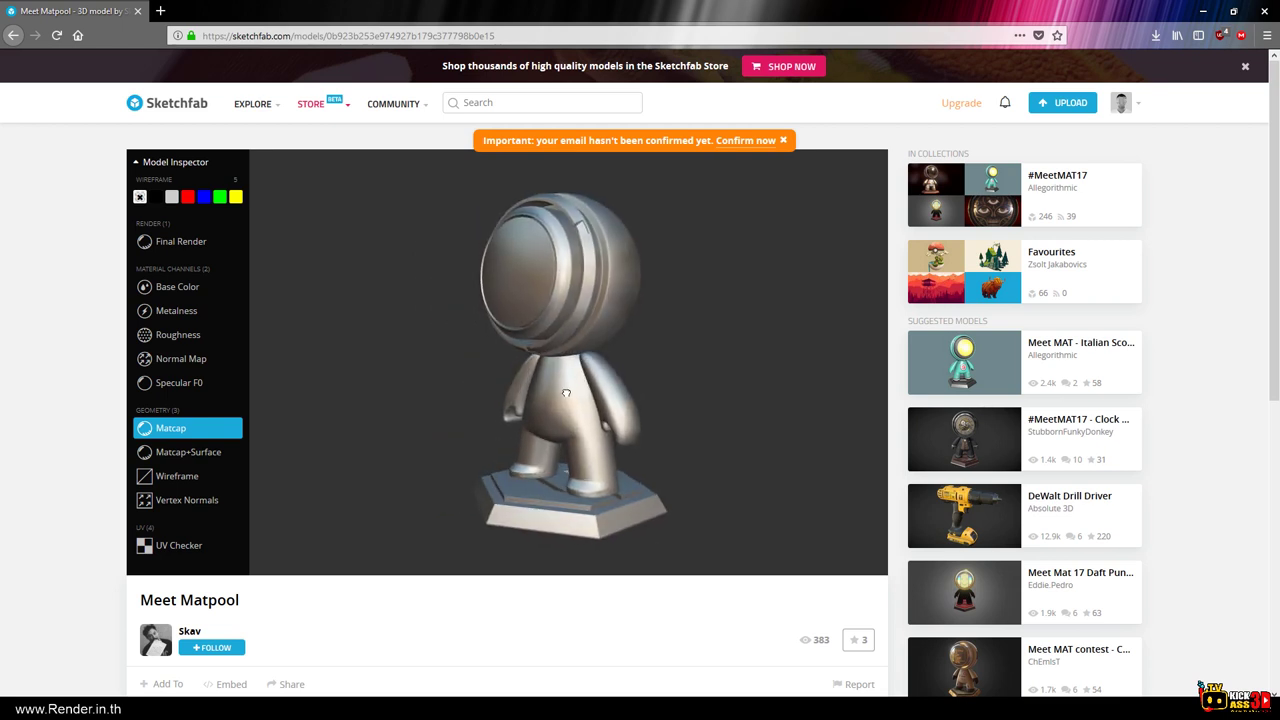
scroll(566, 393, "up", 1)
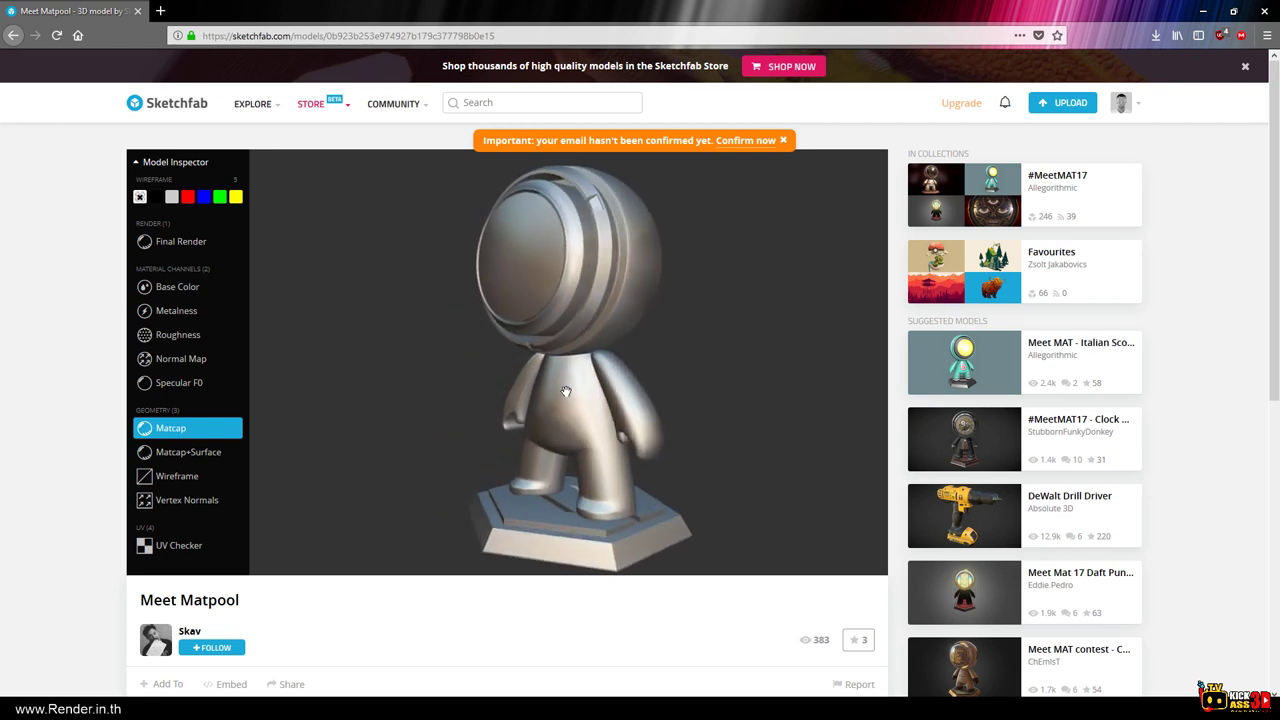
Display the roughness channel and zoom in on the figure.
left_click(172, 335)
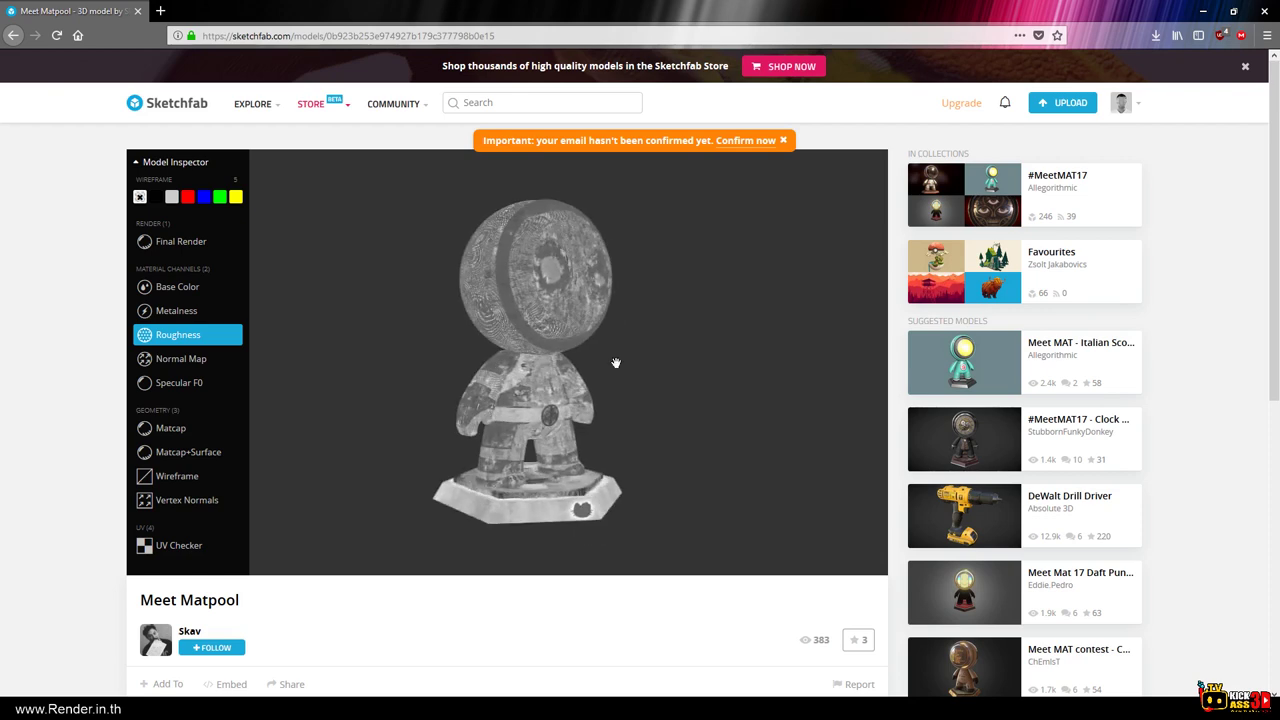
scroll(615, 362, "up", 2)
scroll(580, 385, "up", 2)
scroll(554, 401, "up", 1)
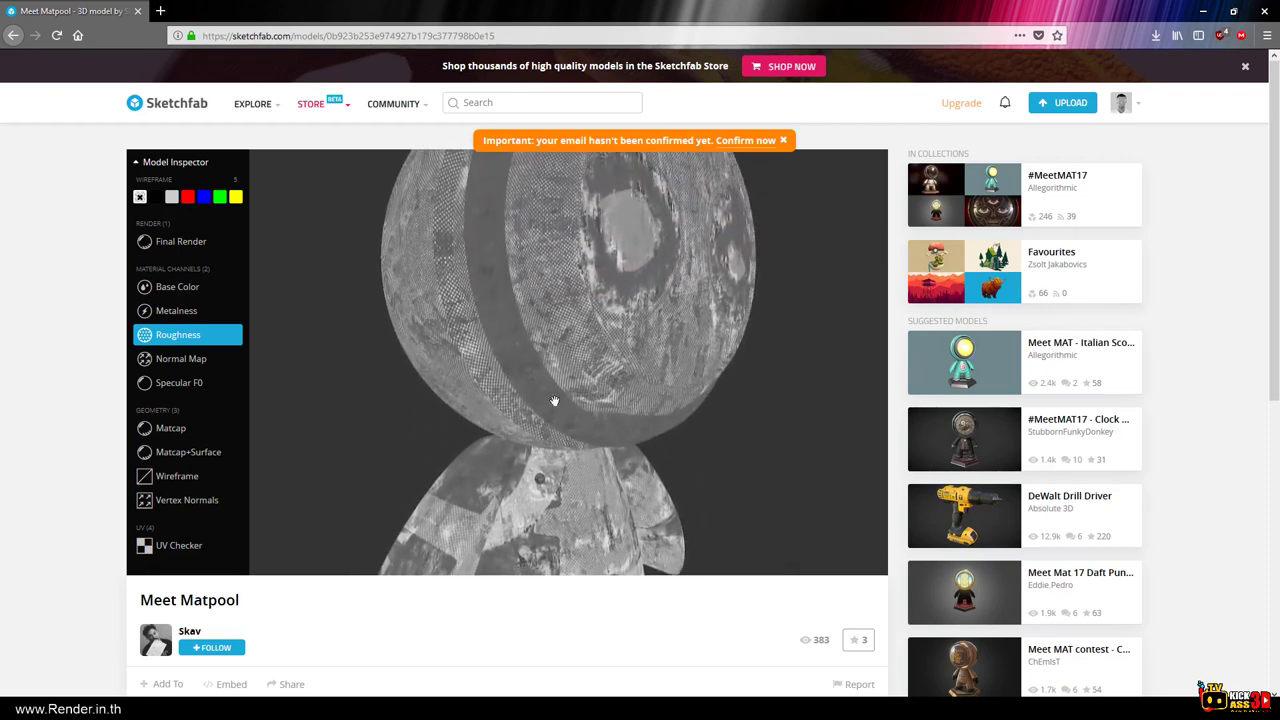
scroll(540, 370, "up", 2)
Display the normal map channel and inspect the head and eye detail.
left_click(190, 359)
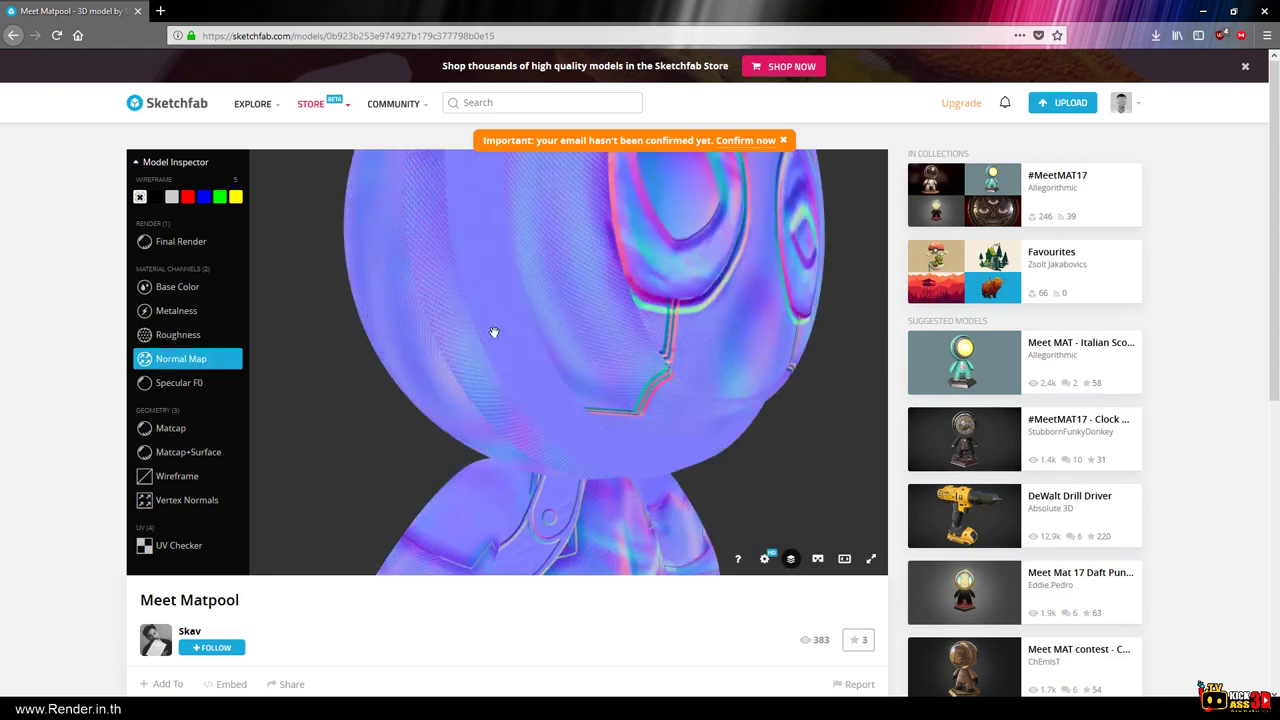
mouse_move(637, 351)
left_mouse_down()
mouse_move(586, 360)
mouse_move(623, 371)
mouse_move(597, 301)
mouse_move(597, 363)
left_mouse_up()
scroll(600, 374, "up", 2)
scroll(497, 377, "up", 3)
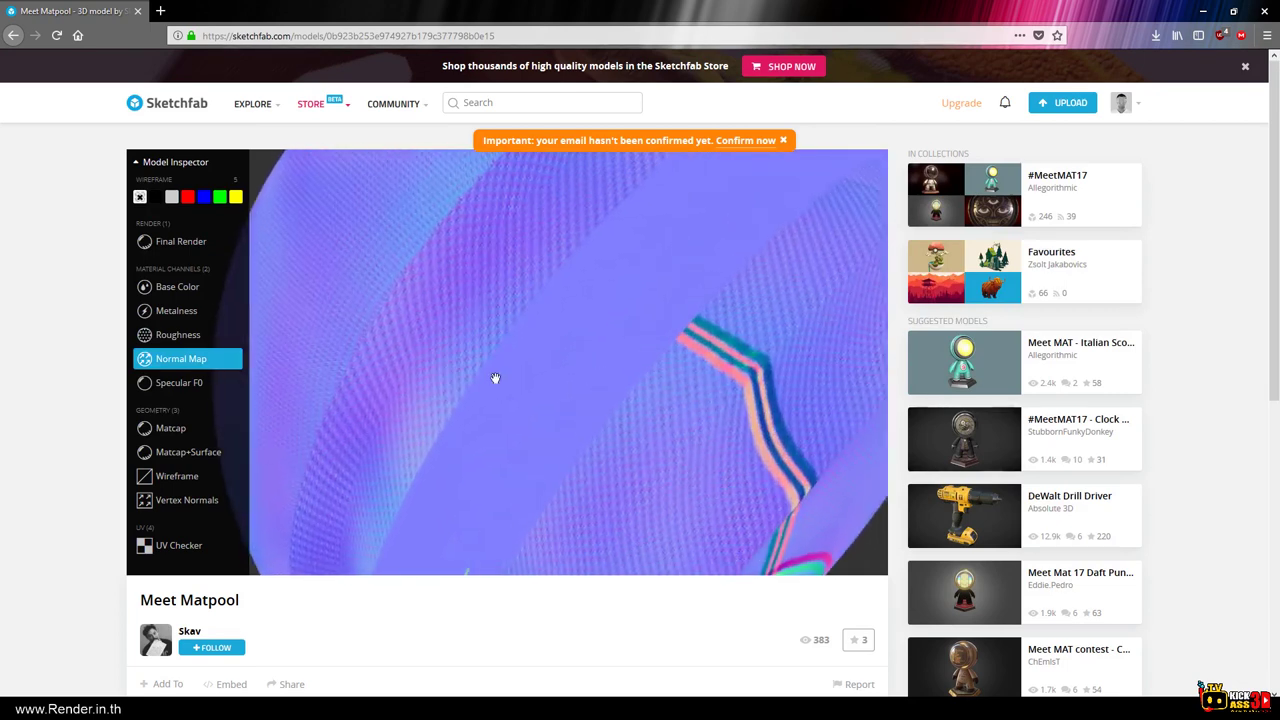
scroll(503, 379, "down", 3)
scroll(443, 380, "down", 2)
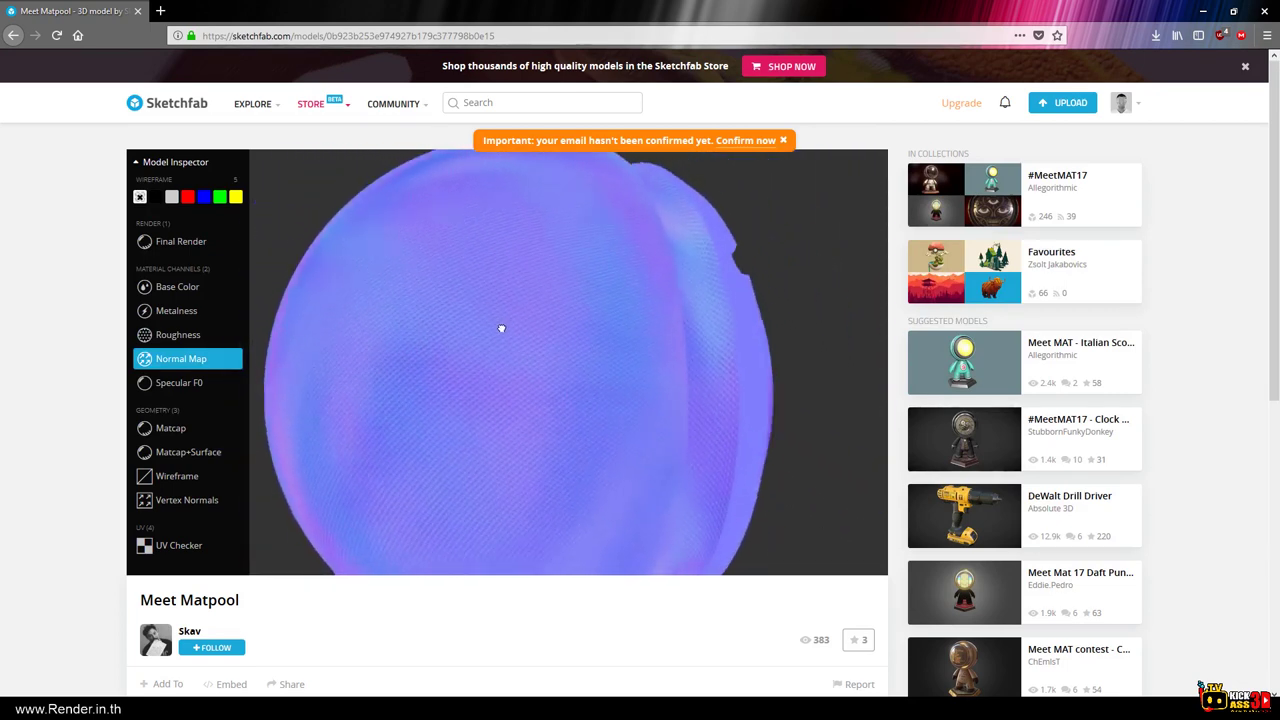
mouse_move(503, 329)
left_mouse_down()
mouse_move(405, 301)
mouse_move(551, 337)
mouse_move(646, 383)
left_mouse_up()
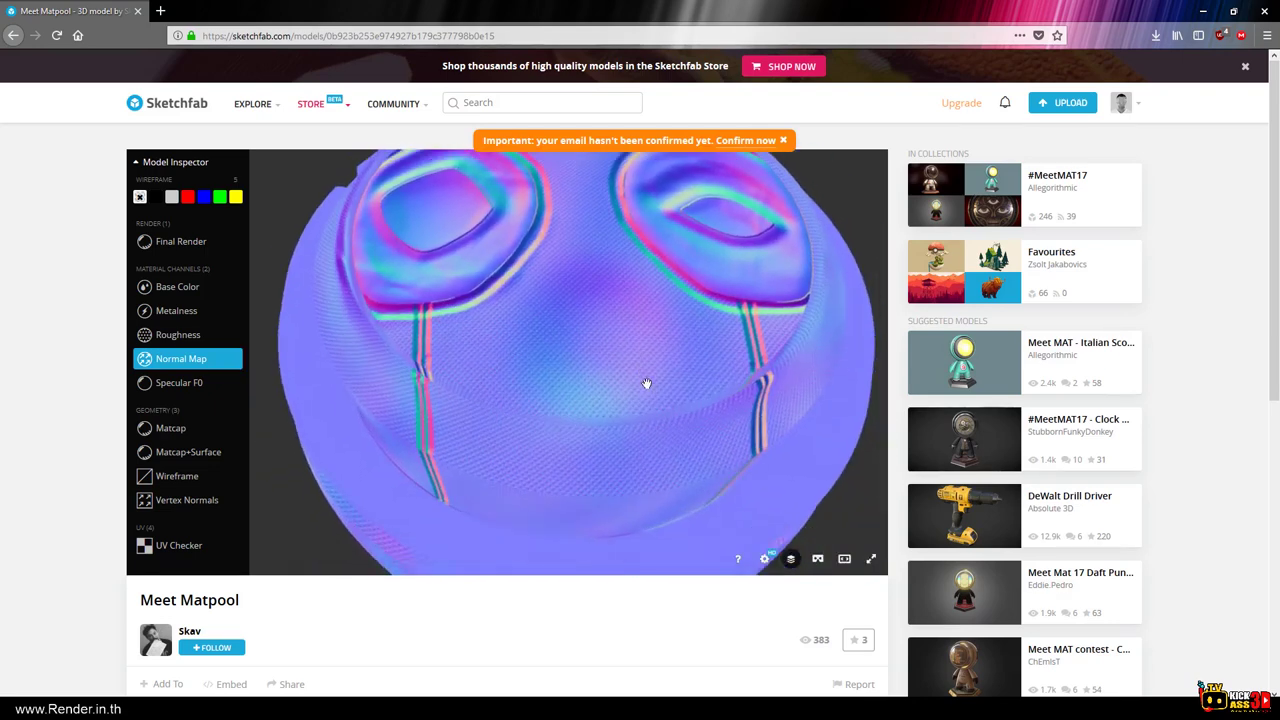
Display the base colour channel and orbit out to show the body and belt.
left_click(176, 288)
mouse_move(371, 294)
left_mouse_down()
mouse_move(606, 340)
mouse_move(610, 384)
left_mouse_up()
mouse_move(636, 317)
left_mouse_down()
mouse_move(594, 291)
mouse_move(589, 306)
left_mouse_up()
scroll(586, 369, "down", 3)
scroll(589, 360, "down", 2)
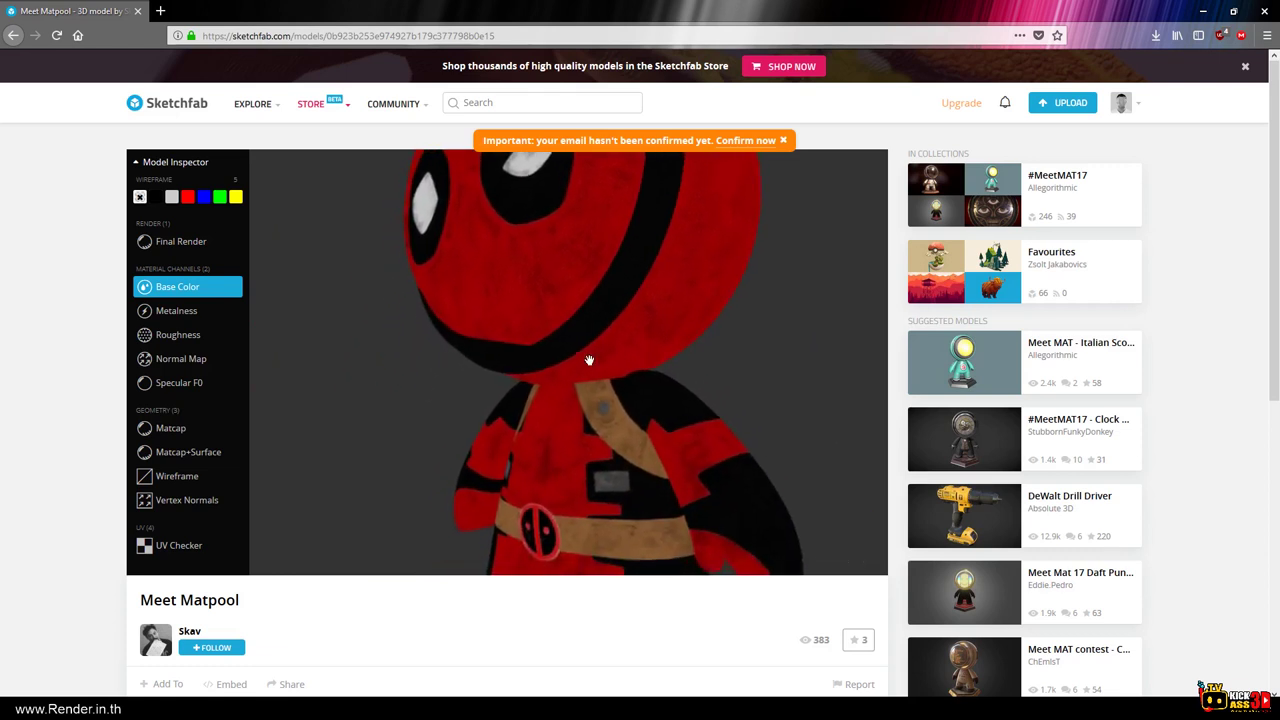
Display the metalness channel with the model turned to face left.
left_click(170, 311)
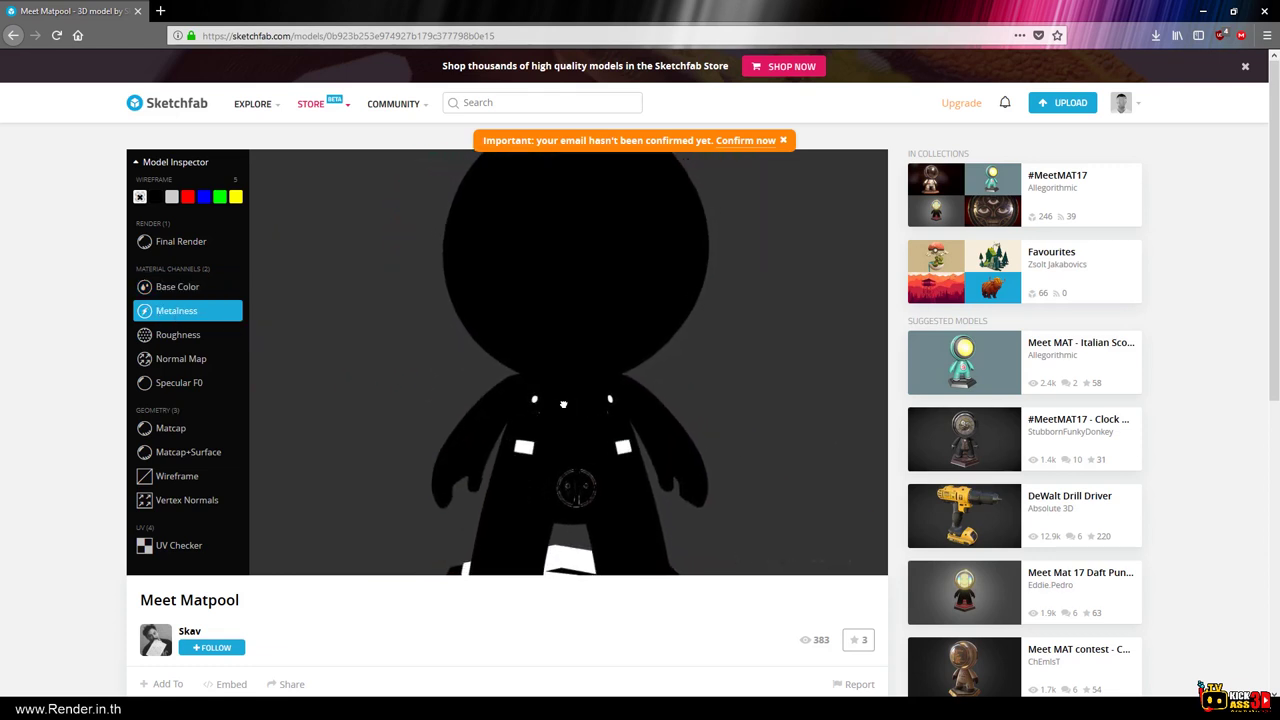
scroll(575, 408, "up", 2)
scroll(600, 415, "up", 2)
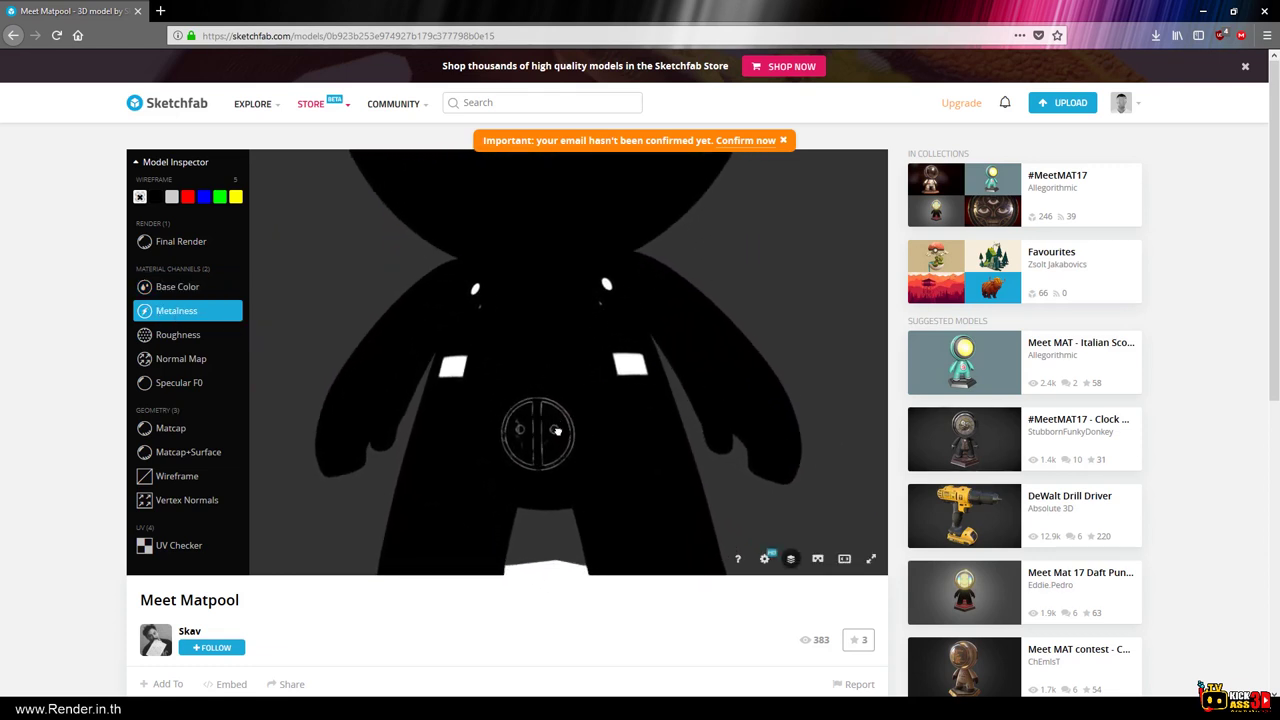
left_click_drag(609, 418, 561, 388)
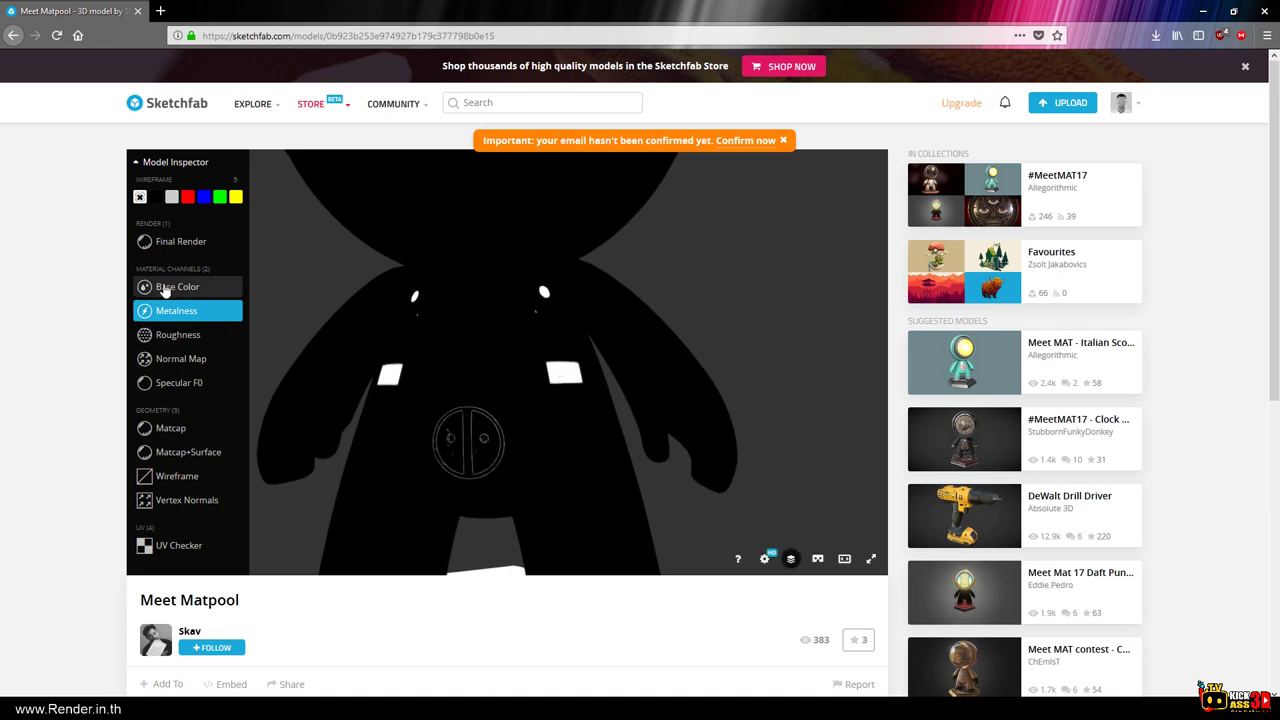
Return to the final render and view the belt from a low side angle.
left_click(180, 241)
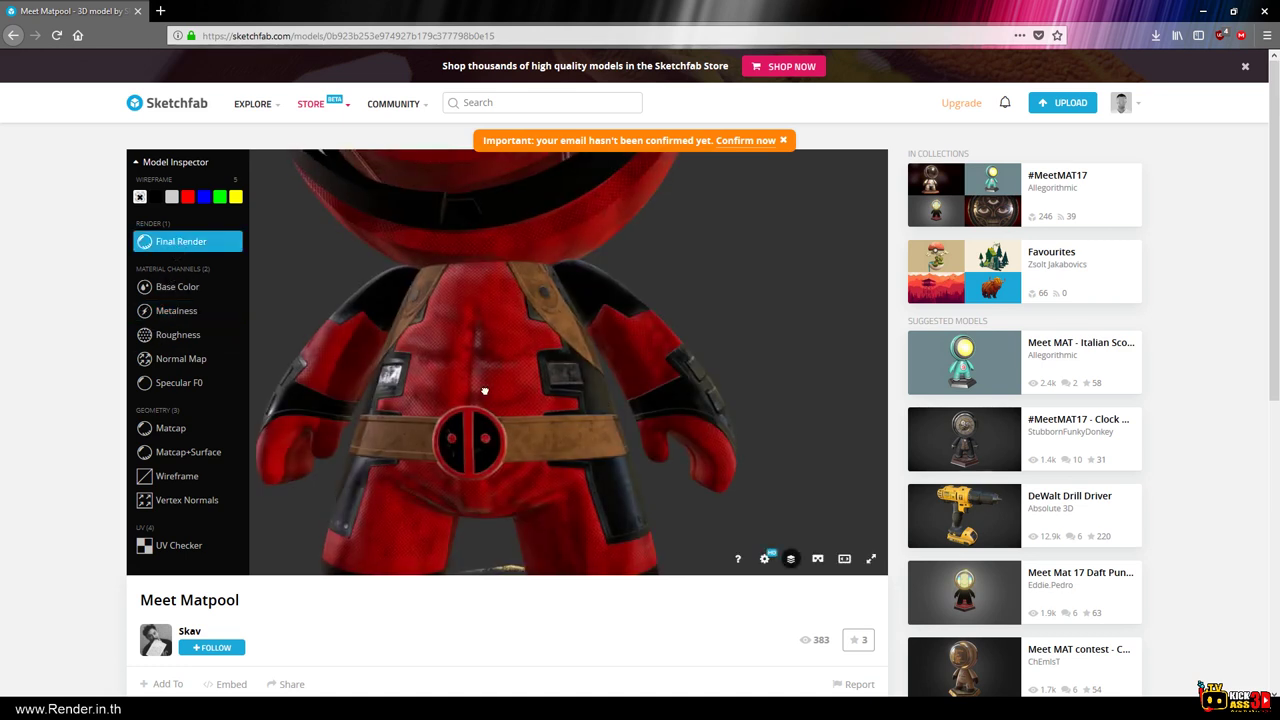
left_click_drag(486, 386, 398, 377)
left_click_drag(406, 376, 449, 435)
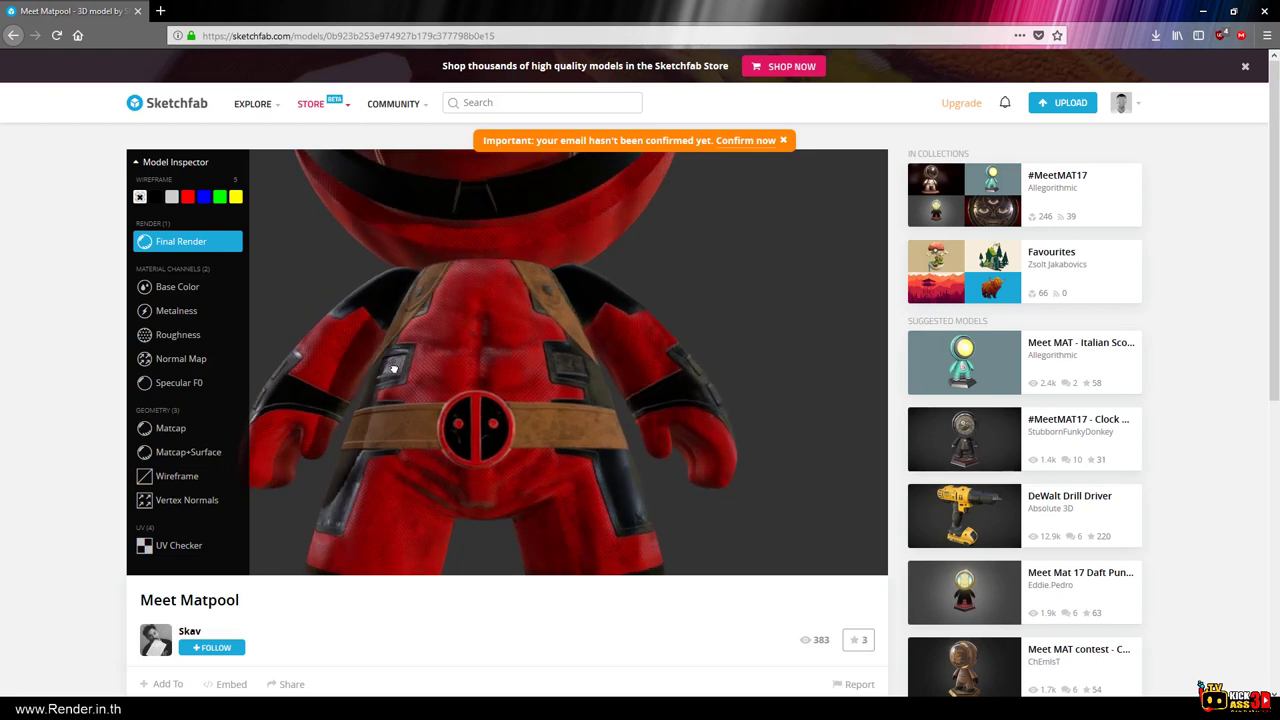
scroll(449, 435, "up", 5)
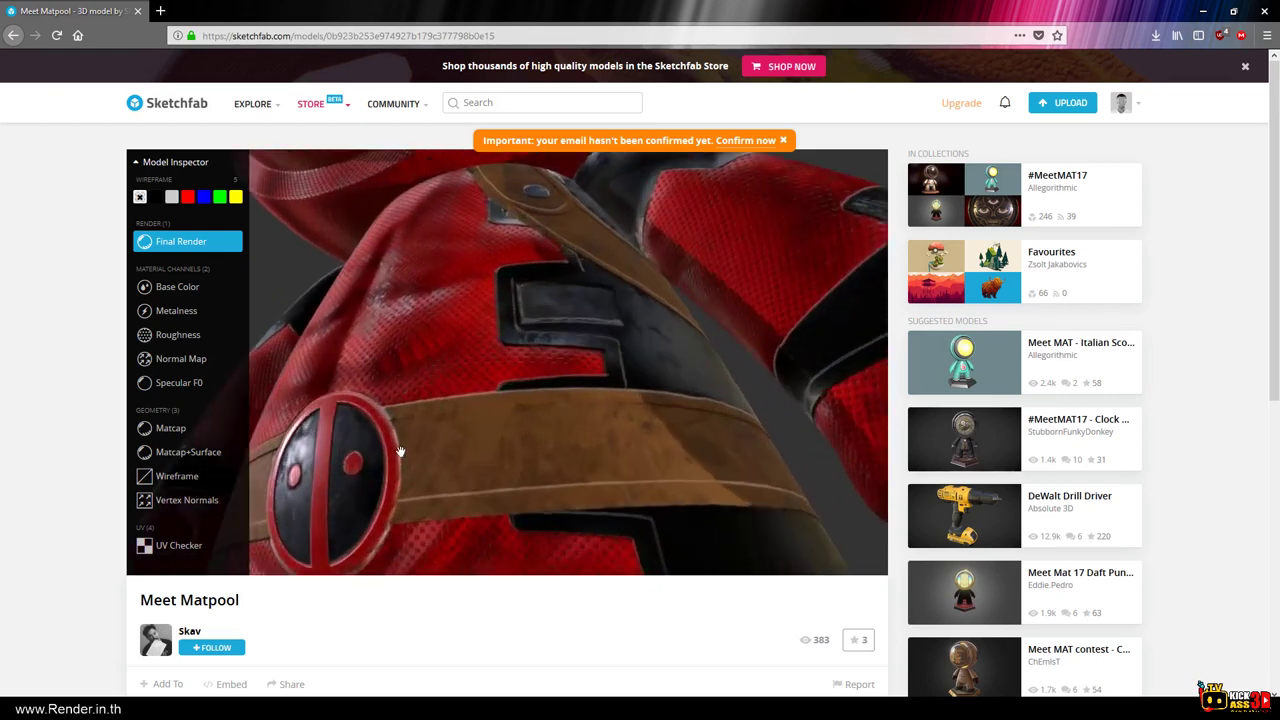
scroll(450, 404, "down", 5)
scroll(450, 404, "down", 3)
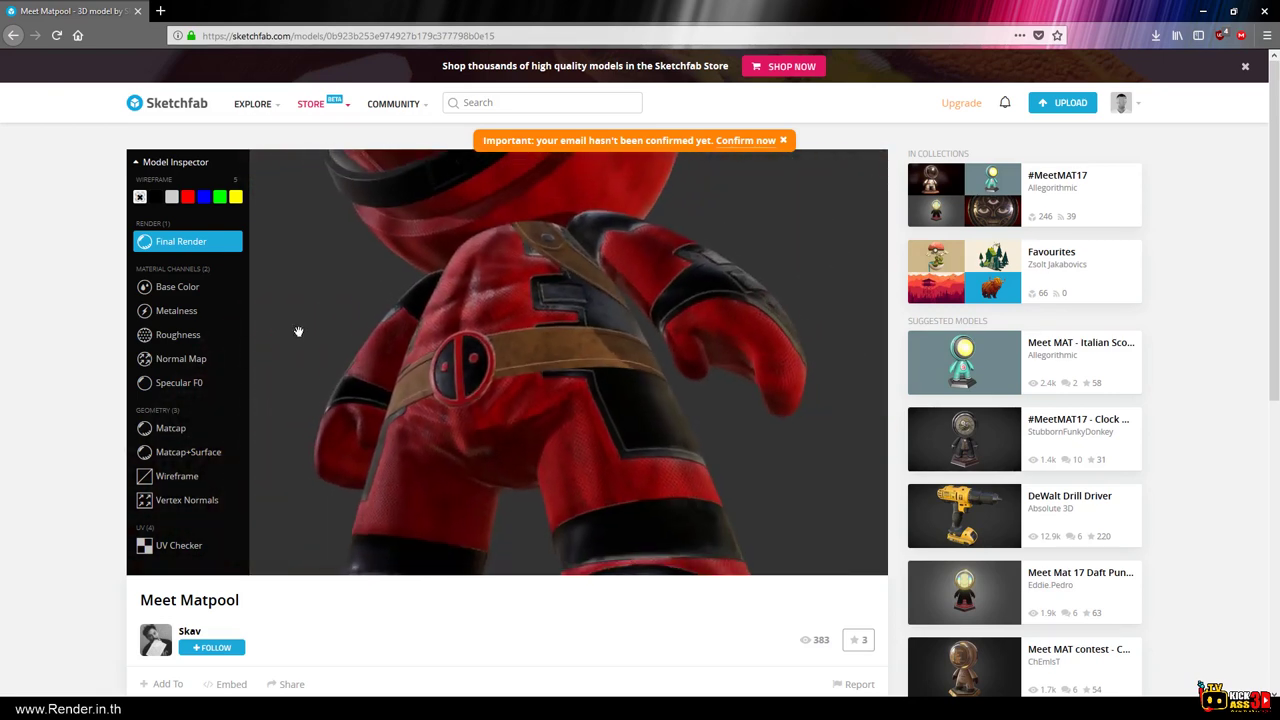
Show the roughness channel again, then the Specular F0 channel from the front.
left_click(173, 335)
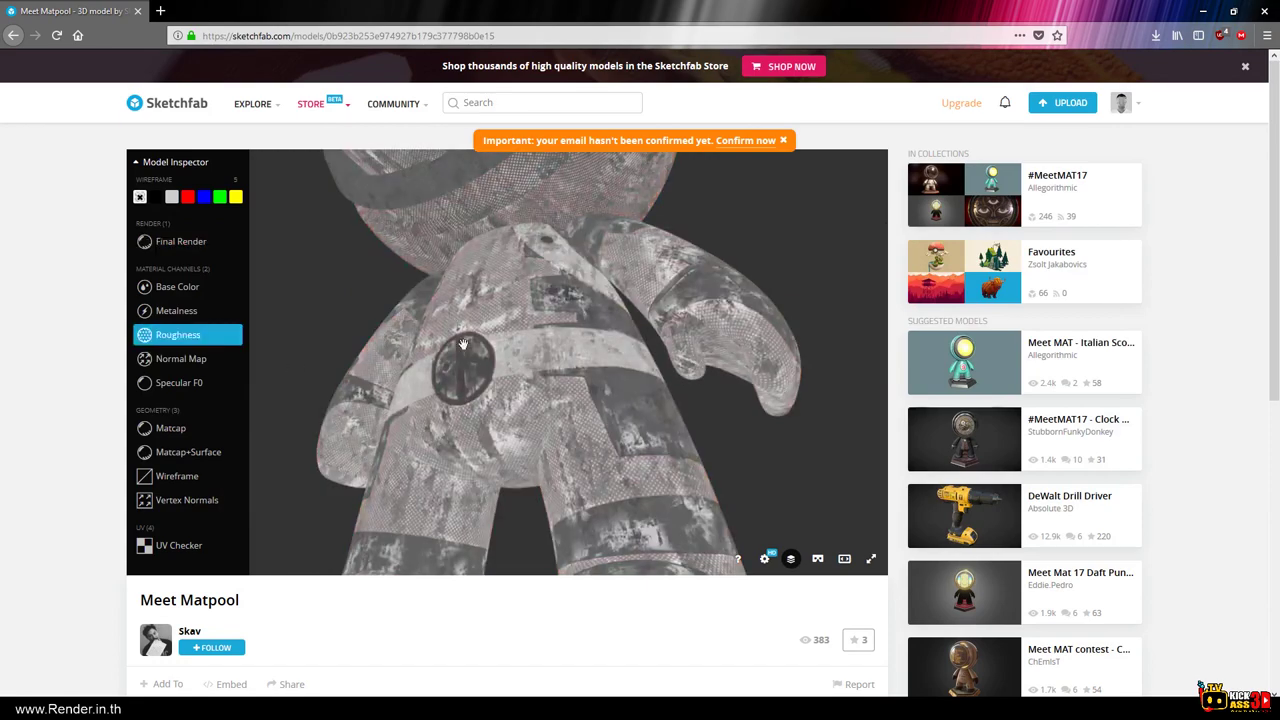
mouse_move(420, 380)
left_mouse_down()
mouse_move(562, 381)
mouse_move(508, 368)
left_mouse_up()
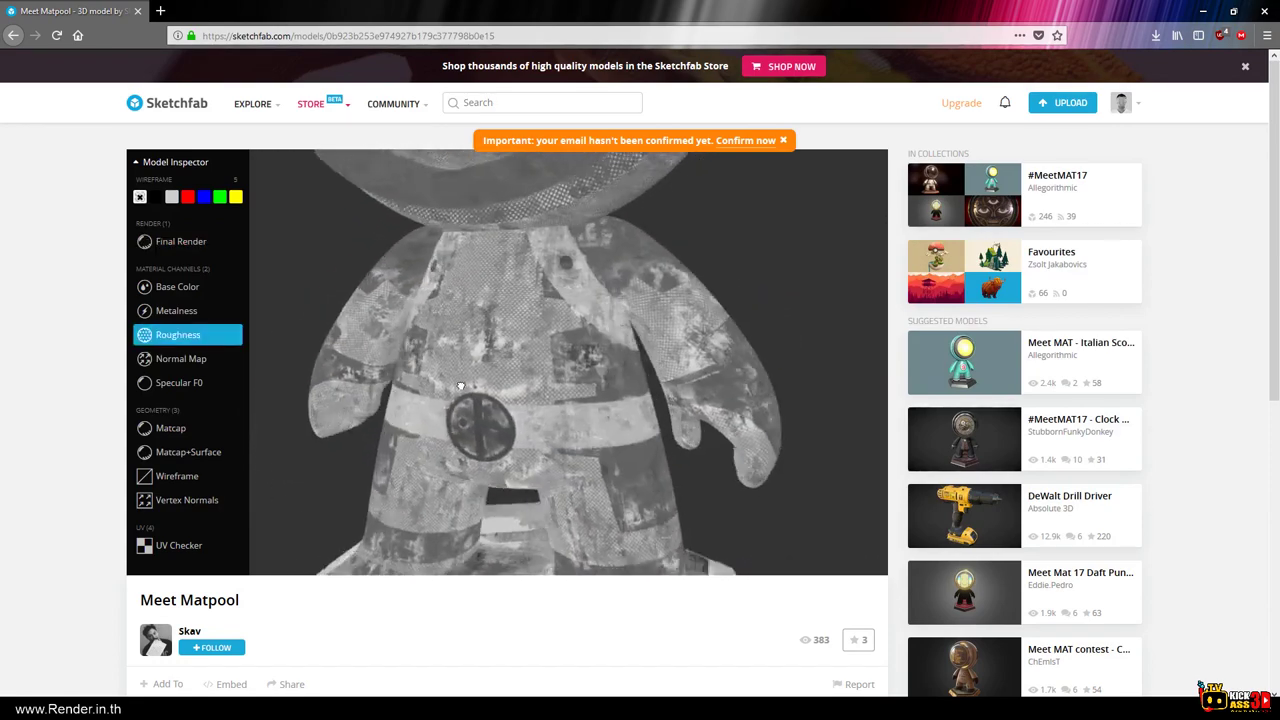
scroll(508, 368, "down", 3)
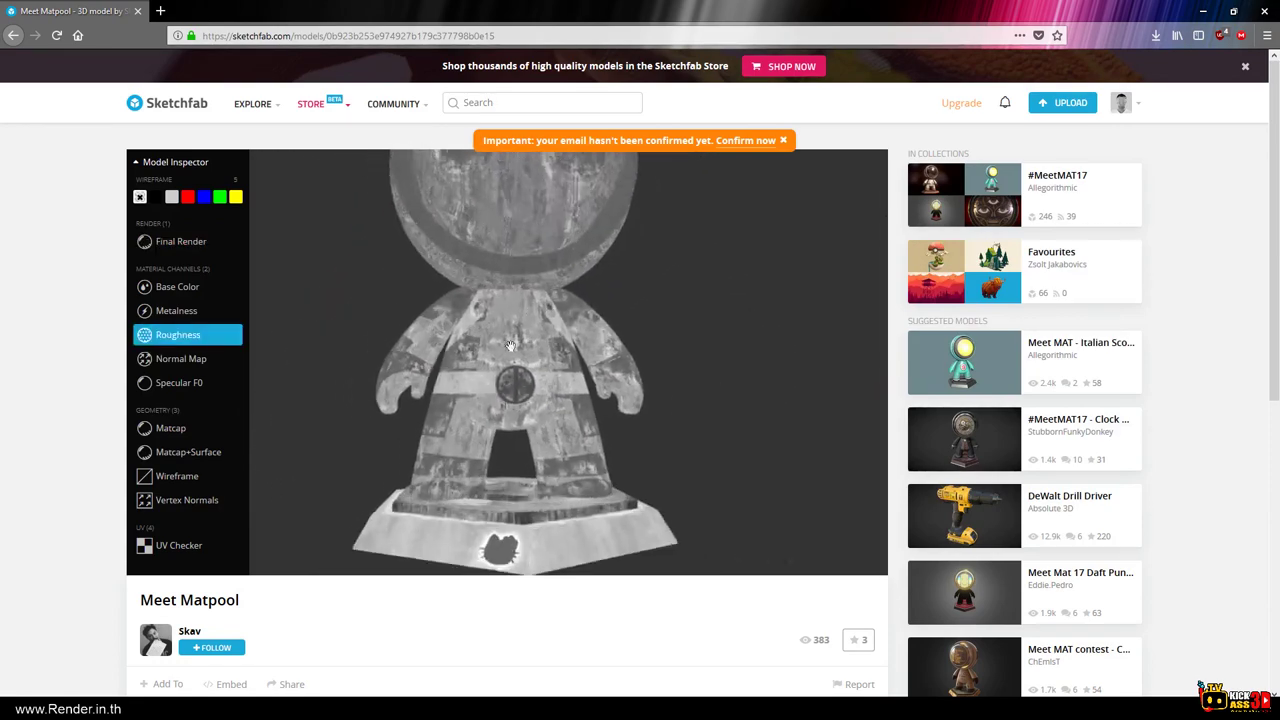
left_click(200, 390)
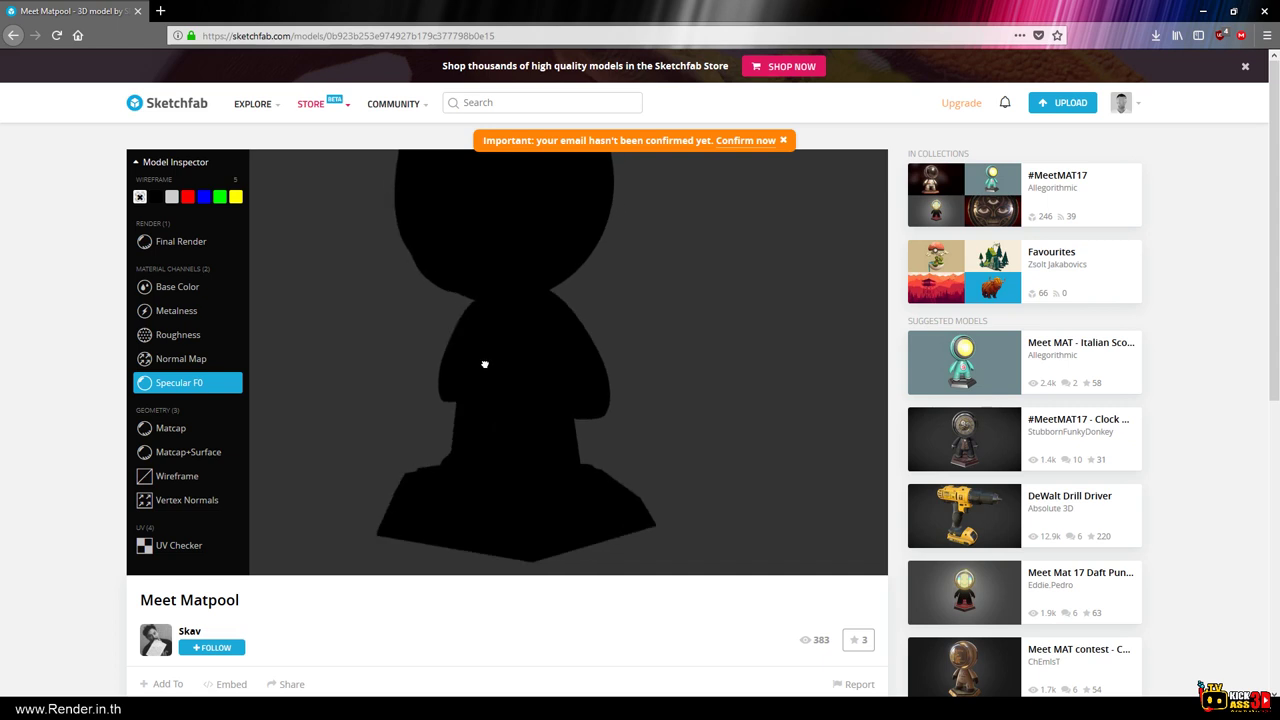
mouse_move(512, 363)
left_mouse_down()
mouse_move(523, 380)
mouse_move(507, 406)
left_mouse_up()
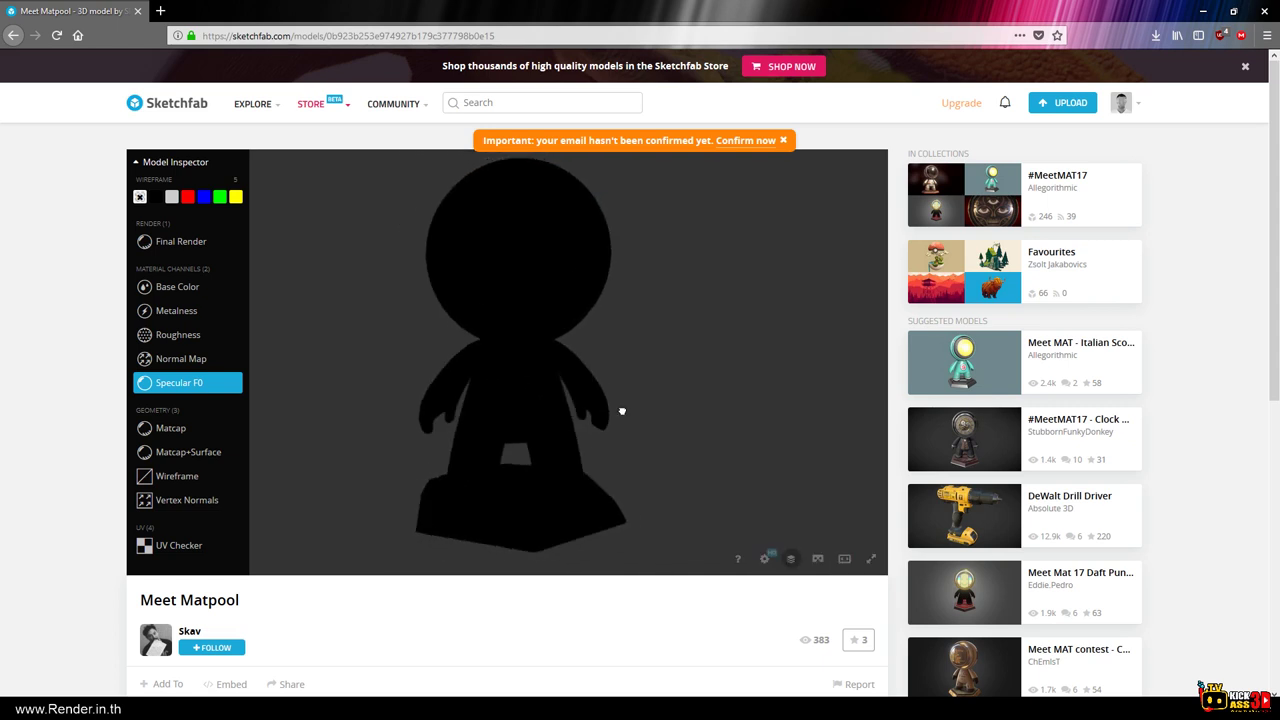
Switch back to Final Render and orbit the figure around from rear to front.
left_click(165, 245)
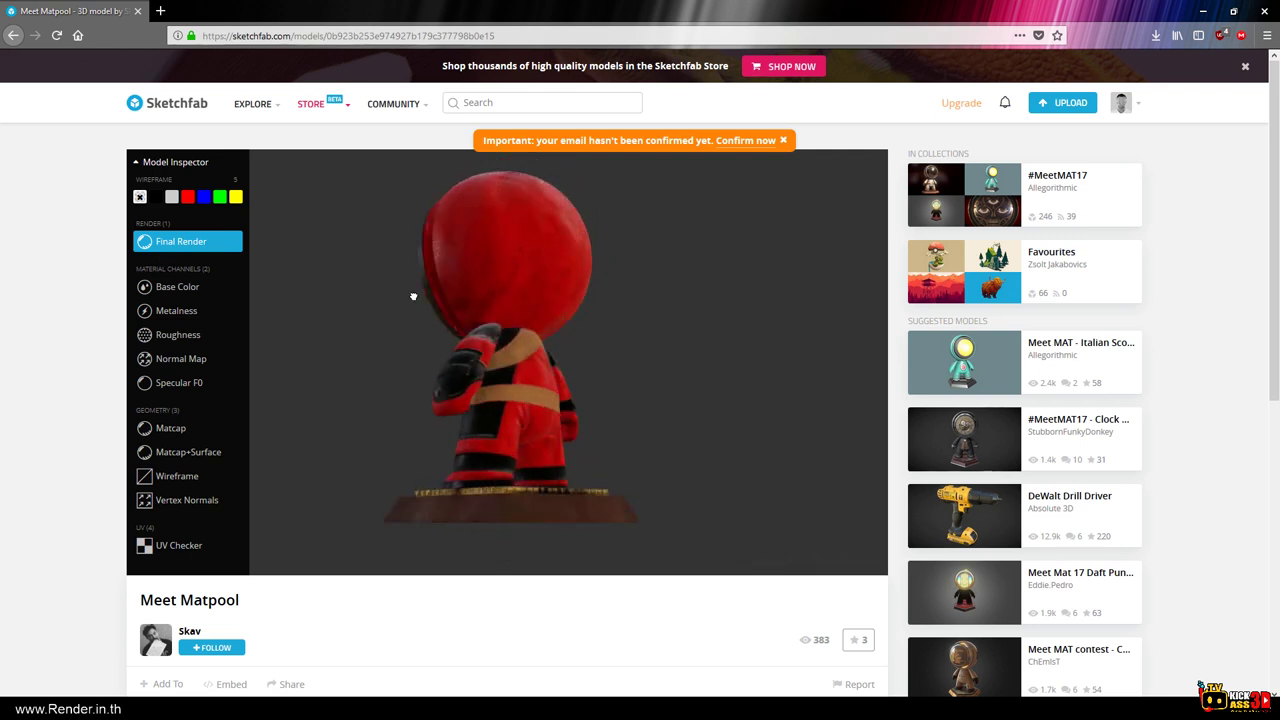
left_click_drag(389, 367, 491, 368)
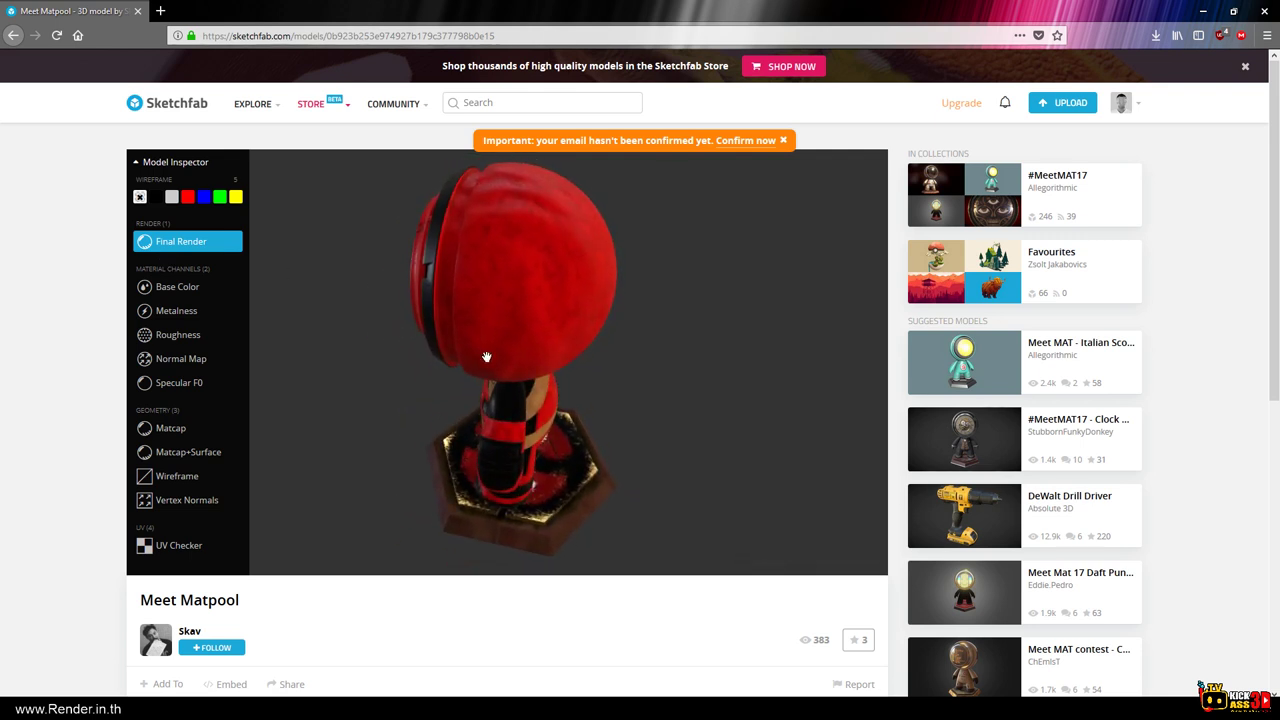
left_click_drag(478, 412, 569, 386)
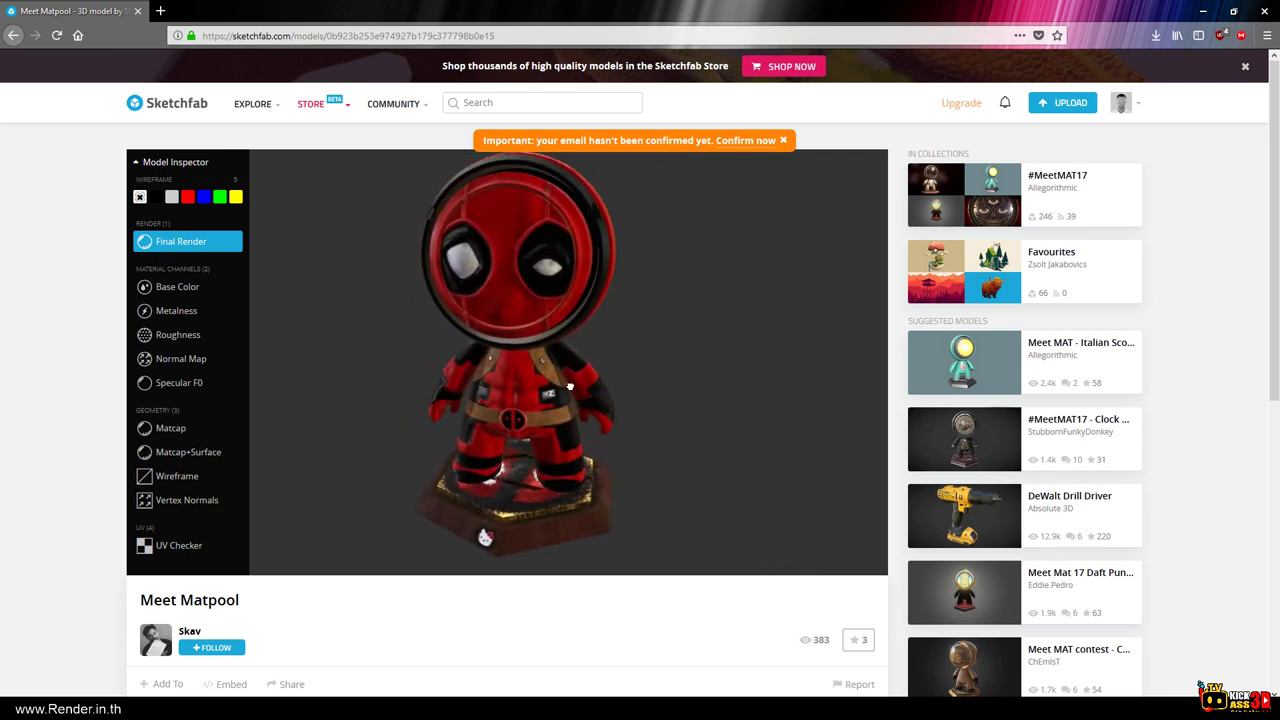
scroll(527, 427, "down", 2)
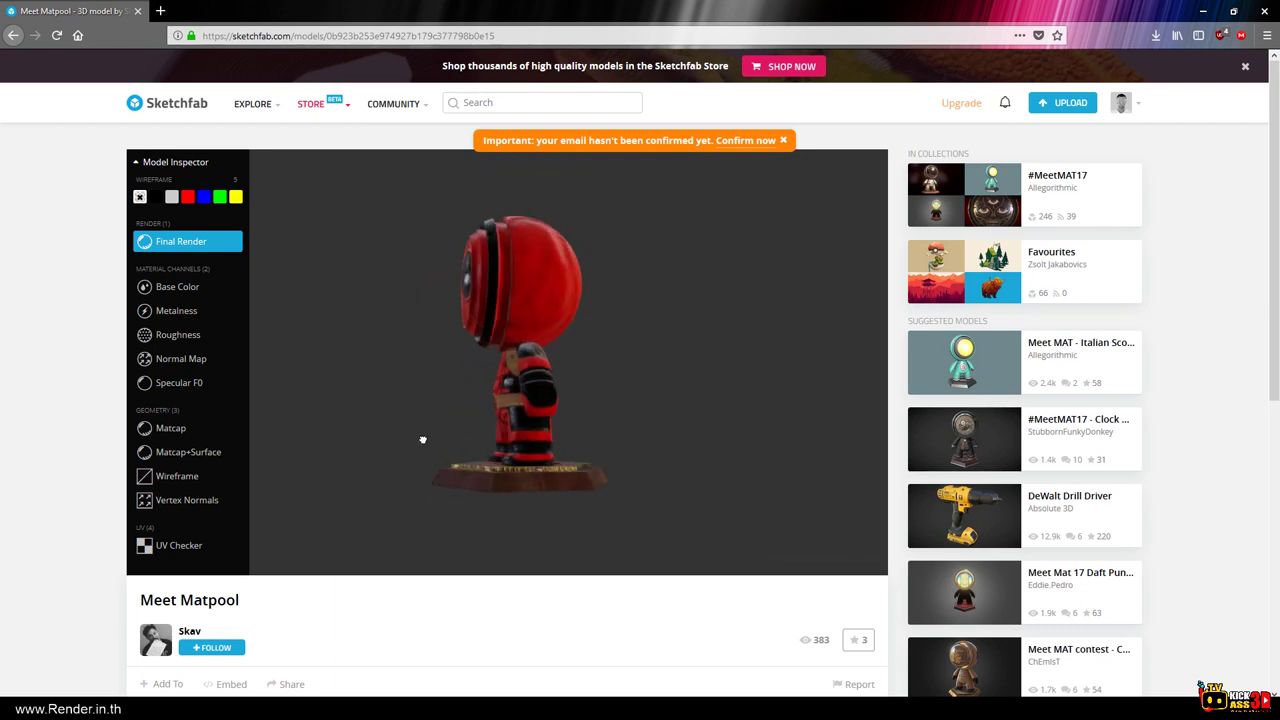
left_click_drag(422, 440, 595, 446)
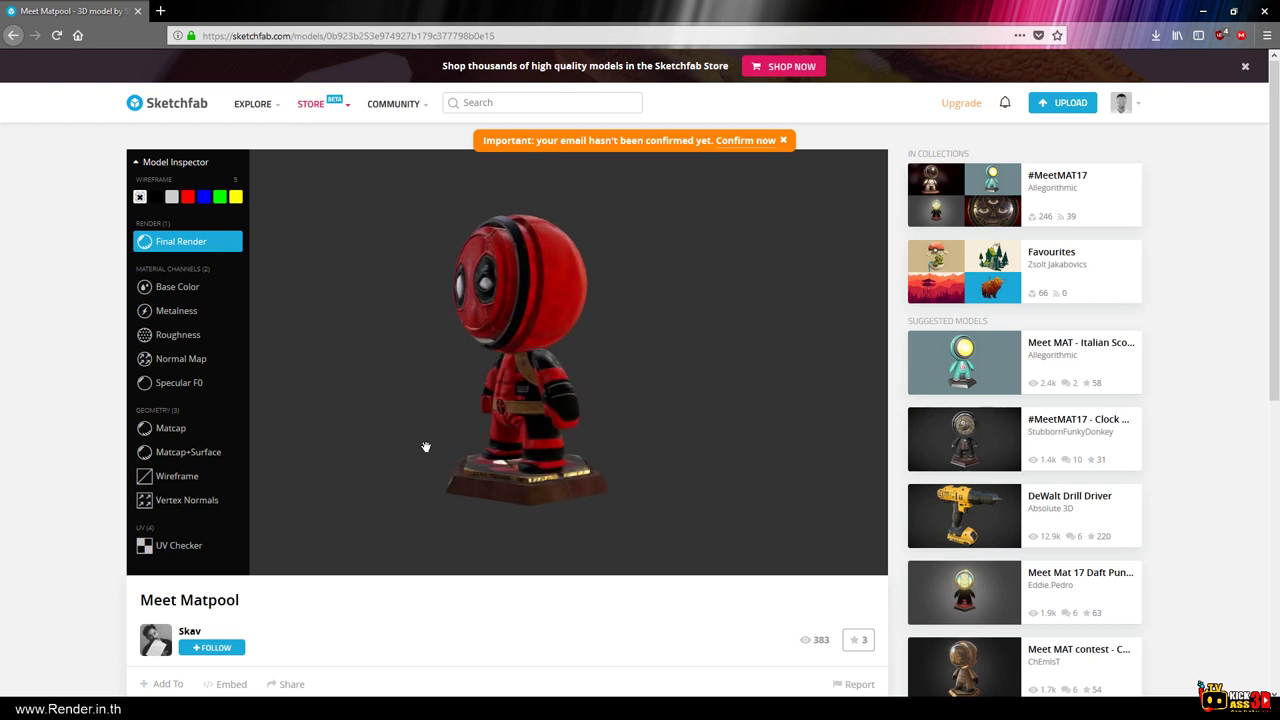
scroll(425, 447, "up", 2)
left_click_drag(425, 447, 543, 443)
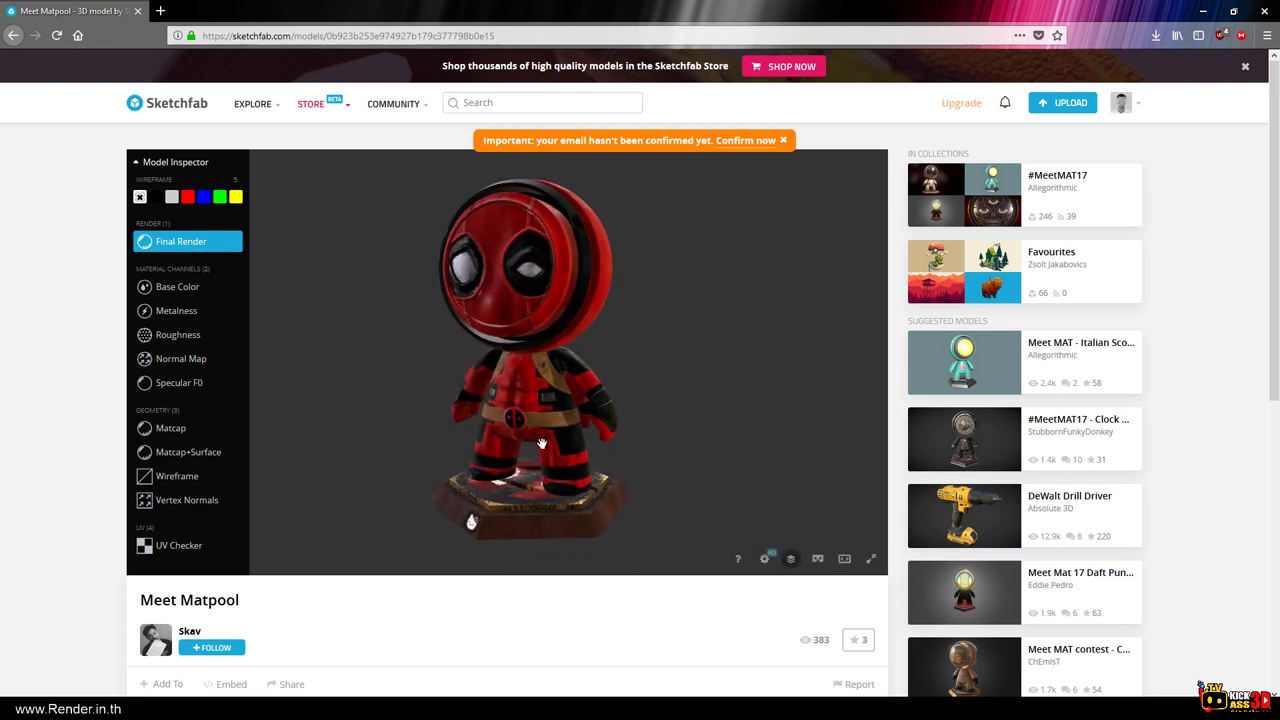
left_click_drag(541, 443, 409, 426)
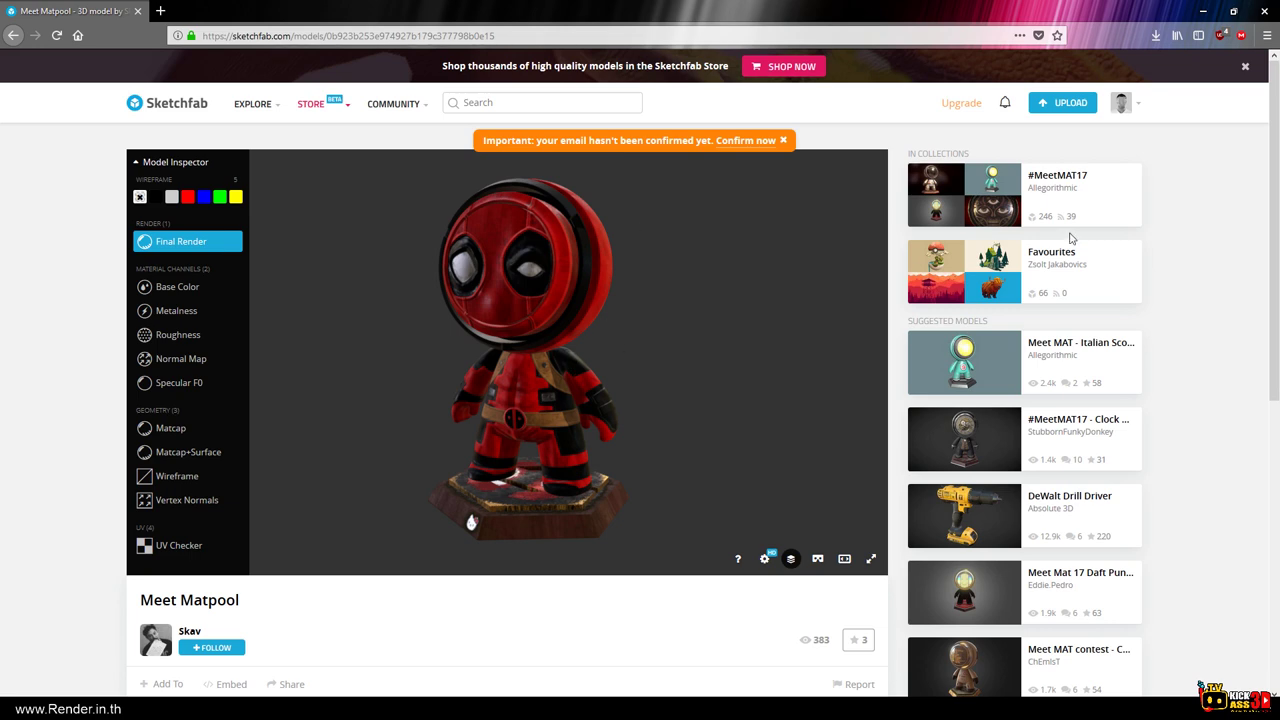
Go to the home newsfeed, scroll to Suggestions and open The Journey.
left_click(186, 110)
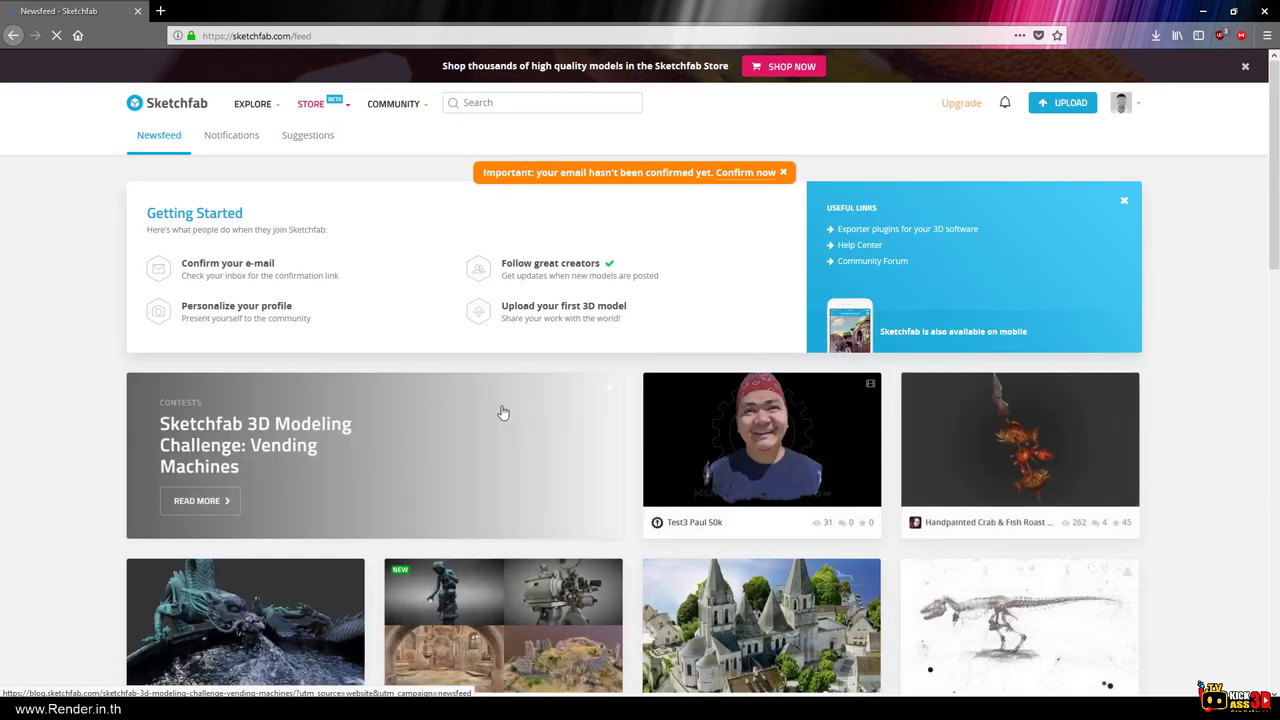
scroll(503, 413, "down", 2)
scroll(543, 402, "down", 2)
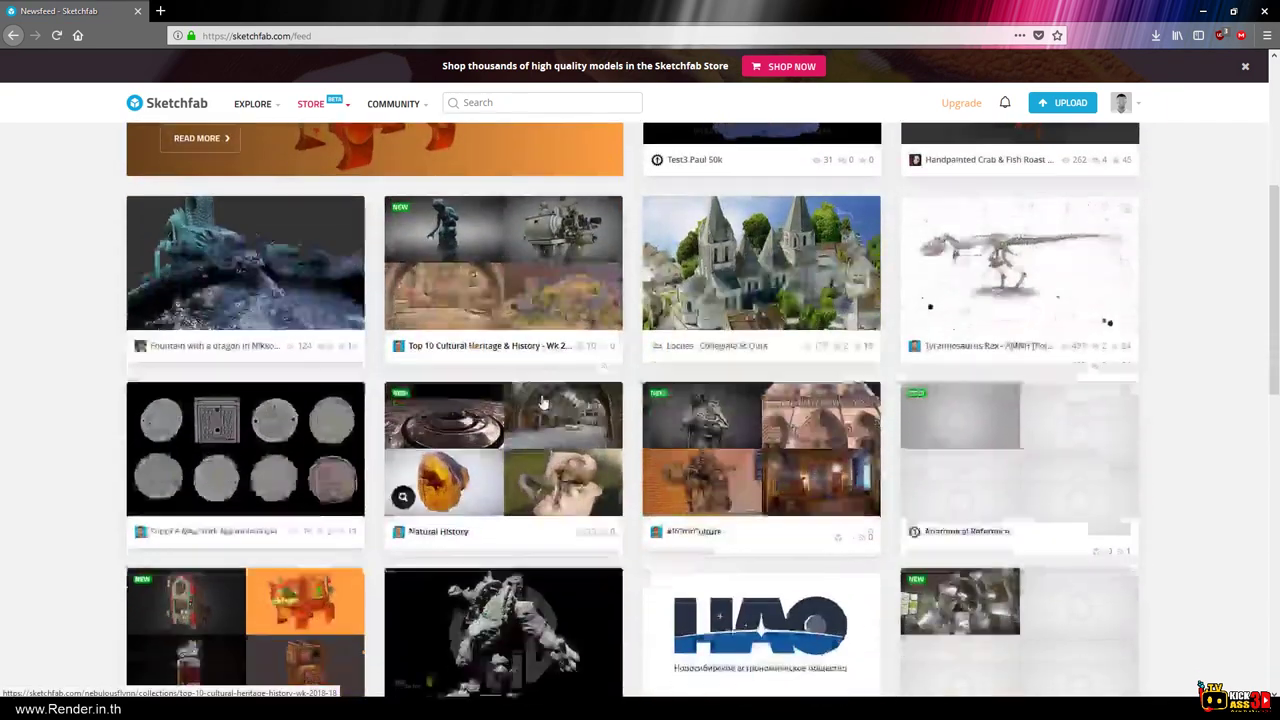
scroll(543, 402, "down", 2)
scroll(543, 402, "down", 3)
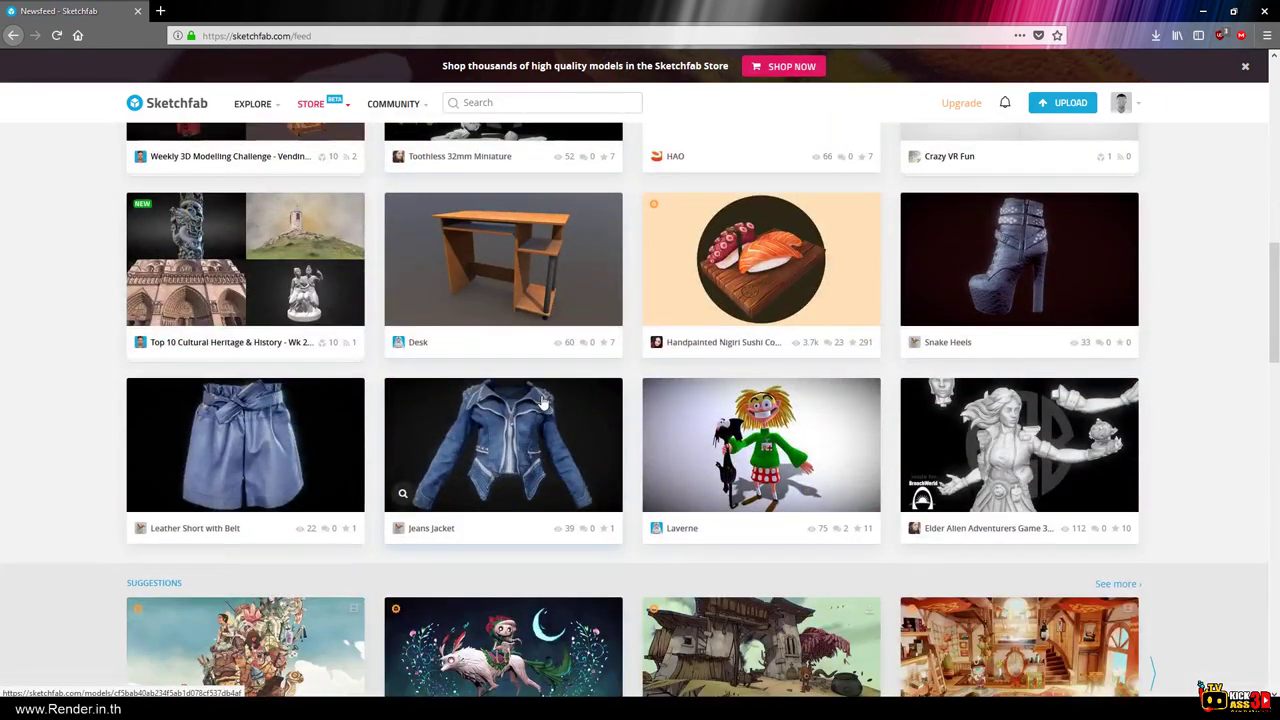
scroll(543, 402, "down", 3)
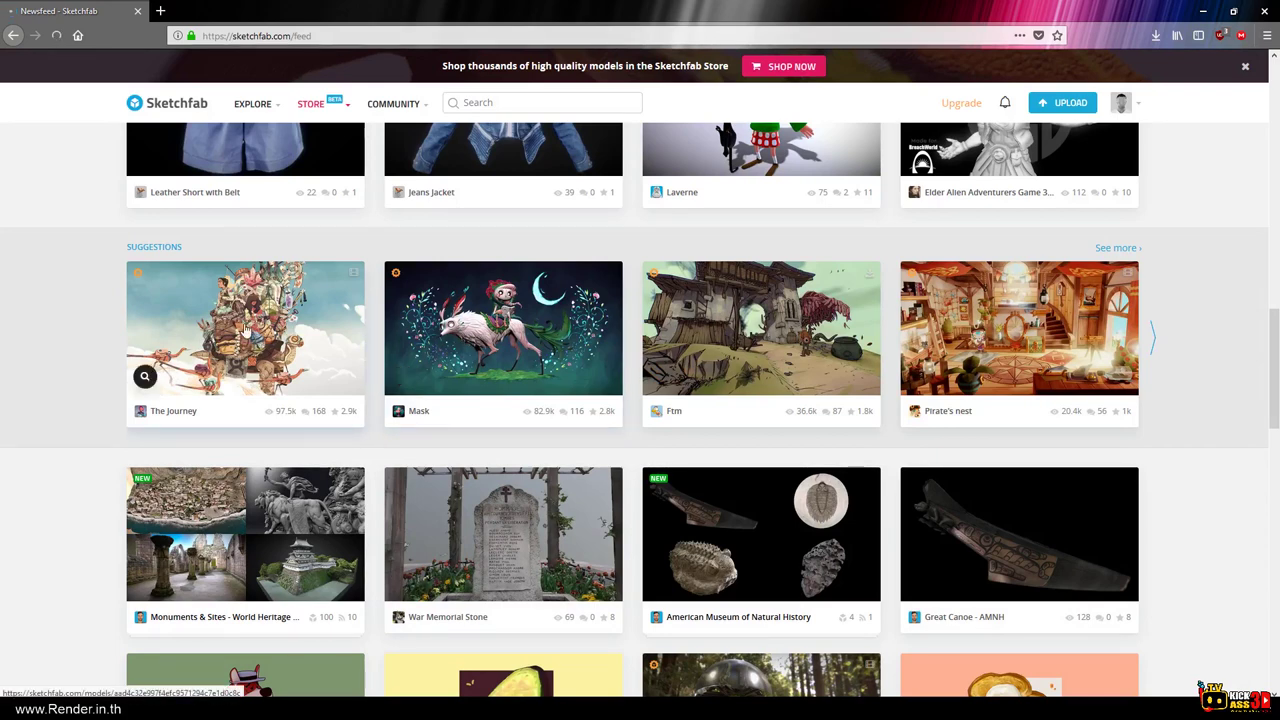
left_click(300, 335)
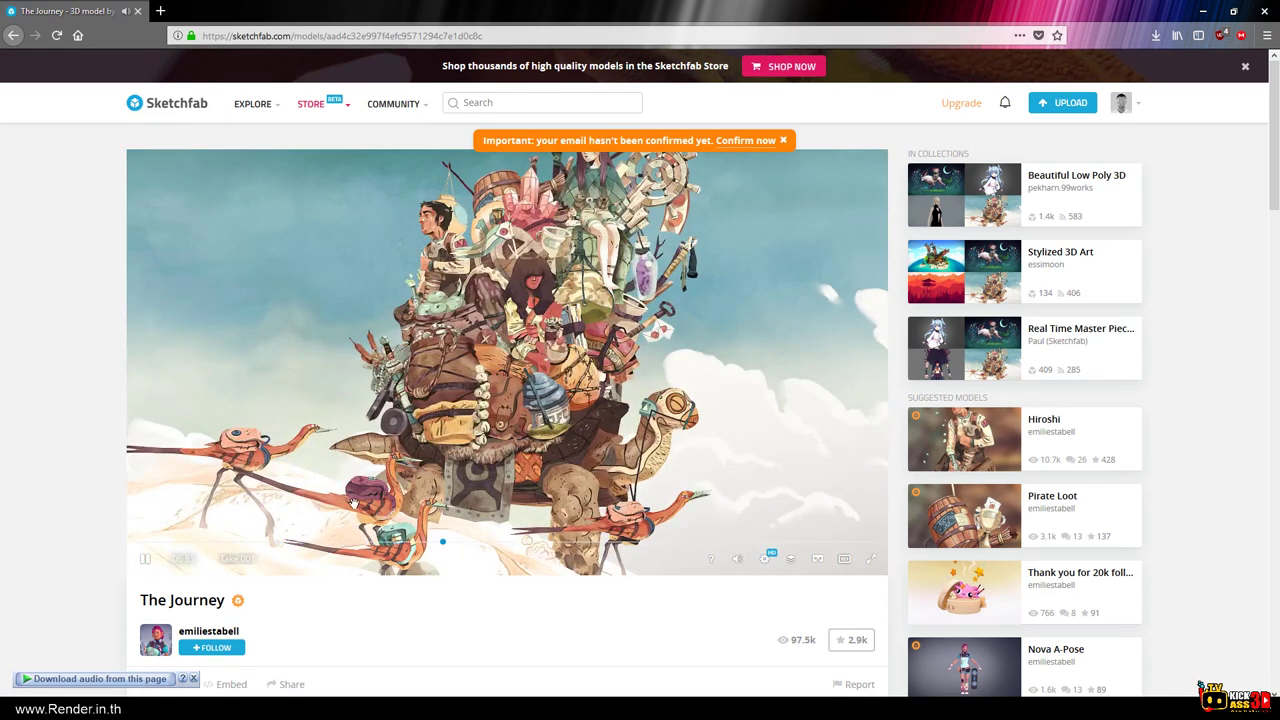
Open the Model Inspector, go fullscreen, and orbit The Journey to rear and side views.
left_click(791, 560)
left_click(871, 560)
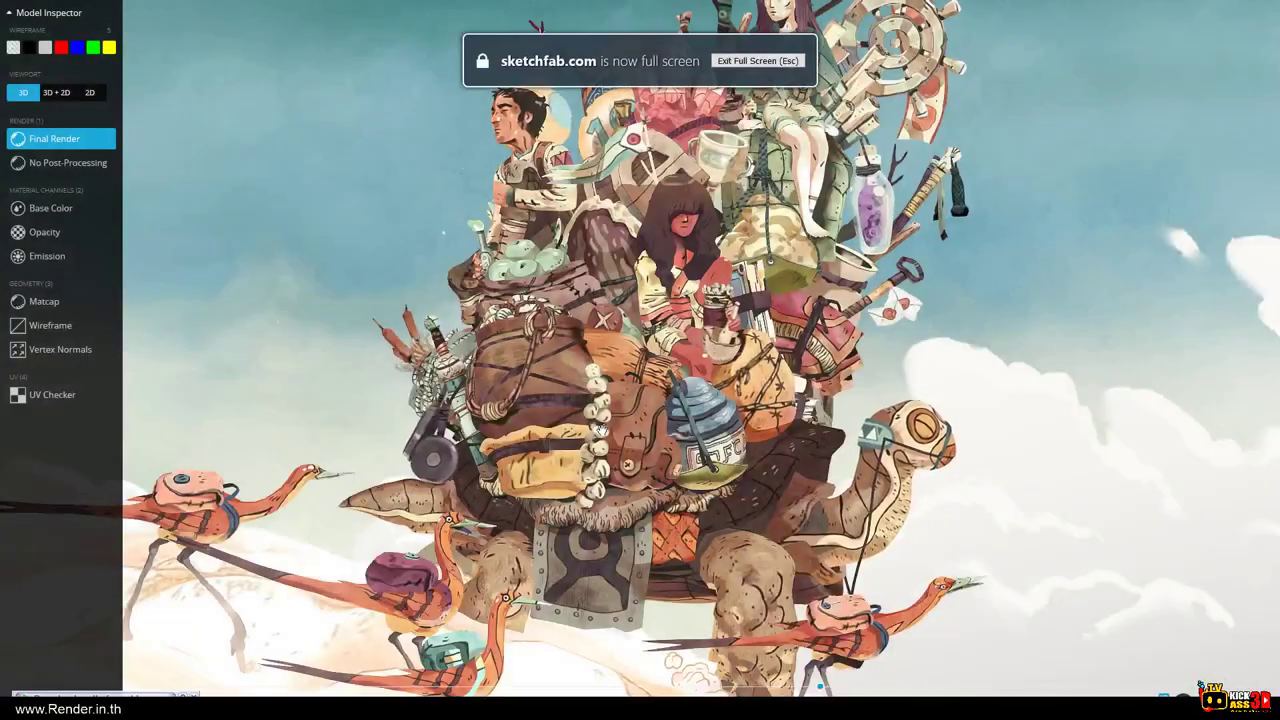
scroll(601, 430, "down", 5)
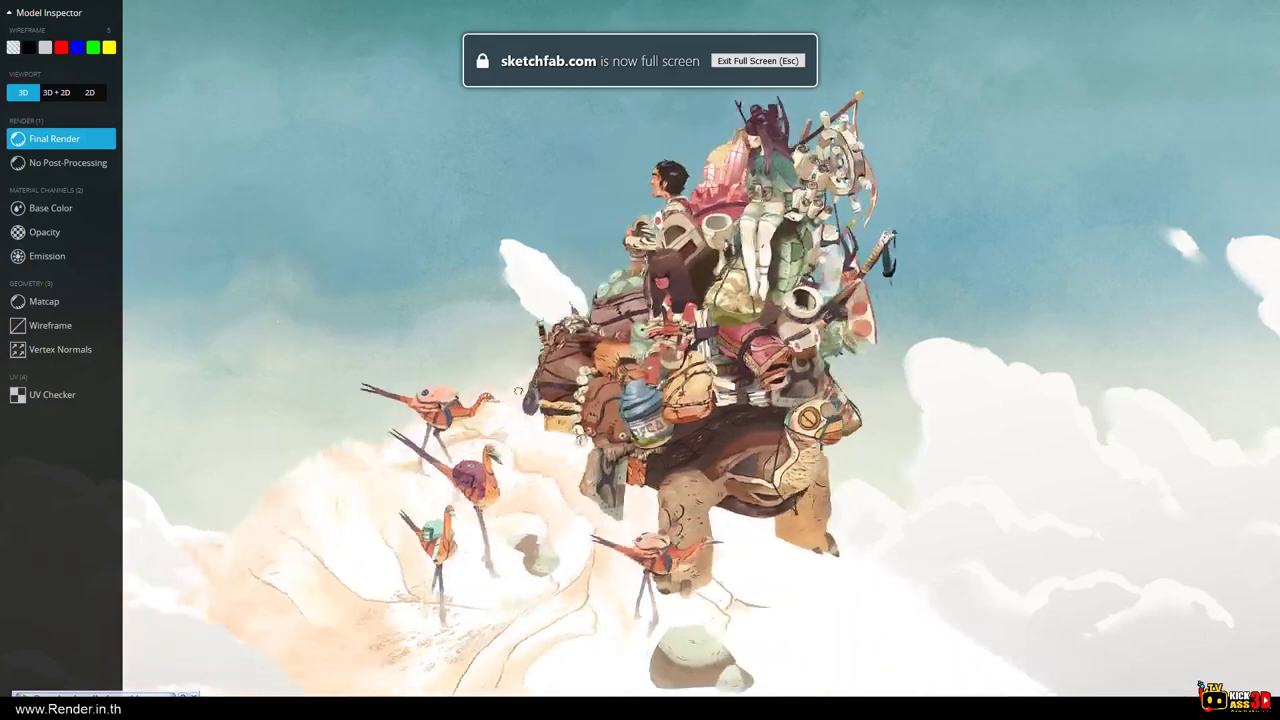
left_click_drag(640, 410, 438, 408)
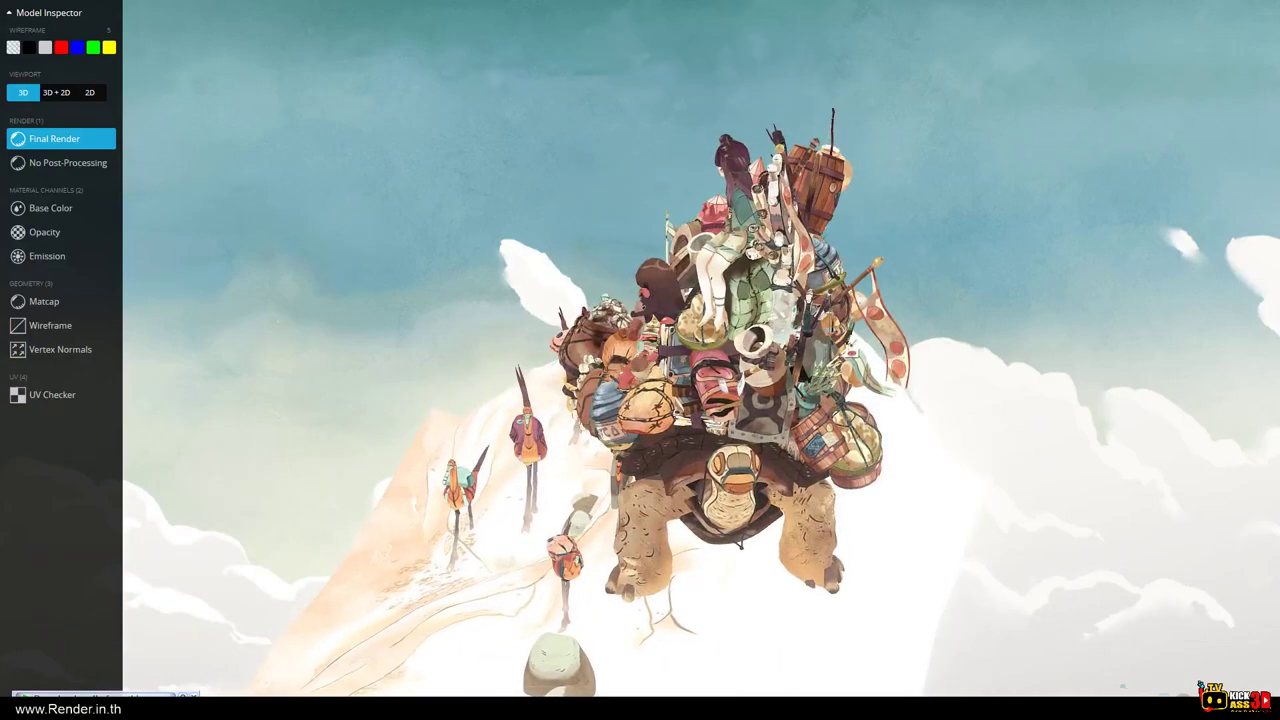
mouse_move(596, 412)
left_mouse_down()
mouse_move(619, 346)
mouse_move(160, 330)
left_mouse_up()
scroll(619, 346, "up", 5)
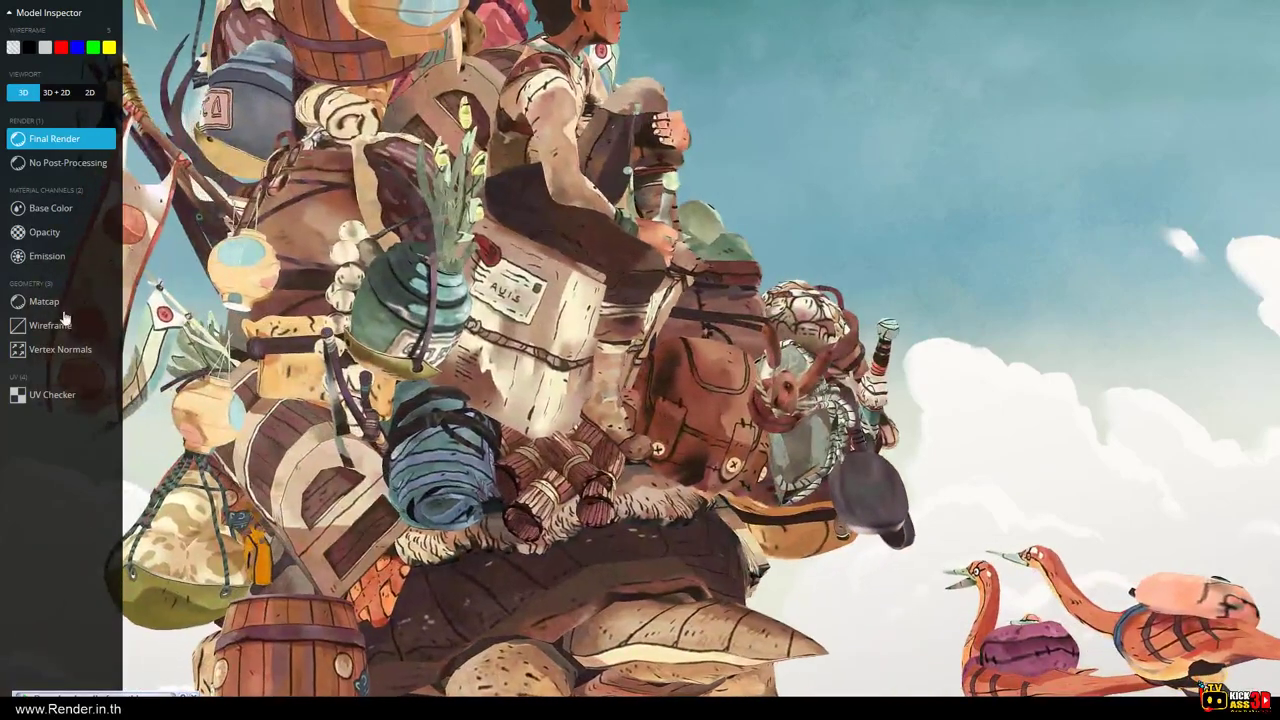
Switch to grey Matcap shading, orbit toward the front, then show the Wireframe mesh.
left_click(44, 301)
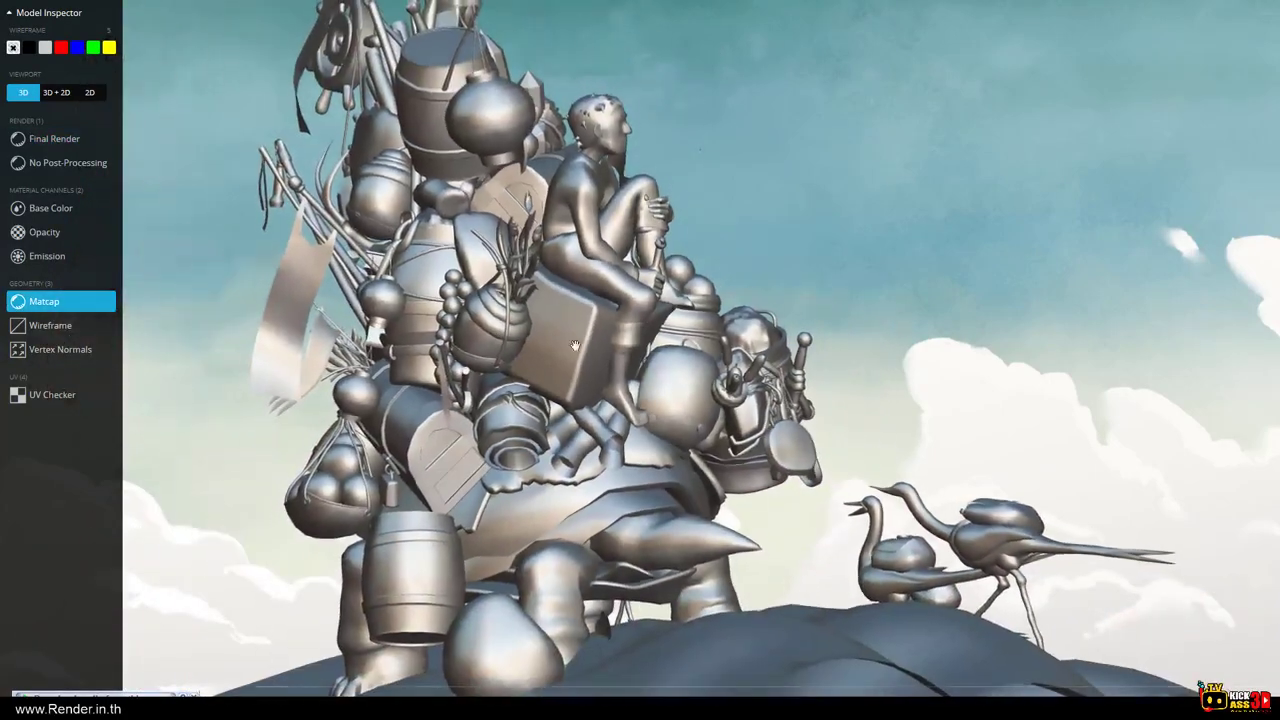
mouse_move(330, 380)
left_mouse_down()
mouse_move(819, 394)
mouse_move(696, 476)
mouse_move(596, 483)
left_mouse_up()
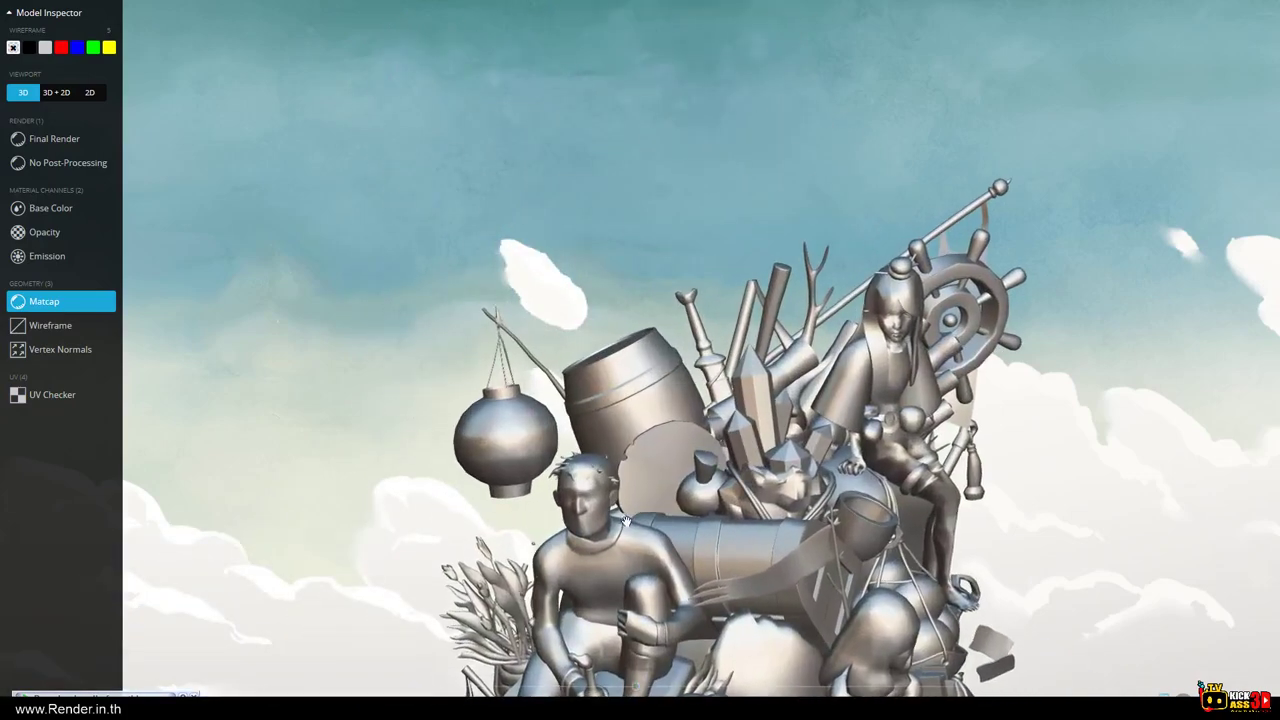
scroll(596, 483, "up", 5)
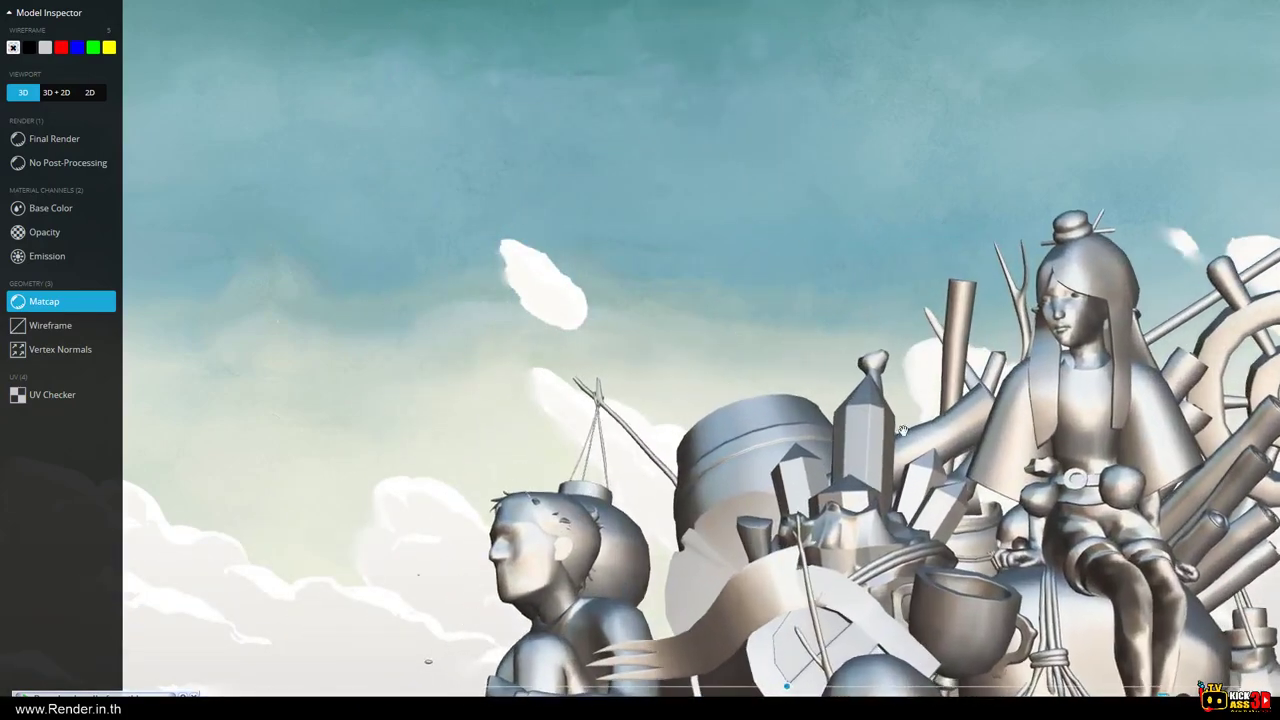
scroll(692, 319, "down", 5)
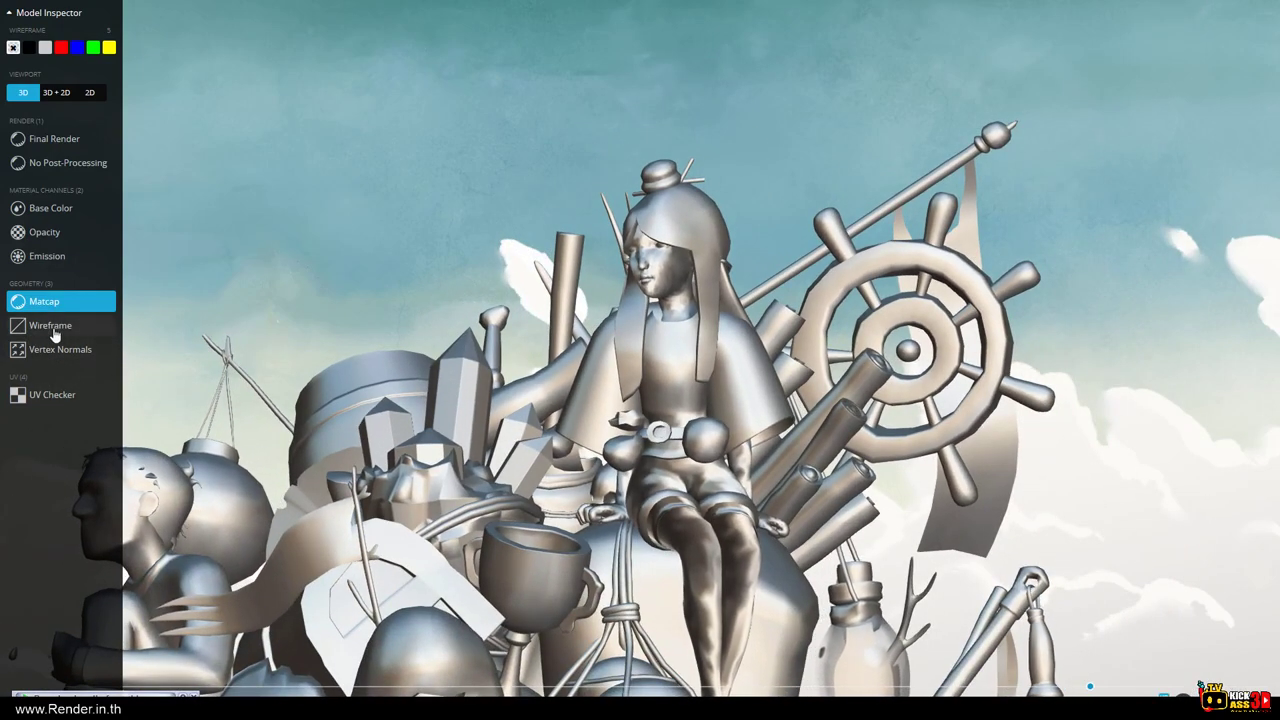
left_click(47, 327)
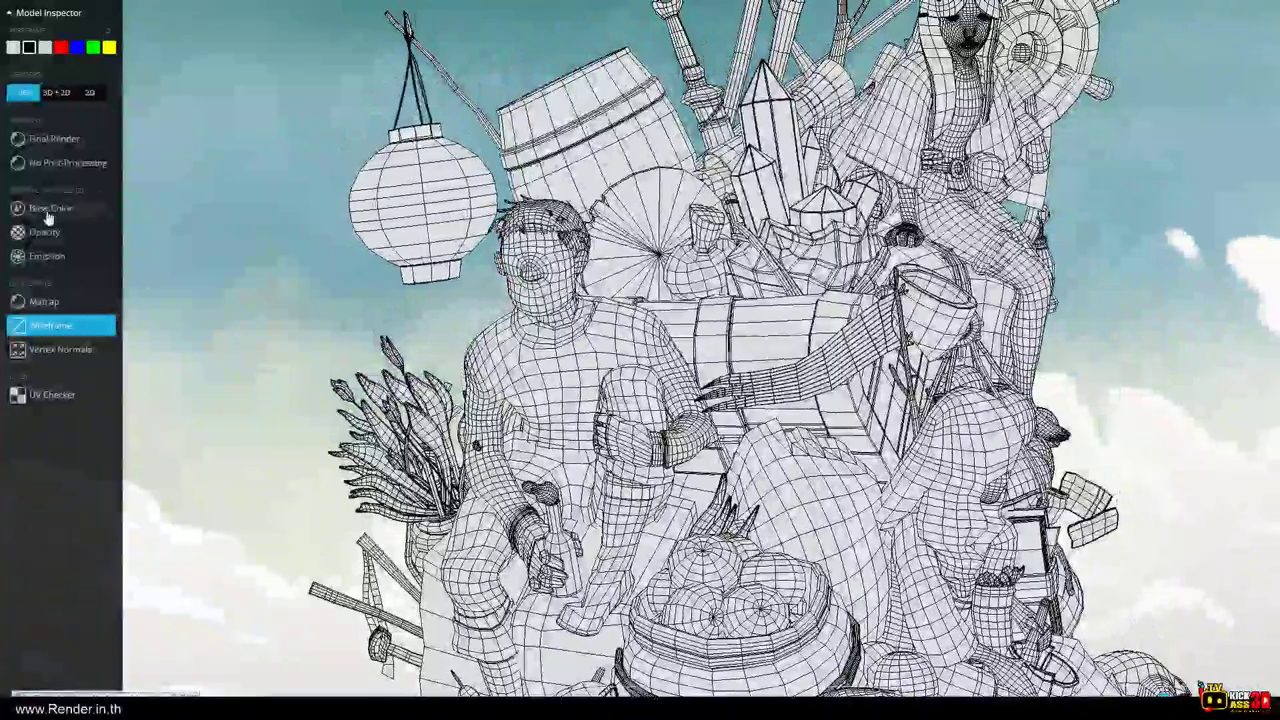
Compare The Journey in Base Color, Wireframe and Matcap, ending on Base Color.
left_click(47, 212)
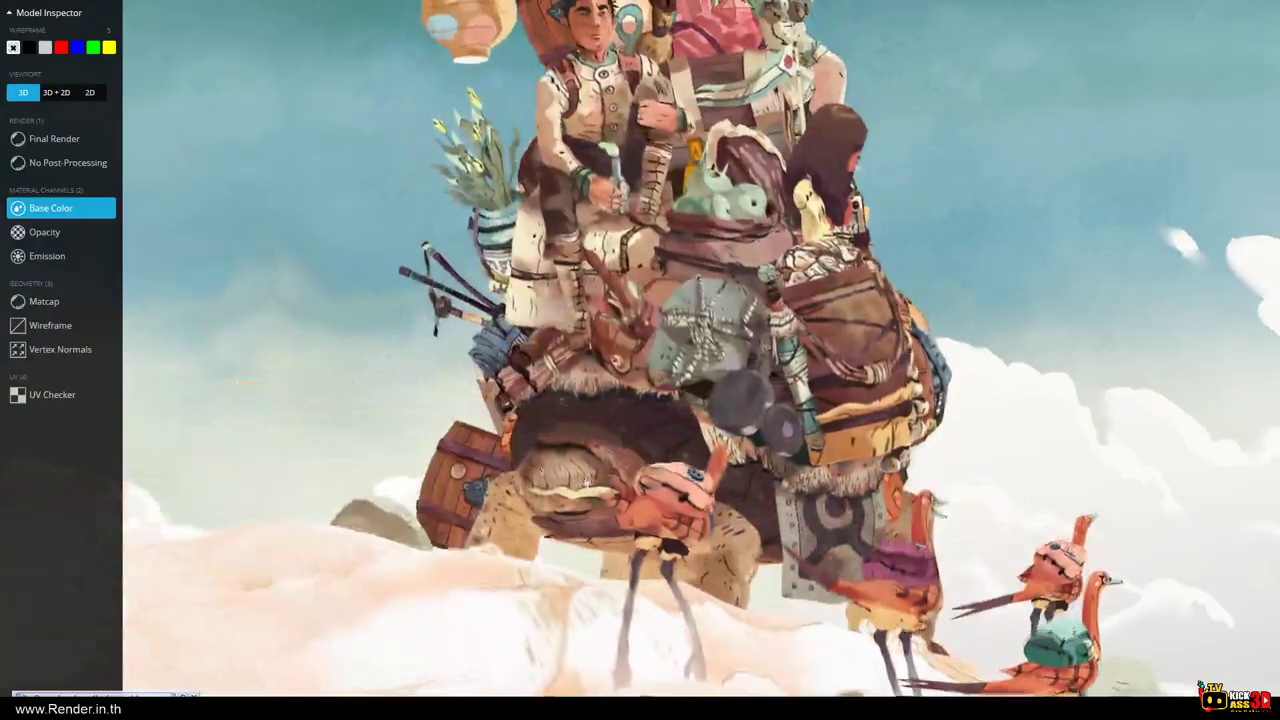
key("5")
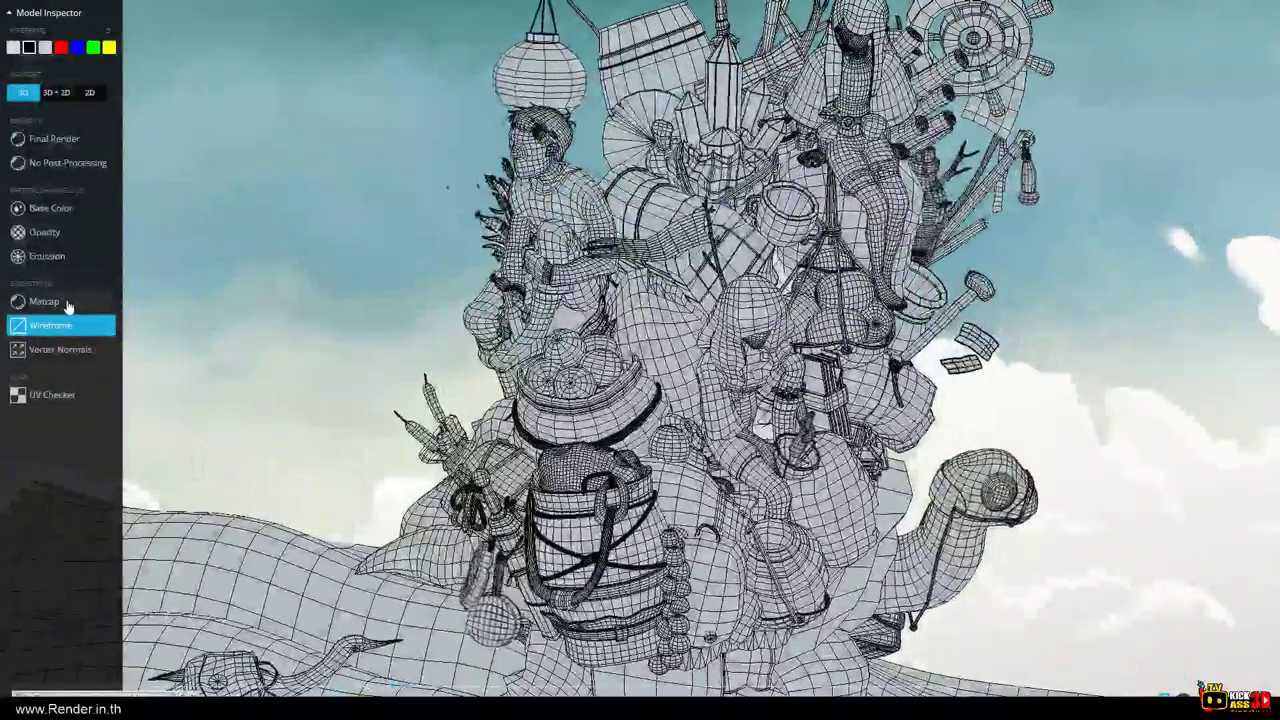
left_click(62, 302)
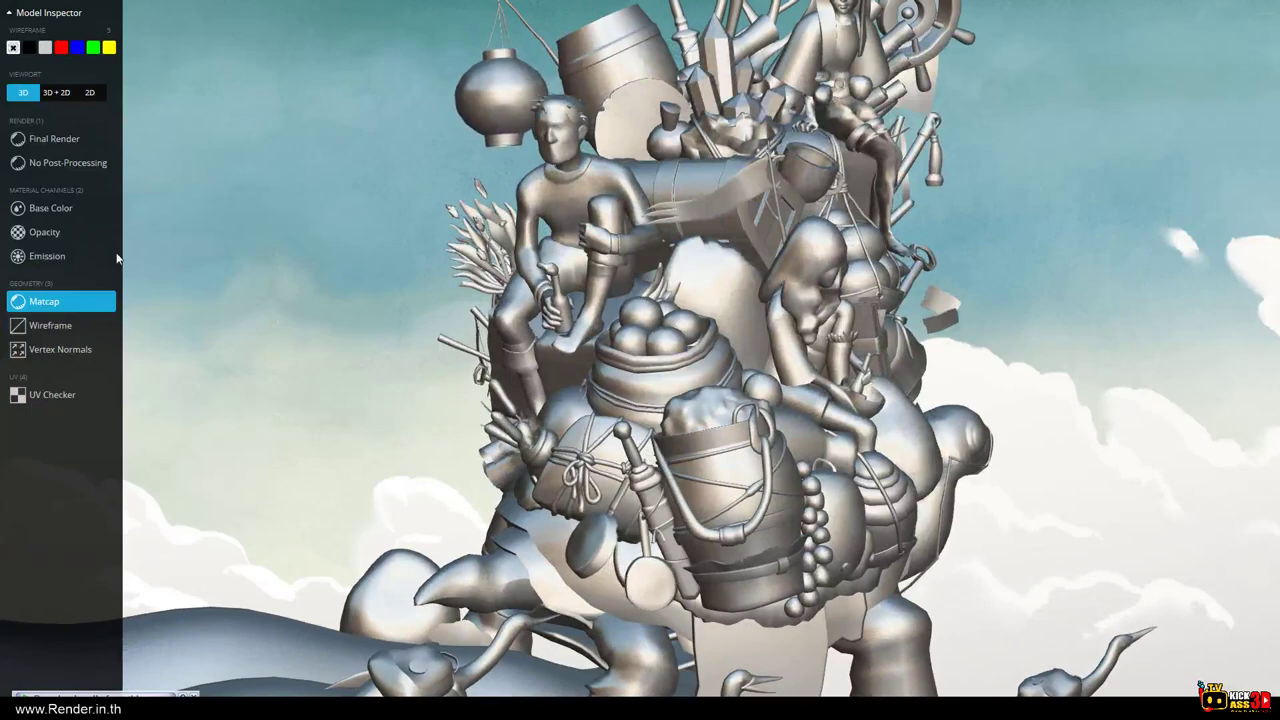
left_click(48, 207)
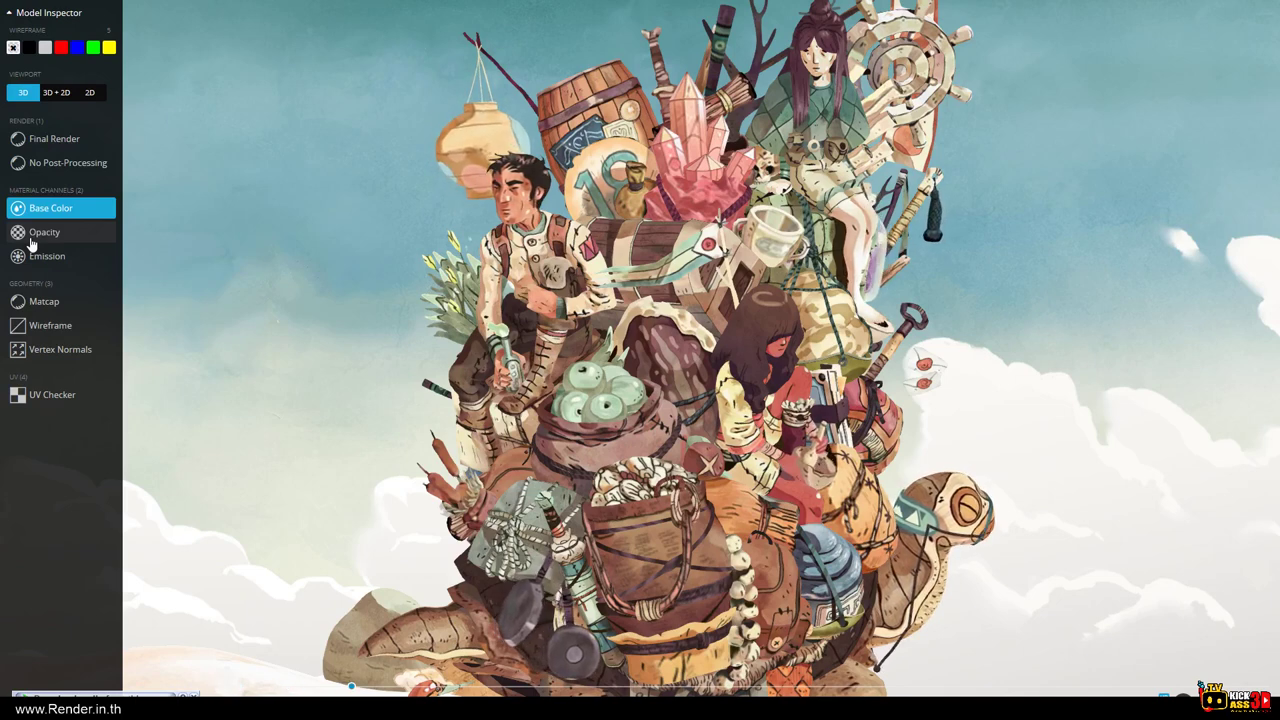
Compare the opacity mask with base colour around the rope and cattails.
left_click(31, 244)
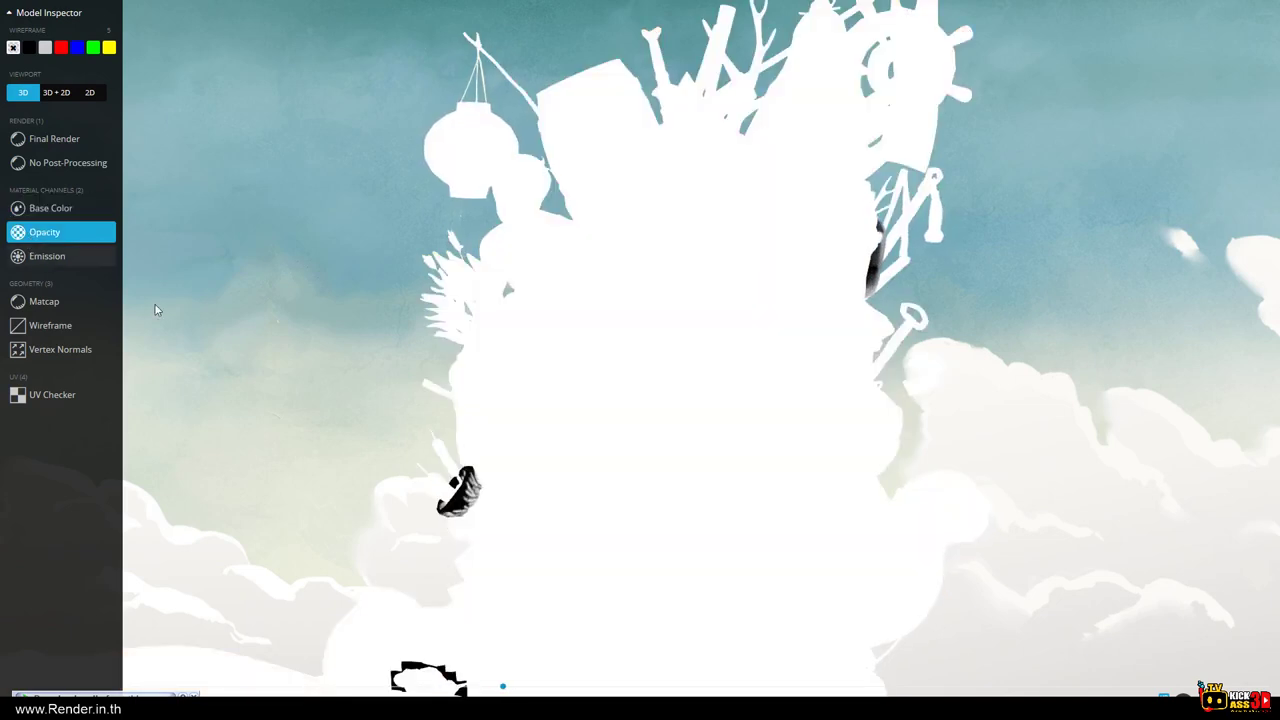
mouse_move(155, 310)
left_mouse_down()
mouse_move(400, 413)
mouse_move(380, 449)
left_mouse_up()
scroll(457, 434, "up", 5)
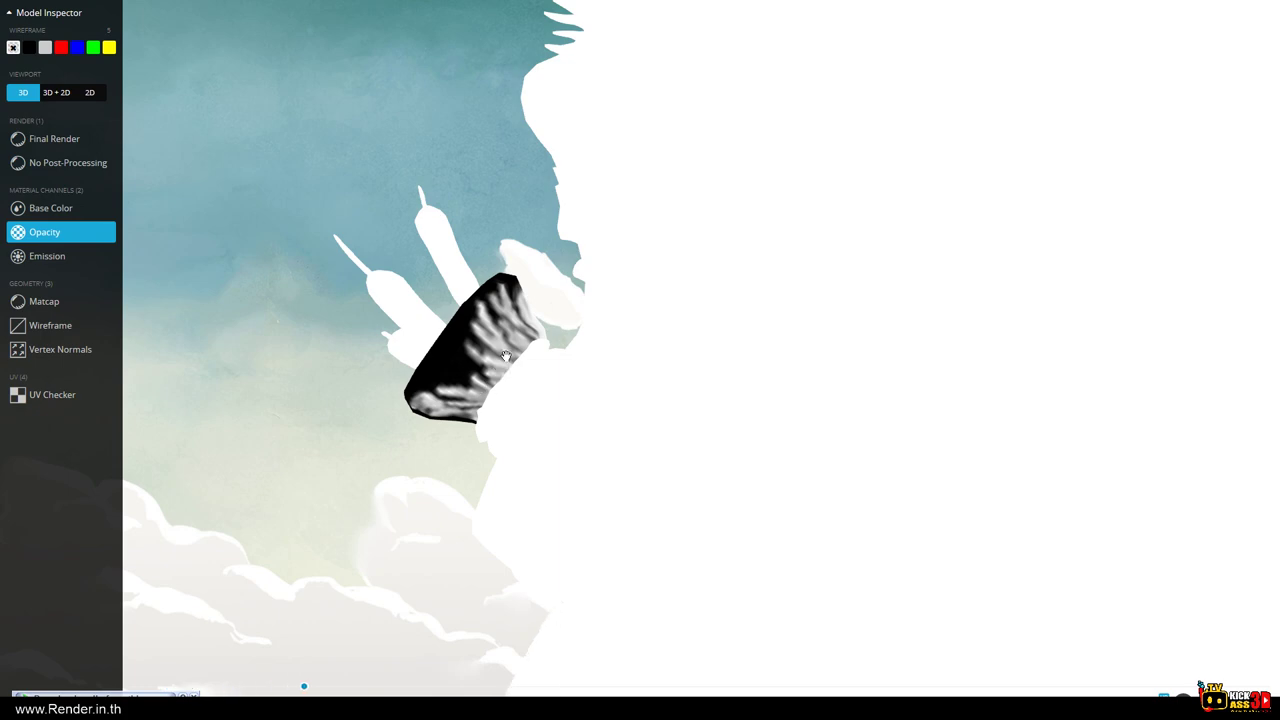
left_click(47, 210)
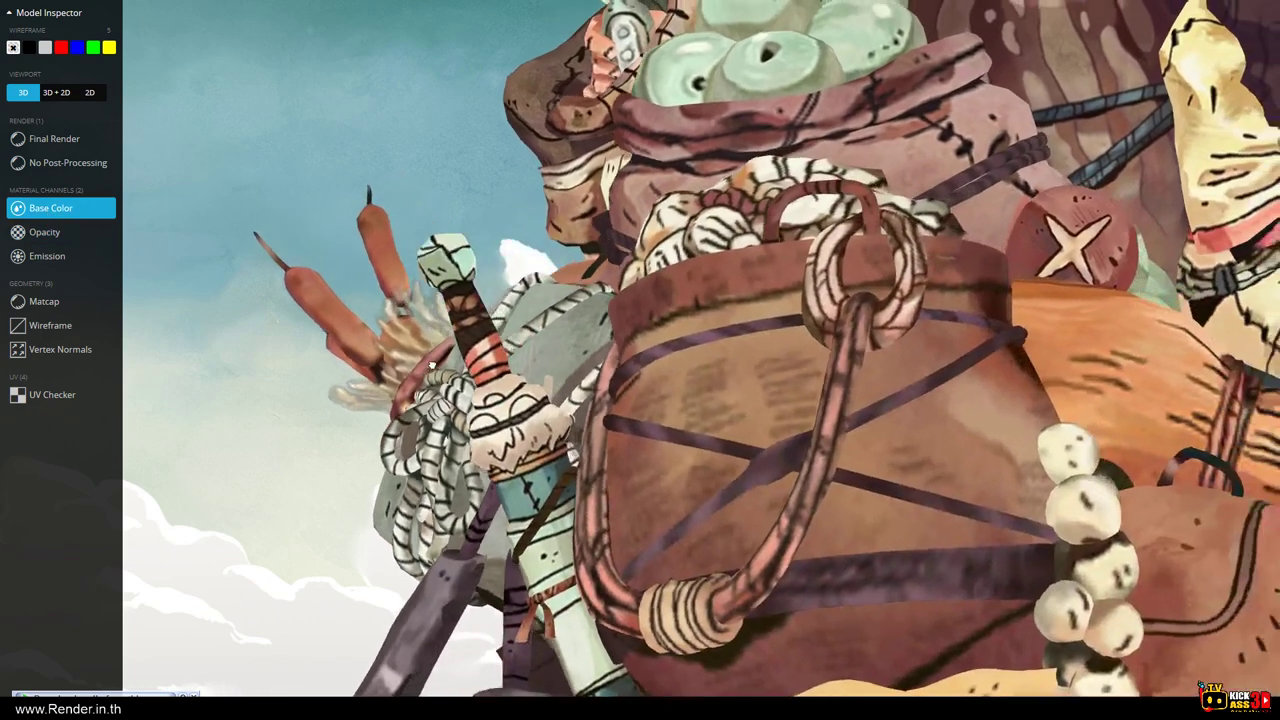
left_click_drag(432, 366, 547, 410)
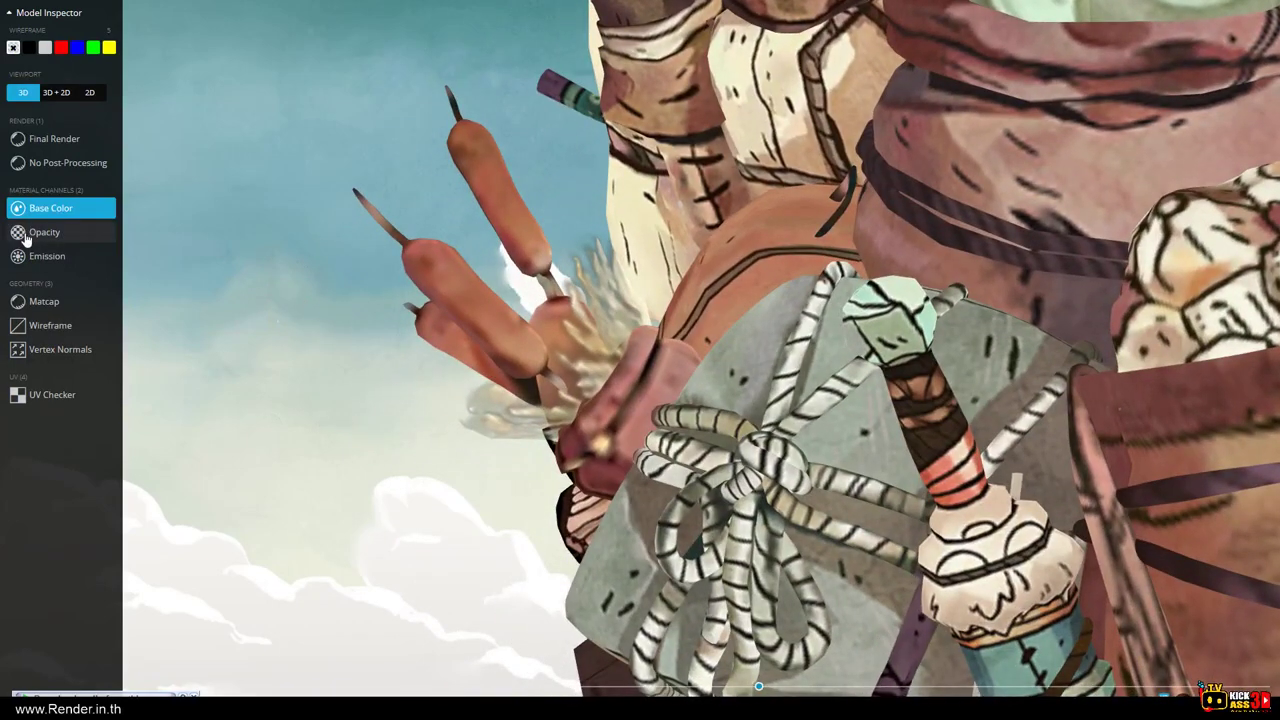
left_click(26, 236)
left_click_drag(543, 366, 497, 224)
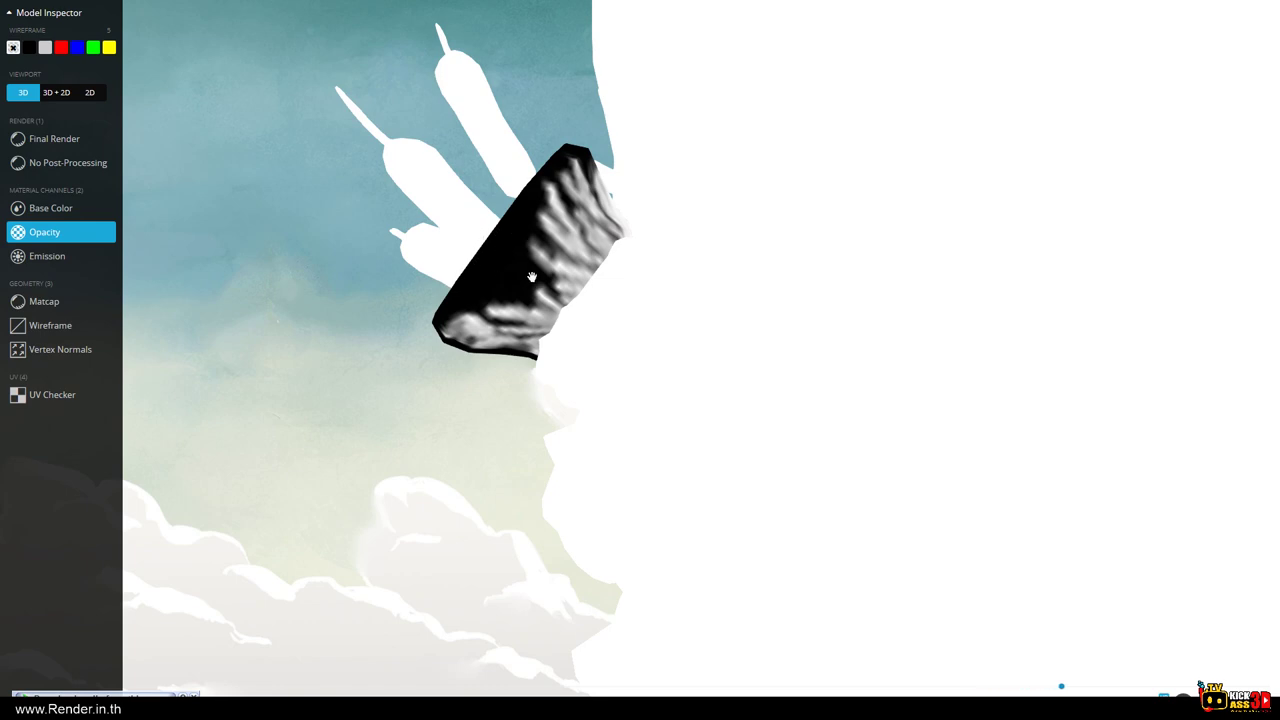
left_click_drag(554, 289, 531, 286)
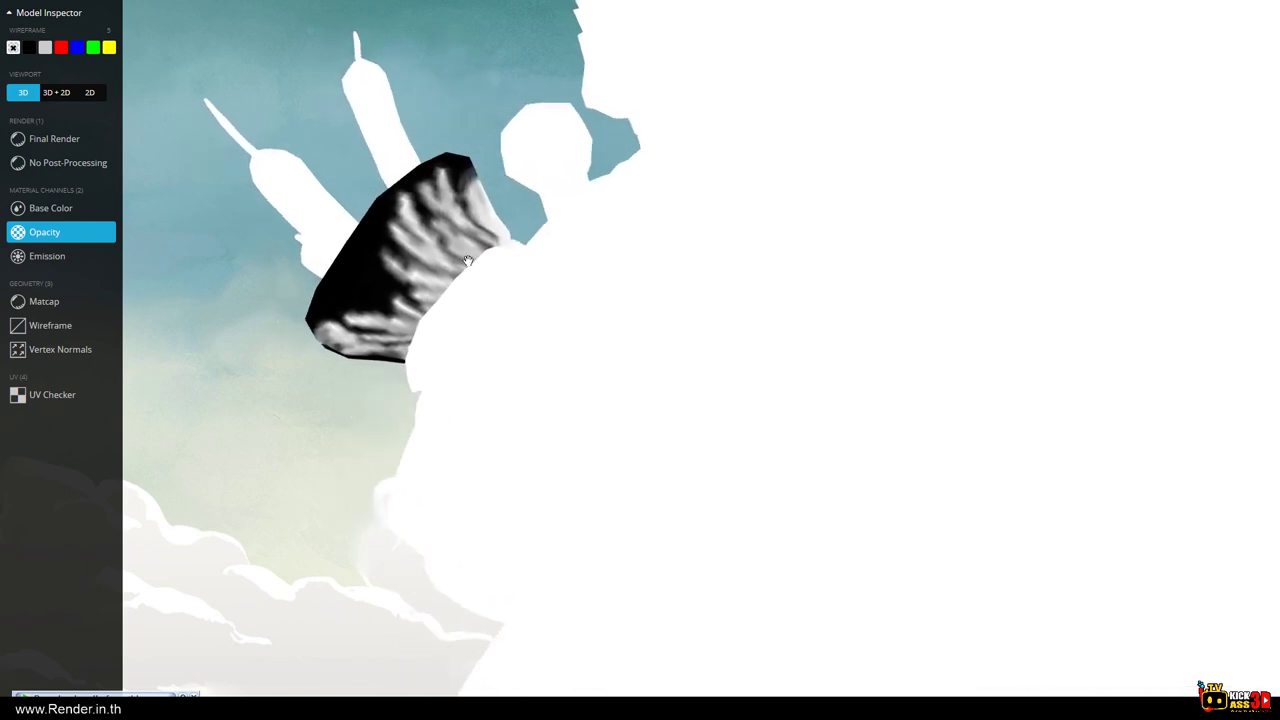
Toggle final render and opacity on the birds and dust clouds, then show Emission.
left_click(46, 140)
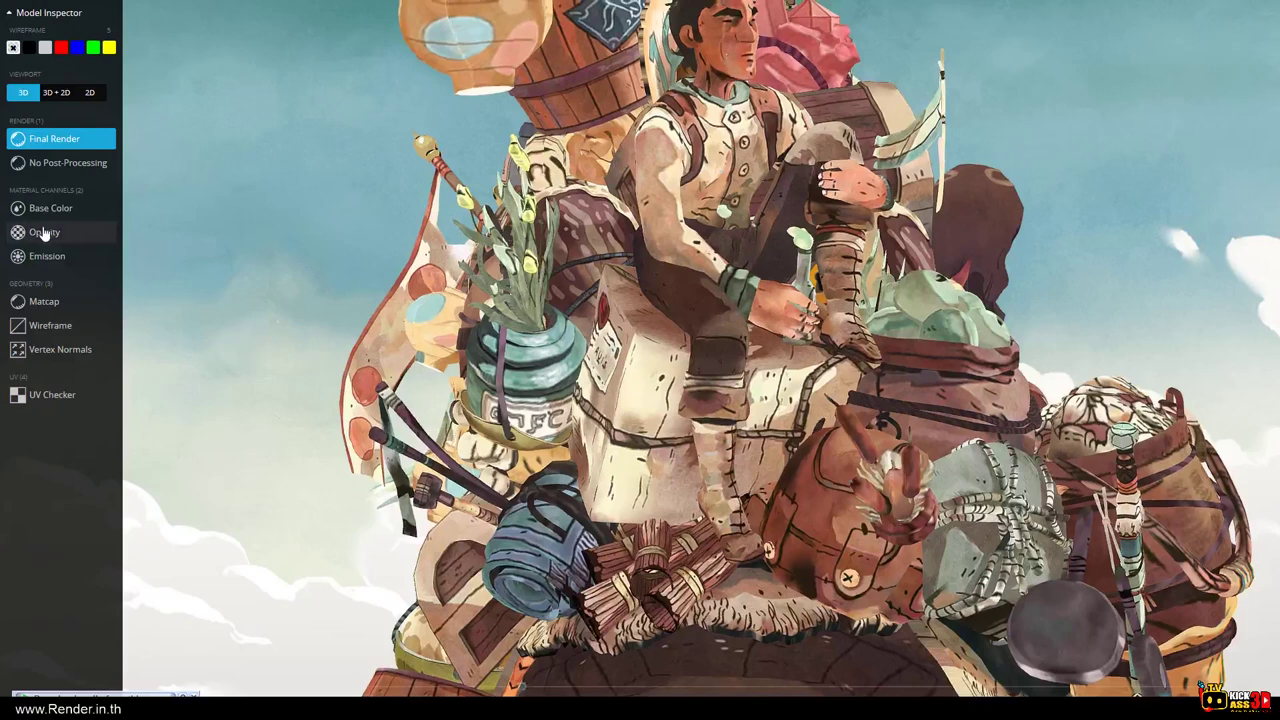
left_click(44, 232)
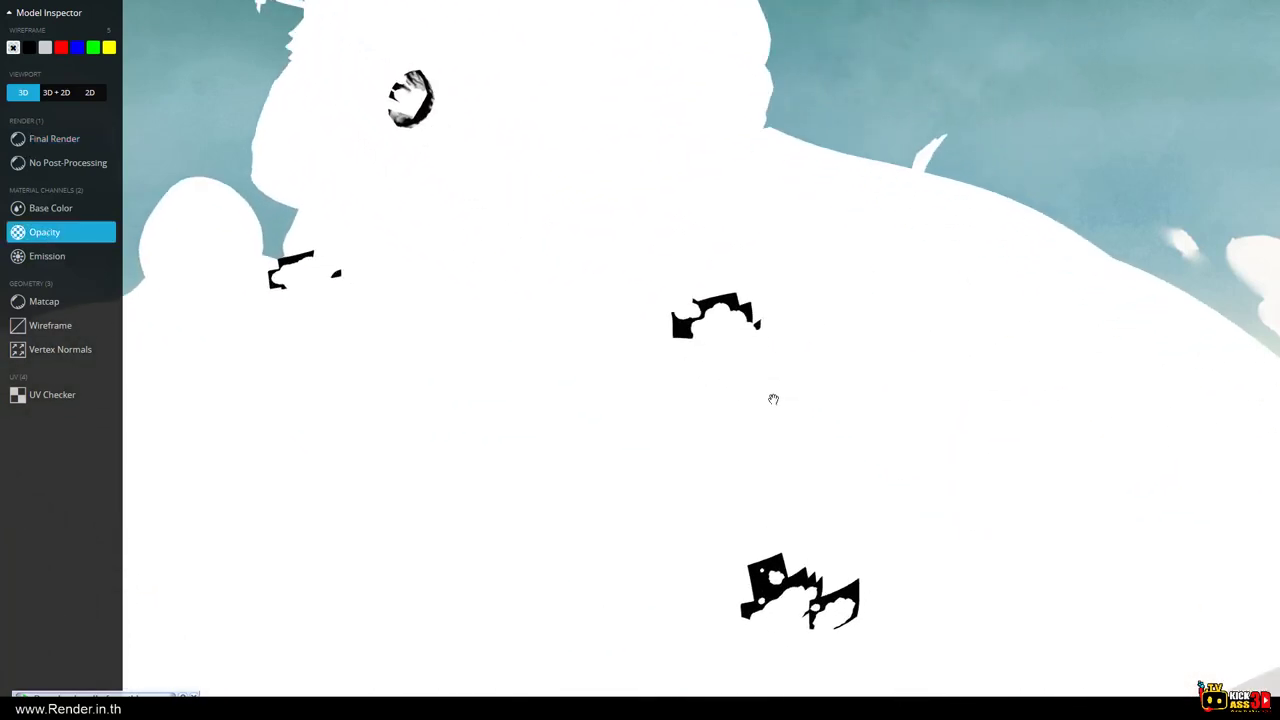
left_click(29, 144)
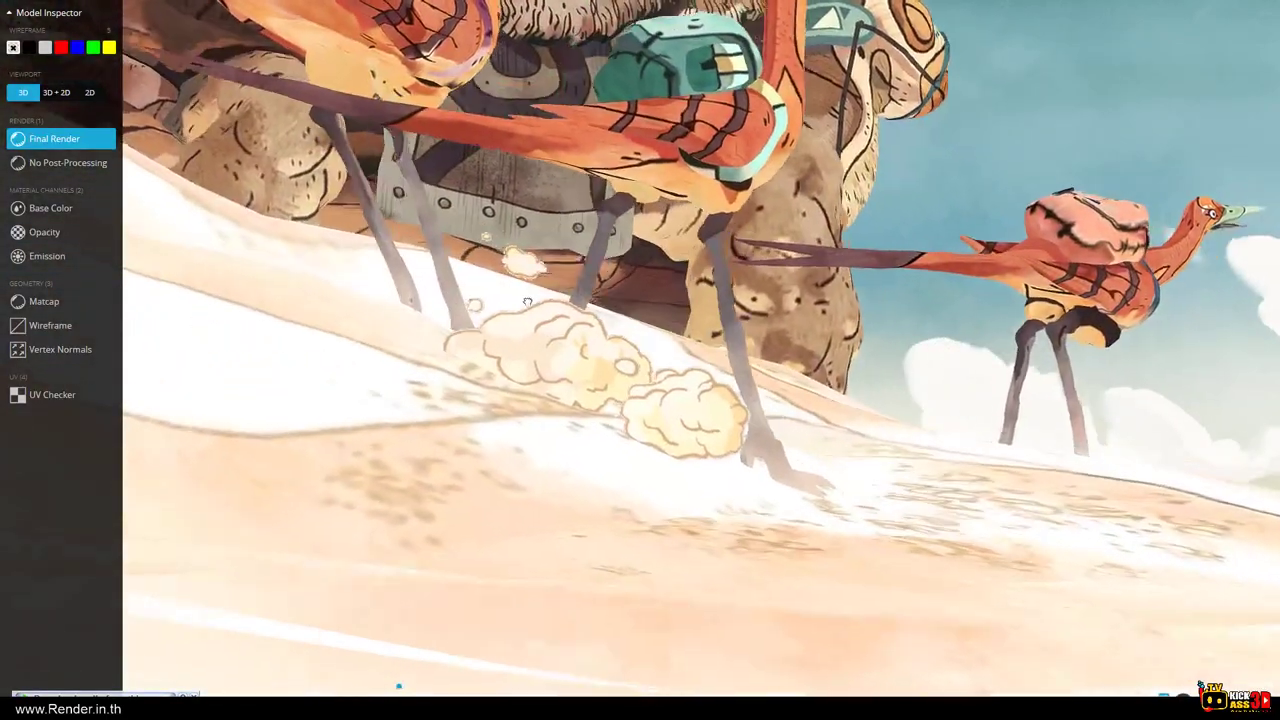
left_click_drag(364, 327, 671, 279)
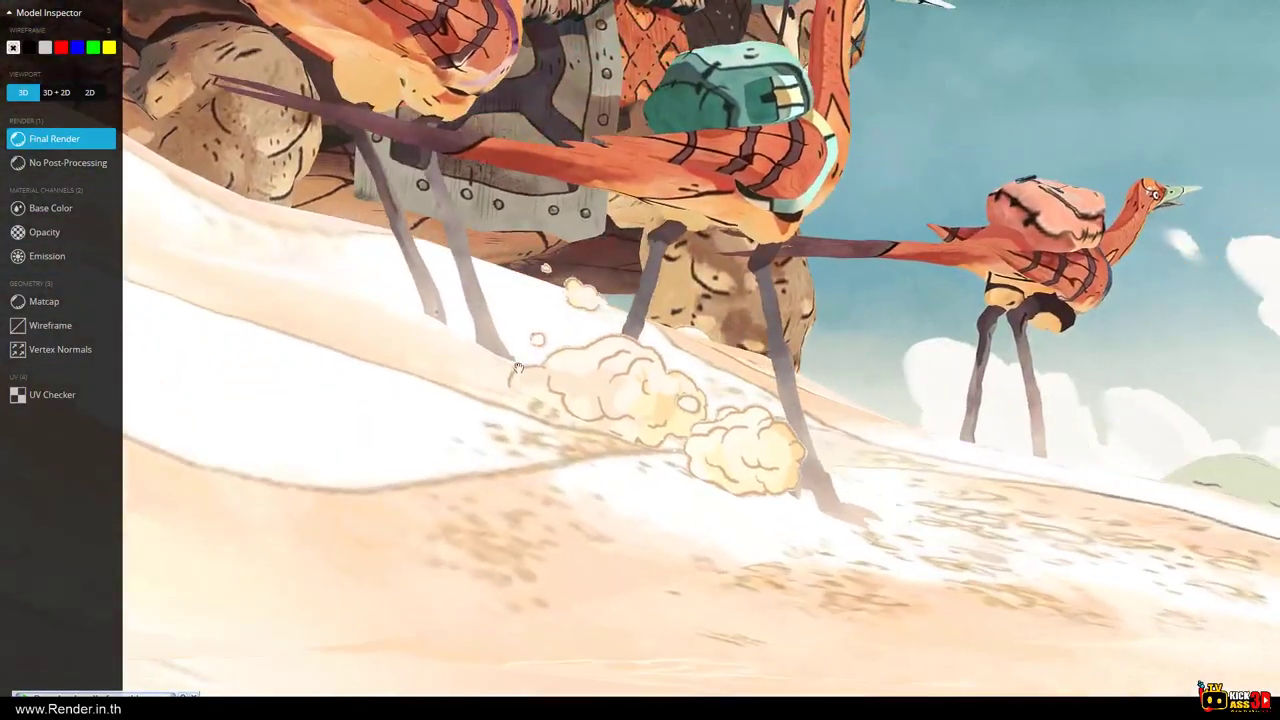
left_click(30, 236)
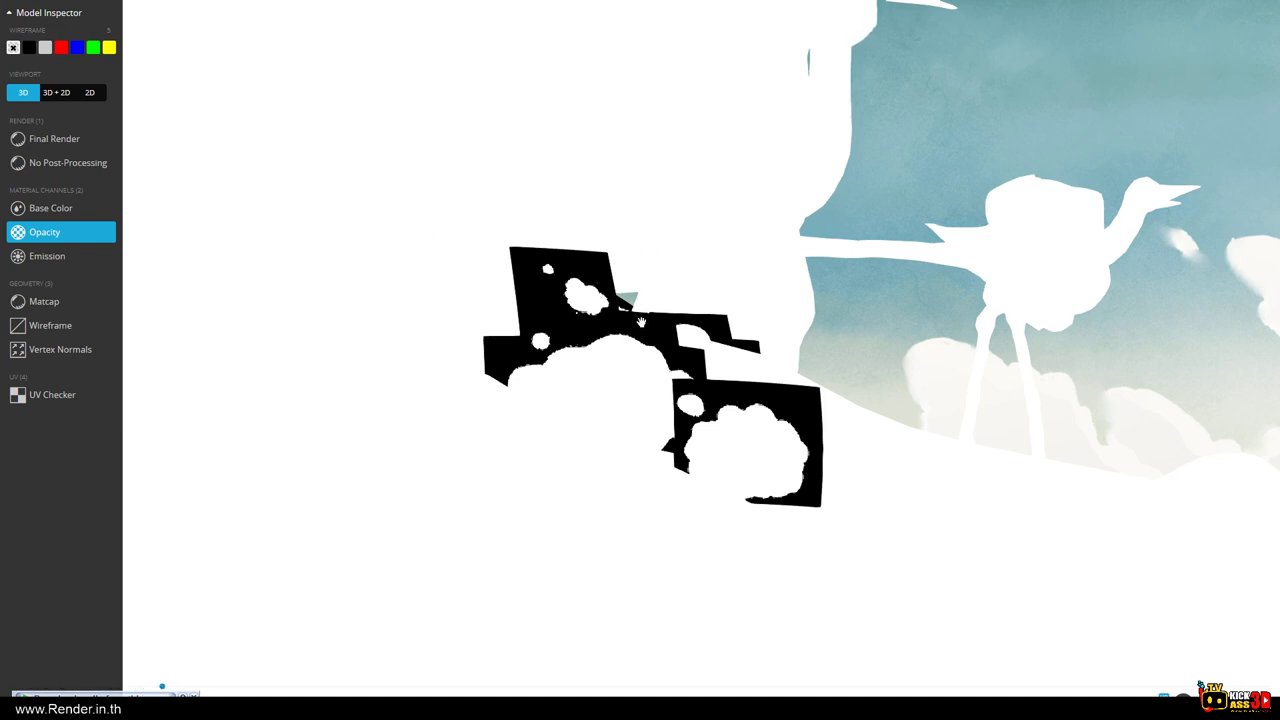
left_click_drag(703, 335, 243, 290)
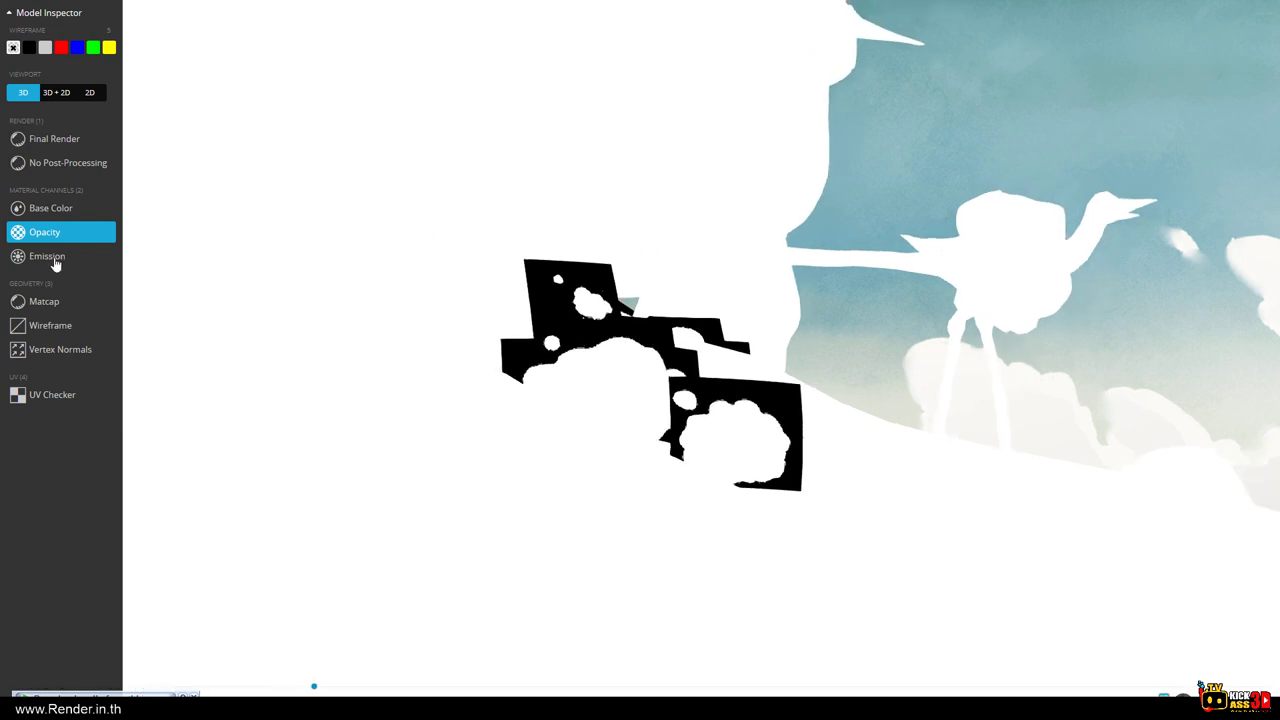
left_click(47, 257)
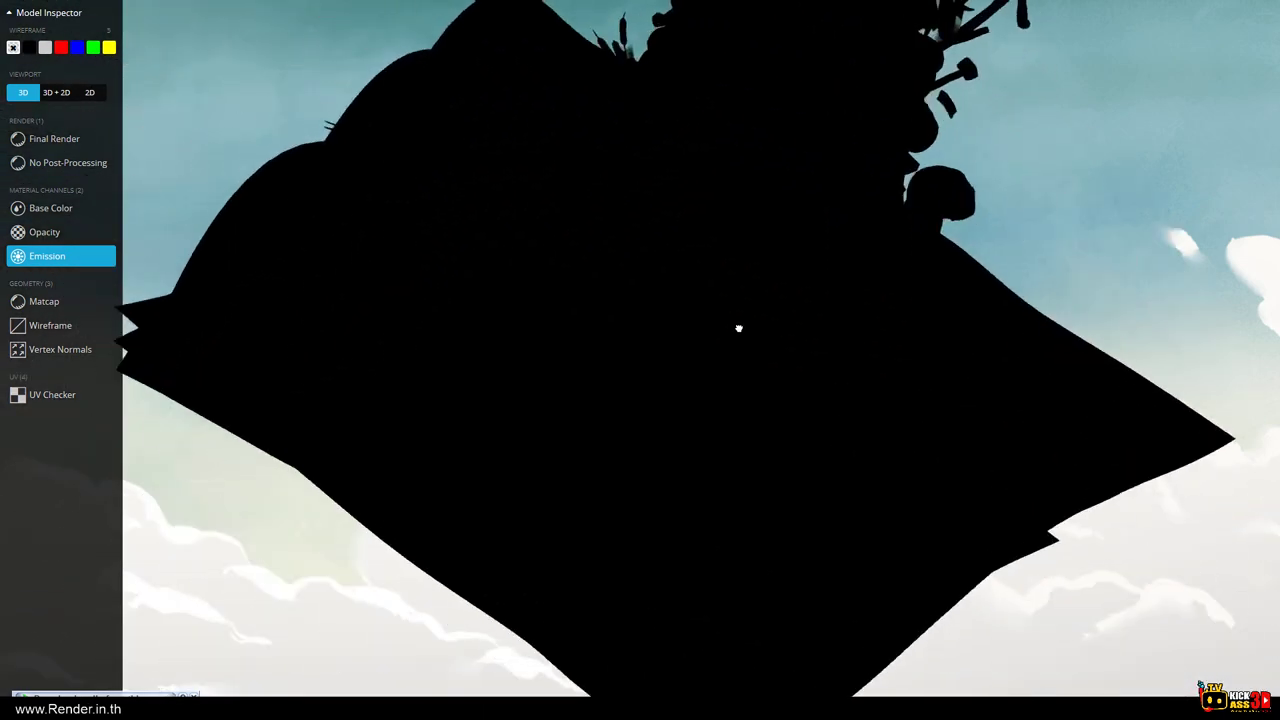
Switch The Journey back to its Base Color channel.
left_click(40, 210)
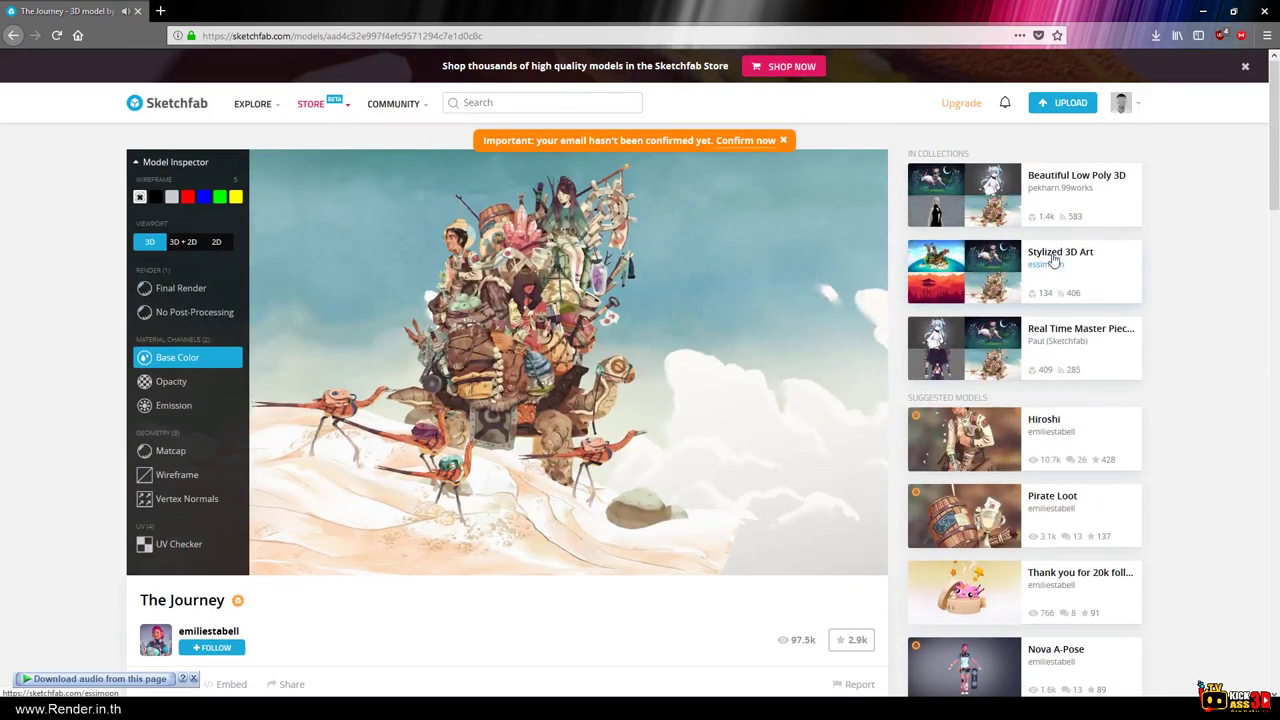
Open the Stylized 3D Art collection and browse its model grid.
left_click(1053, 258)
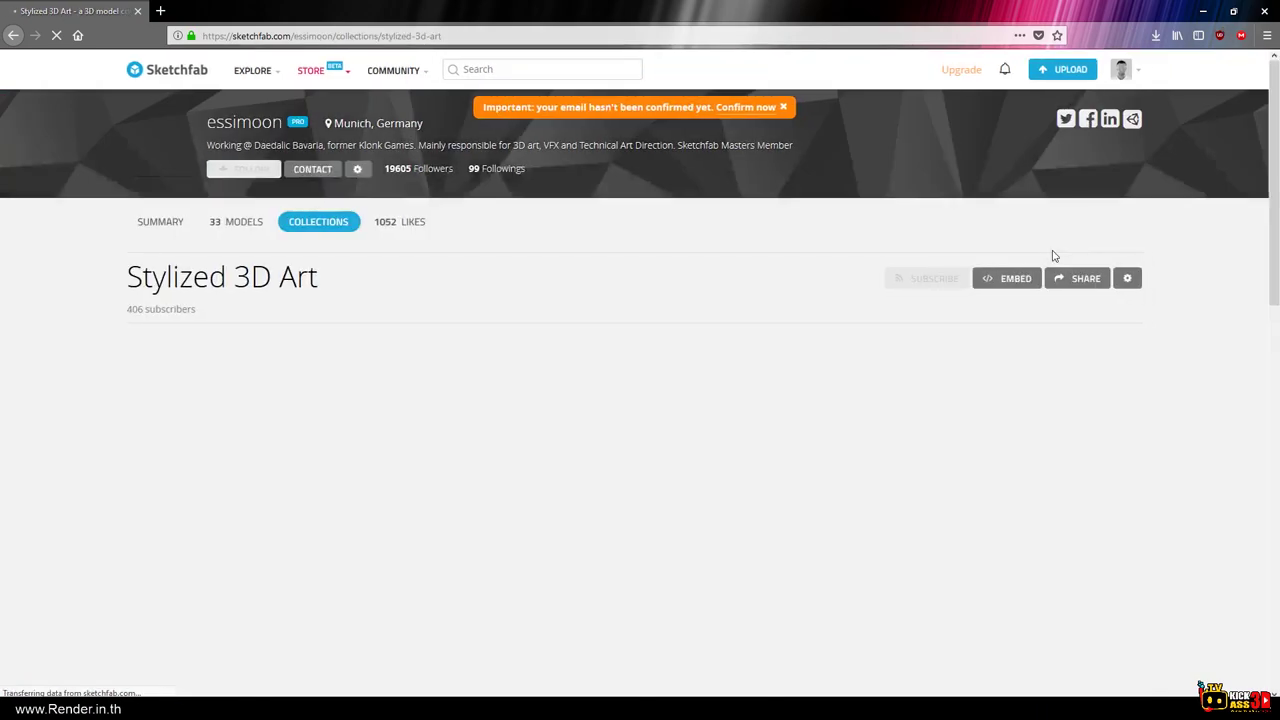
scroll(591, 363, "down", 2)
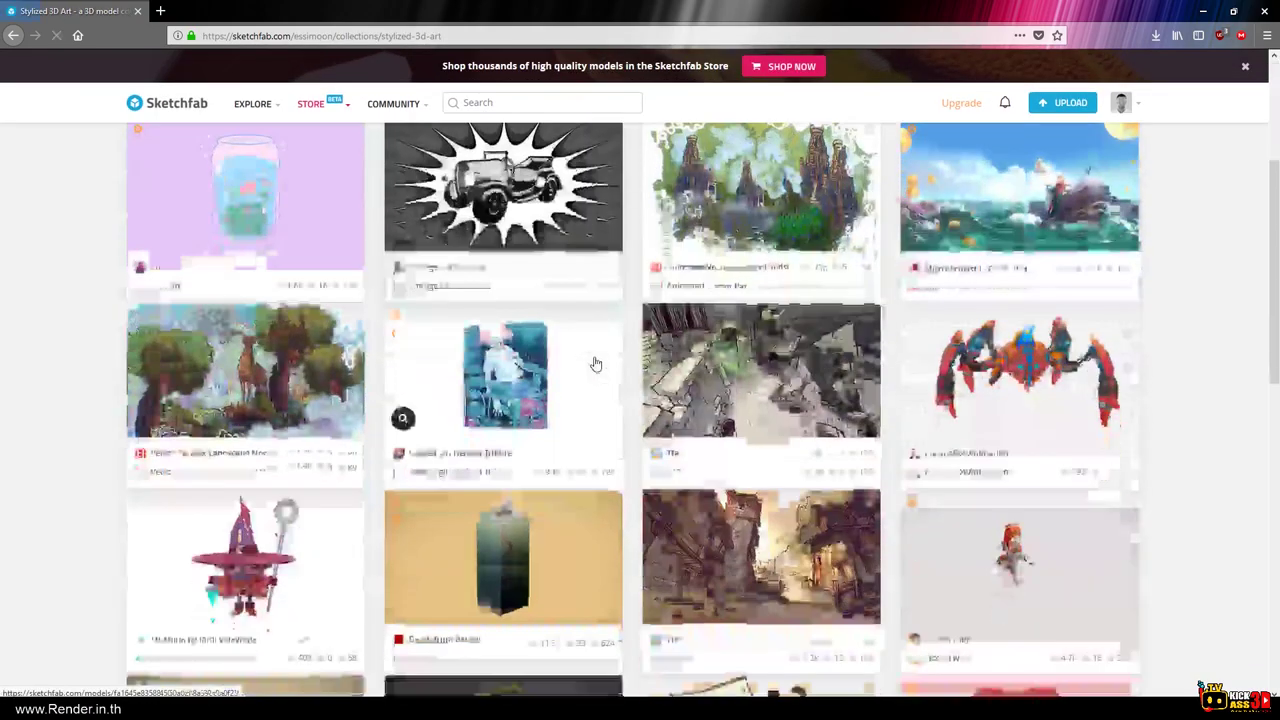
scroll(593, 361, "down", 4)
scroll(593, 361, "down", 3)
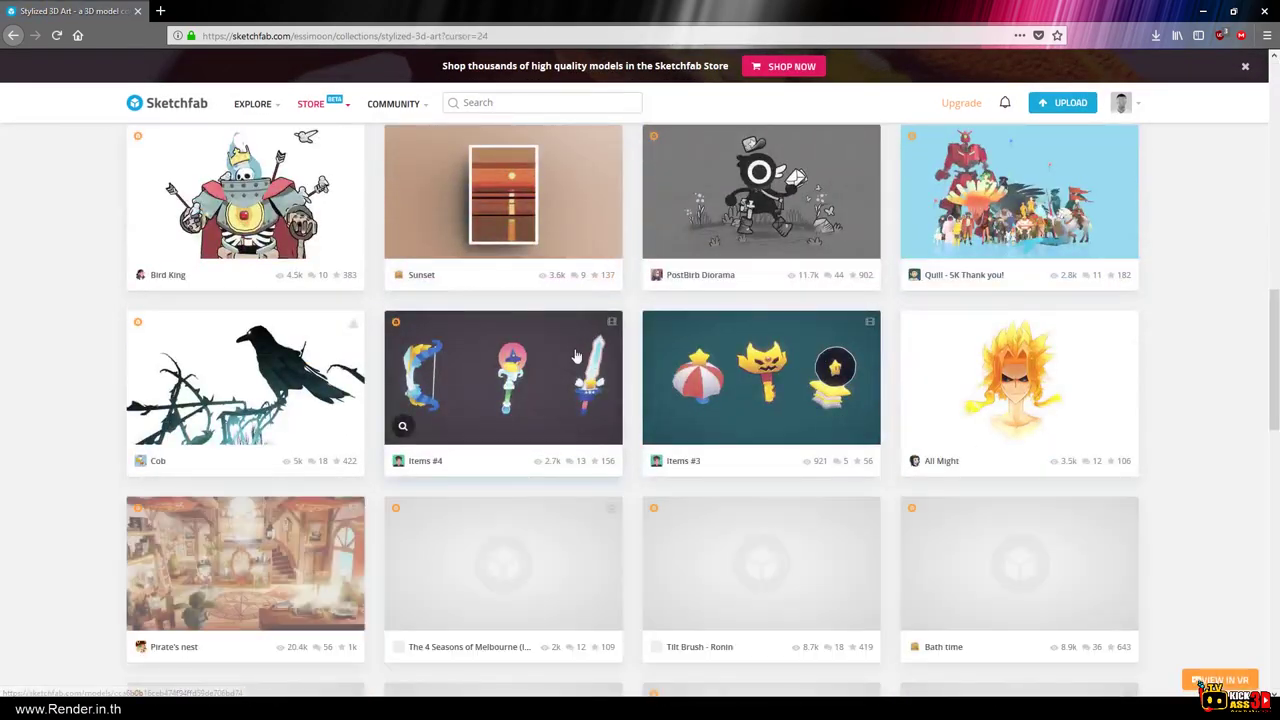
scroll(585, 359, "up", 3)
scroll(581, 358, "down", 5)
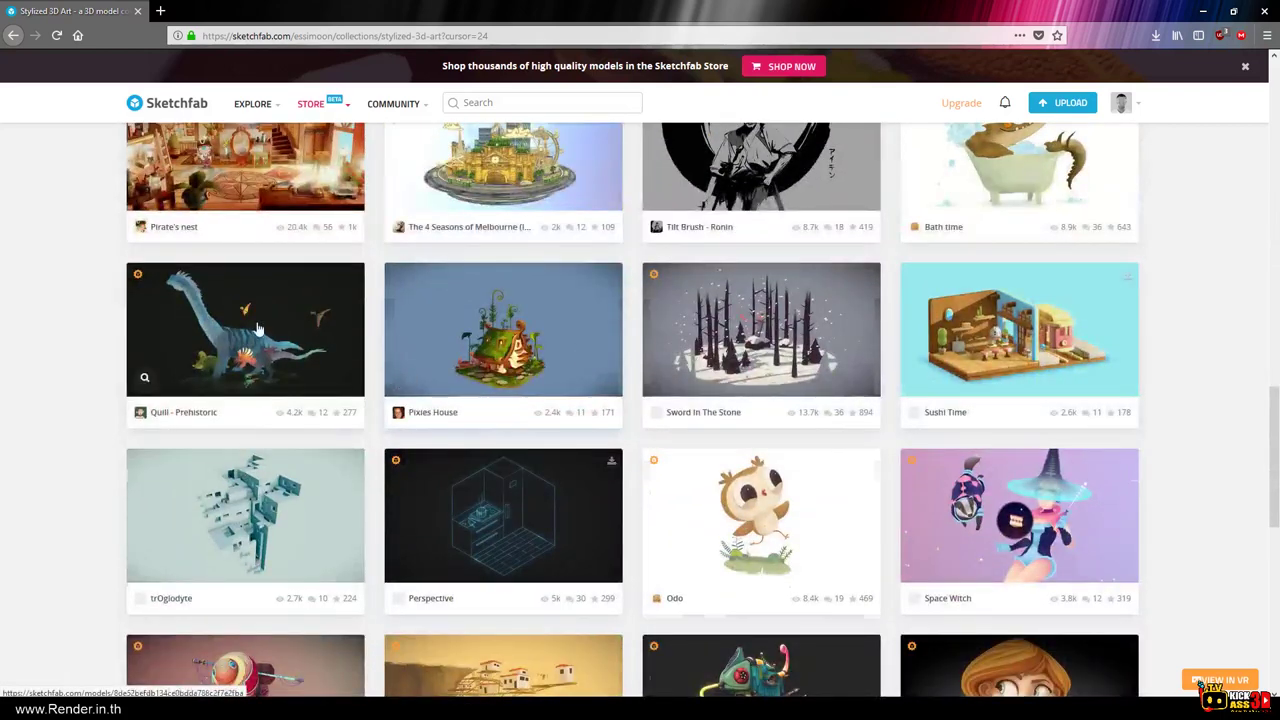
scroll(257, 328, "up", 3)
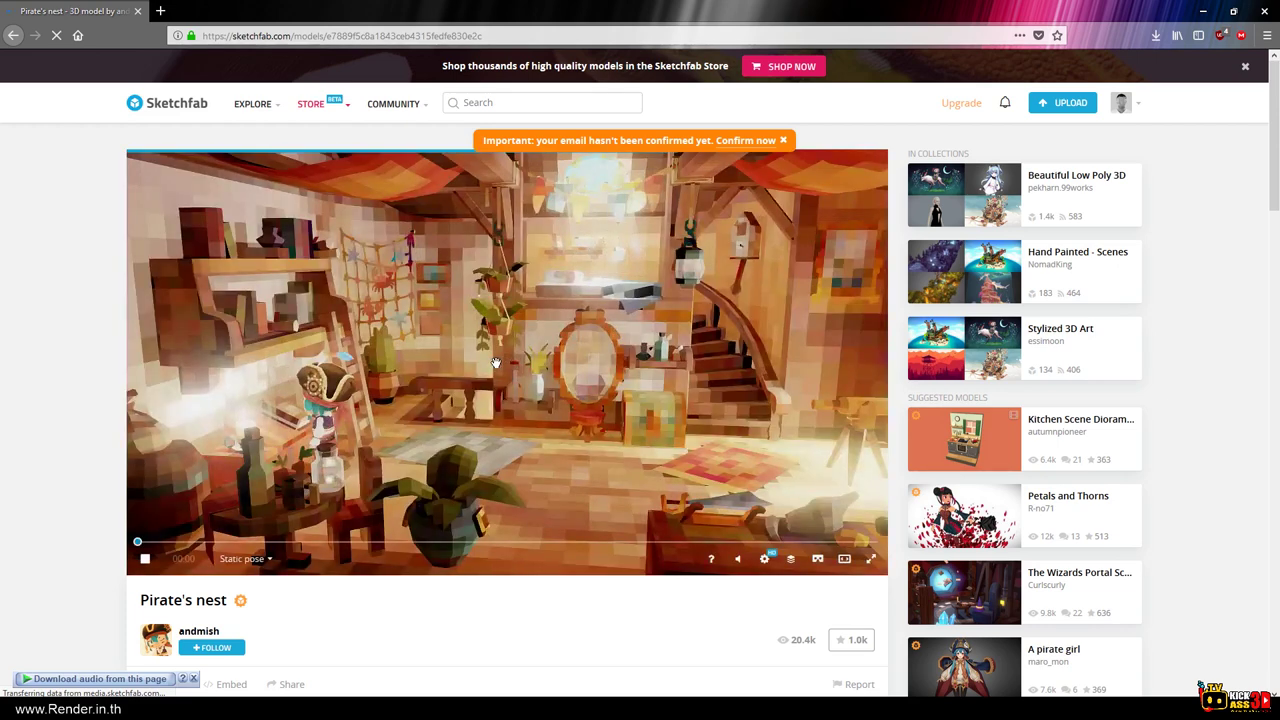
Show the Pirate's nest cabin full screen with the Model Inspector open, orbiting toward the rug.
left_click(871, 560)
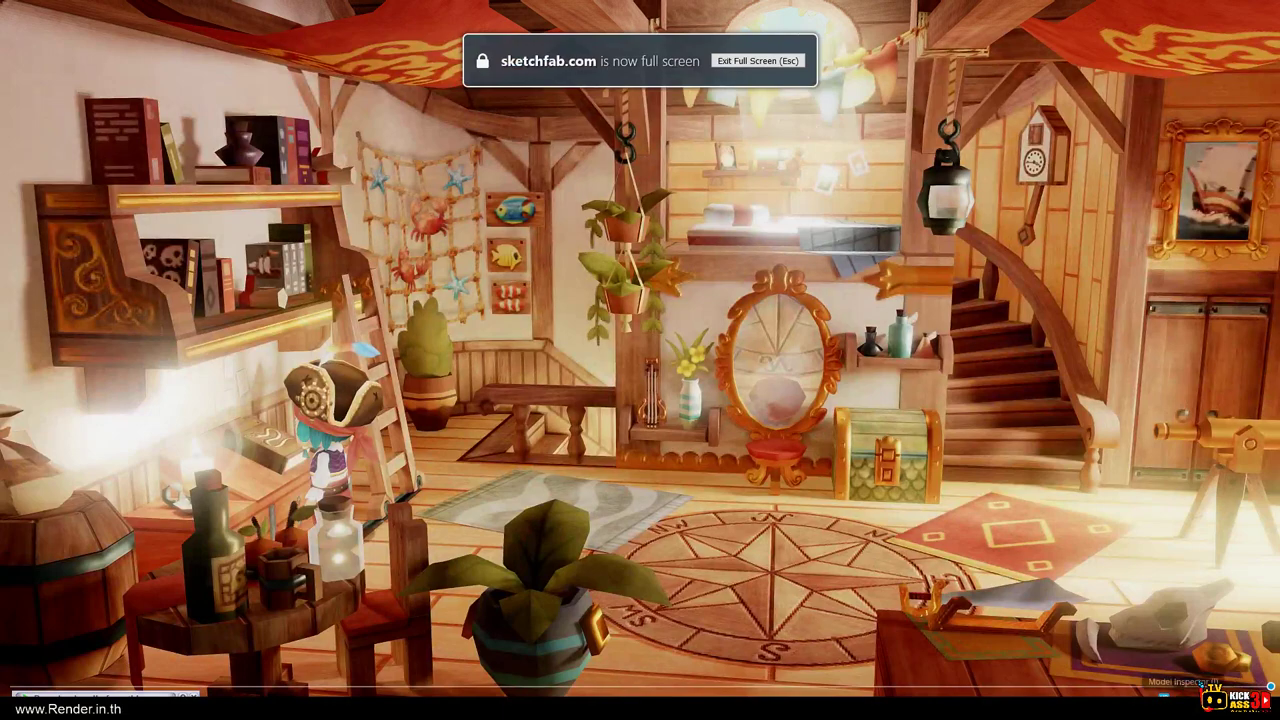
left_click(1184, 697)
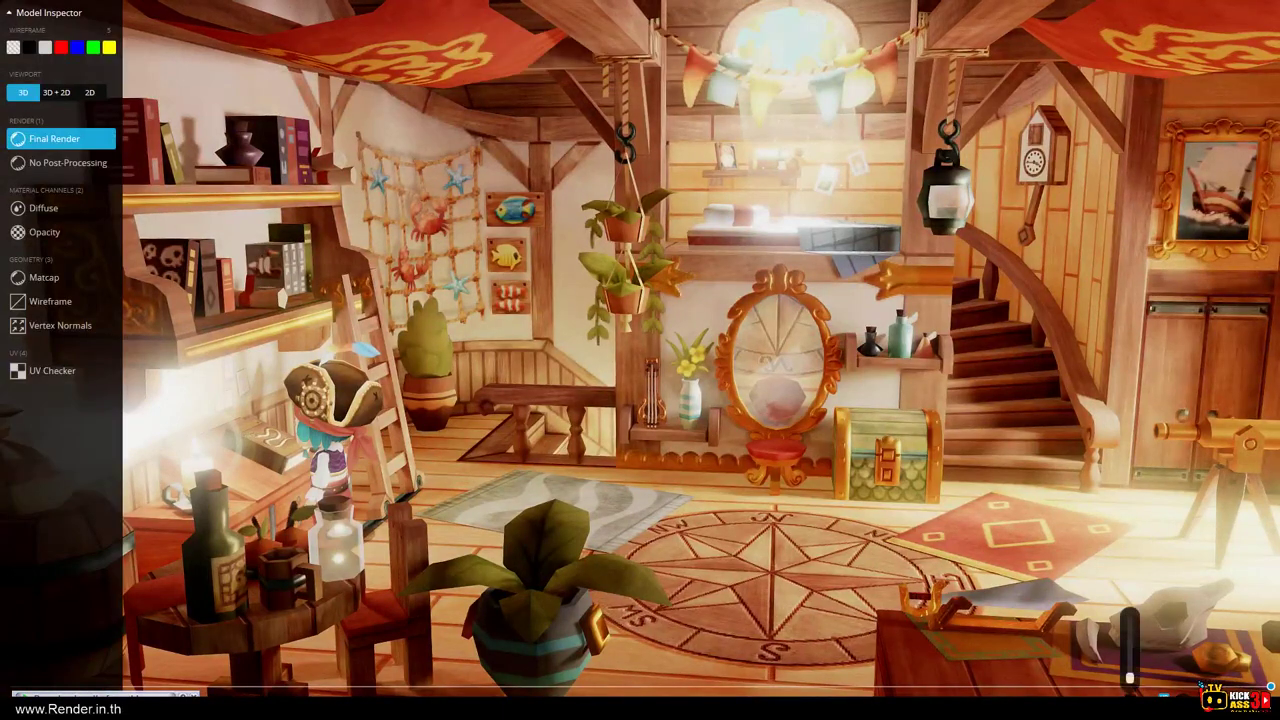
mouse_move(773, 535)
left_mouse_down()
mouse_move(610, 545)
mouse_move(804, 500)
mouse_move(775, 500)
left_mouse_up()
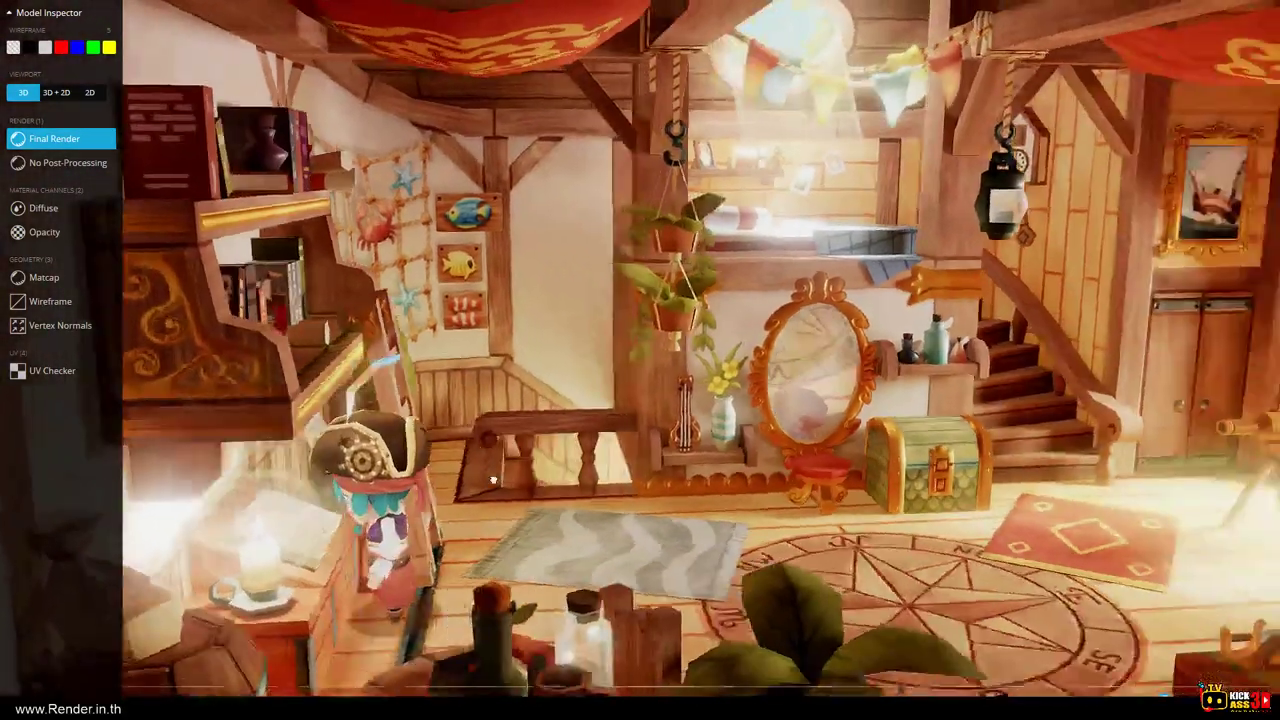
left_click_drag(700, 540, 624, 537)
scroll(624, 537, "down", 5)
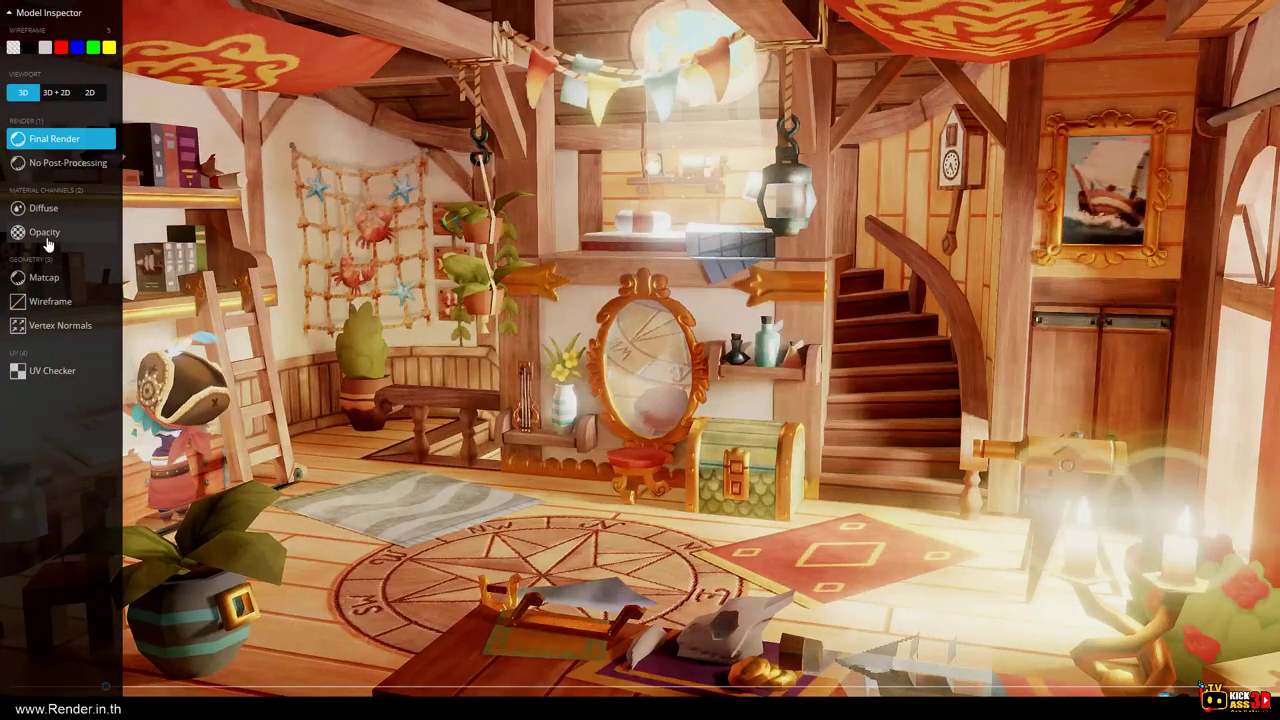
Switch the Pirate's nest to its Opacity channel and orbit toward the mirror and character.
left_click(47, 234)
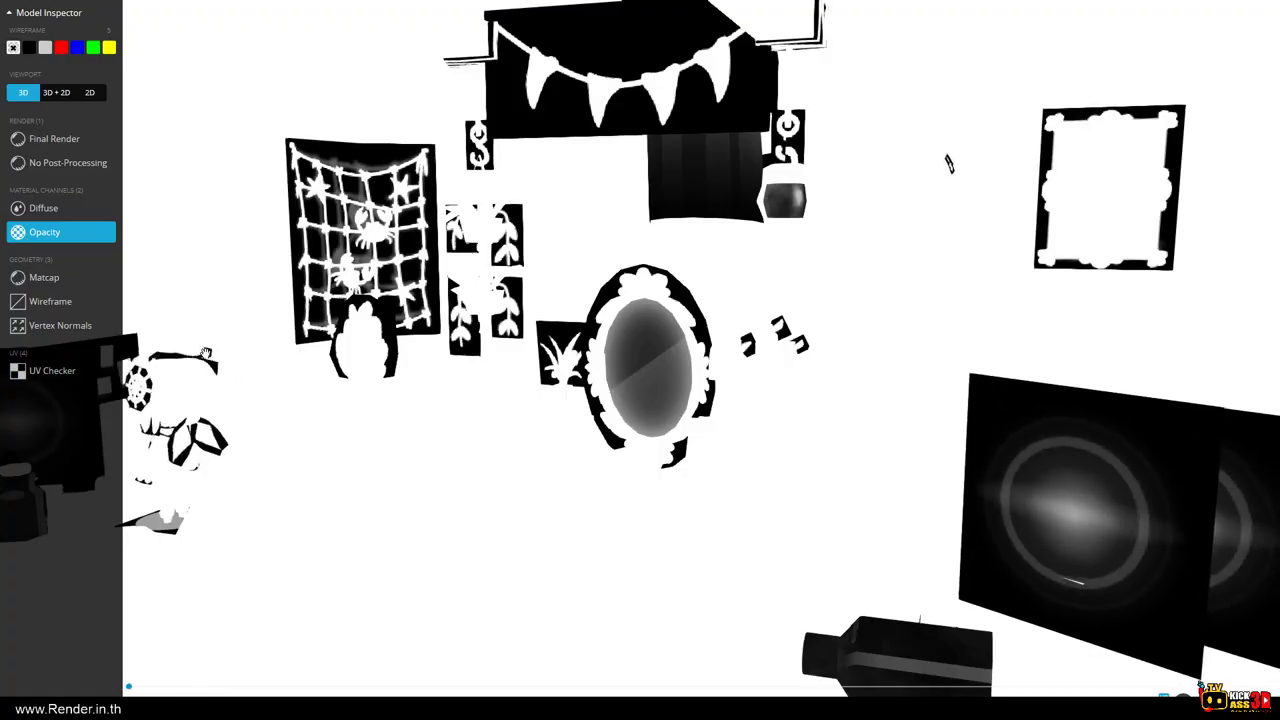
mouse_move(883, 494)
left_mouse_down()
mouse_move(957, 435)
mouse_move(838, 448)
mouse_move(412, 398)
left_mouse_up()
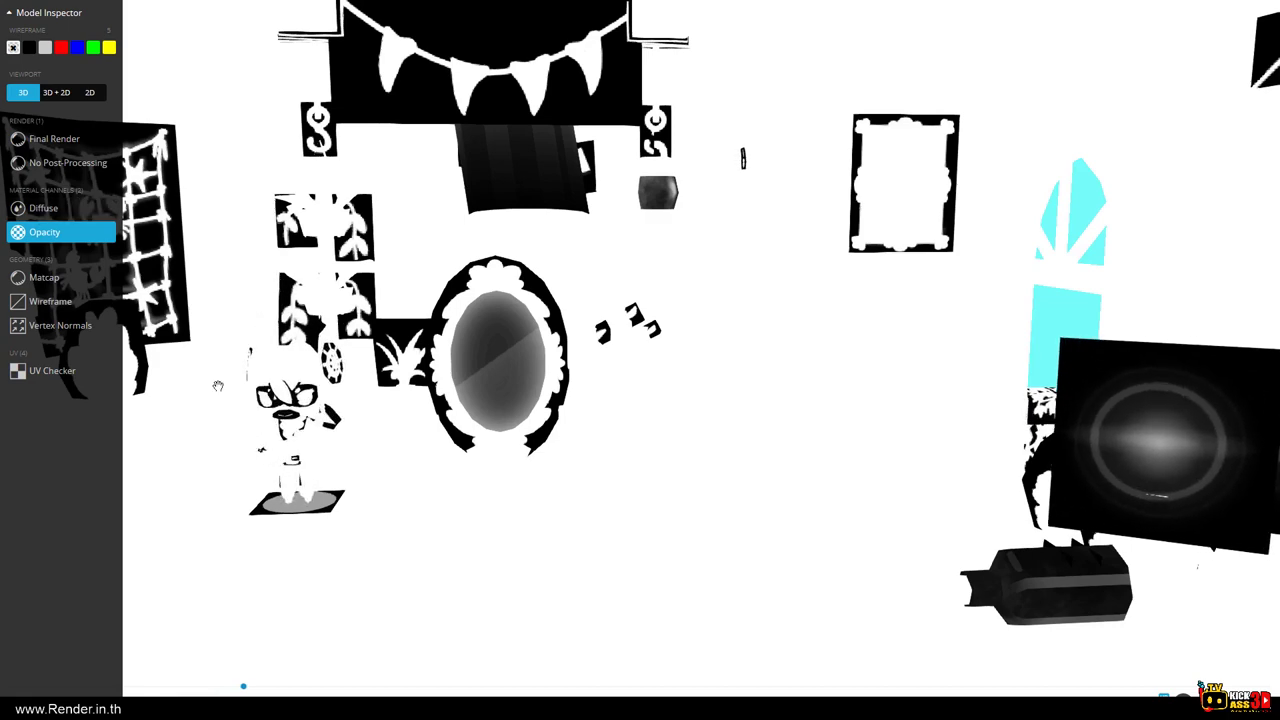
left_click_drag(218, 386, 265, 340)
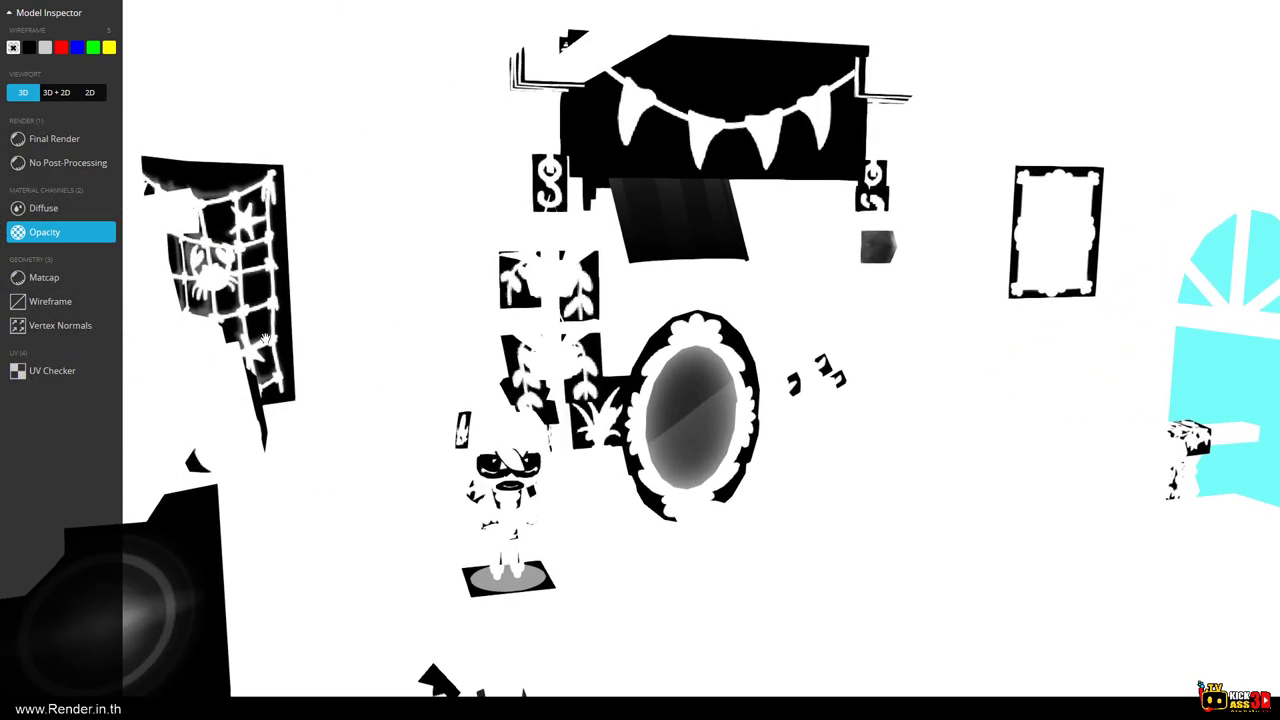
Switch to the Diffuse channel and turn the room to face it frontally in full.
left_click(62, 209)
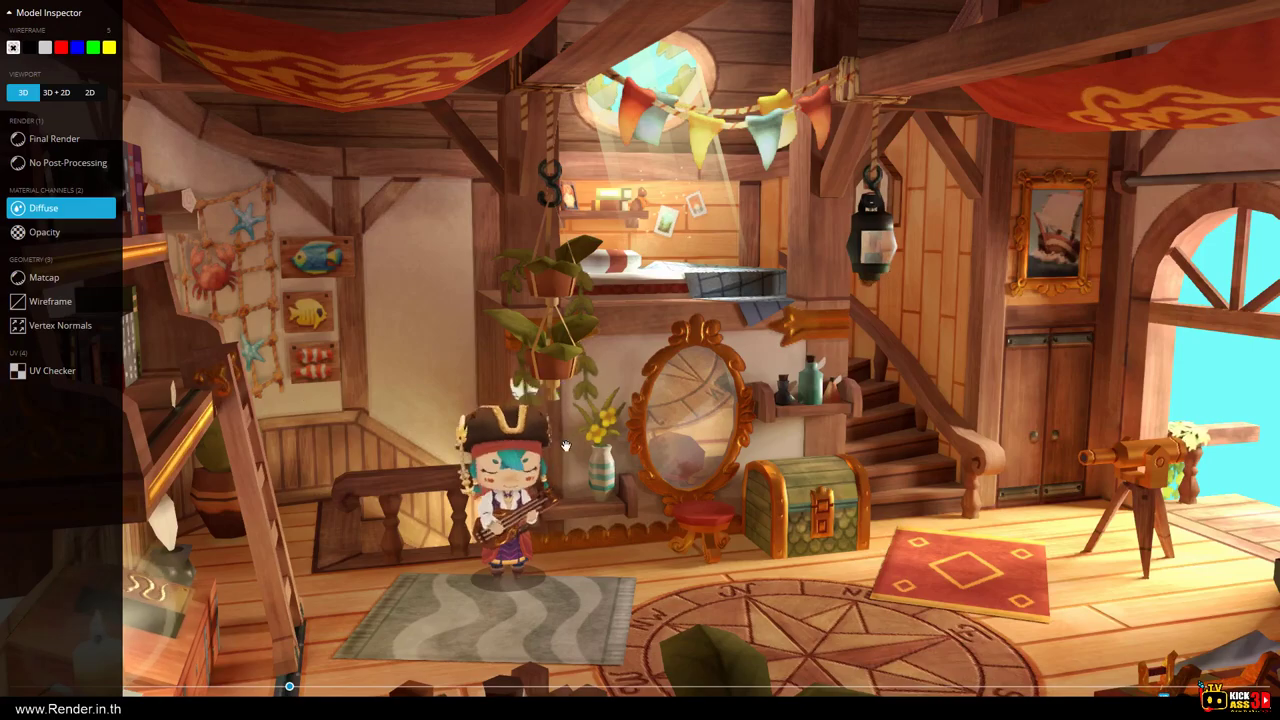
left_click_drag(565, 446, 668, 421)
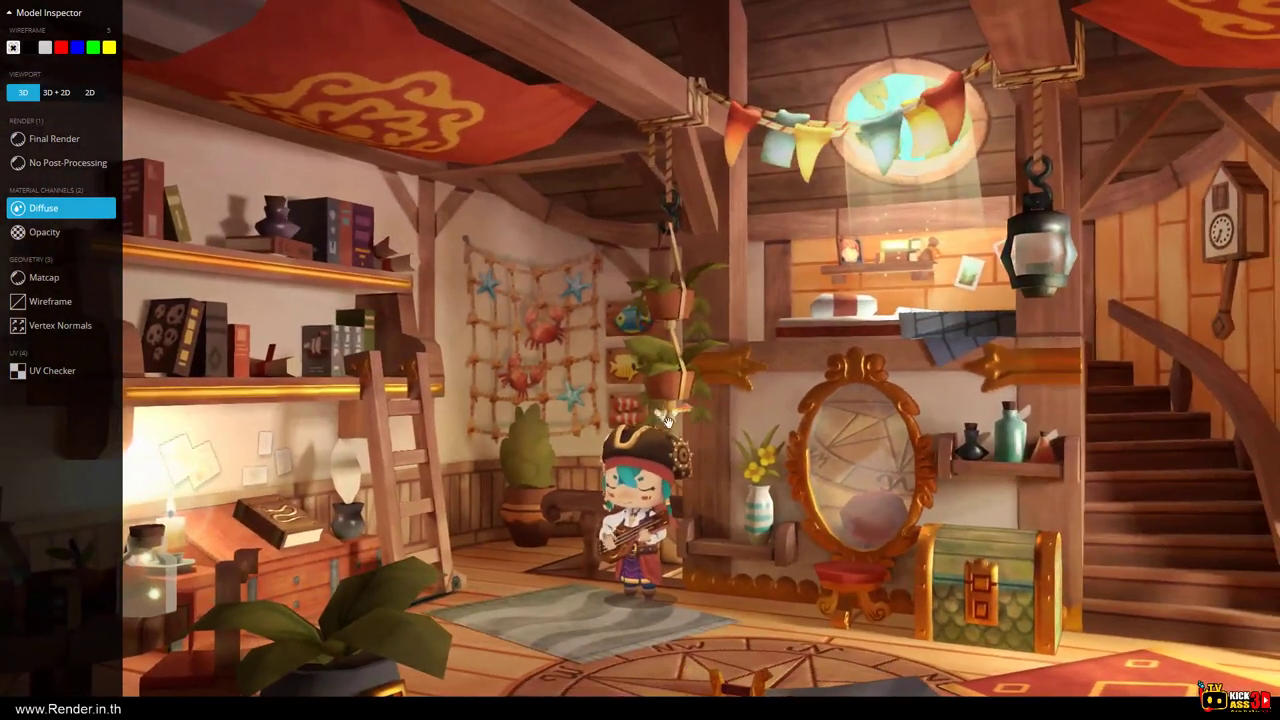
scroll(695, 413, "down", 5)
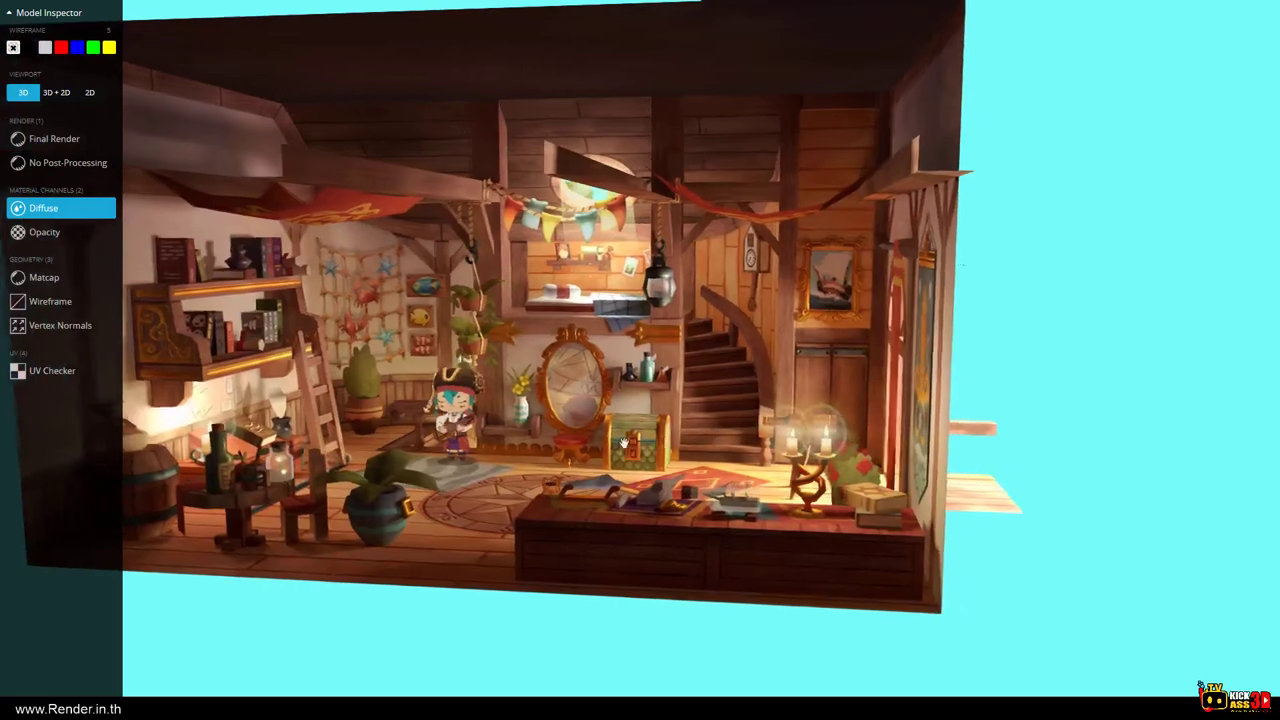
left_click_drag(622, 443, 723, 593)
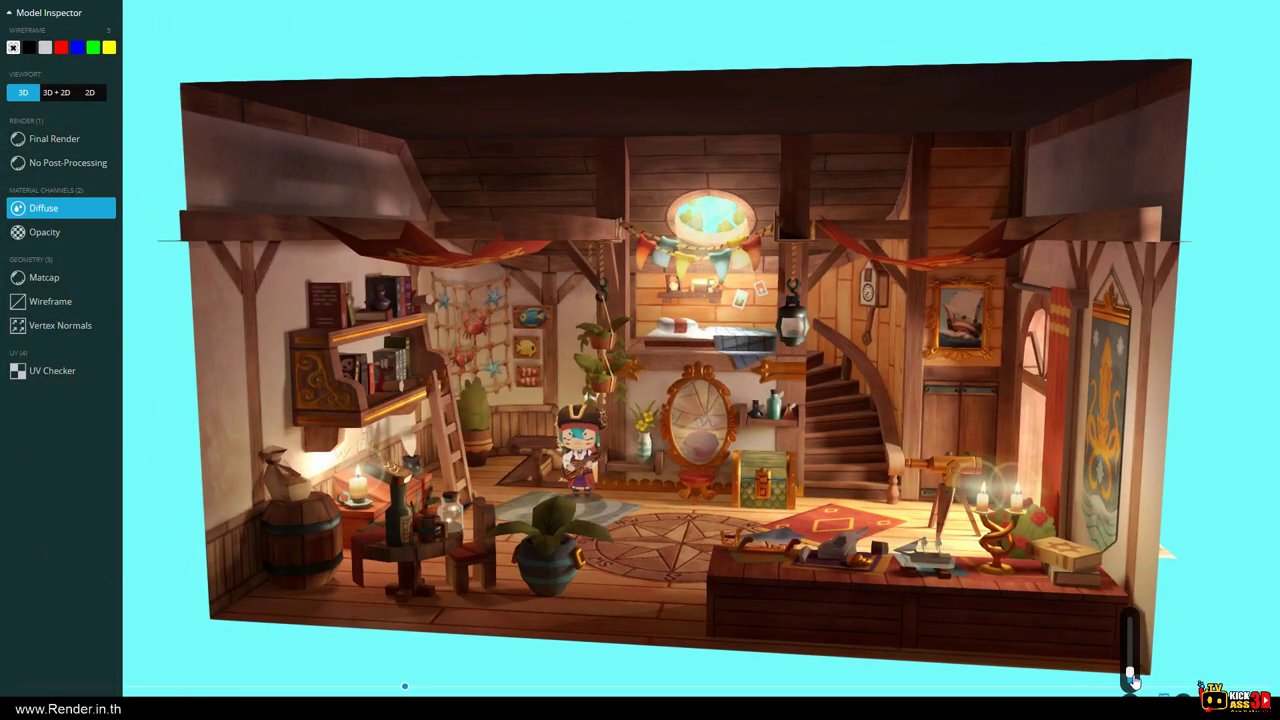
left_click_drag(760, 530, 769, 530)
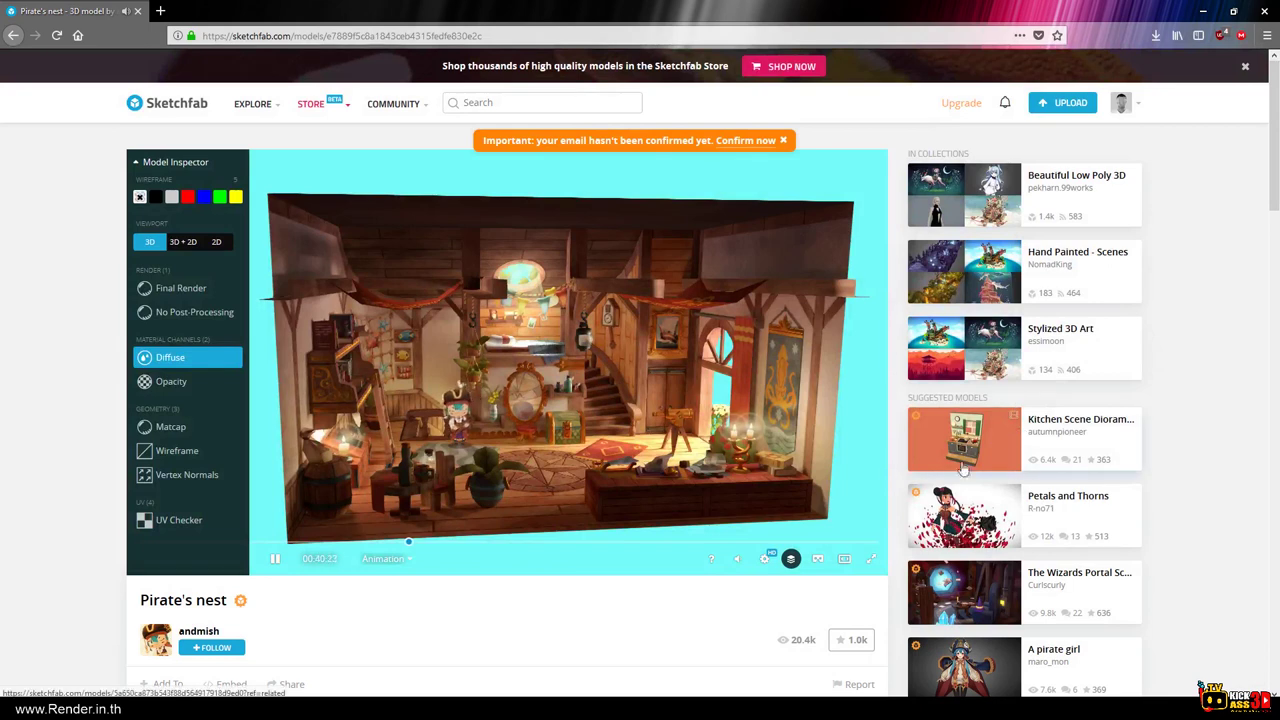
Open The Wizards Portal Scene from the Suggested Models list.
scroll(1048, 567, "down", 3)
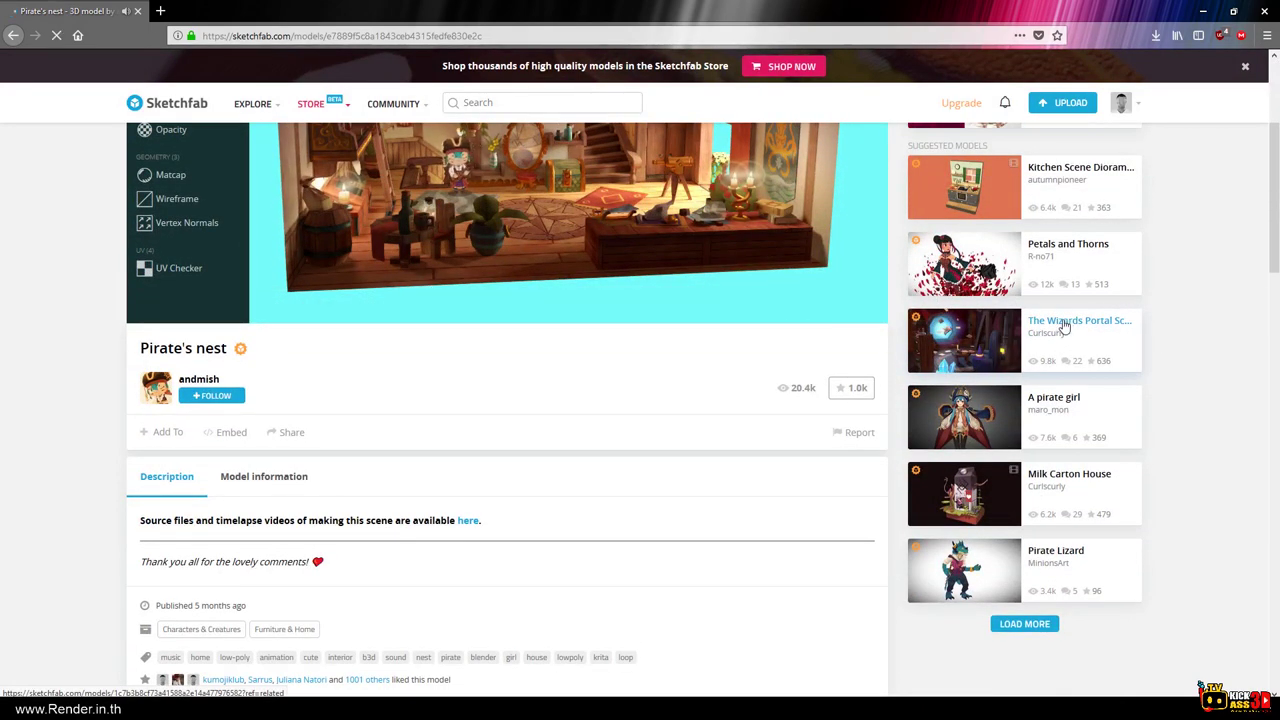
left_click(1063, 327)
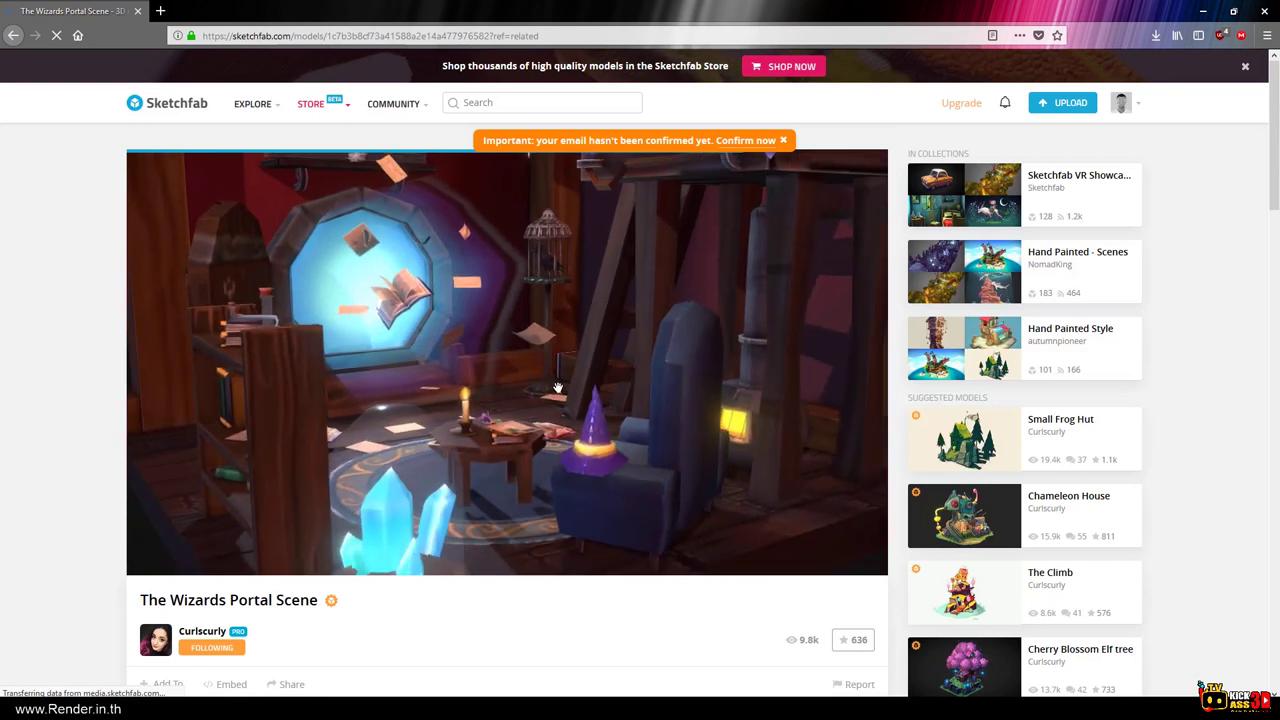
Open the Model Inspector on The Wizards Portal Scene and orbit around the floor and papers.
left_click(791, 560)
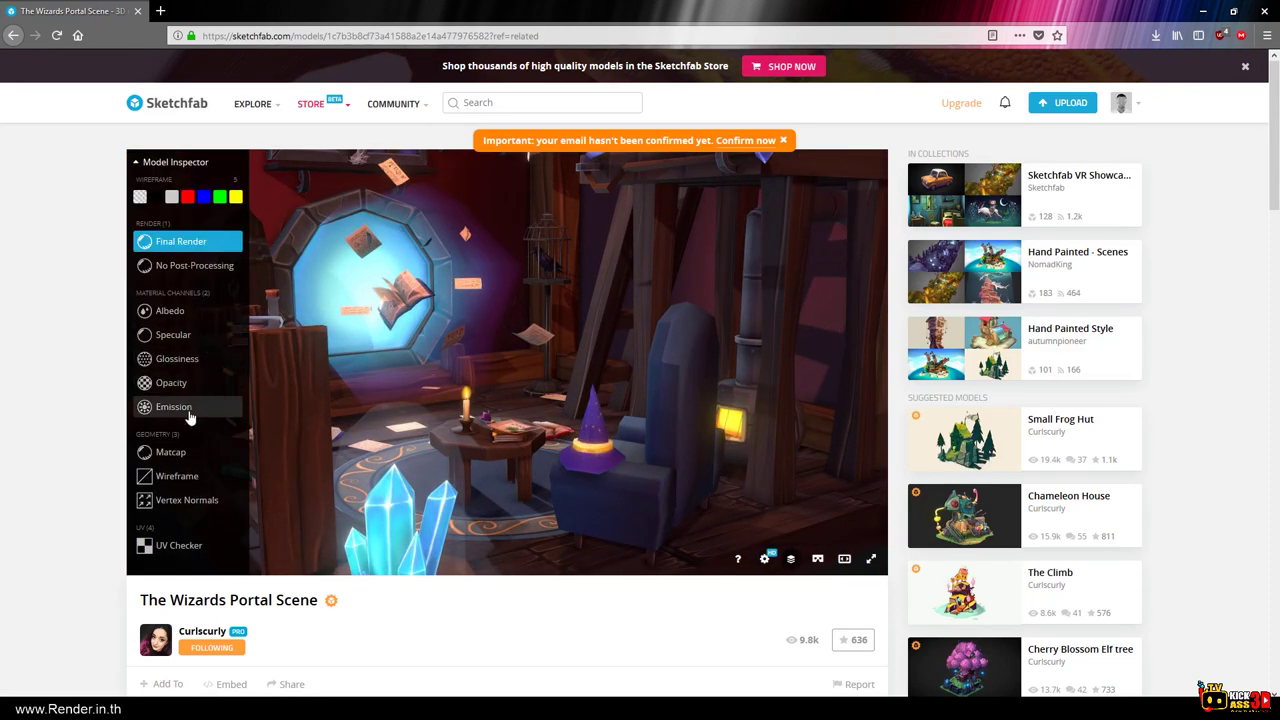
left_click_drag(577, 410, 471, 390)
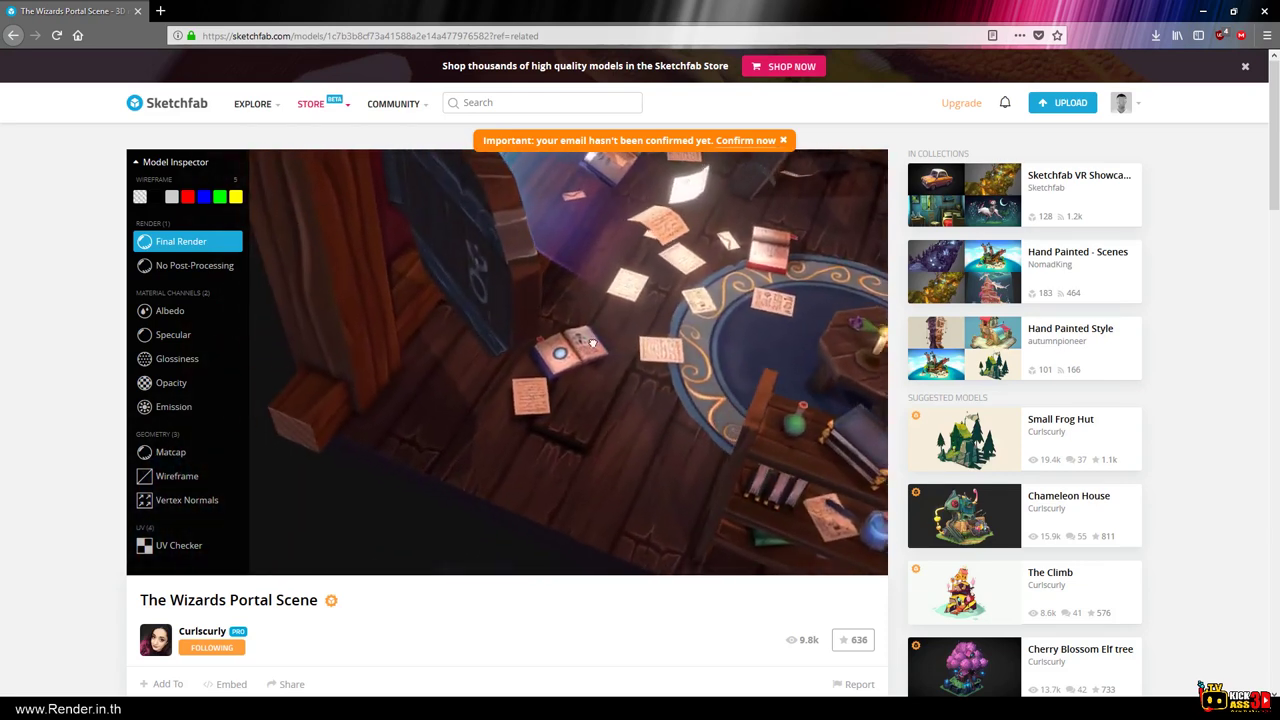
Check Specular/Glossiness, then show Opacity and orbit closer until the portal shape fills the view.
left_click(168, 337)
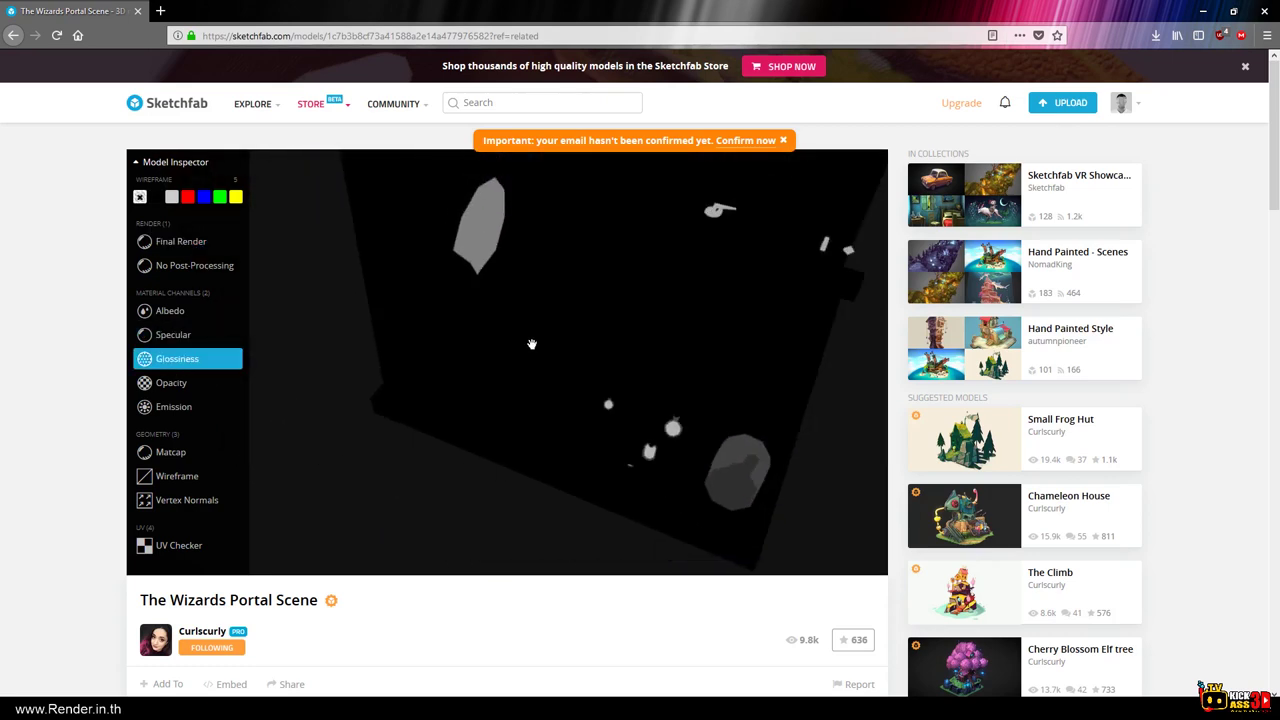
left_click(176, 389)
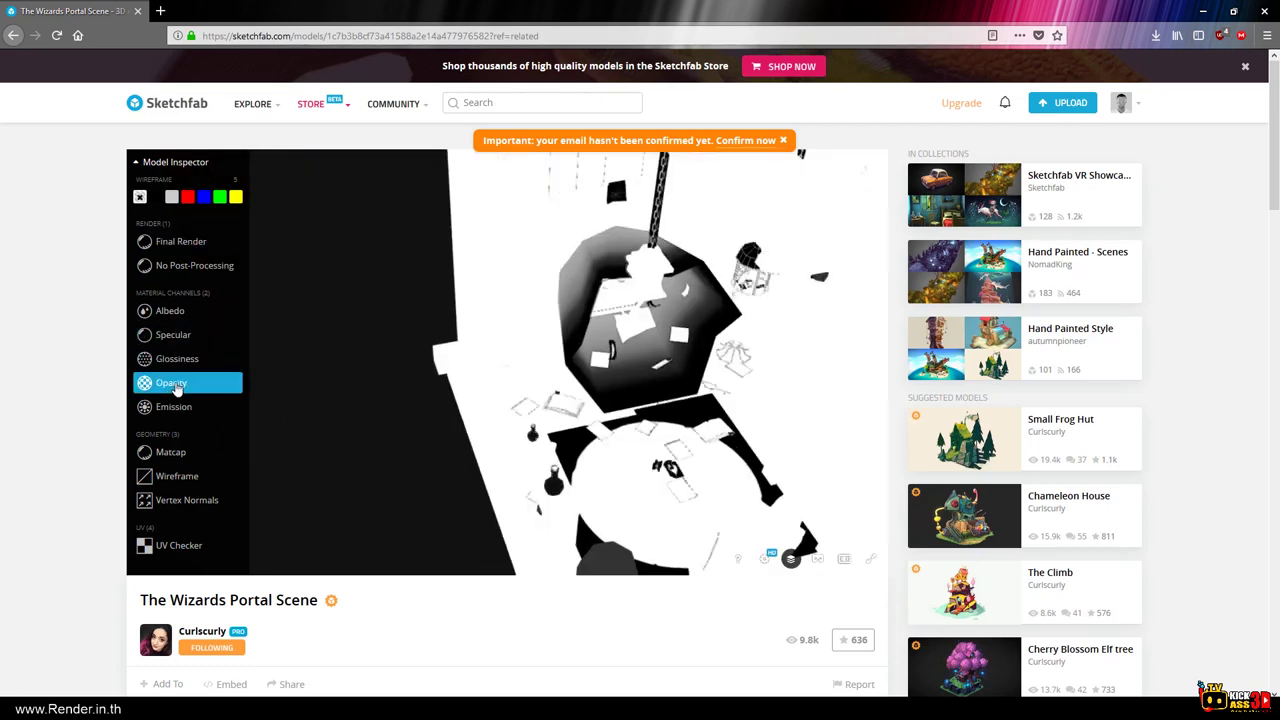
mouse_move(541, 407)
left_mouse_down()
mouse_move(614, 378)
mouse_move(622, 334)
mouse_move(581, 352)
left_mouse_up()
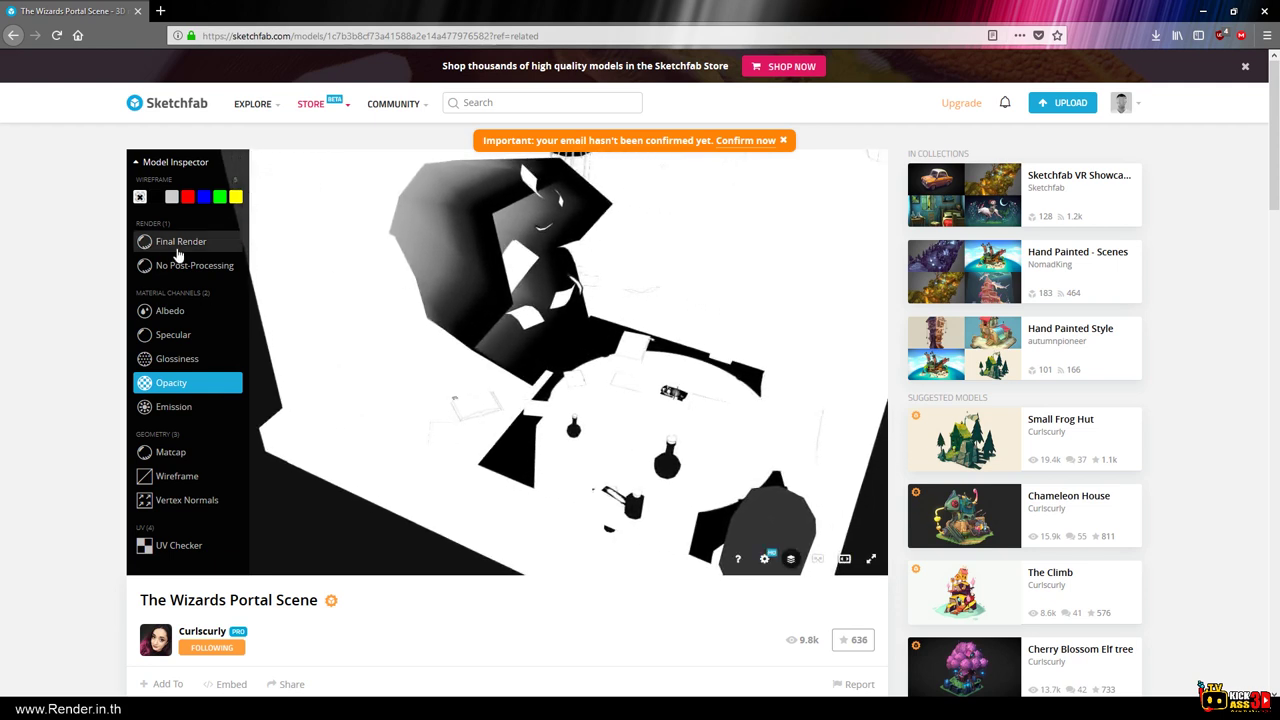
left_click_drag(453, 288, 471, 292)
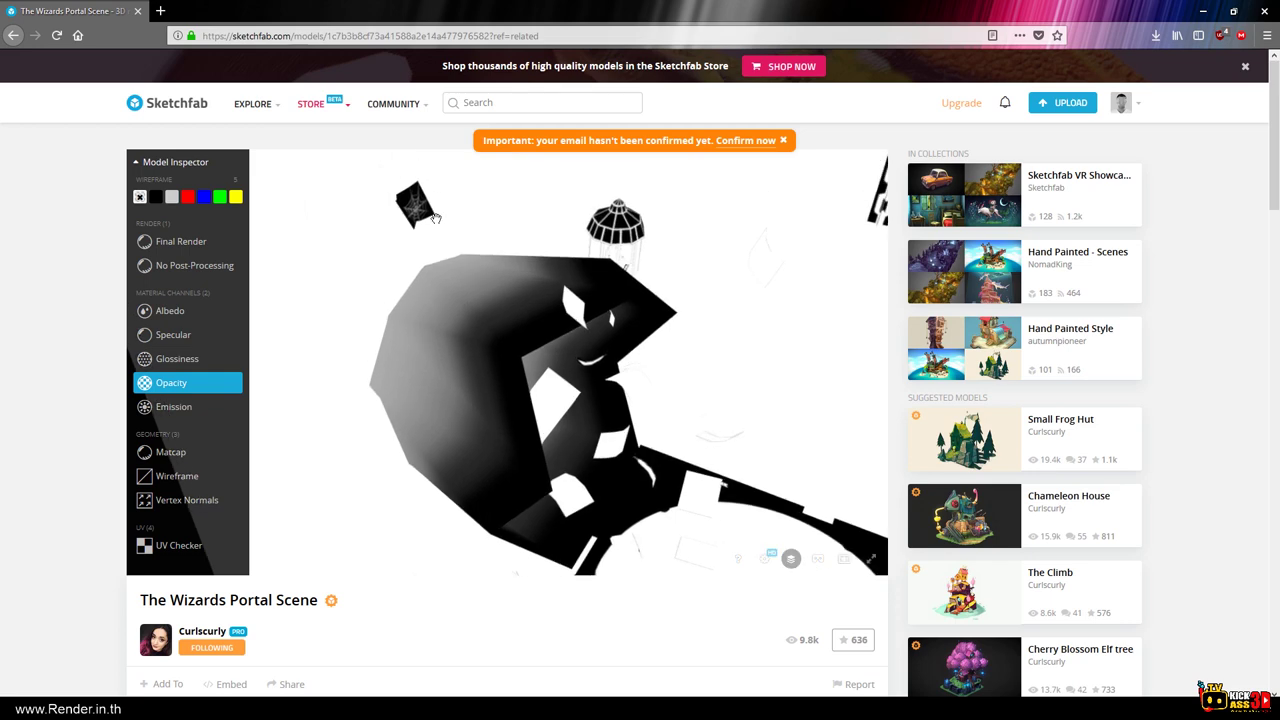
left_click_drag(438, 178, 417, 221)
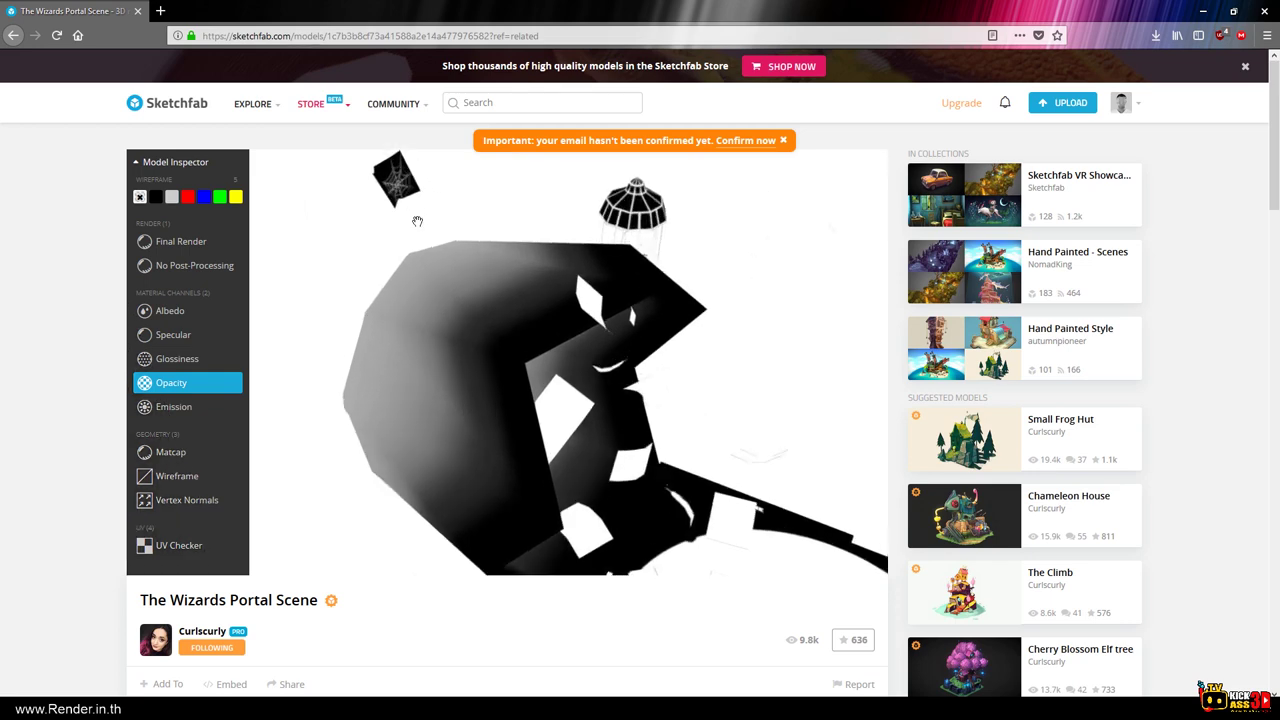
Switch to No Post-Processing and orbit past the portal, lantern and desk to a high view.
left_click(150, 267)
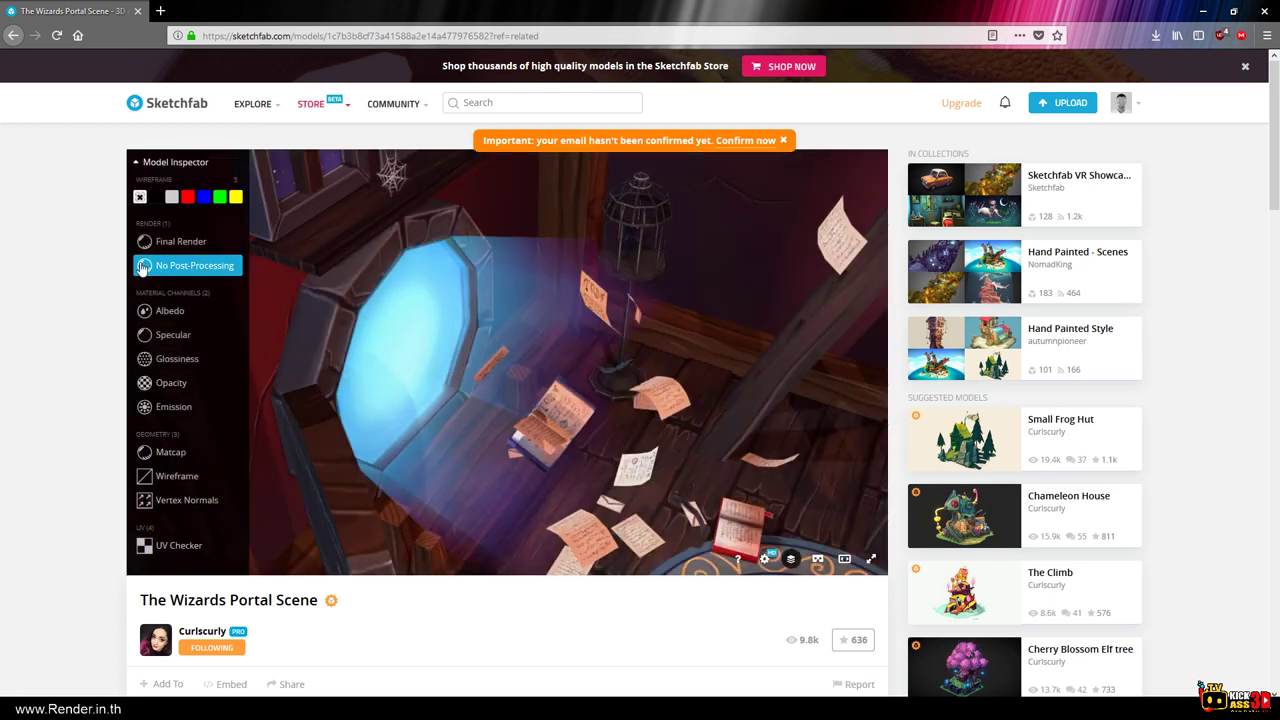
left_click_drag(498, 370, 596, 478)
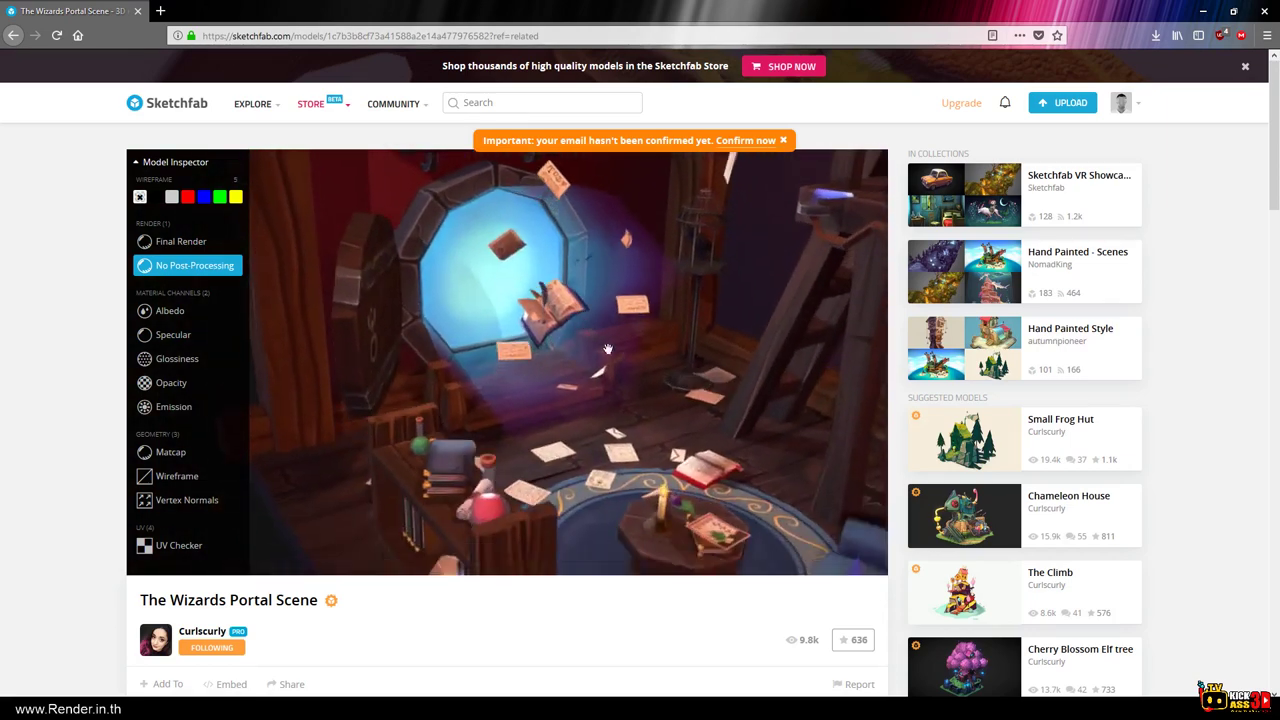
mouse_move(596, 478)
left_mouse_down()
mouse_move(558, 332)
mouse_move(631, 341)
mouse_move(609, 388)
left_mouse_up()
left_click_drag(590, 492, 439, 298)
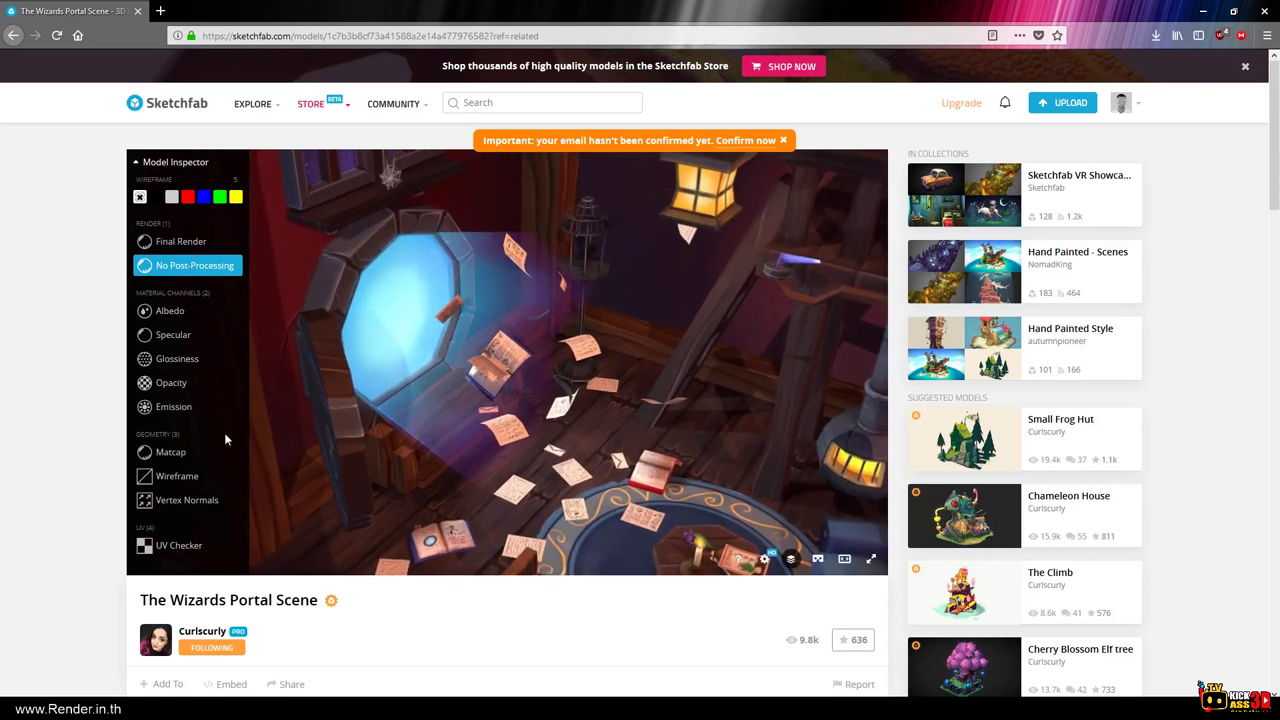
Show Opacity, then No Post-Processing, orbiting to the lantern and windows above the portal.
left_click(175, 383)
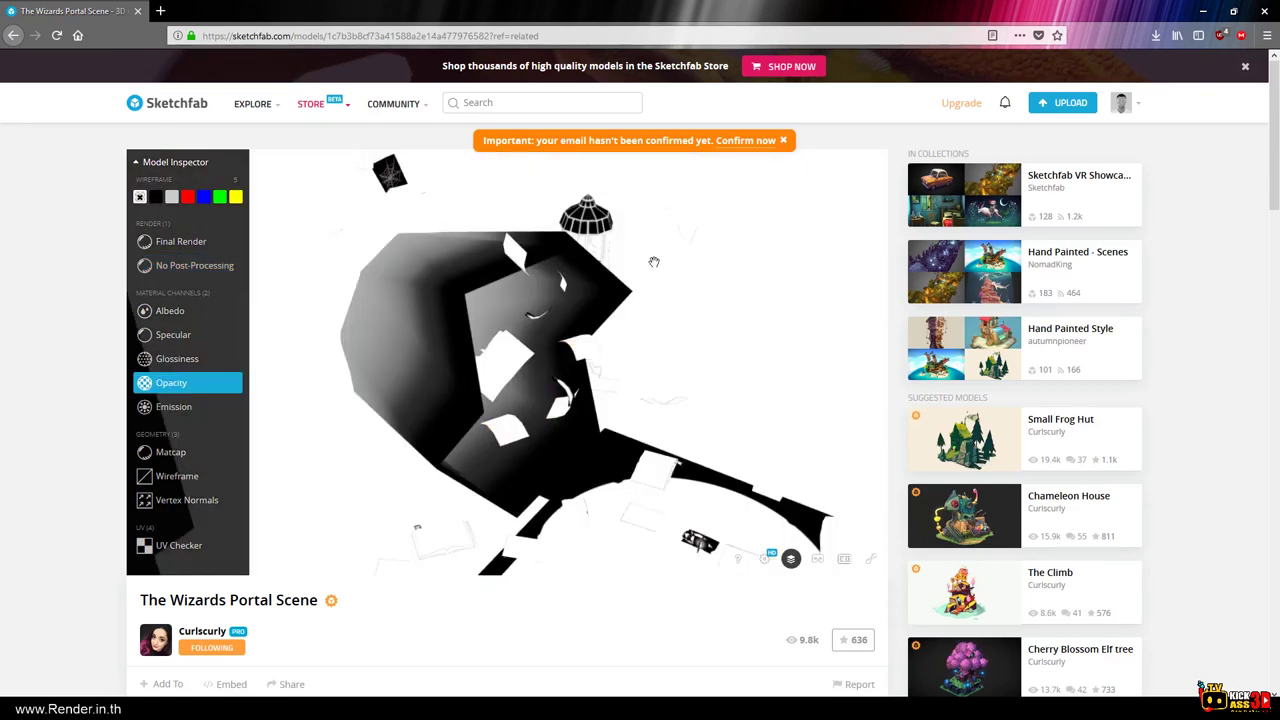
mouse_move(654, 262)
left_mouse_down()
mouse_move(537, 320)
mouse_move(448, 330)
mouse_move(160, 270)
left_mouse_up()
scroll(537, 320, "up", 3)
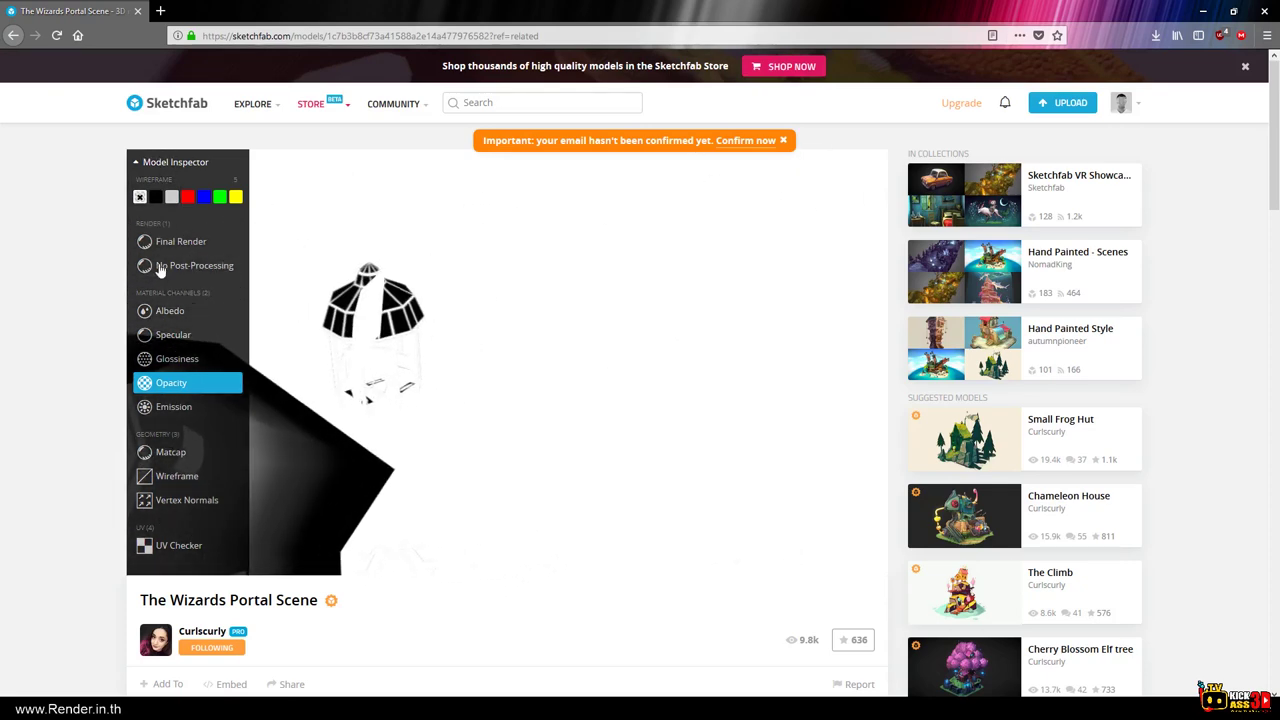
left_click(160, 270)
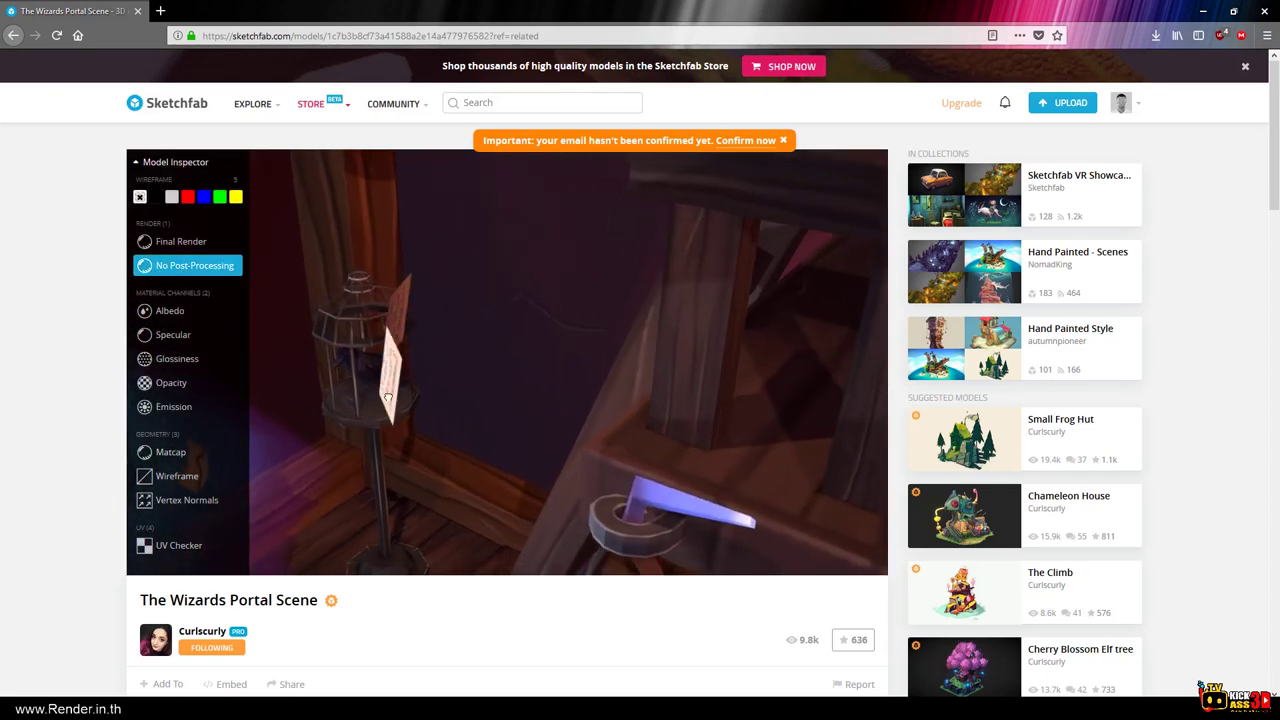
left_click_drag(383, 412, 511, 411)
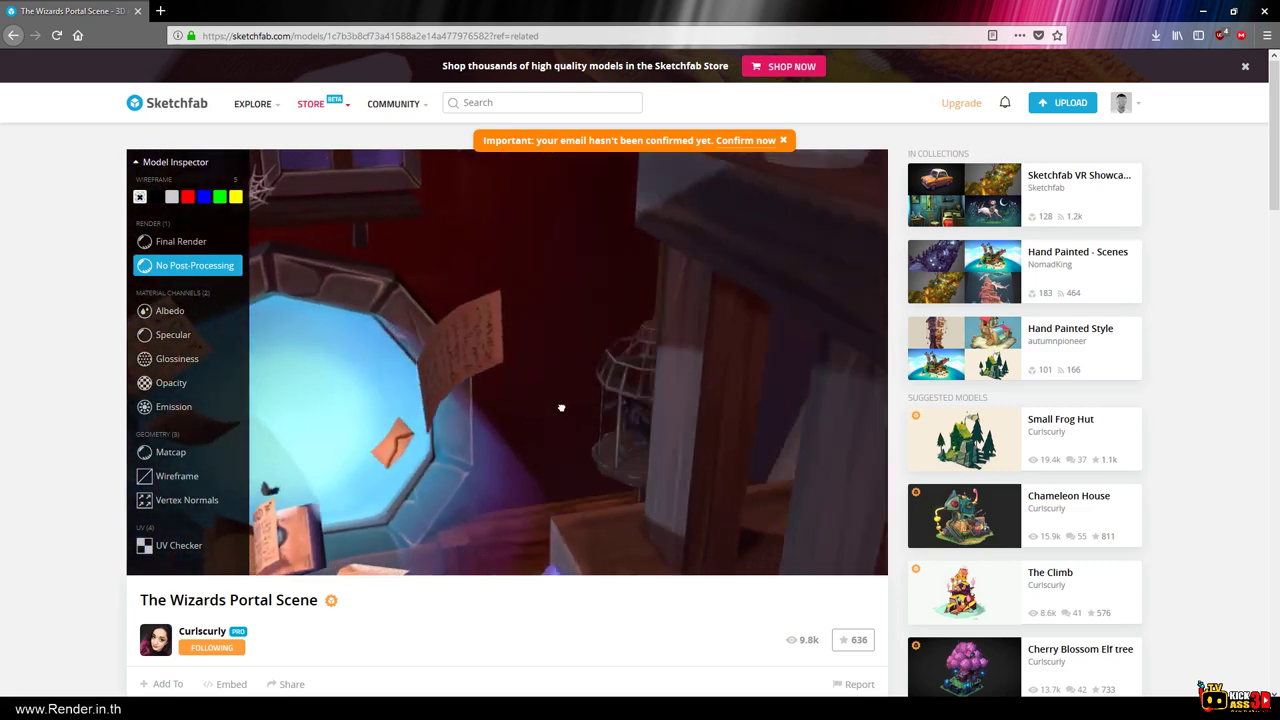
mouse_move(508, 315)
left_mouse_down()
mouse_move(457, 420)
mouse_move(563, 386)
mouse_move(581, 329)
mouse_move(543, 366)
mouse_move(546, 343)
mouse_move(449, 357)
mouse_move(490, 388)
mouse_move(566, 391)
mouse_move(517, 394)
mouse_move(449, 366)
mouse_move(771, 449)
left_mouse_up()
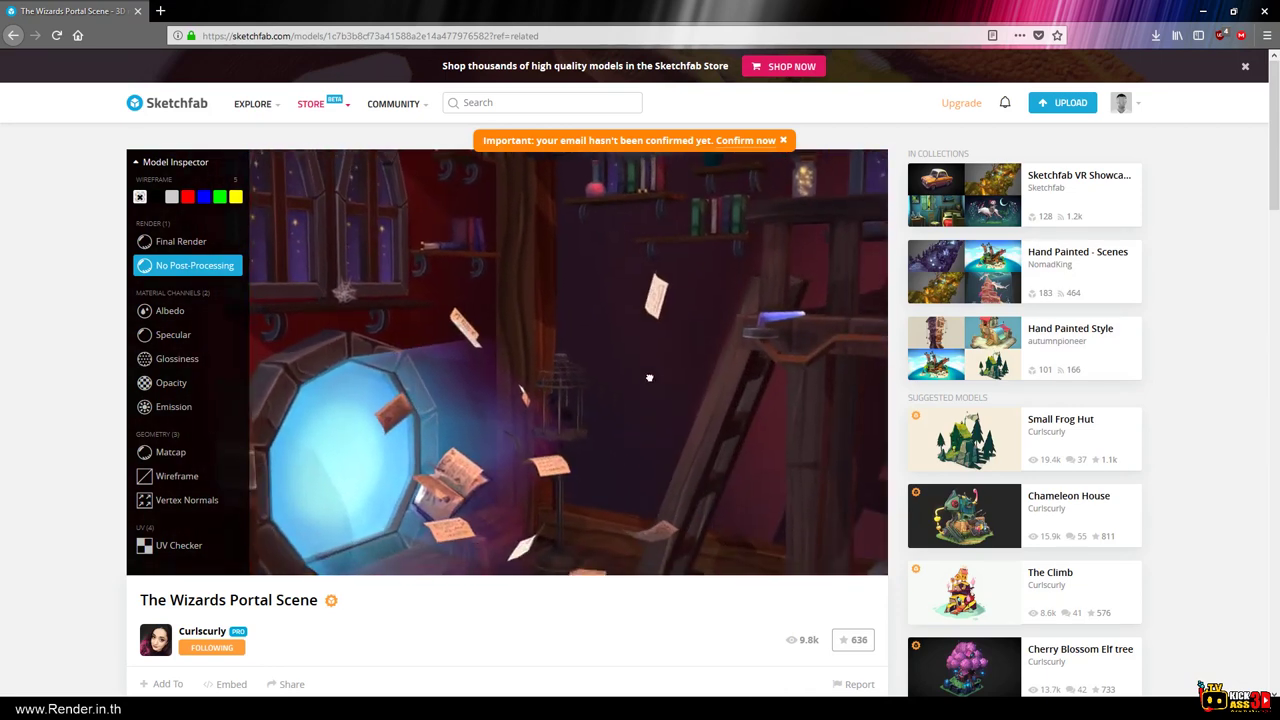
Show the scene's Albedo channel and scroll down the page.
left_click(157, 311)
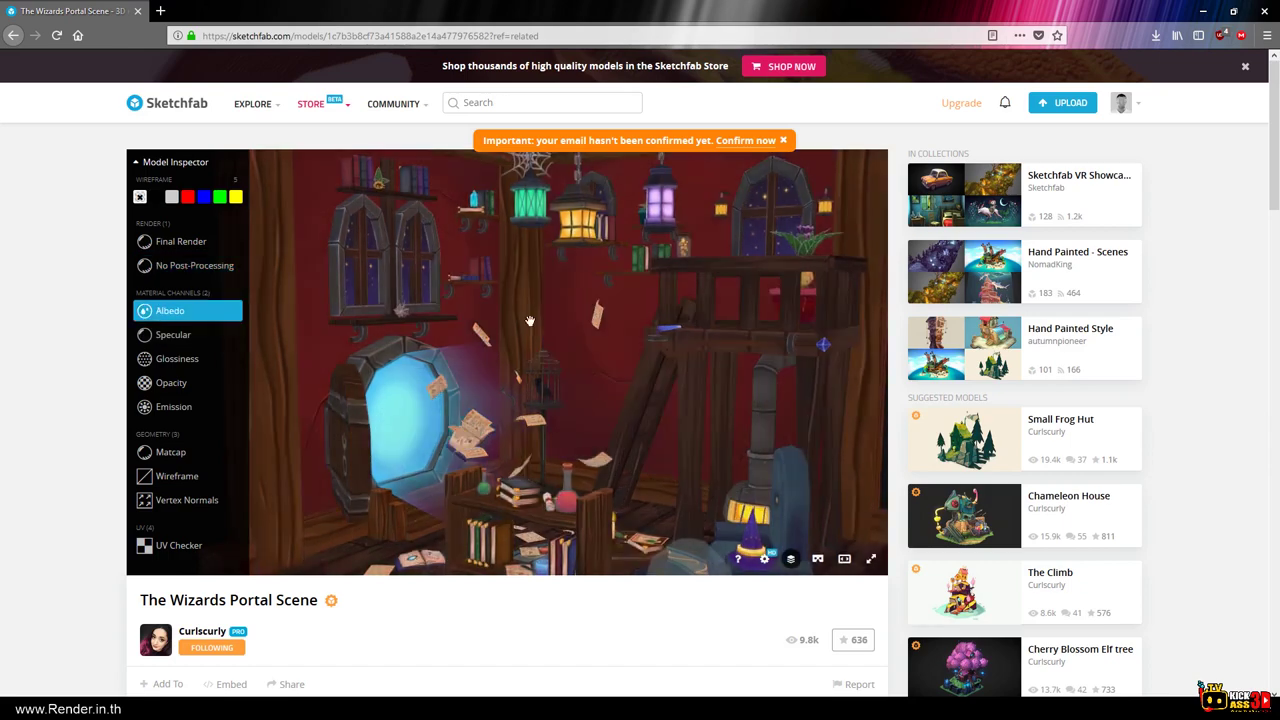
scroll(547, 326, "down", 5)
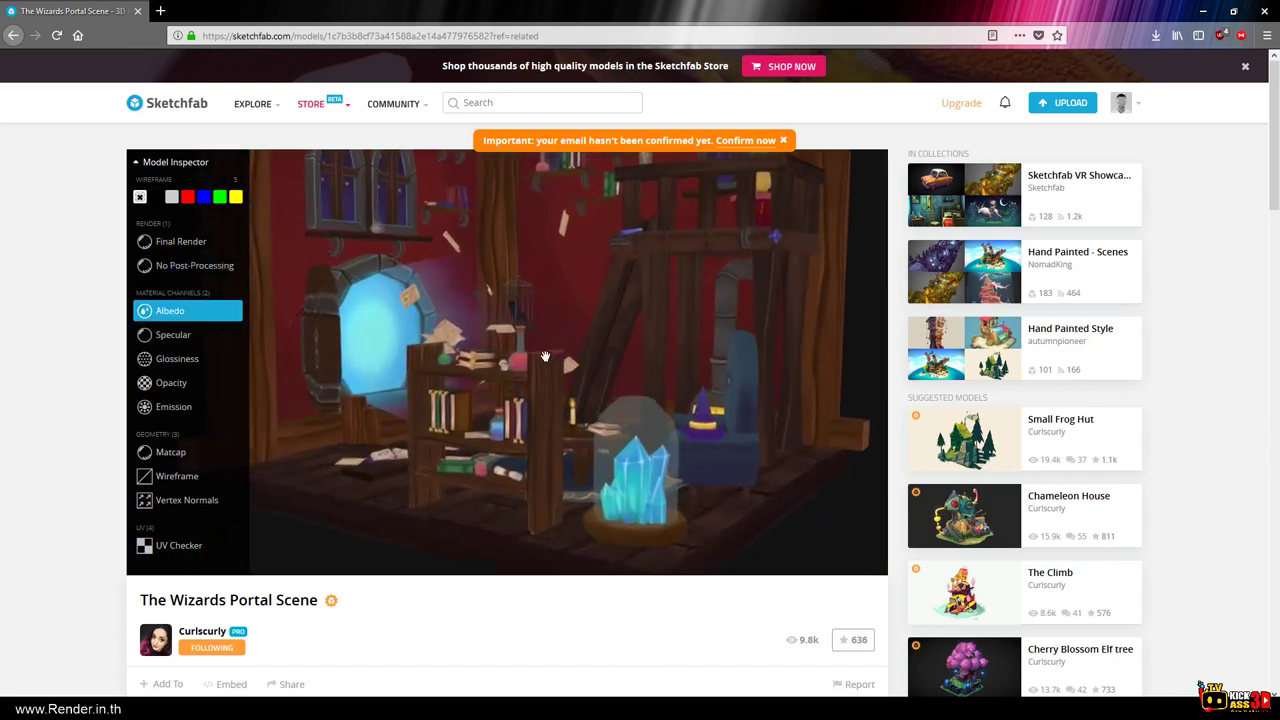
scroll(1077, 441, "down", 3)
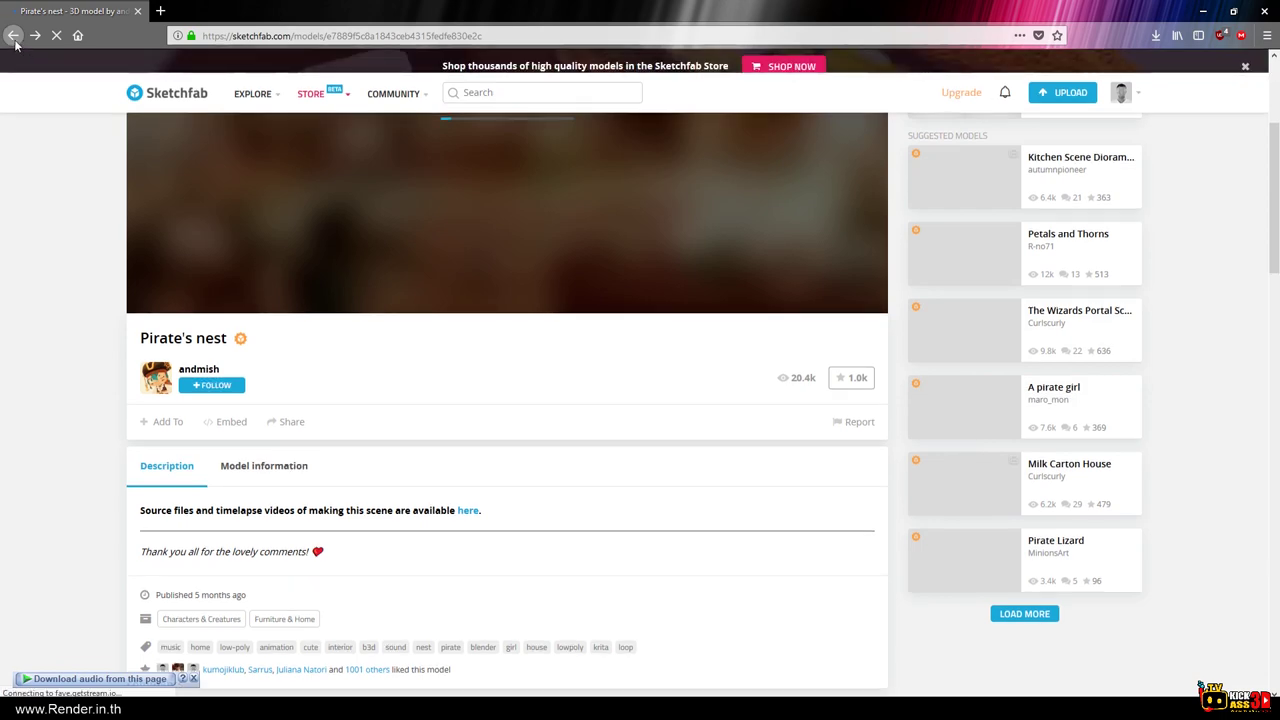
Go back to the Stylized 3D Art collection, scroll up it, then go back from The Journey.
left_click(22, 41)
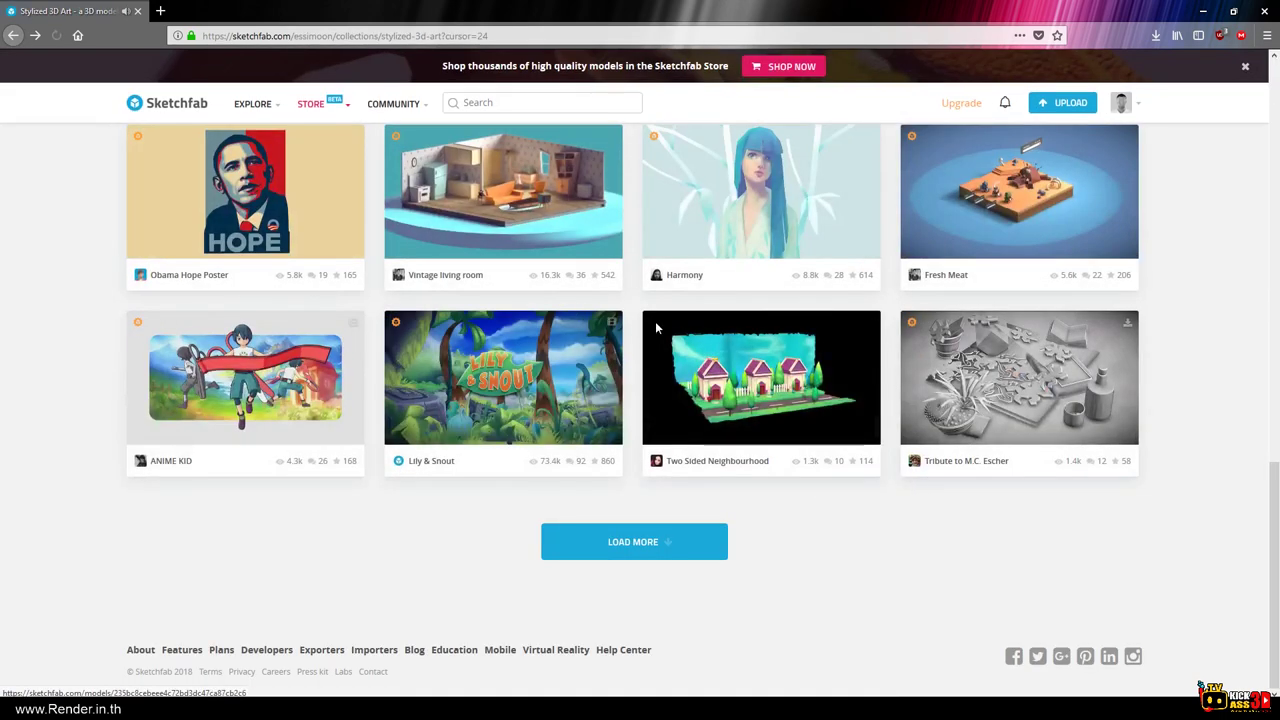
scroll(735, 343, "up", 4)
scroll(685, 337, "up", 3)
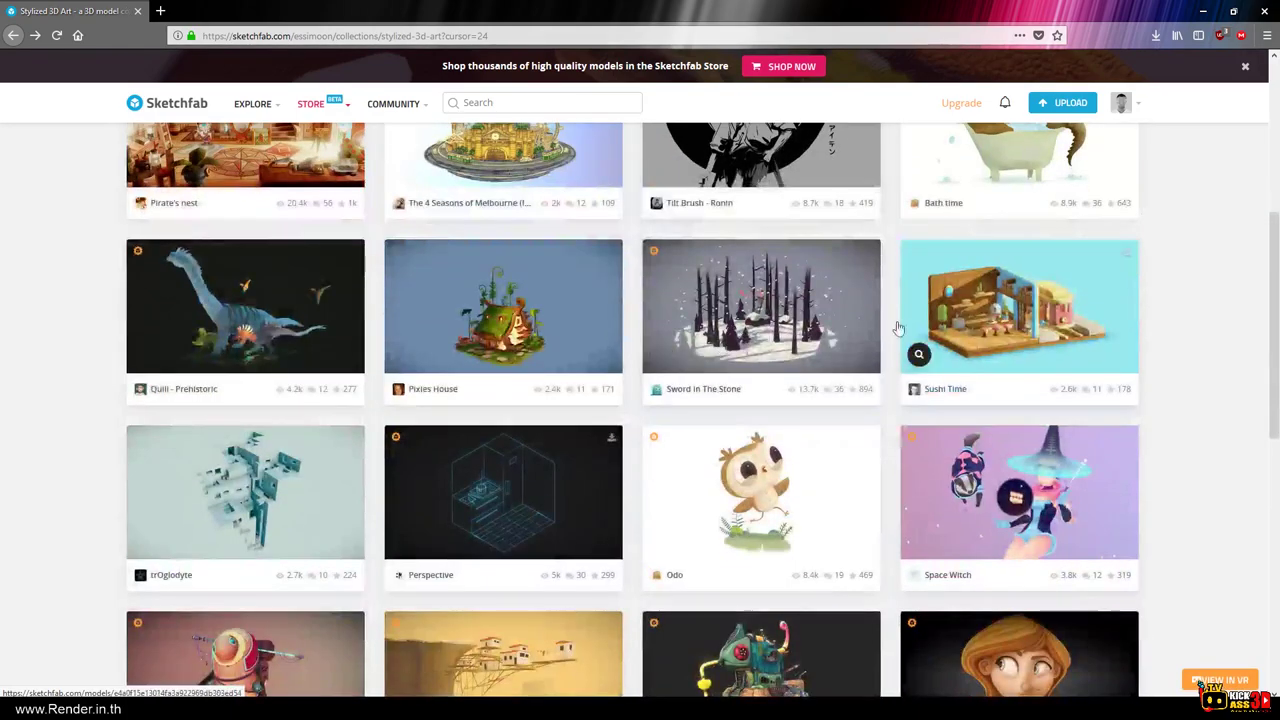
scroll(898, 328, "up", 4)
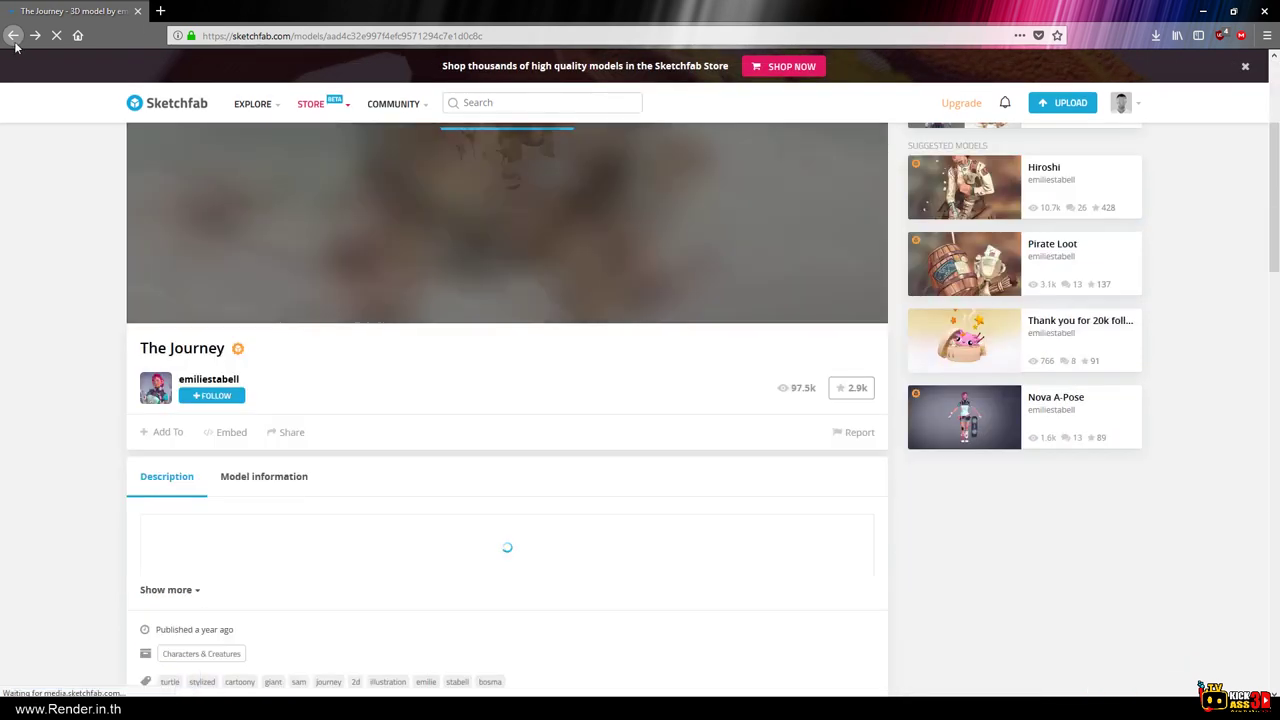
left_click(13, 35)
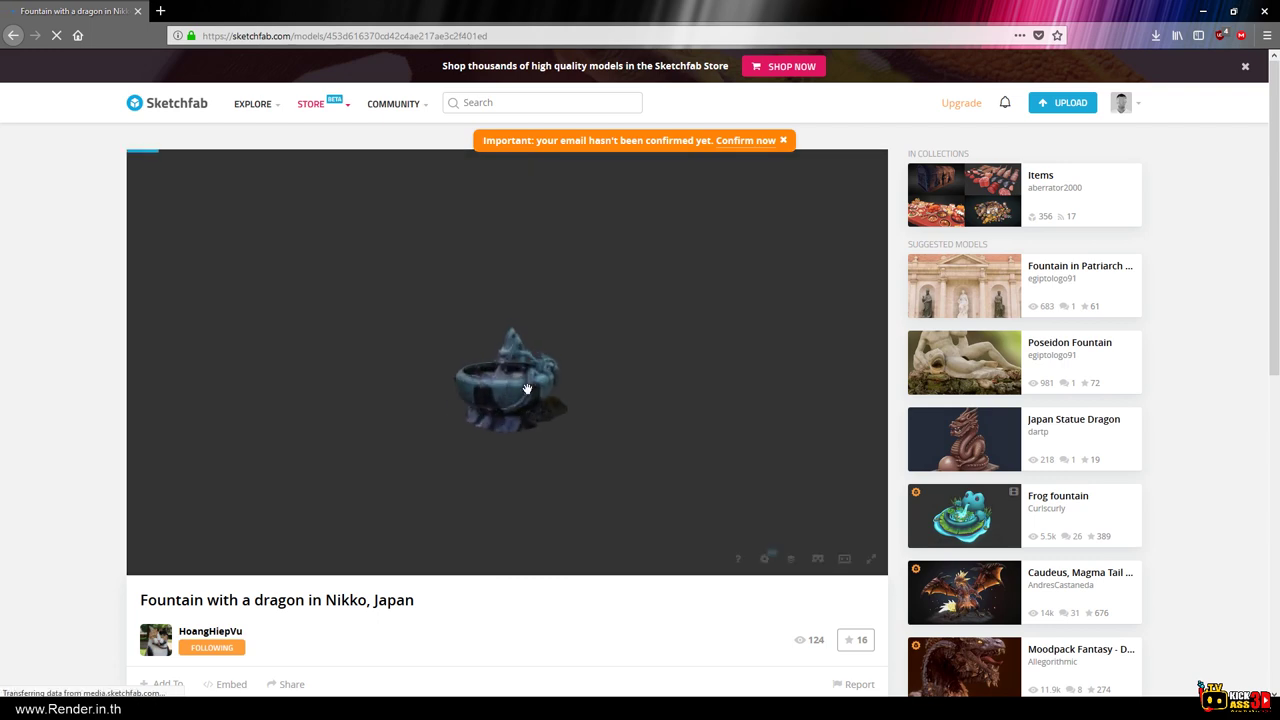
Zoom and orbit around the dragon fountain, swinging in close to the dragon's body.
scroll(545, 430, "up", 3)
scroll(545, 430, "up", 3)
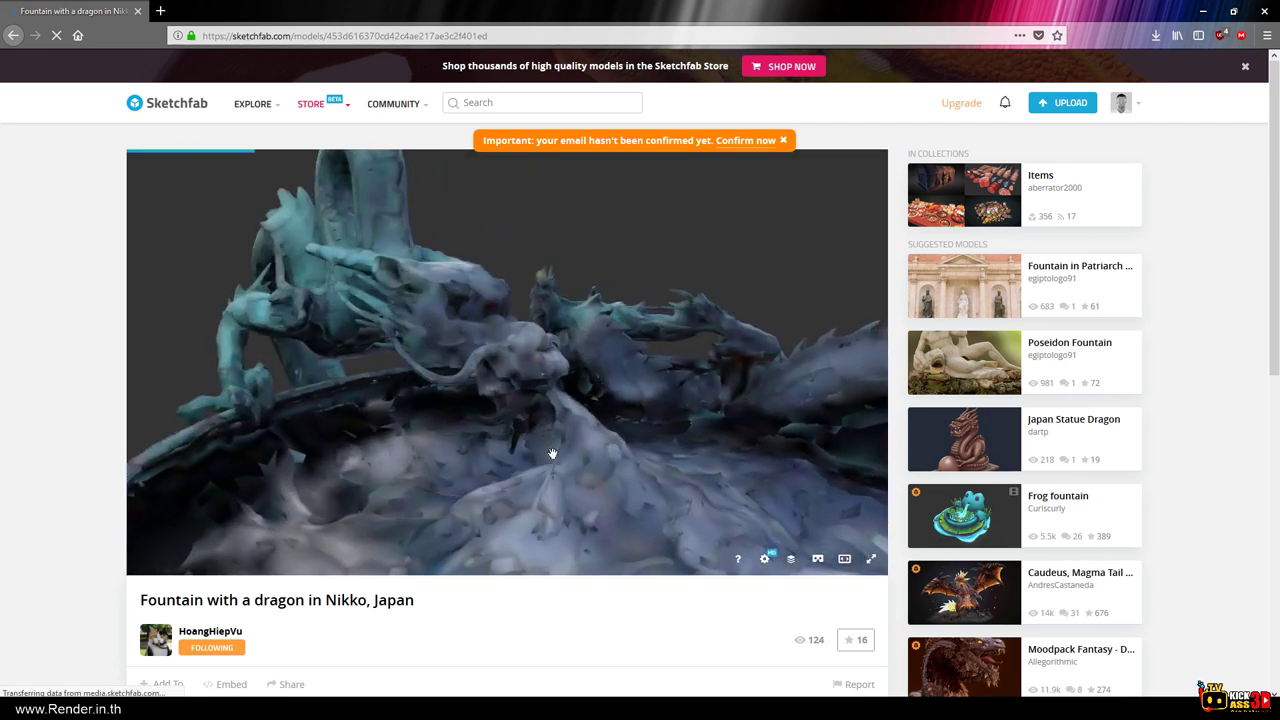
left_click_drag(548, 452, 498, 456)
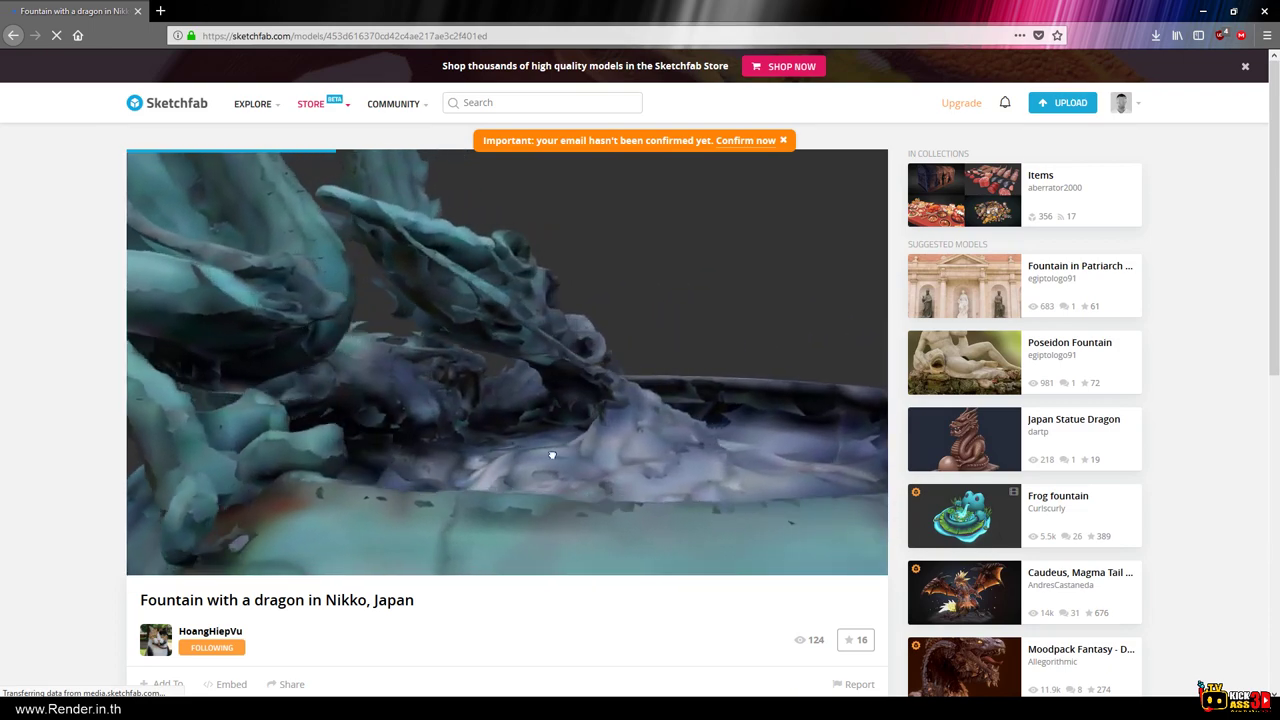
scroll(498, 456, "down", 3)
scroll(515, 486, "down", 2)
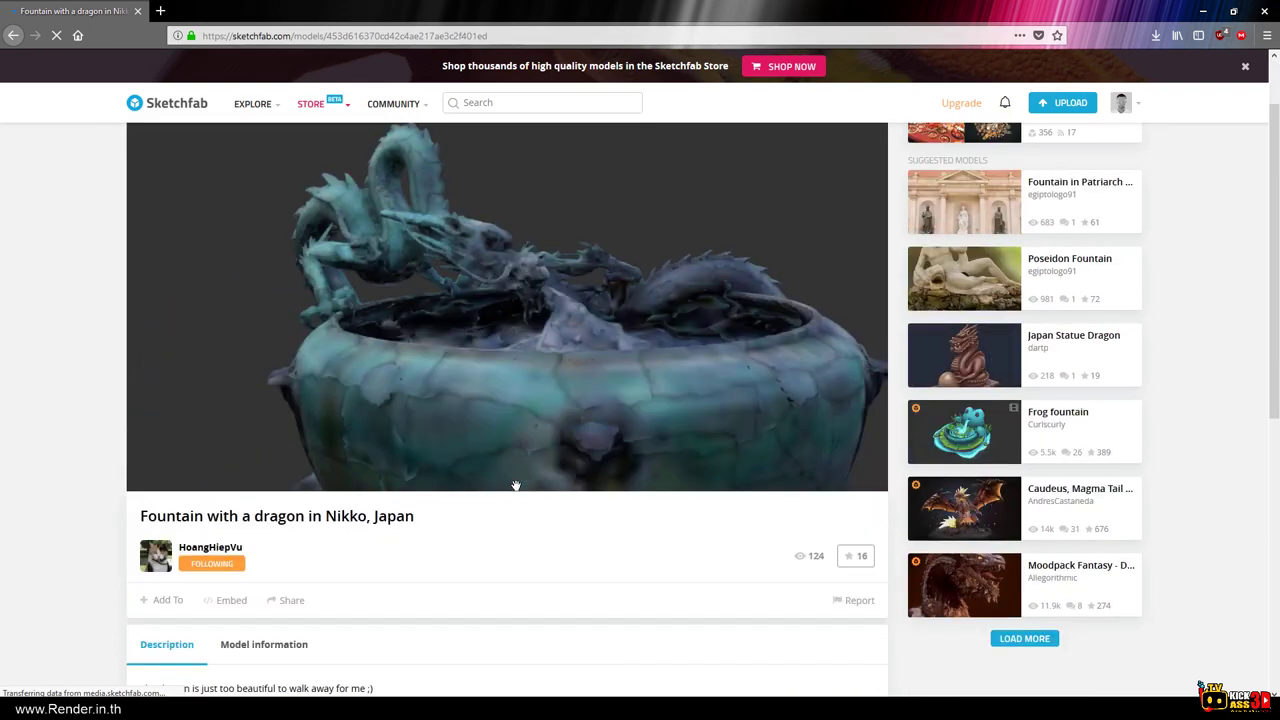
left_click_drag(527, 406, 531, 371)
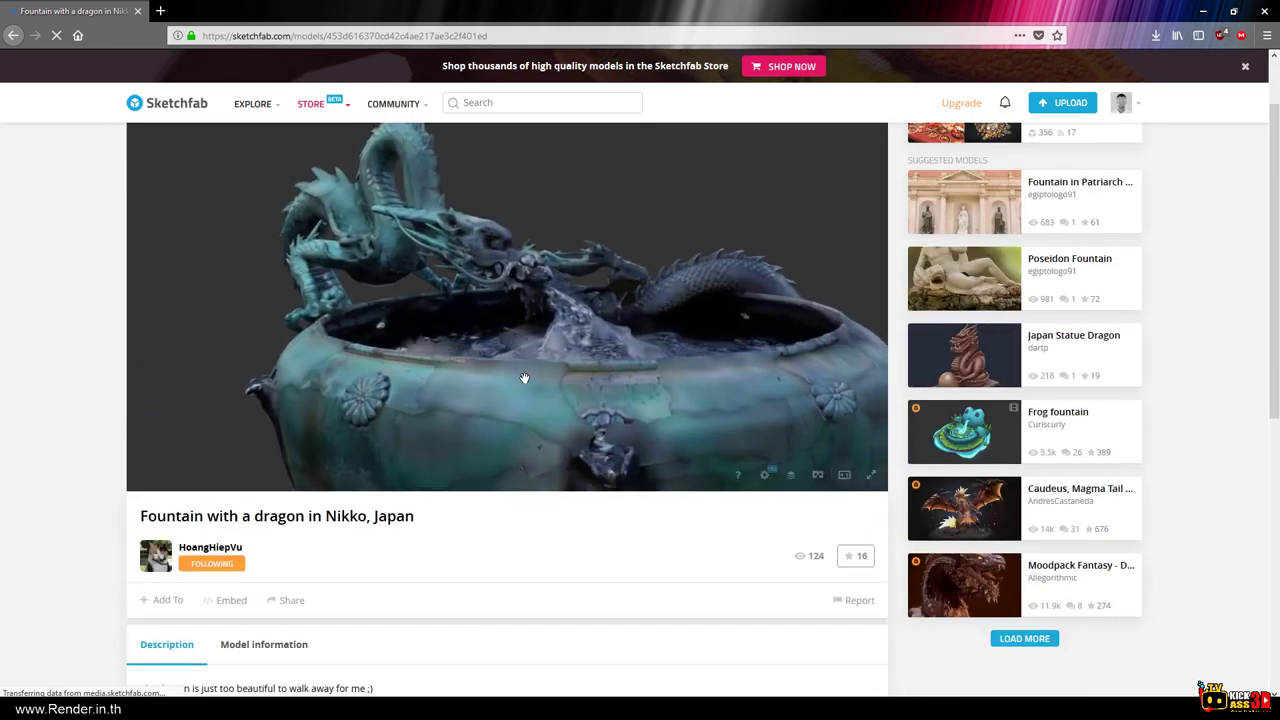
scroll(524, 378, "up", 2)
scroll(524, 378, "up", 2)
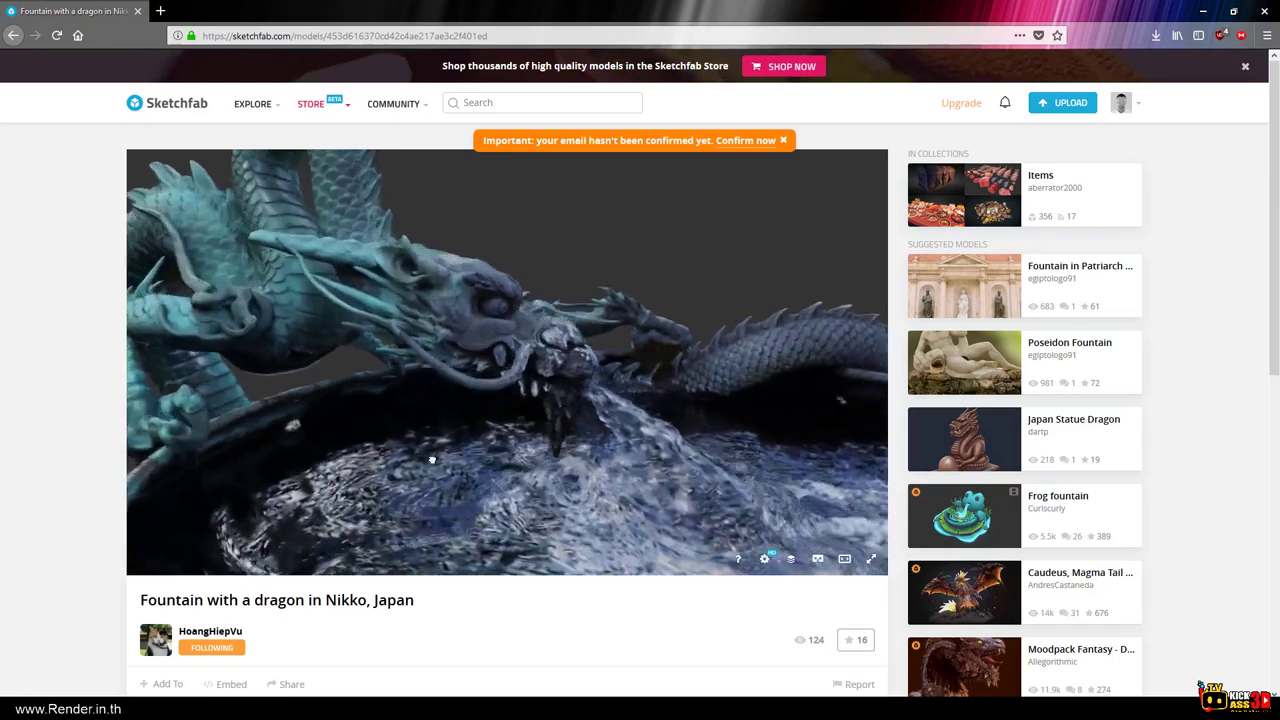
mouse_move(521, 377)
left_mouse_down()
mouse_move(493, 453)
mouse_move(765, 570)
left_mouse_up()
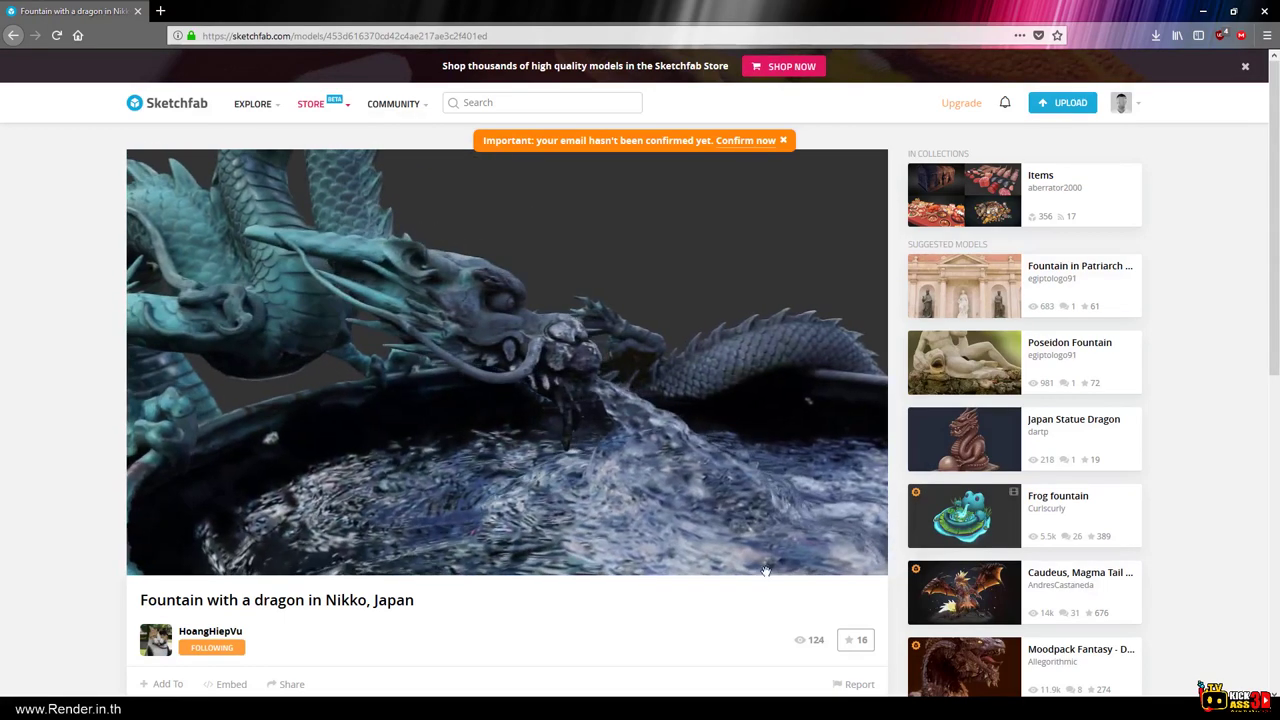
Display the fountain as a Wireframe mesh in the Model Inspector and orbit it.
left_click(791, 560)
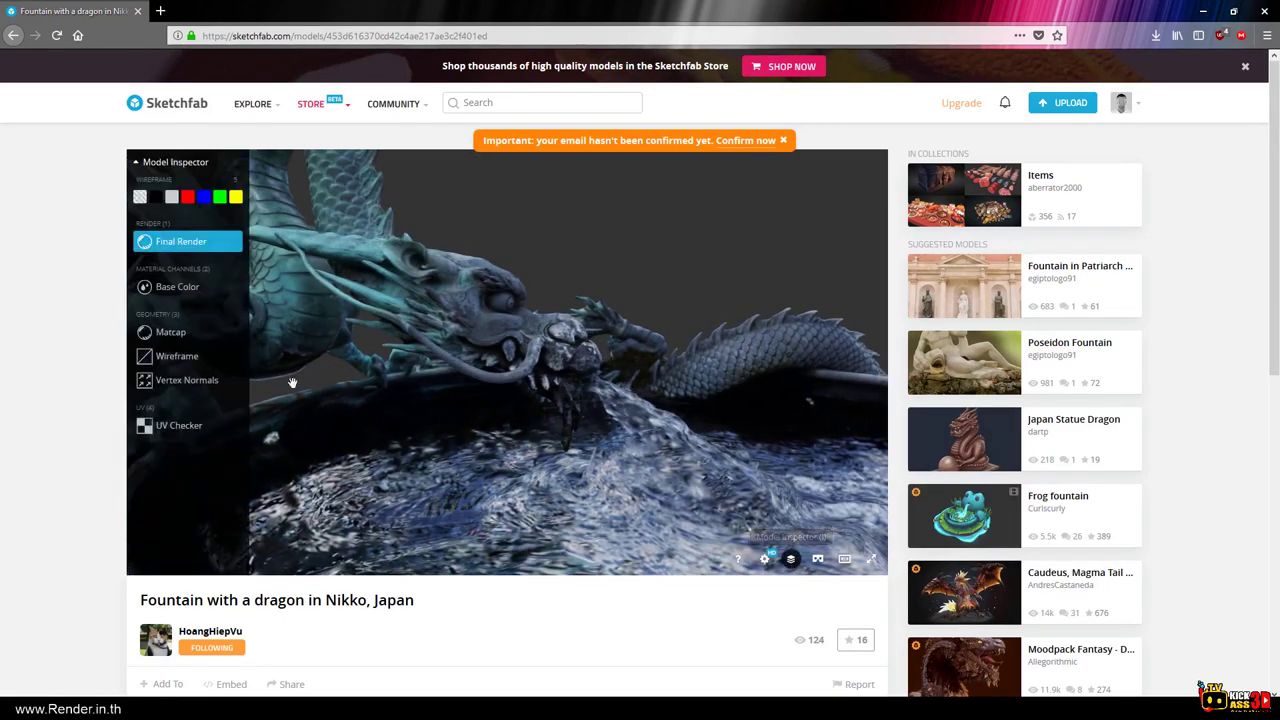
left_click(165, 356)
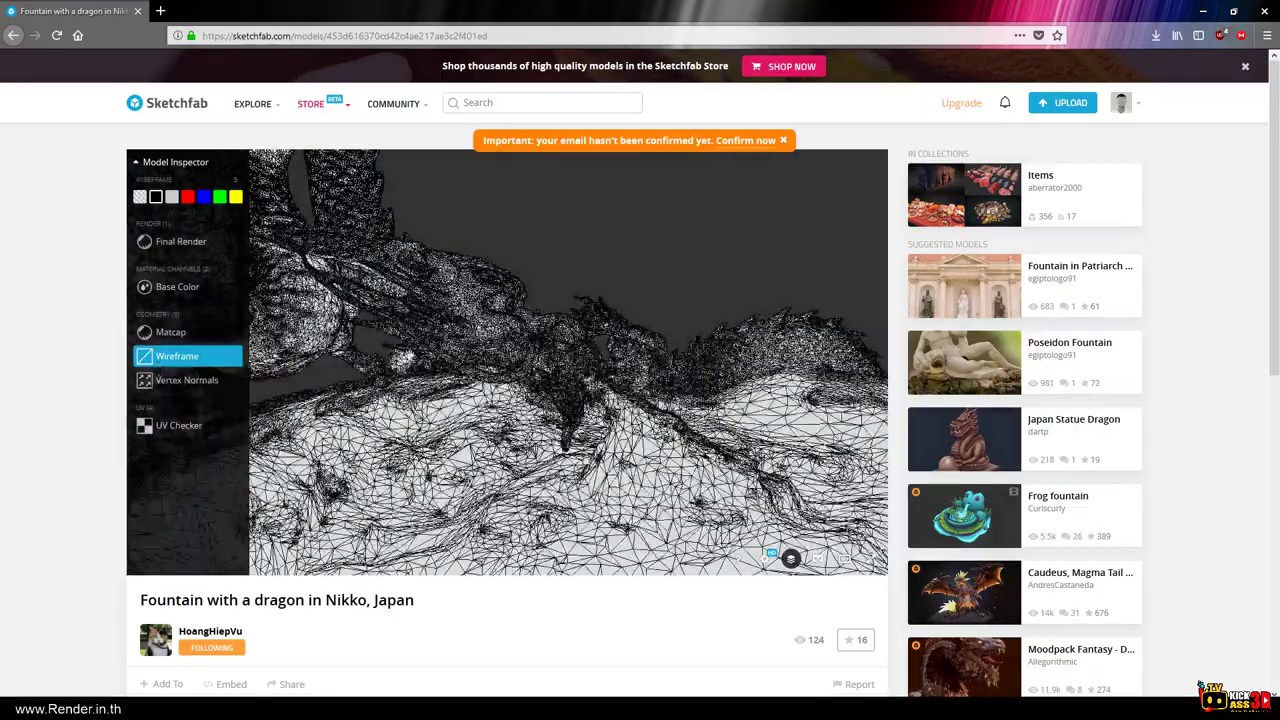
mouse_move(300, 365)
left_mouse_down()
mouse_move(410, 357)
mouse_move(700, 480)
left_mouse_up()
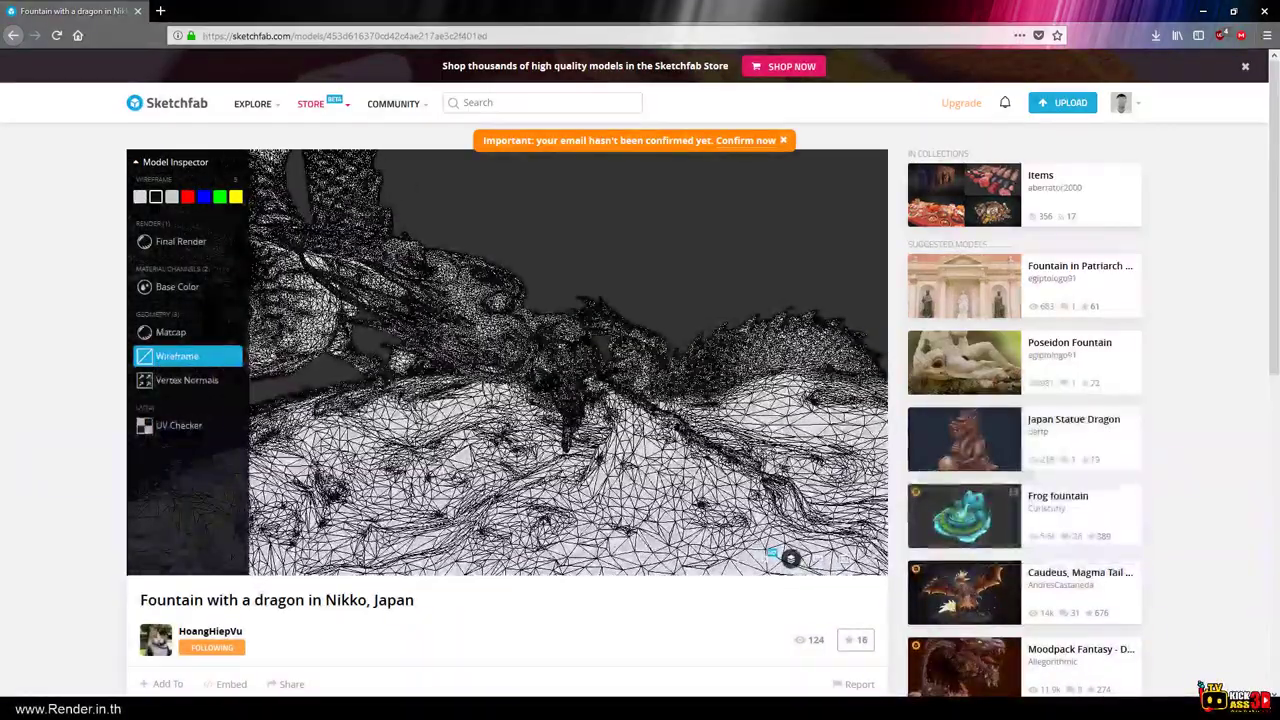
scroll(1027, 531, "down", 2)
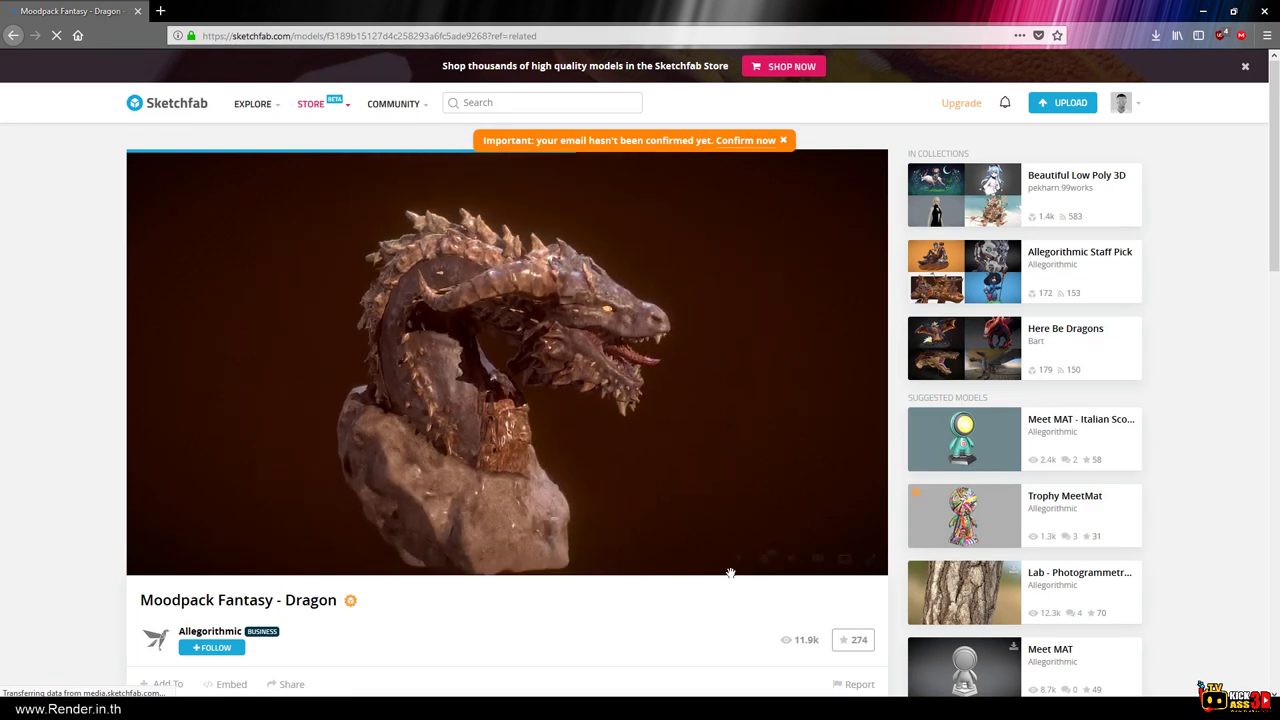
In Model Inspector, preview the dragon in wireframe, then in silver matcap shading.
left_click(788, 562)
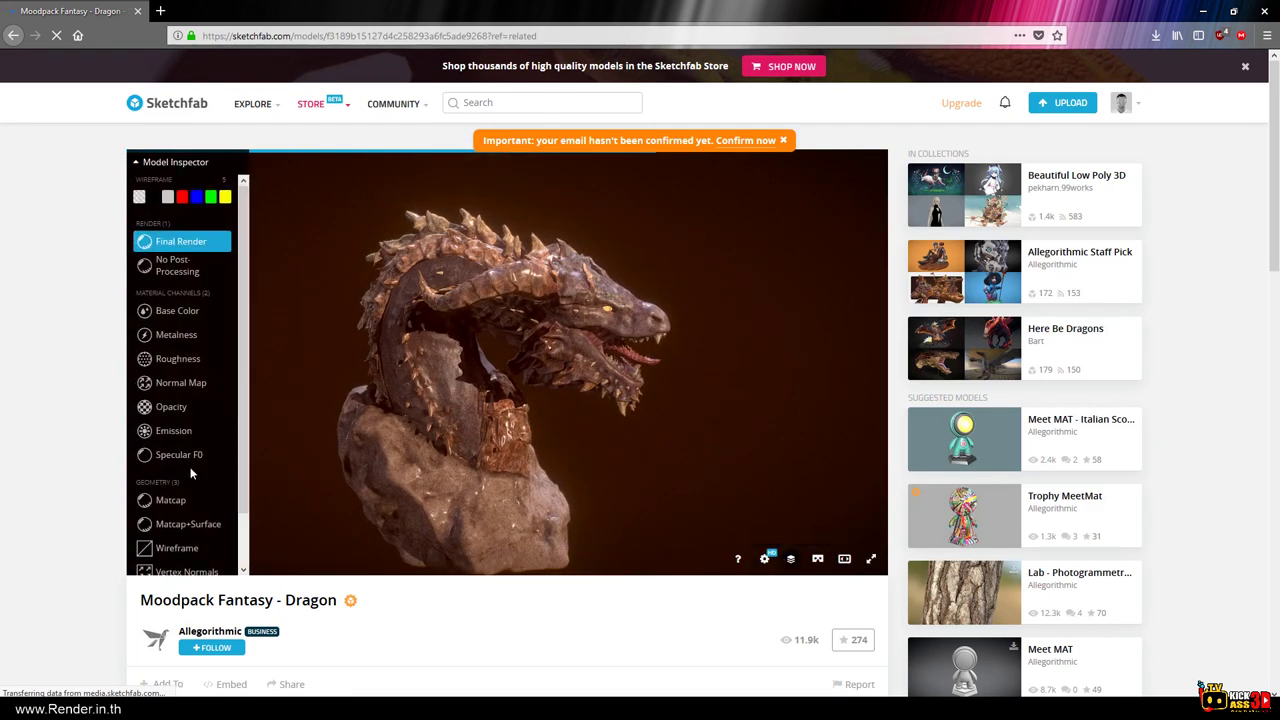
left_click(190, 558)
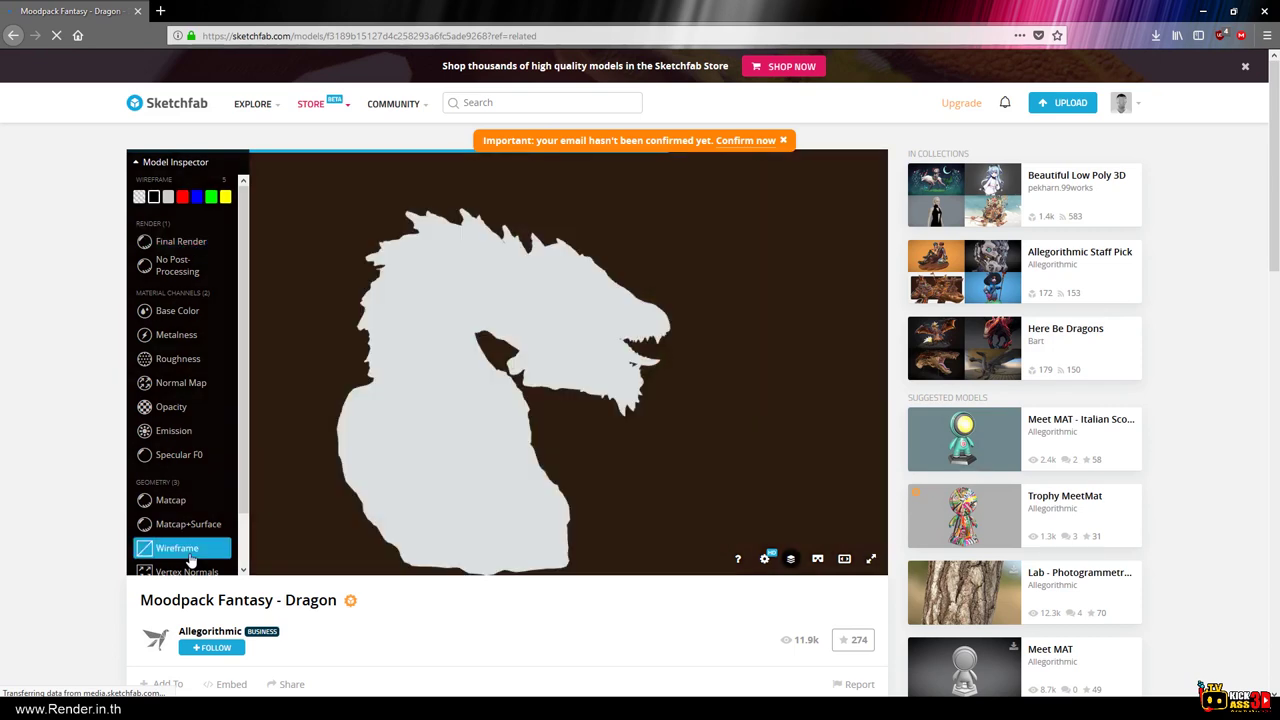
scroll(425, 425, "up", 2)
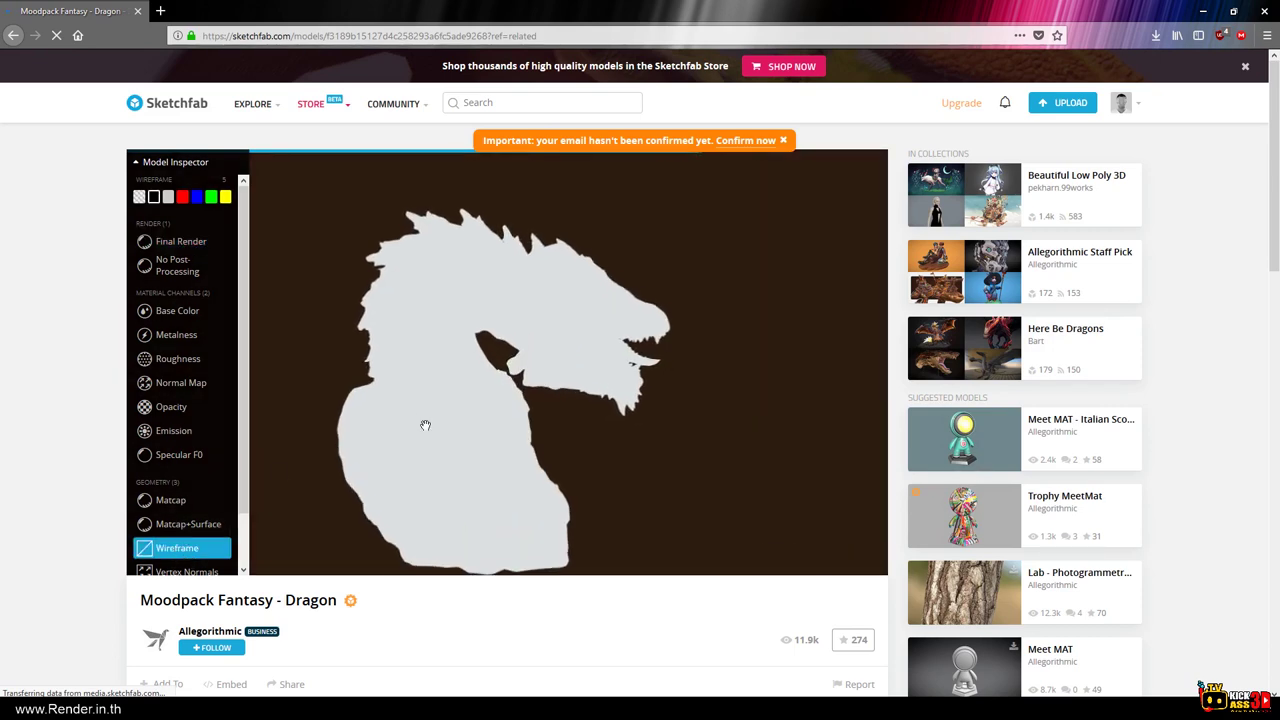
left_click(178, 505)
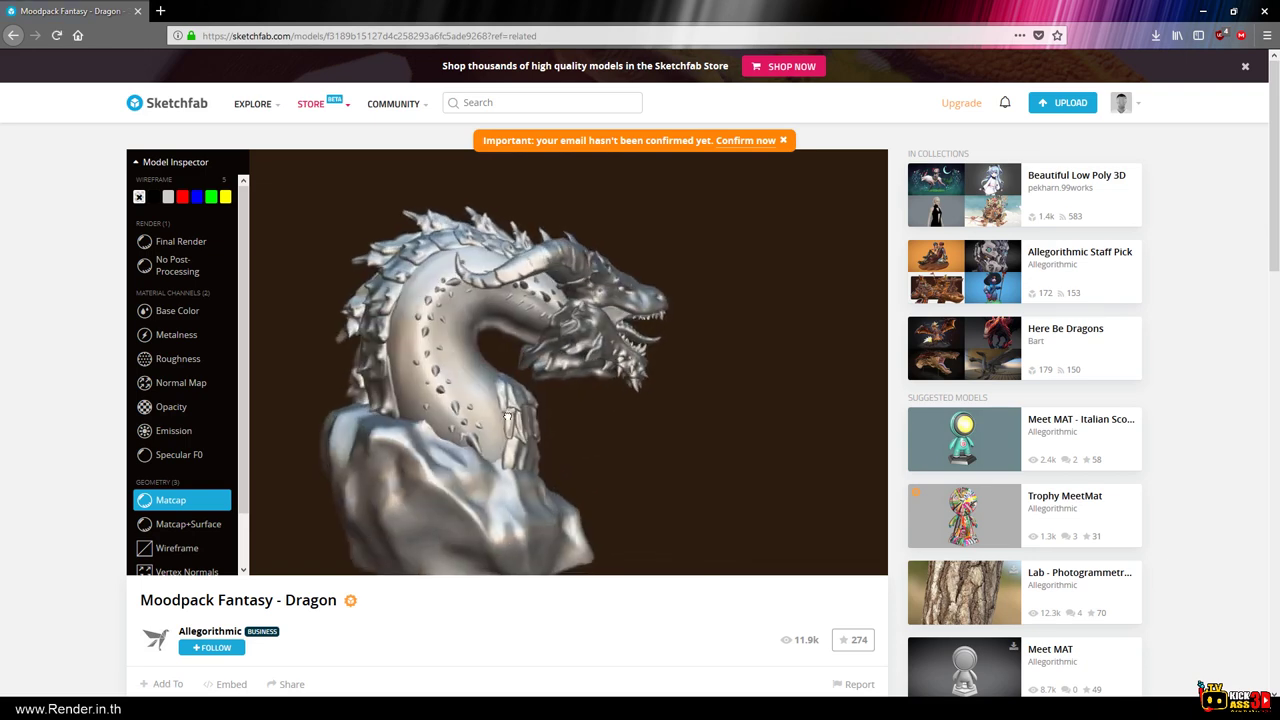
Dismiss the email confirmation reminder and switch the dragon back to wireframe display.
scroll(595, 370, "up", 3)
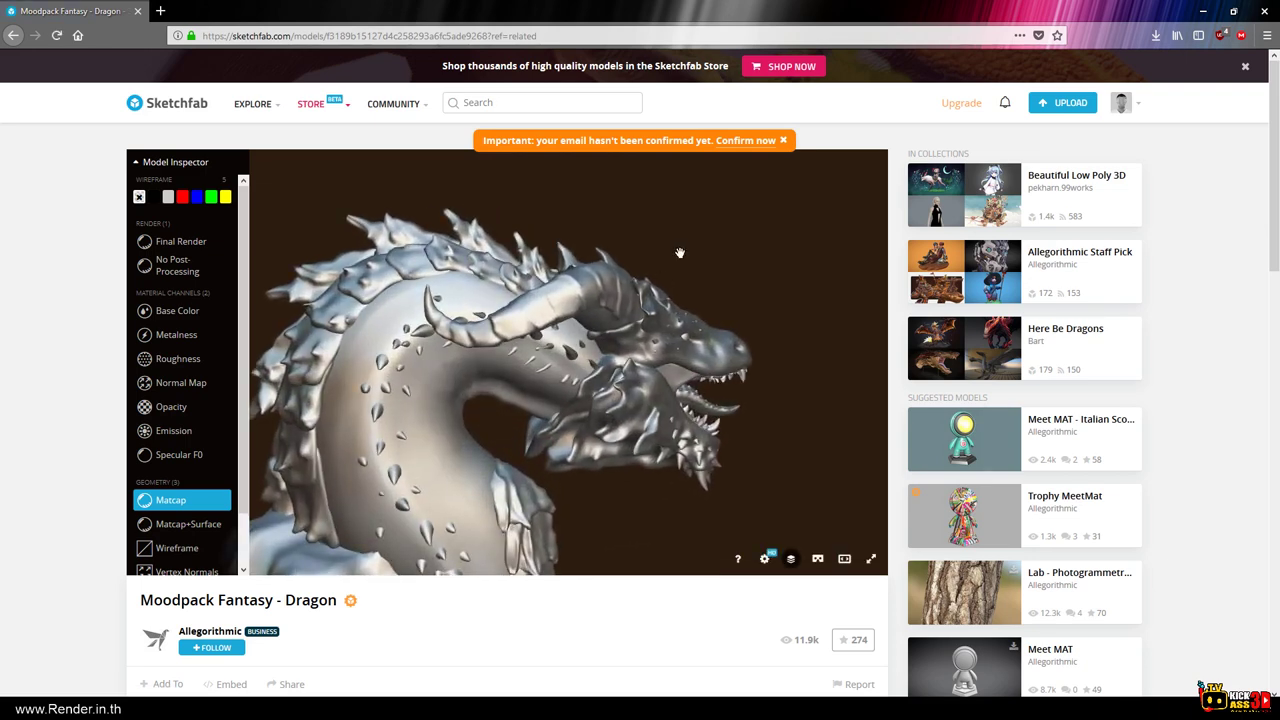
left_click(784, 141)
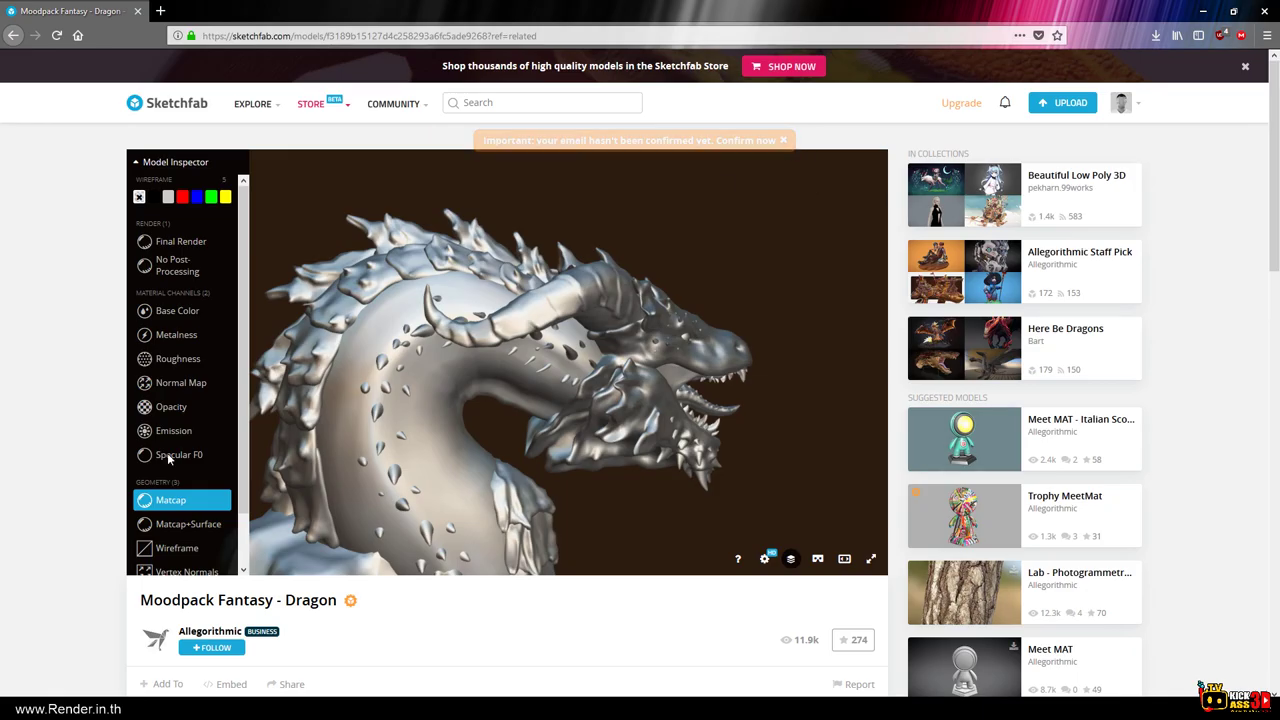
left_click(160, 548)
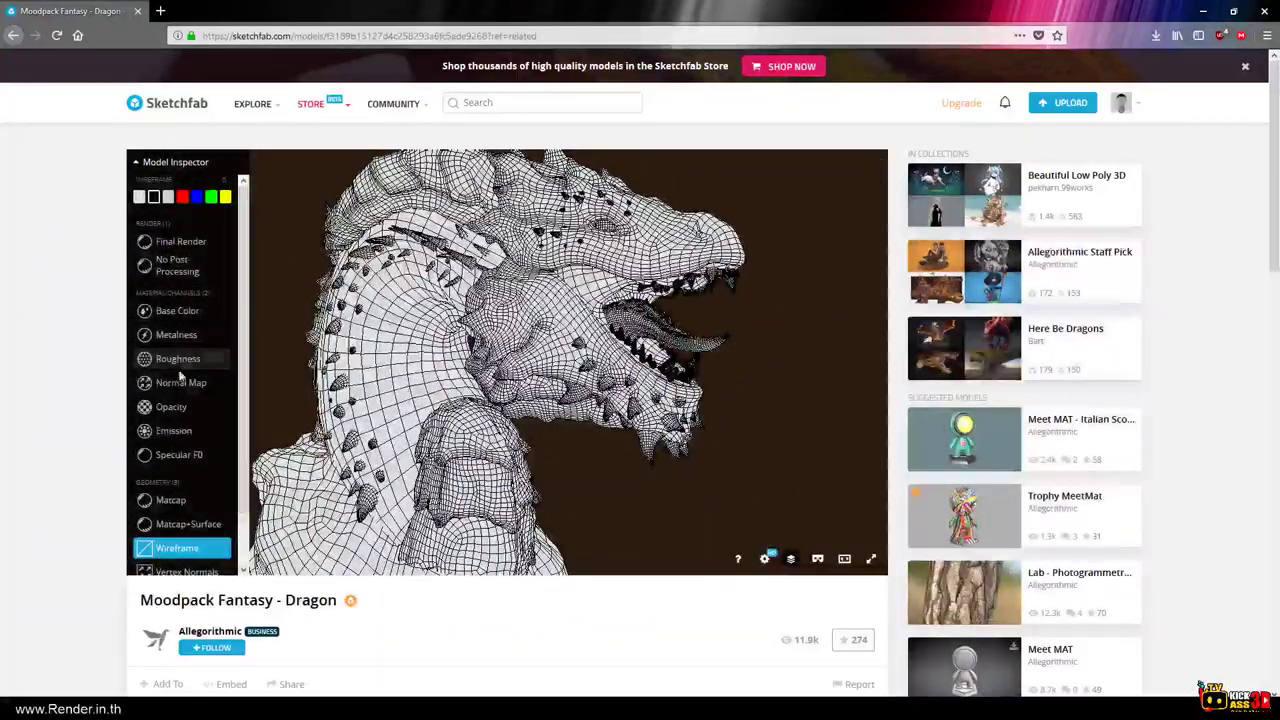
Cycle the dragon through its Normal Map, Emission and Opacity channels, orbiting between views.
left_click(180, 385)
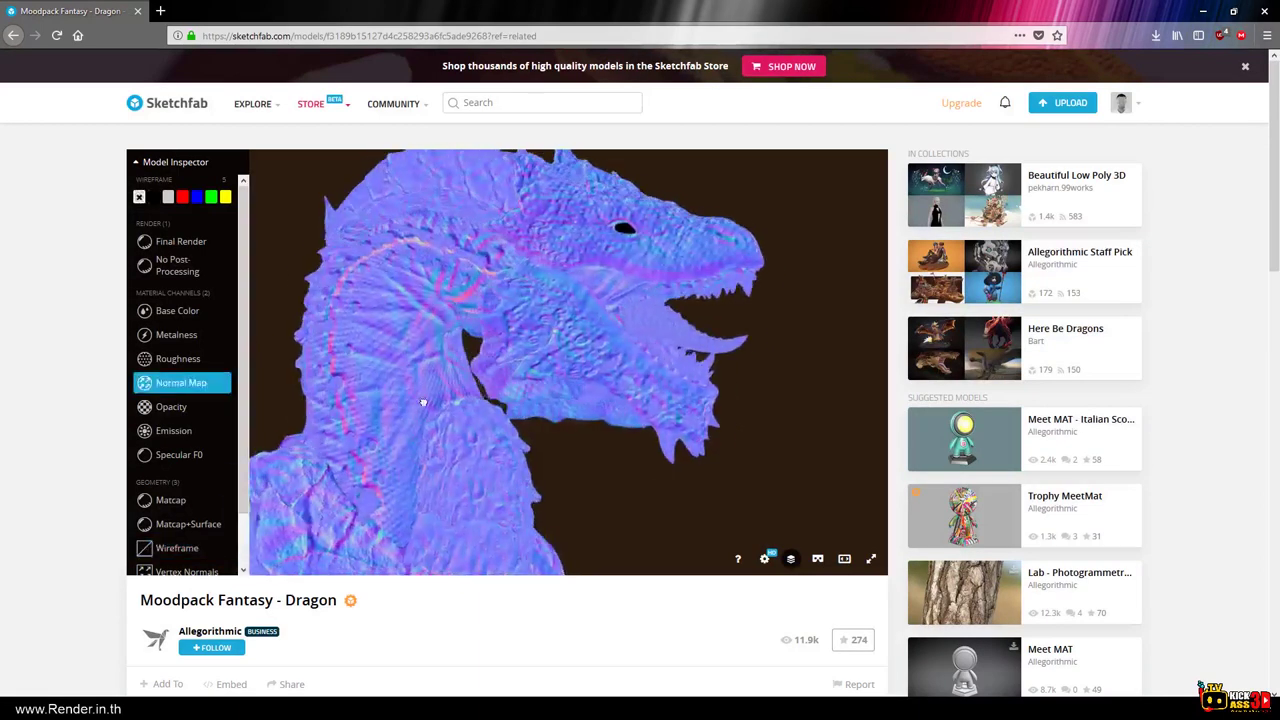
left_click_drag(462, 401, 296, 388)
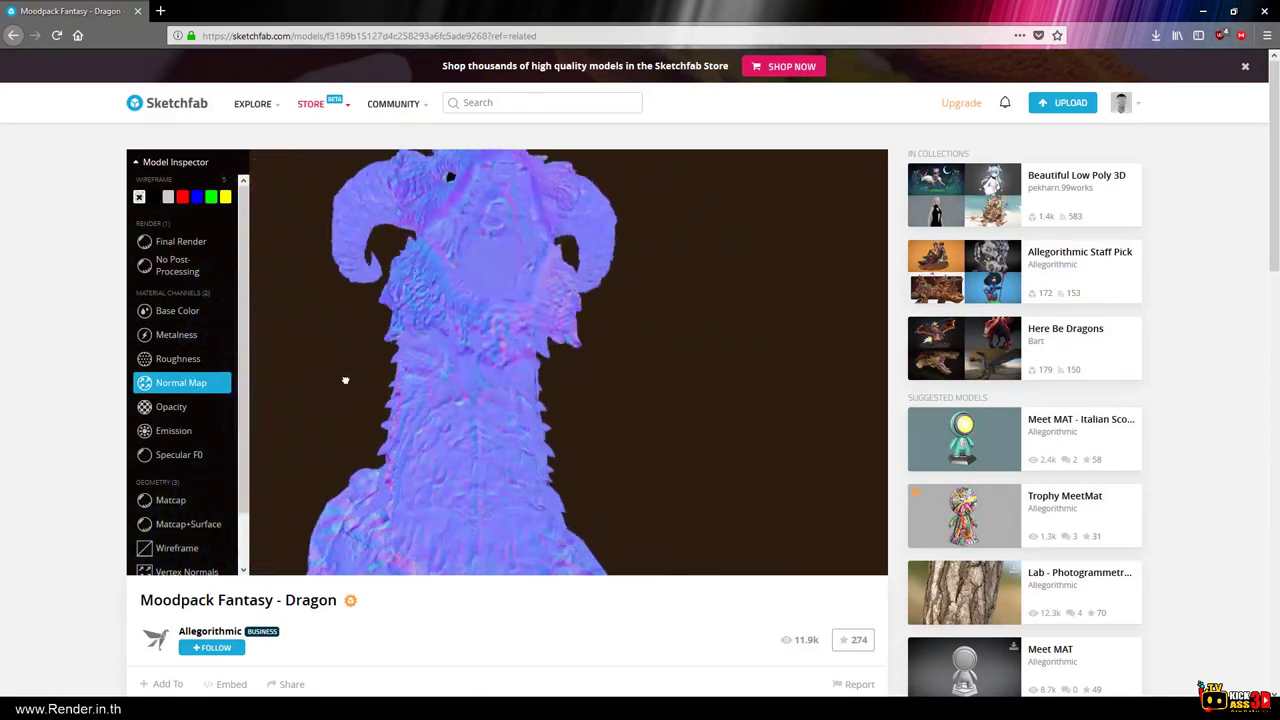
left_click(172, 431)
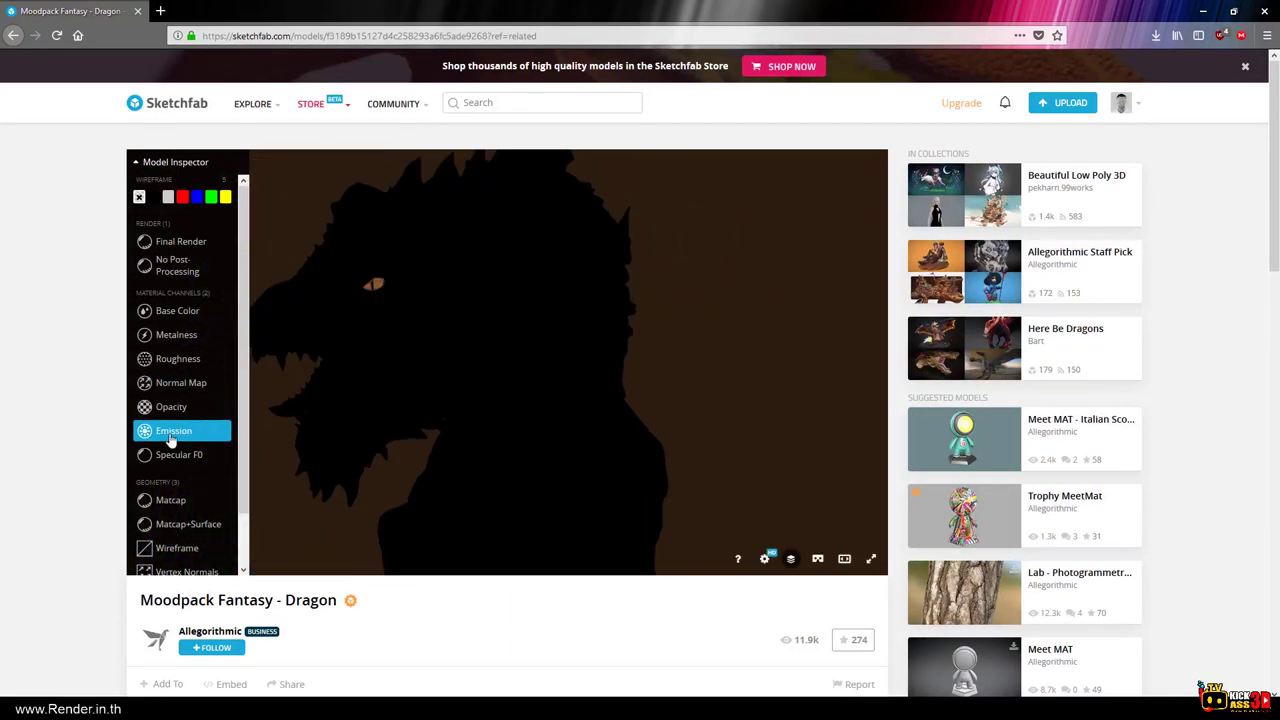
left_click_drag(377, 341, 420, 337)
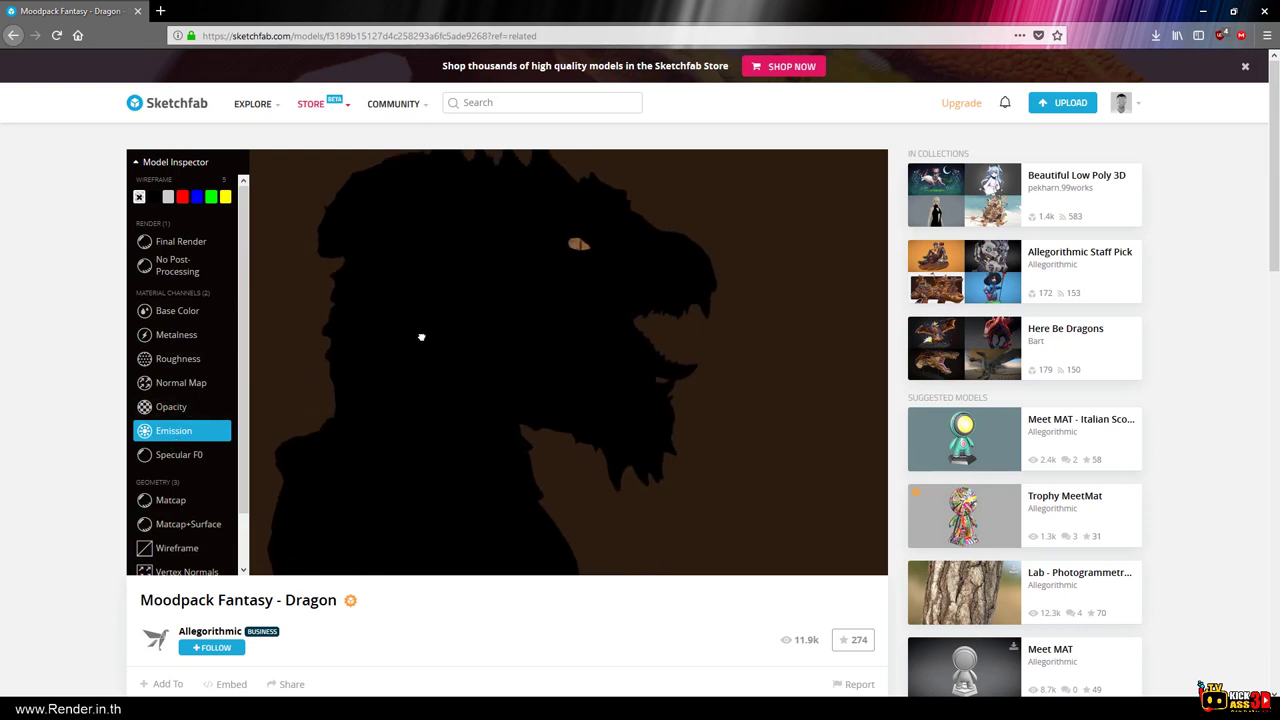
left_click(181, 410)
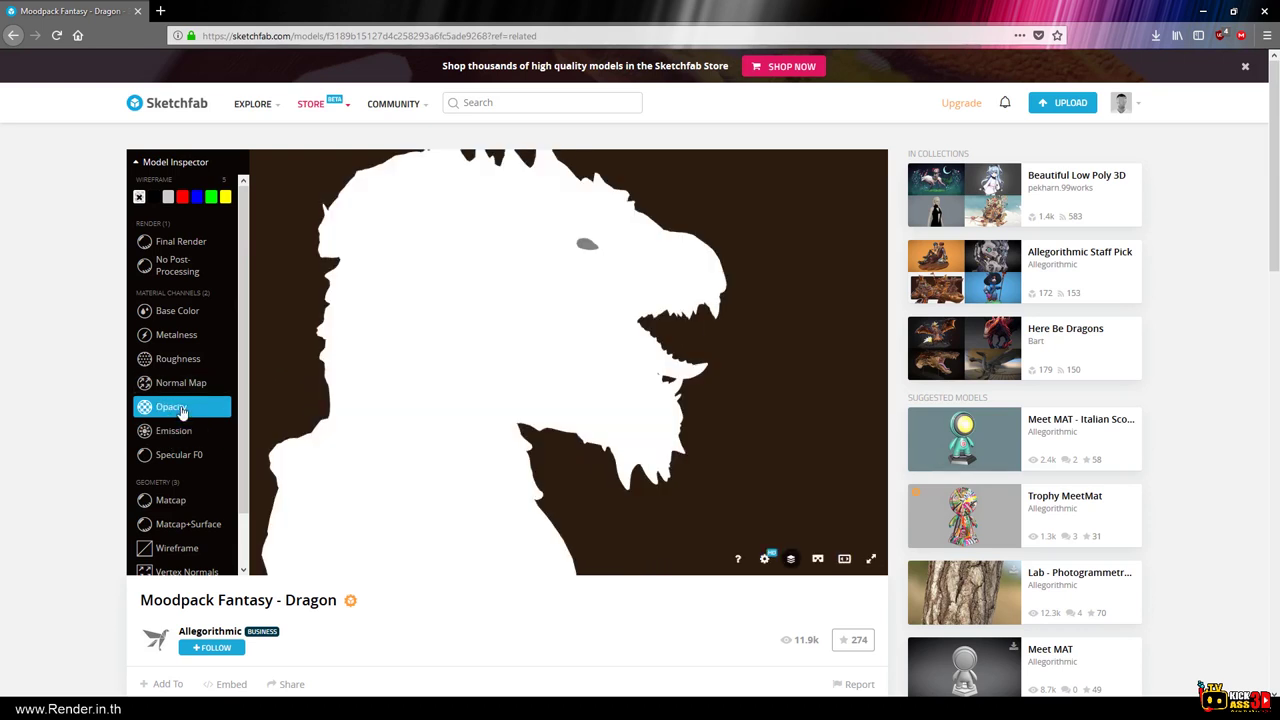
View Metalness and Specular F0, ending on the grayscale Roughness map close on the open mouth.
left_click(165, 338)
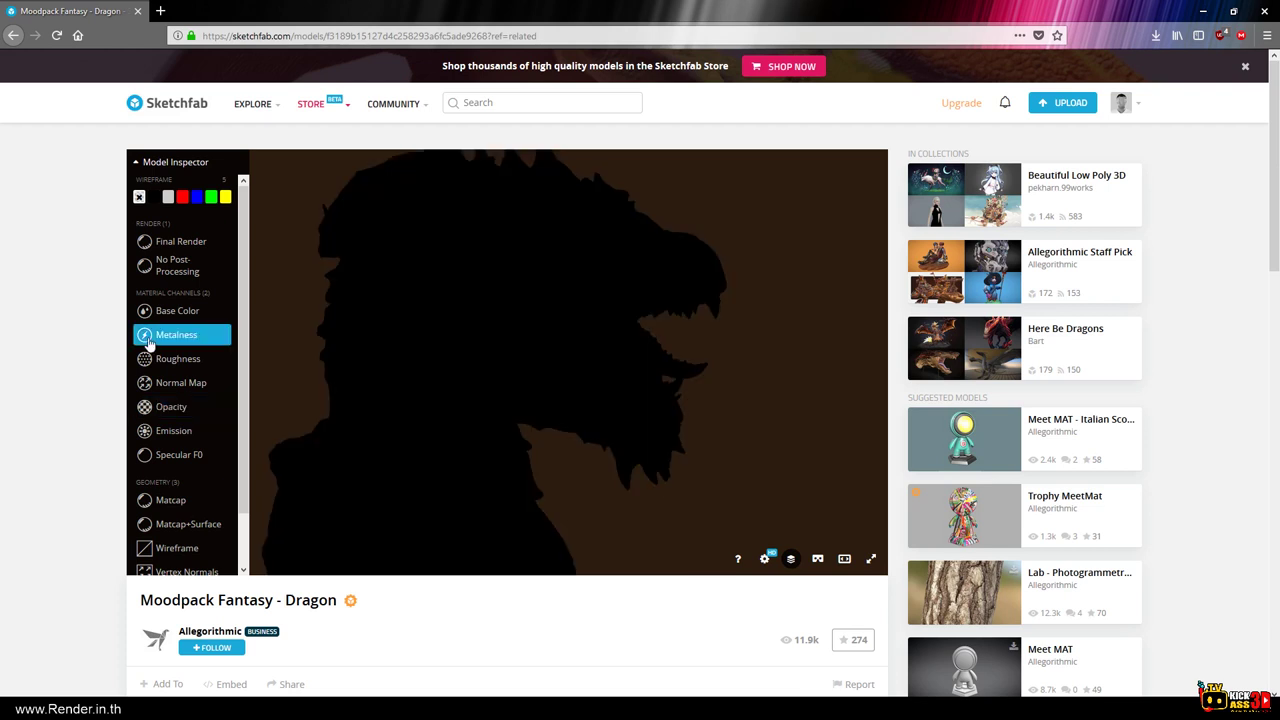
mouse_move(498, 364)
left_mouse_down()
mouse_move(514, 363)
mouse_move(466, 460)
mouse_move(509, 463)
mouse_move(548, 428)
mouse_move(620, 429)
mouse_move(506, 428)
left_mouse_up()
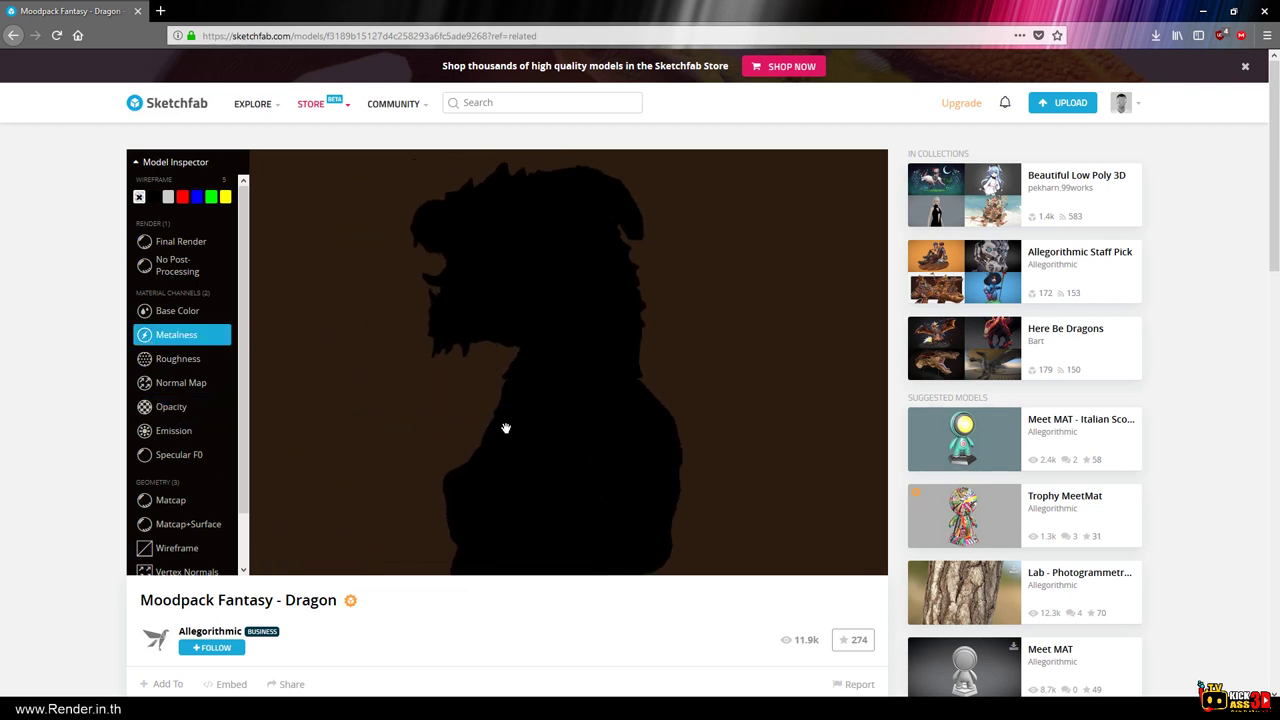
left_click(172, 458)
mouse_move(420, 442)
left_mouse_down()
mouse_move(491, 443)
mouse_move(541, 310)
left_mouse_up()
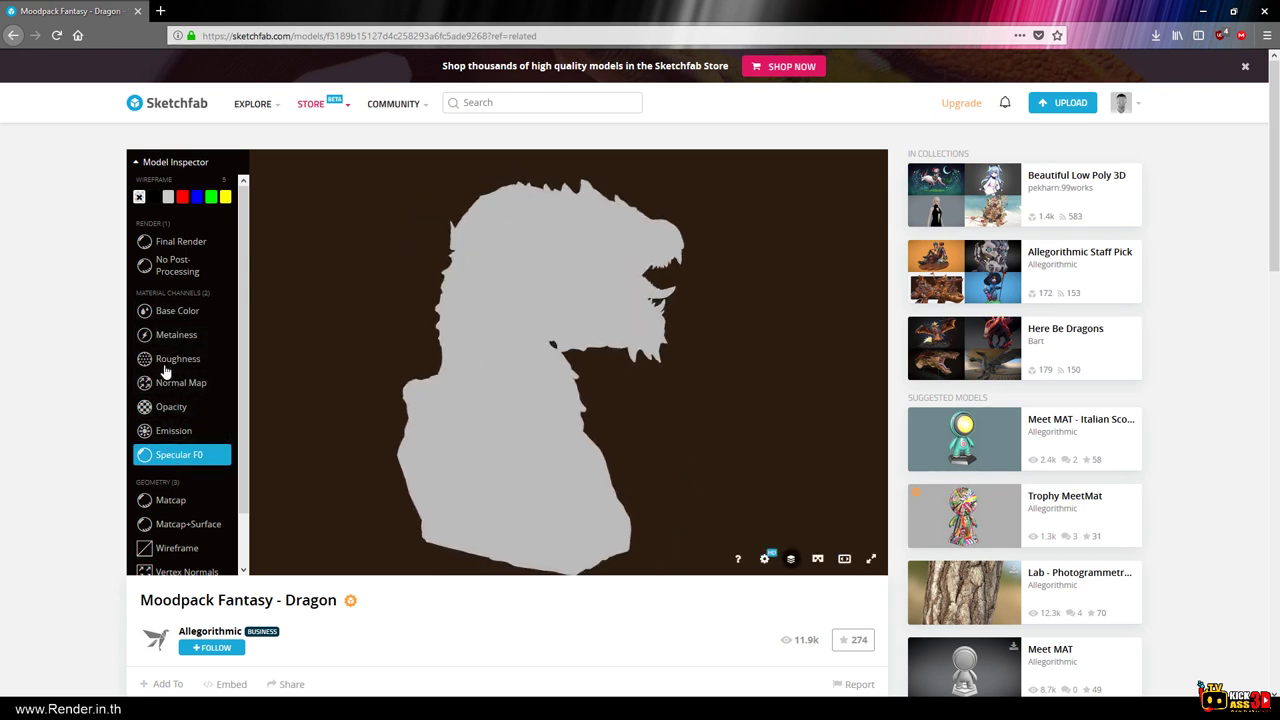
left_click(166, 362)
mouse_move(563, 355)
left_mouse_down()
mouse_move(597, 406)
mouse_move(654, 383)
mouse_move(584, 346)
mouse_move(531, 366)
mouse_move(590, 277)
mouse_move(617, 371)
mouse_move(517, 329)
mouse_move(608, 371)
mouse_move(585, 311)
left_mouse_up()
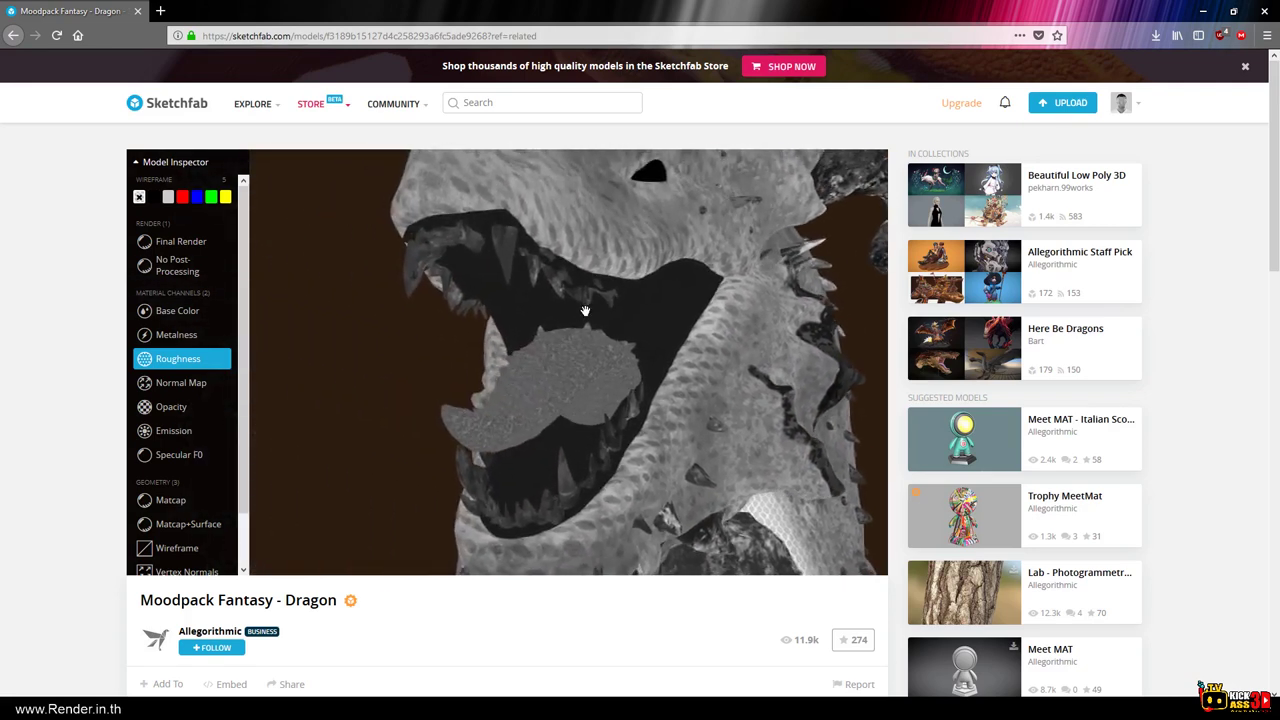
left_click(170, 245)
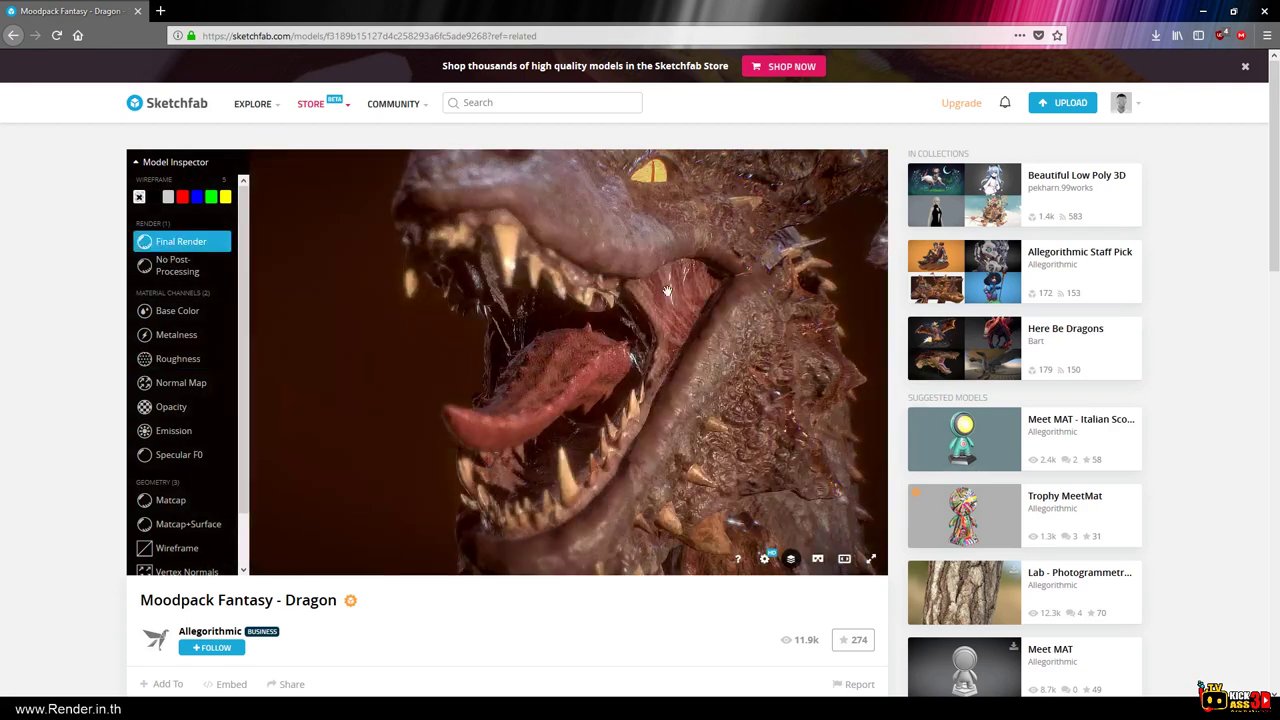
left_click(161, 362)
scroll(611, 315, "down", 3)
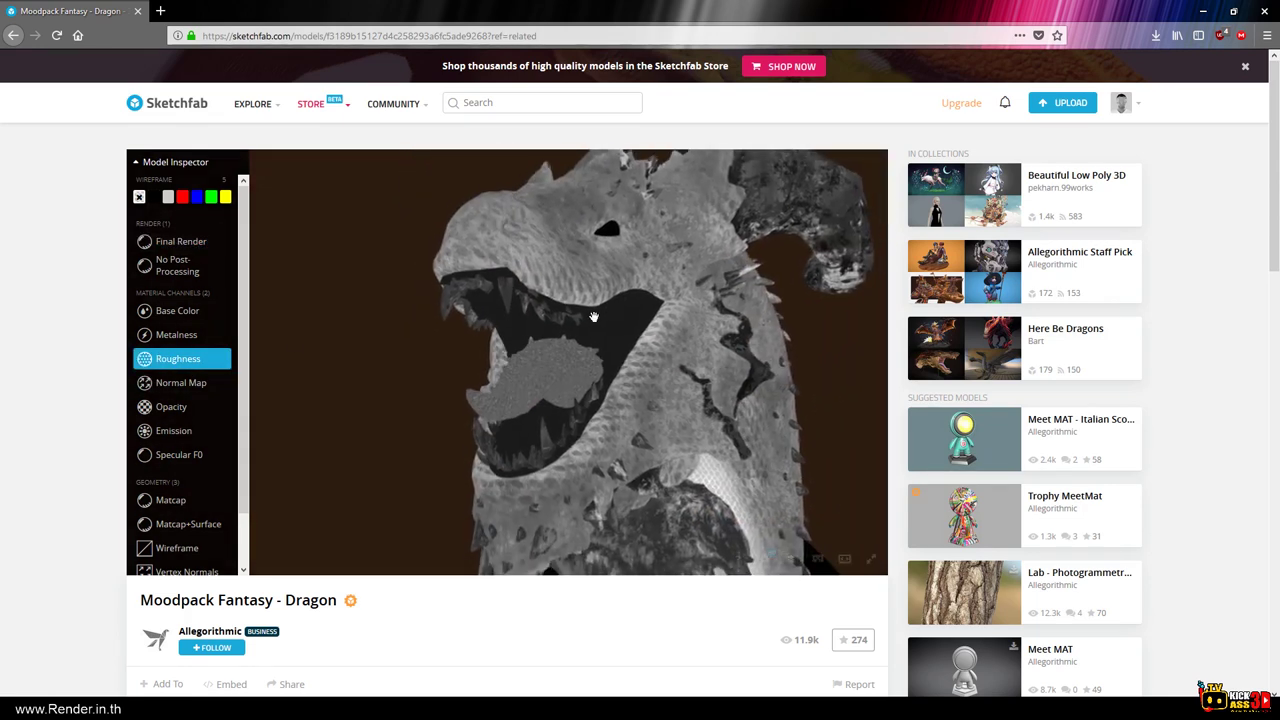
mouse_move(583, 331)
left_mouse_down()
mouse_move(597, 331)
mouse_move(567, 222)
left_mouse_up()
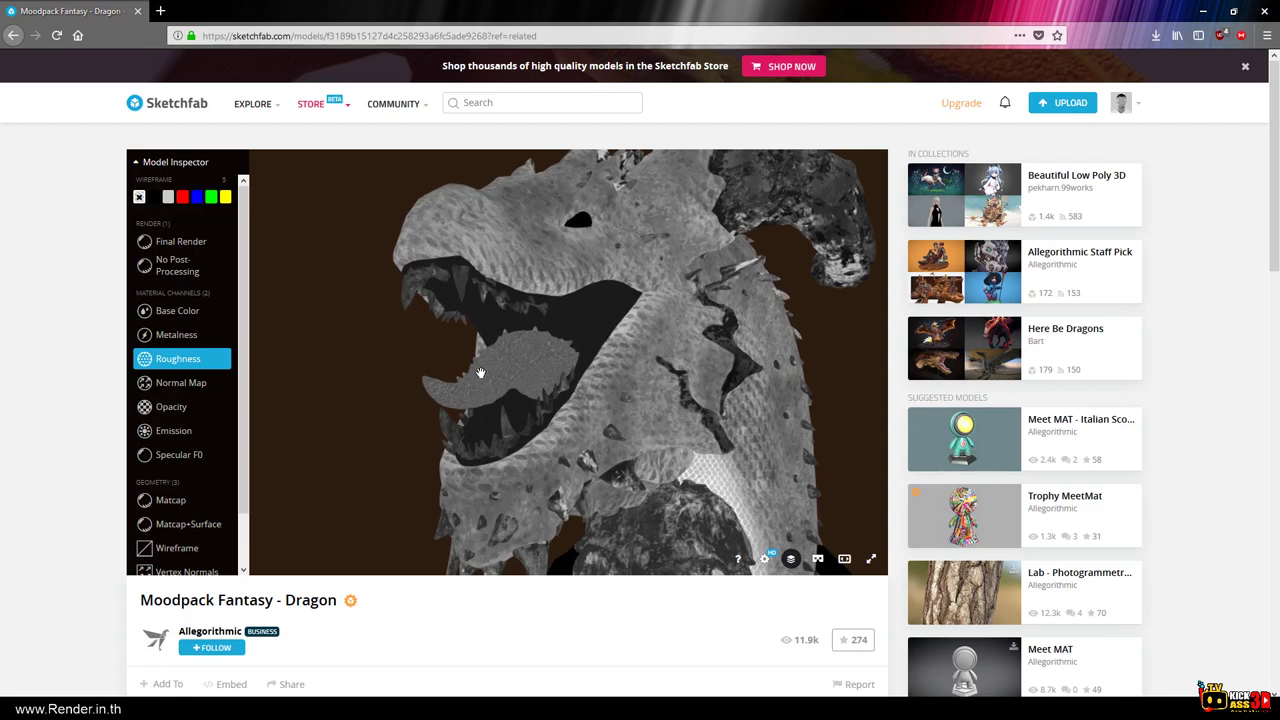
scroll(436, 390, "up", 2)
scroll(446, 386, "up", 2)
scroll(463, 397, "up", 2)
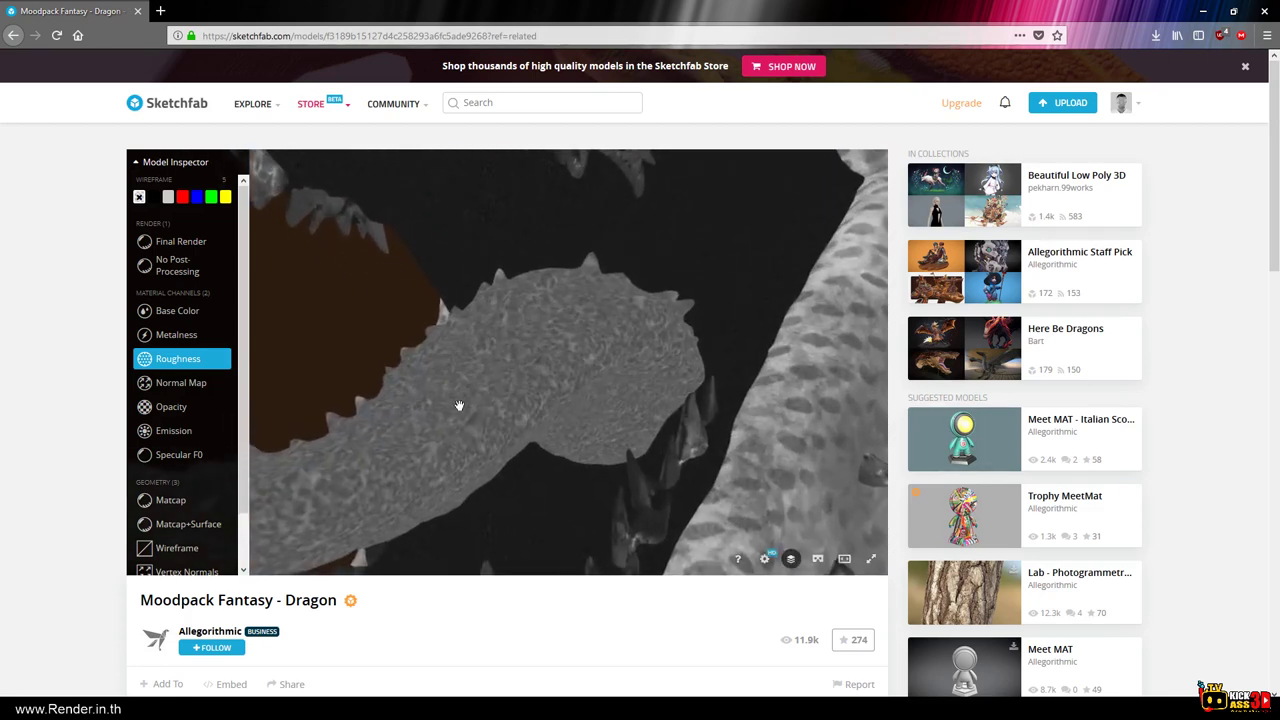
scroll(457, 403, "up", 1)
scroll(485, 415, "down", 3)
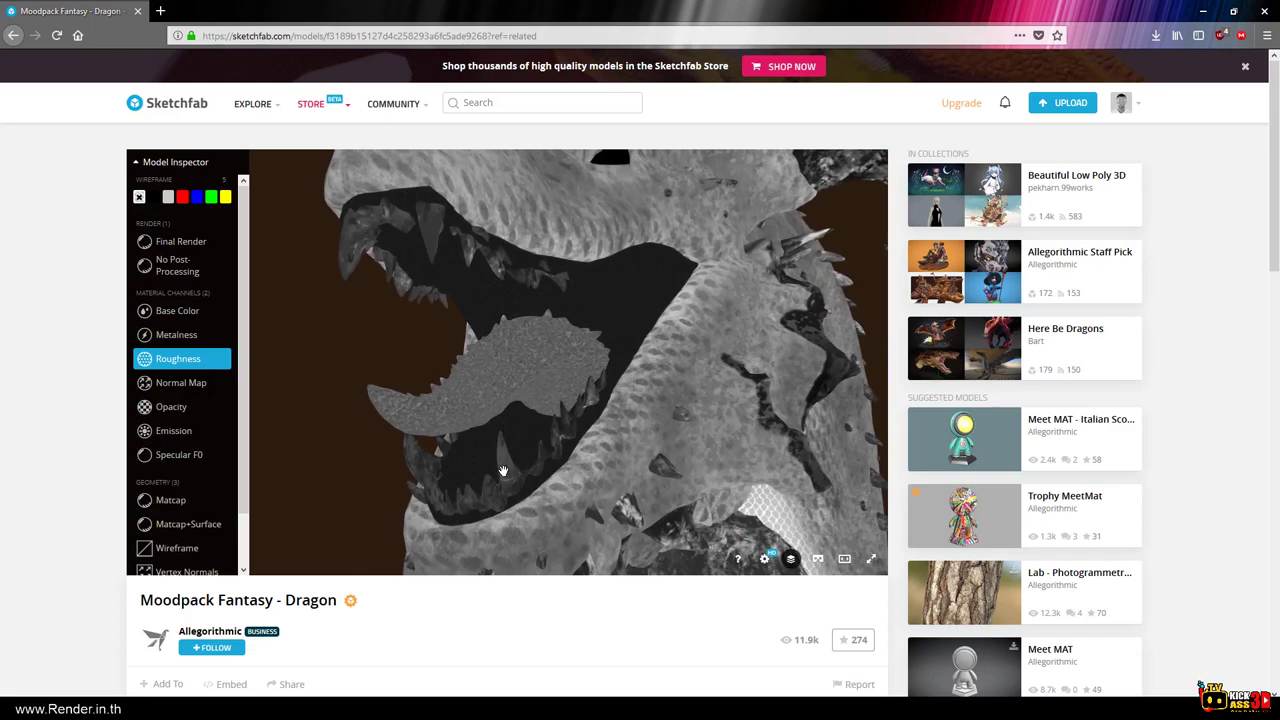
mouse_move(522, 244)
left_mouse_down()
mouse_move(580, 286)
mouse_move(634, 380)
mouse_move(586, 413)
mouse_move(740, 434)
mouse_move(443, 311)
mouse_move(449, 346)
mouse_move(483, 350)
mouse_move(587, 292)
mouse_move(523, 309)
left_mouse_up()
left_click(175, 264)
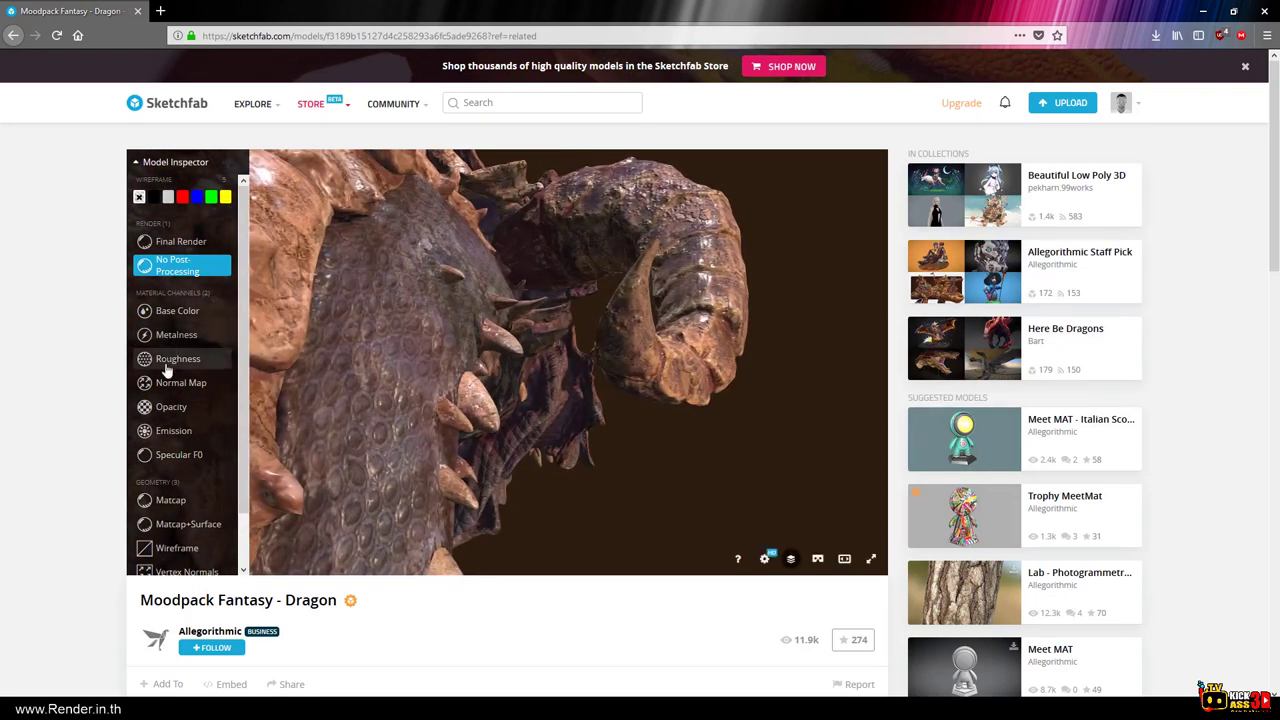
left_click(167, 362)
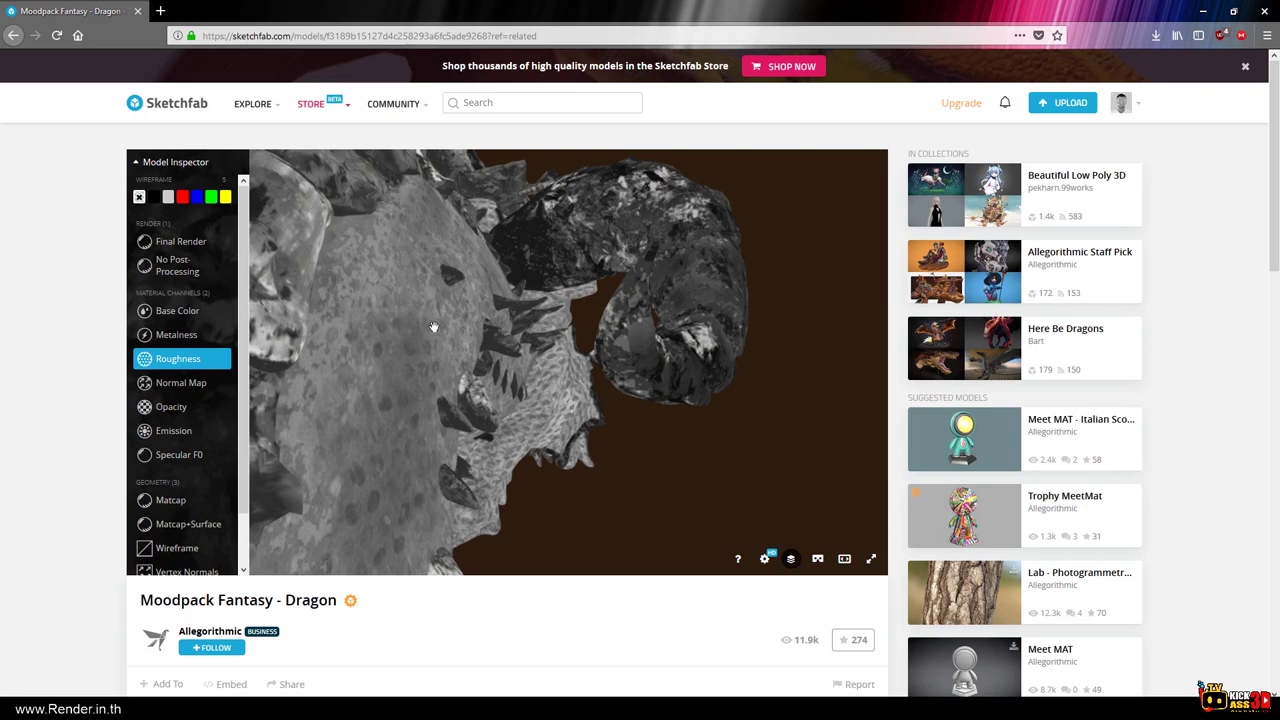
mouse_move(385, 424)
left_mouse_down()
mouse_move(471, 371)
mouse_move(545, 415)
mouse_move(216, 376)
left_mouse_up()
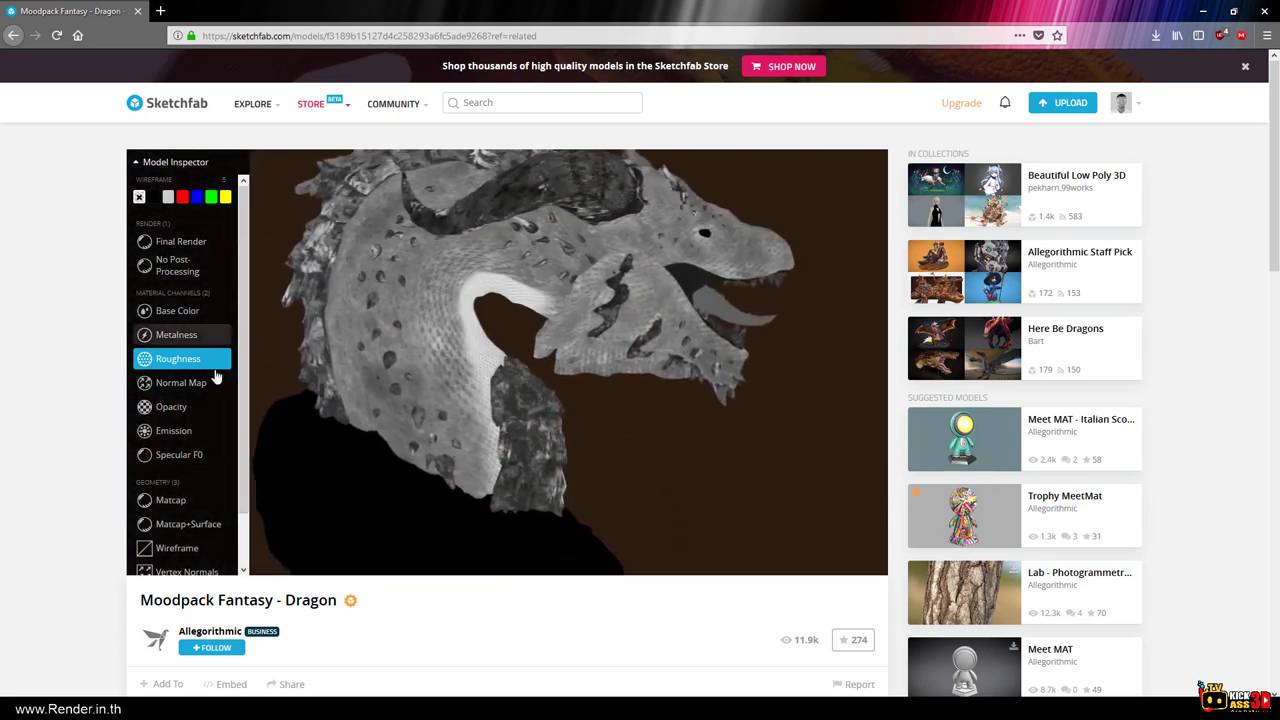
Preview the dragon in shiny matcap and wireframe, then apply the UV Checker texture.
left_click(172, 500)
left_click(176, 548)
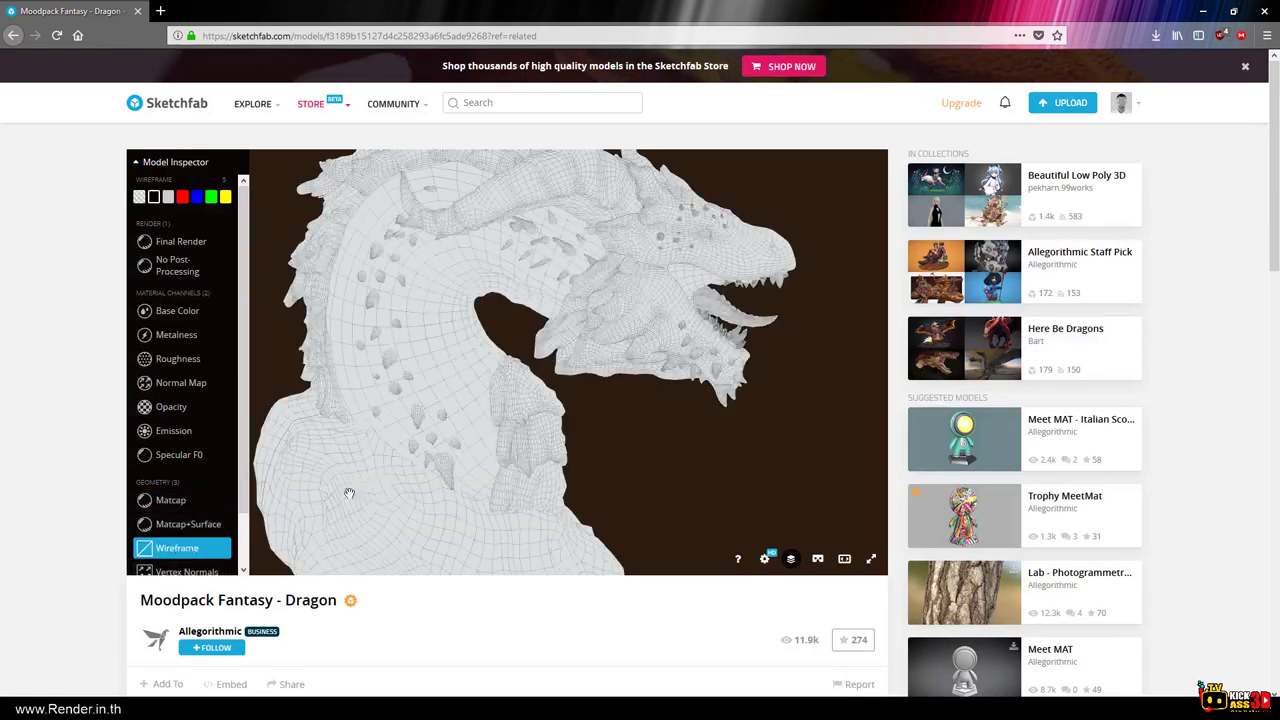
scroll(168, 523, "down", 1)
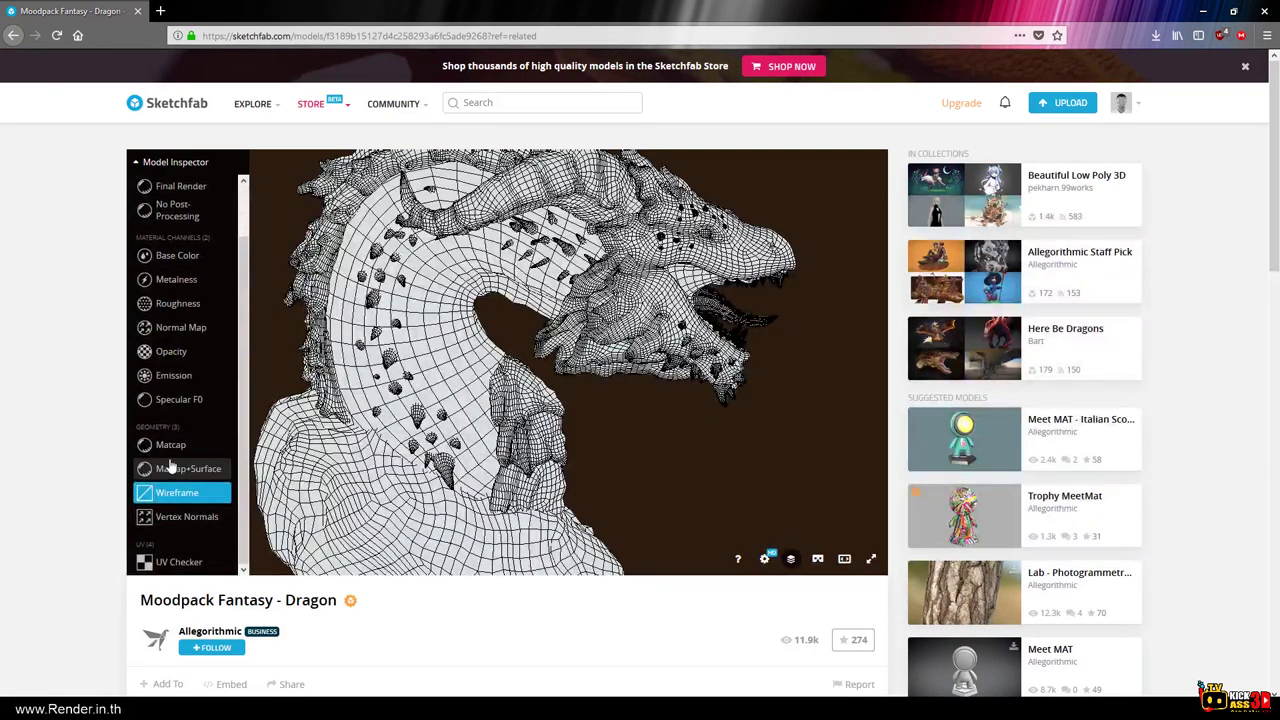
left_click(190, 562)
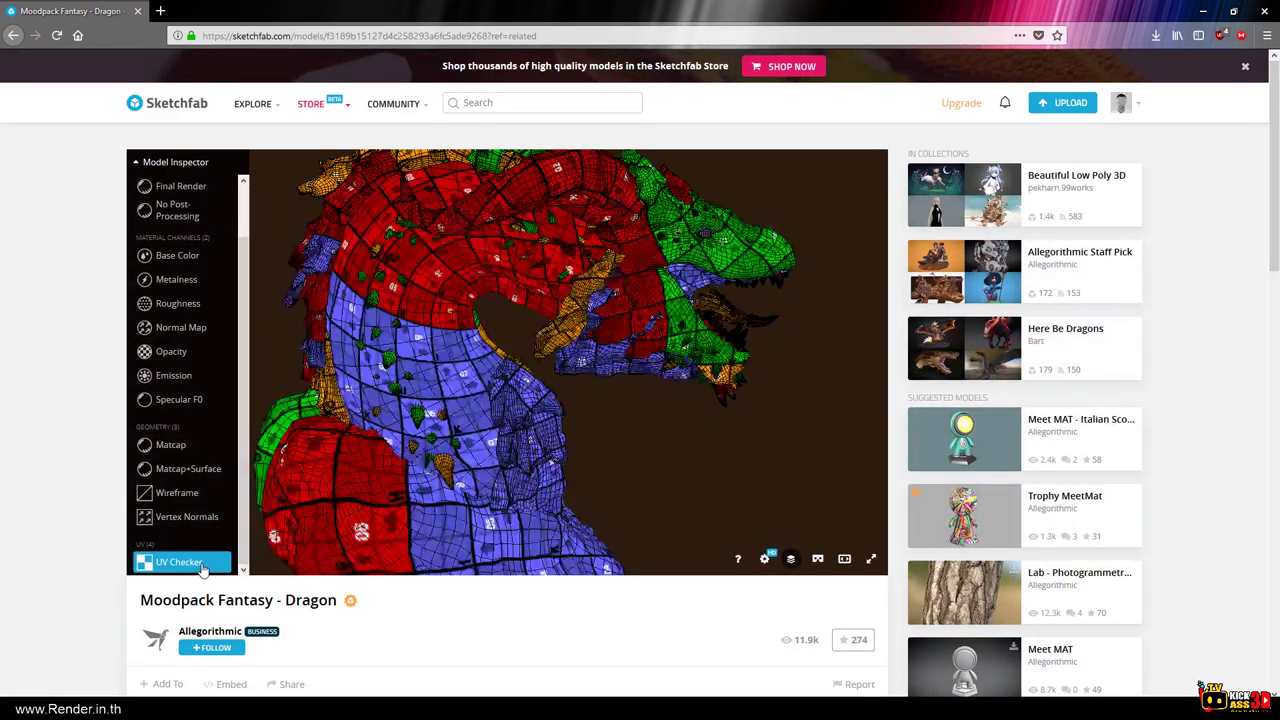
Rotate the dragon, check its vertex normals, then return to the wireframe mesh.
left_click_drag(616, 342, 435, 462)
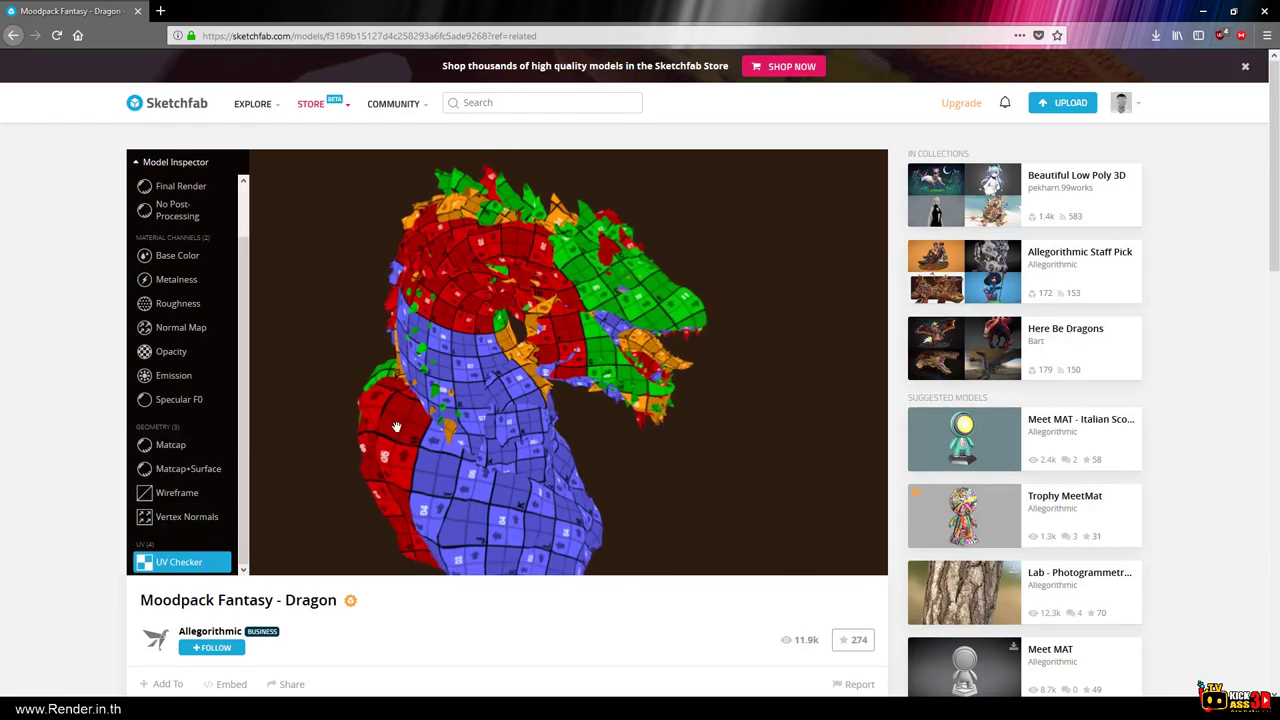
left_click(152, 517)
left_click(162, 495)
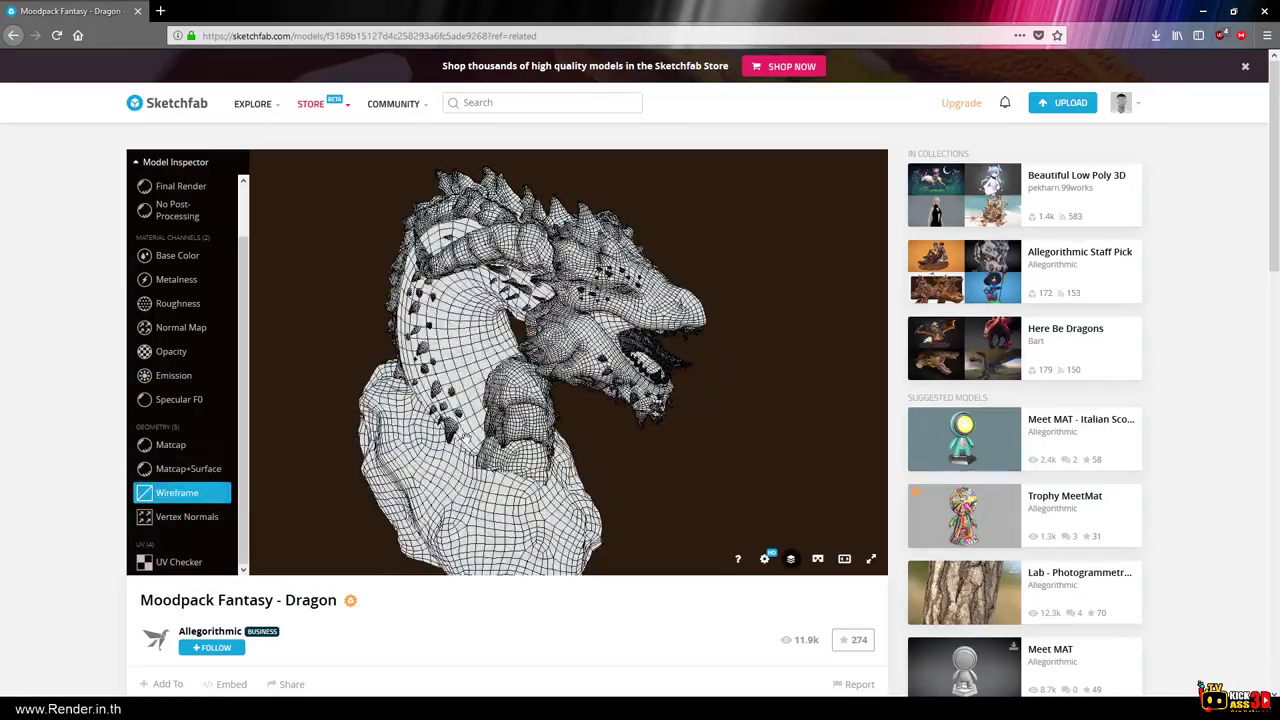
scroll(568, 362, "up", 5)
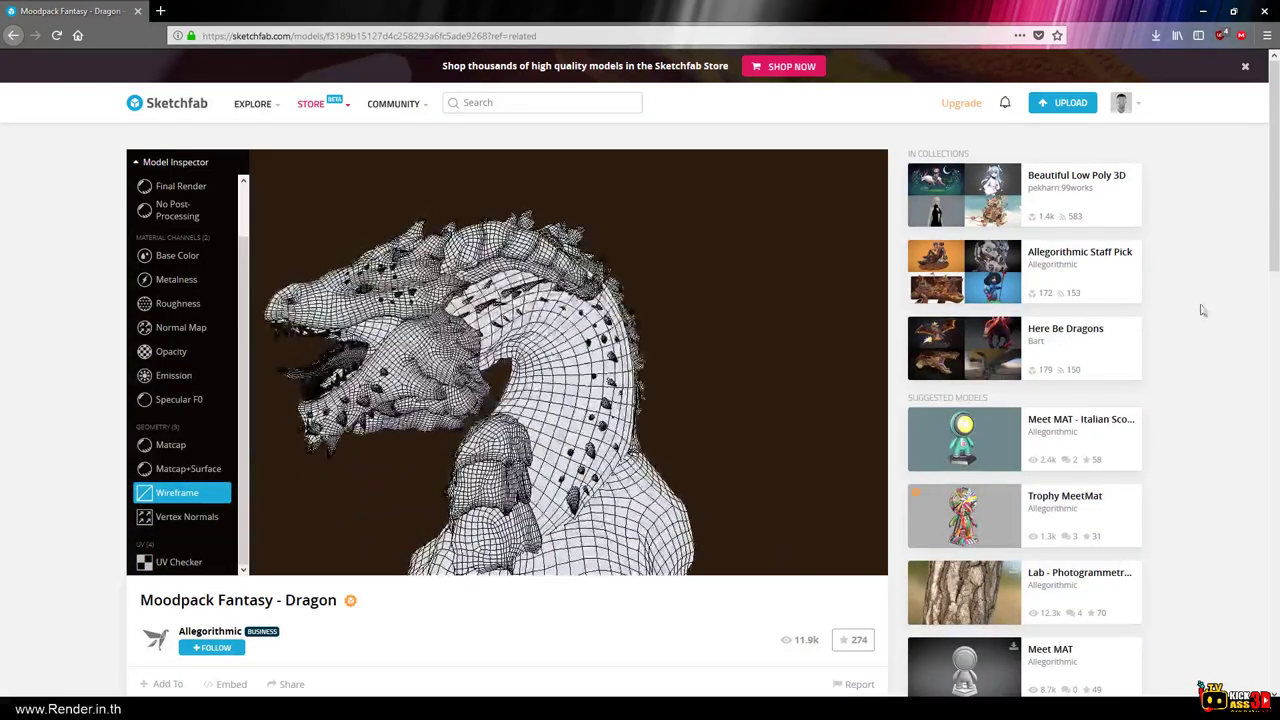
Open Here Be Dragons and scroll through models like Rathalos from Monster Hunter and Desert Princess.
left_click(1045, 338)
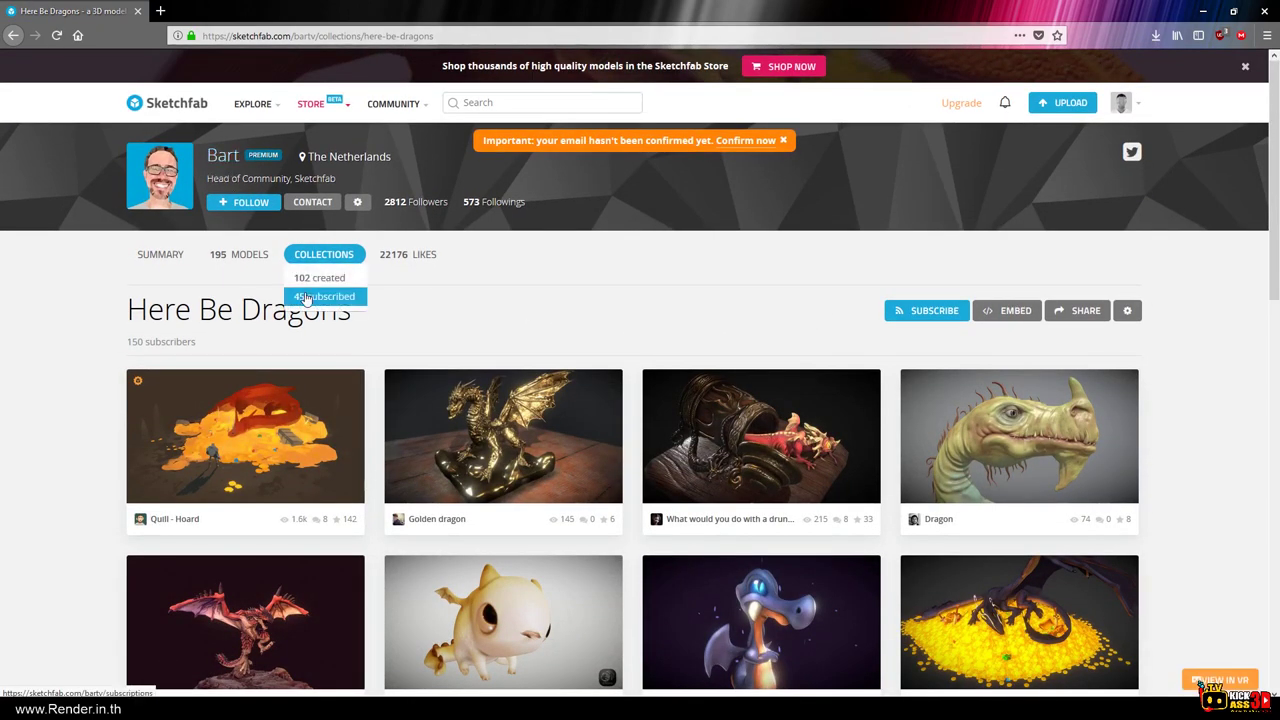
scroll(537, 338, "down", 3)
scroll(537, 338, "down", 2)
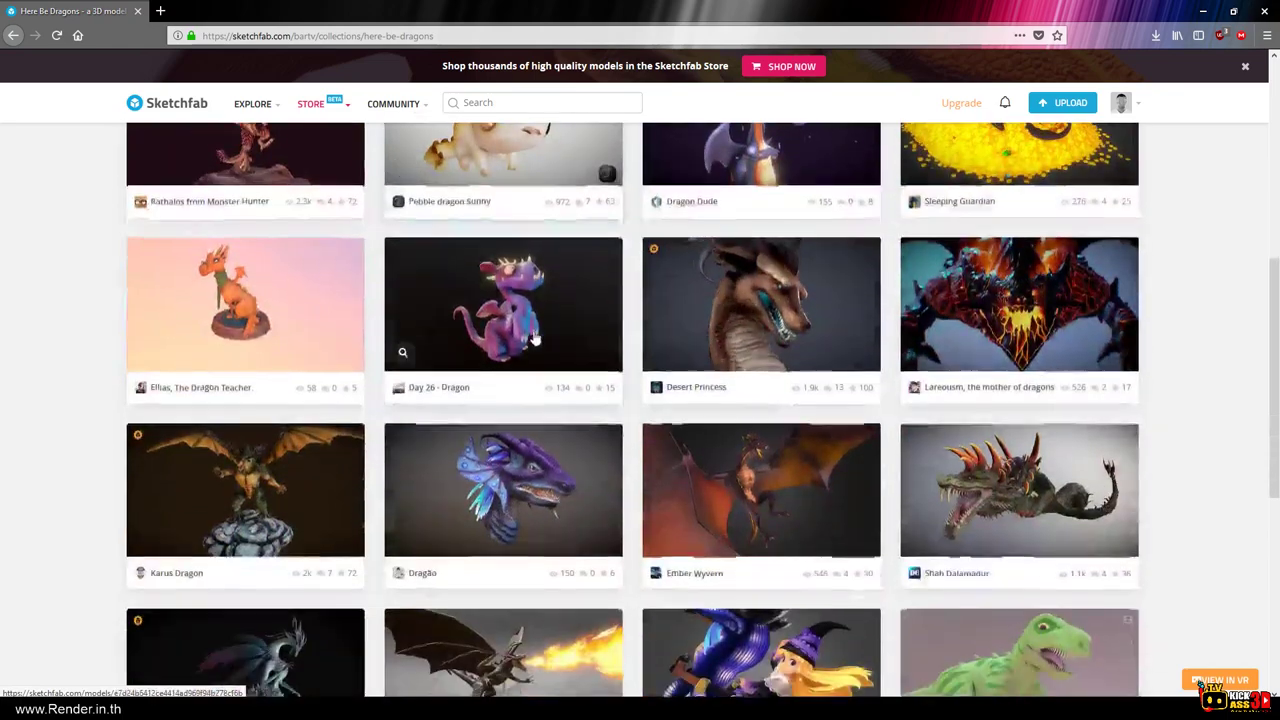
scroll(606, 149, "up", 5)
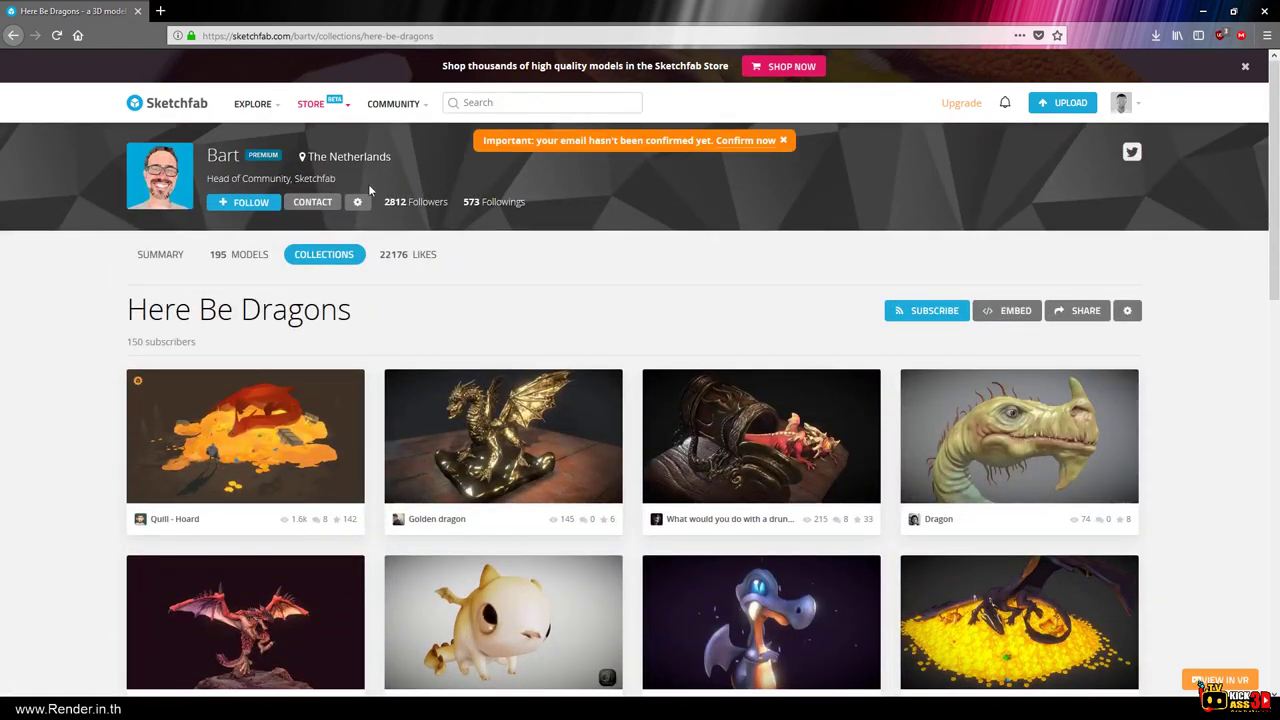
scroll(663, 310, "down", 3)
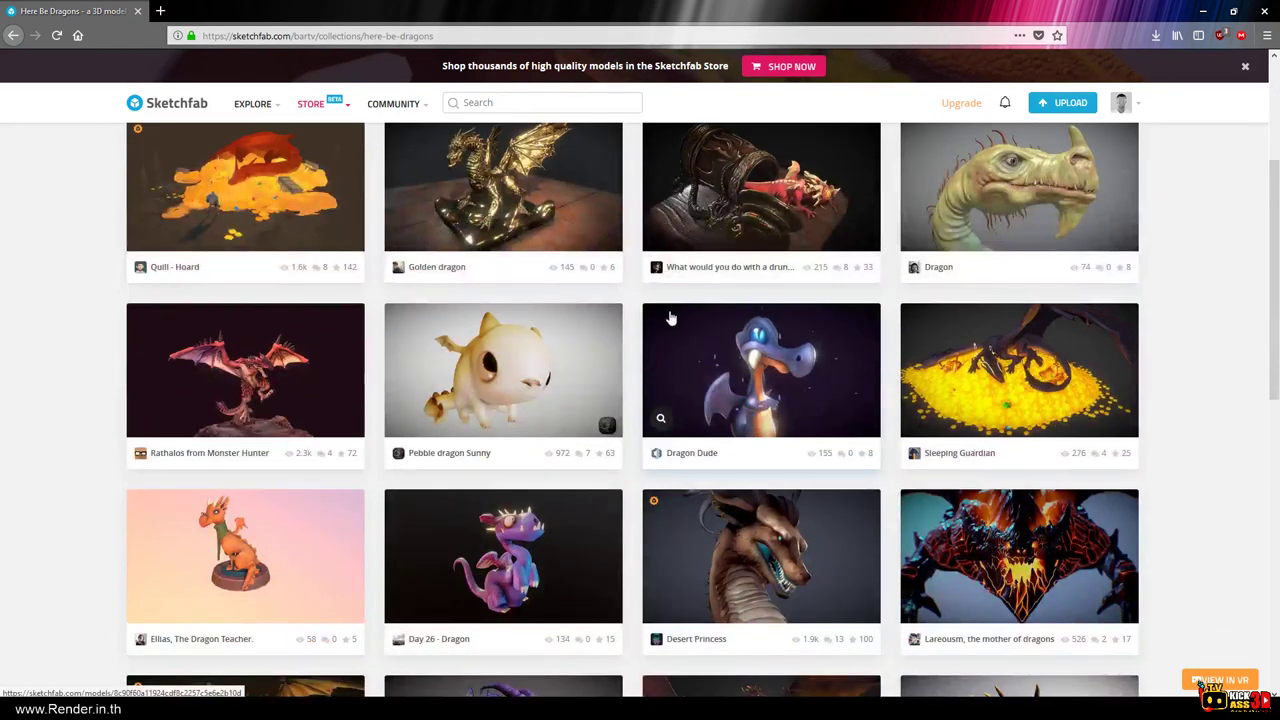
scroll(671, 319, "down", 3)
scroll(671, 319, "down", 2)
scroll(462, 320, "up", 3)
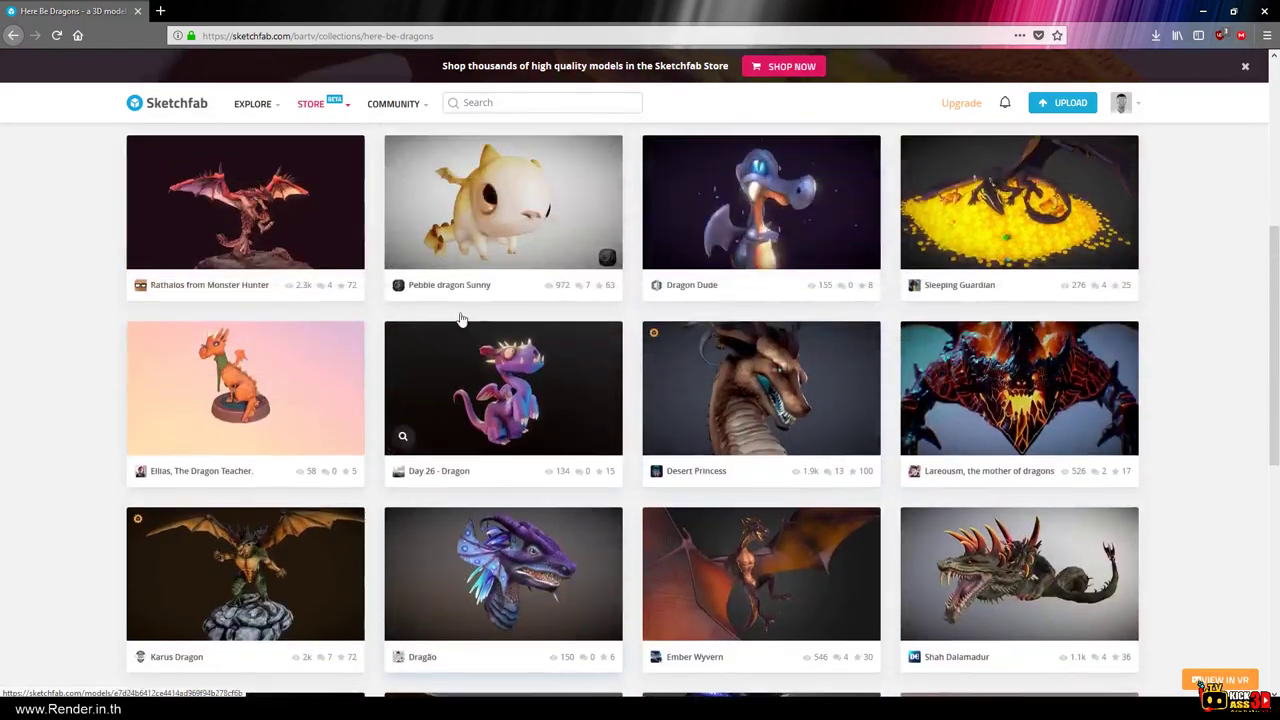
Open the Day 26 - Dragon page, check its geometry stats, and scroll back to the loaded viewer.
left_click(523, 388)
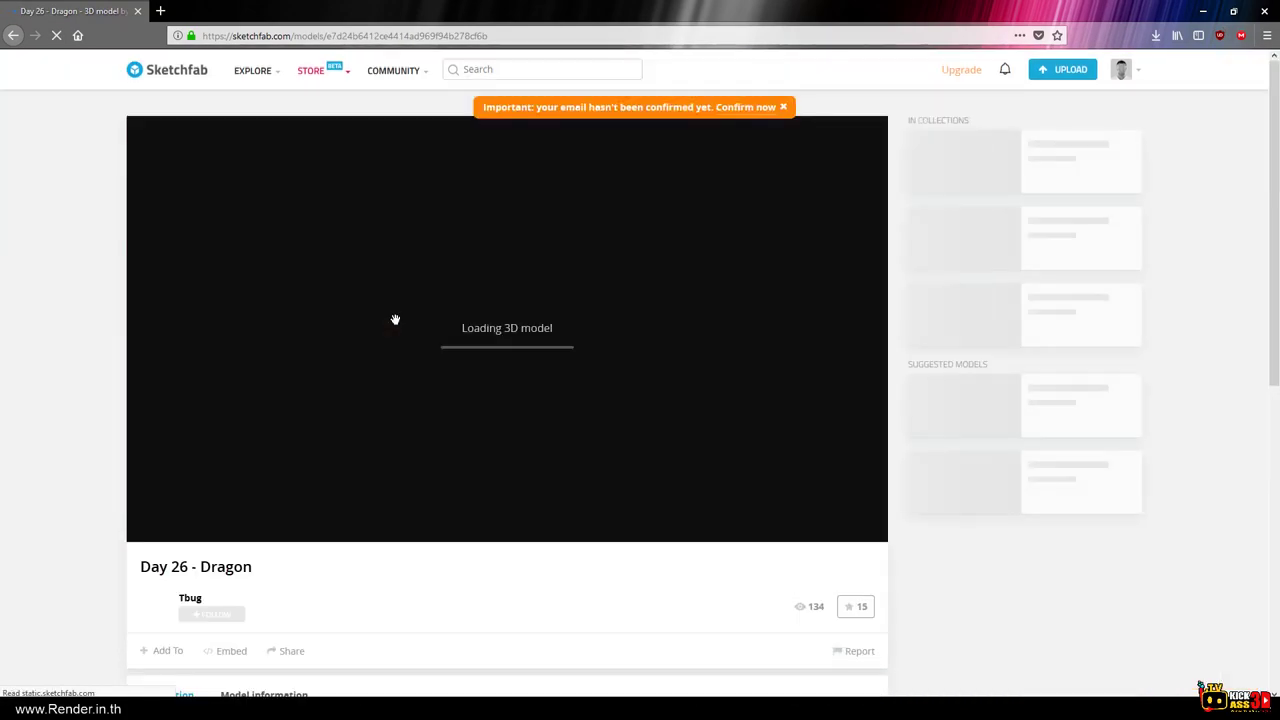
scroll(390, 600, "down", 3)
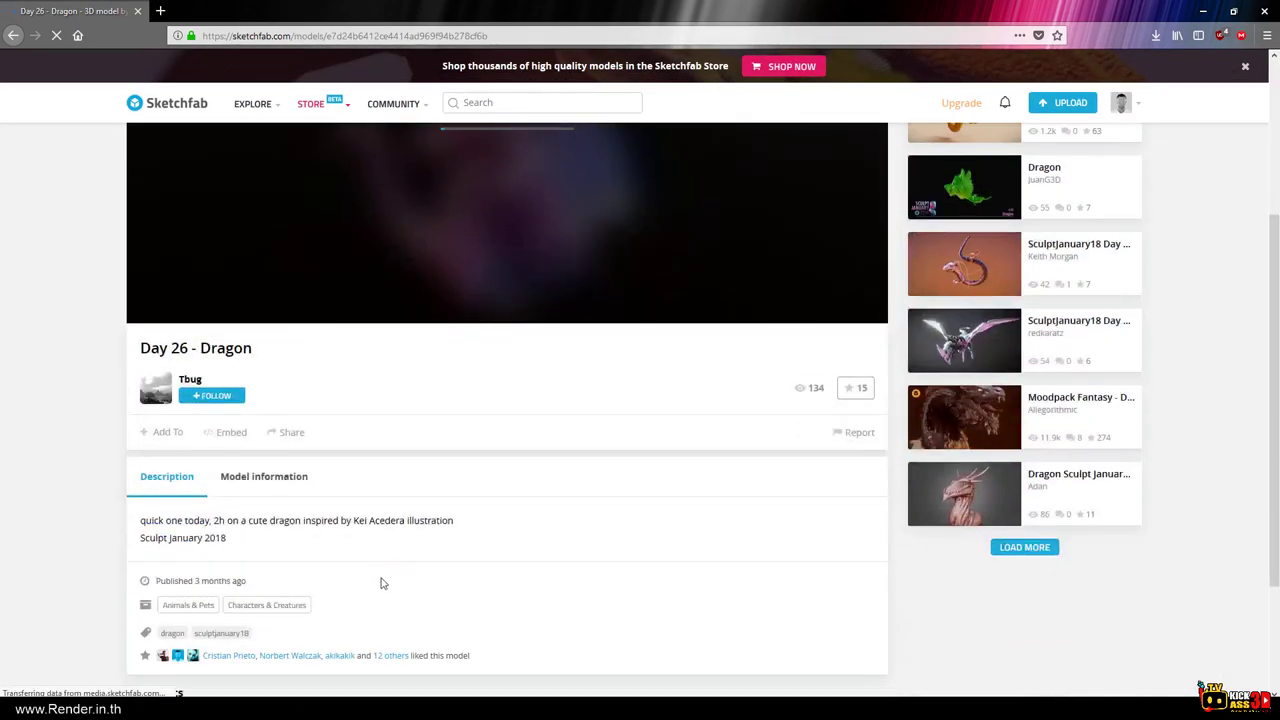
left_click(253, 478)
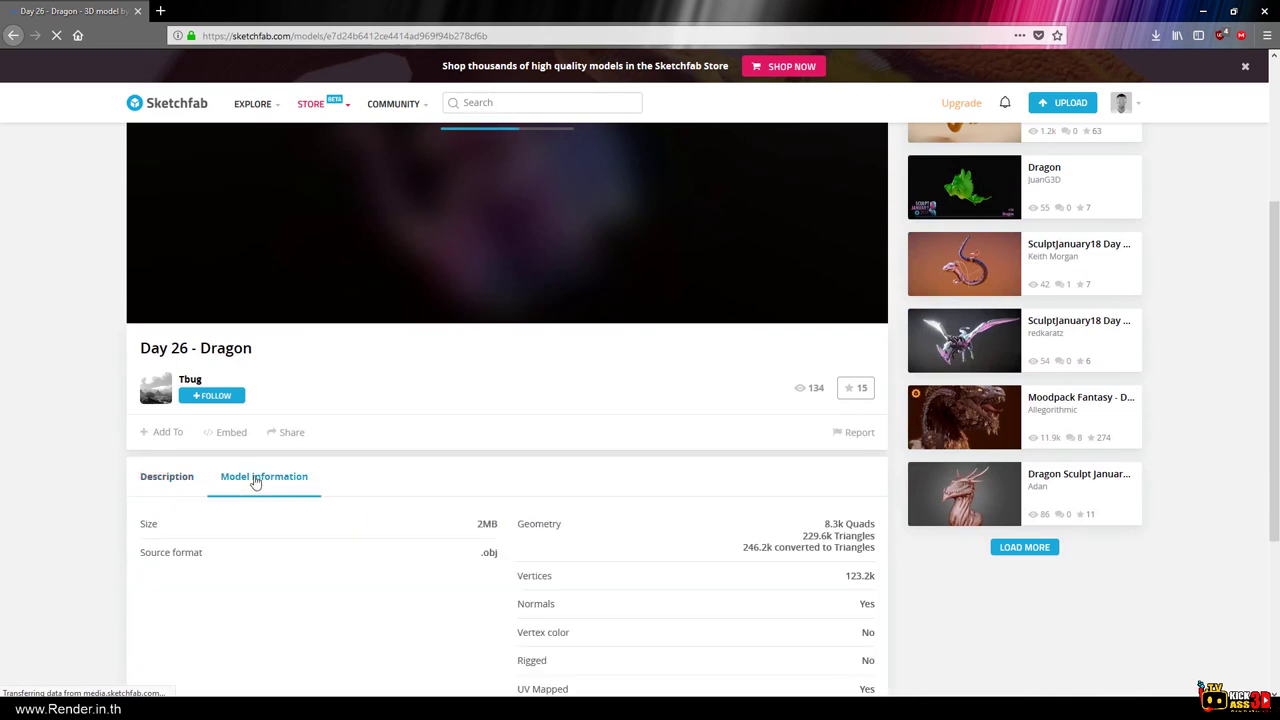
scroll(680, 477, "down", 3)
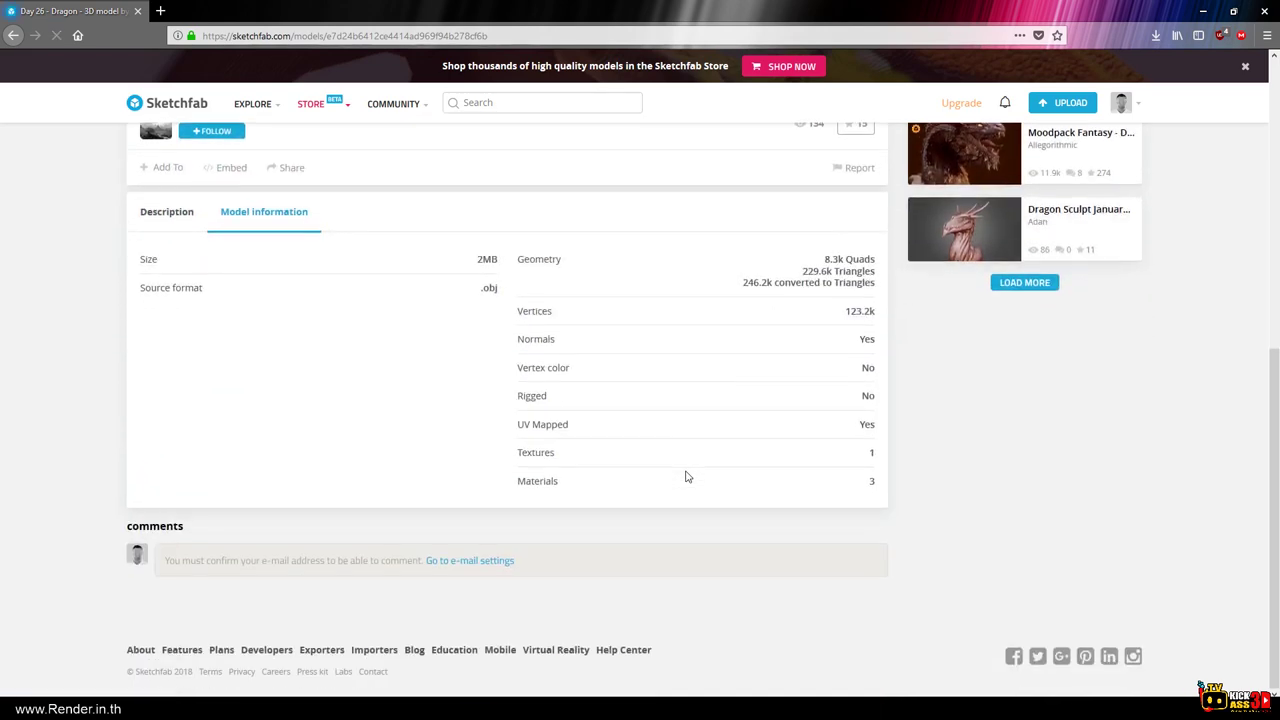
scroll(605, 484, "up", 5)
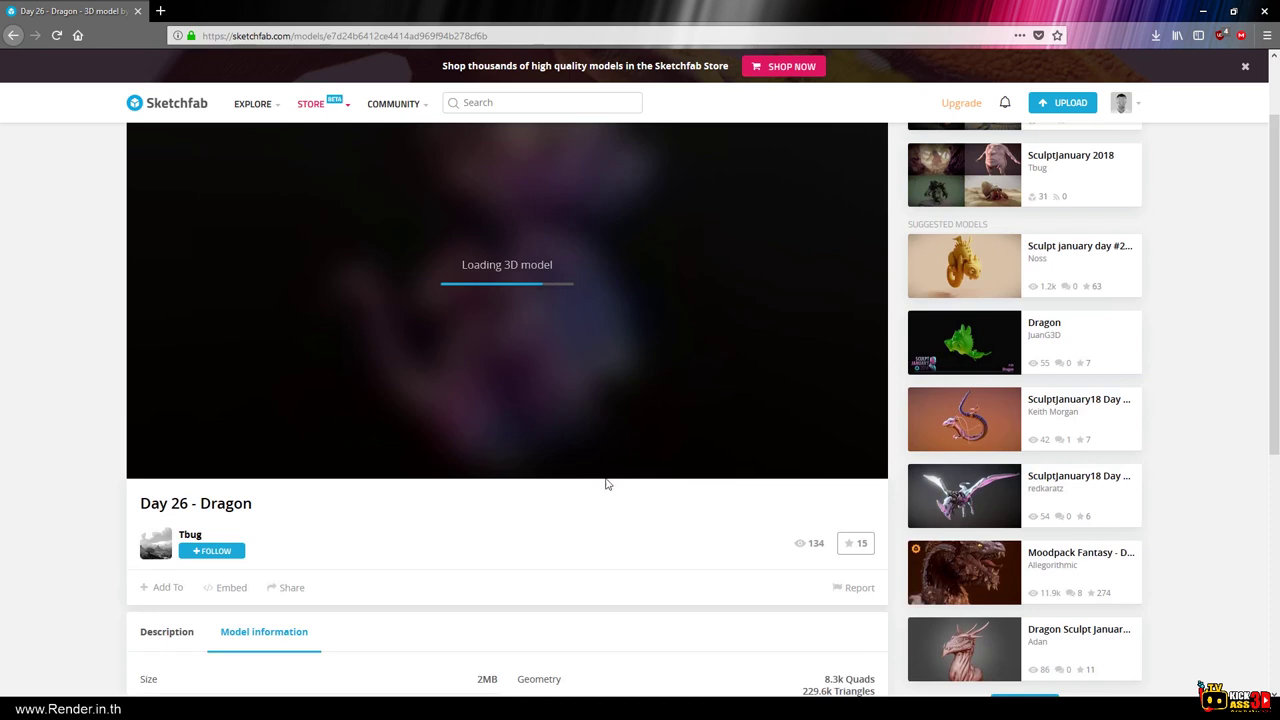
scroll(549, 484, "up", 1)
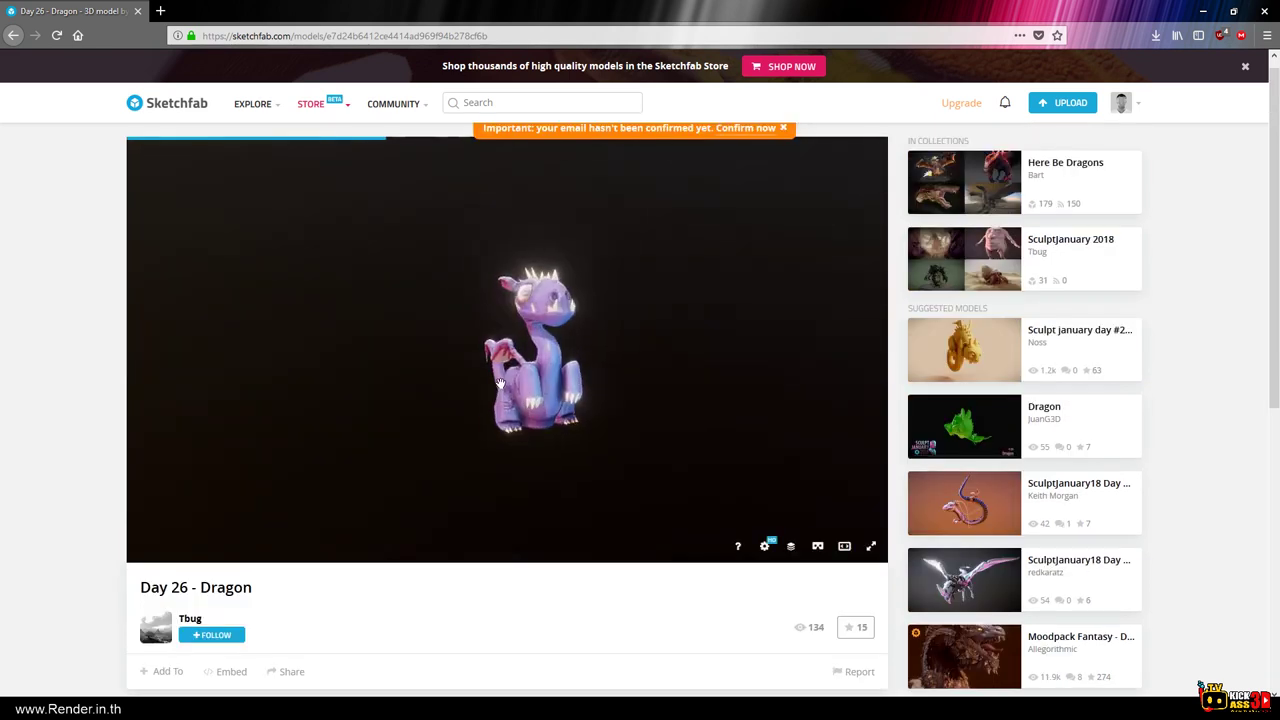
Step through Base Color, Metalness, Roughness, Scattering, Translucency and Normal Map channels on the Day 26 dragon.
left_click(790, 545)
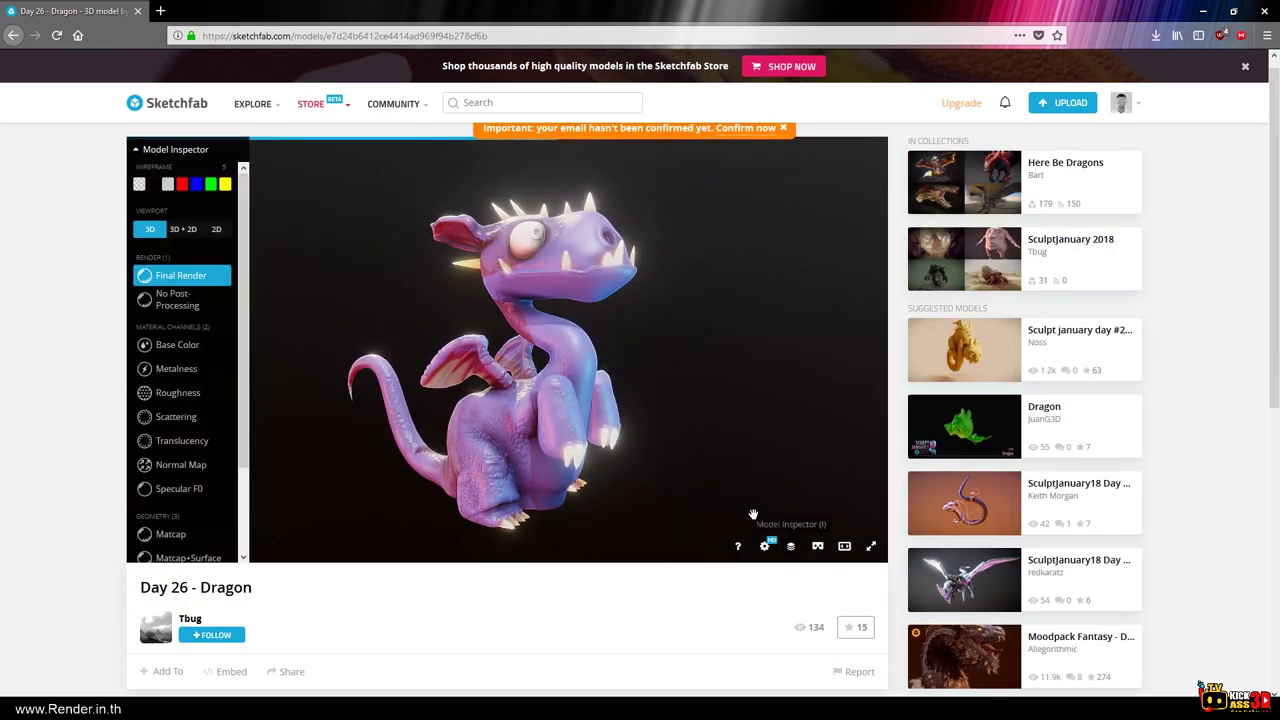
left_click(170, 344)
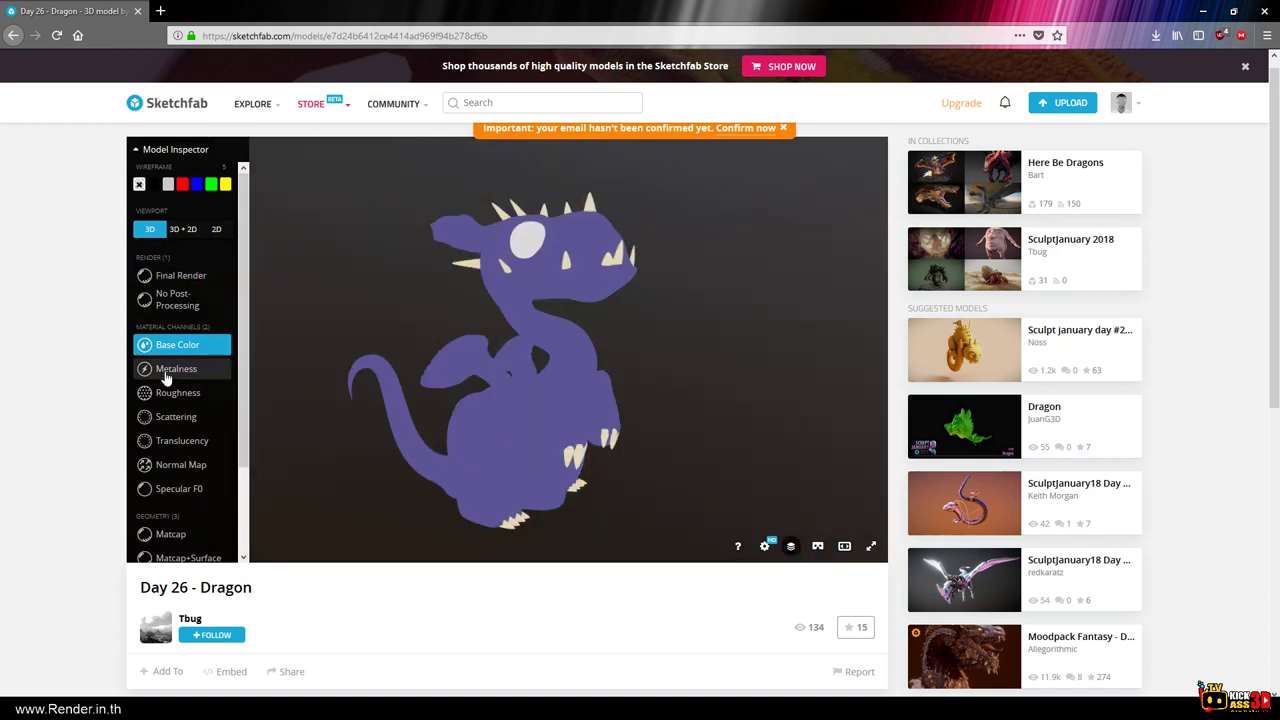
left_click(167, 372)
left_click(166, 393)
left_click(166, 417)
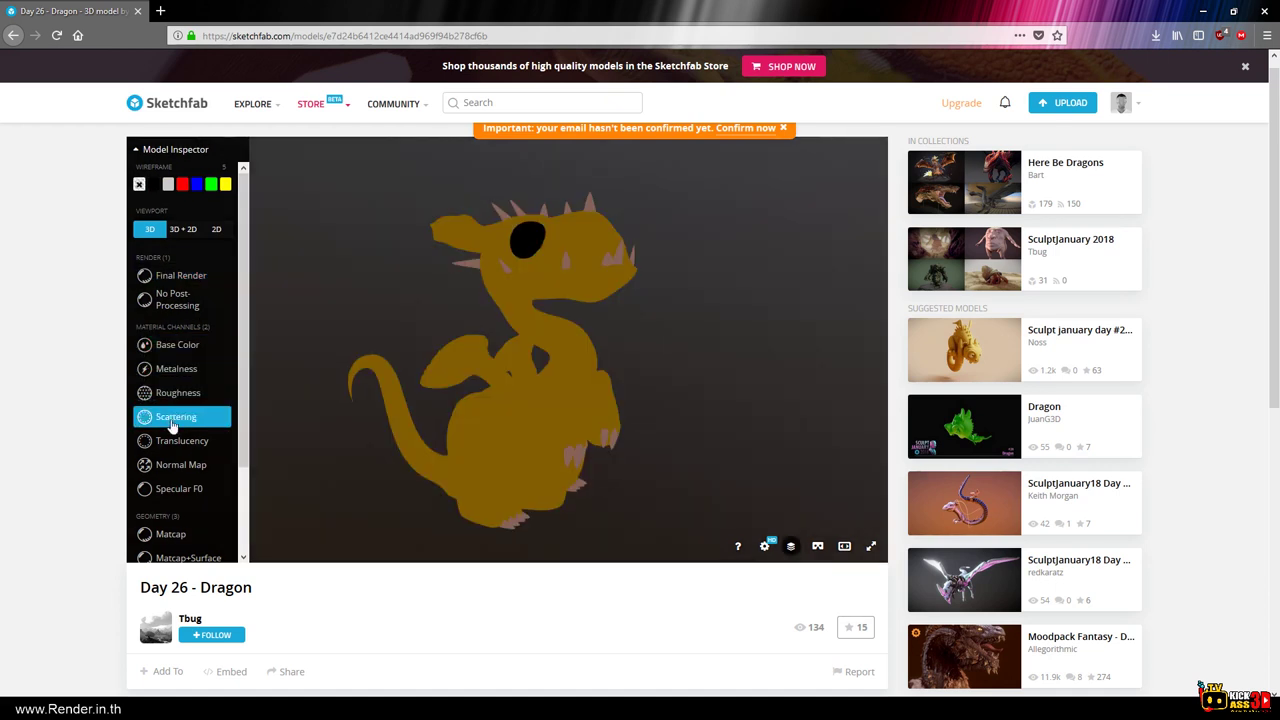
left_click(180, 441)
left_click(180, 464)
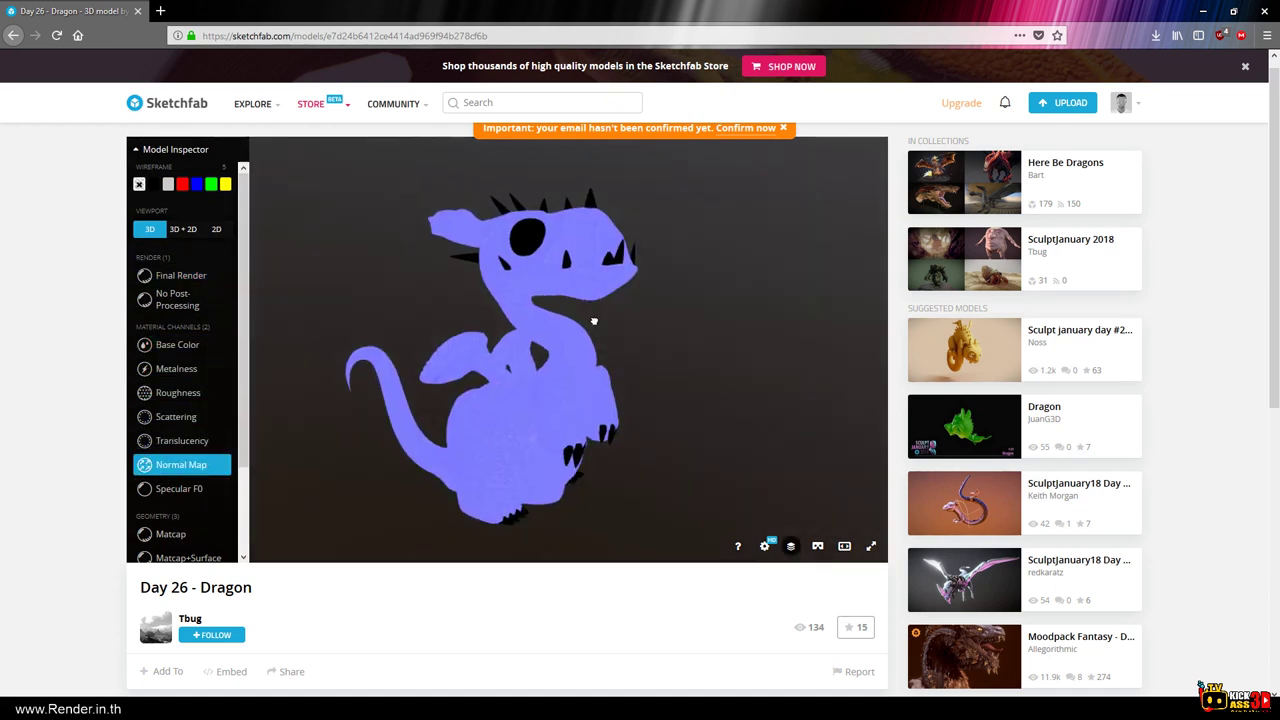
Orbit the dragon in normal map and final render, then study it side-on in Scattering.
left_click_drag(594, 323, 578, 292)
scroll(578, 292, "up", 5)
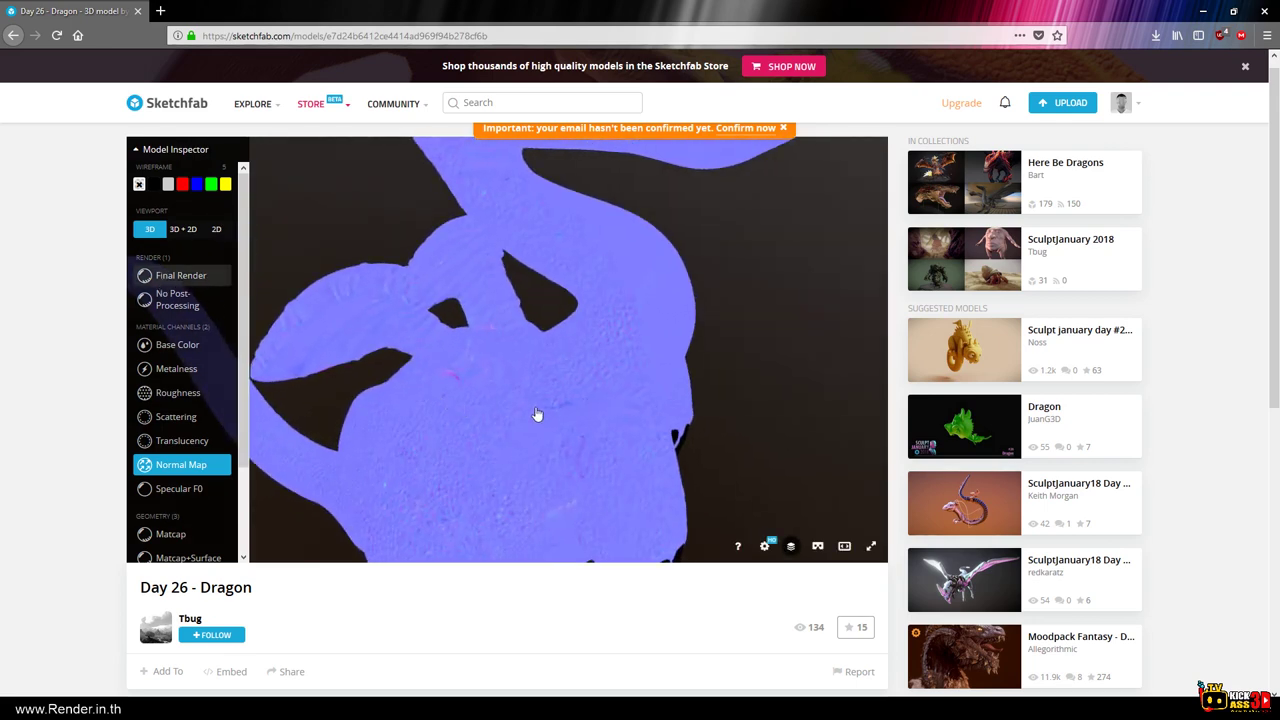
mouse_move(536, 413)
left_mouse_down()
mouse_move(463, 328)
mouse_move(494, 386)
mouse_move(567, 348)
mouse_move(557, 371)
left_mouse_up()
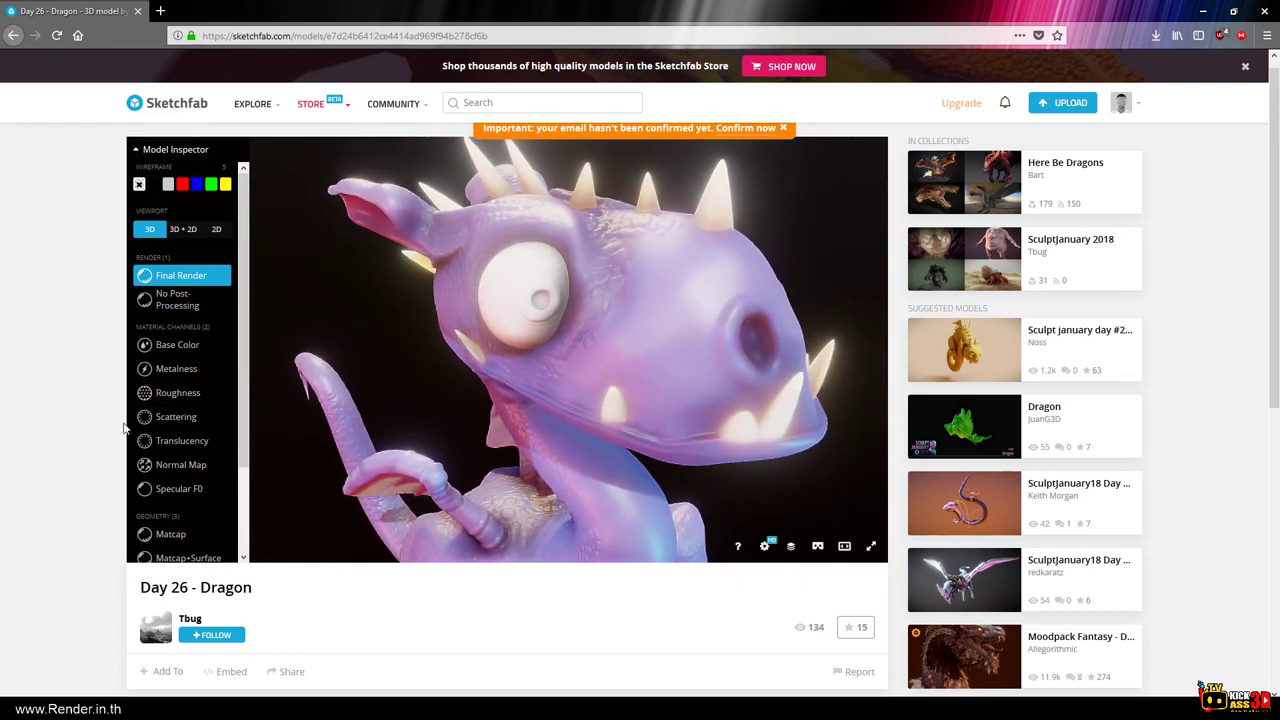
left_click(165, 422)
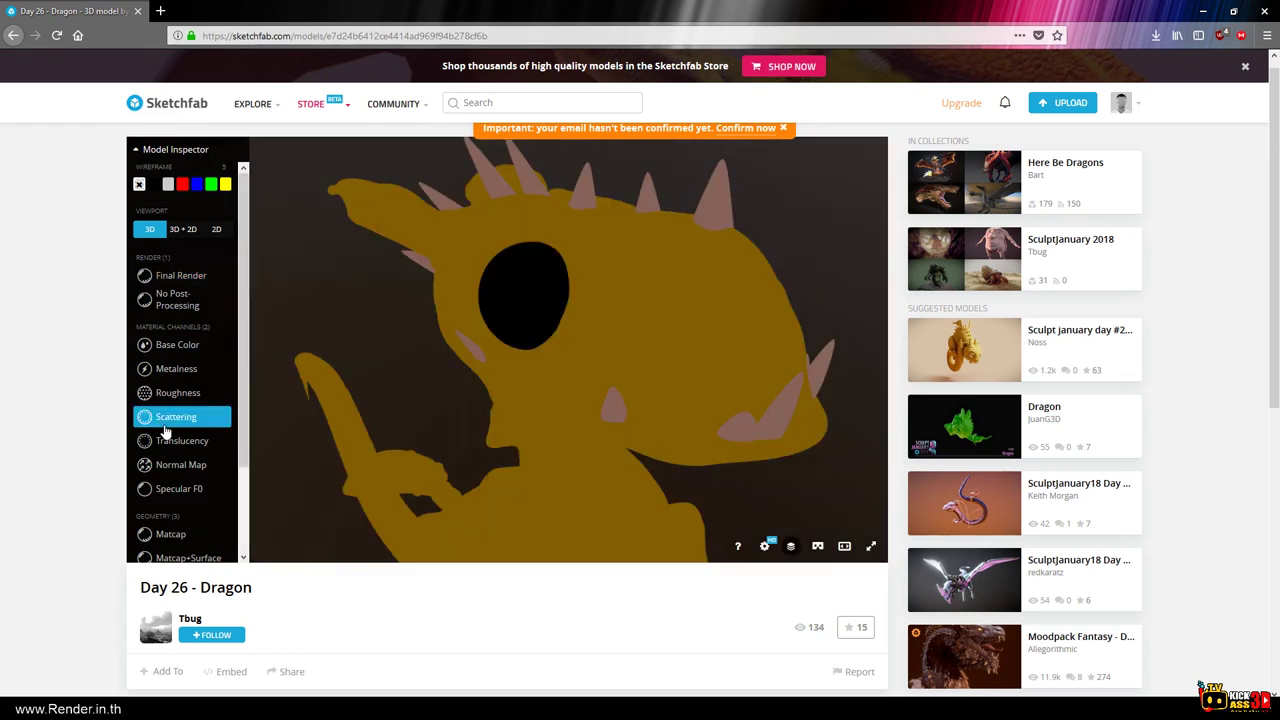
mouse_move(549, 366)
left_mouse_down()
mouse_move(577, 422)
mouse_move(546, 427)
left_mouse_up()
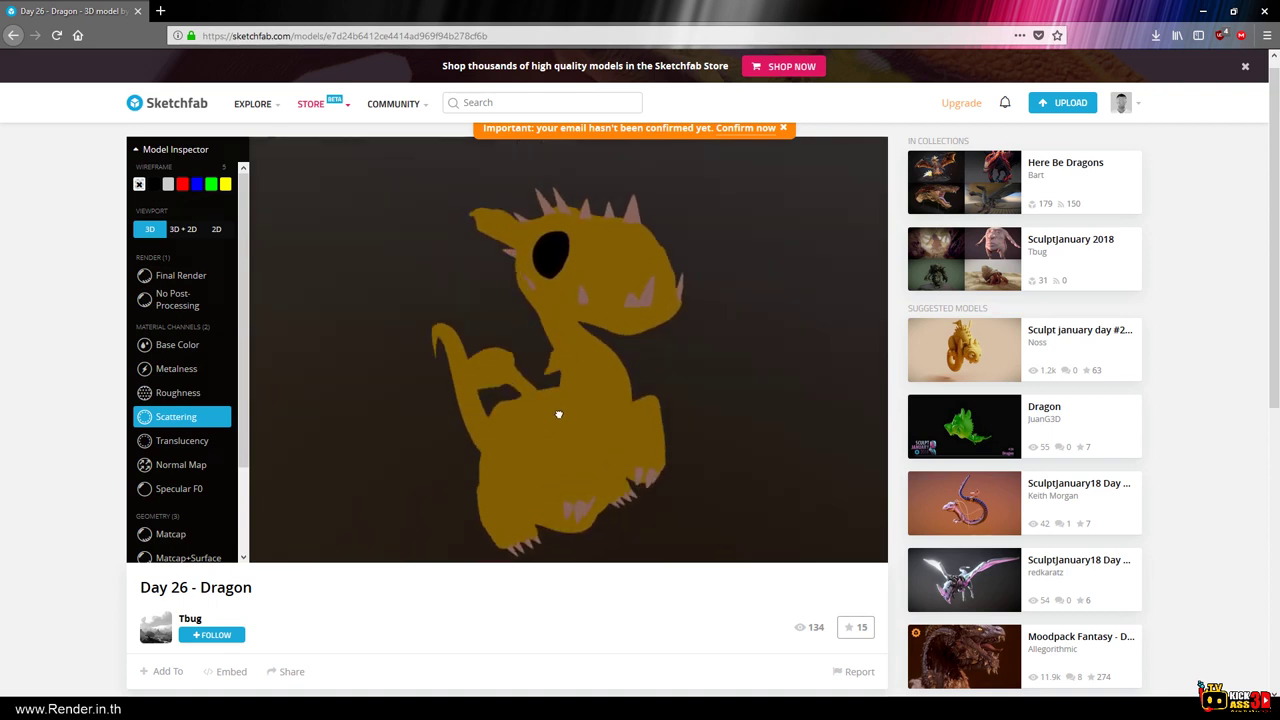
left_click_drag(555, 414, 537, 419)
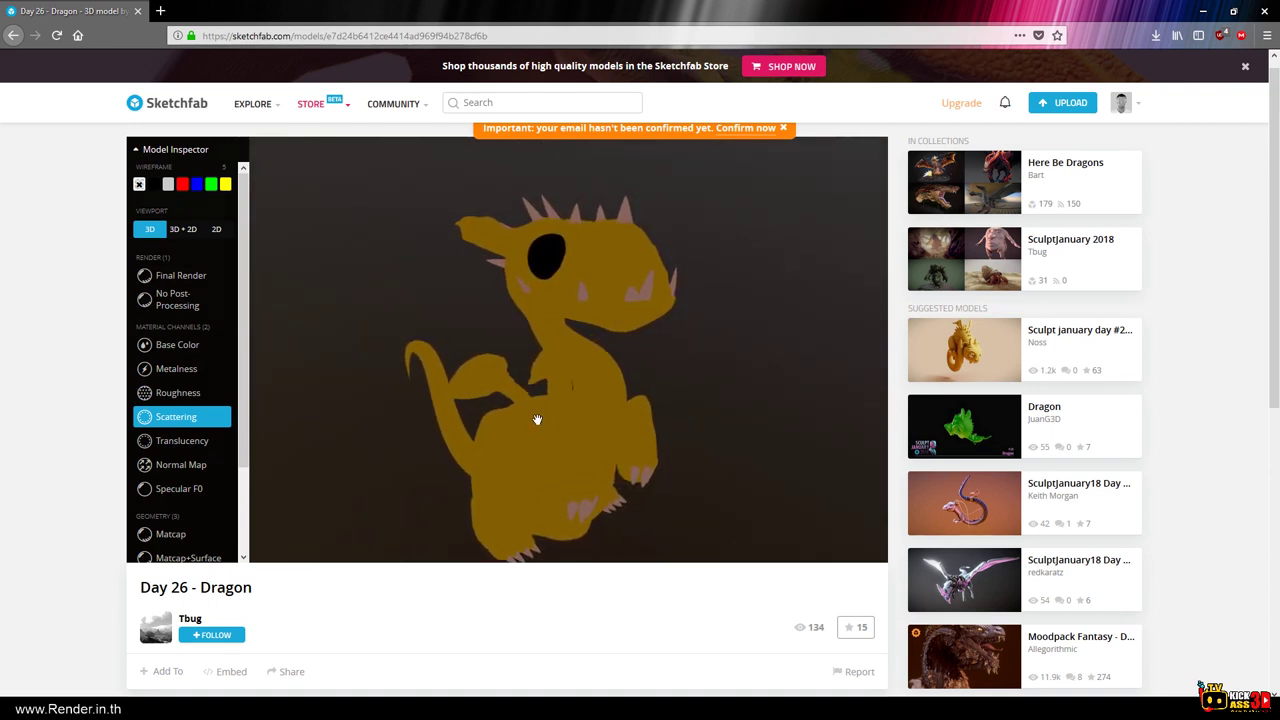
Compare the Translucency, Scattering and Base Color channels, then switch to No Post-Processing.
left_click(169, 449)
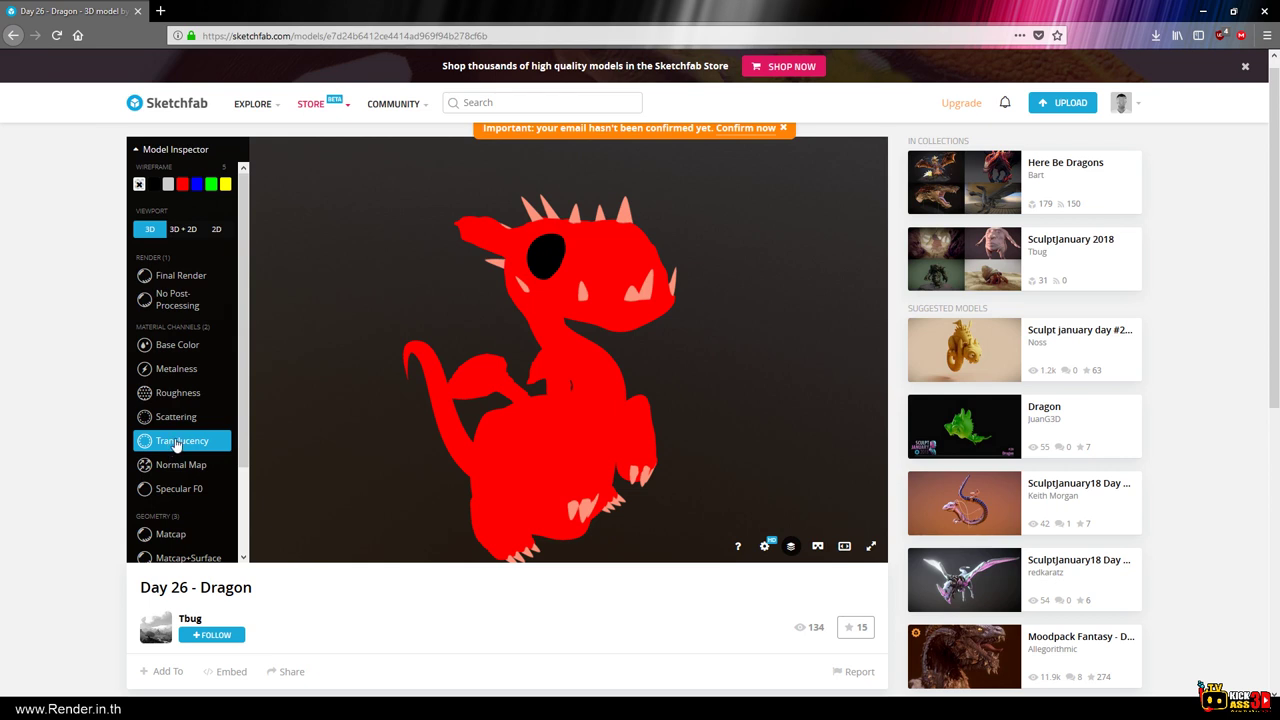
left_click(180, 417)
left_click(180, 441)
left_click(170, 348)
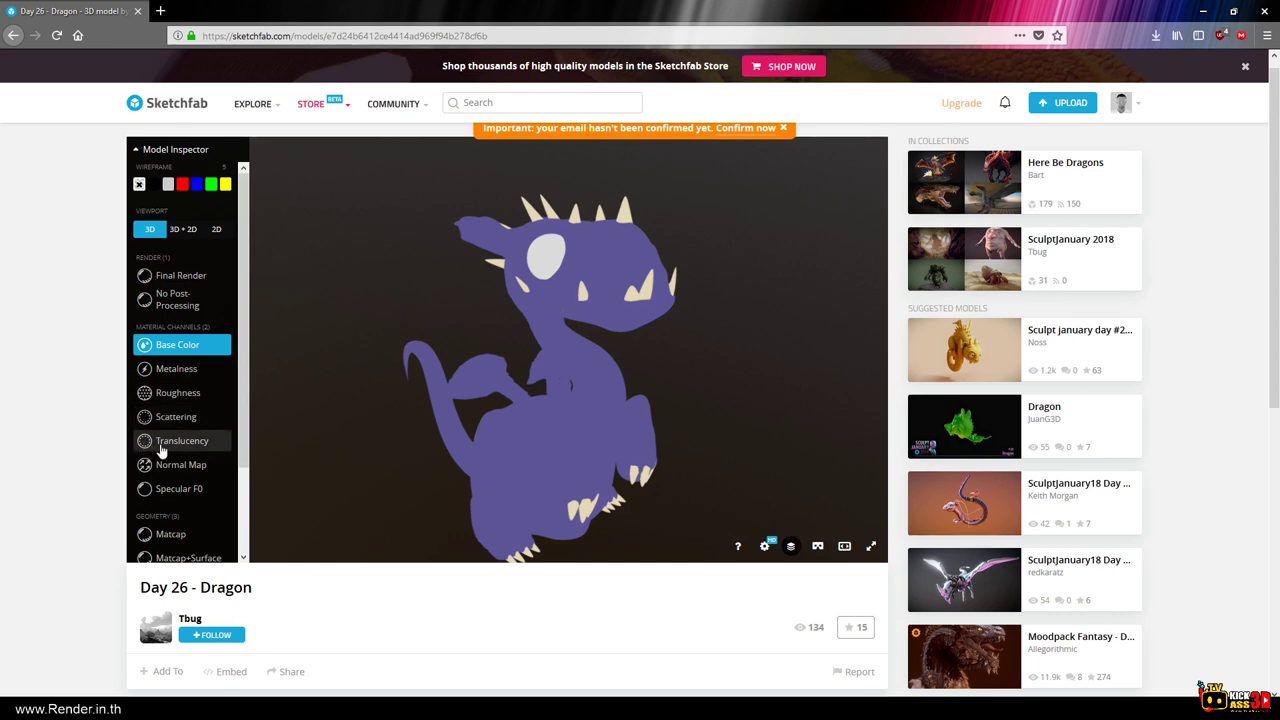
left_click(165, 443)
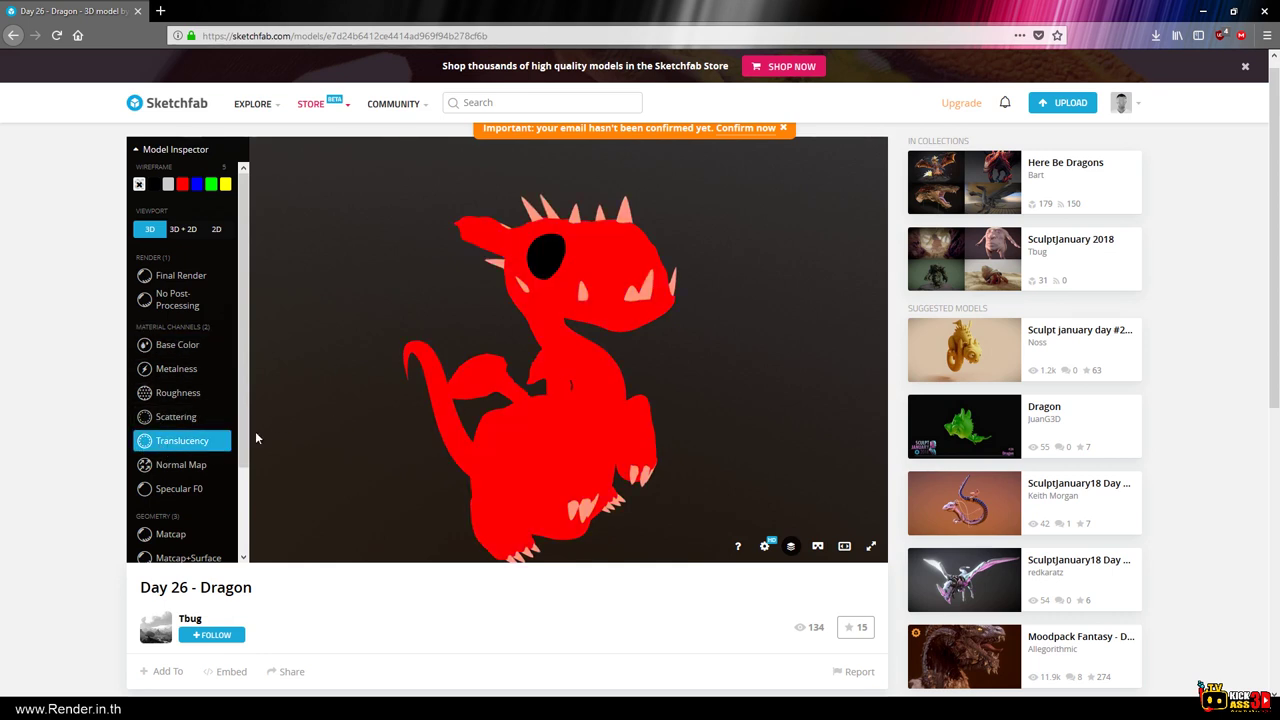
left_click(175, 311)
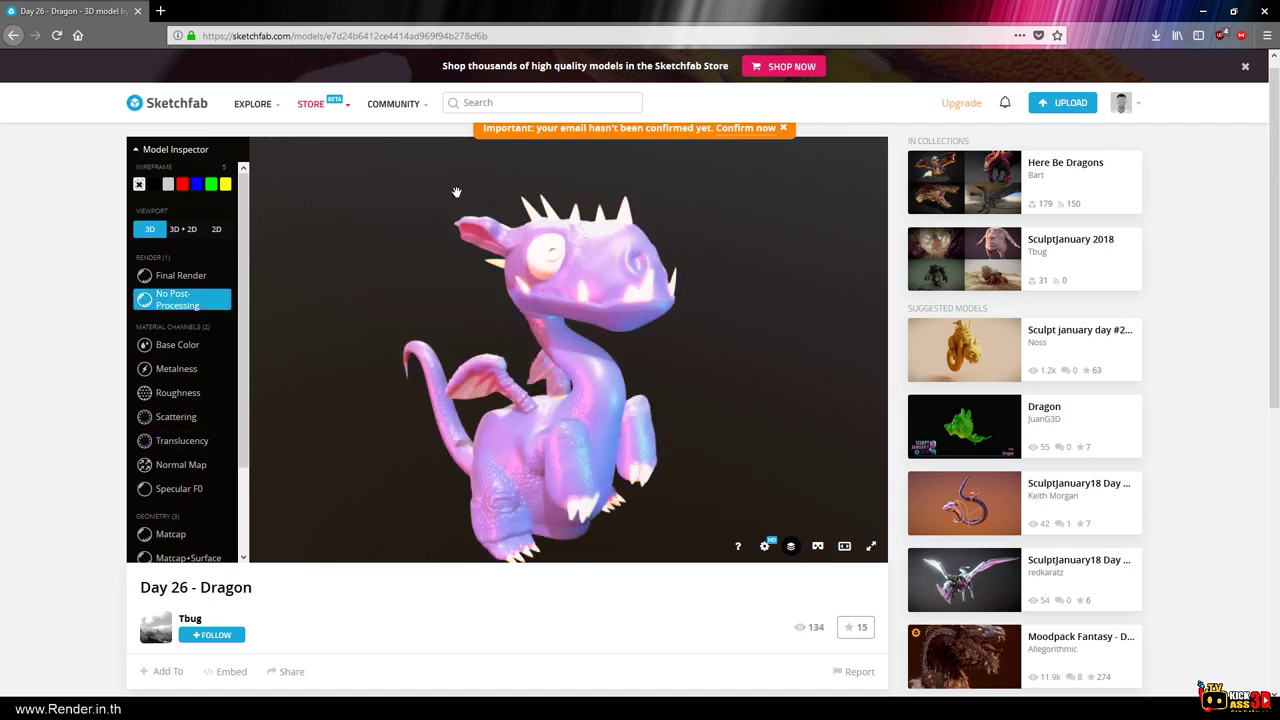
Examine a close-up of the dragon's side in the Scattering channel, then zoom out and rotate it.
scroll(456, 192, "up", 5)
mouse_move(543, 457)
left_mouse_down()
mouse_move(580, 438)
mouse_move(591, 391)
mouse_move(454, 432)
mouse_move(438, 488)
mouse_move(343, 364)
mouse_move(400, 390)
mouse_move(486, 400)
mouse_move(490, 451)
left_mouse_up()
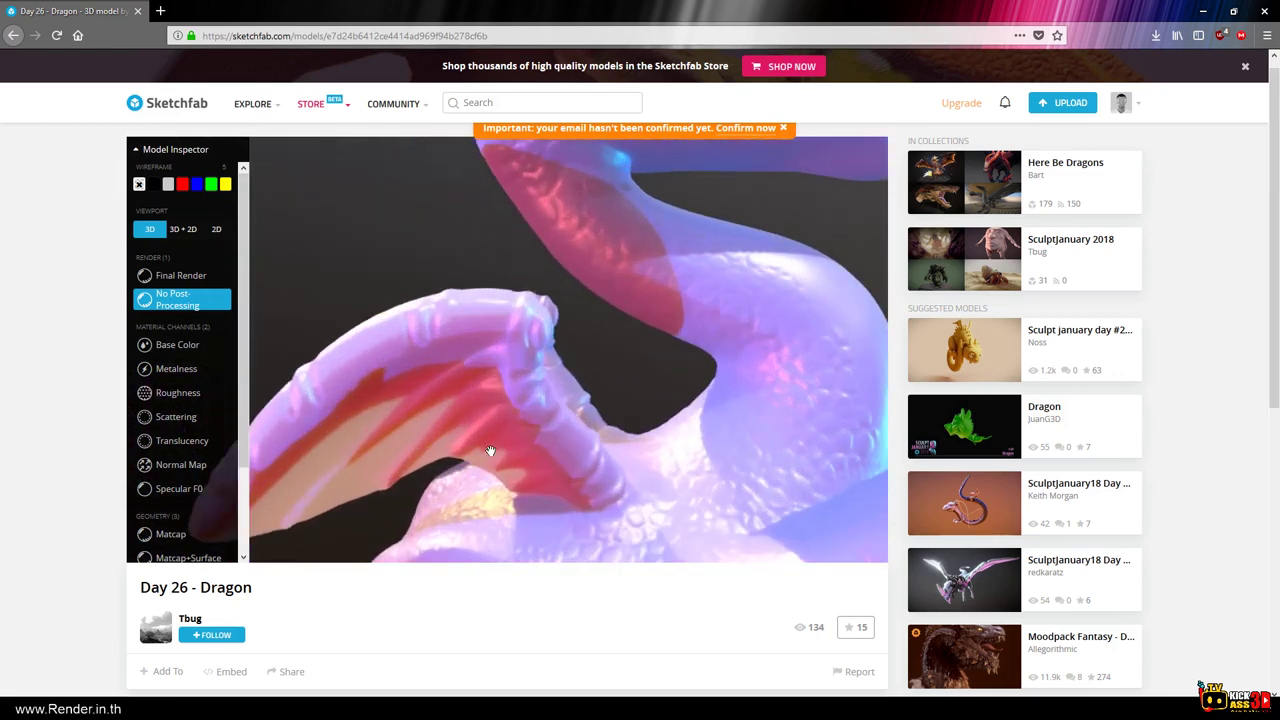
left_click(153, 420)
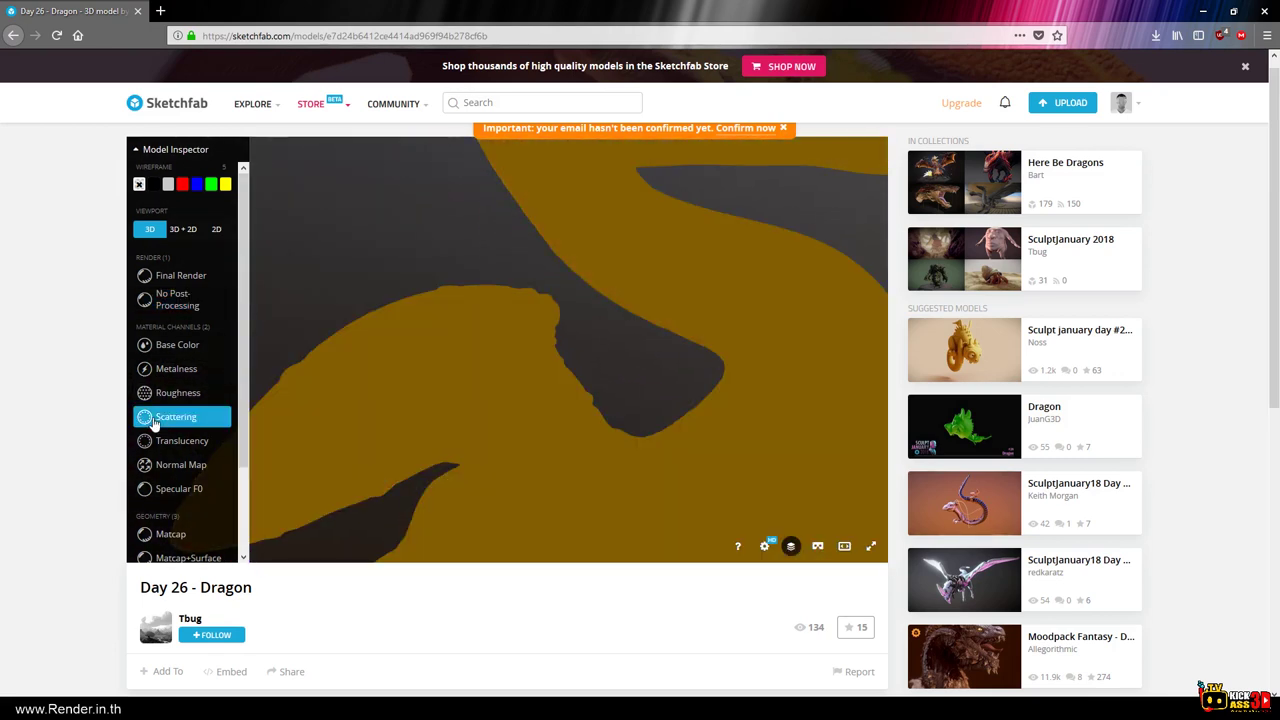
mouse_move(451, 399)
left_mouse_down()
mouse_move(520, 409)
mouse_move(529, 386)
mouse_move(425, 387)
left_mouse_up()
scroll(406, 389, "down", 2)
scroll(406, 389, "down", 3)
scroll(551, 394, "down", 3)
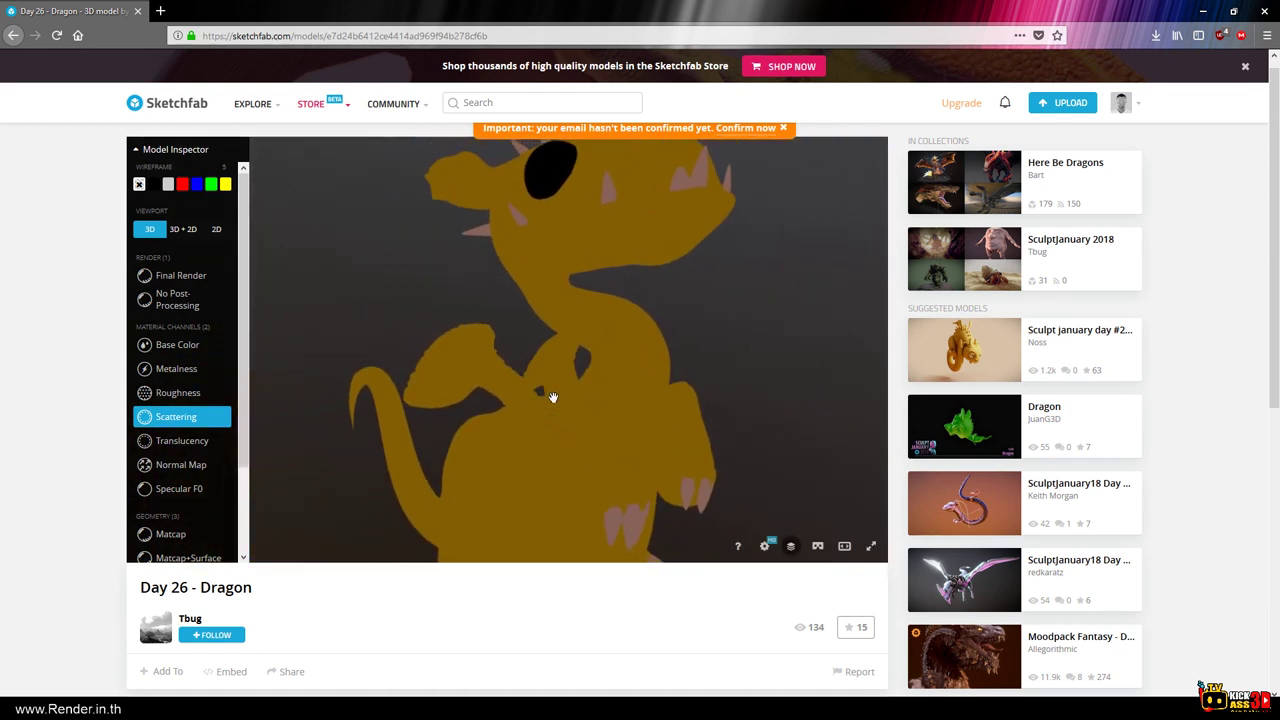
mouse_move(569, 378)
left_mouse_down()
mouse_move(549, 334)
mouse_move(554, 406)
mouse_move(437, 417)
left_mouse_up()
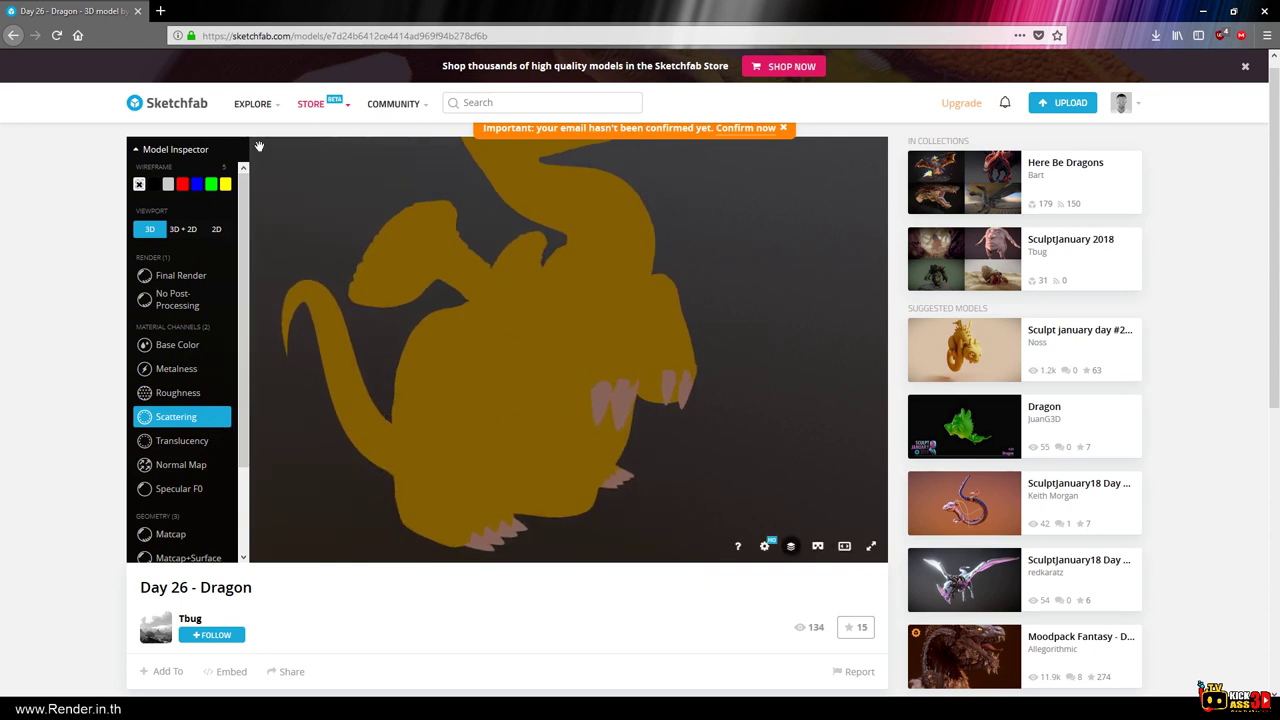
Go back via Here Be Dragons to the Moodpack Fantasy - Dragon page and orbit the bust toward profile.
left_click(10, 38)
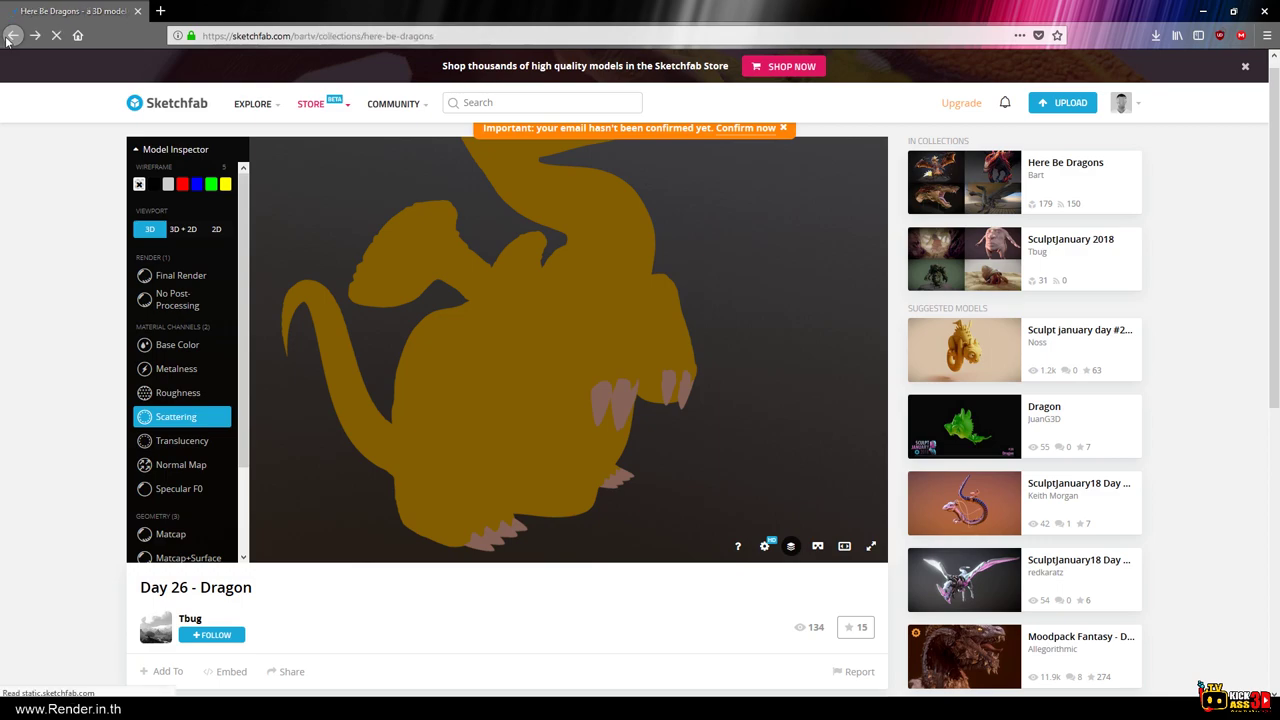
scroll(538, 285, "down", 3)
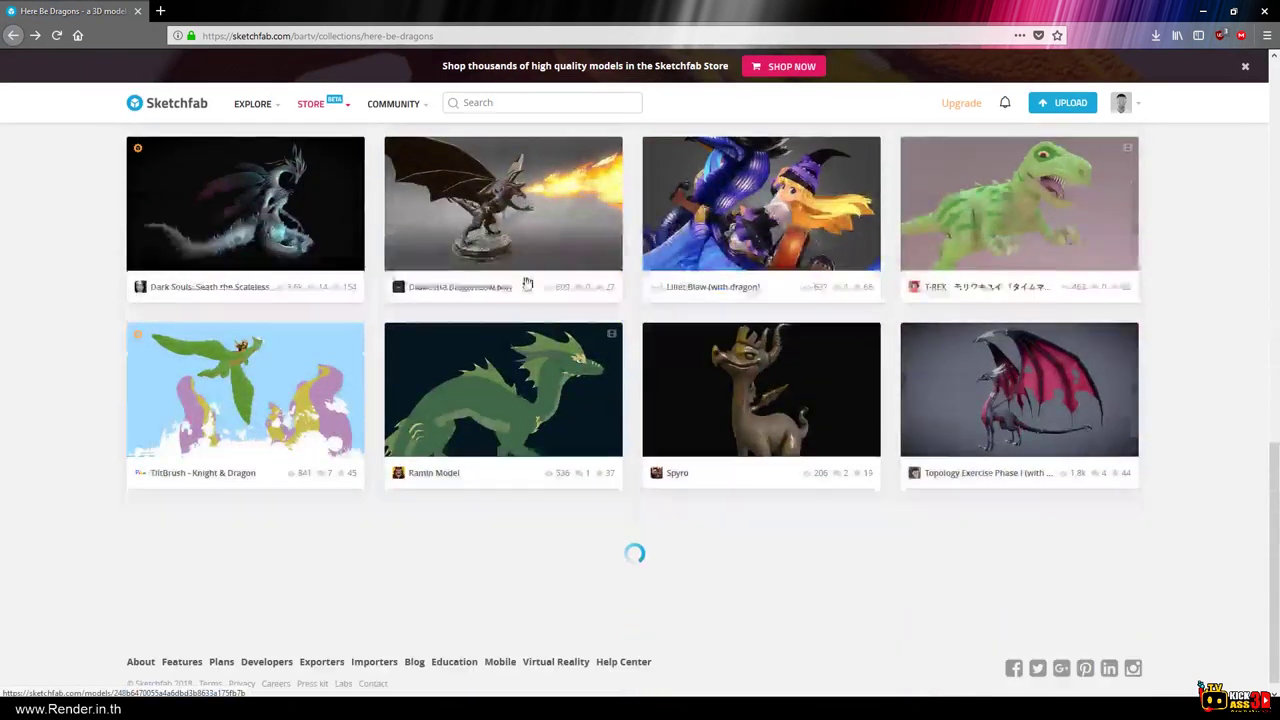
left_click(12, 37)
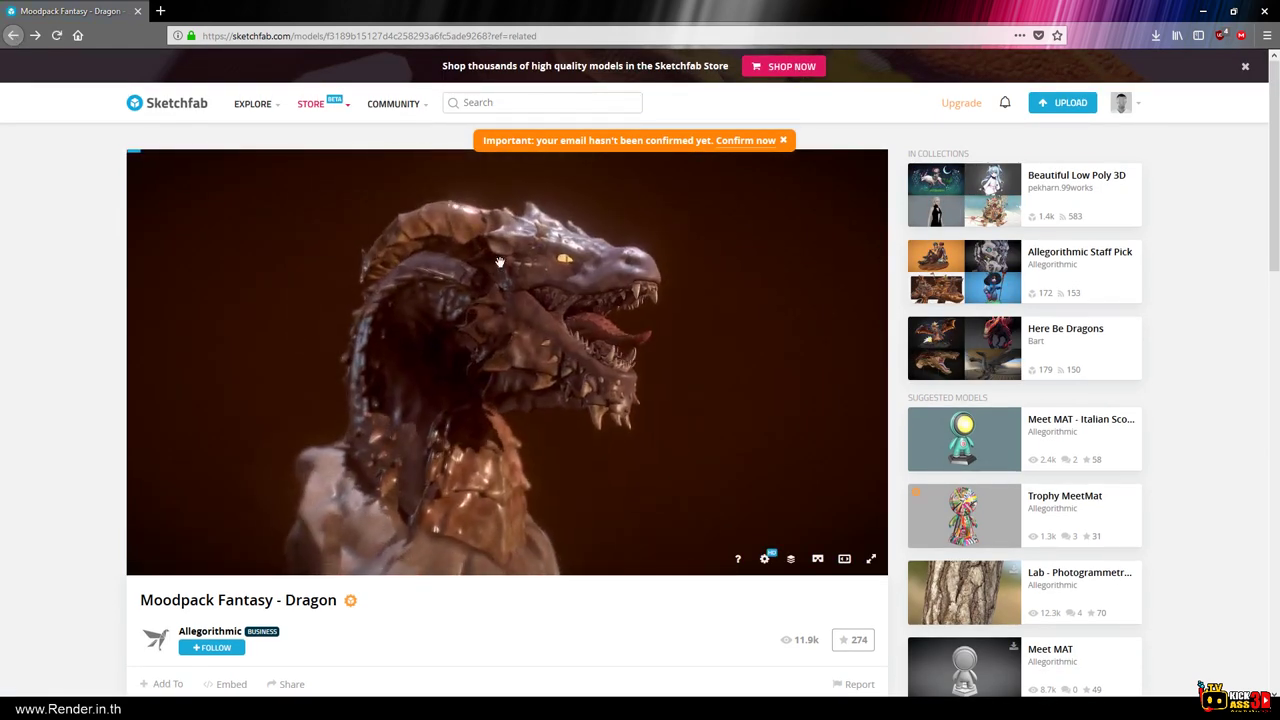
scroll(512, 401, "down", 5)
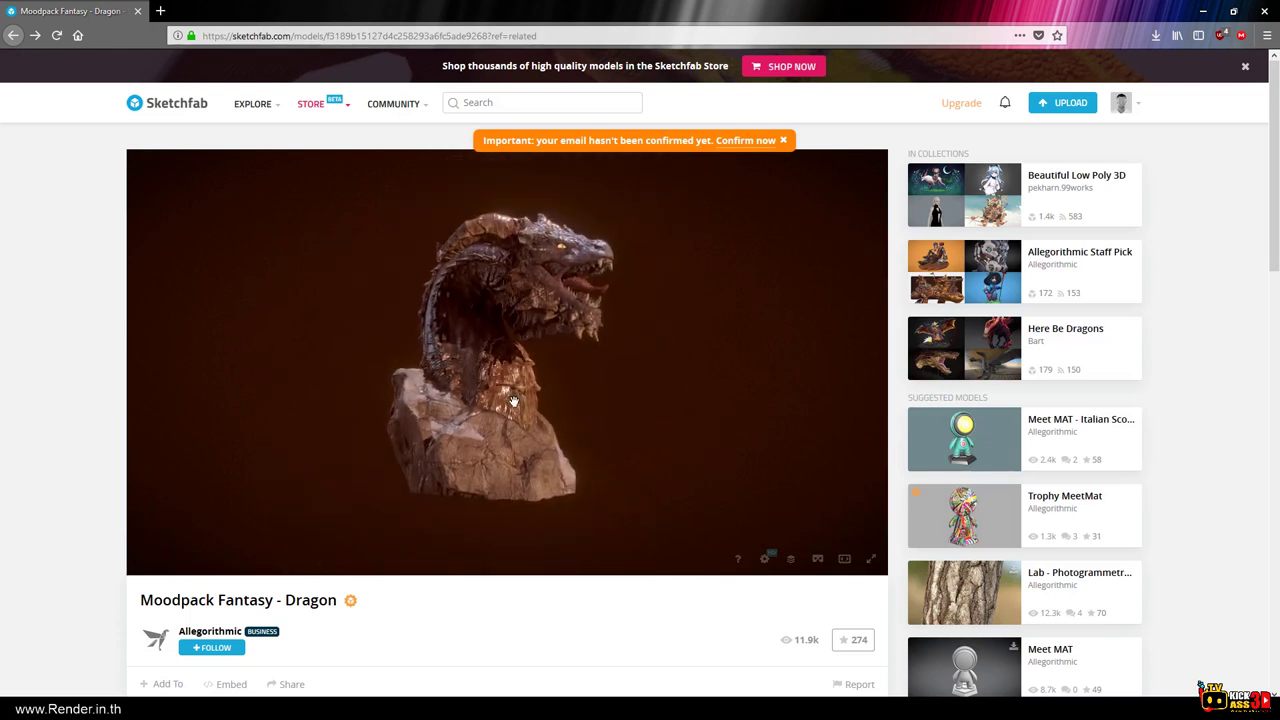
mouse_move(512, 401)
left_mouse_down()
mouse_move(443, 309)
mouse_move(457, 337)
mouse_move(484, 346)
left_mouse_up()
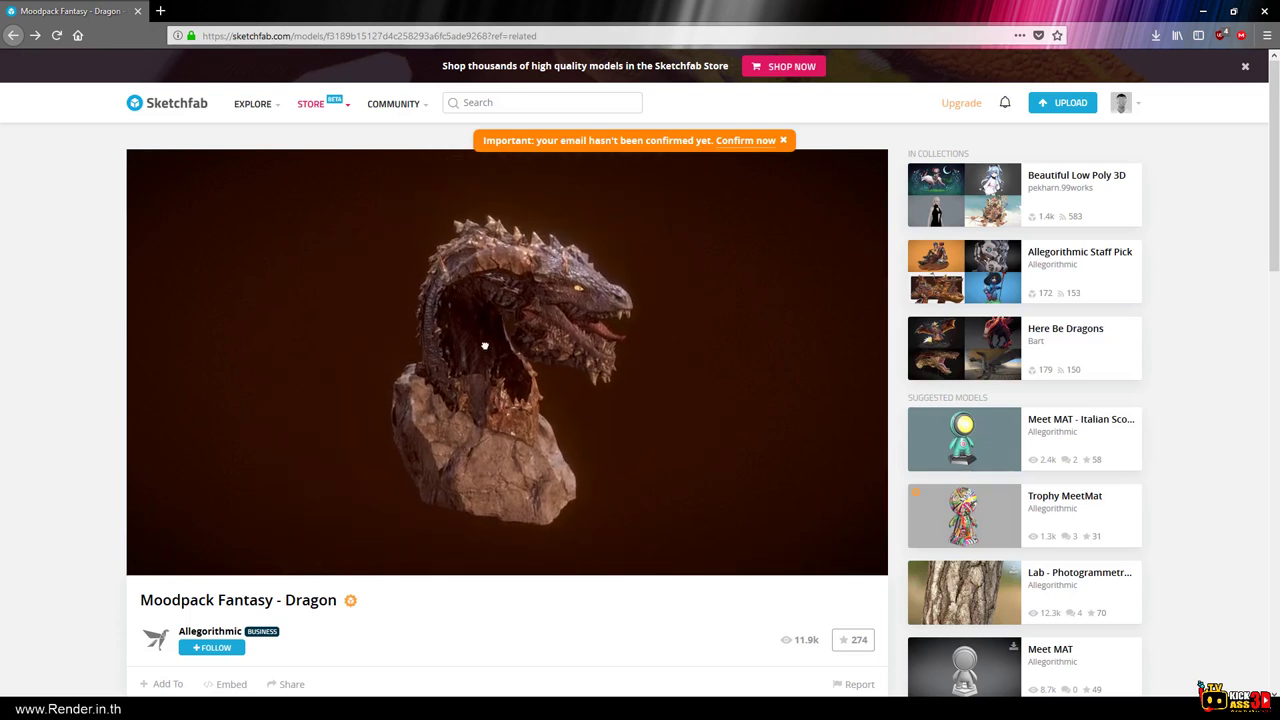
scroll(486, 343, "up", 2)
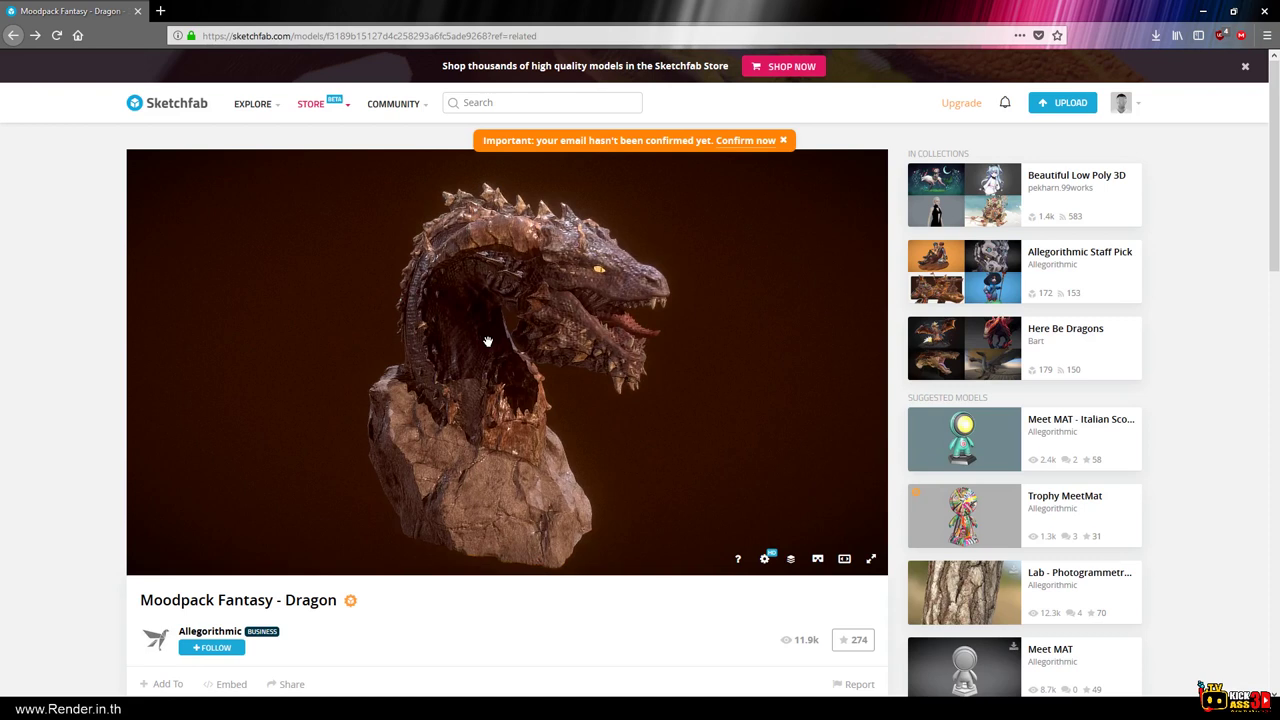